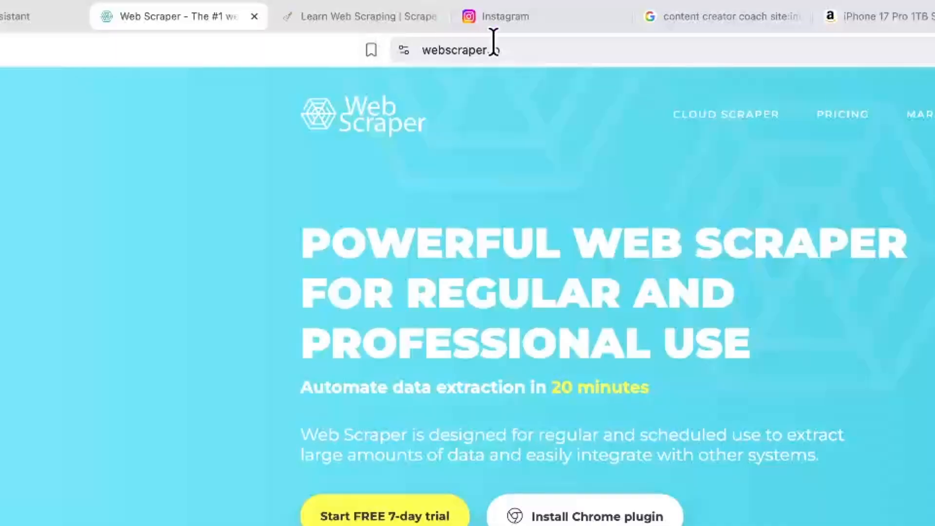
- Add the Web Scraper extension to Brave from its Chrome Web Store page
left_click(507, 54)
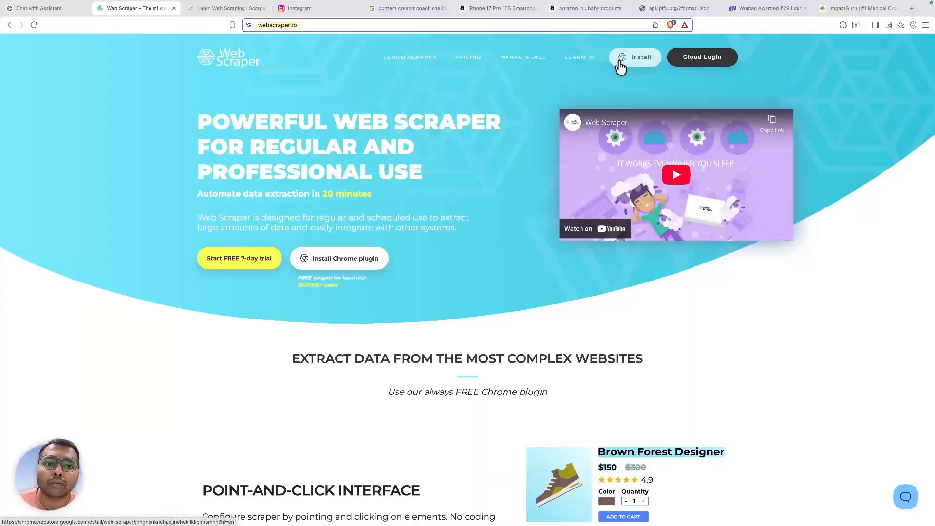
left_click(639, 71)
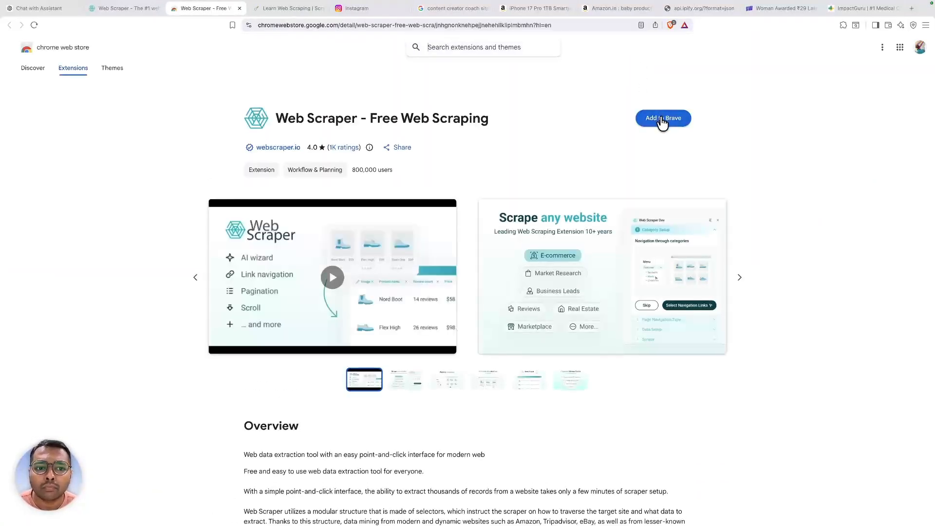
left_click(661, 119)
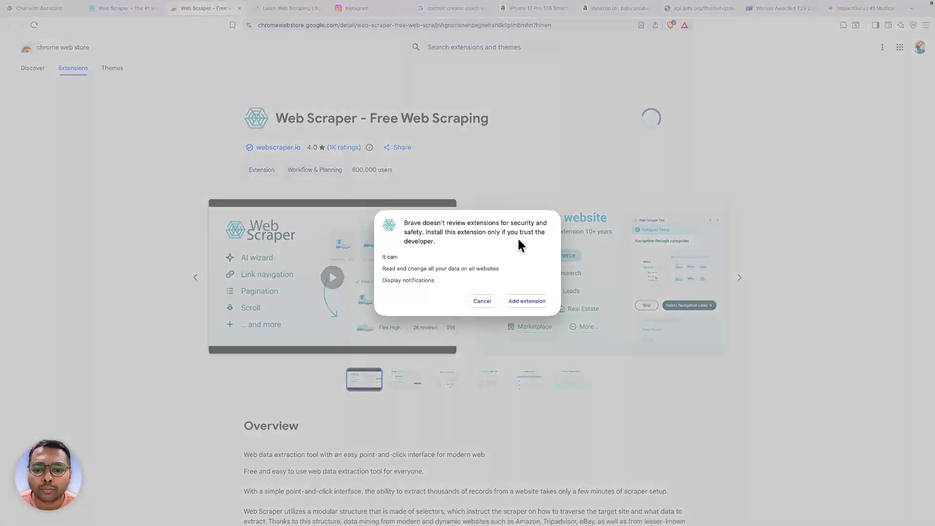
left_click(535, 305)
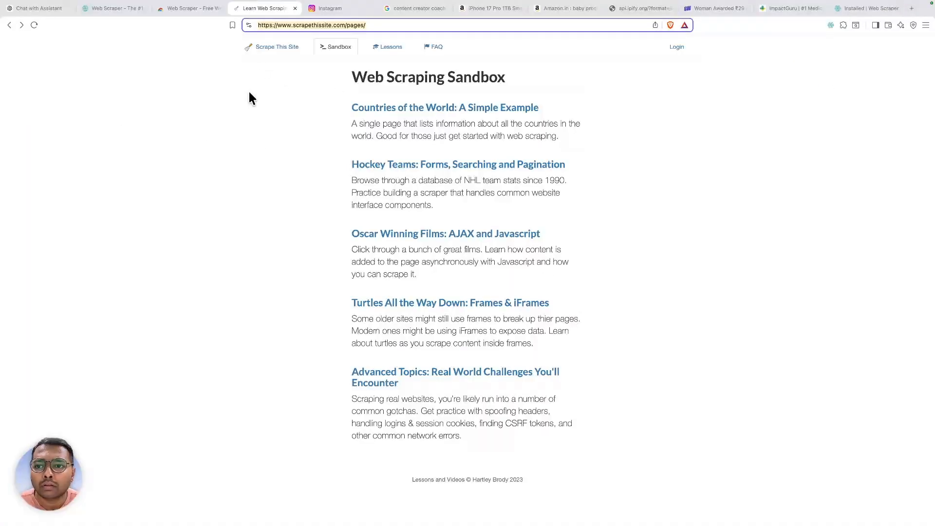
- Inspect the sandbox page in DevTools and switch to the Web Scraper panel
left_click(214, 172)
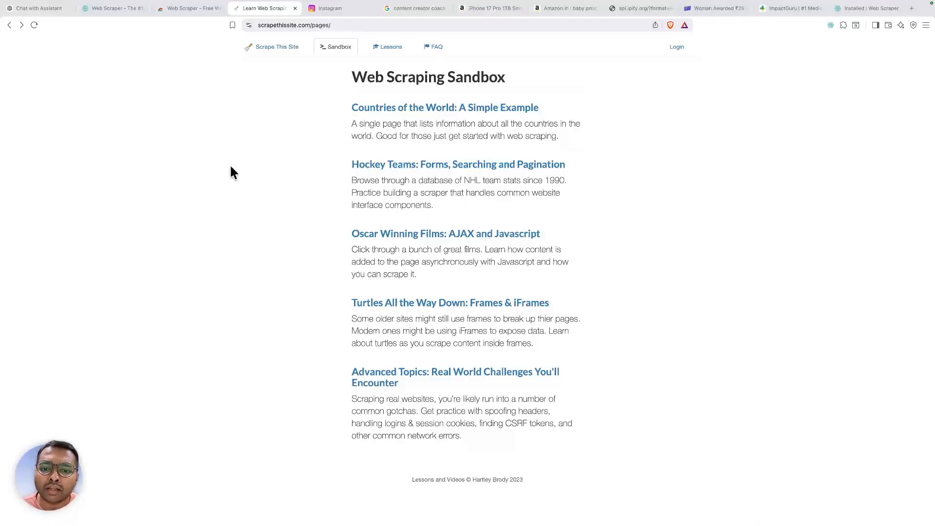
right_click(232, 171)
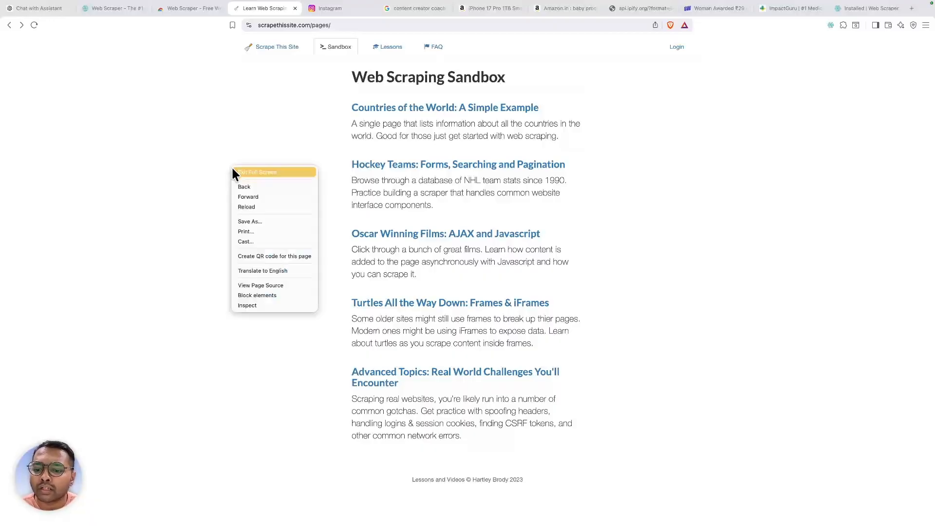
left_click(259, 304)
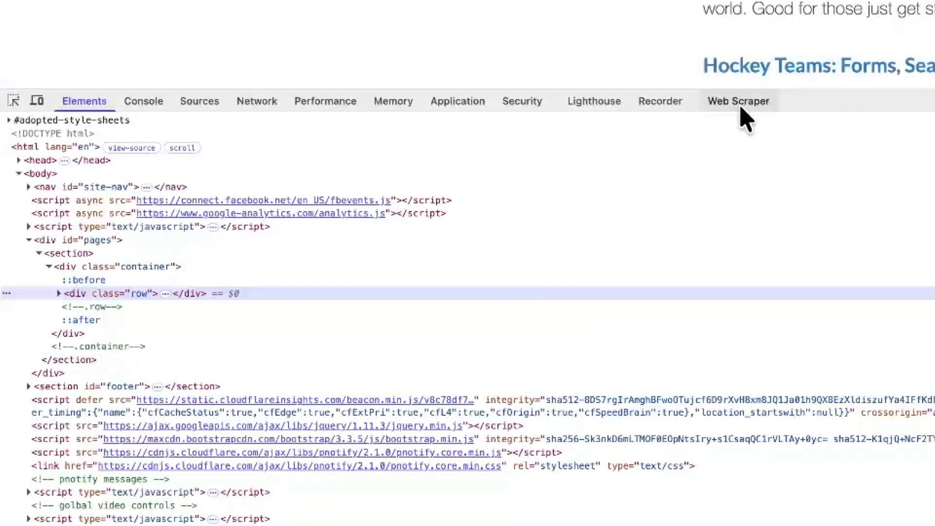
left_click(740, 102)
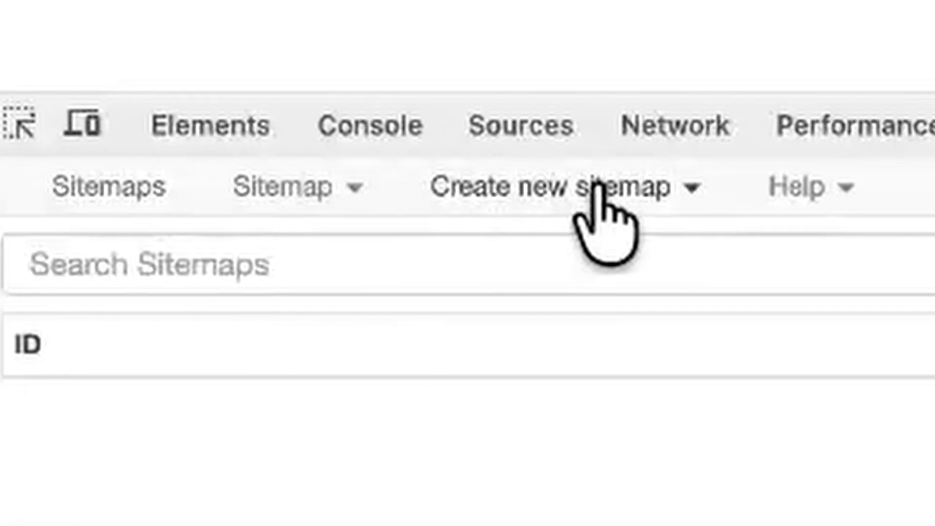
- Check the Help menu, then choose Create new sitemap > Create Sitemap
left_click(783, 191)
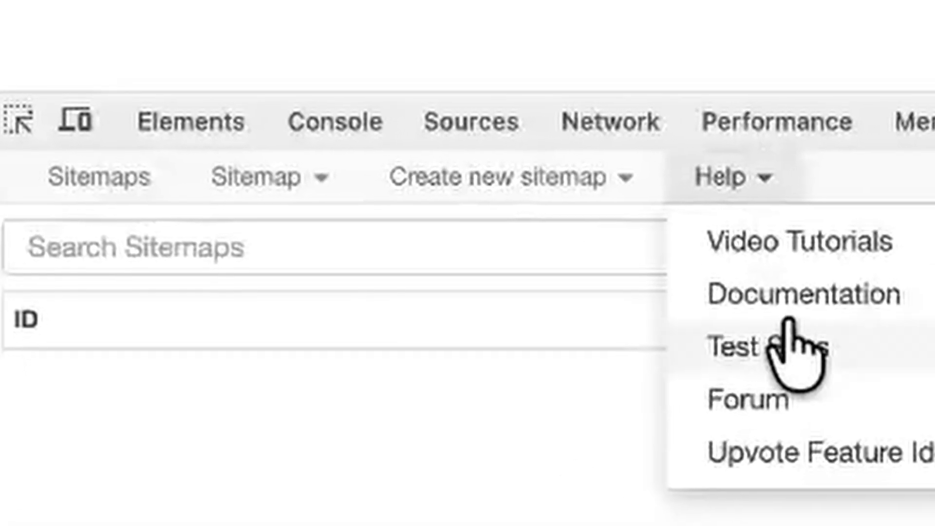
left_click(522, 497)
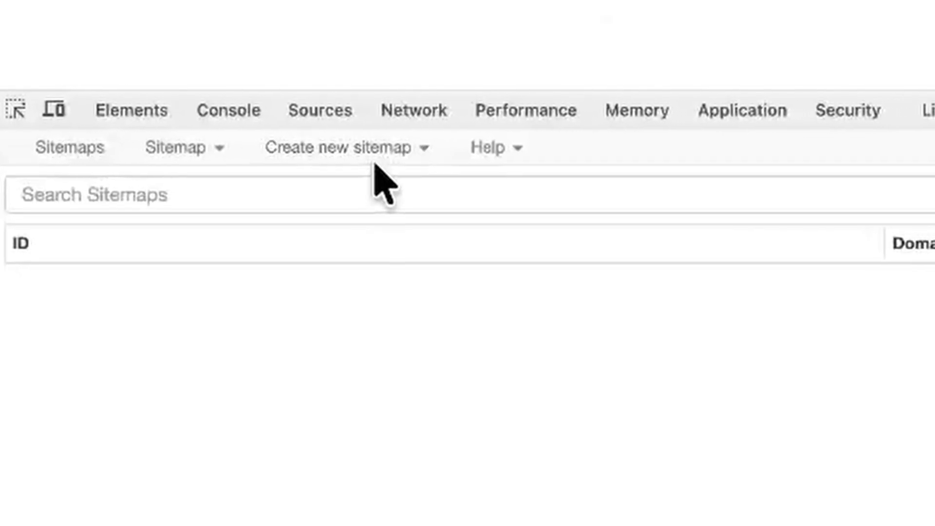
left_click(341, 150)
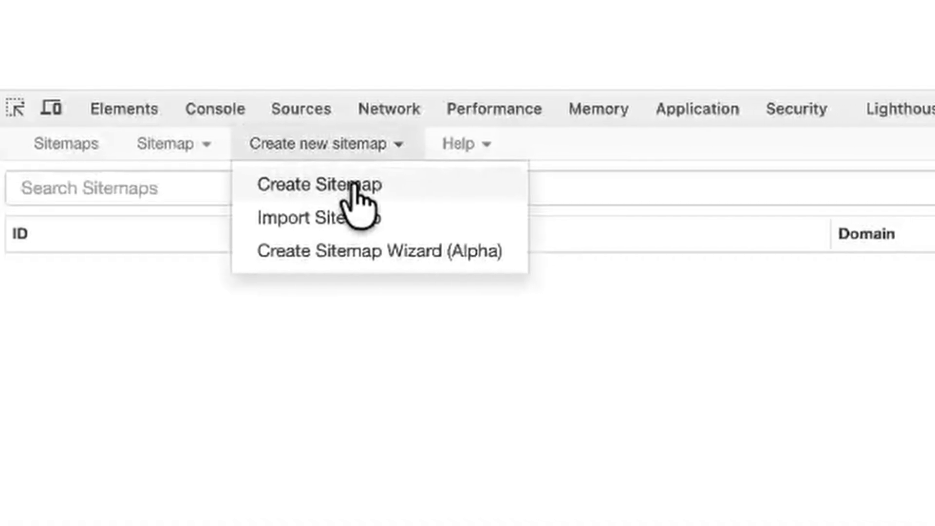
left_click(352, 190)
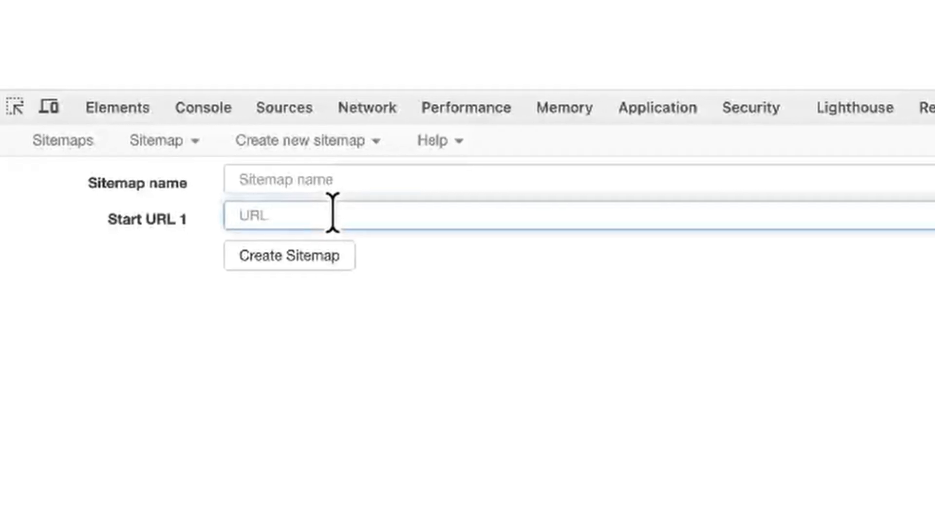
type("https://www.scrapethissite.com/pages/")
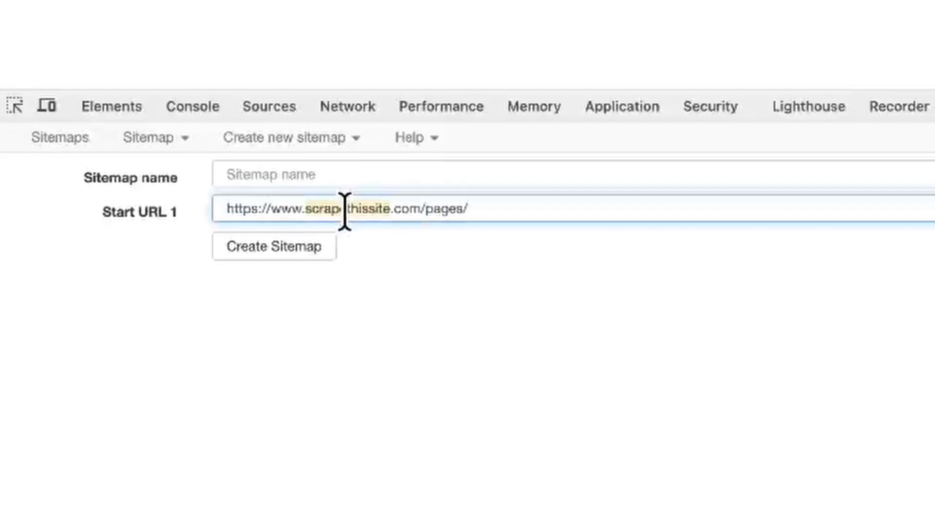
left_click(346, 178)
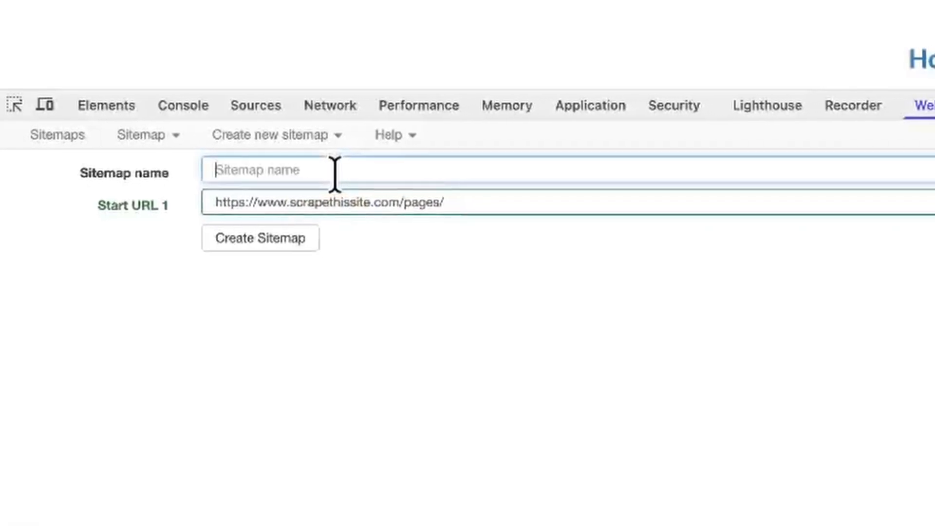
type("scrapethissite")
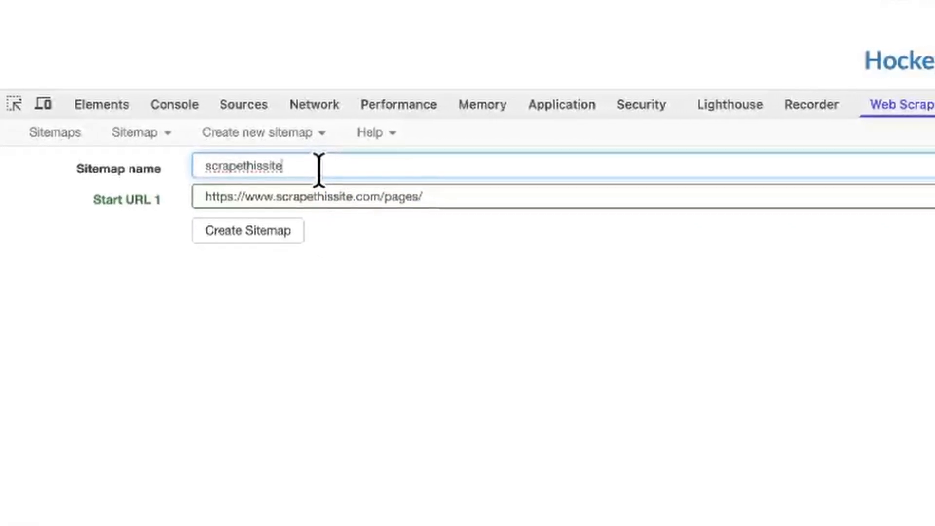
type("_")
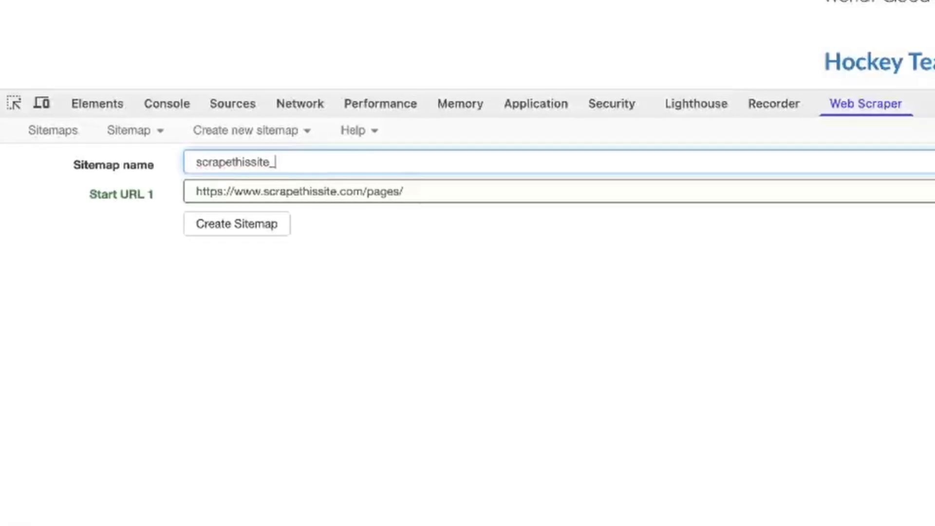
type("v1")
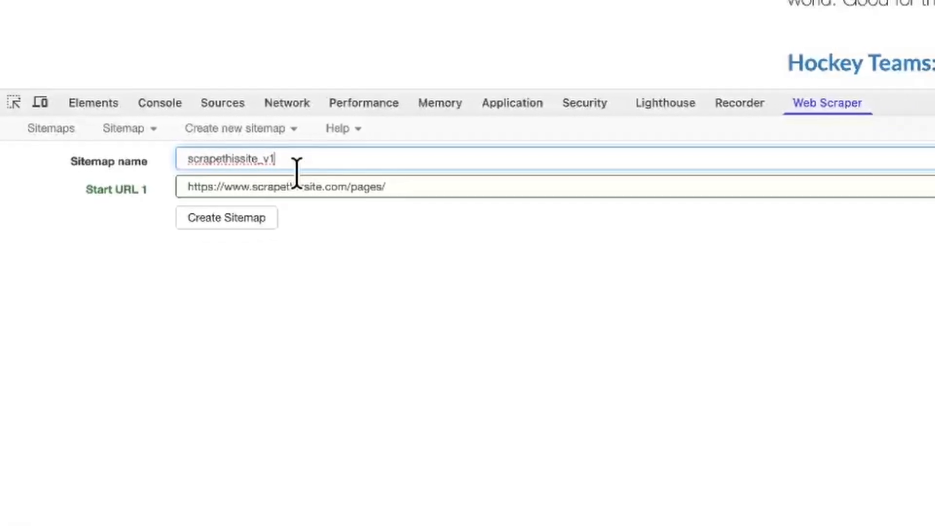
left_click(251, 214)
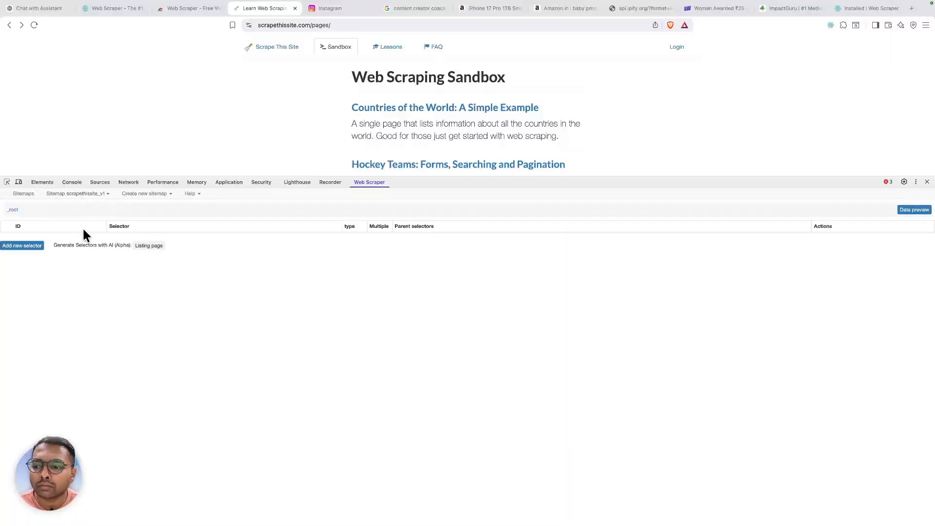
- Start a new selector, then inspect the Web Scraping Sandbox heading in the Elements tree
left_click(26, 246)
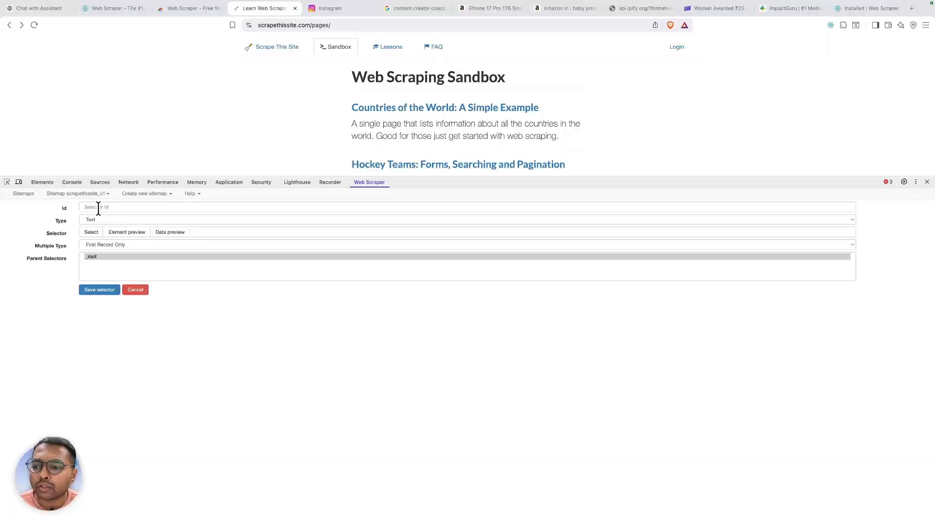
left_click(39, 182)
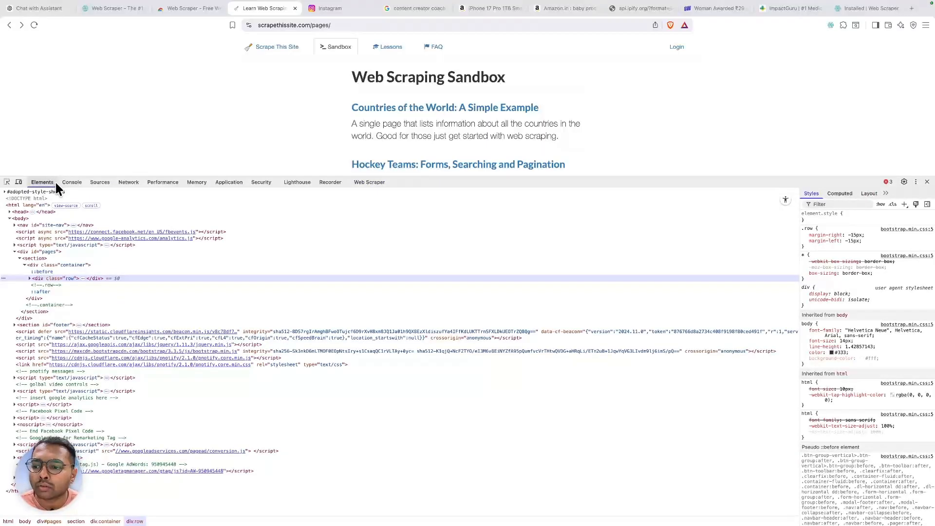
right_click(399, 77)
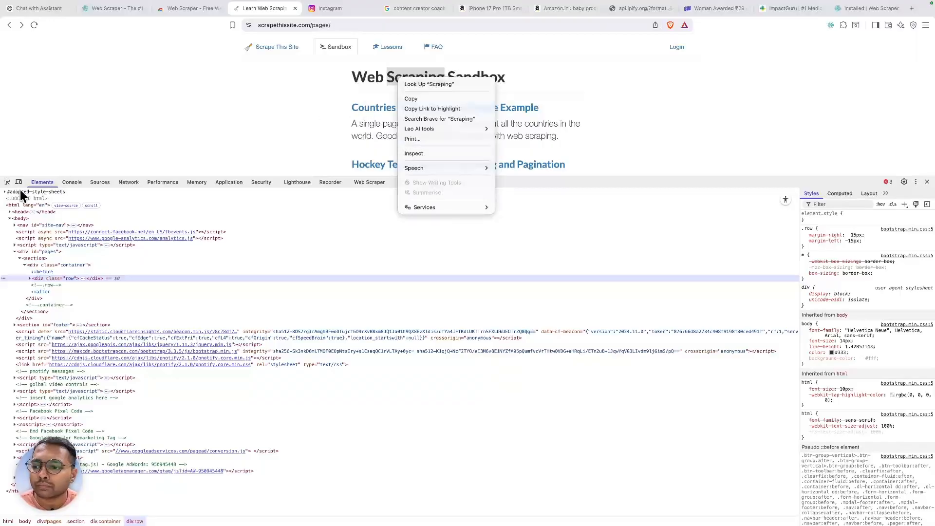
left_click(78, 154)
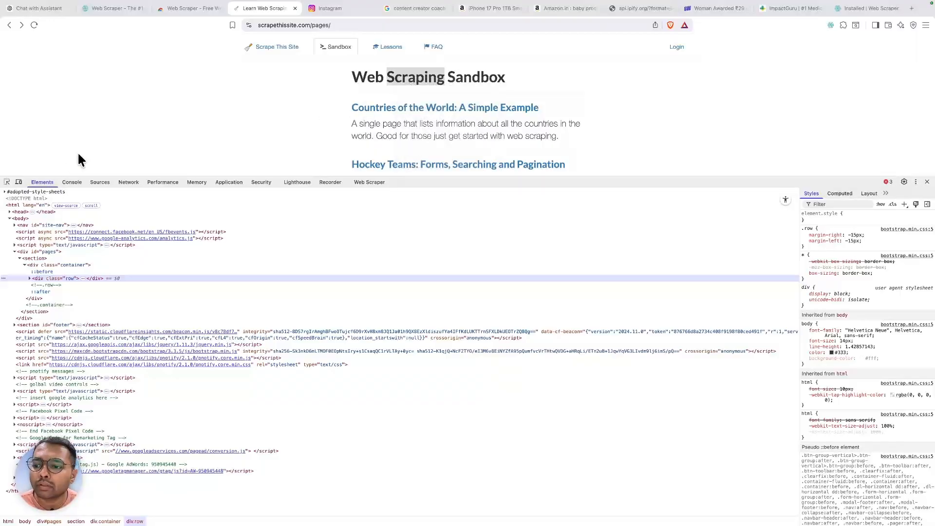
left_click(388, 76)
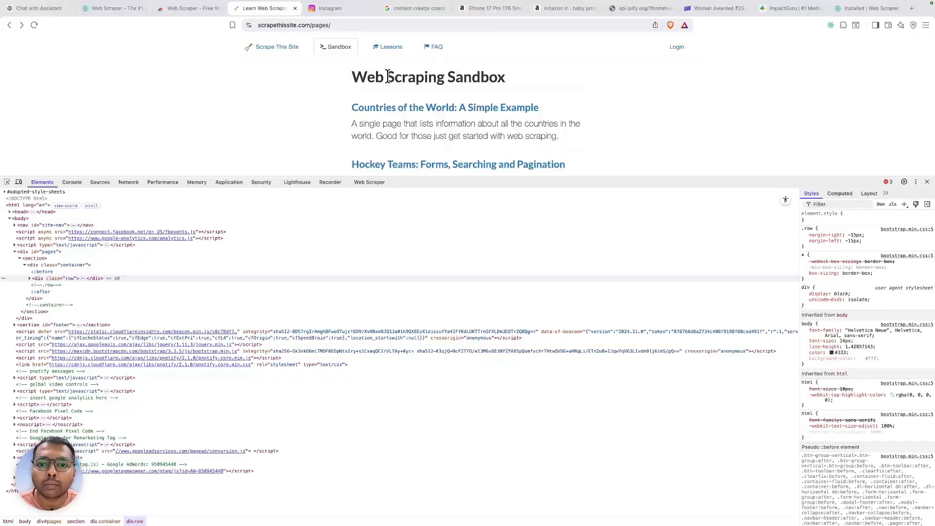
right_click(388, 77)
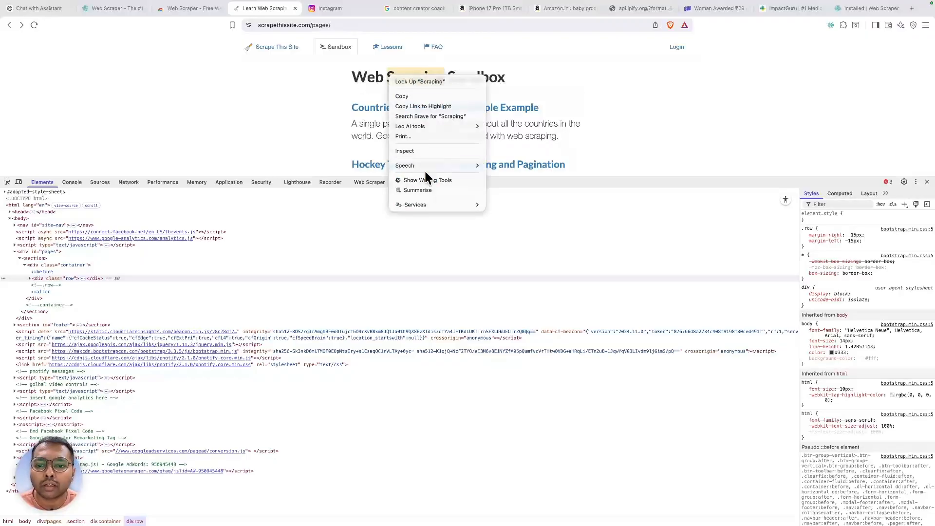
left_click(409, 151)
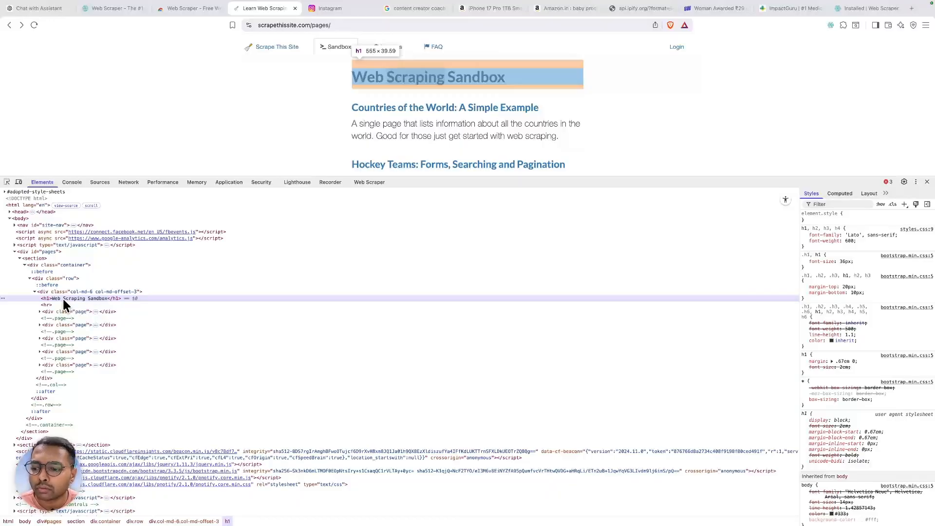
- Search the element tree for h1 and go back to the new selector form
right_click(64, 300)
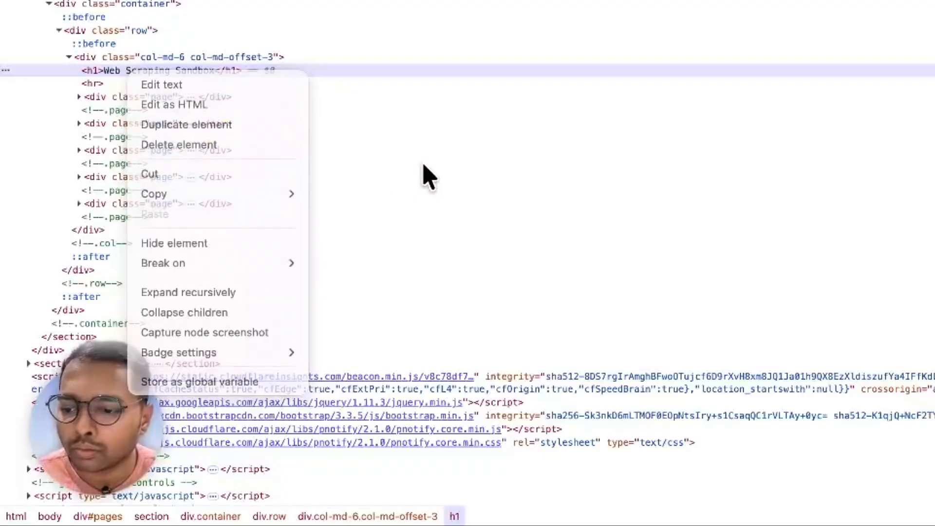
key("Escape")
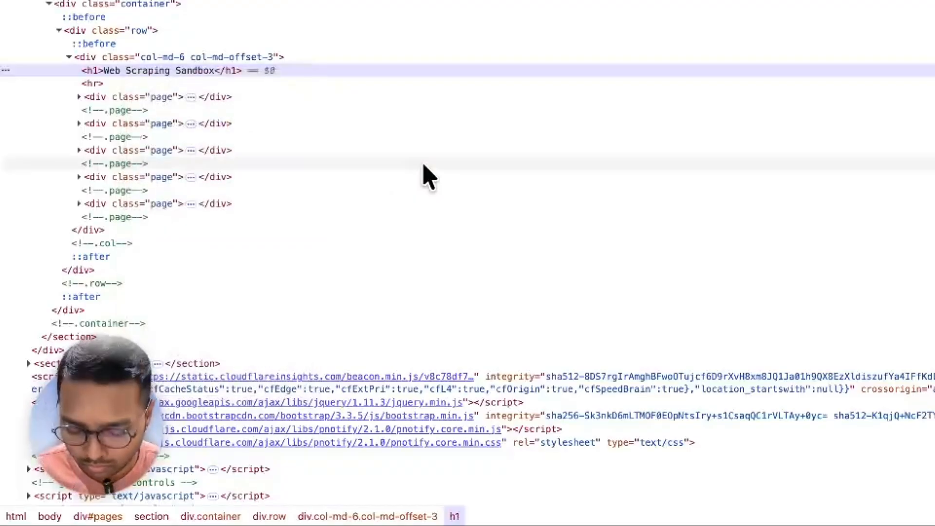
key("super+f")
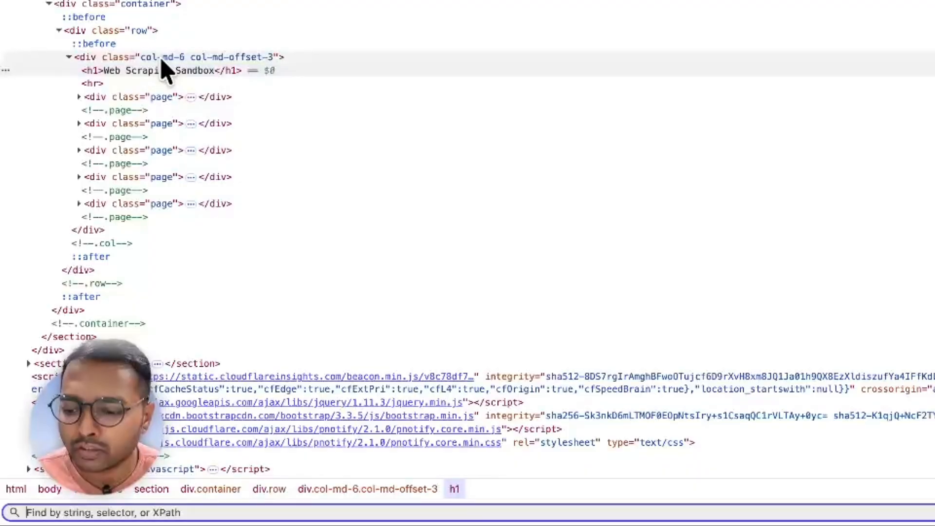
type("h1")
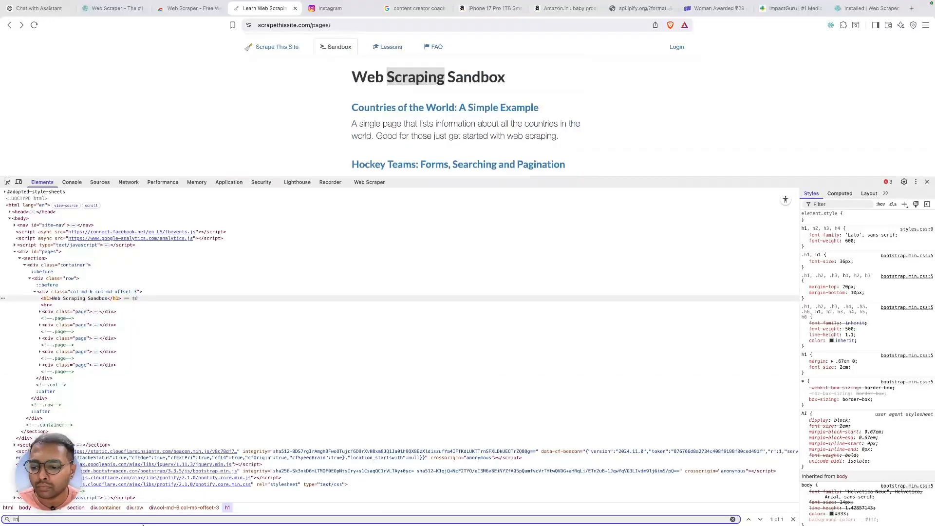
double_click(58, 519)
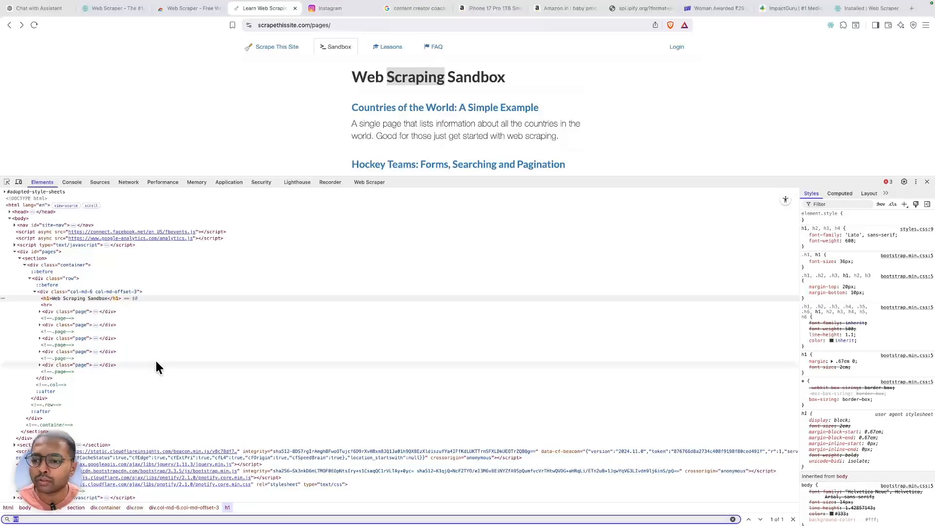
left_click(371, 183)
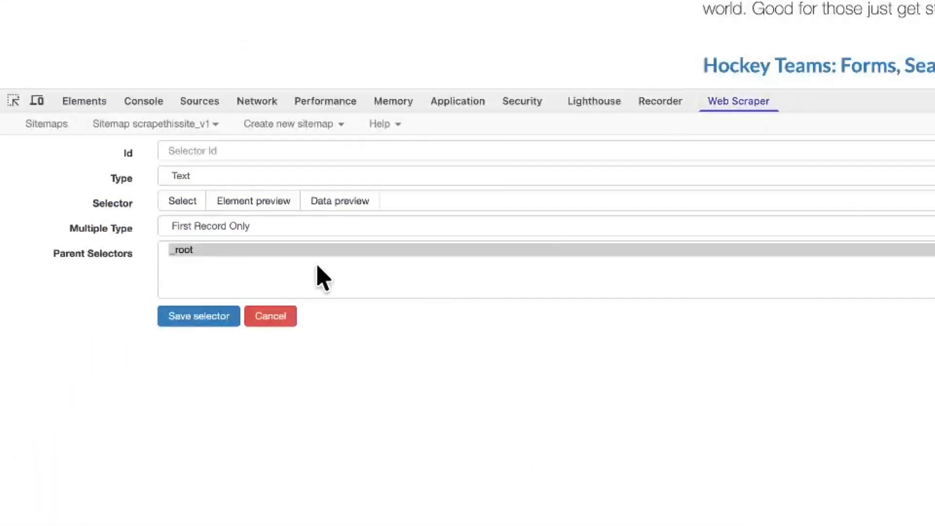
- Give the new selector the Id page_title and the selector h1
left_click(224, 230)
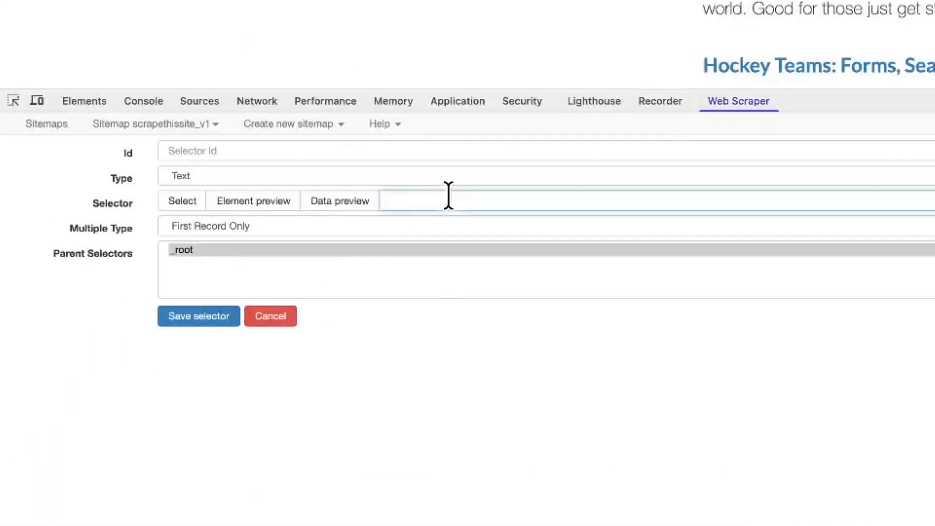
left_click(318, 150)
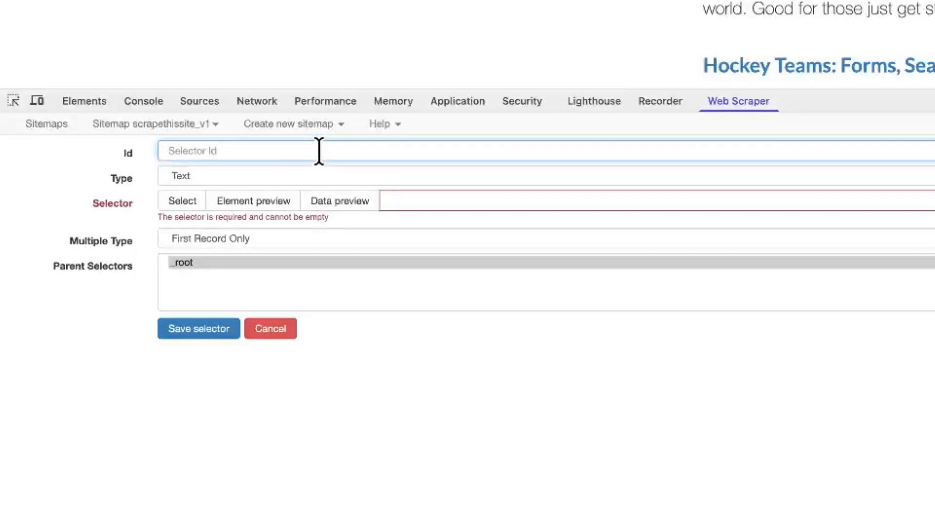
type("page_title")
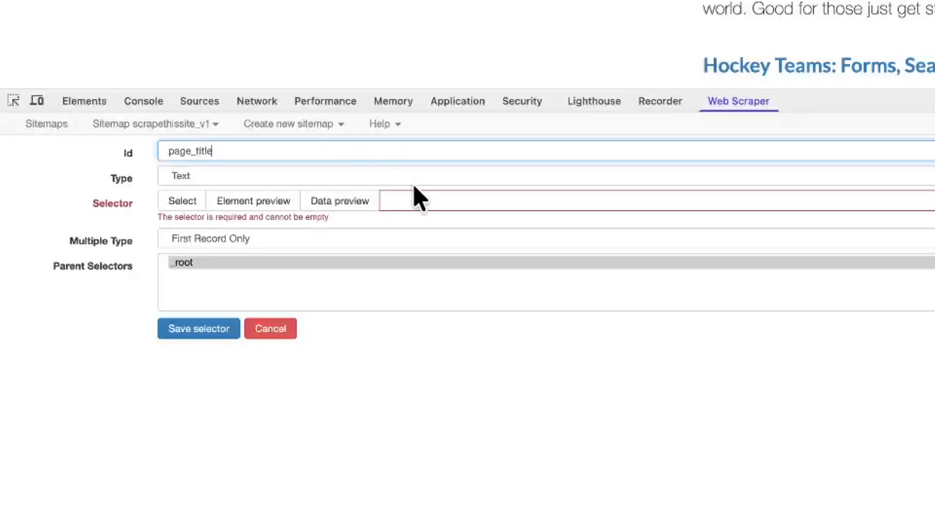
left_click(415, 197)
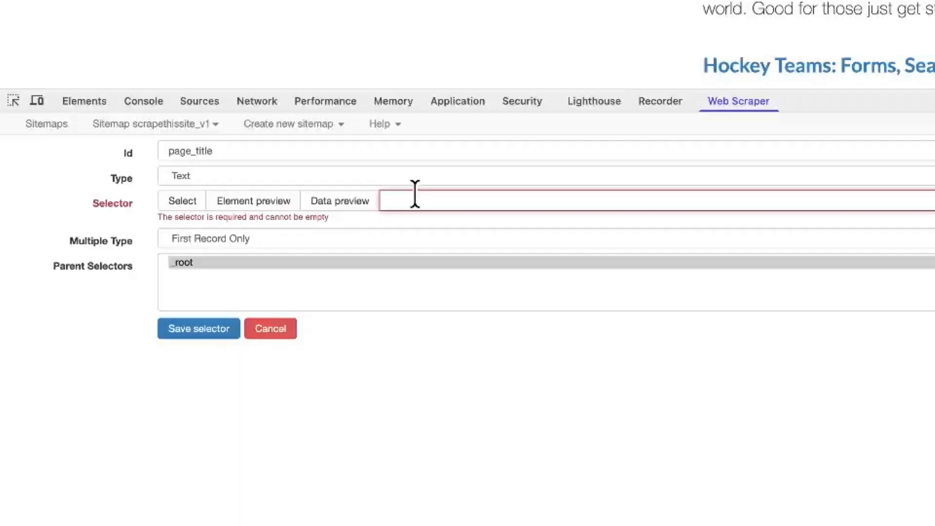
type("h1")
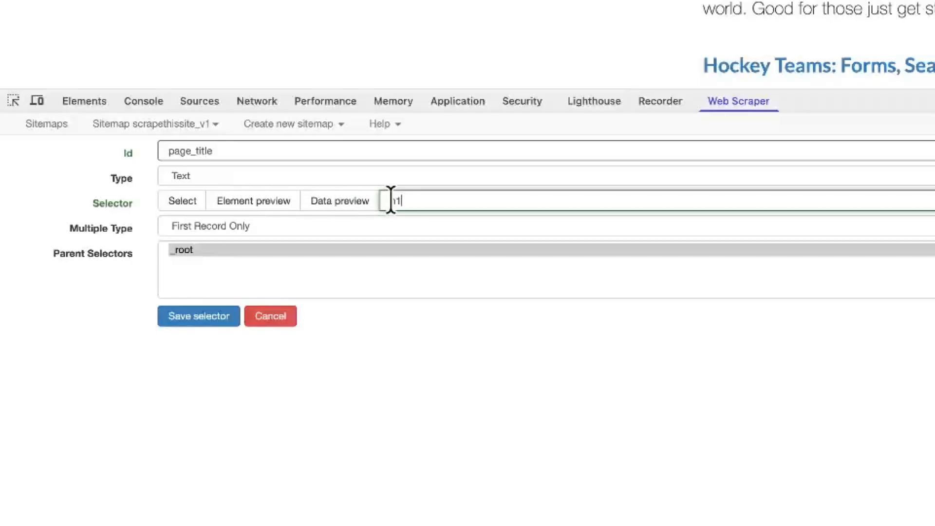
- Preview the h1 data showing Web Scraping Sandbox, then save the page_title selector
left_click(358, 202)
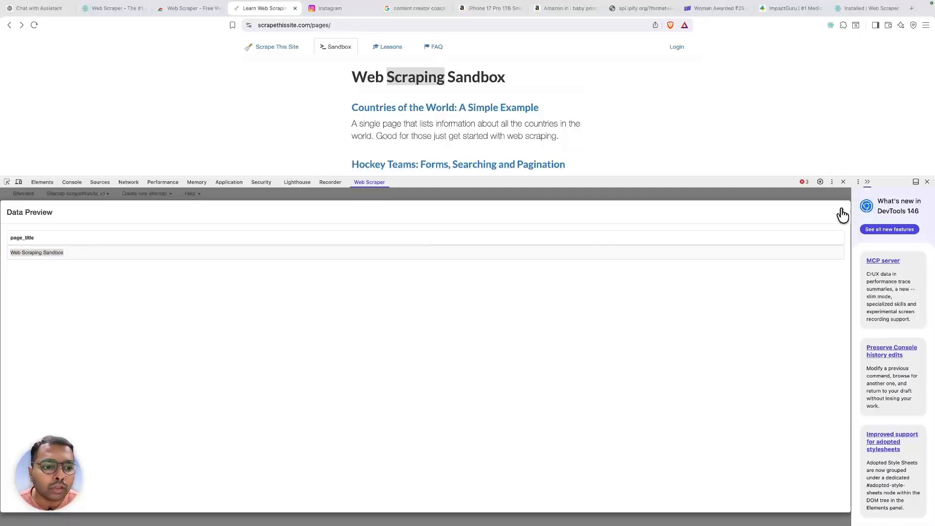
left_click(842, 212)
left_click(867, 182)
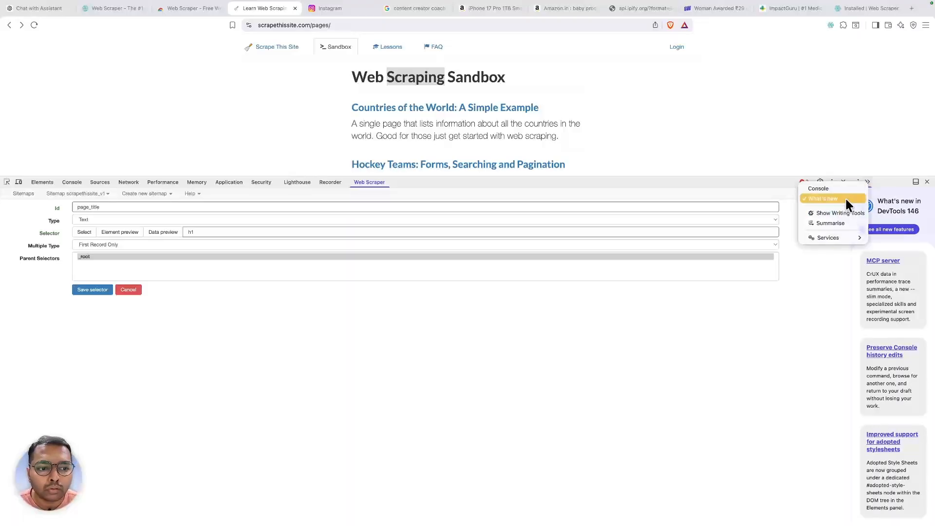
left_click(664, 320)
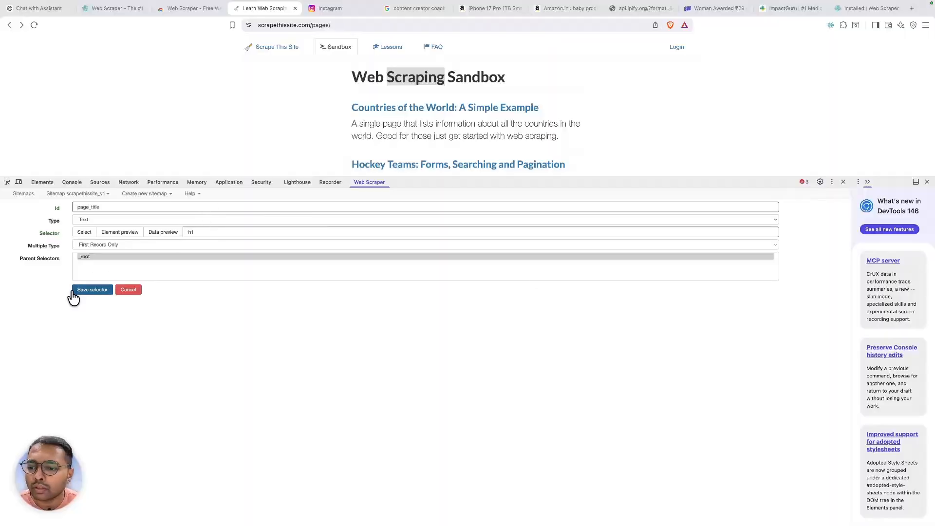
left_click(89, 291)
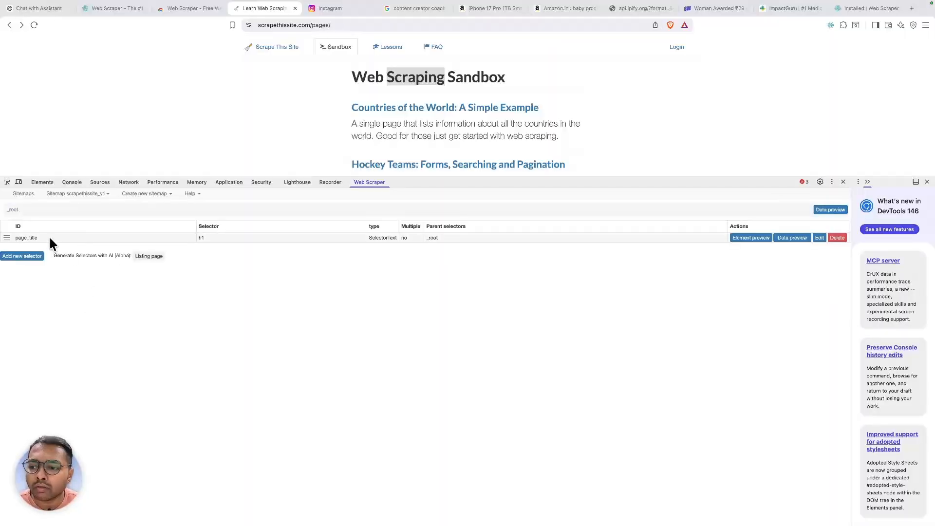
scroll(371, 117, "down", 6)
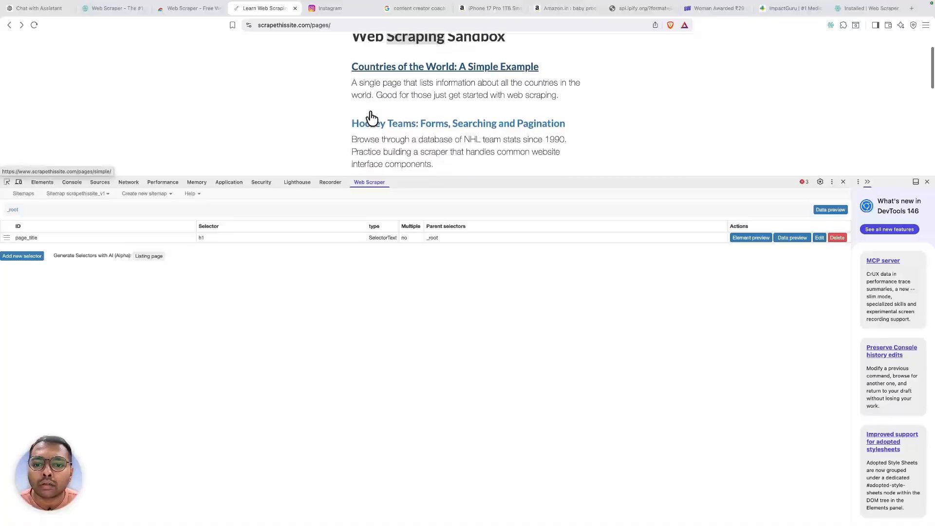
left_click_drag(578, 181, 550, 384)
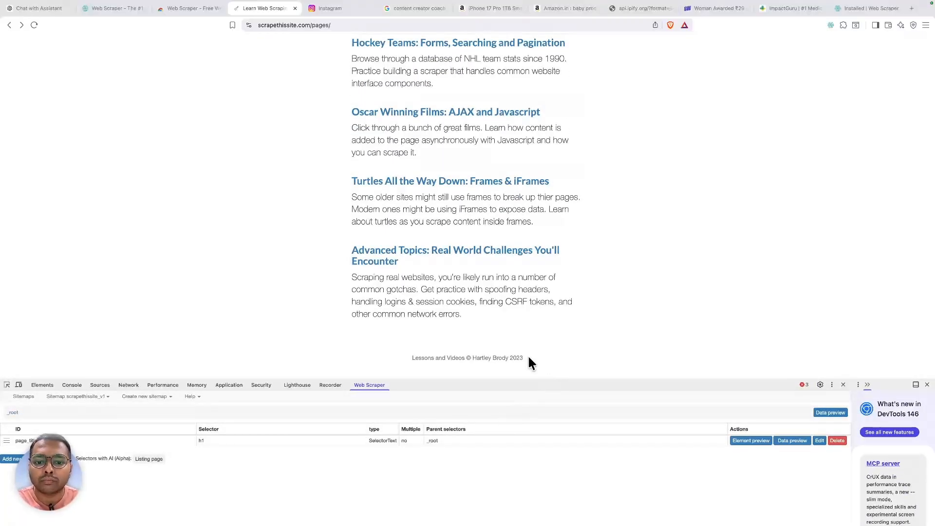
- Inspect the Countries of the World link, enlarge DevTools, and pick the link with the element picker
scroll(512, 265, "up", 3)
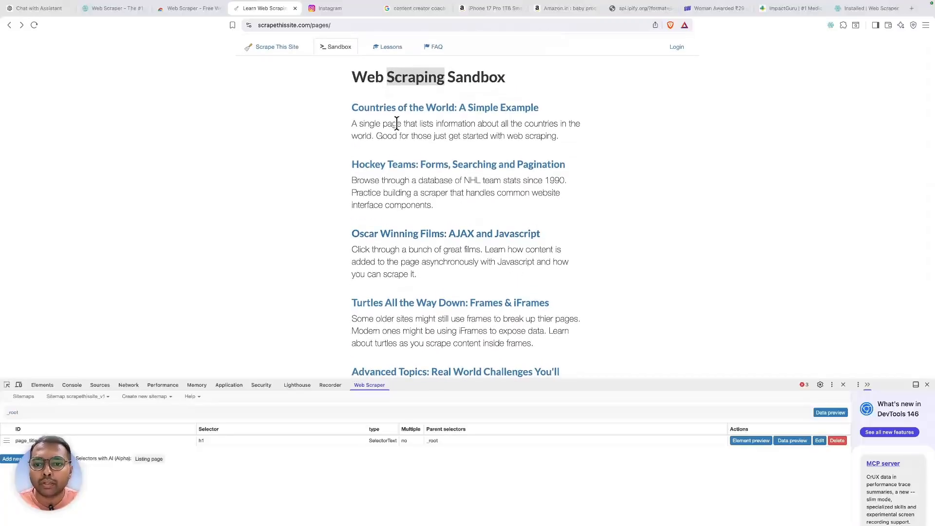
right_click(393, 107)
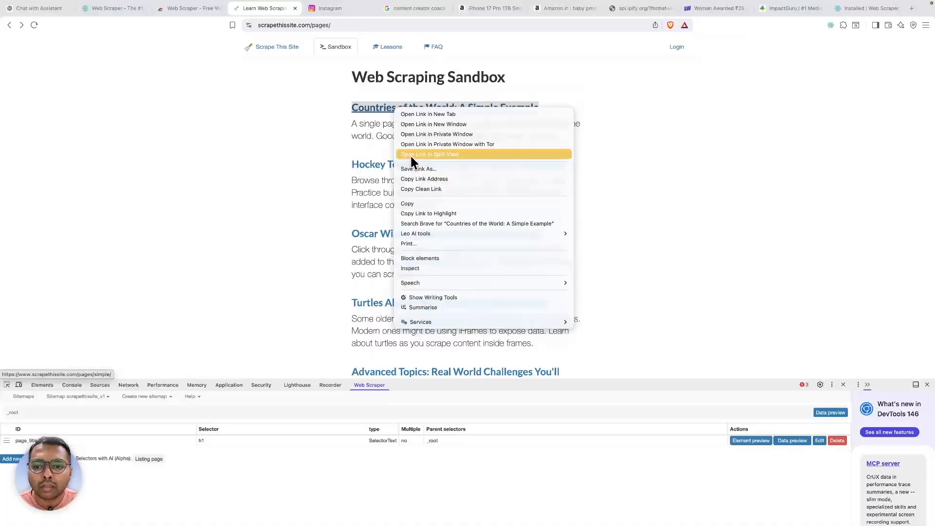
left_click(416, 260)
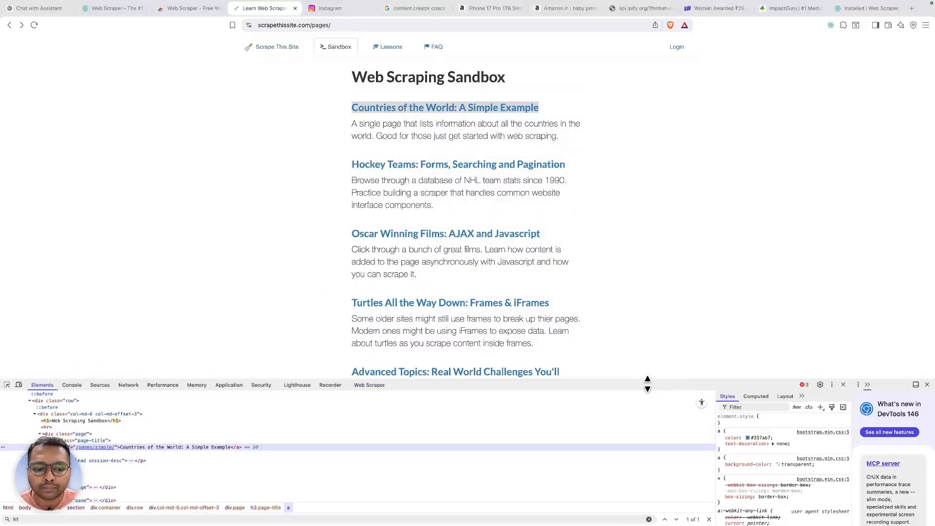
left_click_drag(647, 381, 599, 228)
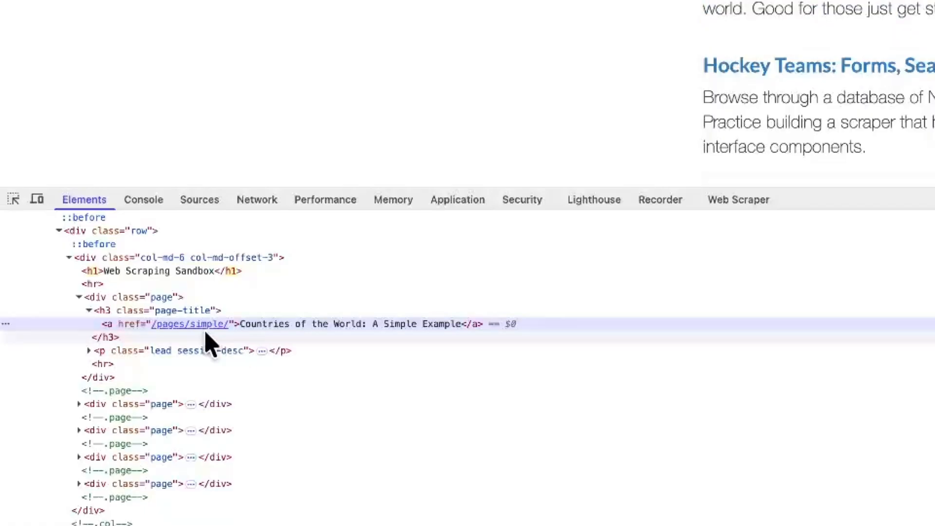
left_click(8, 197)
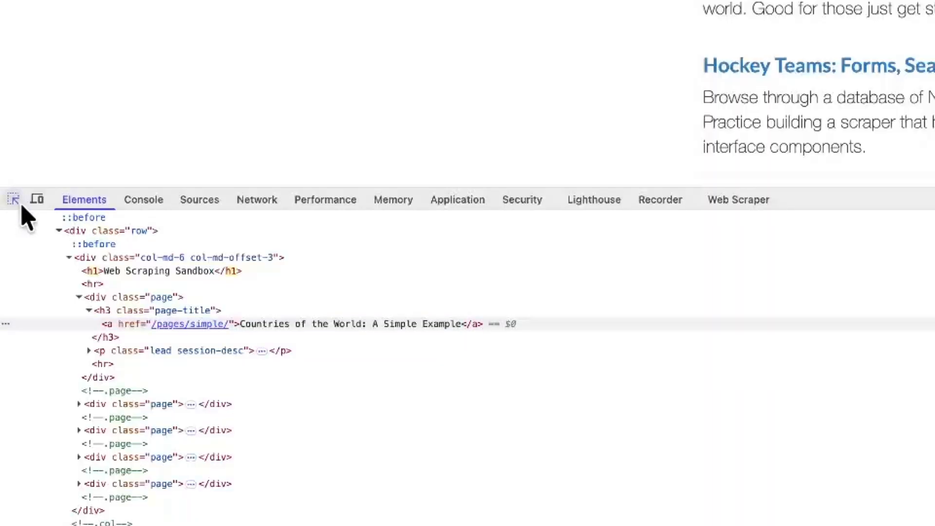
left_click(478, 103)
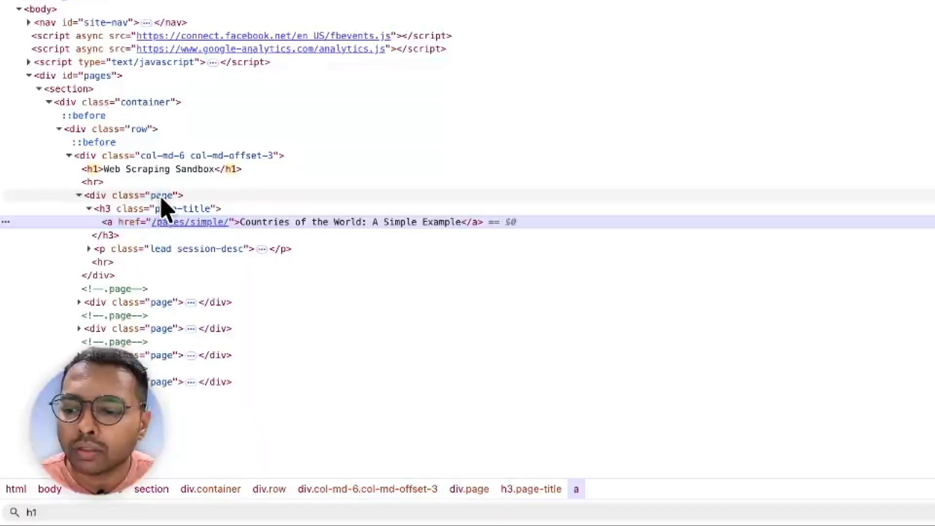
- Search the element tree for div.page and step through its matches
double_click(161, 196)
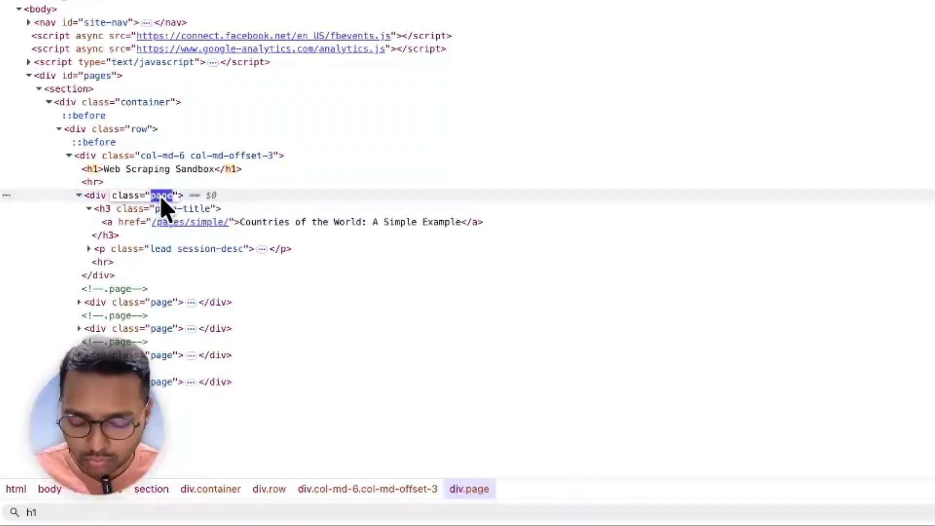
key("ctrl+f")
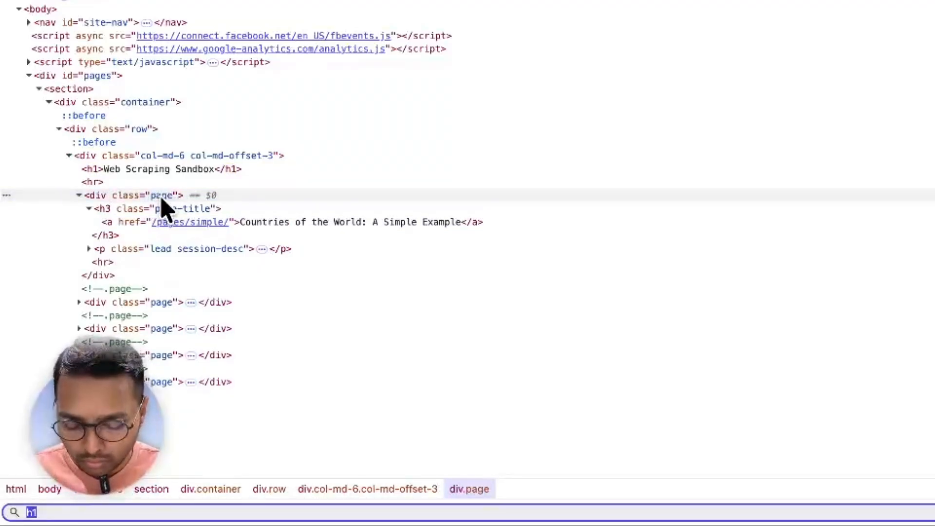
type("div.page")
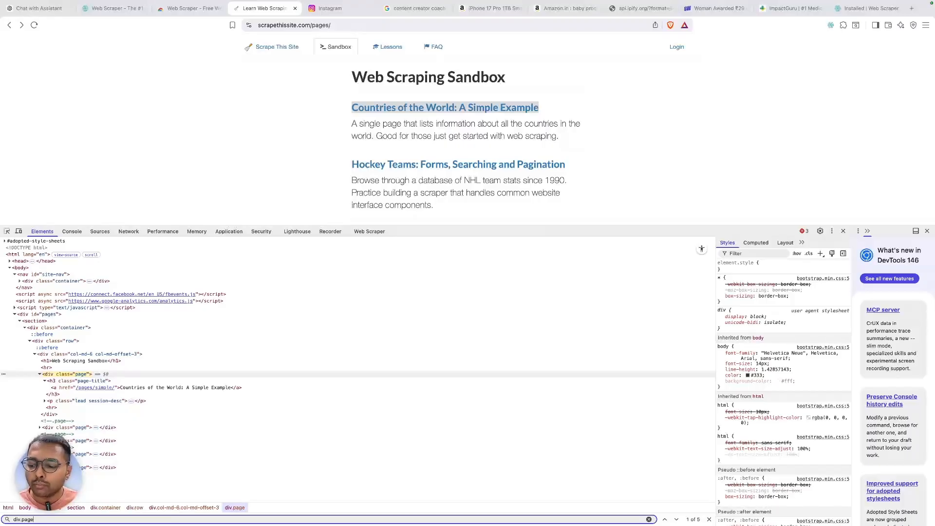
key("Return")
key("Return")
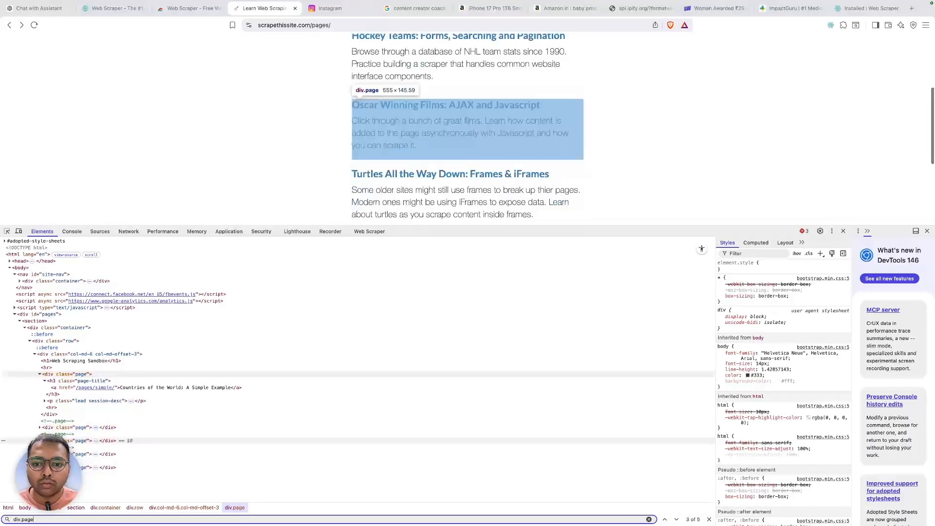
key("Return")
key("Return")
key("Return")
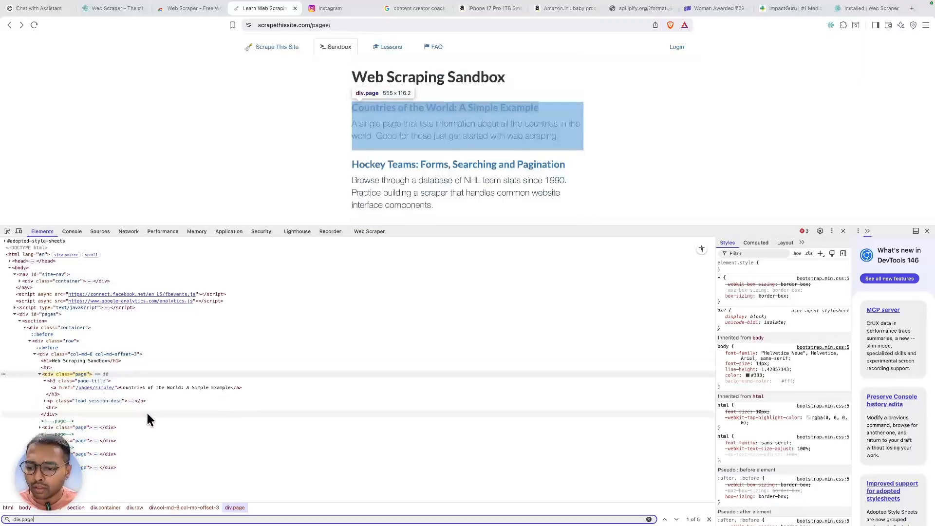
- Refine the search to div.page h3.page-title, step to the Oscar Winning Films match, and select the query
left_click(91, 380)
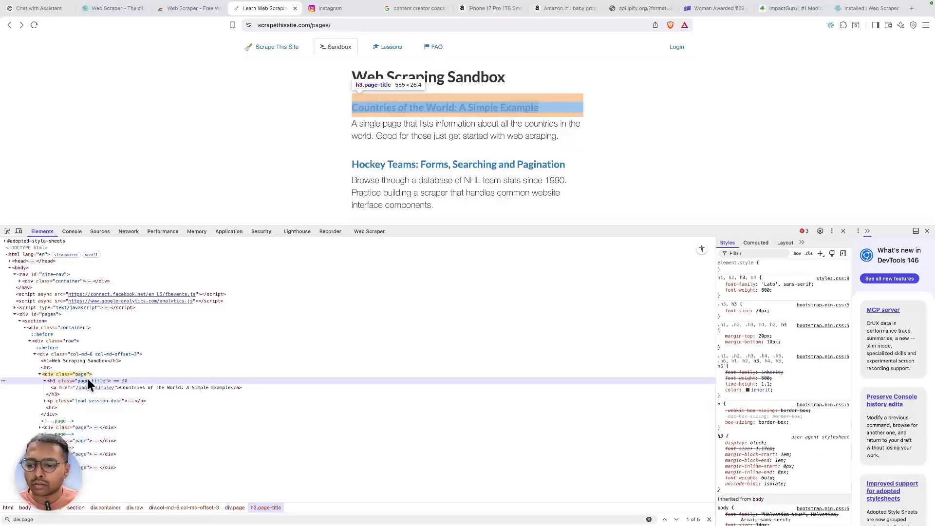
double_click(87, 379)
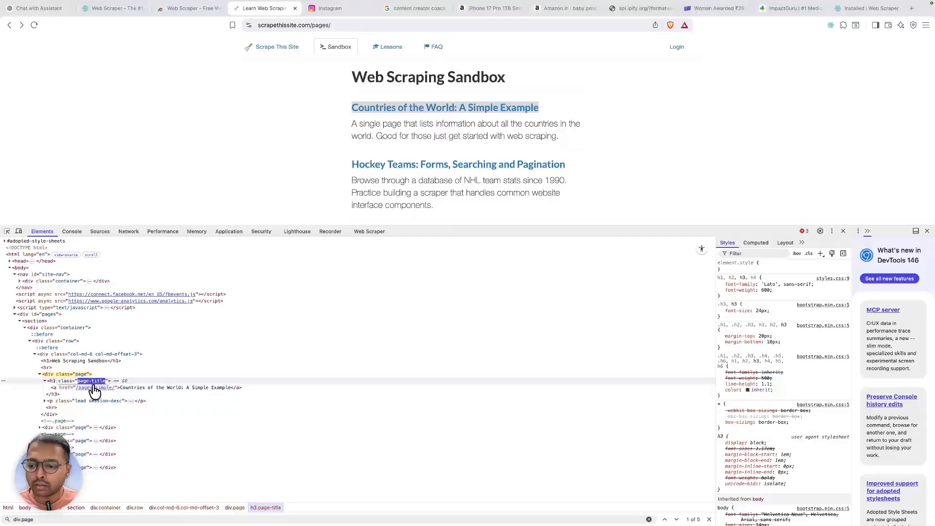
left_click(71, 519)
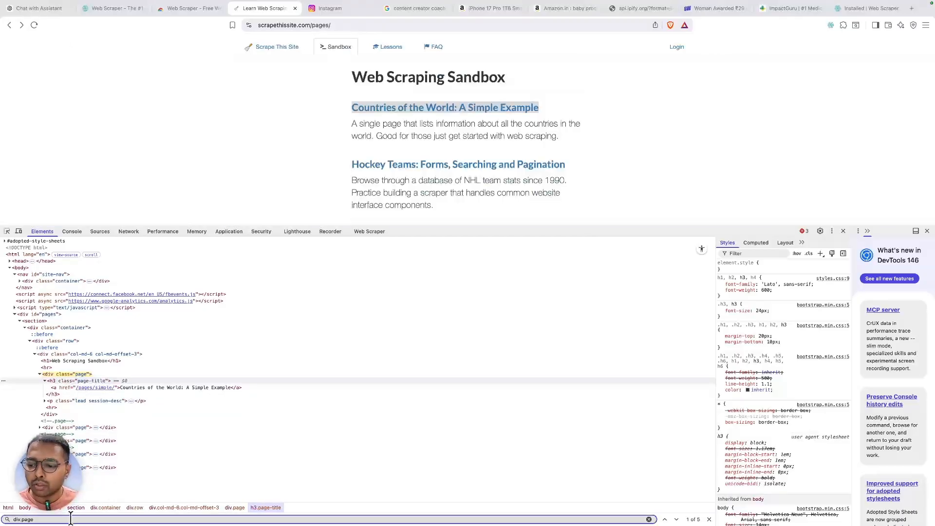
key("Return")
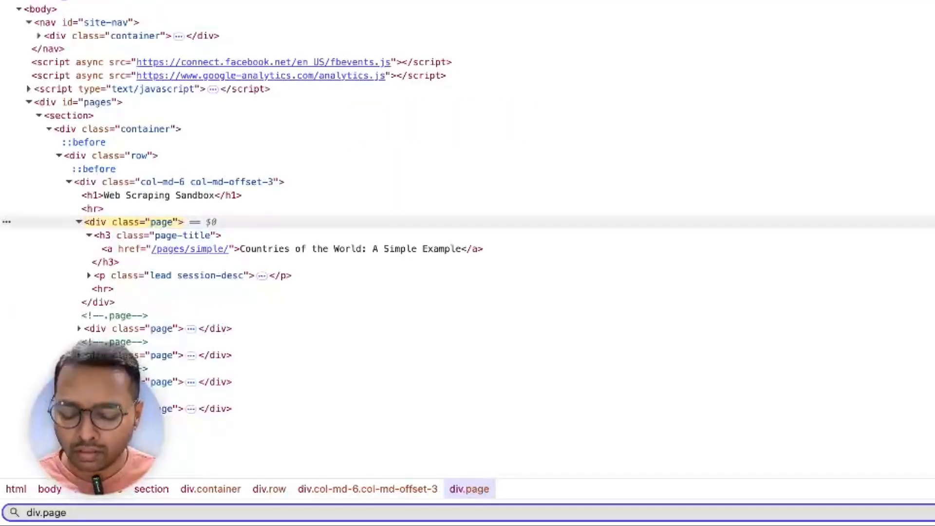
type("h3.page-title")
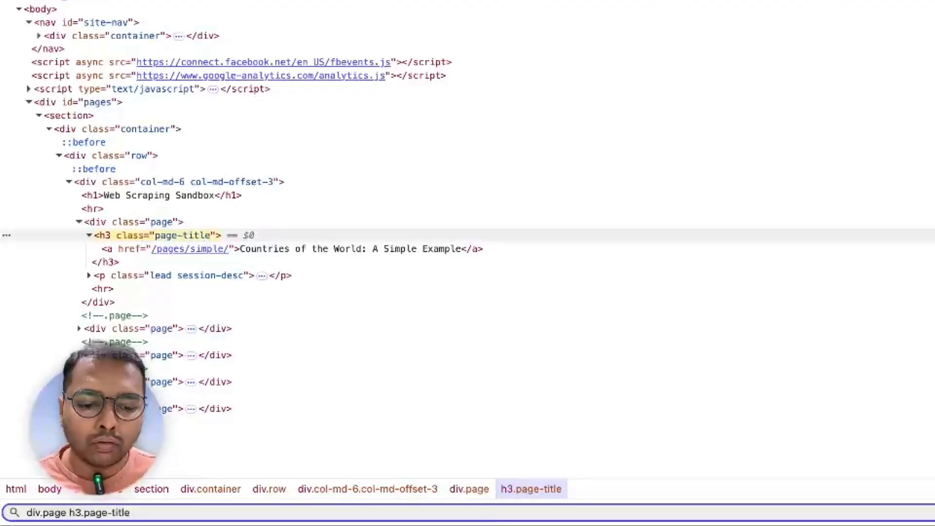
key("Return")
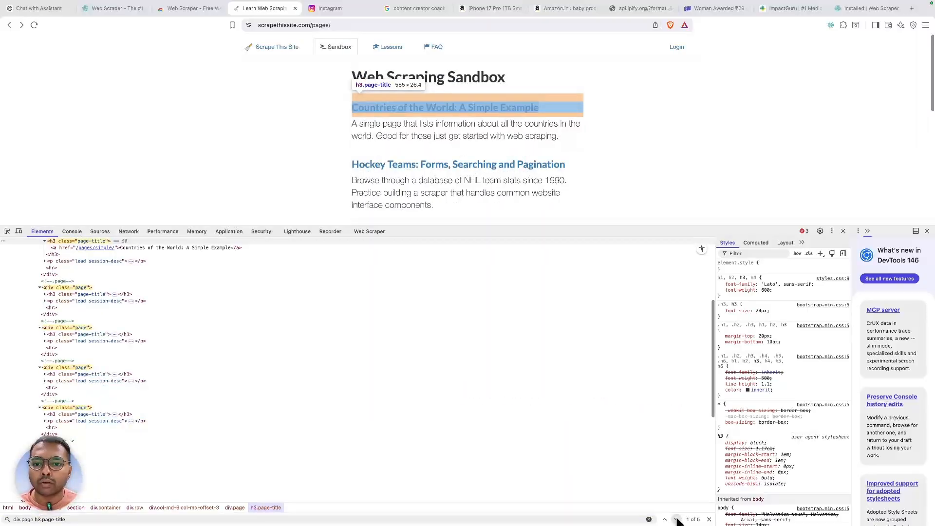
left_click(676, 519)
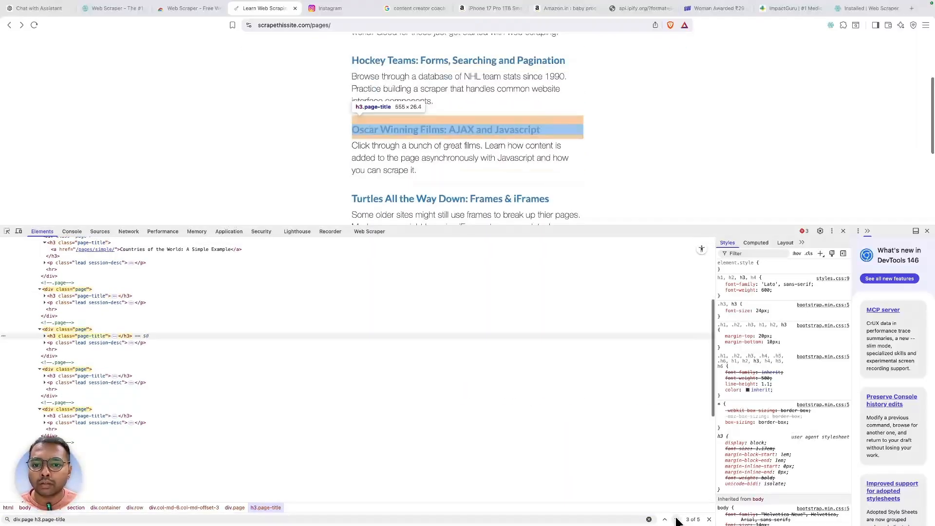
triple_click(622, 517)
key("super+c")
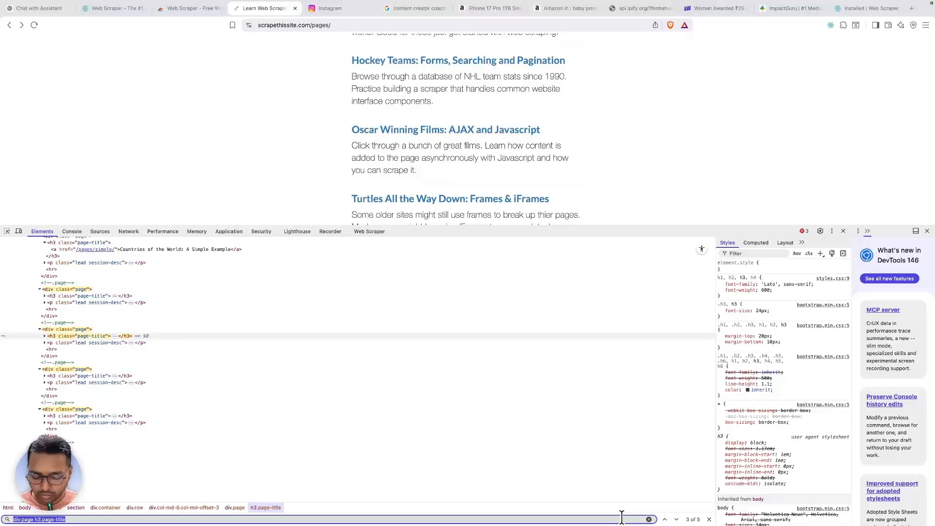
left_click(368, 231)
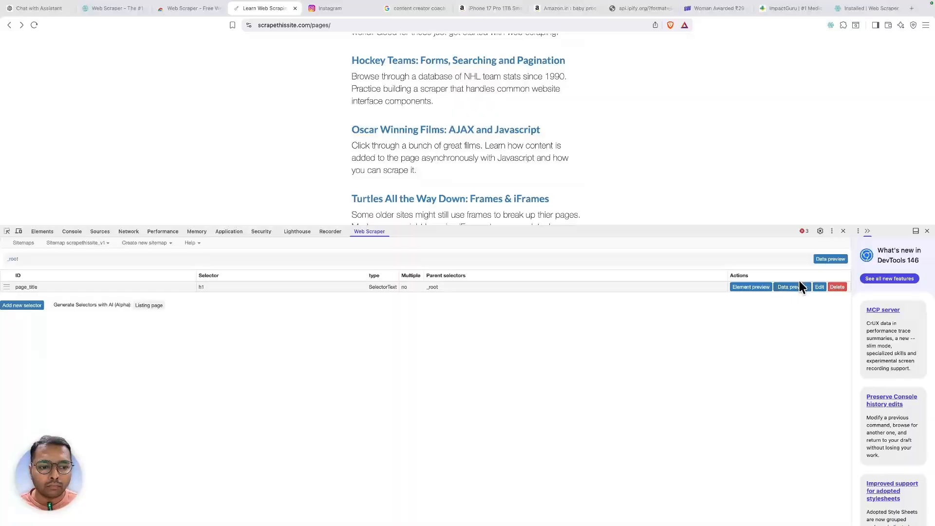
- Add selector article_title using the pasted div.page h3.page-title query and preview its data
left_click(27, 306)
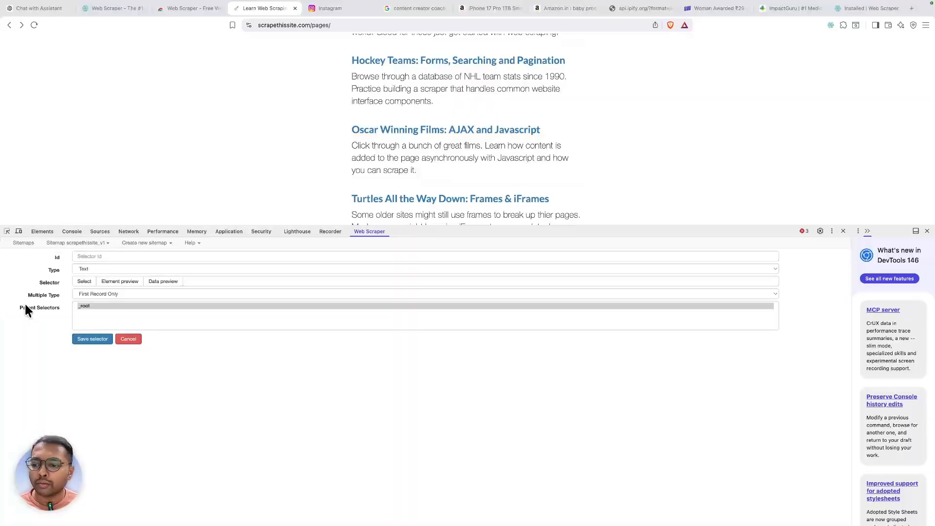
left_click(209, 281)
key("super+v")
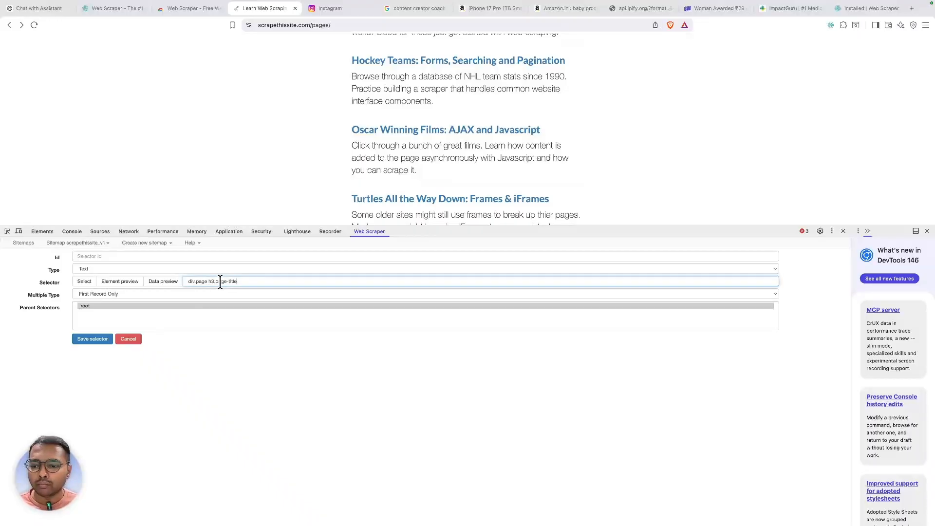
left_click(128, 255)
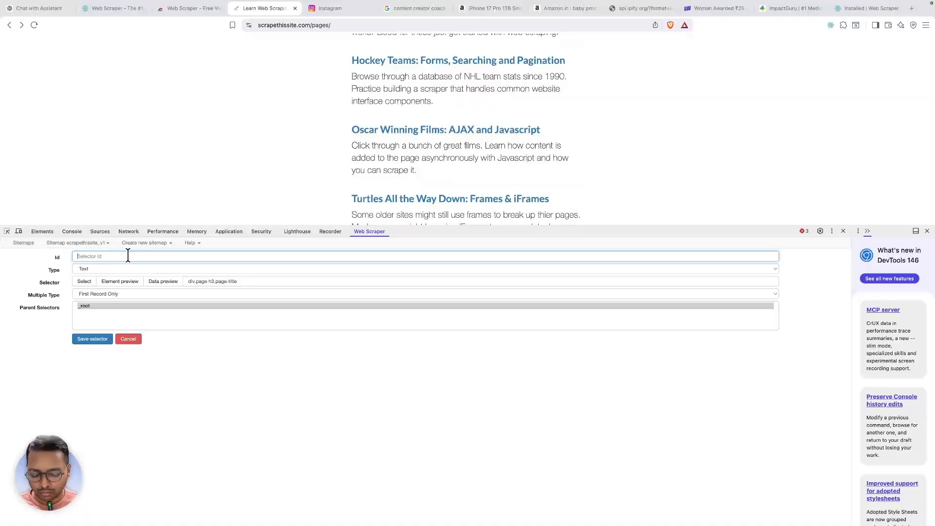
type("ar")
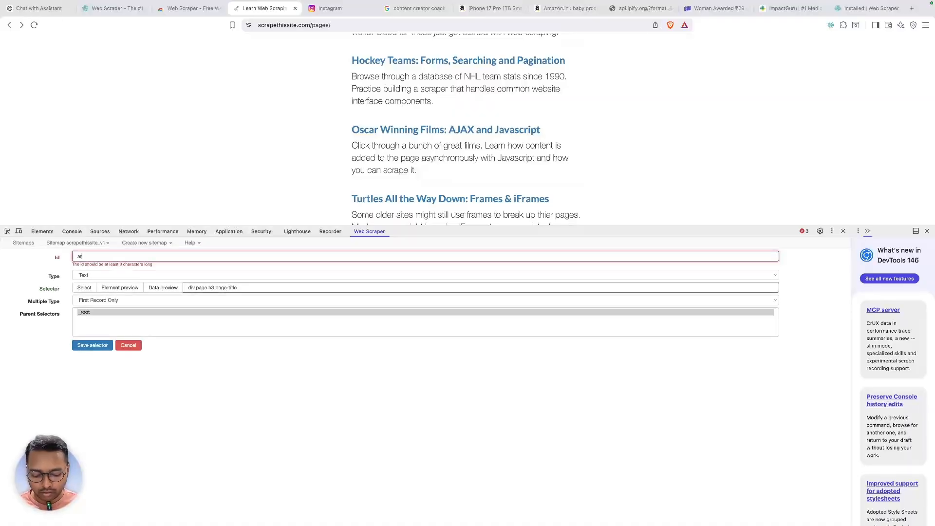
type("tic")
type("le")
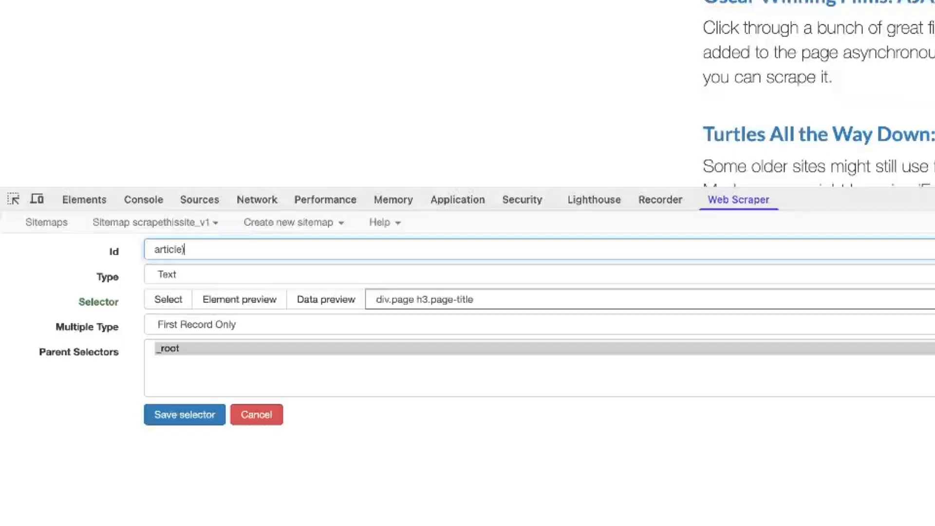
type("_title")
left_click(334, 299)
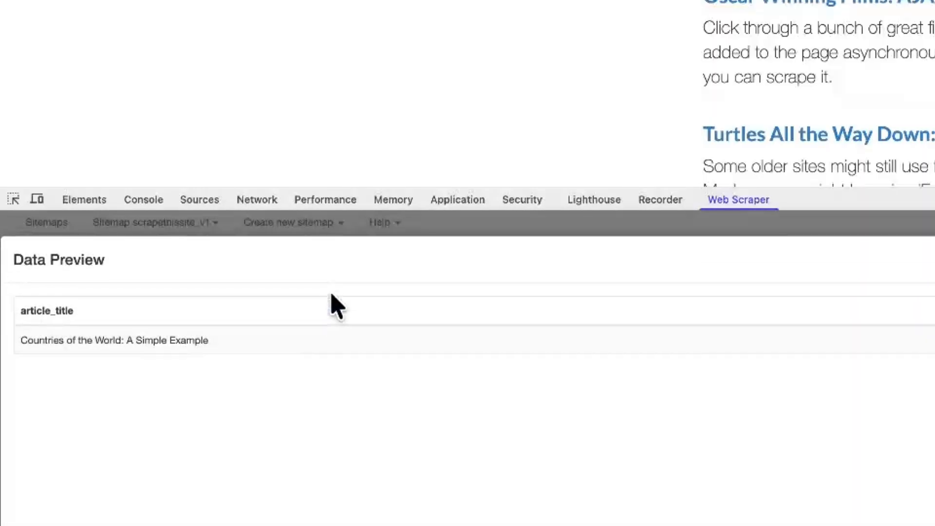
triple_click(152, 341)
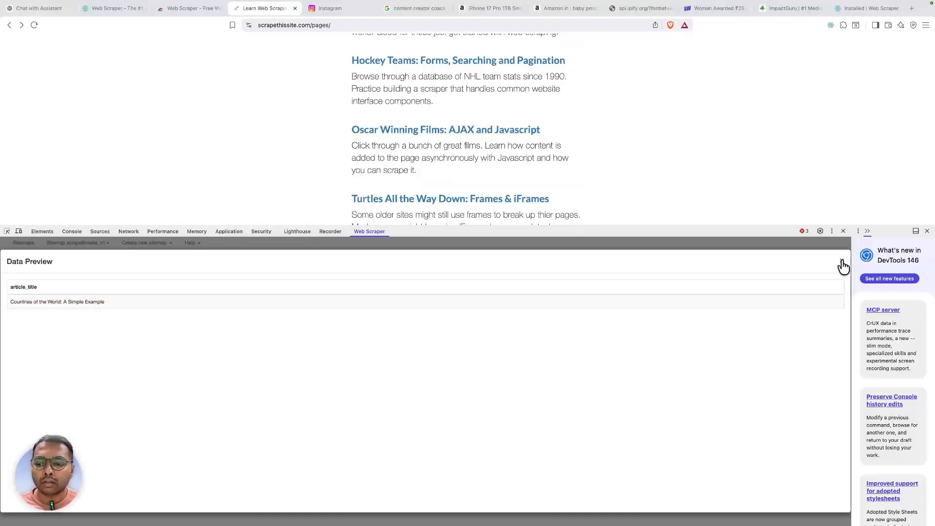
left_click(840, 263)
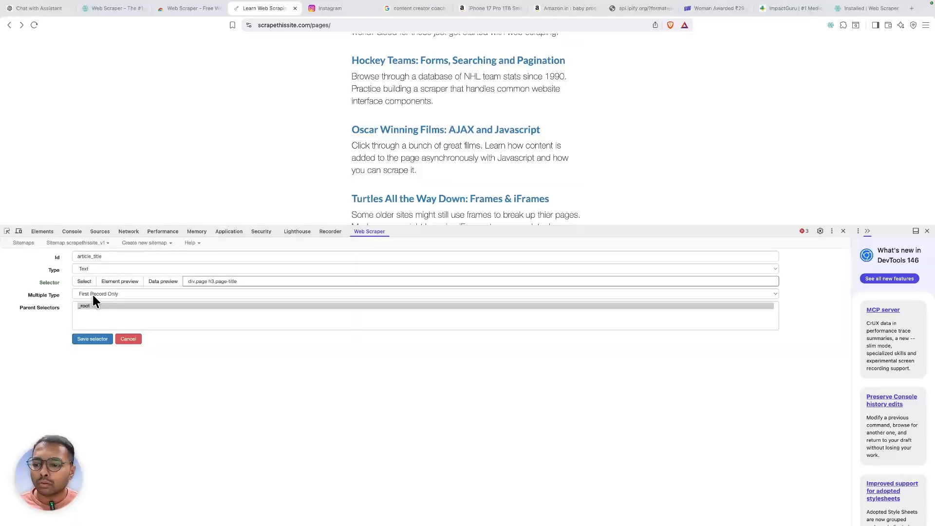
- Set it to Multiple Records in Multiple Columns, save it, and preview the sitemap's data
left_click(92, 293)
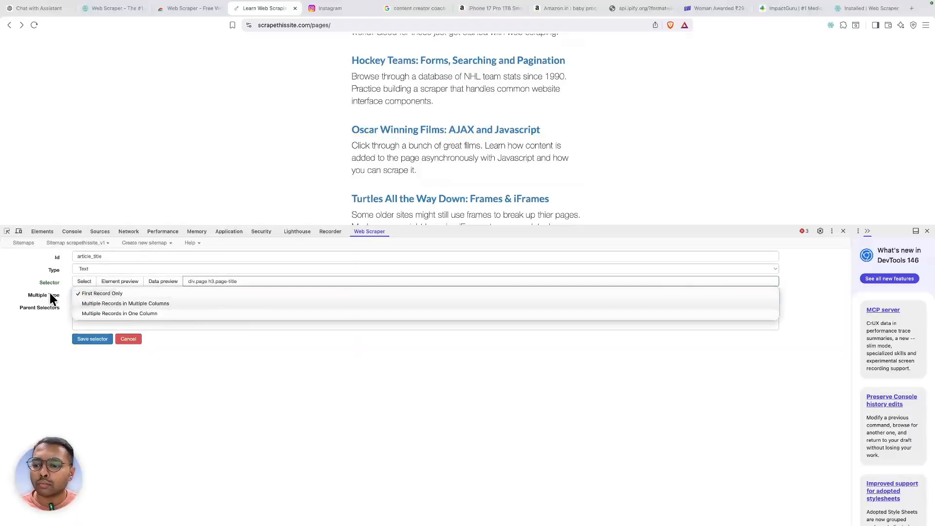
left_click(137, 304)
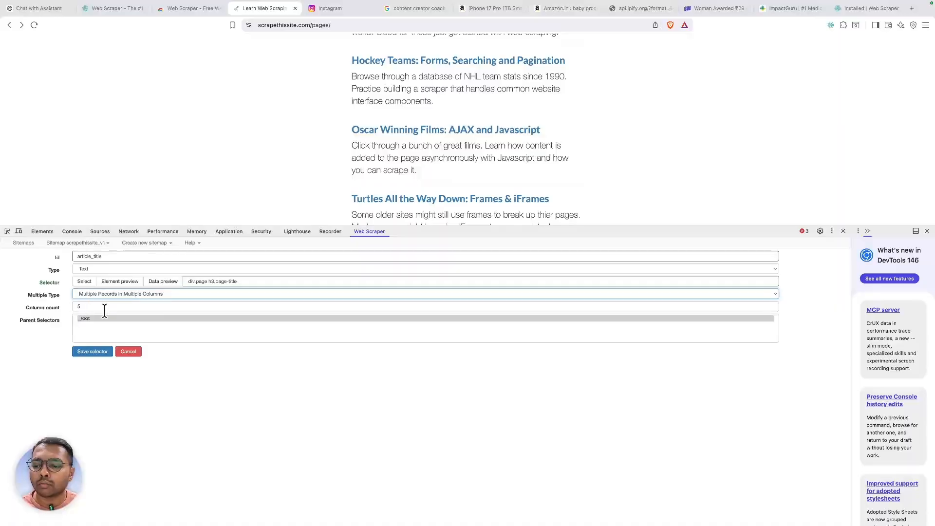
left_click(90, 351)
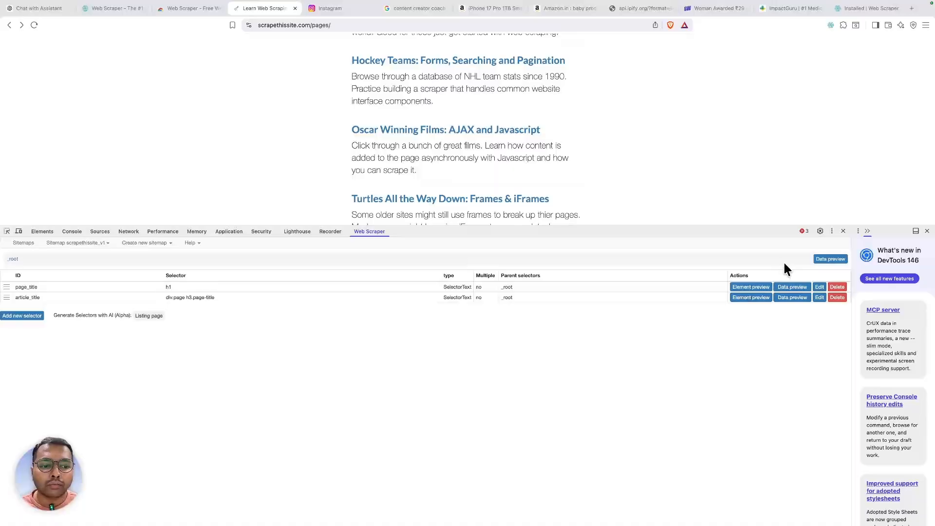
left_click(823, 267)
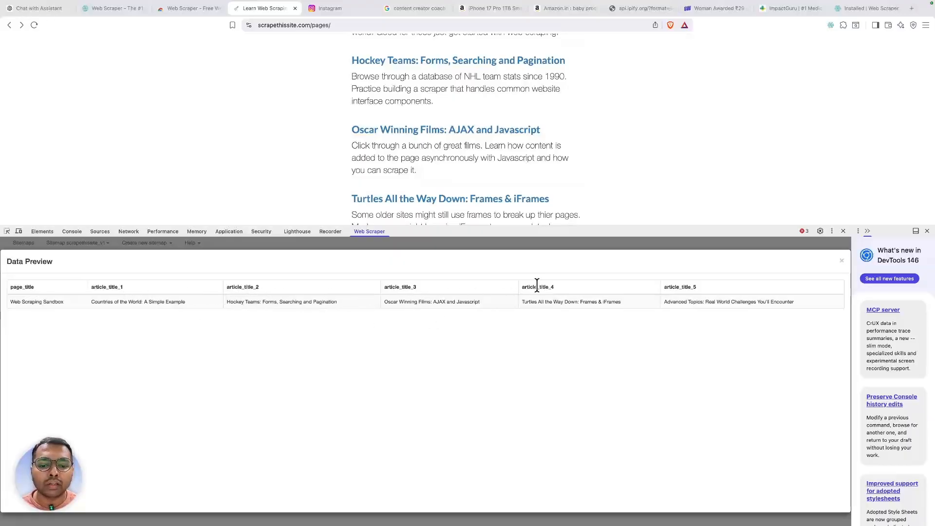
left_click(841, 263)
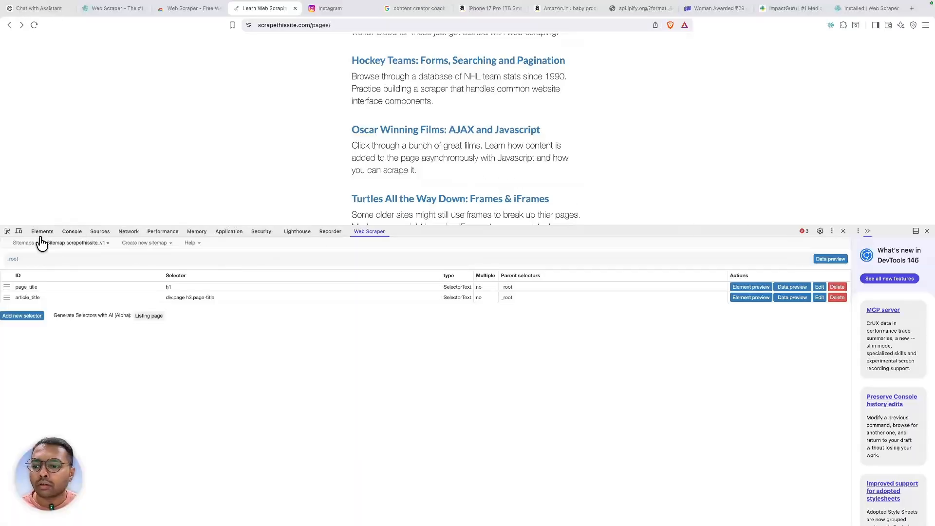
- Inspect the Hockey Teams description paragraph and select its lead session-desc class name
right_click(370, 84)
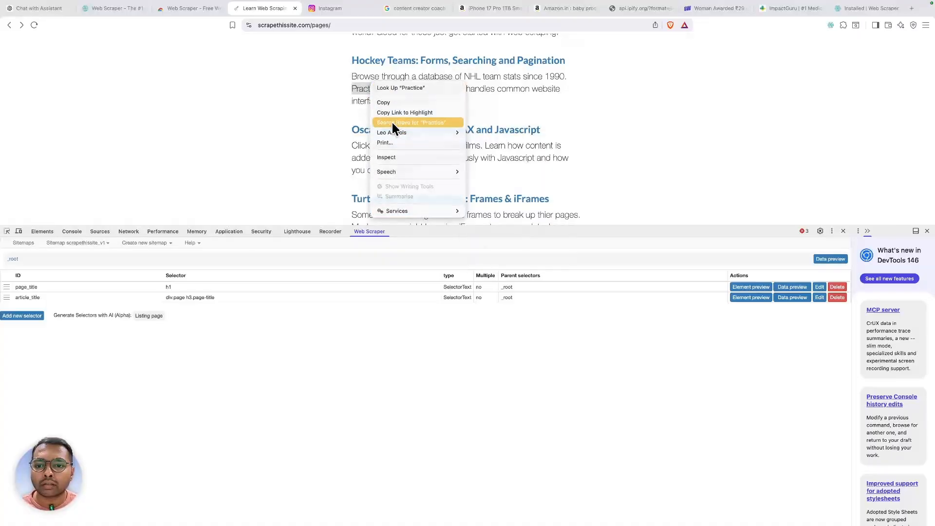
left_click(405, 157)
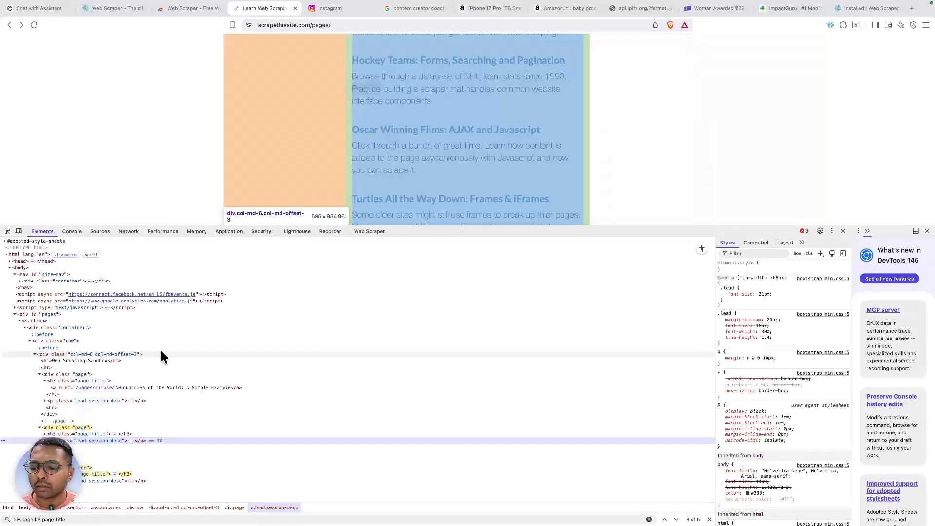
scroll(160, 349, "down", 5)
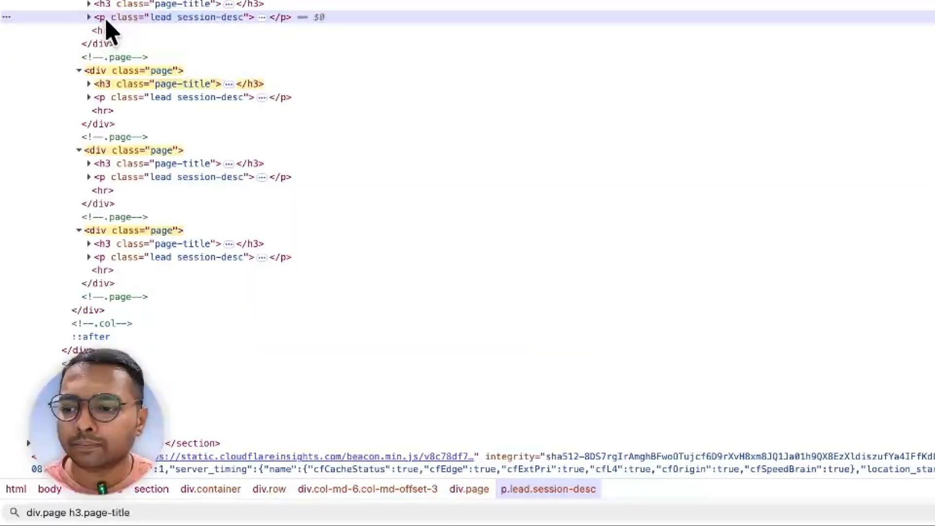
left_click(88, 17)
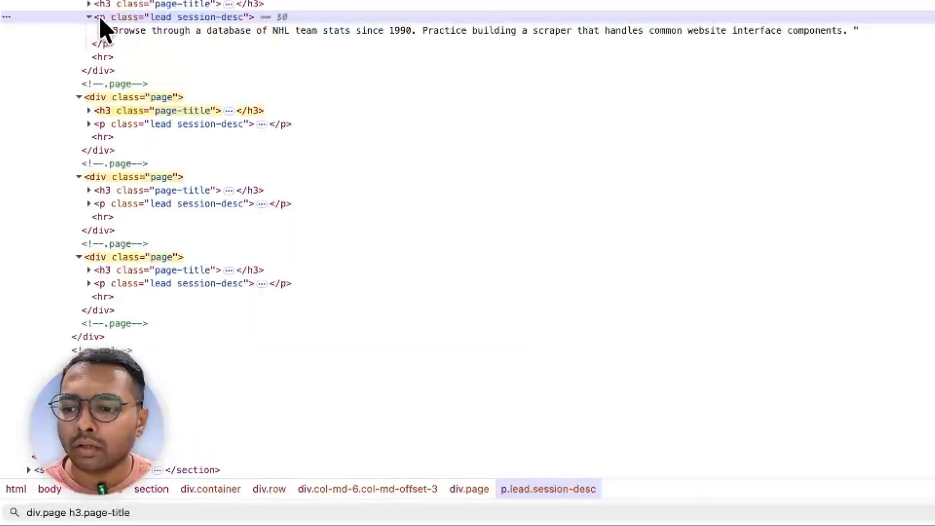
double_click(175, 20)
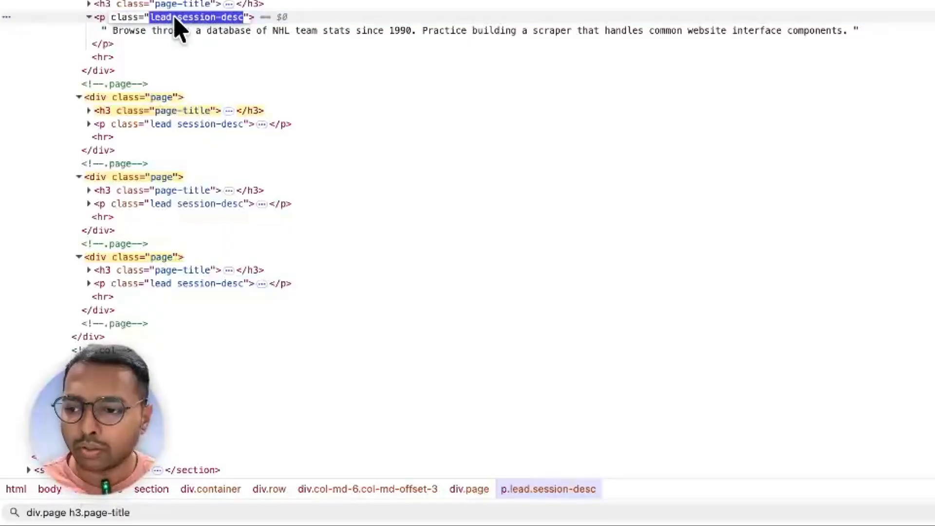
left_click(154, 520)
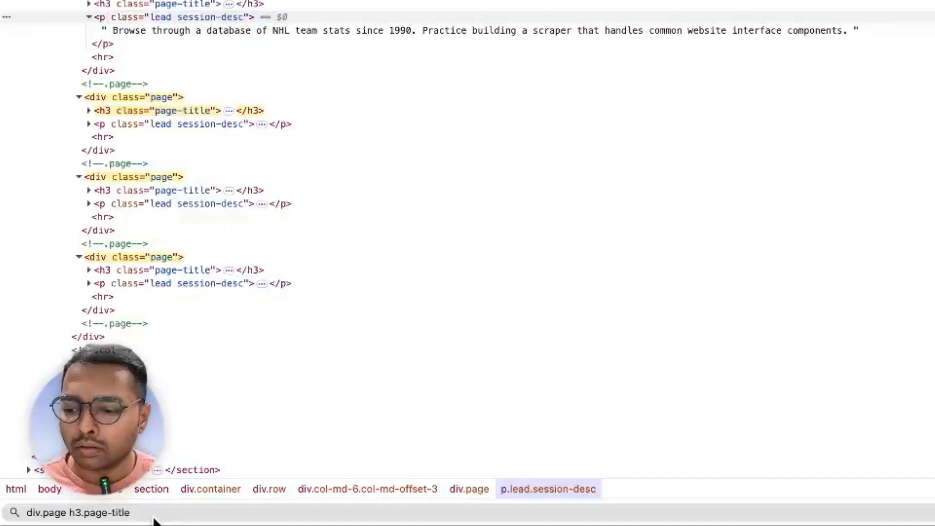
- Search for div.page p.lead.session-desc, step through its 5 matches, and copy the query
left_click(154, 511)
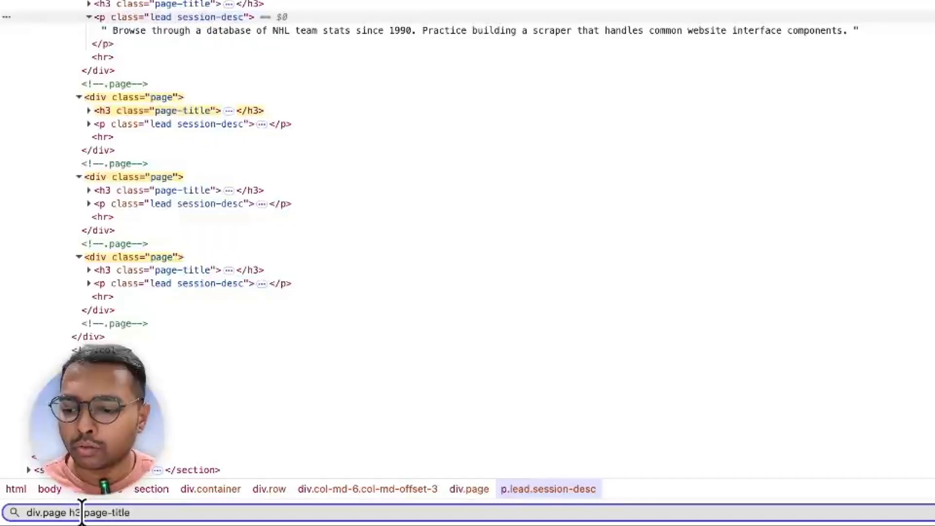
type("p")
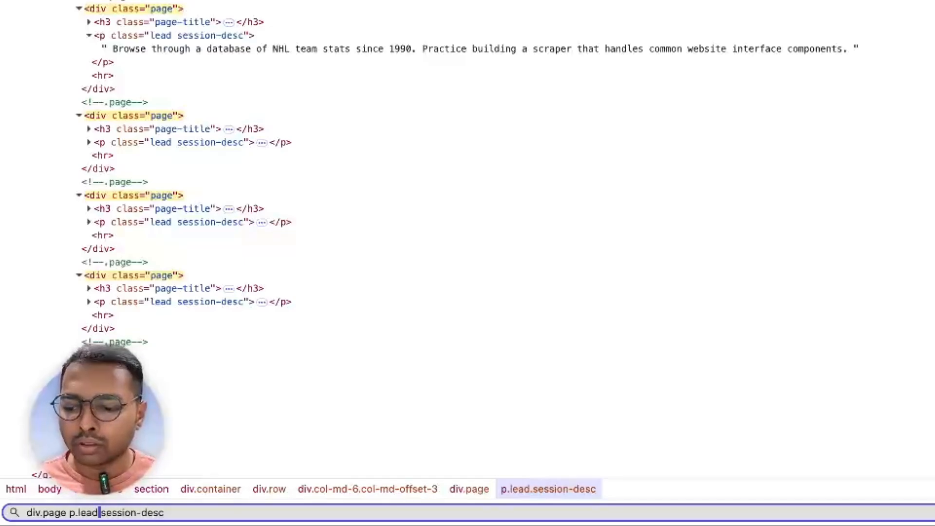
type(".")
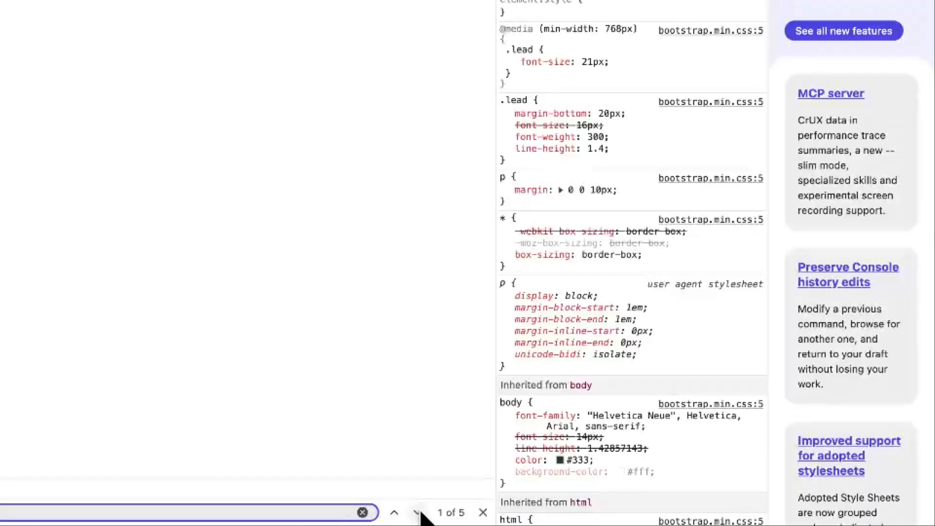
left_click(419, 512)
left_click(419, 513)
left_click(419, 512)
left_click(419, 512)
left_click(419, 512)
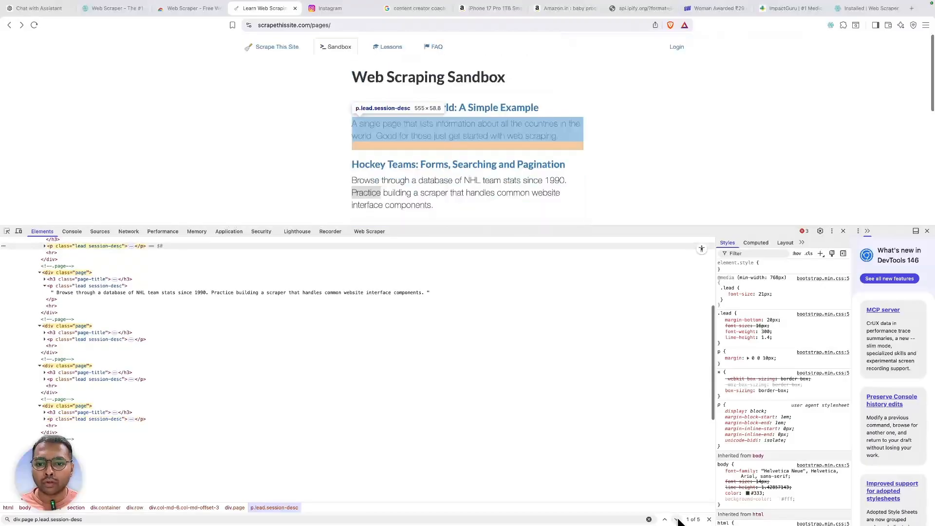
triple_click(389, 519)
key("super+c")
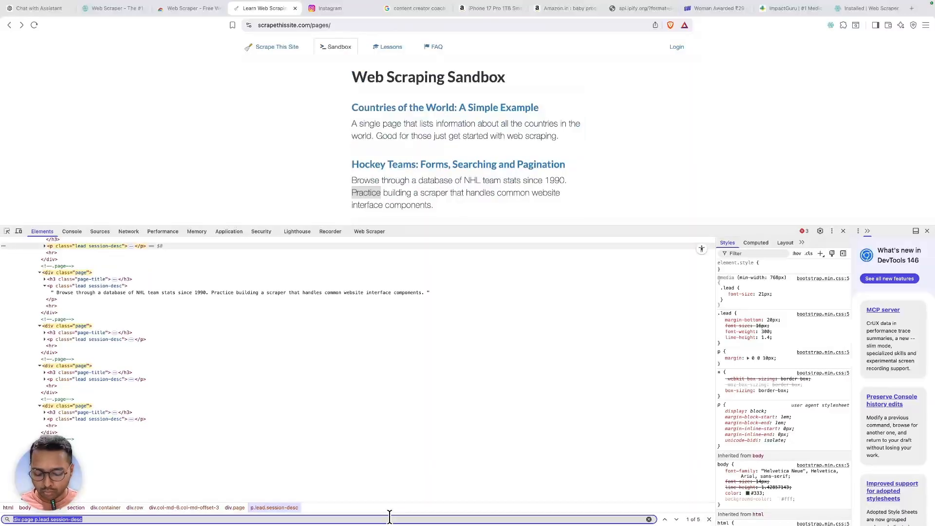
left_click(359, 231)
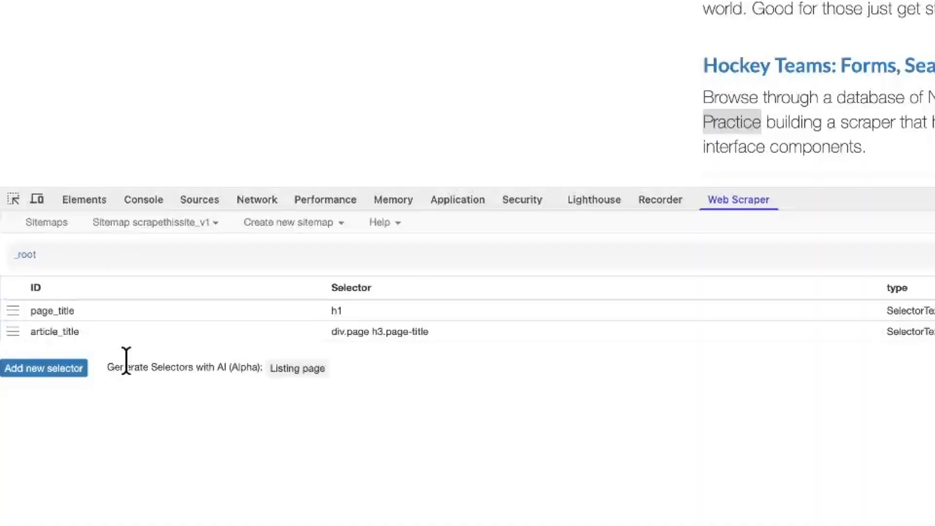
- Add a paragraph_description selector with the pasted description path, storing matches in one column, and preview it
left_click(80, 369)
left_click(440, 300)
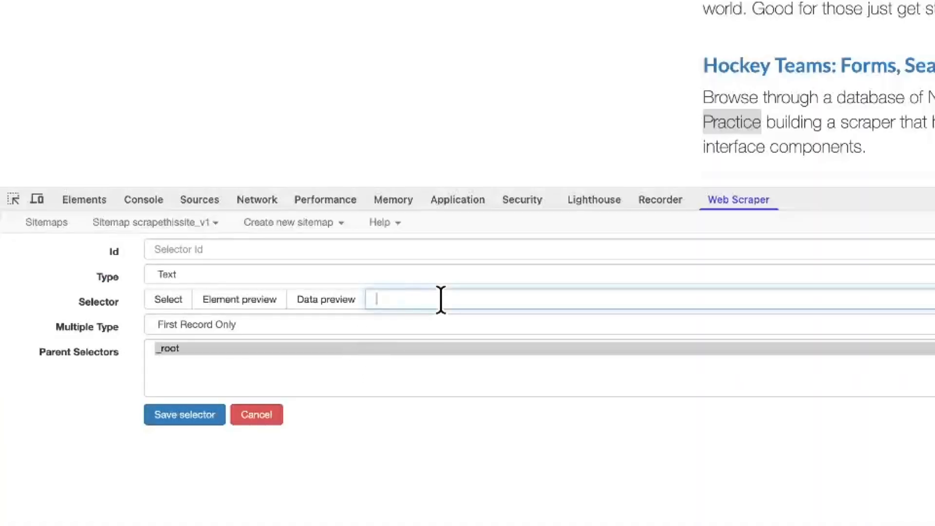
key("super+v")
left_click(208, 326)
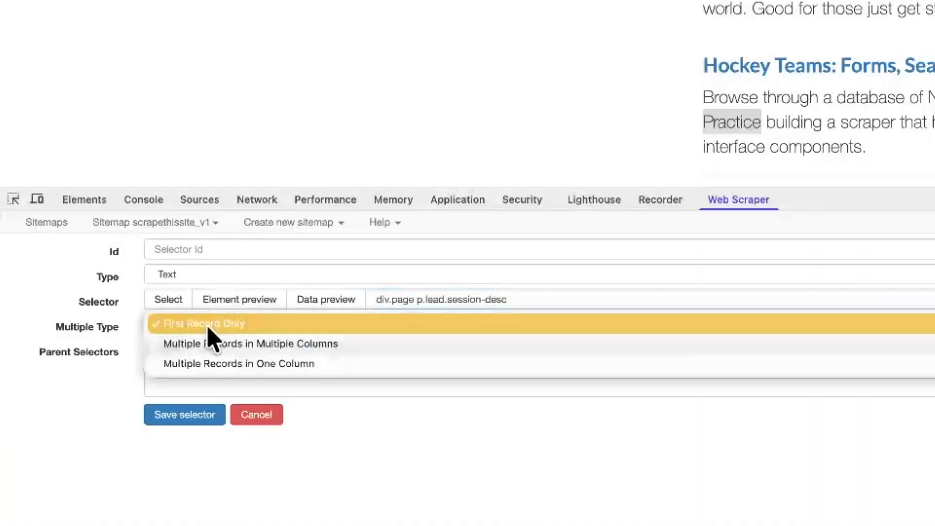
left_click(220, 364)
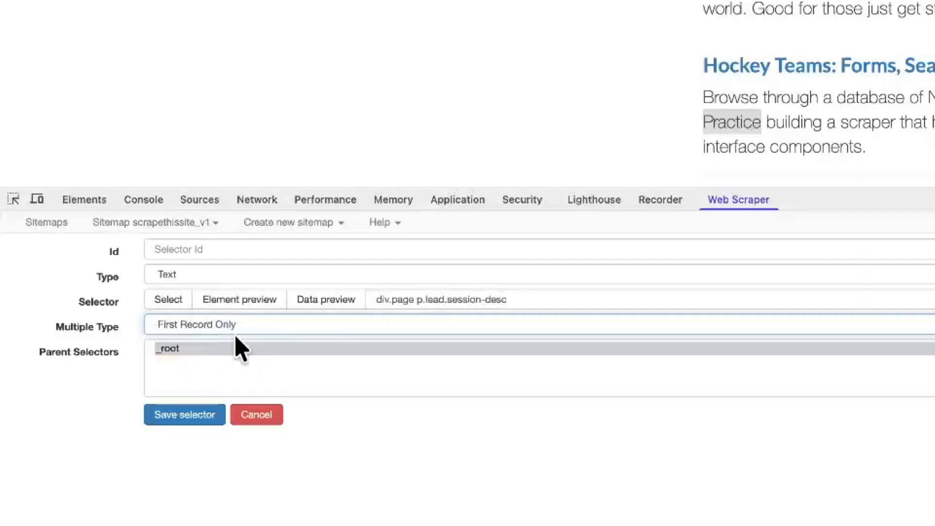
left_click(221, 256)
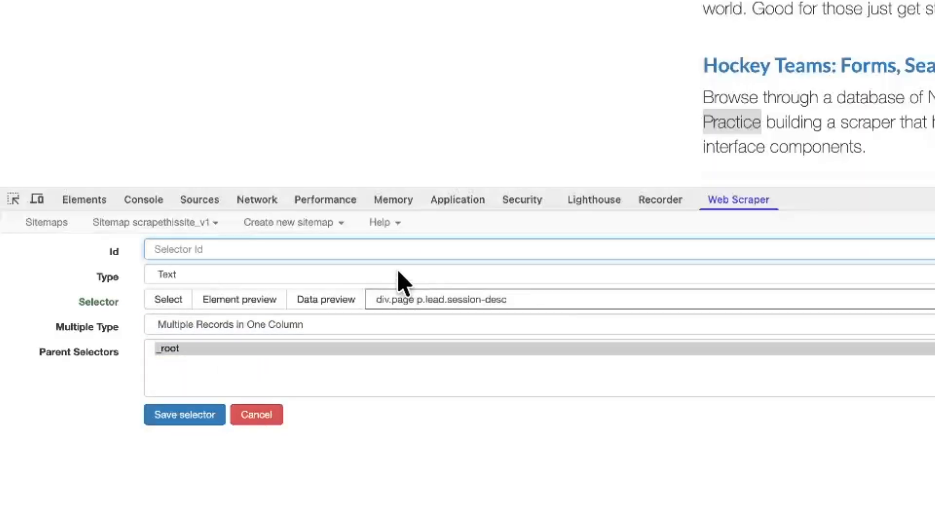
type("parag")
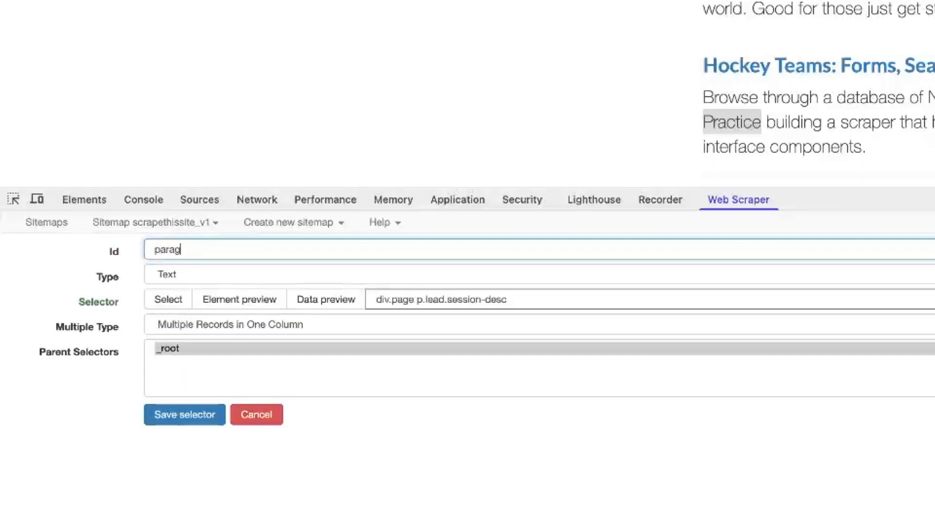
type("raph_description")
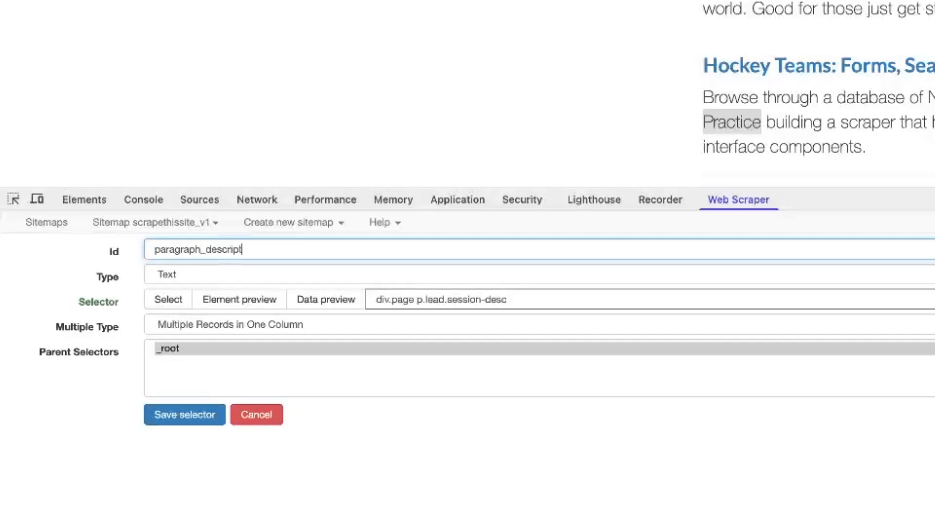
left_click(350, 306)
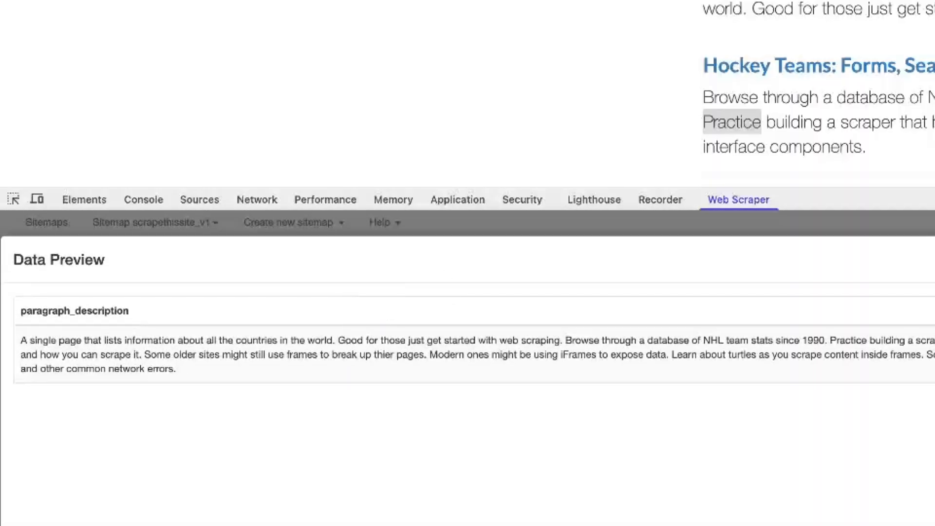
key("Escape")
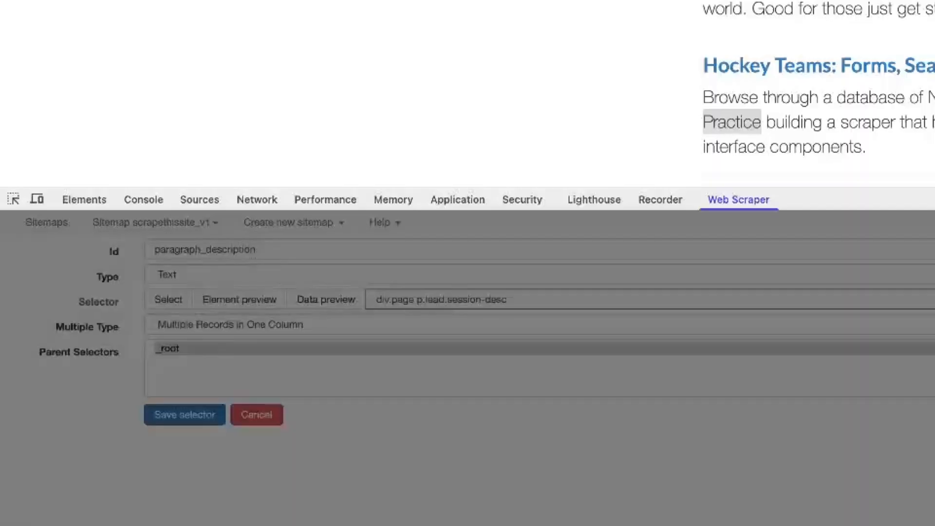
- Switch it to Multiple Records in Multiple Columns and preview the five description columns
left_click(317, 327)
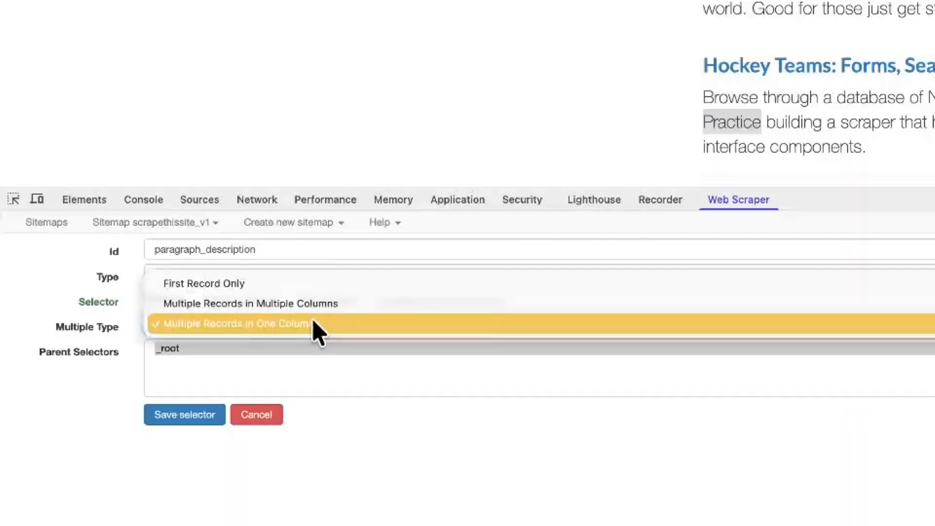
left_click(284, 304)
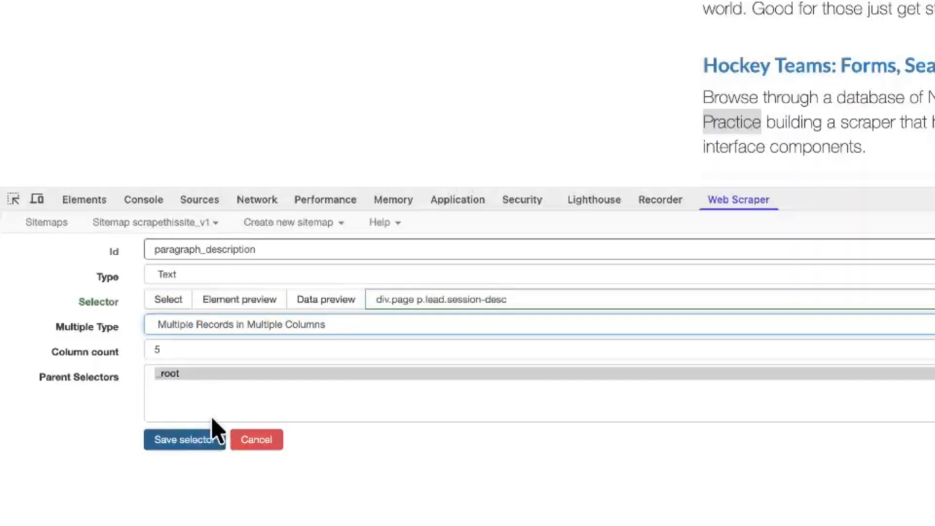
left_click(319, 299)
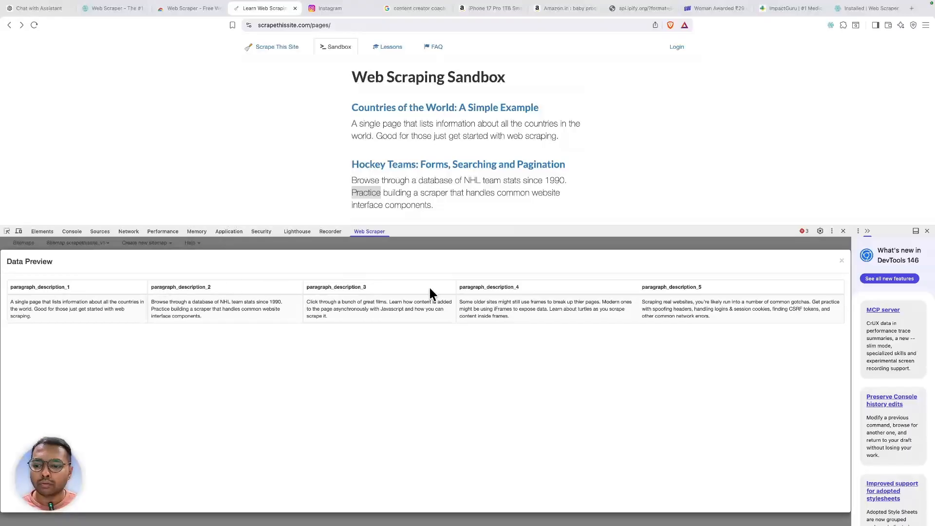
left_click(842, 261)
- Save the paragraph_description selector and preview the whole sitemap's scraped titles and descriptions
left_click(92, 351)
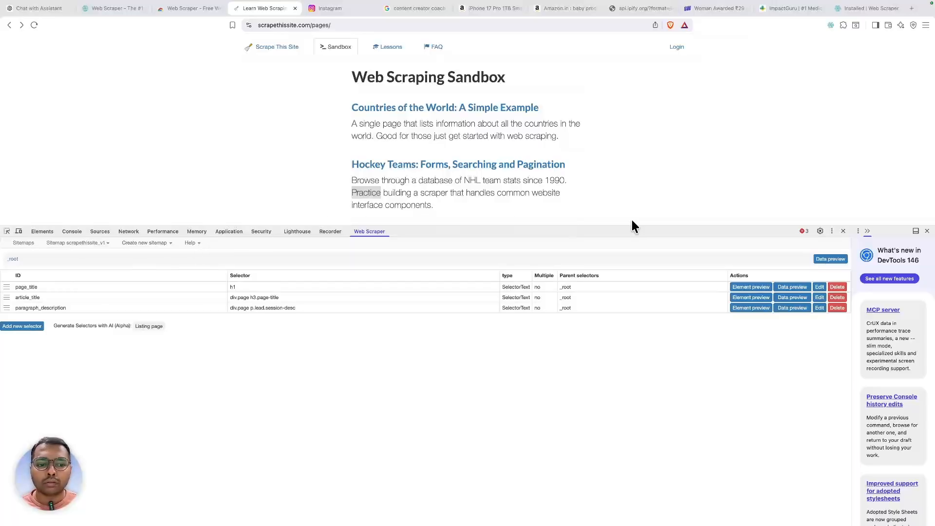
scroll(415, 165, "down", 5)
scroll(415, 165, "down", 2)
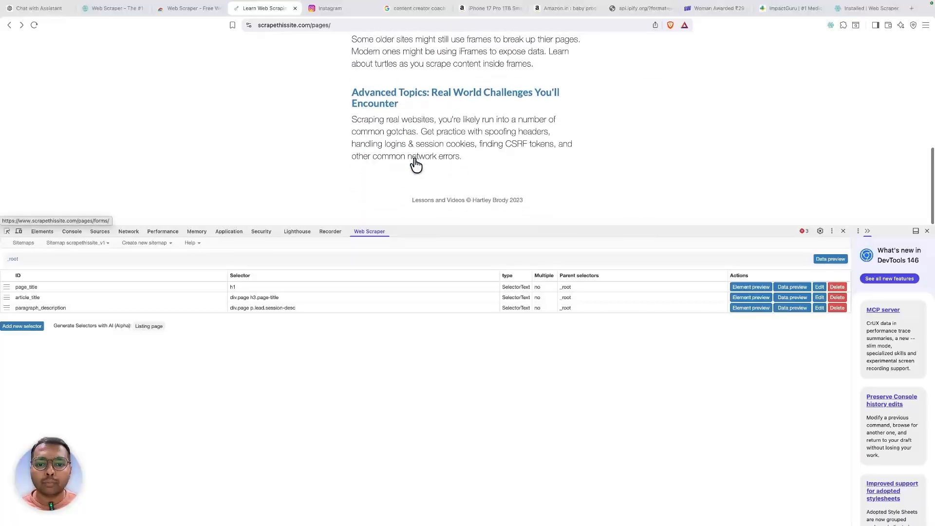
scroll(412, 162, "up", 10)
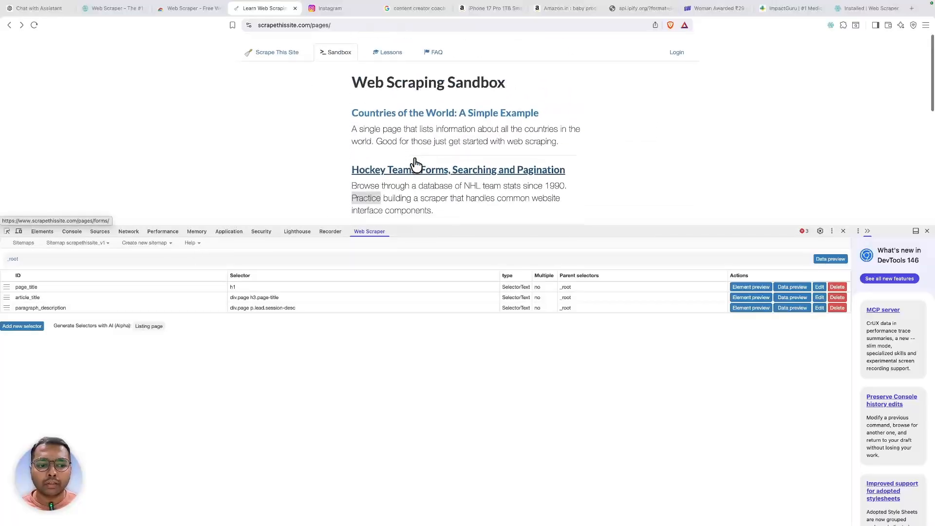
left_click(835, 260)
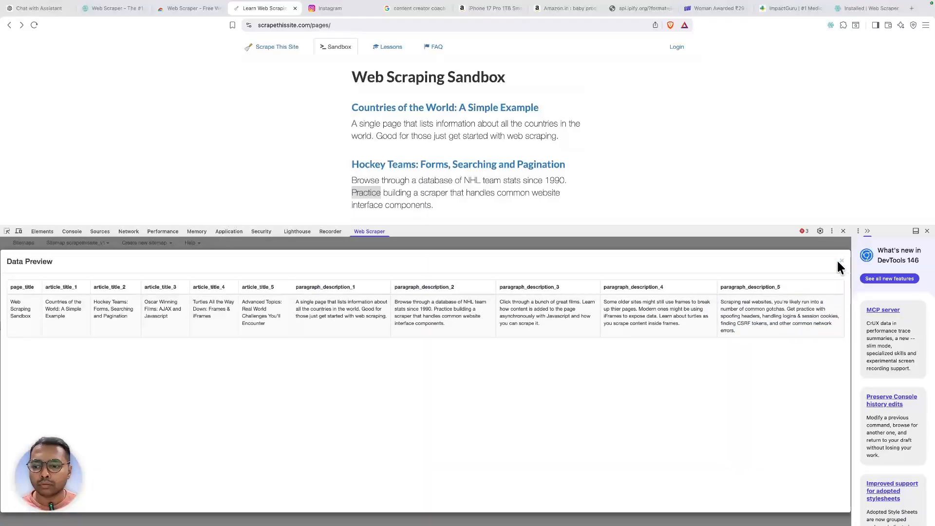
left_click(839, 260)
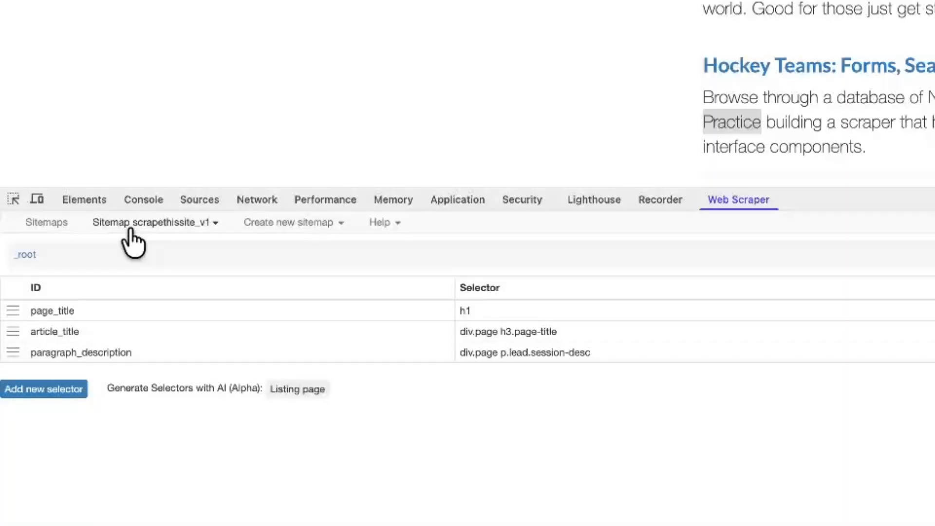
- Return to the sitemaps list and reopen the scrapethissite_v1 sitemap's actions
left_click(130, 229)
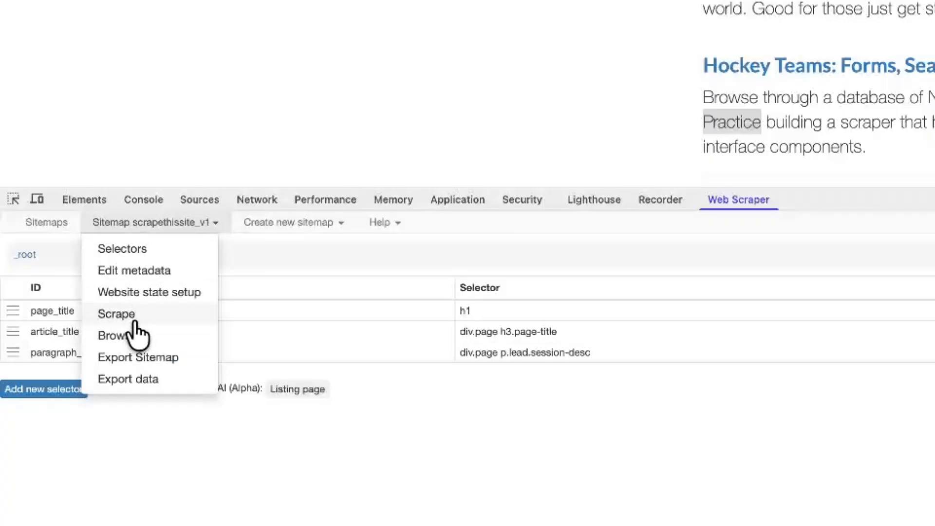
left_click(377, 482)
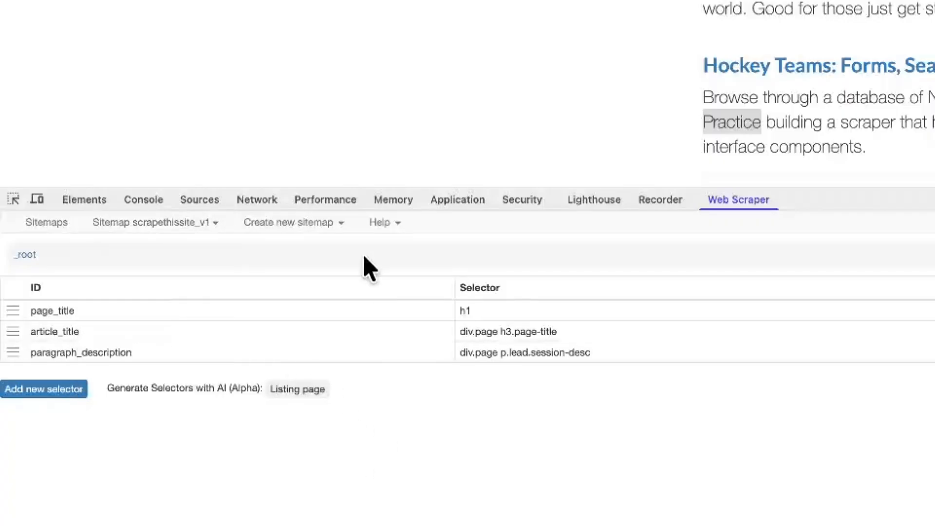
left_click(151, 225)
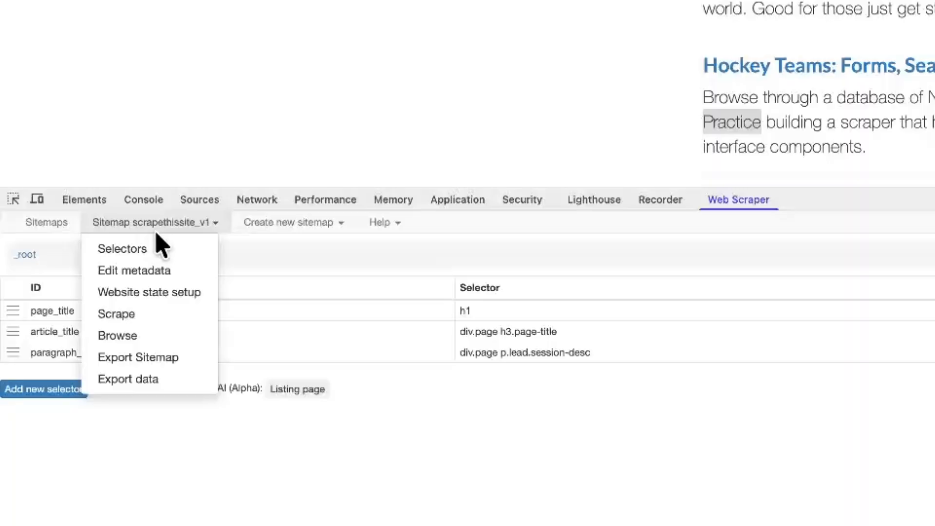
left_click(58, 229)
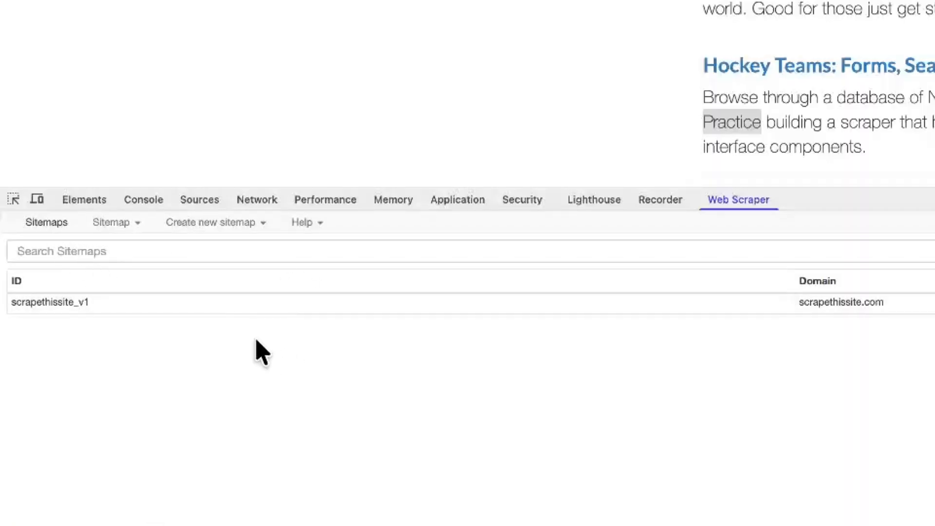
left_click(64, 305)
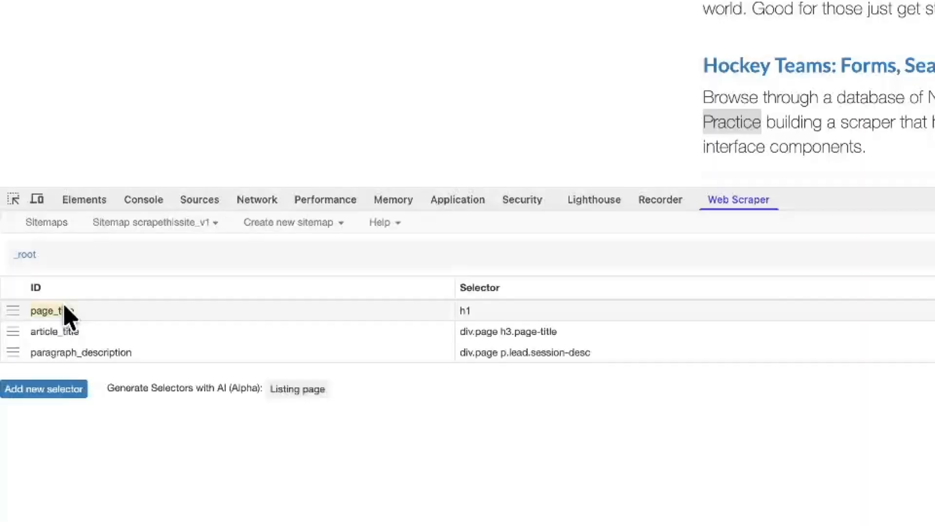
left_click(141, 223)
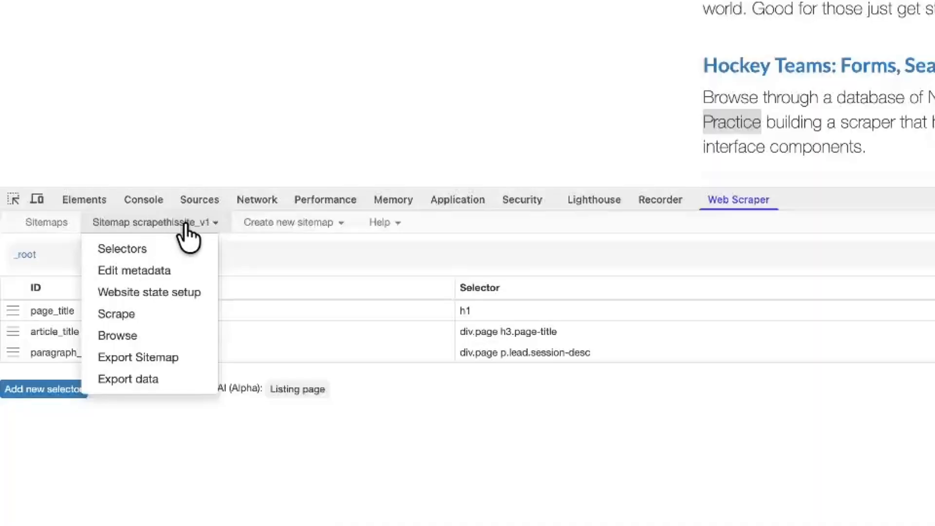
- Scrape scrapethissite_v1, export the results as scrapethissite_v1.csv, and reveal it in Downloads
left_click(130, 316)
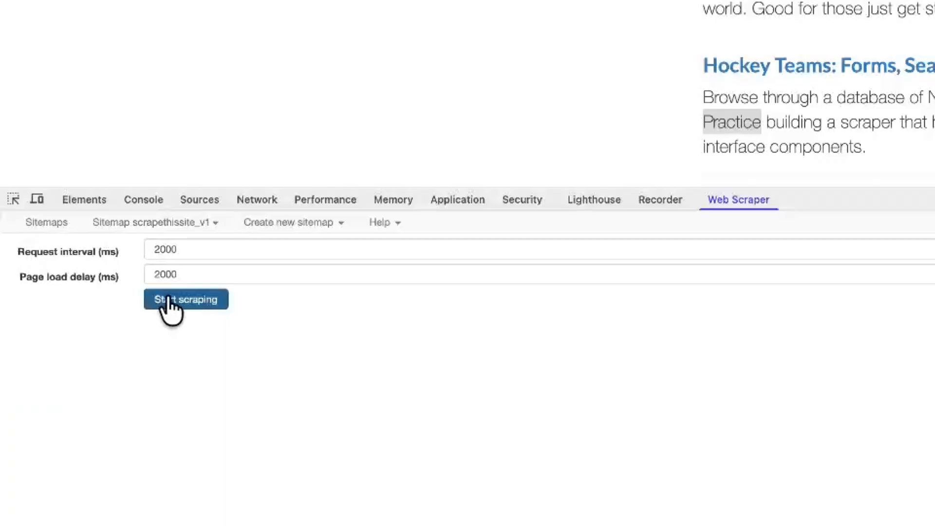
left_click(168, 299)
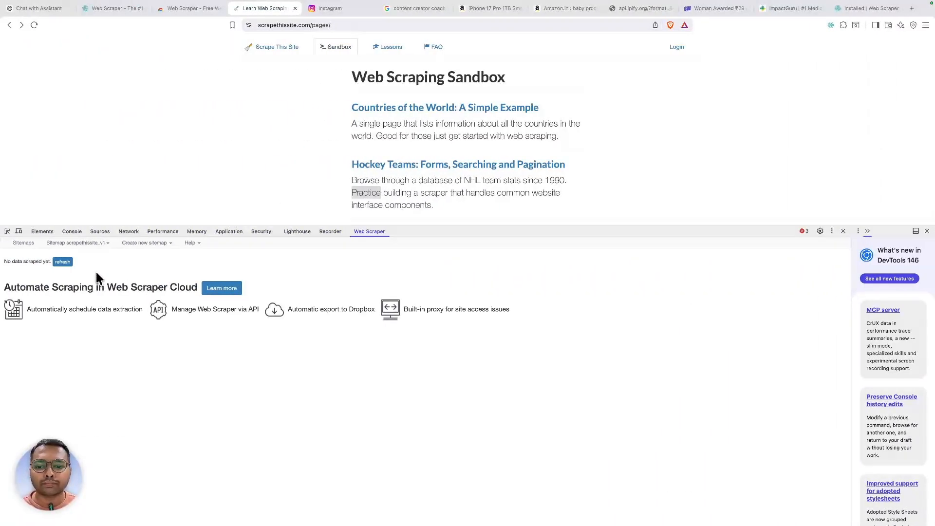
left_click(80, 243)
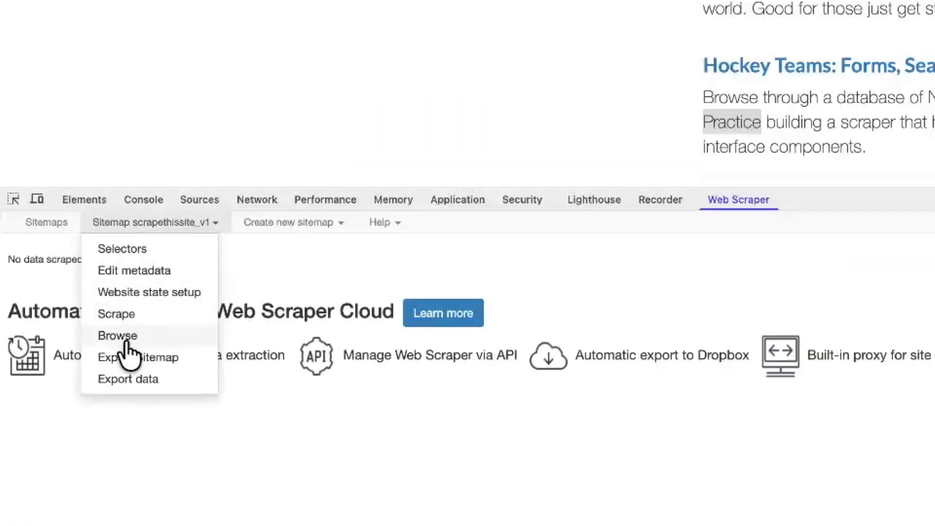
left_click(154, 385)
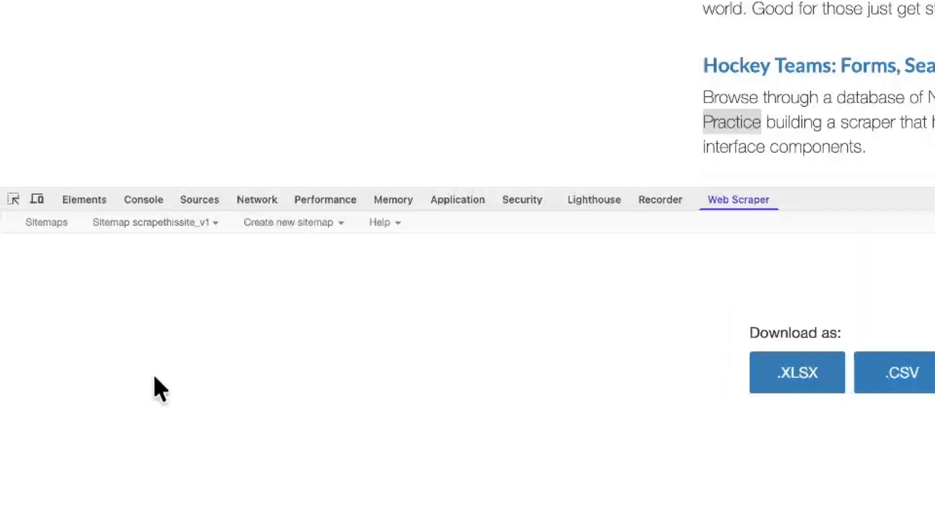
left_click(448, 322)
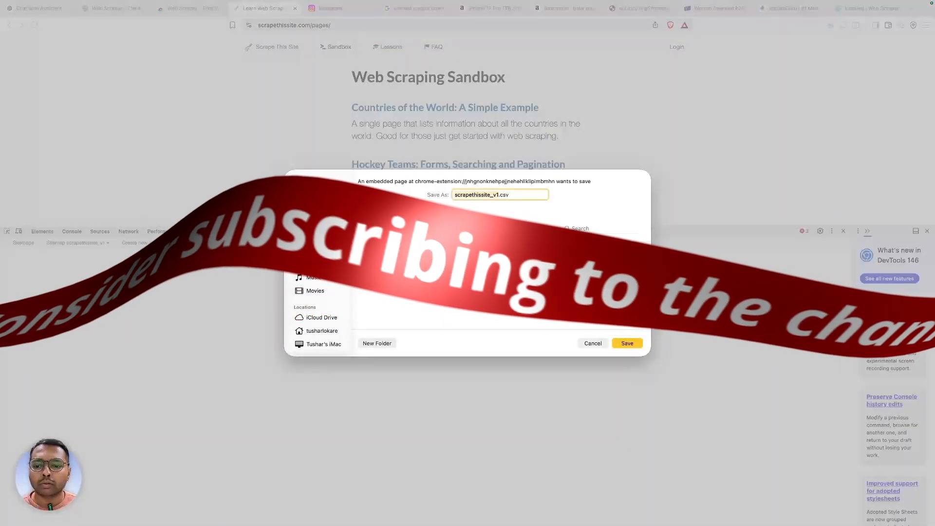
left_click(627, 344)
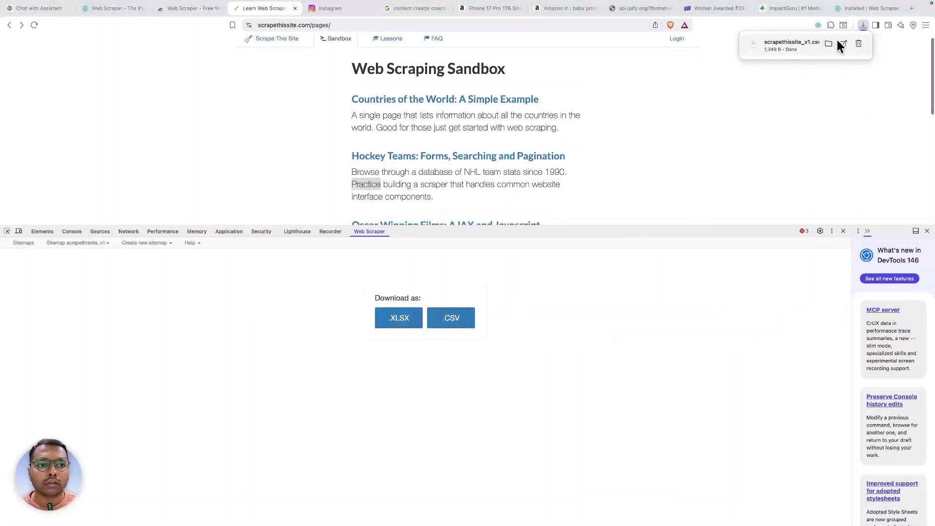
left_click(827, 41)
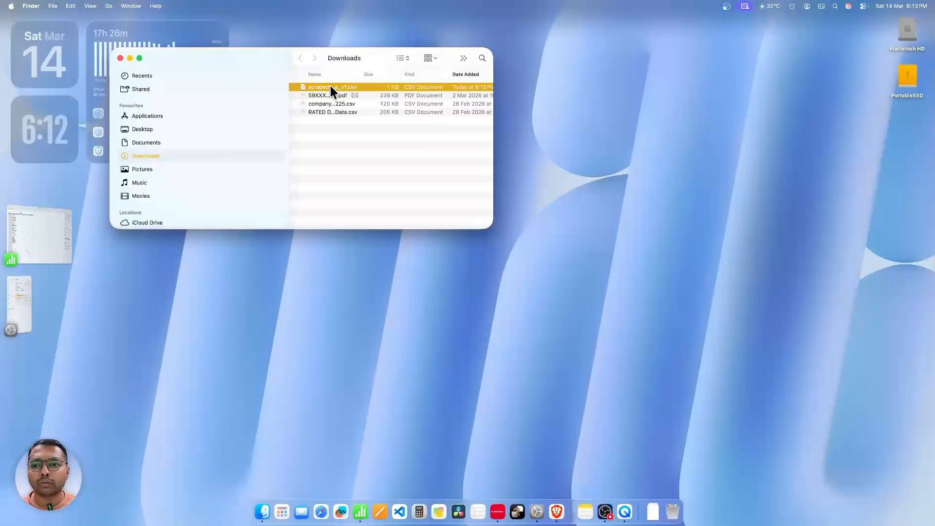
- Open scrapethissite_v1.csv in full-screen Numbers and check the scrape order in A2 and page title in C2
double_click(329, 87)
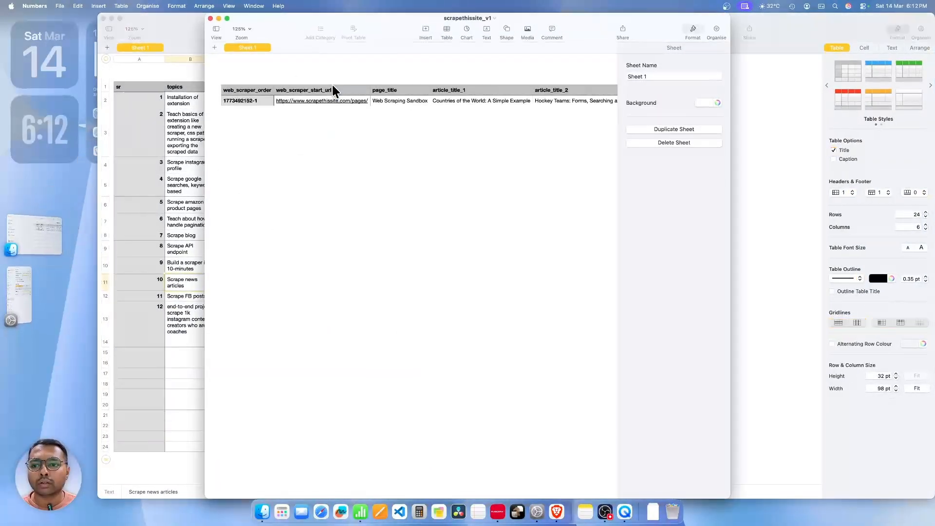
left_click(227, 18)
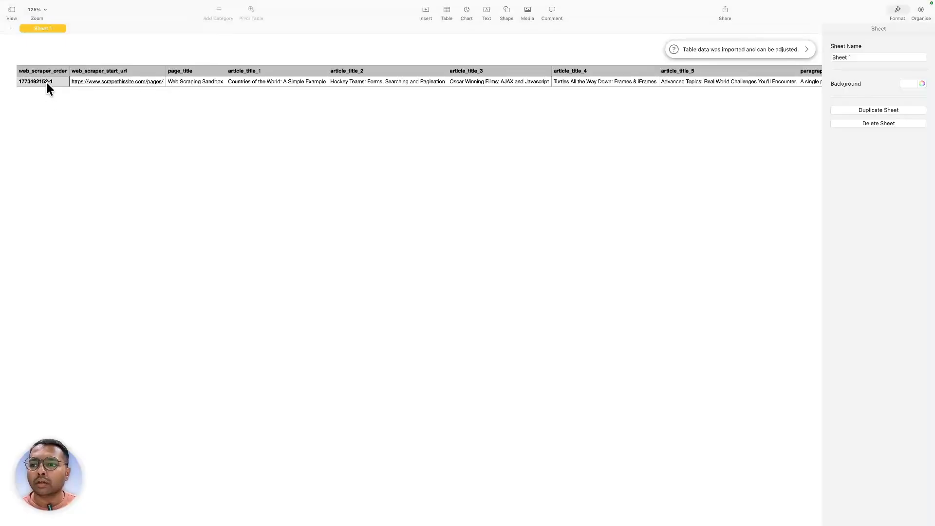
left_click(46, 82)
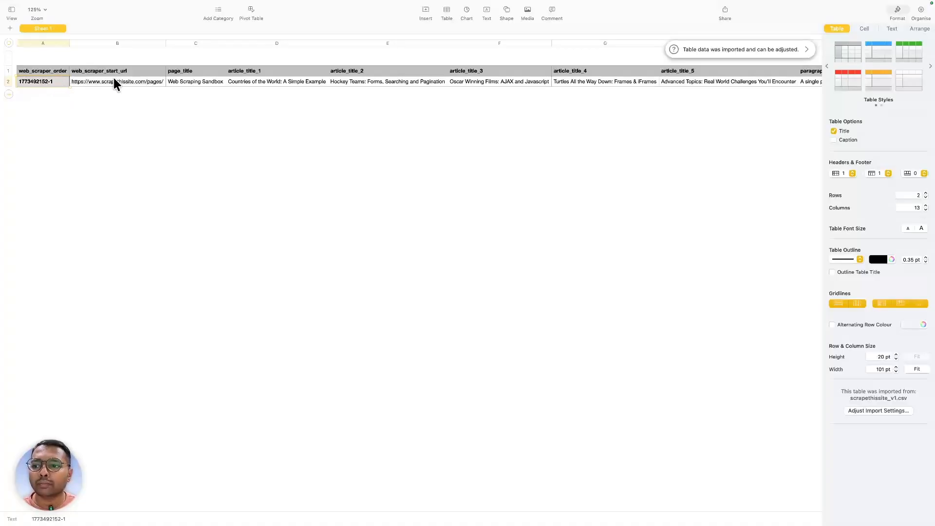
left_click(205, 80)
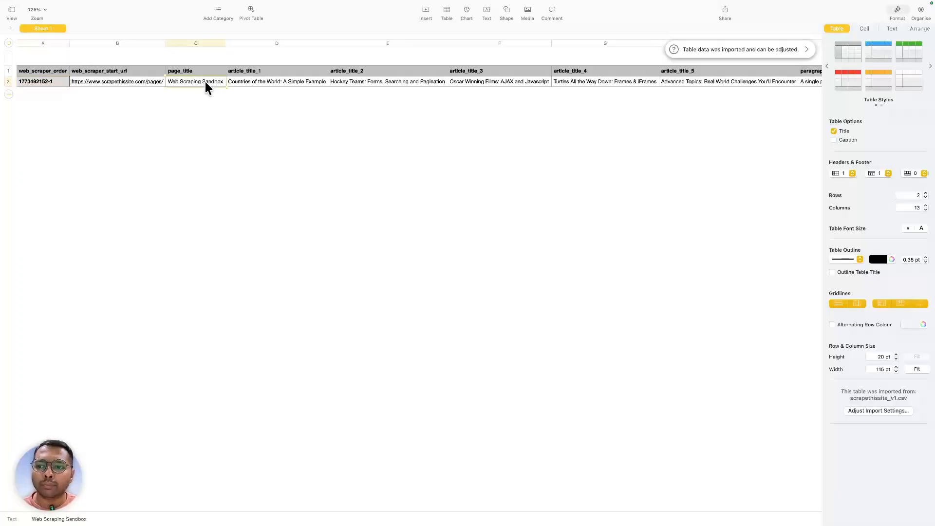
- Review the article titles in D2 through G2, including Hockey Teams, Oscar Winning Films and Turtles
left_click(248, 81)
left_click(387, 86)
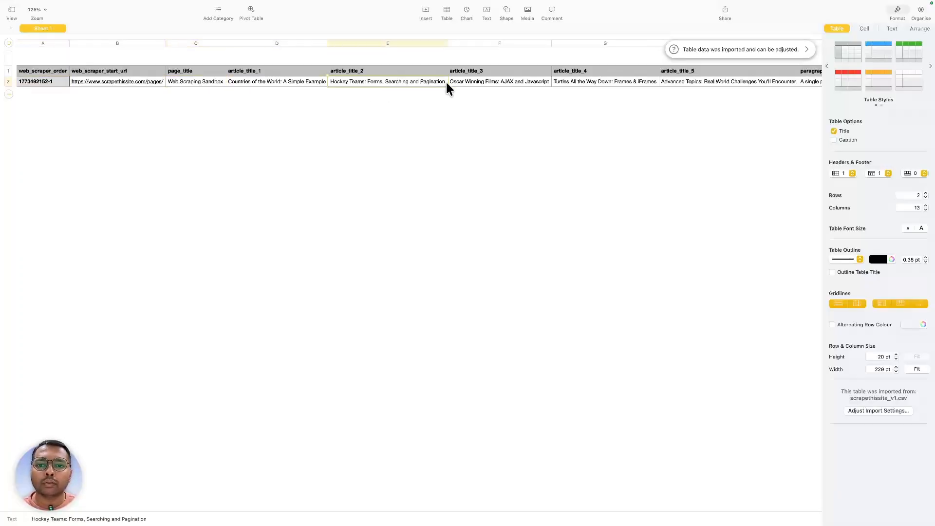
left_click(462, 83)
left_click(613, 89)
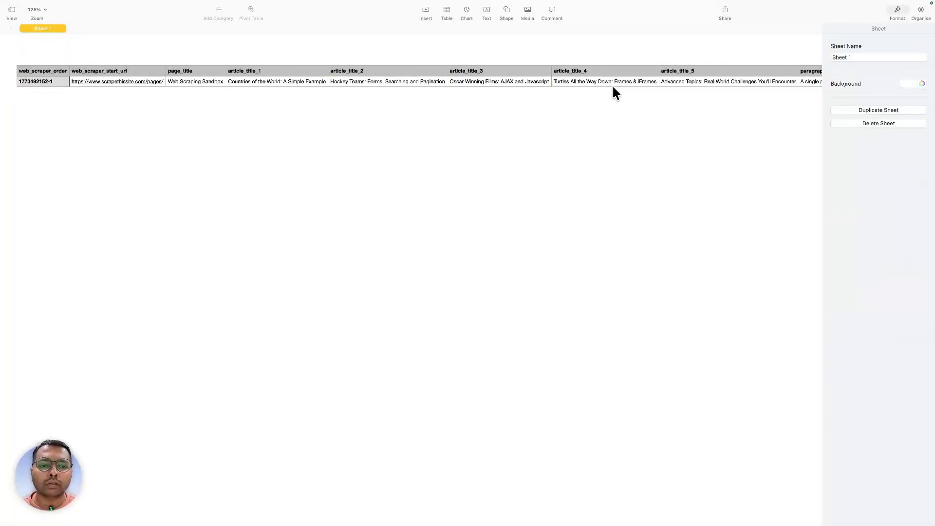
left_click(632, 83)
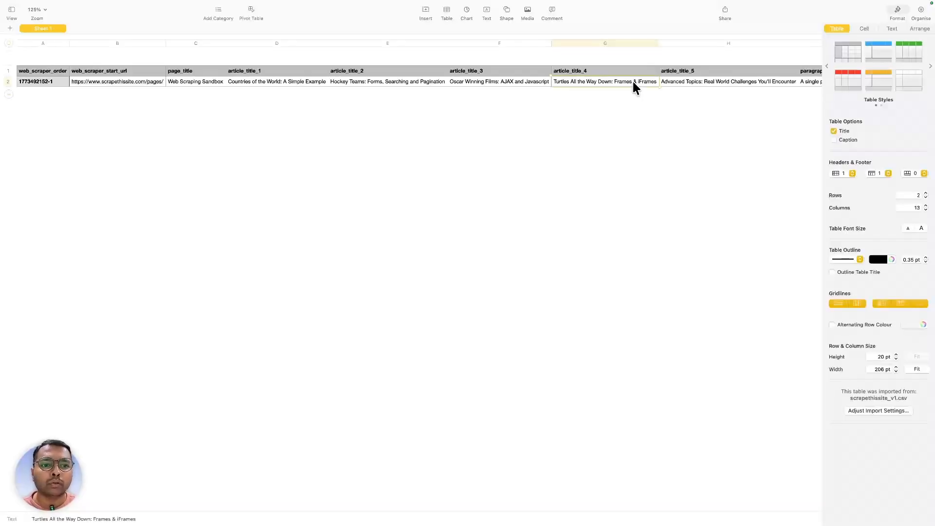
scroll(632, 83, "right", 6)
scroll(632, 80, "right", 15)
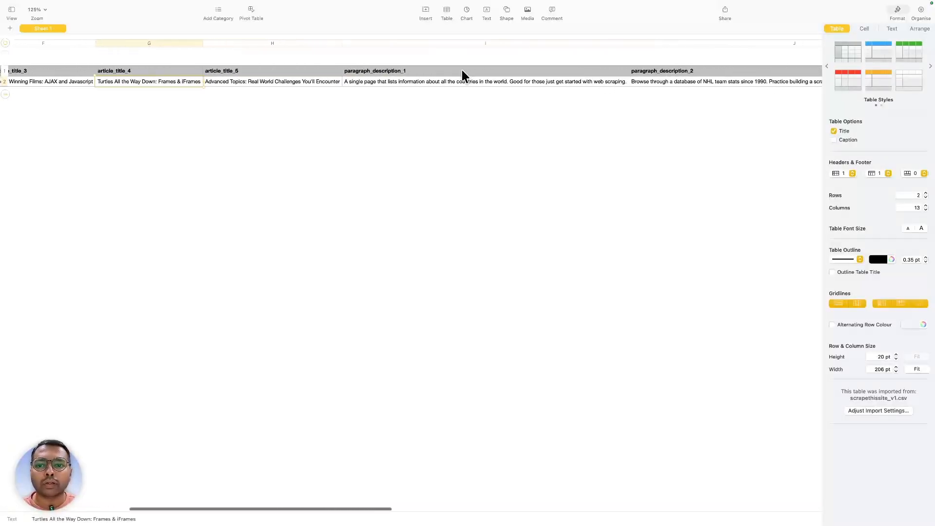
scroll(462, 69, "right", 15)
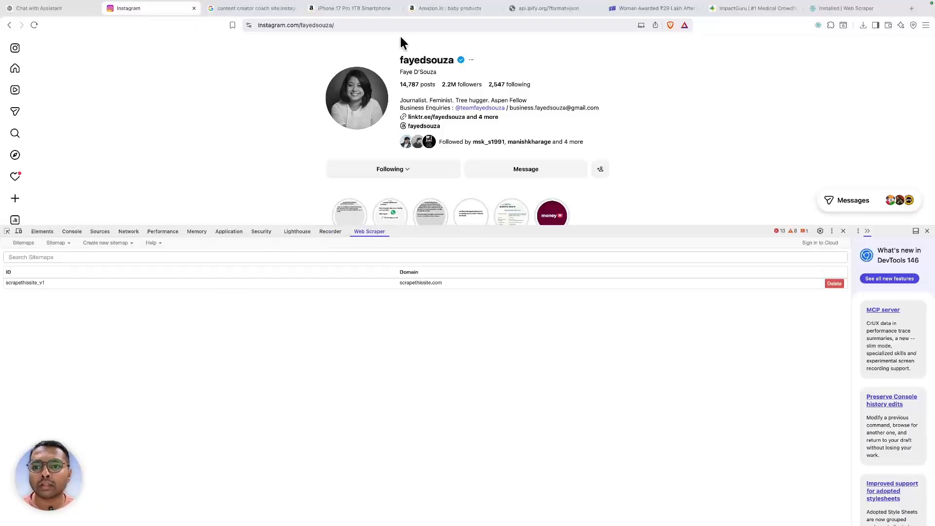
- Select the Instagram profile page's web address in the address bar
left_click(381, 27)
key("super+c")
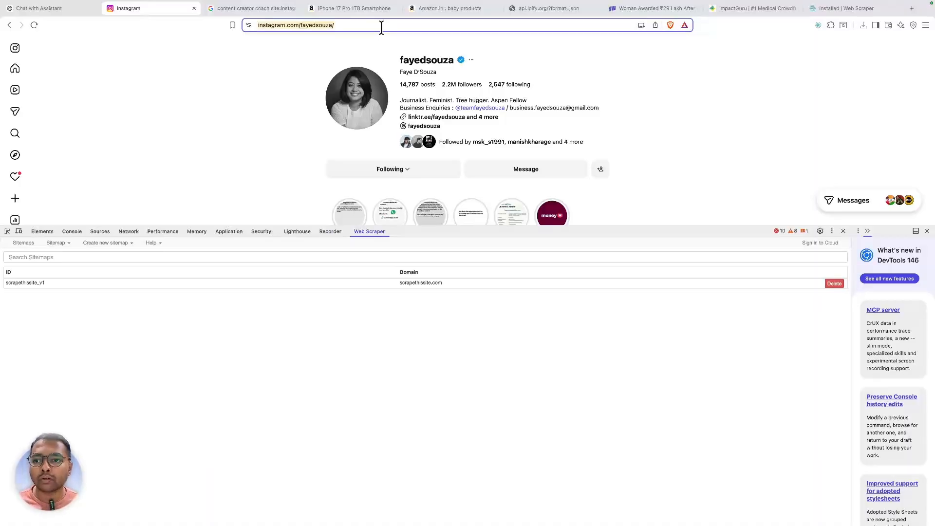
- Create sitemap instagram_v1 with the pasted Instagram profile URL as its start URL
left_click(122, 243)
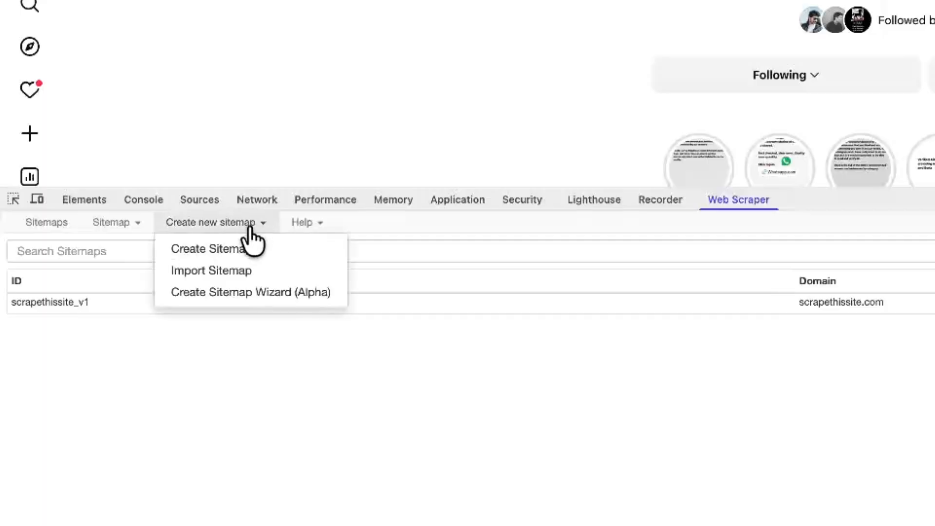
left_click(245, 249)
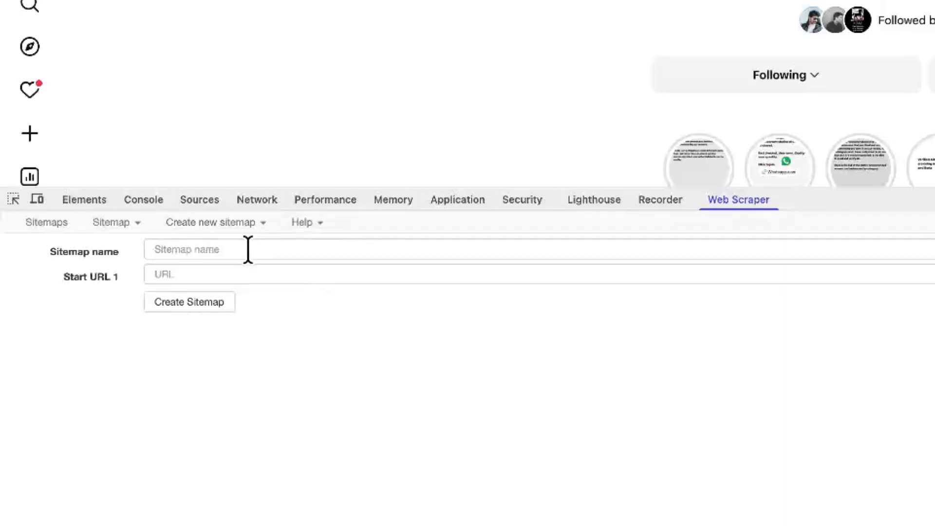
left_click(245, 273)
key("super+v")
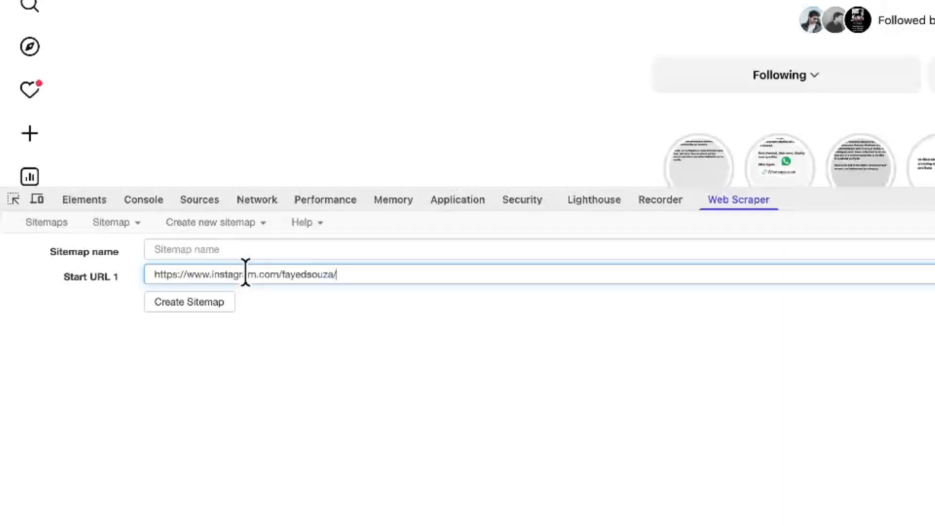
double_click(227, 274)
key("super+c")
left_click(234, 251)
key("super+v")
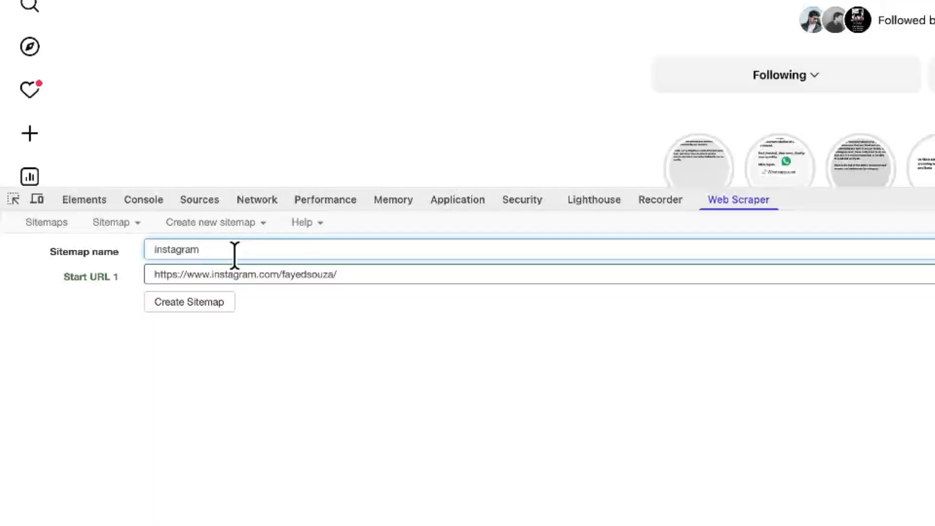
type("_v1")
left_click(148, 305)
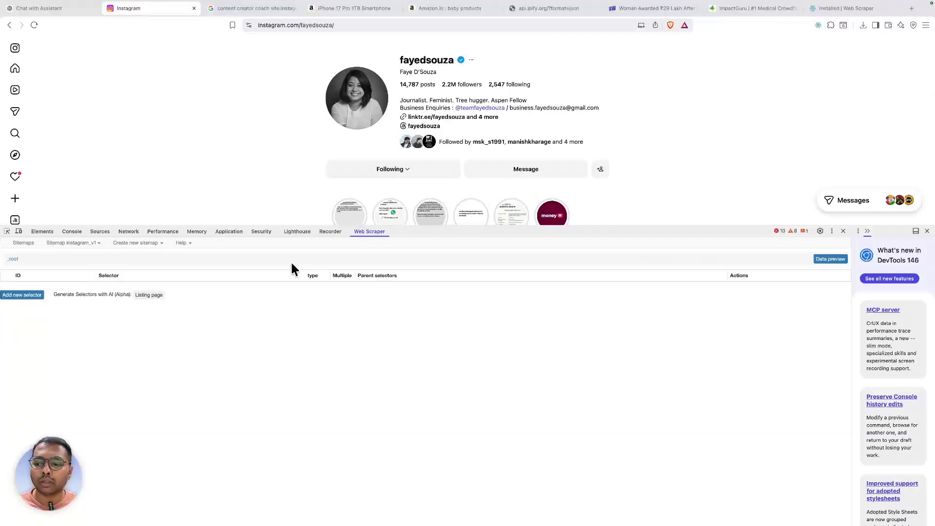
- Add and save an account_name Text selector (.x133cpev span) picking the profile's username heading
left_click(34, 294)
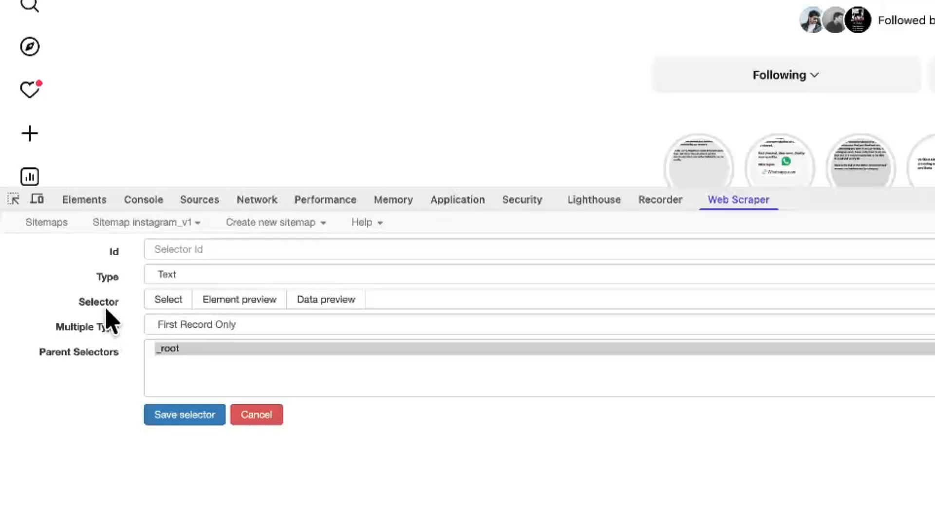
left_click(173, 302)
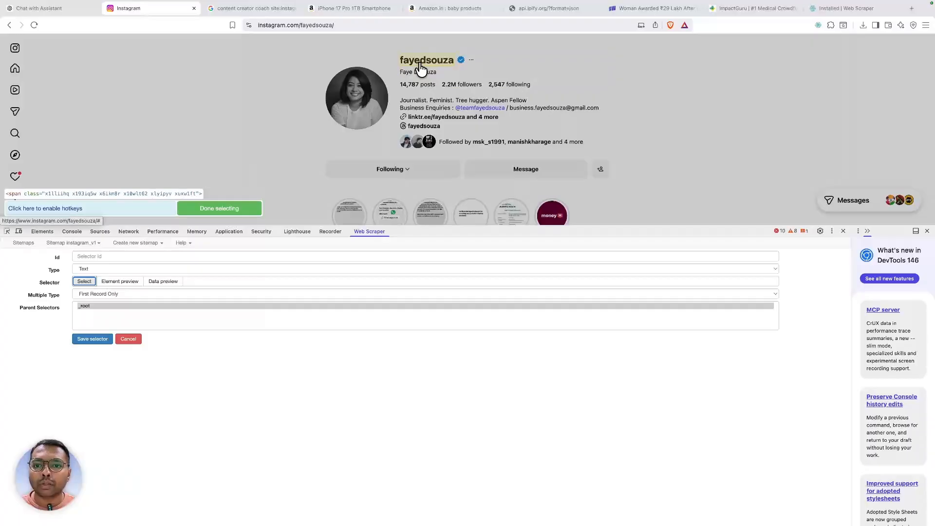
left_click(421, 69)
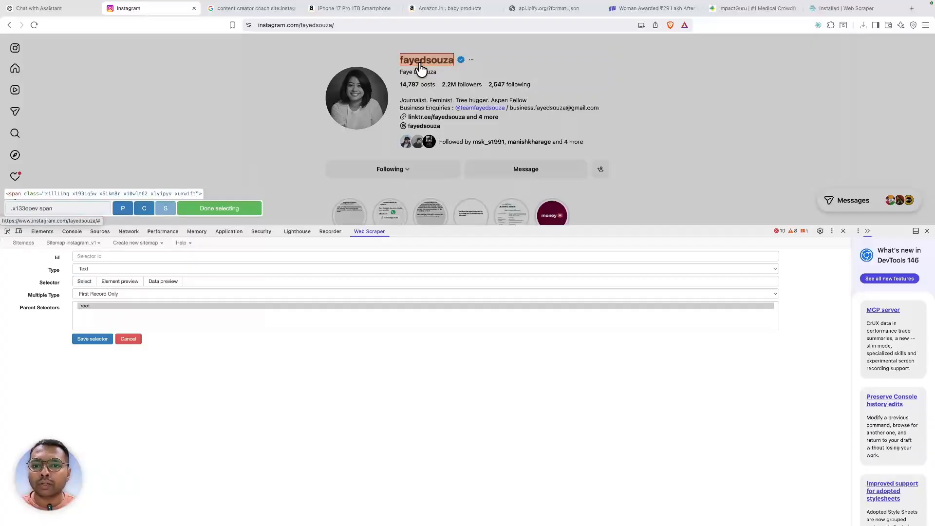
left_click(219, 209)
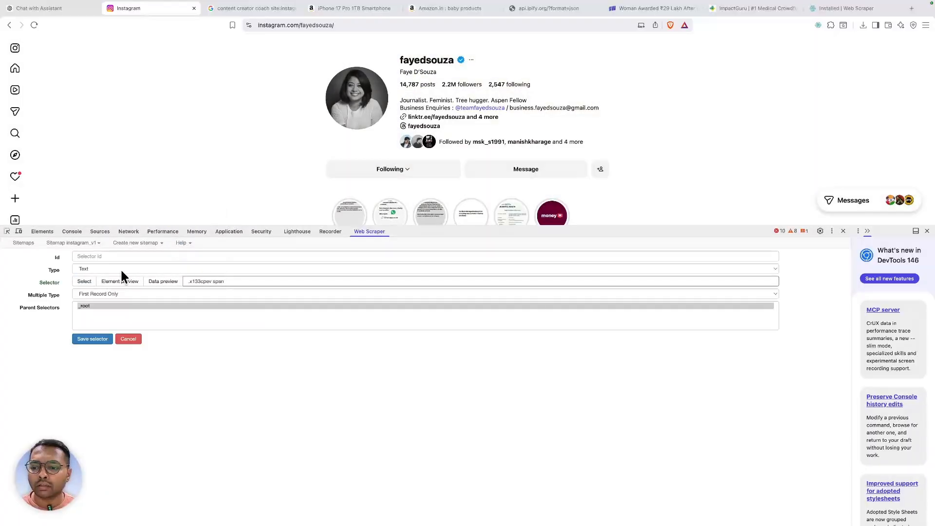
left_click(98, 258)
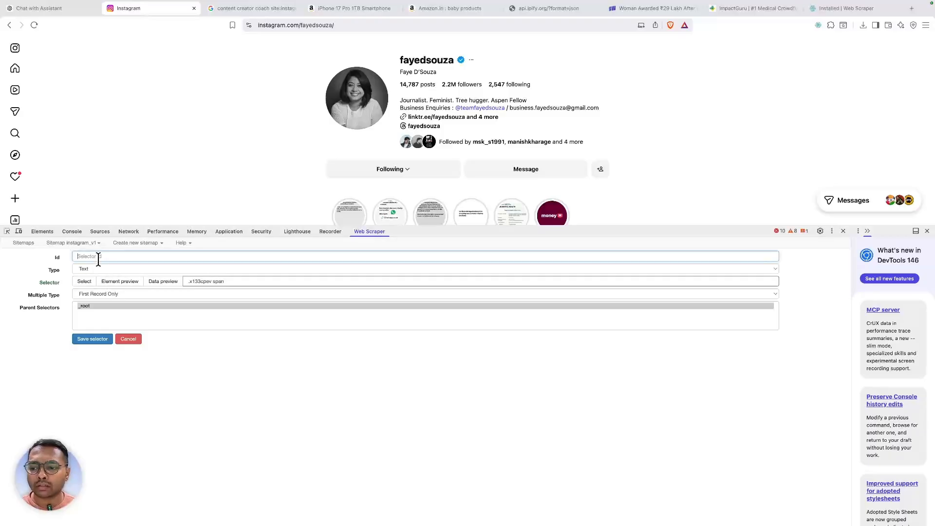
type("accoun")
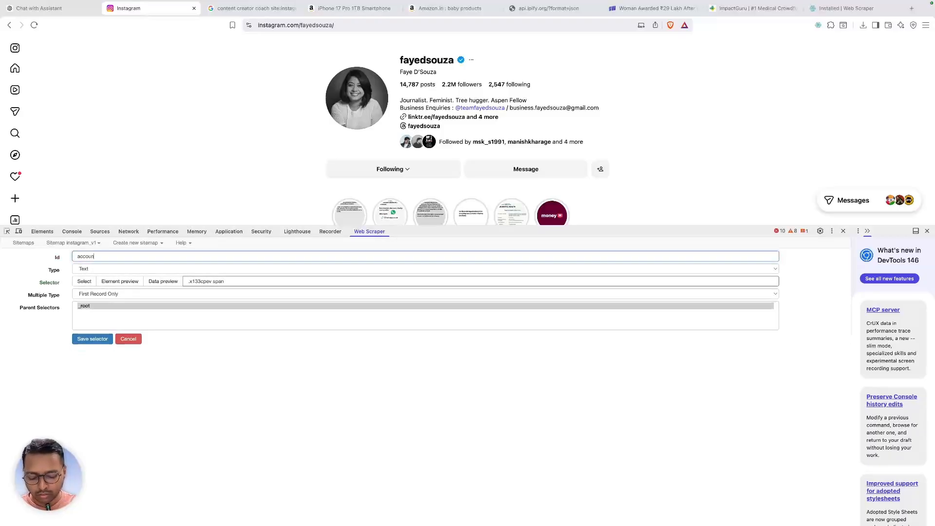
type("t")
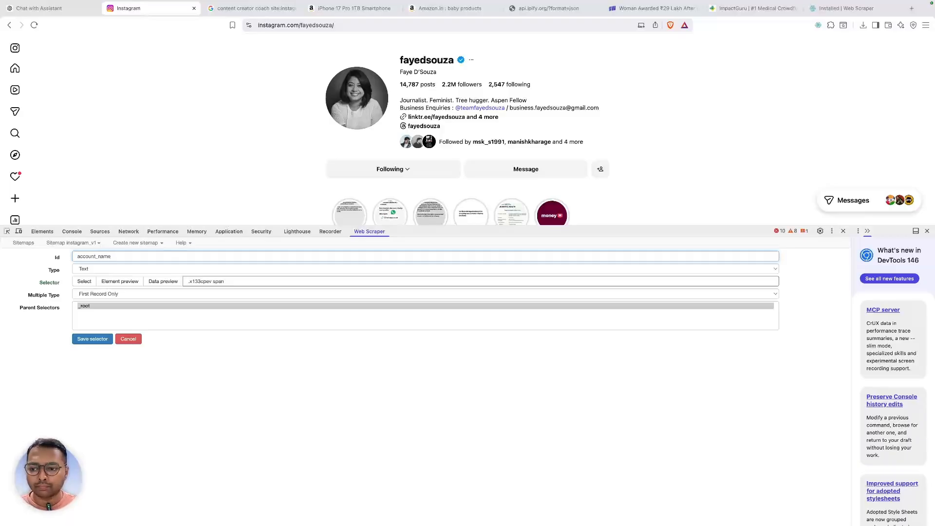
type("_name")
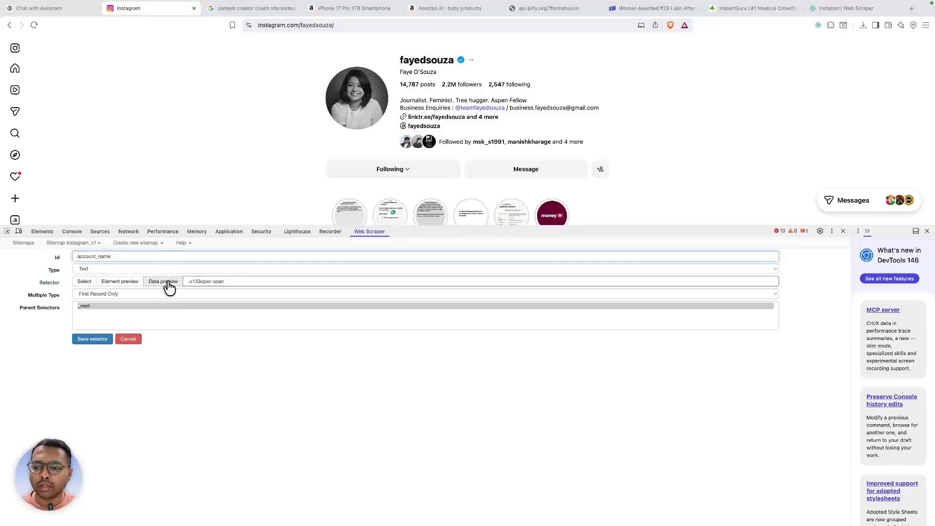
left_click(167, 284)
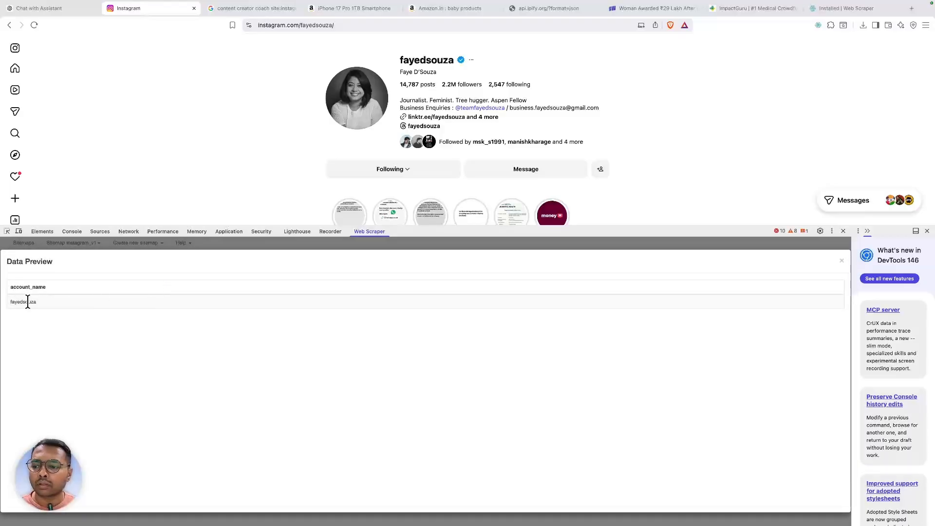
left_click(838, 260)
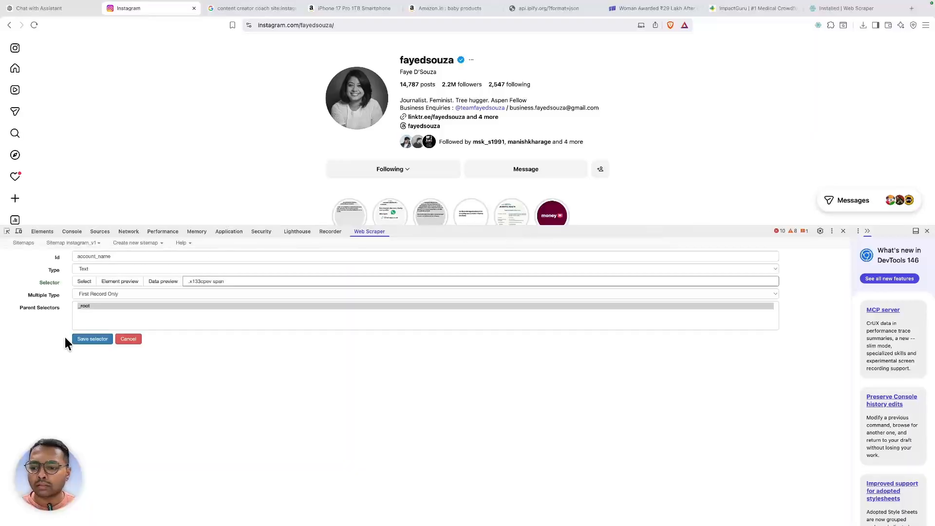
left_click(81, 339)
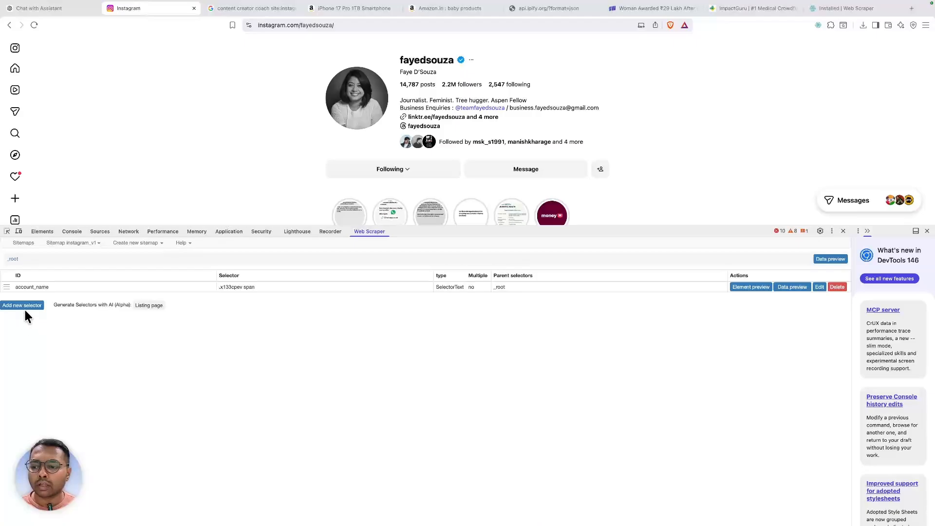
left_click(24, 306)
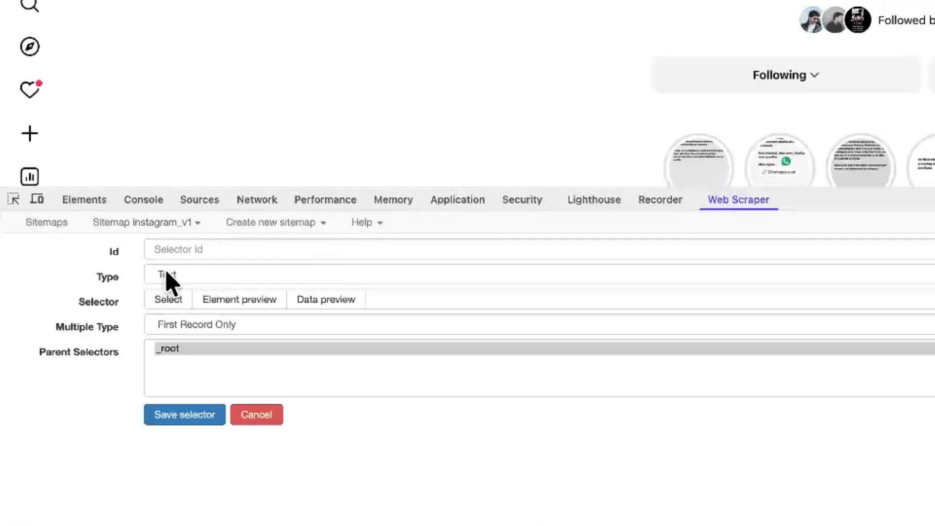
- Add and save a sub_title Text selector (.xmixu3c span) picking the display name below the username
left_click(171, 304)
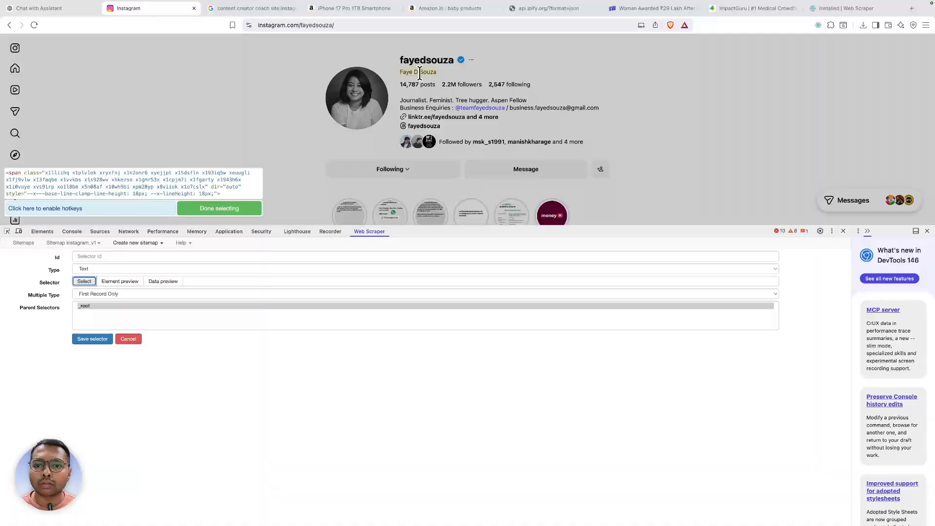
left_click(420, 72)
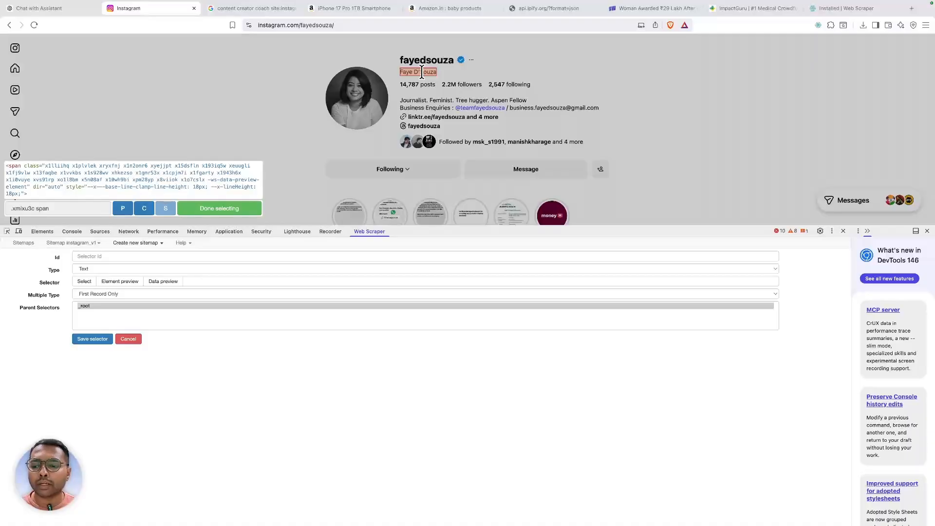
left_click(79, 256)
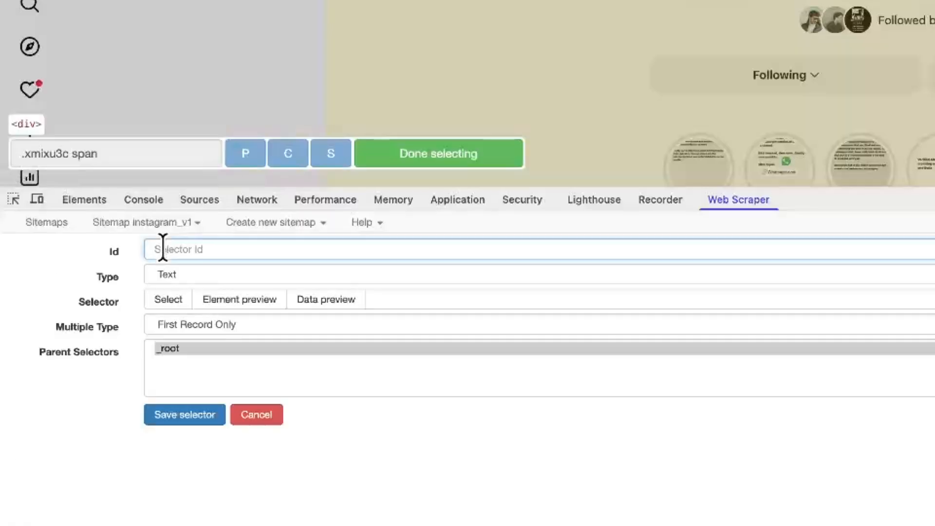
type("sub_t")
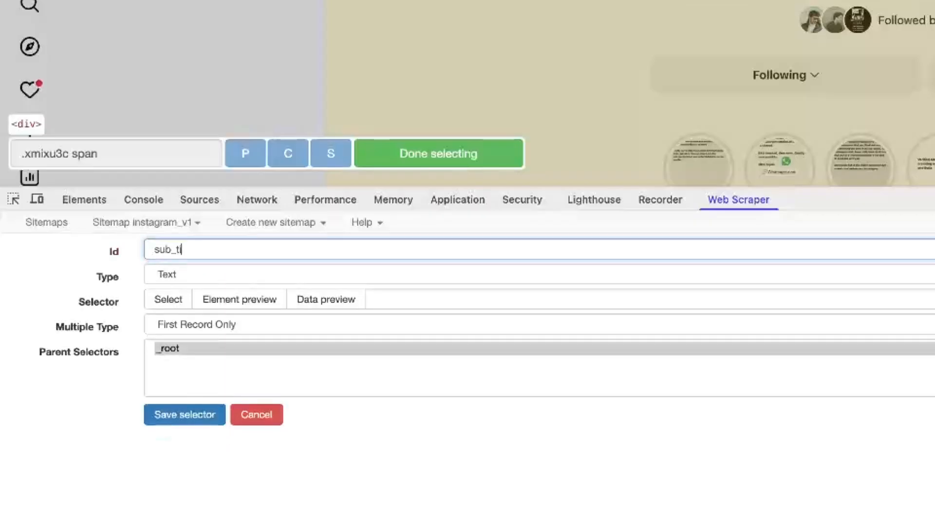
type("itle")
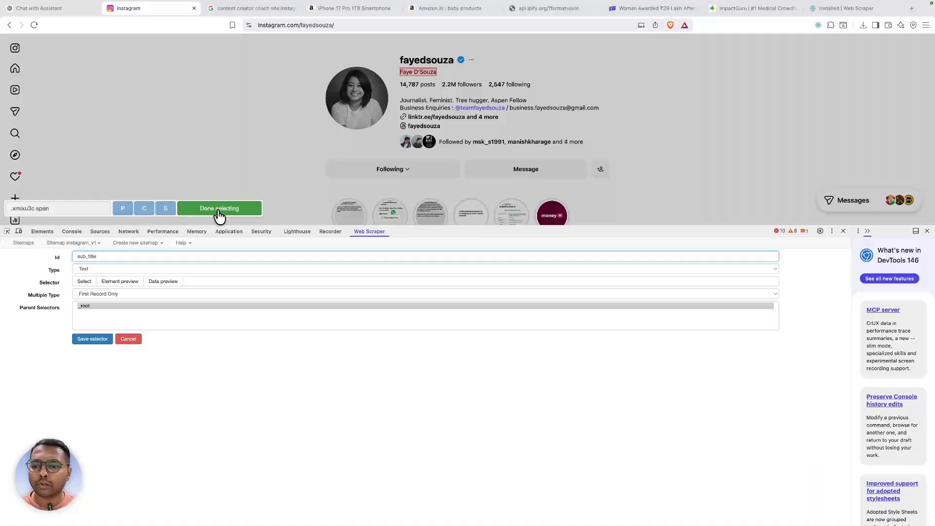
left_click(219, 209)
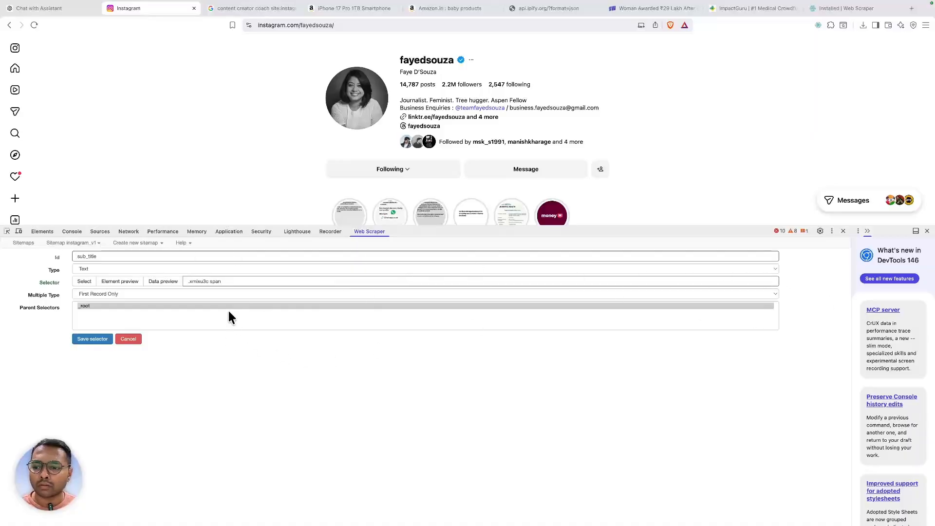
left_click(164, 281)
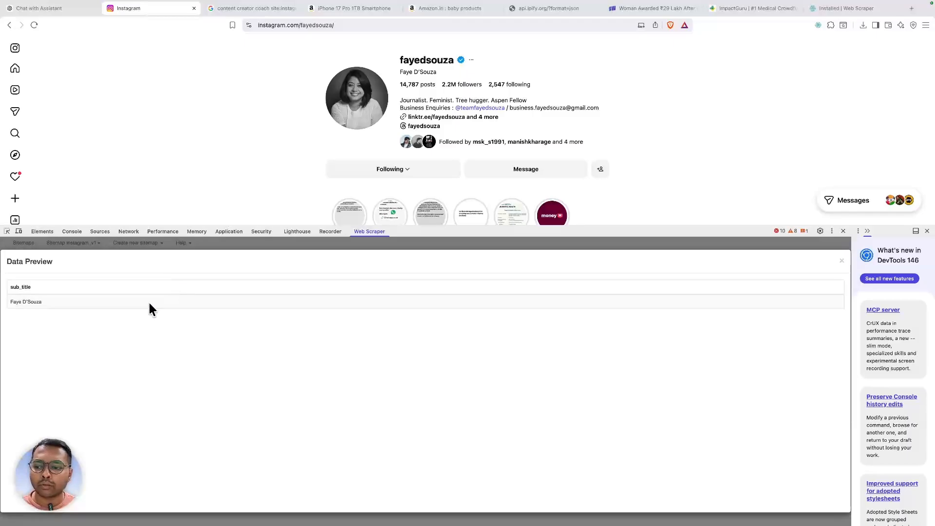
left_click(843, 264)
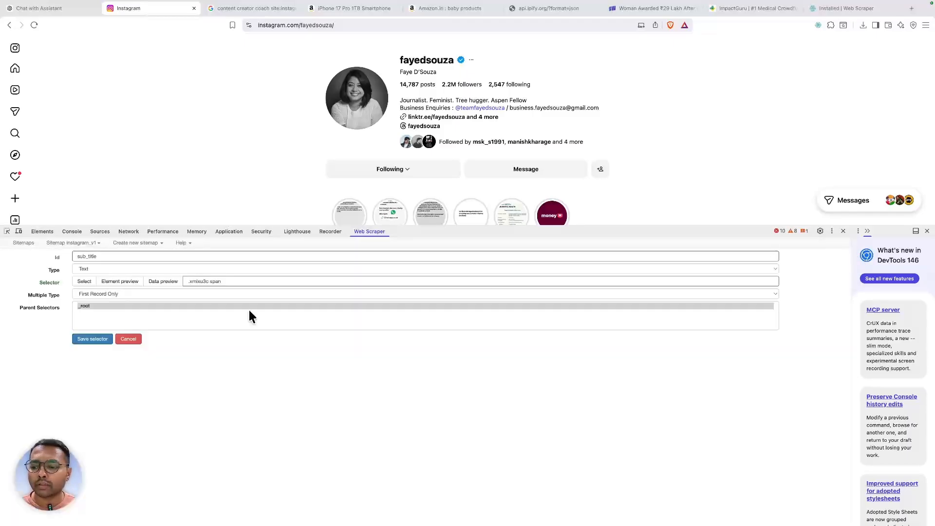
left_click(81, 339)
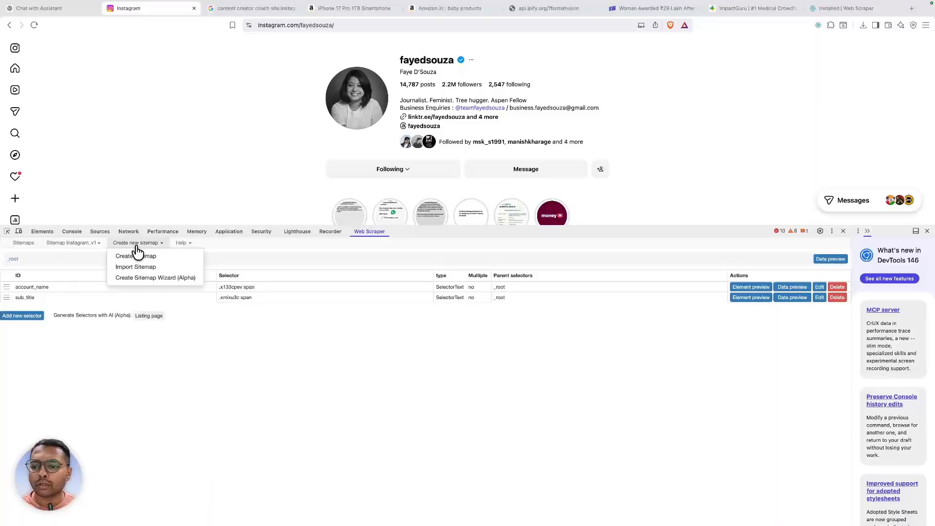
- Add and save a posts selector picking the 14,787 post count, confirming it in the preview
left_click(25, 316)
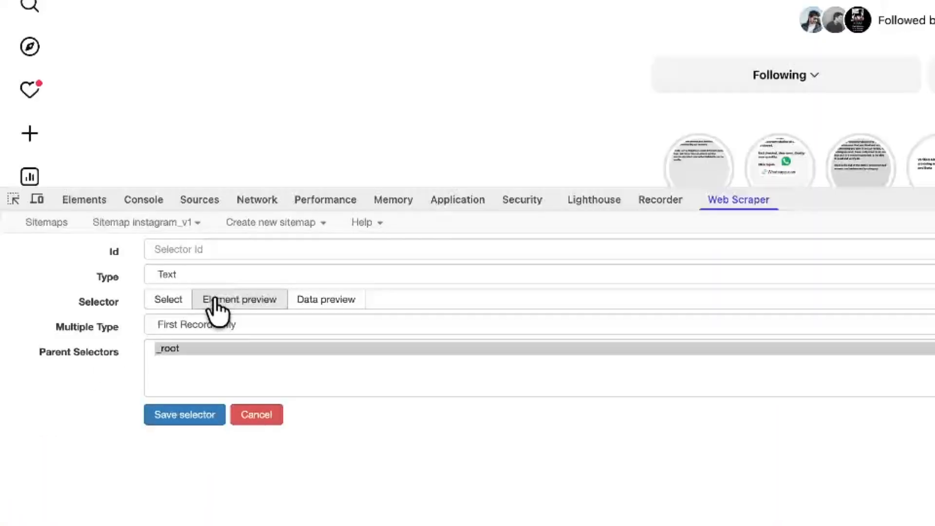
left_click(168, 301)
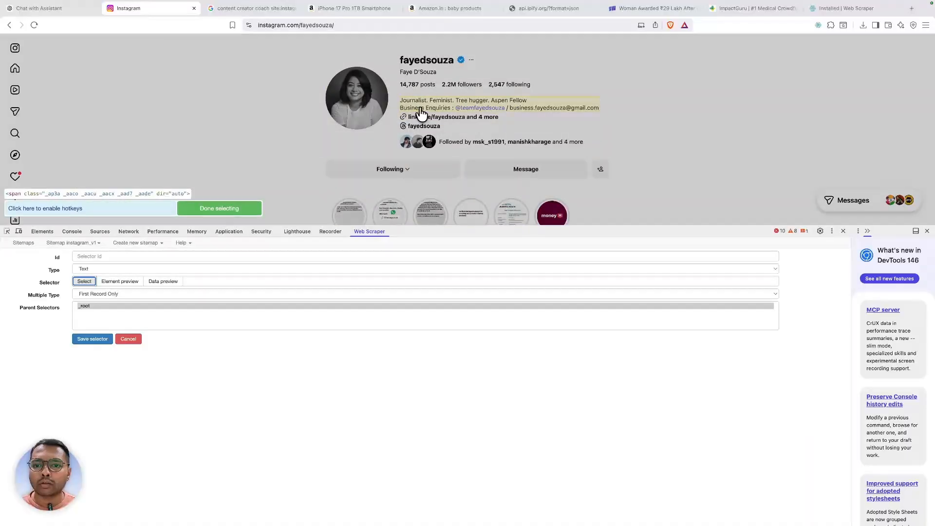
left_click(415, 86)
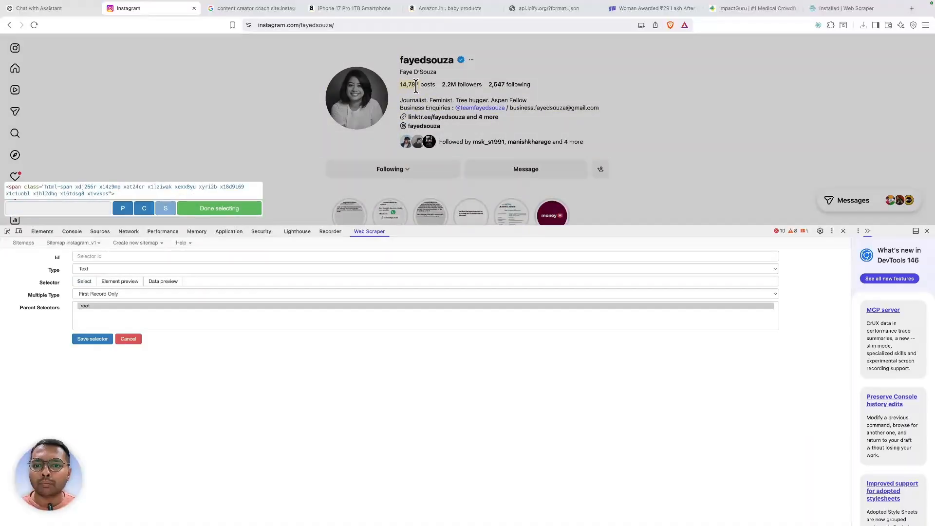
left_click(229, 209)
left_click(189, 256)
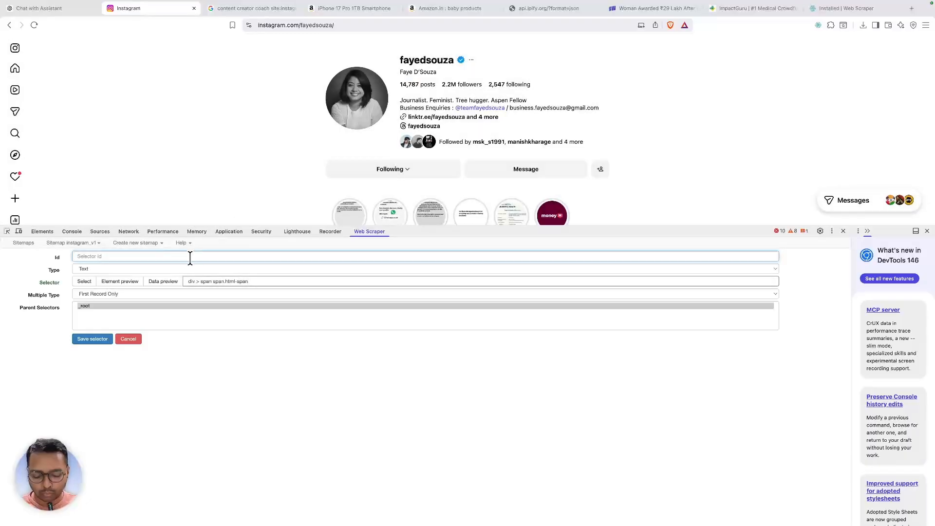
type("posts")
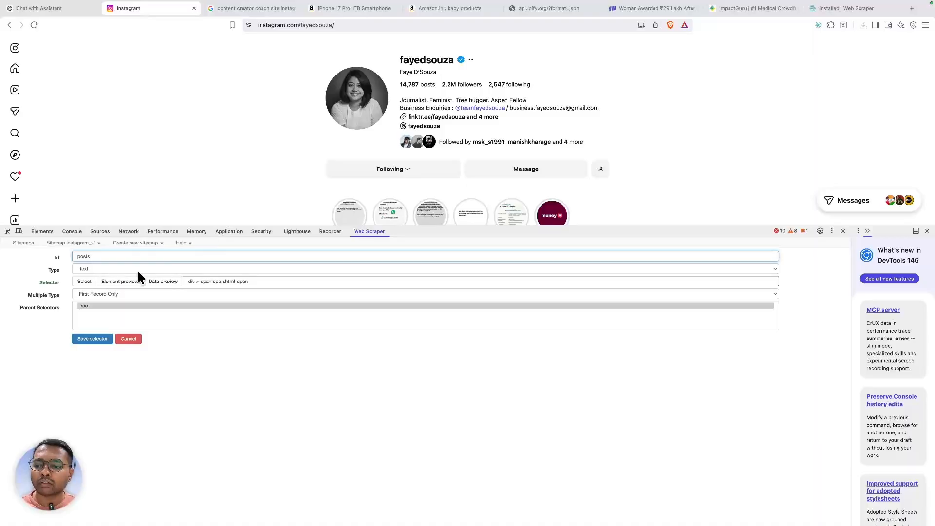
left_click(154, 281)
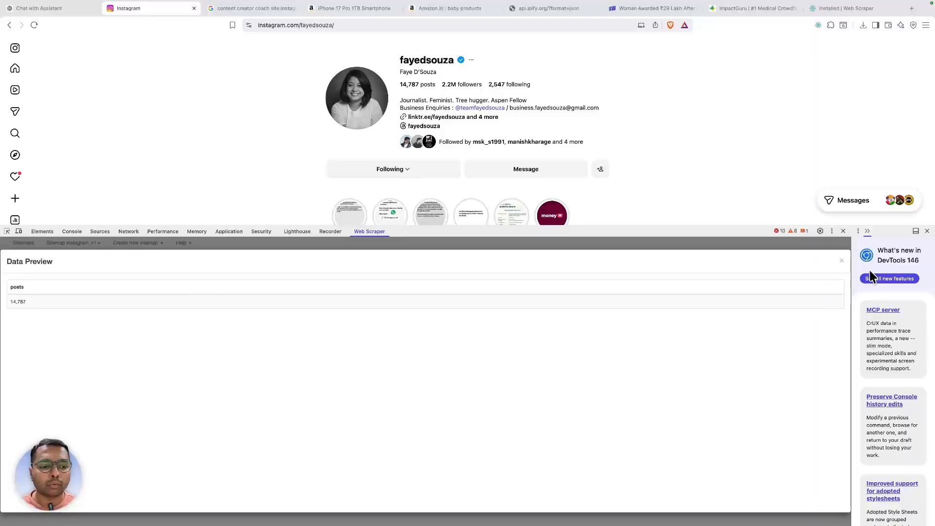
left_click(841, 261)
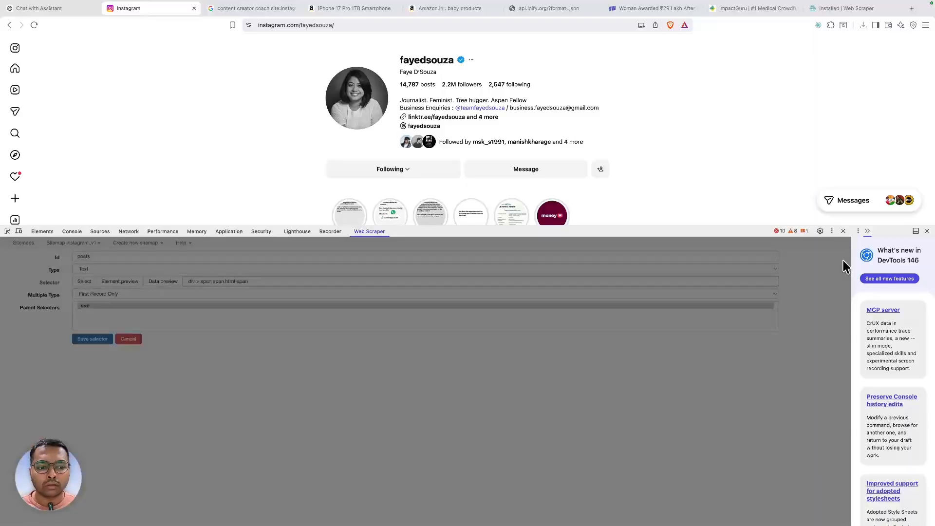
left_click(104, 339)
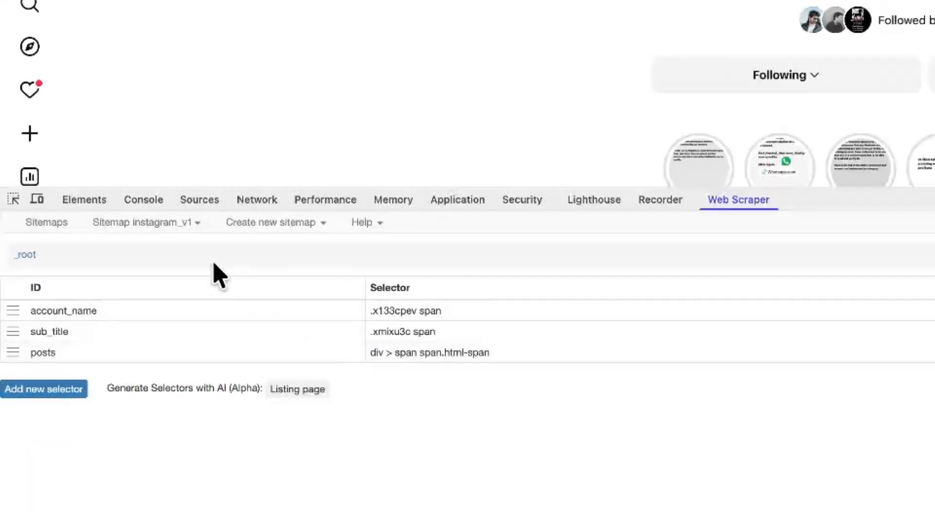
- Add and save a followers selector picking the '2.2M followers' text, confirming it in the preview
left_click(80, 389)
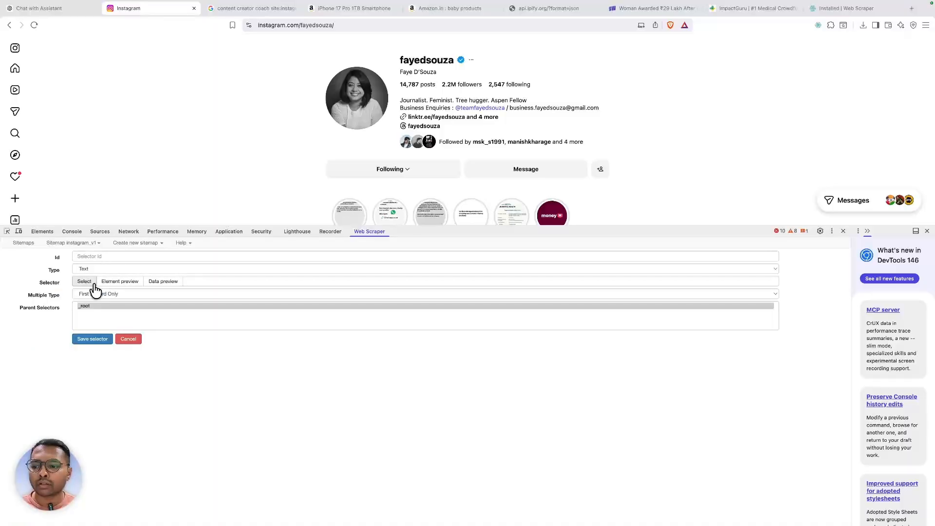
left_click(93, 286)
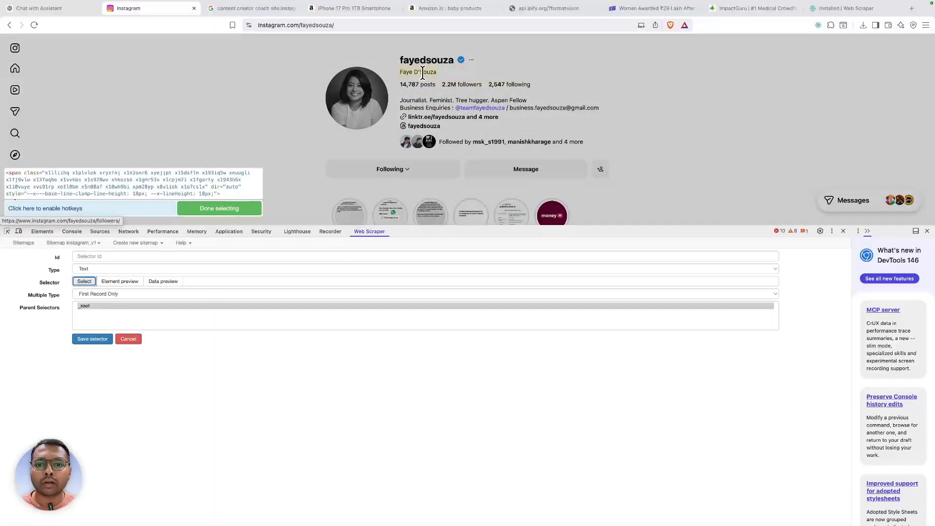
left_click(463, 89)
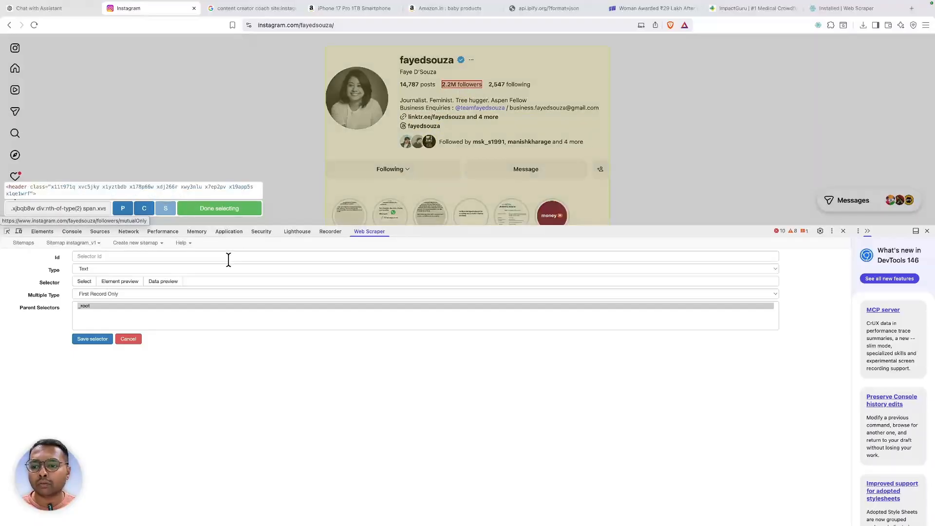
left_click(205, 284)
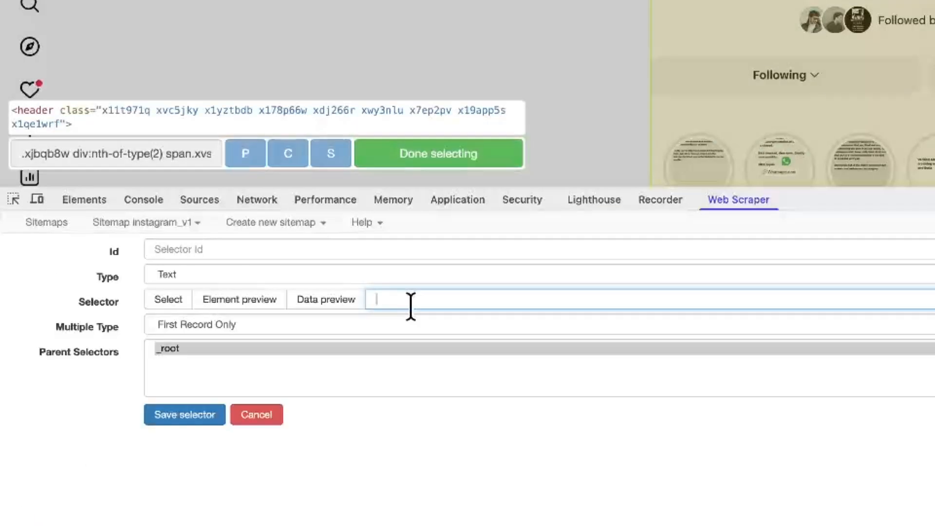
left_click(451, 160)
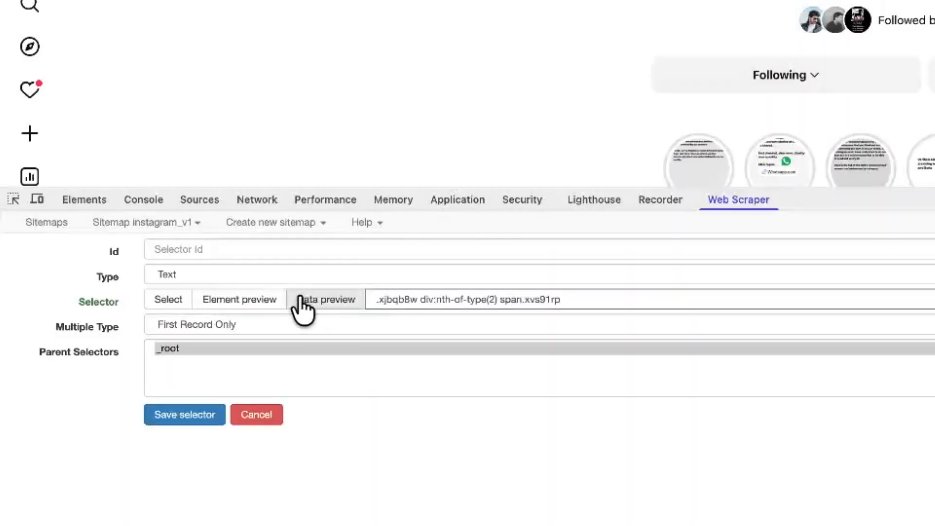
left_click(301, 301)
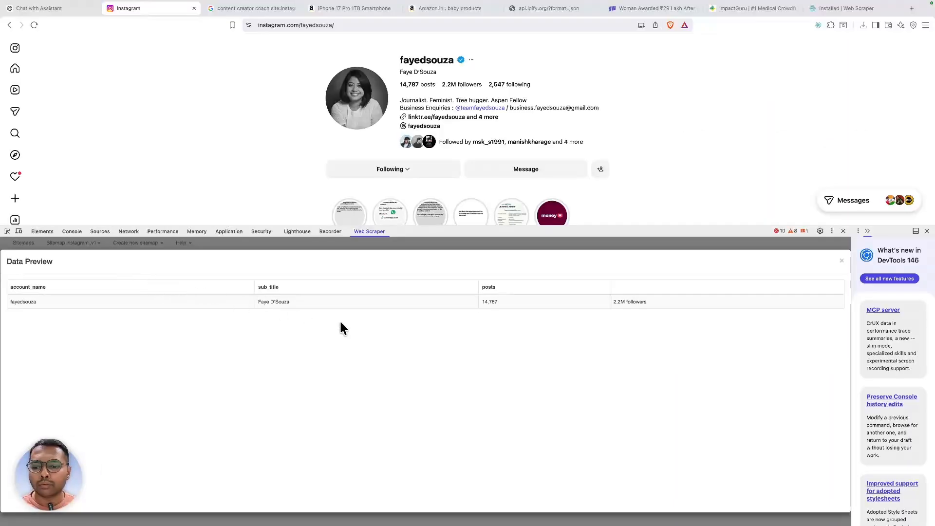
left_click(841, 263)
left_click(119, 256)
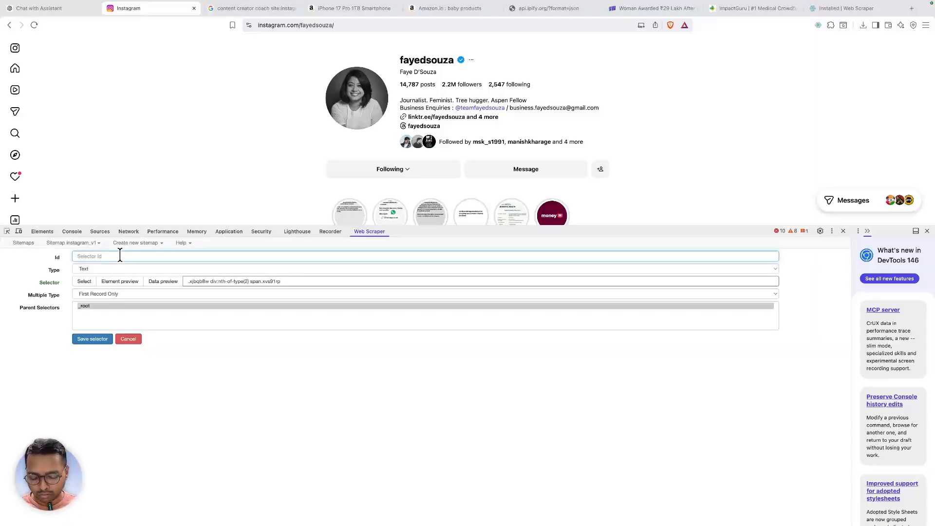
type("followers")
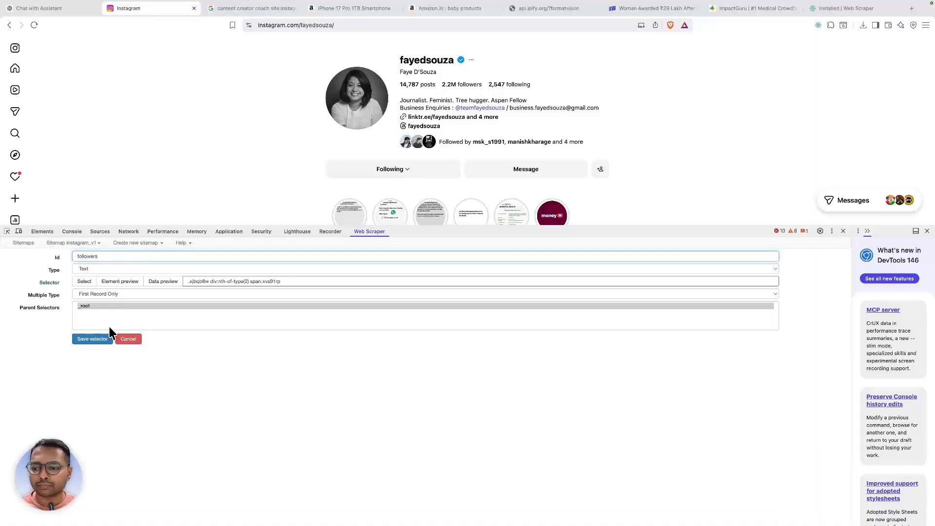
left_click(93, 339)
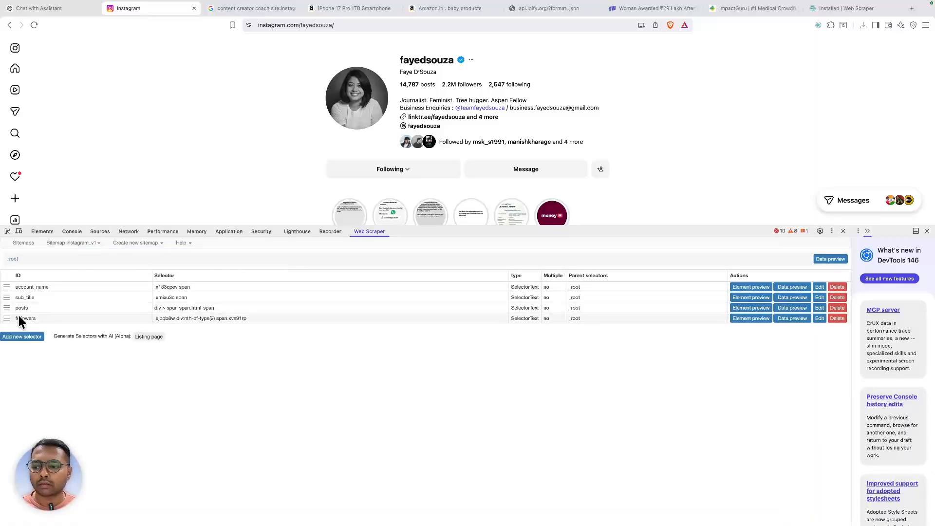
- Add an ista_bio selector (.x1gslohp [role='button'] span) for the profile bio, preview it, and save
left_click(27, 336)
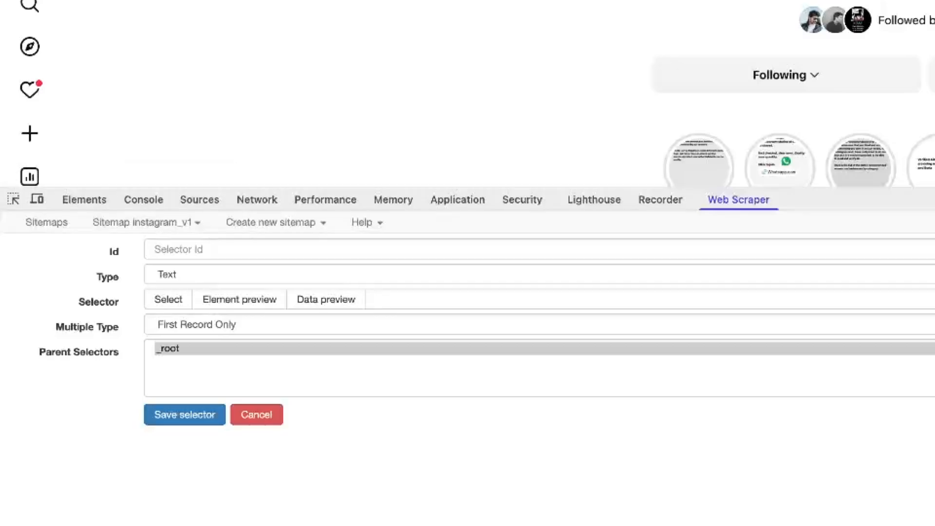
left_click(165, 302)
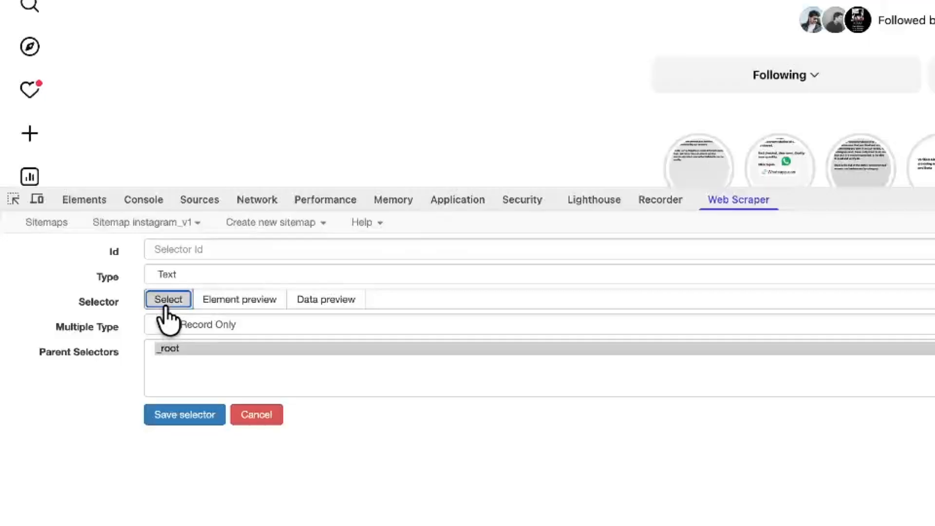
left_click(421, 103)
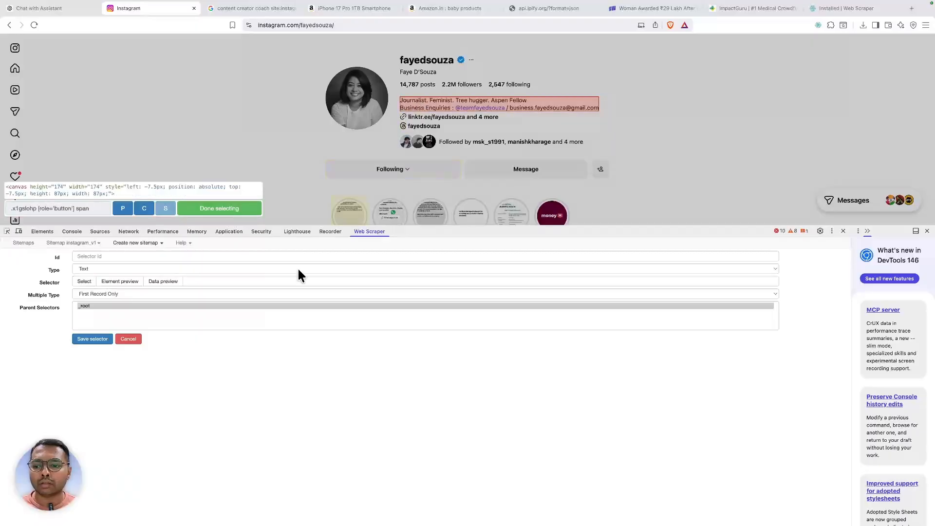
left_click(255, 281)
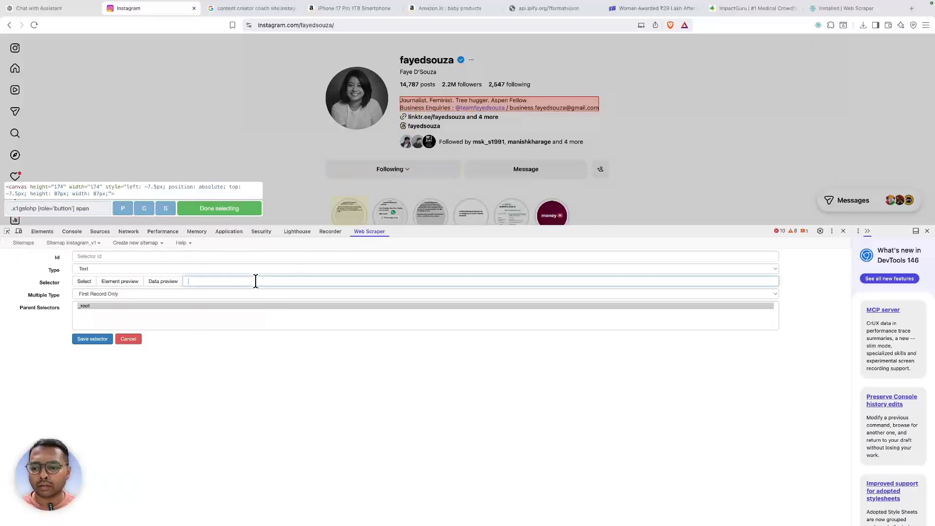
left_click(230, 211)
left_click(131, 257)
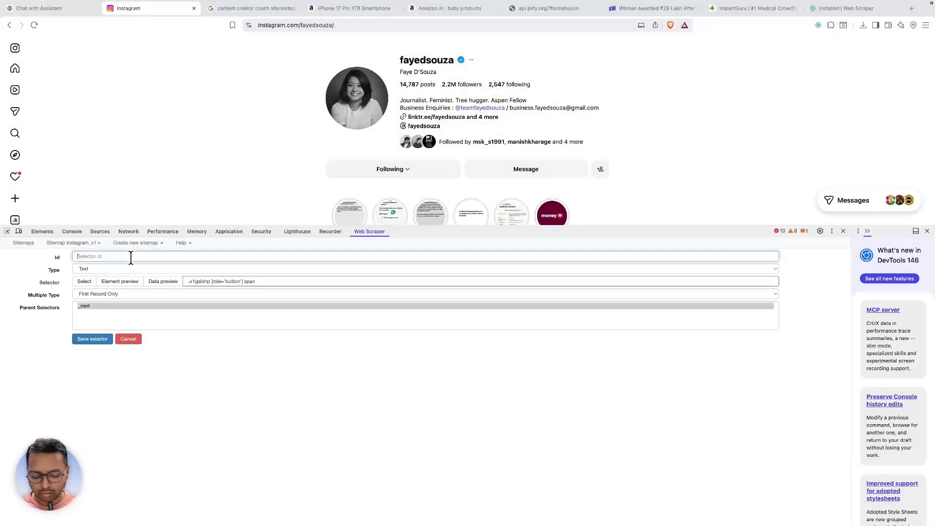
type("ista_bio")
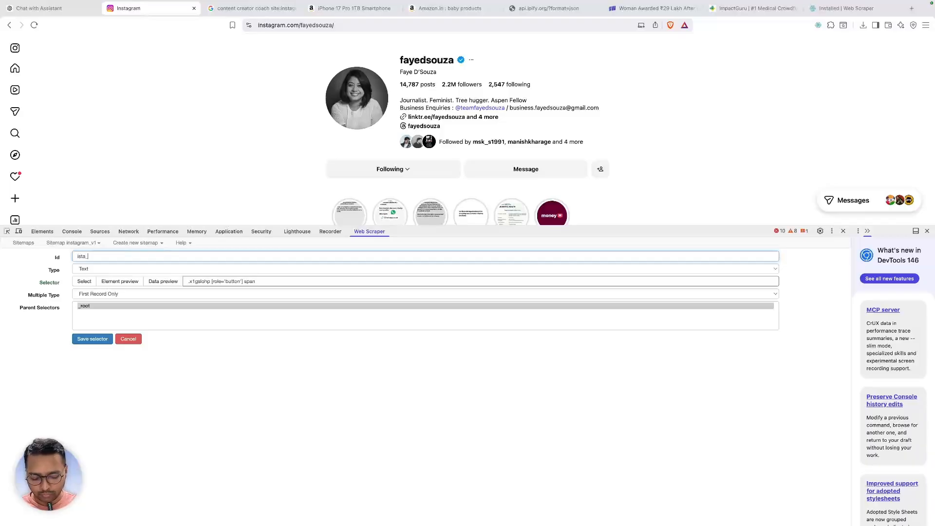
left_click(163, 282)
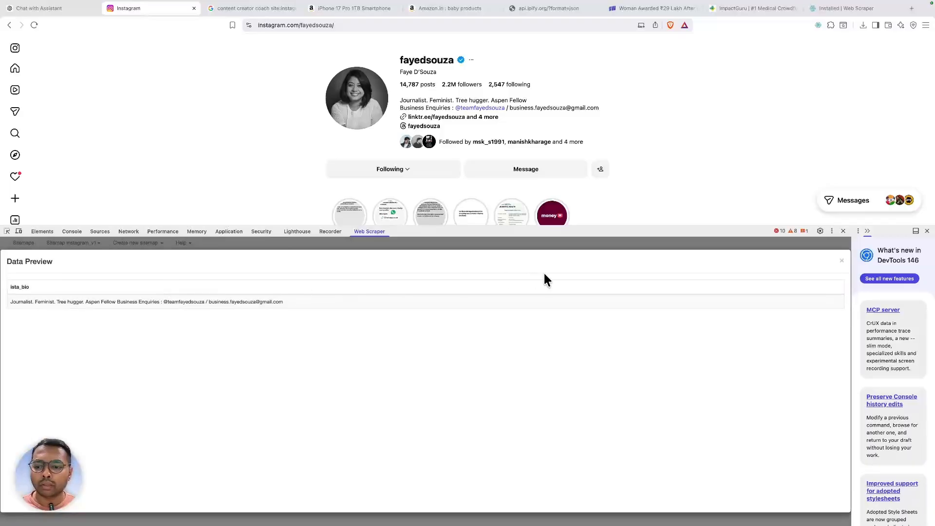
left_click(841, 261)
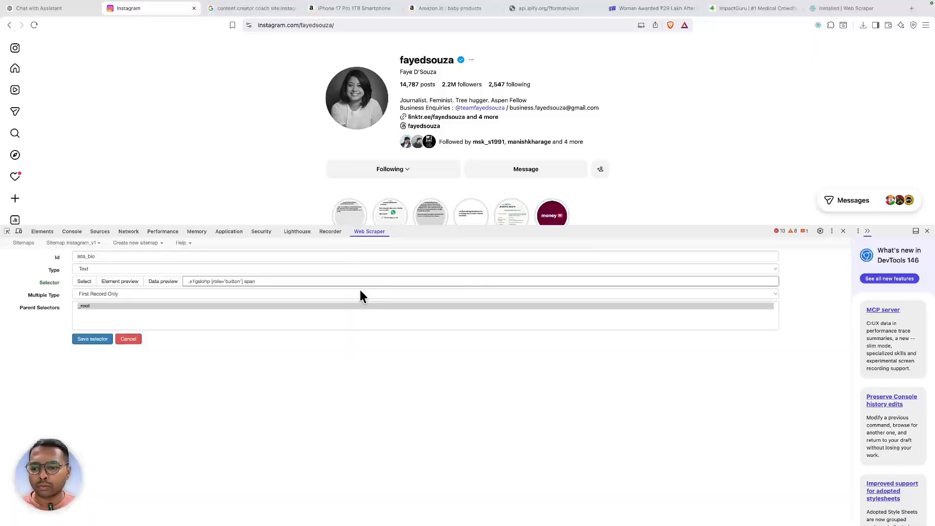
left_click(92, 339)
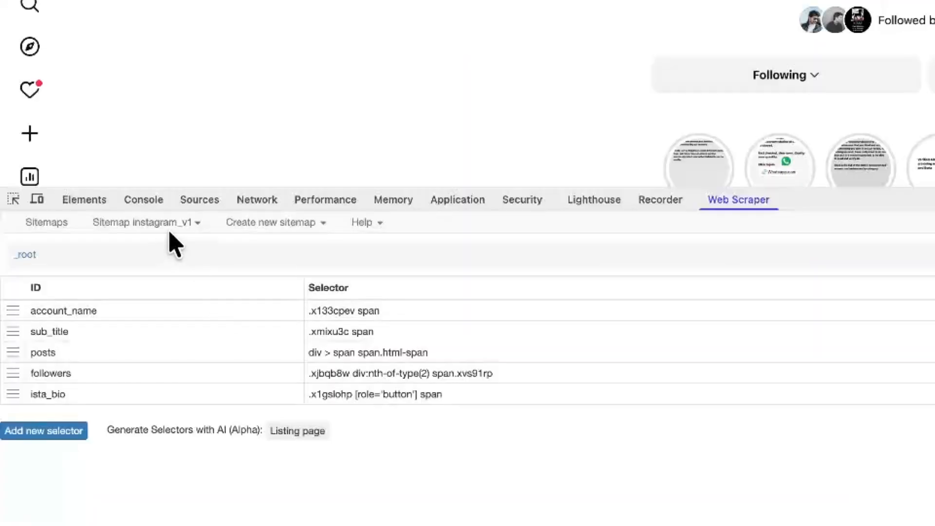
- Run a scrape of the instagram_v1 sitemap on the profile page
left_click(83, 243)
left_click(135, 314)
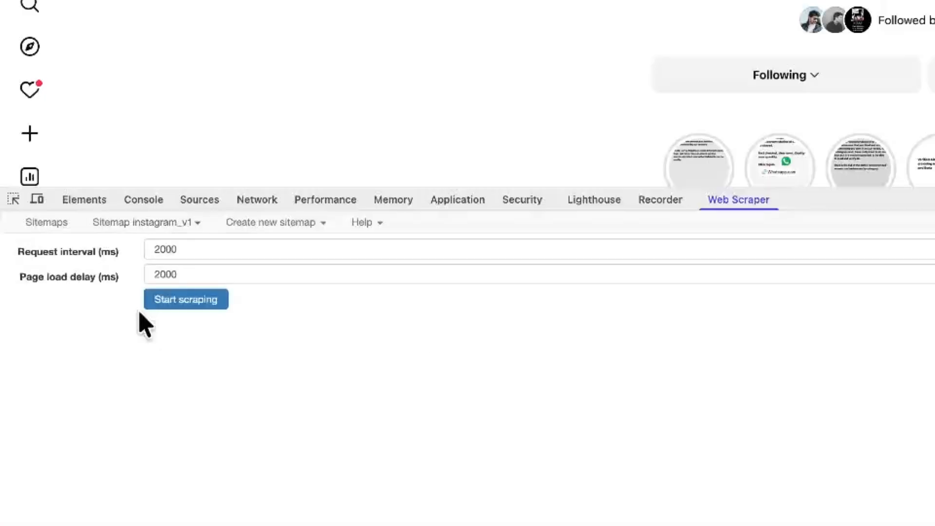
left_click(166, 301)
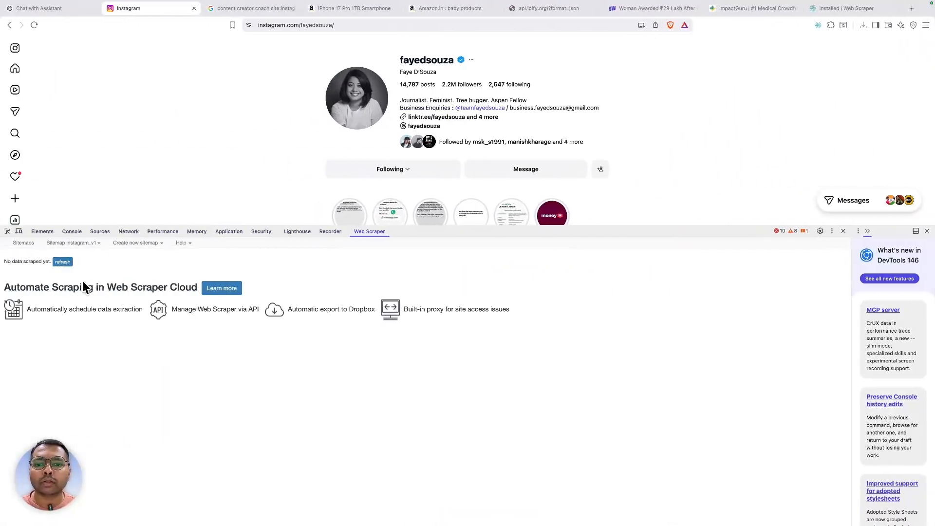
- Export the scraped data as instagram_v1.csv and show it in the Downloads folder
left_click(76, 243)
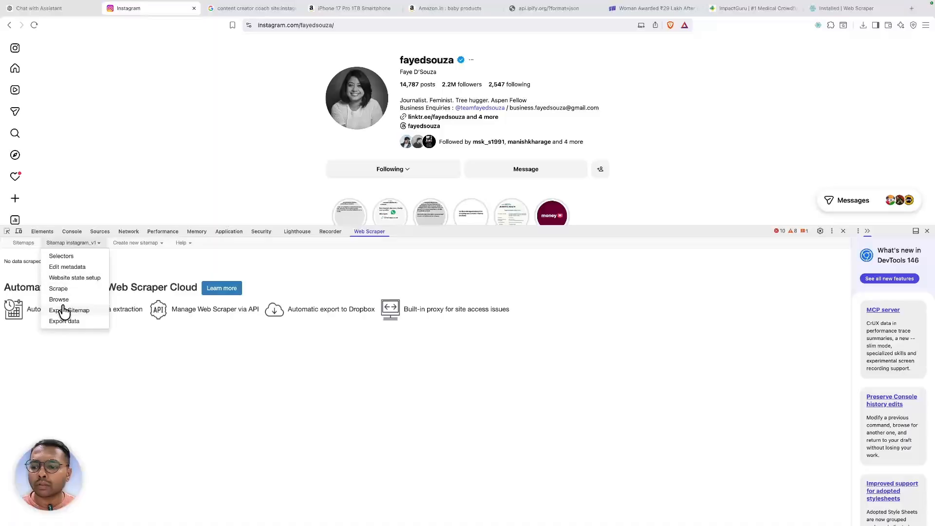
left_click(68, 323)
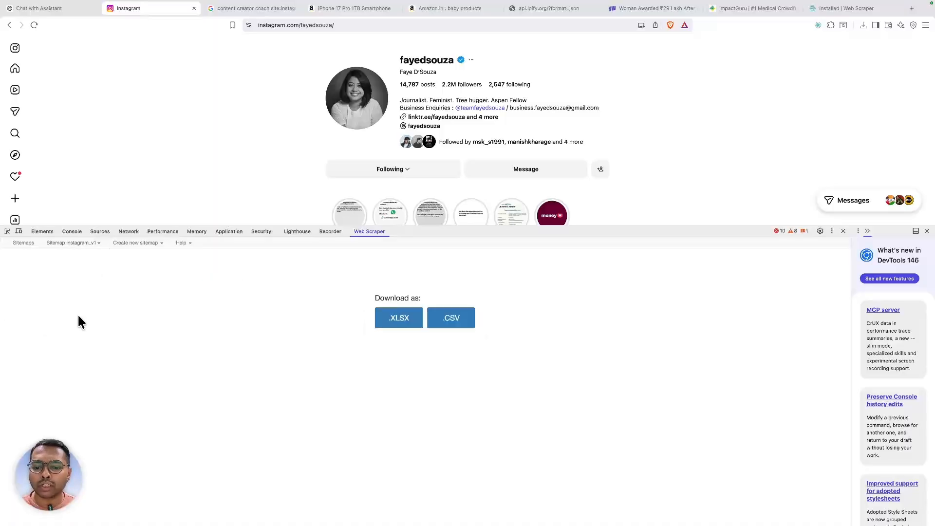
left_click(448, 319)
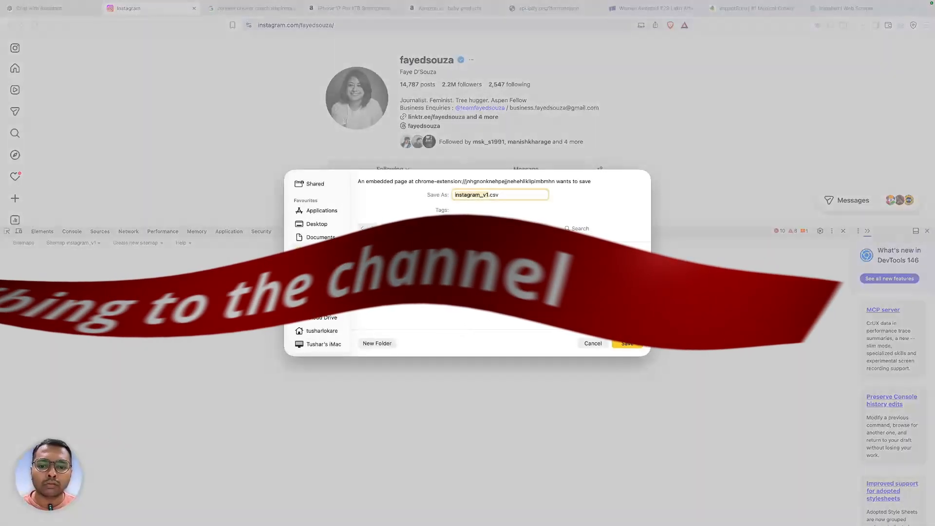
left_click(632, 343)
mouse_move(865, 52)
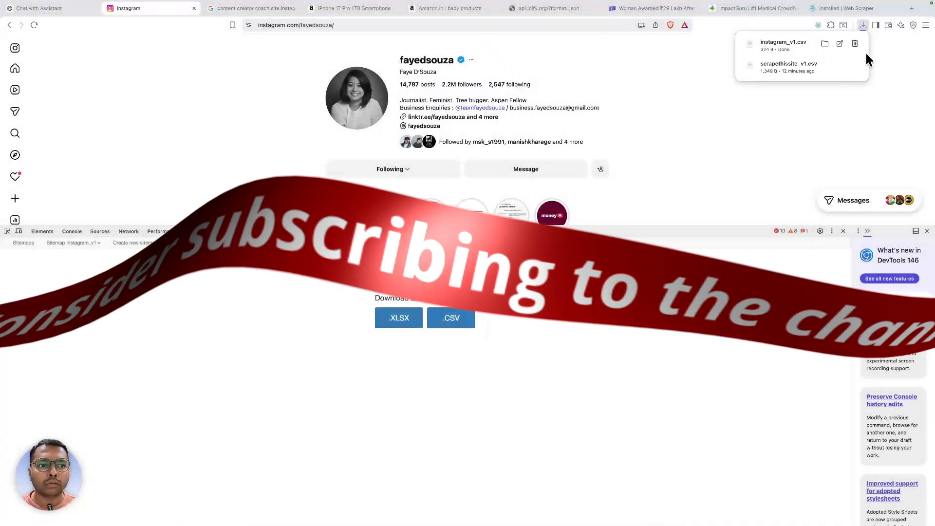
left_click(827, 43)
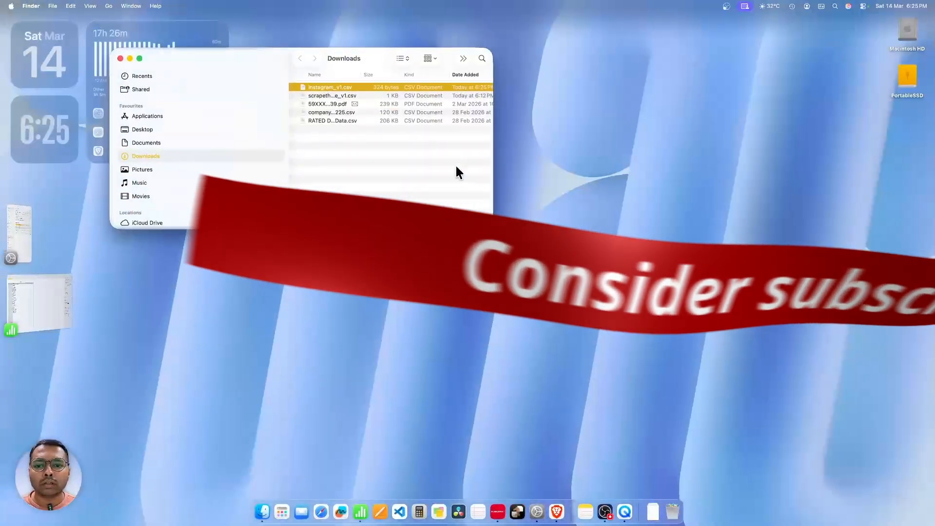
- Open instagram_v1.csv full screen in Numbers, review cells A2–G2, then switch desktops and back
double_click(321, 87)
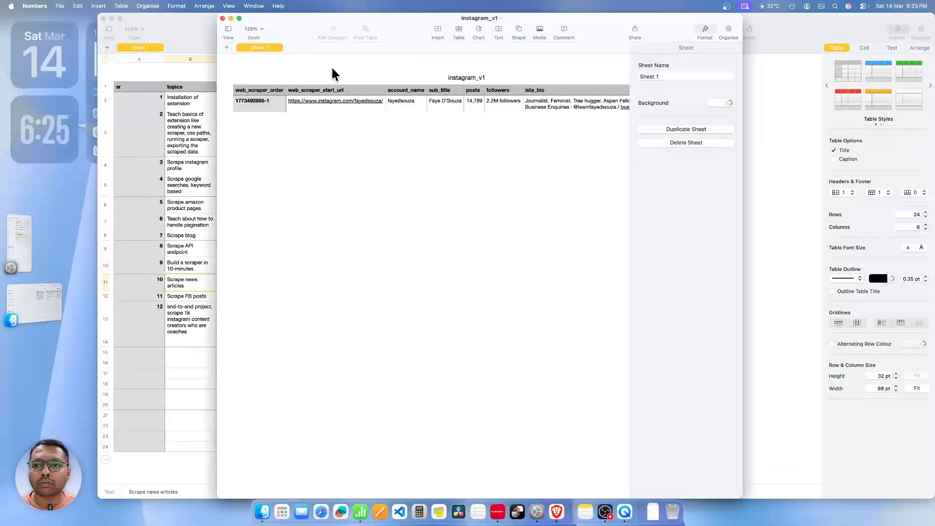
left_click(239, 18)
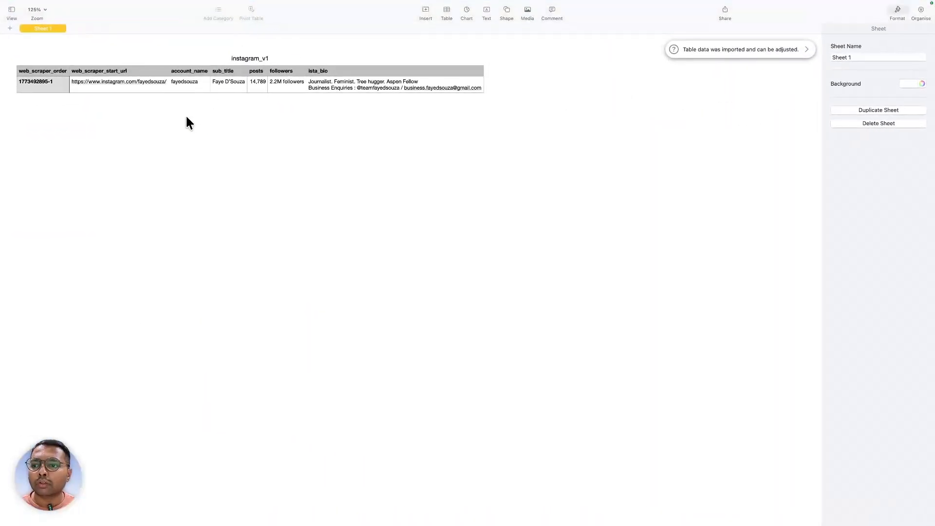
left_click(39, 90)
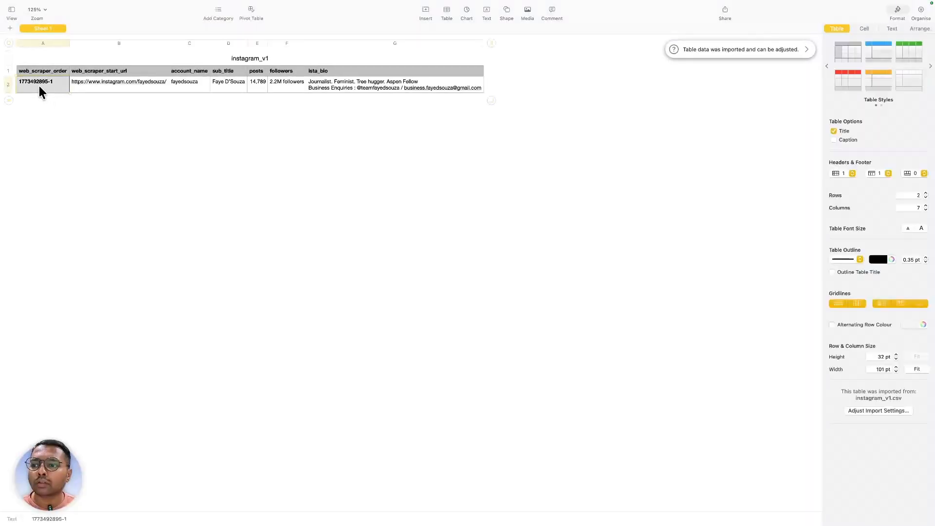
left_click(137, 91)
left_click(191, 89)
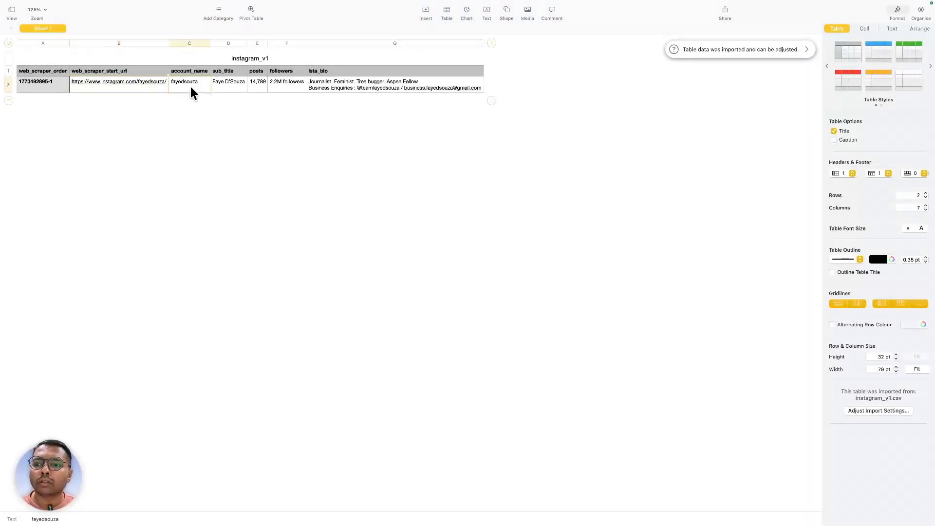
left_click(223, 86)
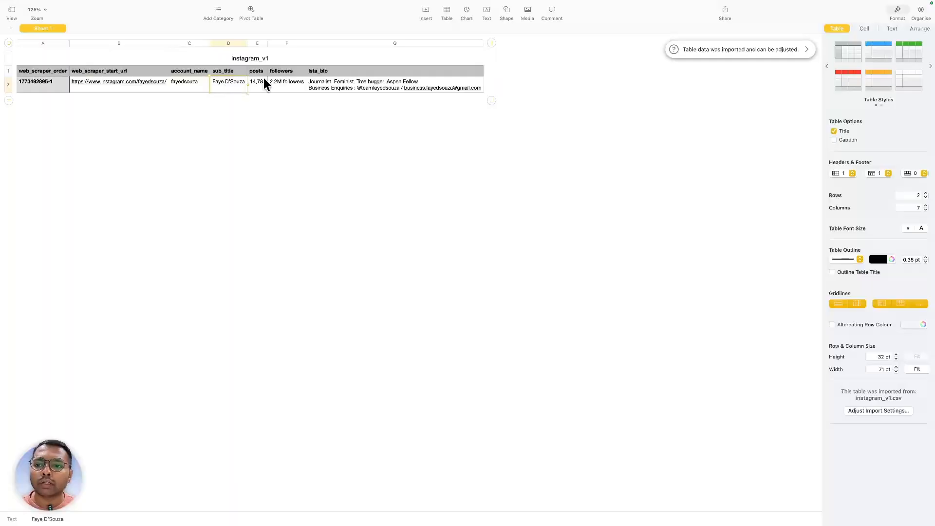
left_click(254, 86)
left_click(287, 83)
left_click(335, 88)
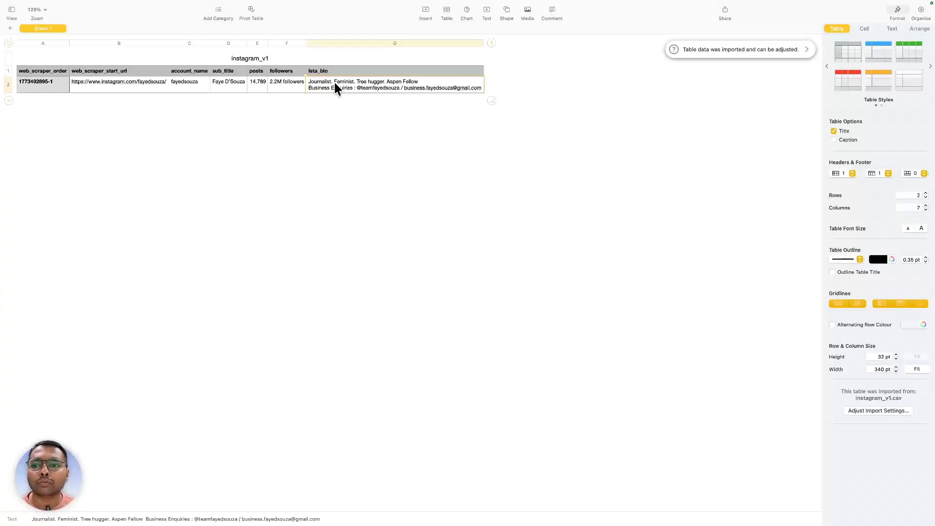
key("ctrl+Left")
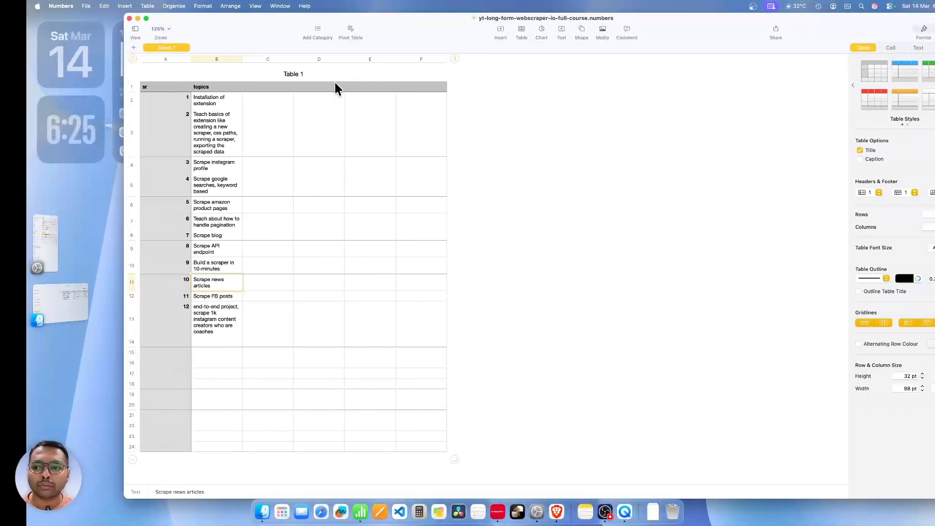
key("ctrl+Right")
key("ctrl+Right")
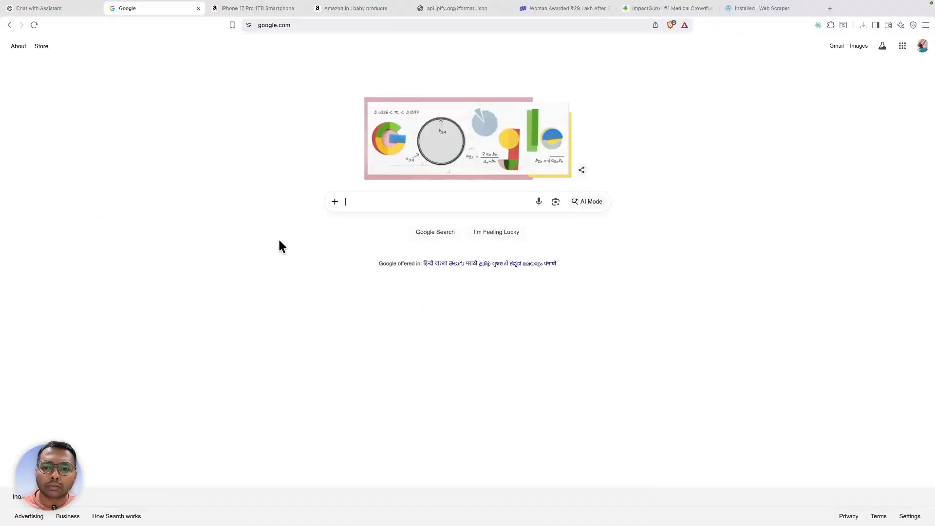
- Search Google for 'content createor coaches site:instagram.com'
left_click(380, 199)
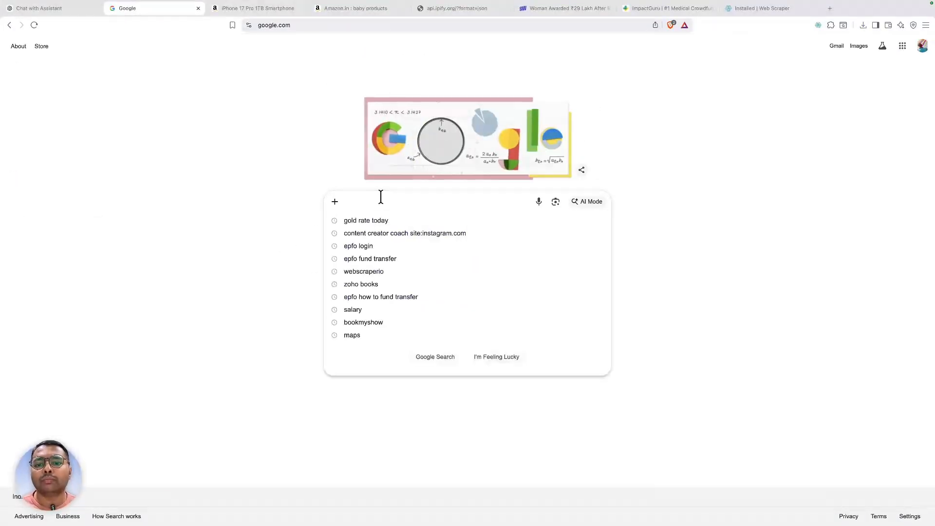
left_click(107, 219)
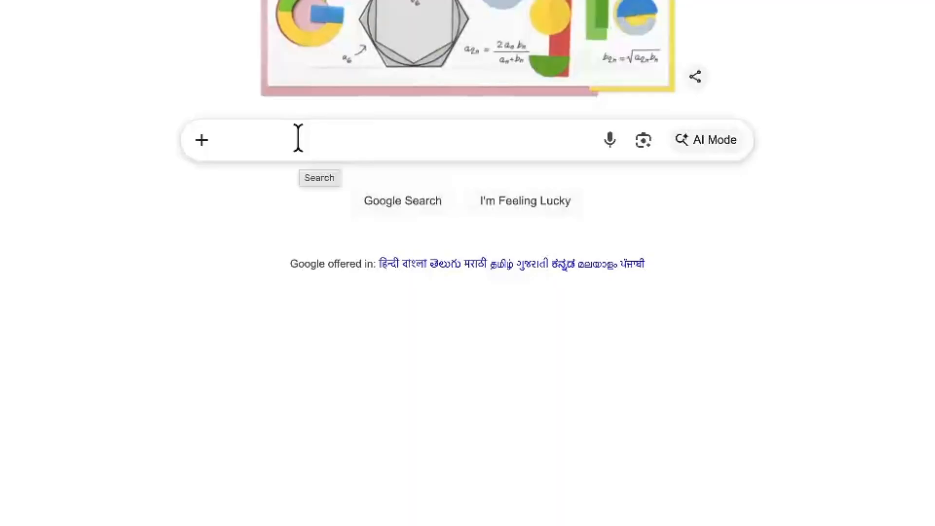
left_click(298, 138)
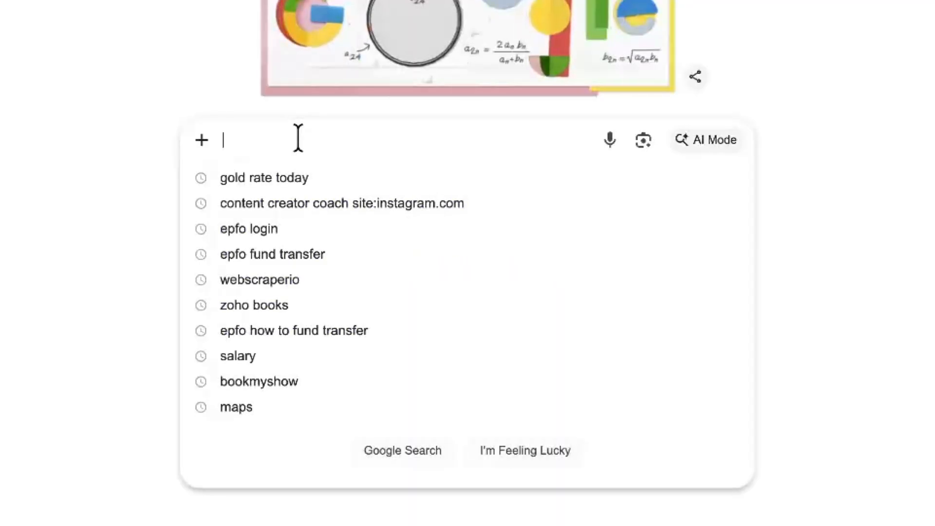
type("cont")
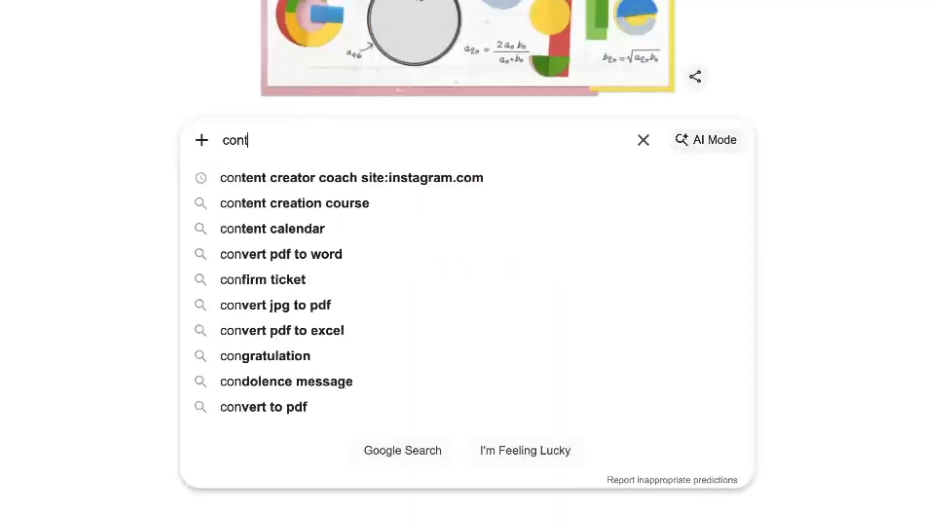
type("ent create")
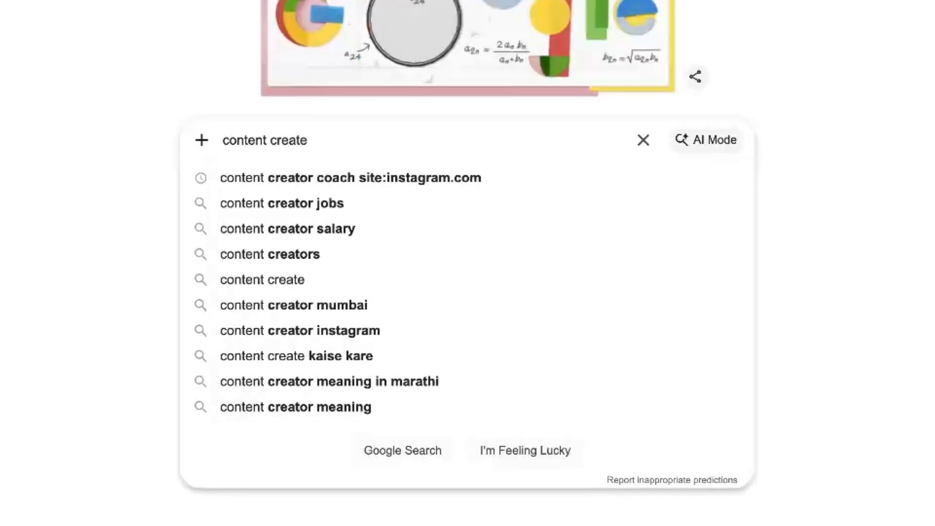
key("BackSpace")
type("or coaches")
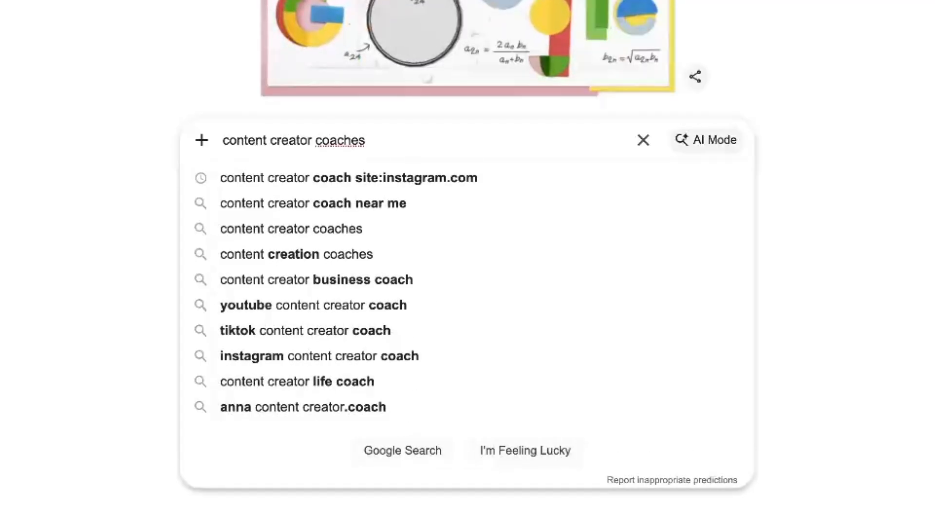
type(" site:")
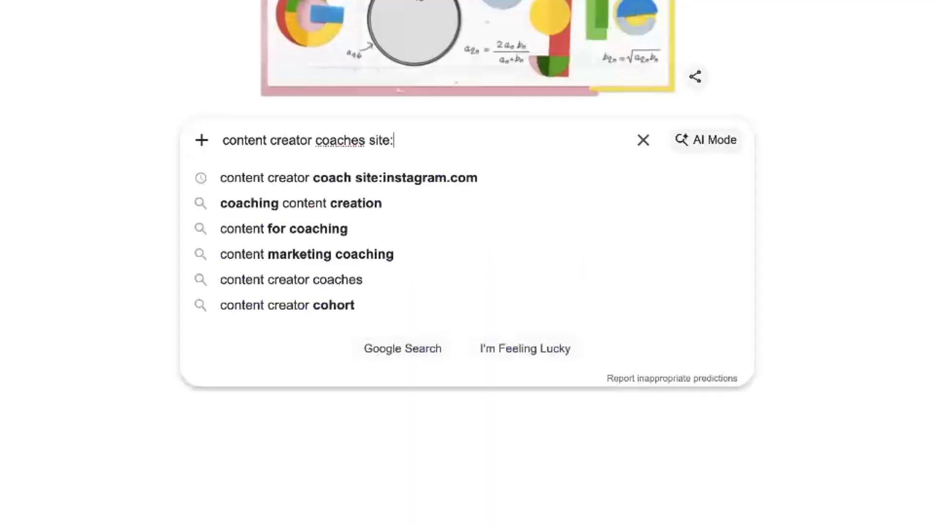
type("ins")
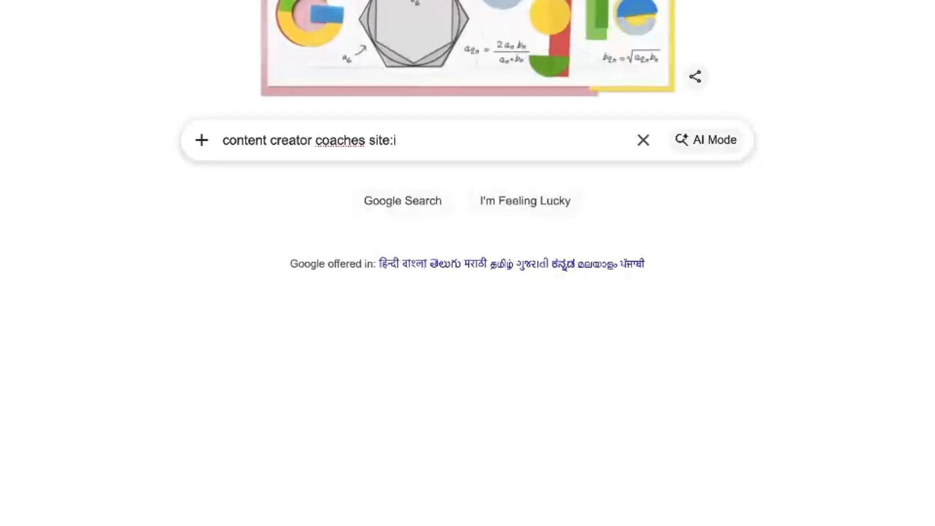
type("tagram.com")
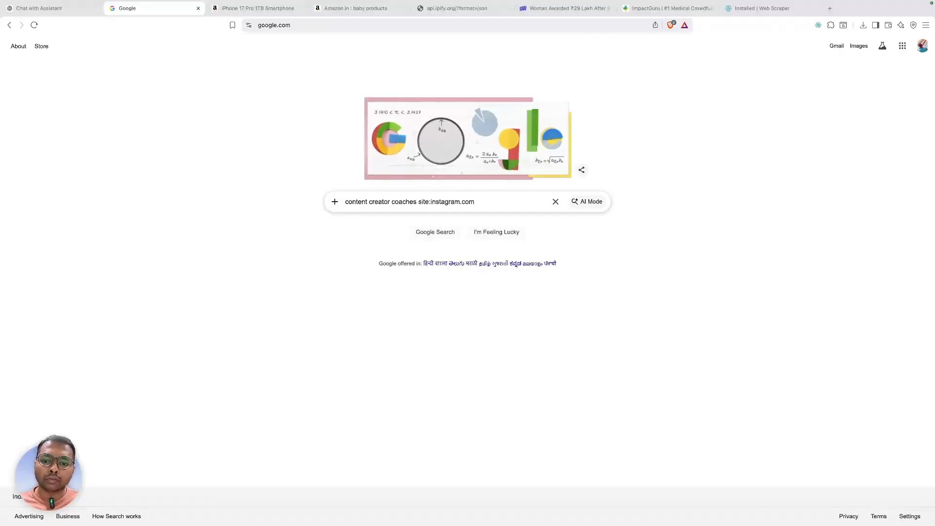
key("Return")
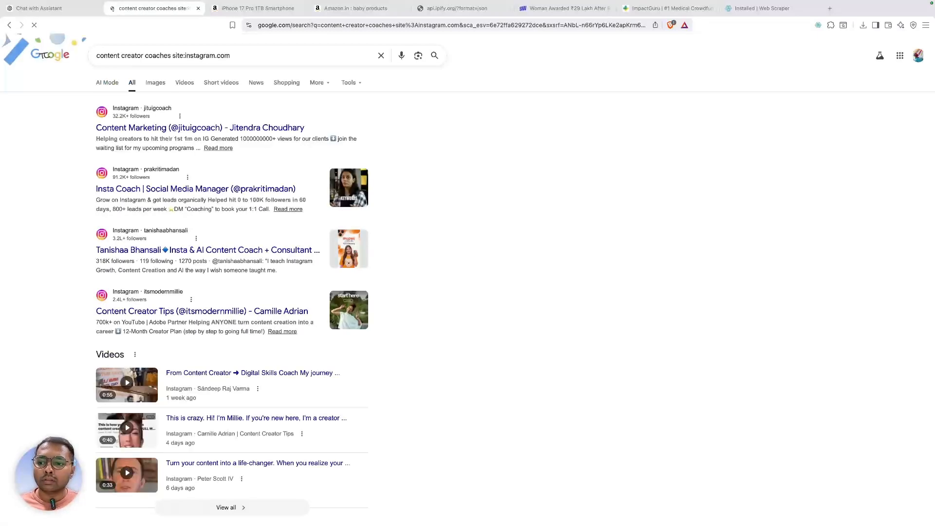
- Copy the Google results page URL and open DevTools on the results page via Inspect
scroll(244, 227, "down", 15)
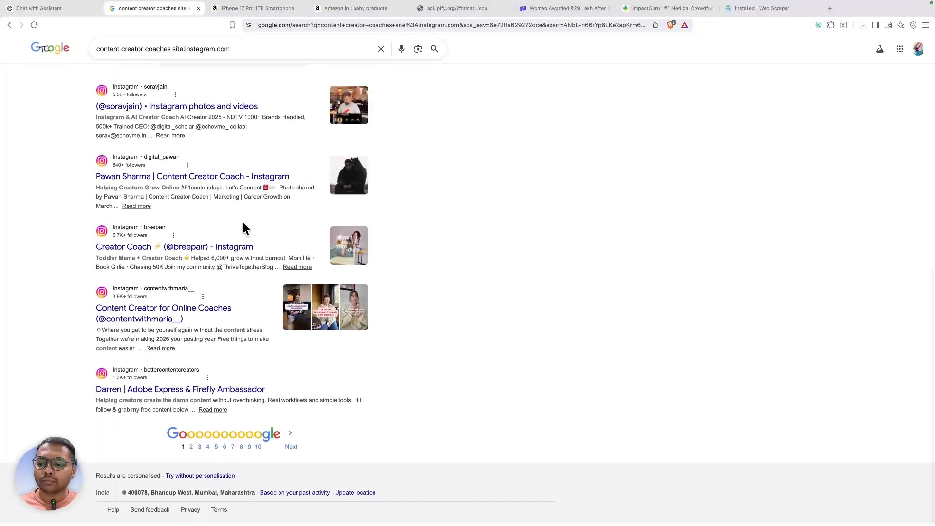
scroll(243, 228, "up", 15)
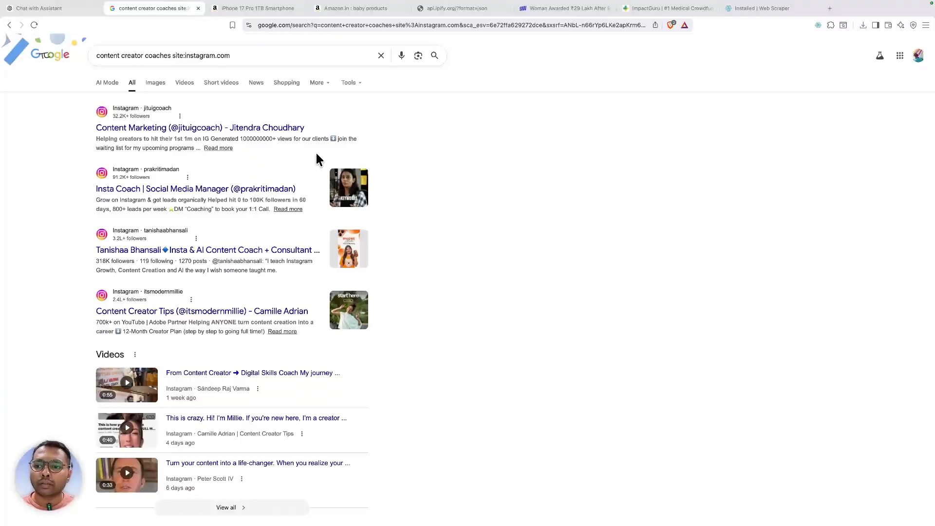
left_click(373, 24)
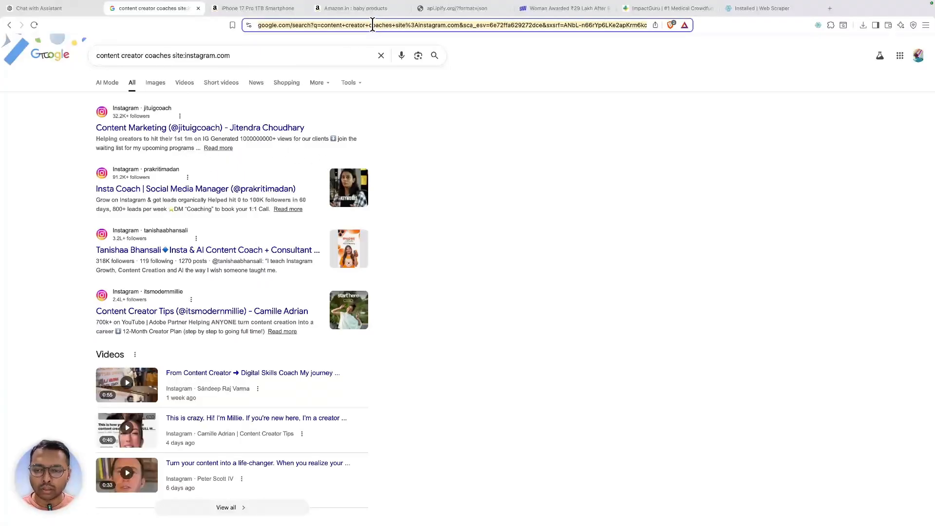
right_click(406, 98)
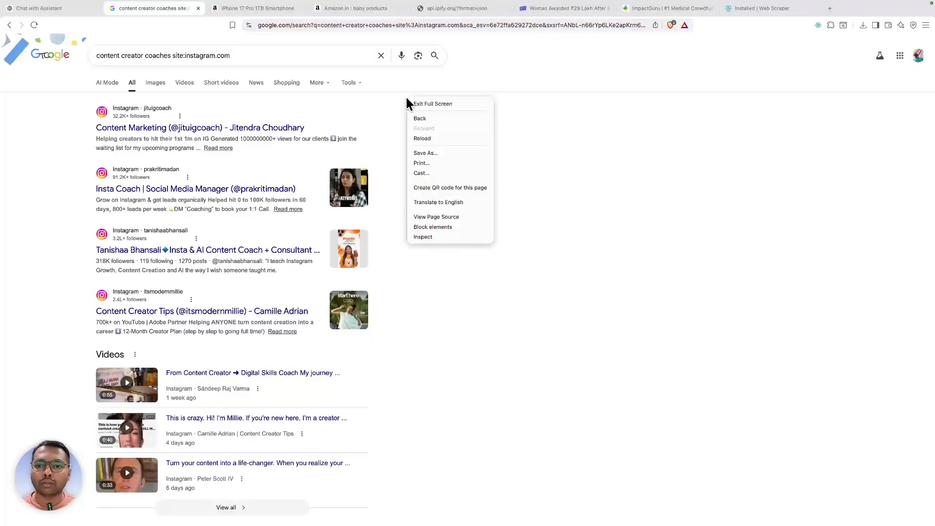
left_click(451, 236)
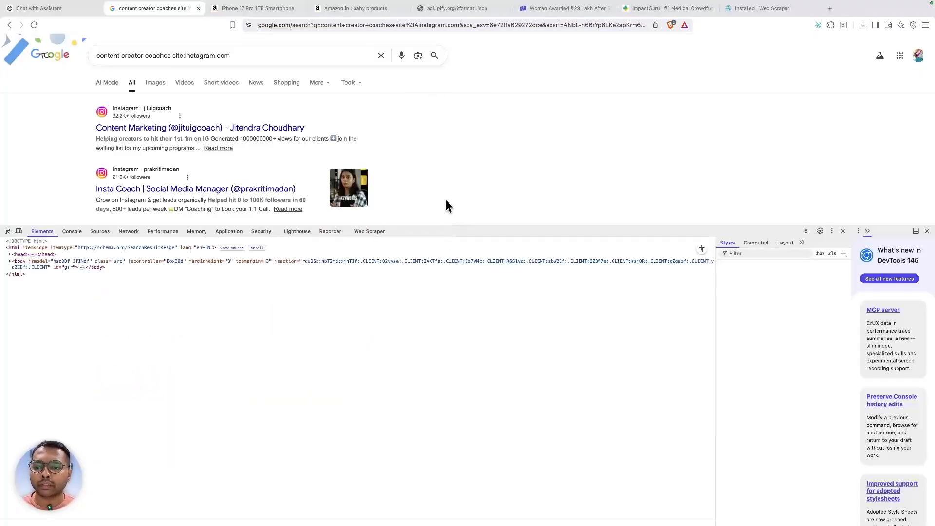
- Create the google_search_v1 sitemap with the copied Google results URL as its start URL
left_click(373, 232)
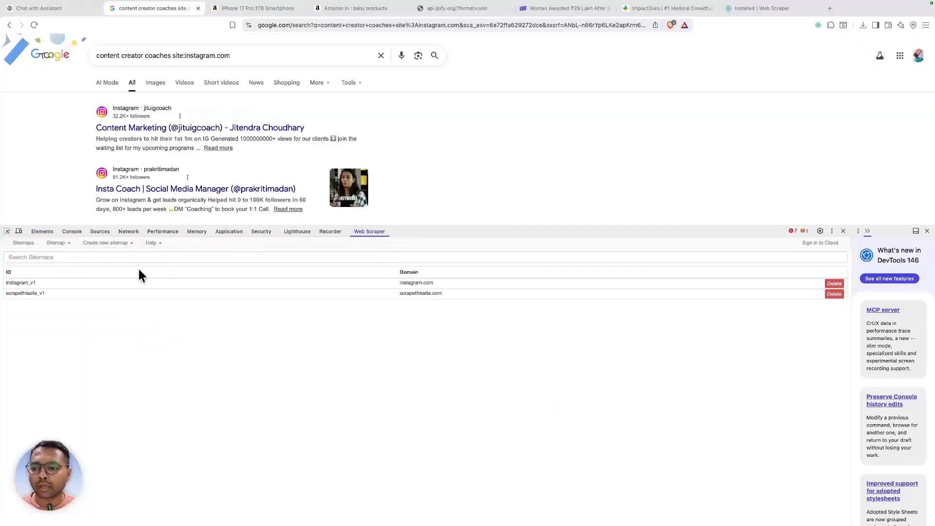
left_click(105, 242)
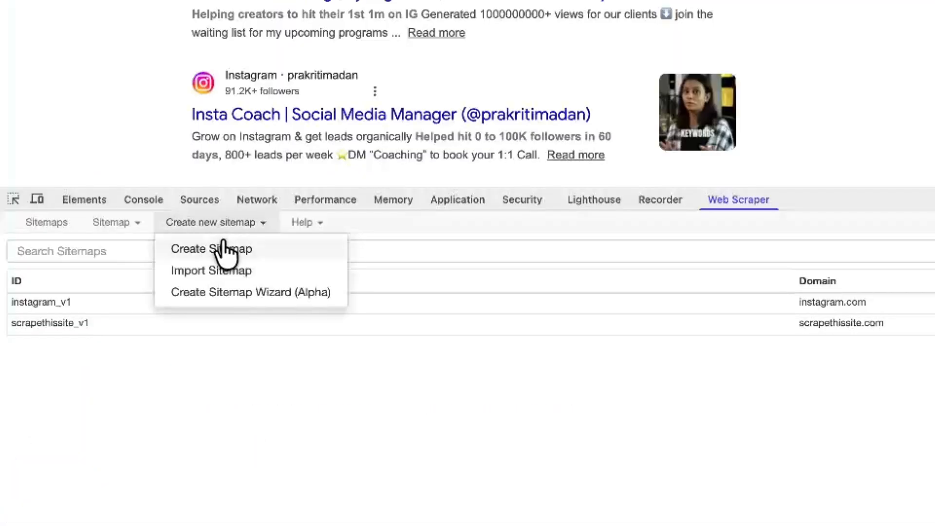
left_click(111, 256)
left_click(217, 247)
type("go")
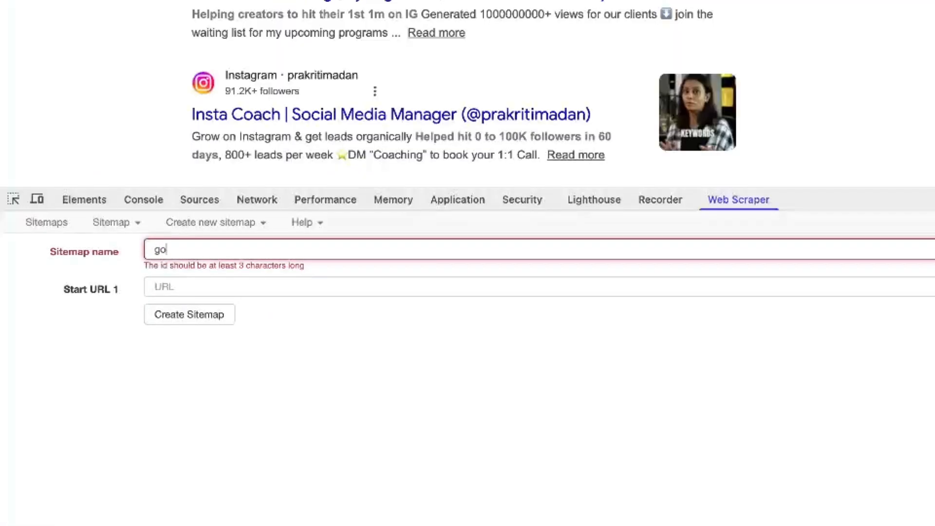
type("ogle_search_v1")
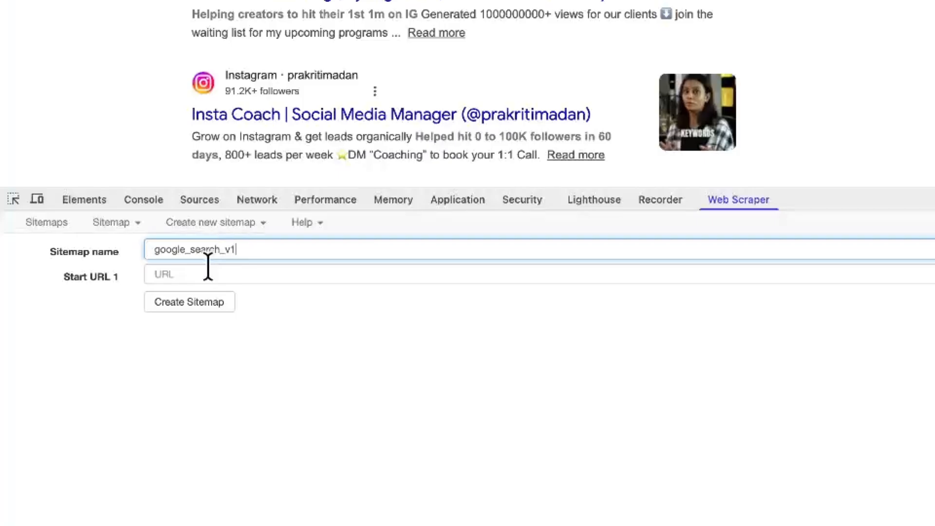
key("Tab")
key("super+v")
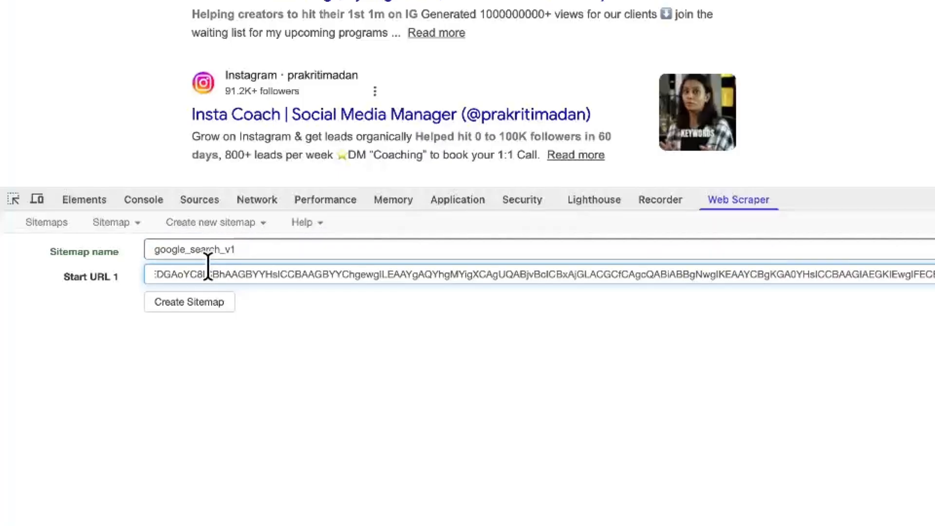
left_click(209, 304)
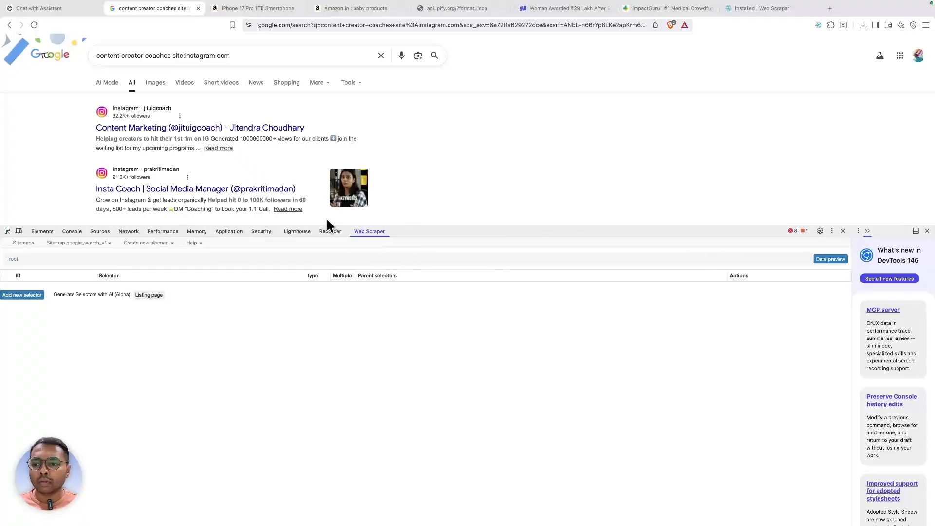
- Inspect the first result's link and search the markup for a.zReHs, finding 9 profile-link matches
right_click(191, 131)
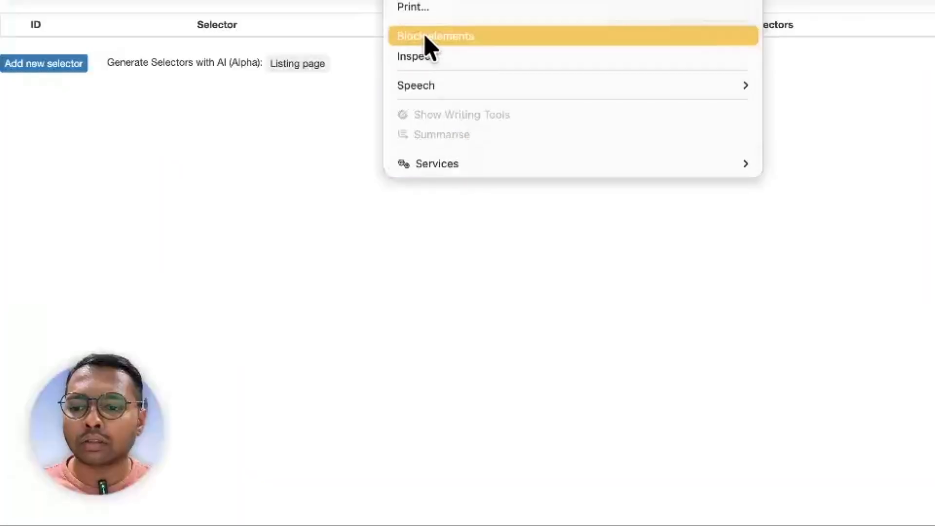
left_click(419, 62)
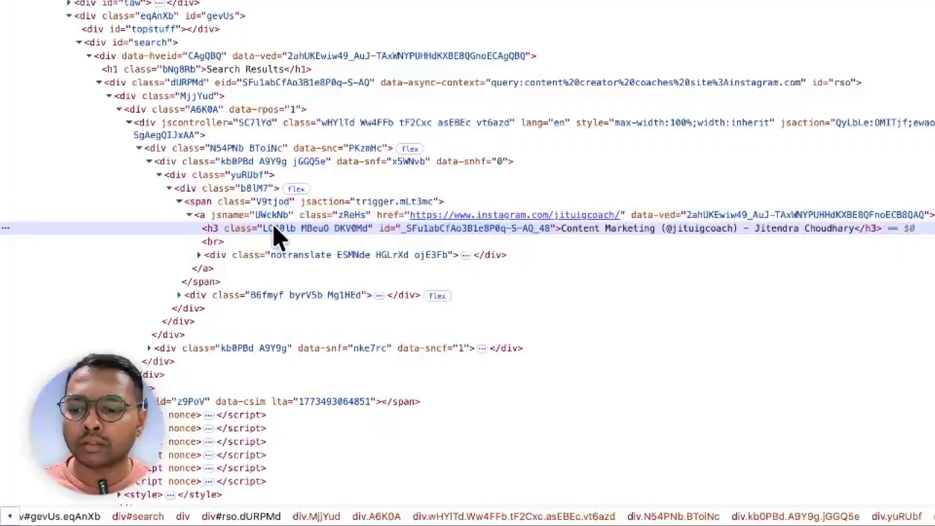
double_click(354, 217)
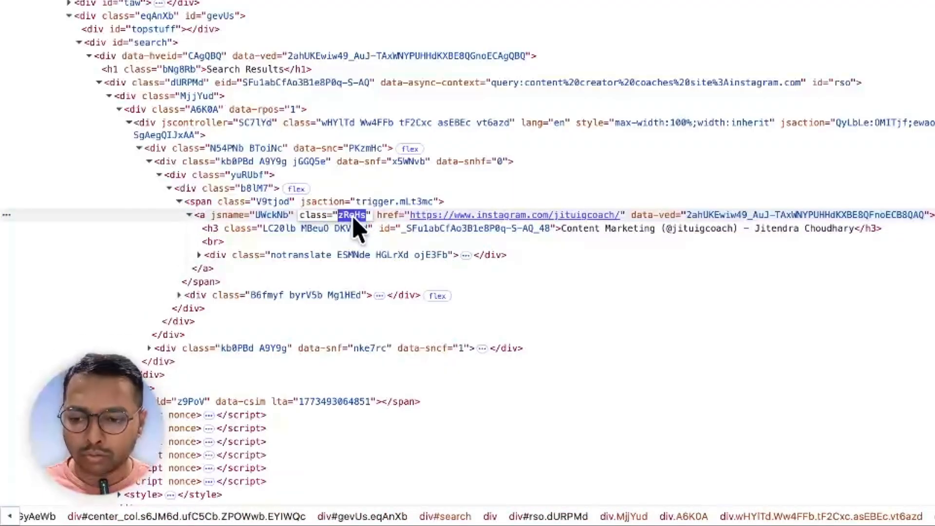
key("super+f")
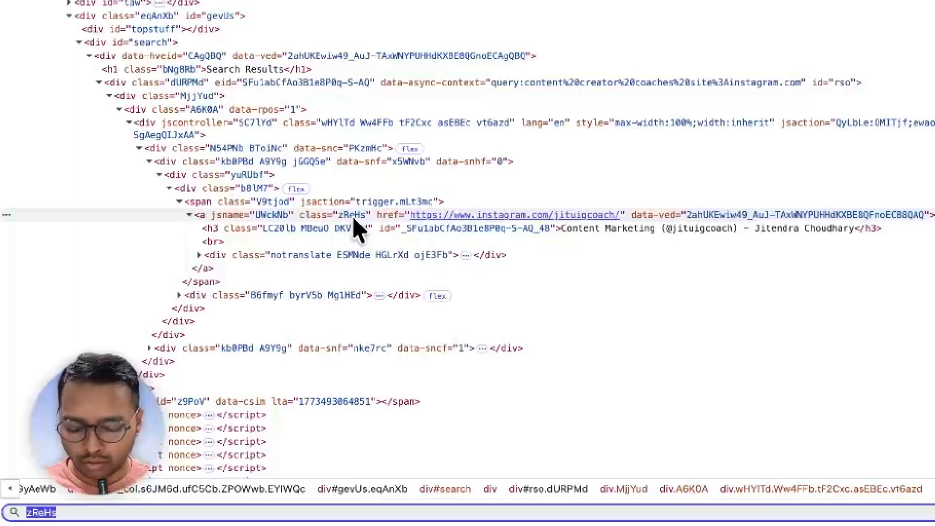
type("a.zReHs")
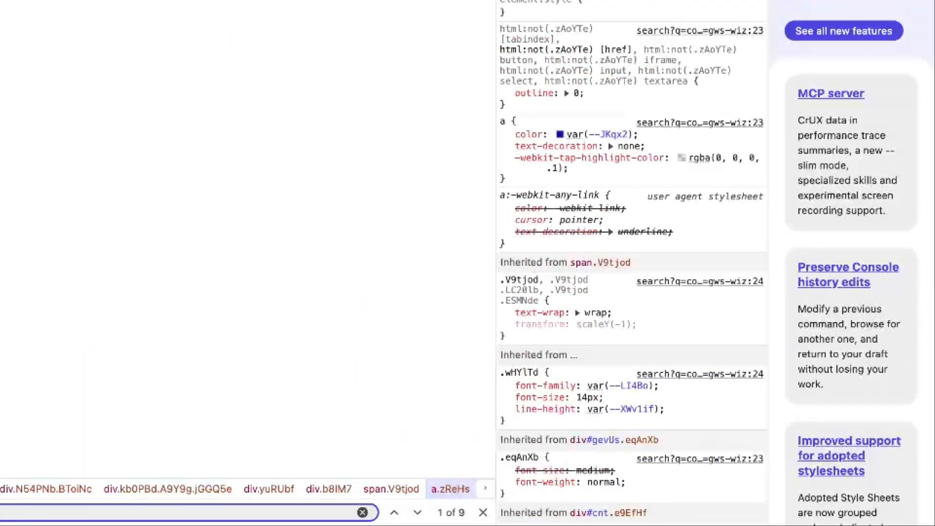
key("Return")
key("Return")
key("Return")
key("Return")
key("Return")
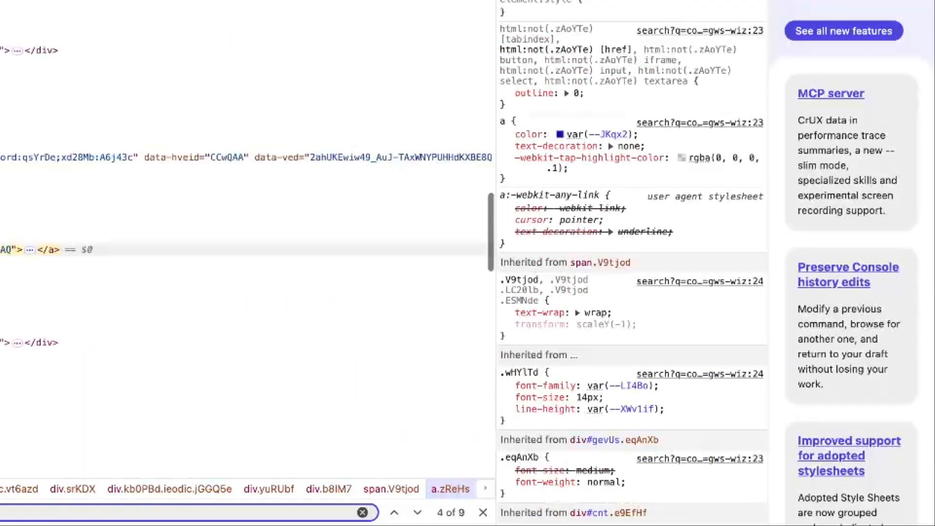
key("Return")
key("Return")
key("Return")
key("Return")
key("Return")
key("Return")
key("Return")
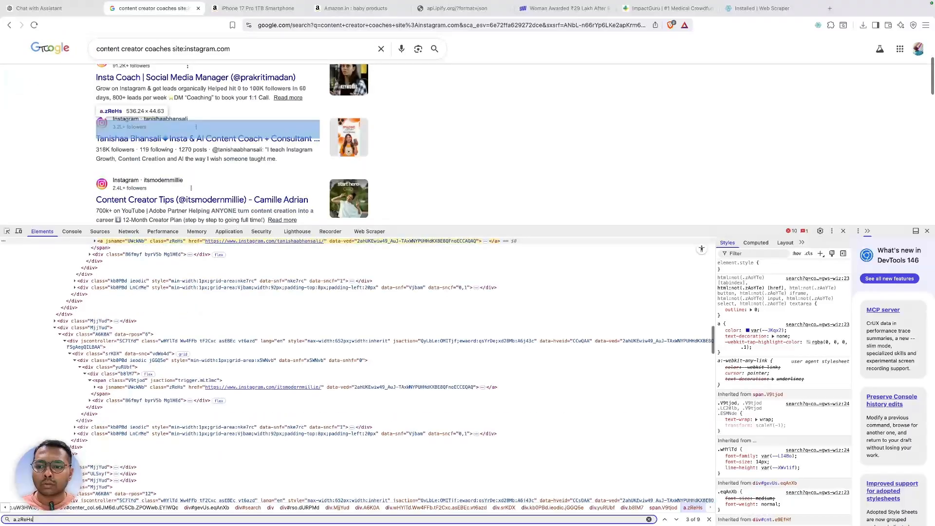
key("super+a")
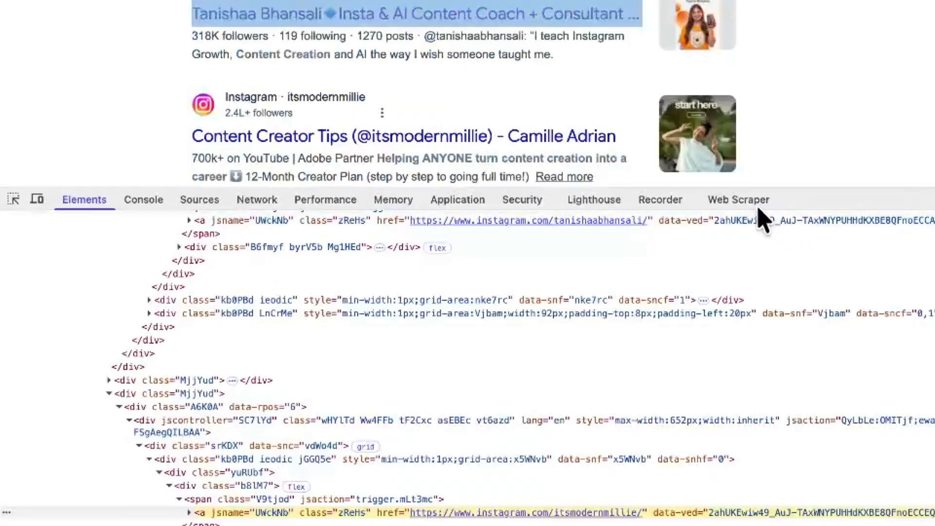
left_click(377, 233)
- Add a new selector using a.zReHs and preview the data it extracts
left_click(74, 326)
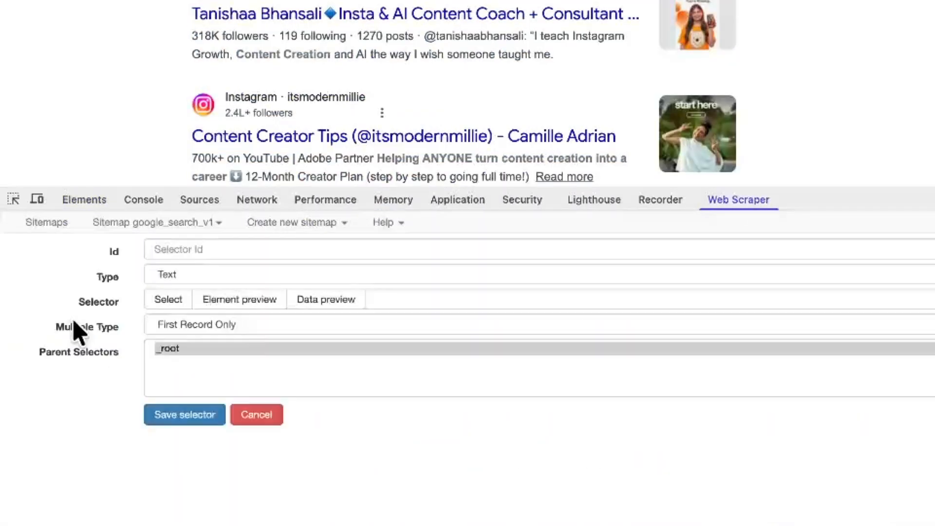
left_click(418, 300)
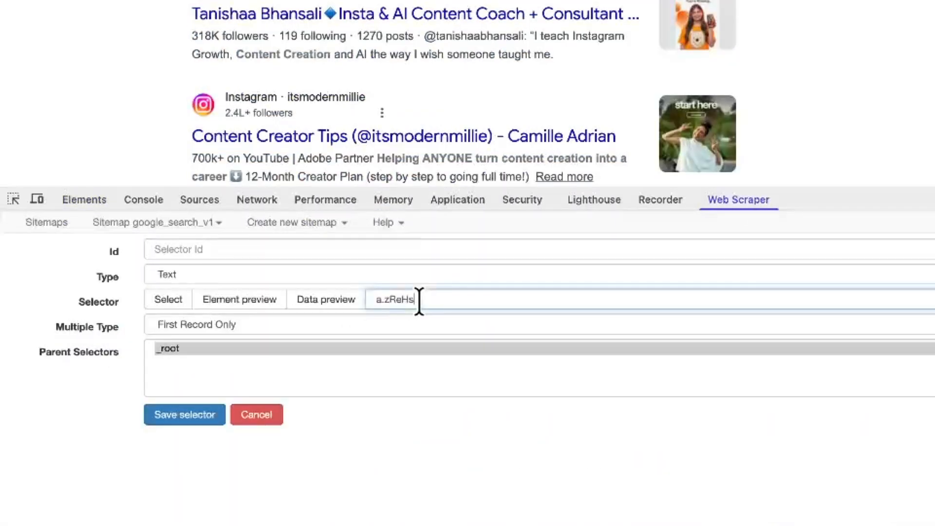
left_click(347, 302)
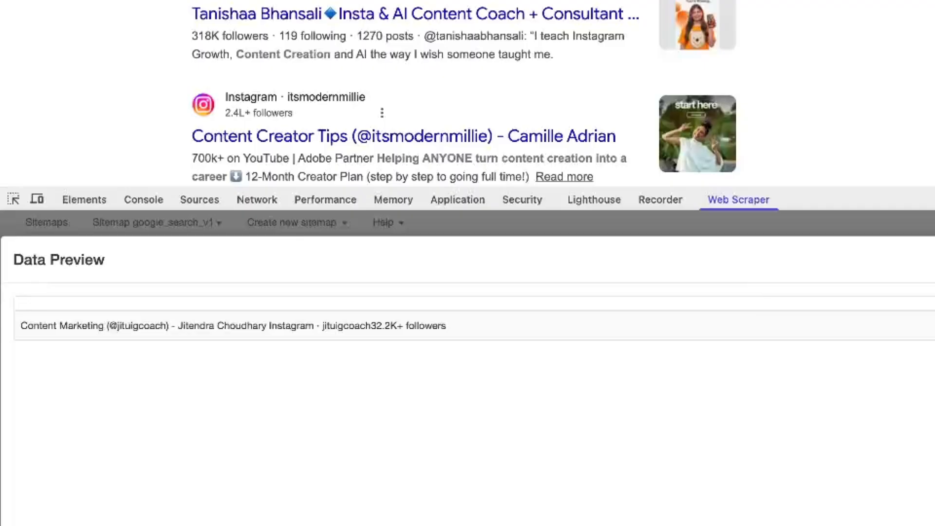
left_click(933, 259)
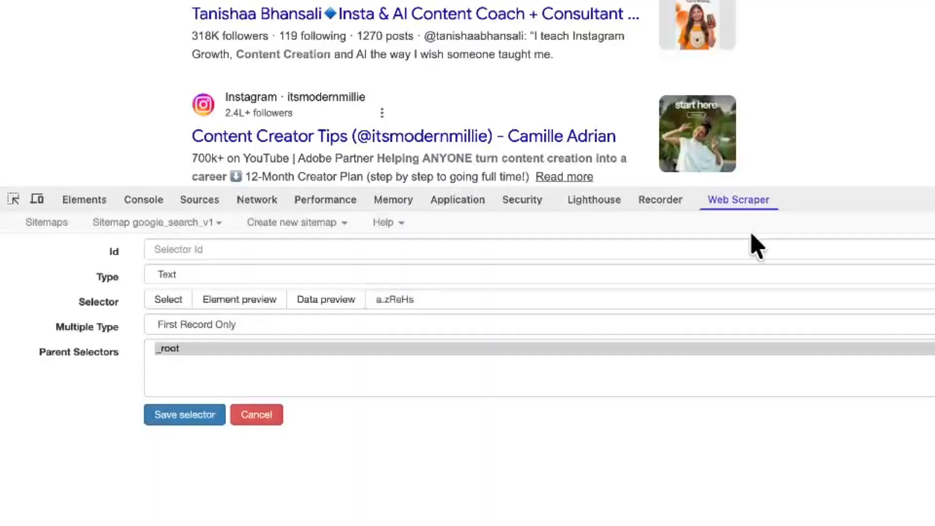
- Make it a Link selector named search_result, check its preview, and save it
left_click(234, 276)
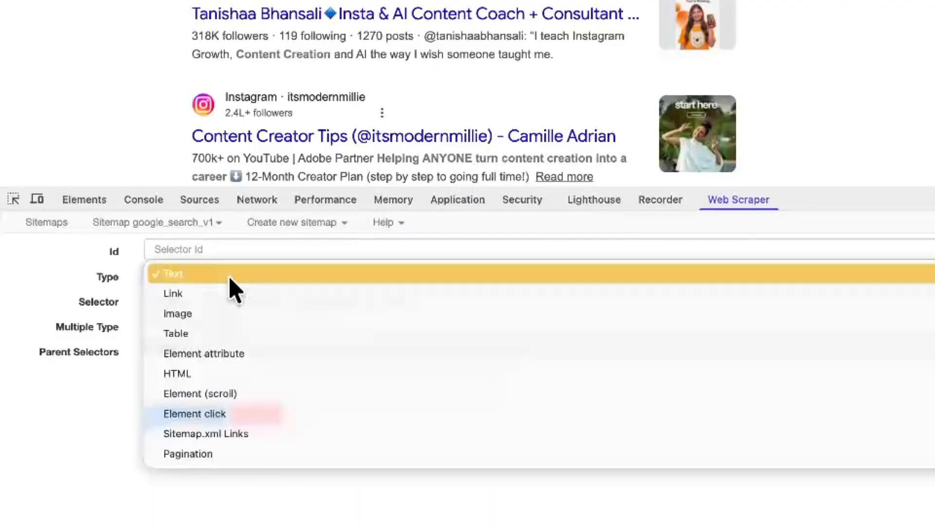
left_click(208, 293)
left_click(325, 302)
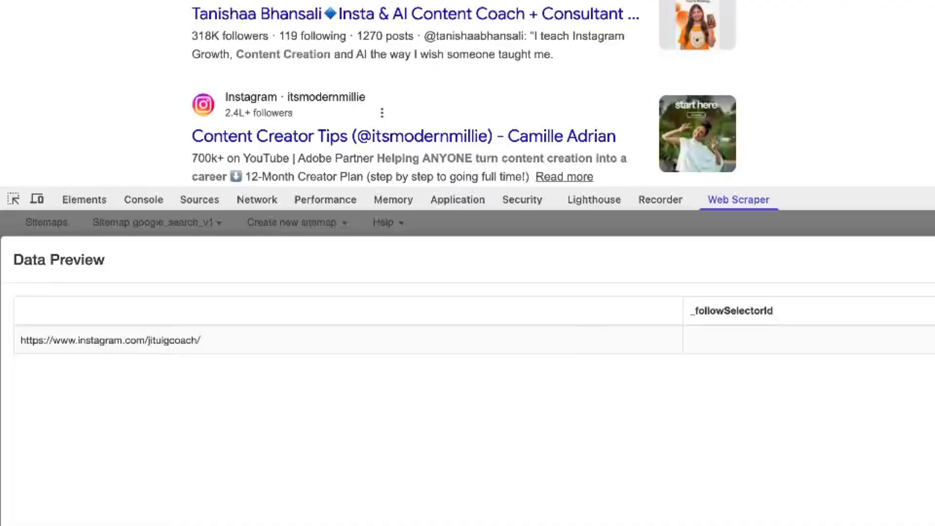
key("Escape")
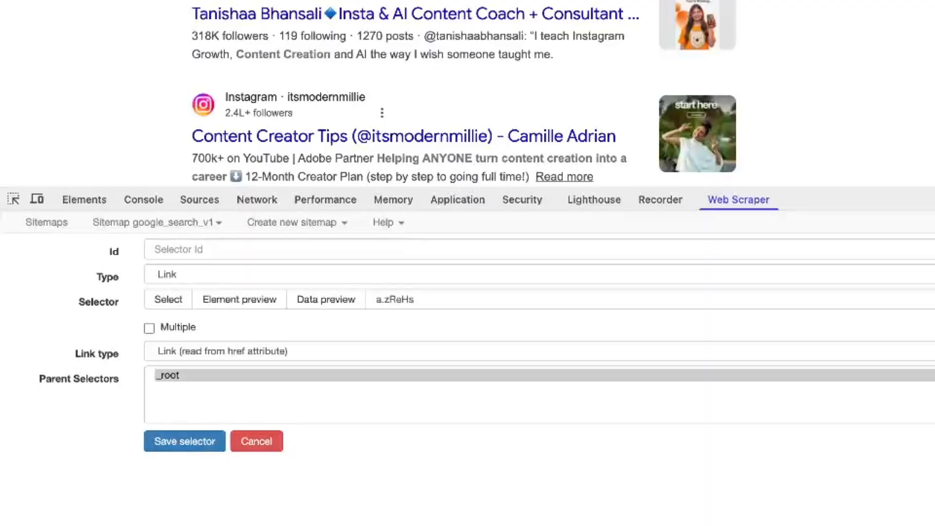
left_click(166, 251)
type("search_result")
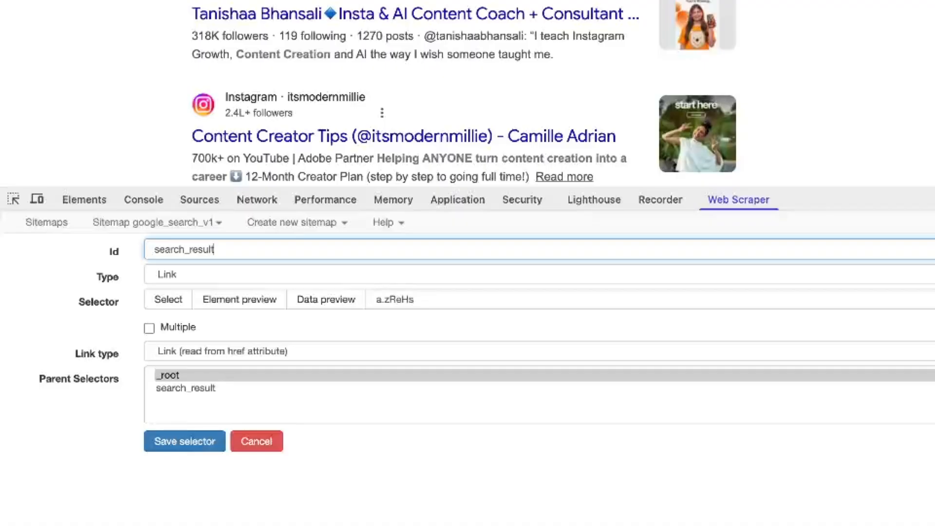
left_click(197, 446)
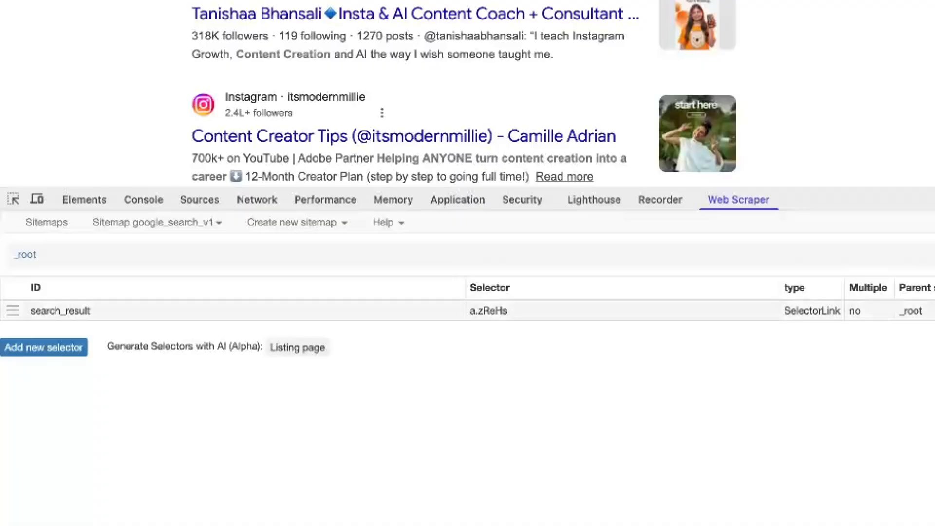
- Set search_result to Multiple, save, and confirm the preview lists nine Instagram profile URLs
left_click(930, 311)
left_click(231, 350)
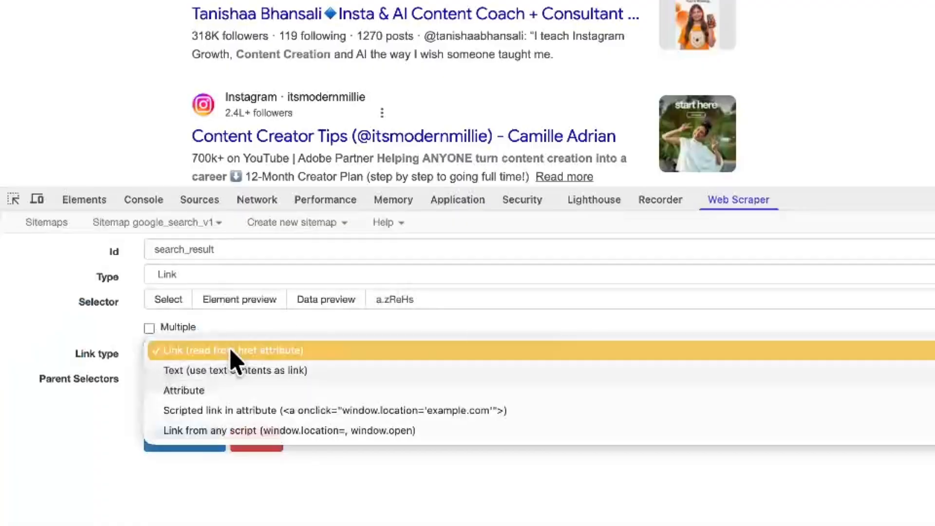
left_click(231, 350)
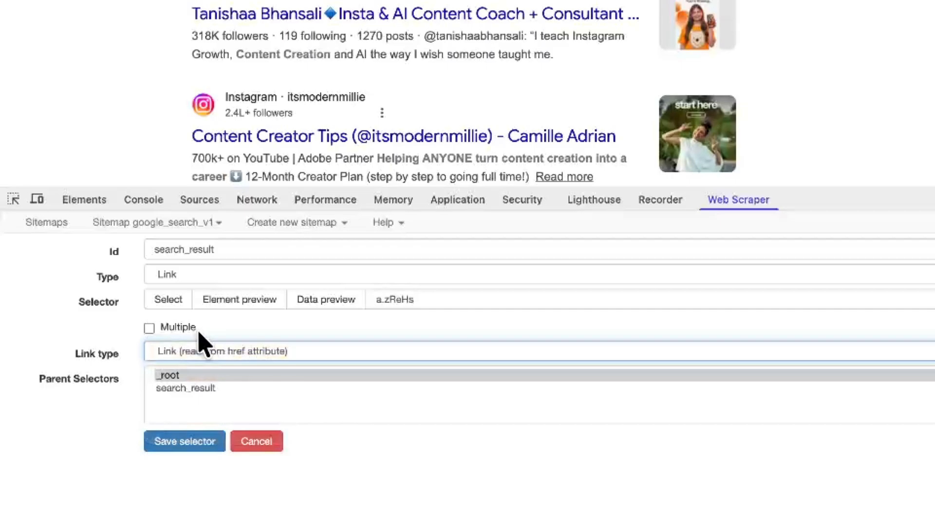
left_click(199, 332)
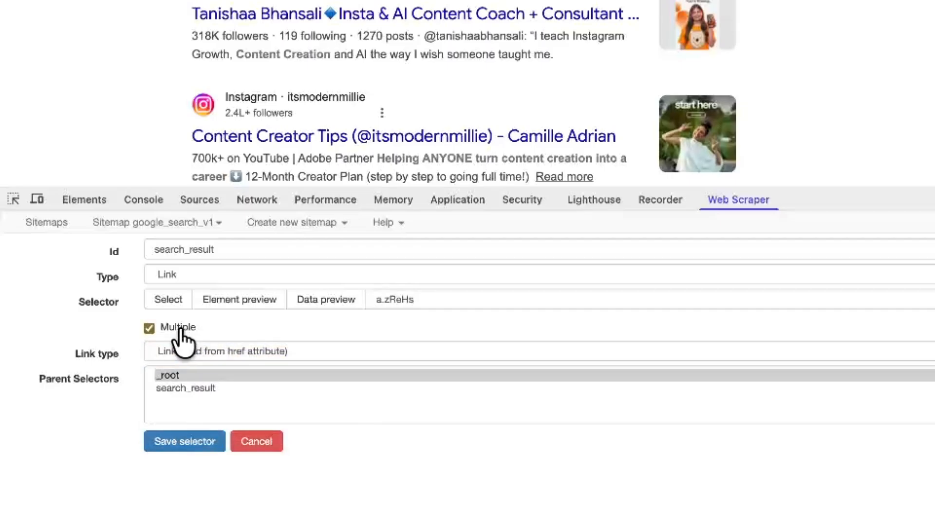
left_click(195, 440)
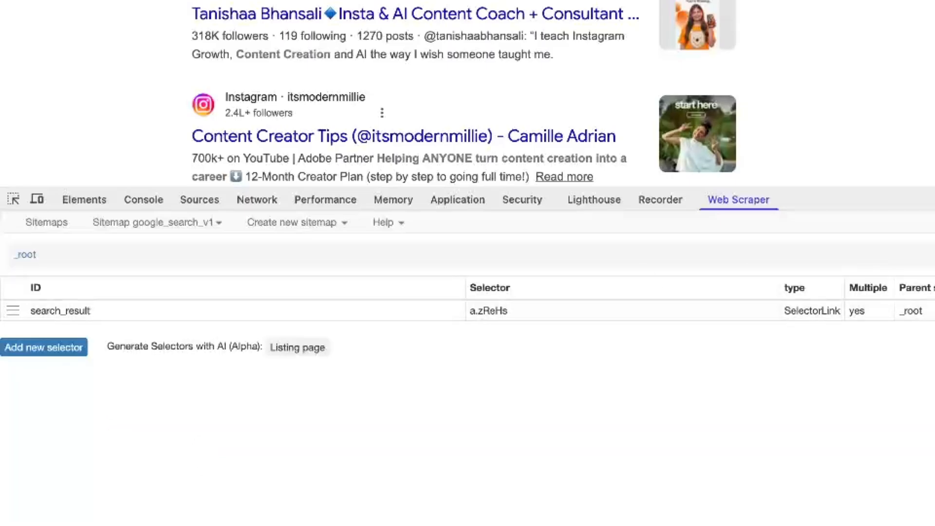
left_click(784, 286)
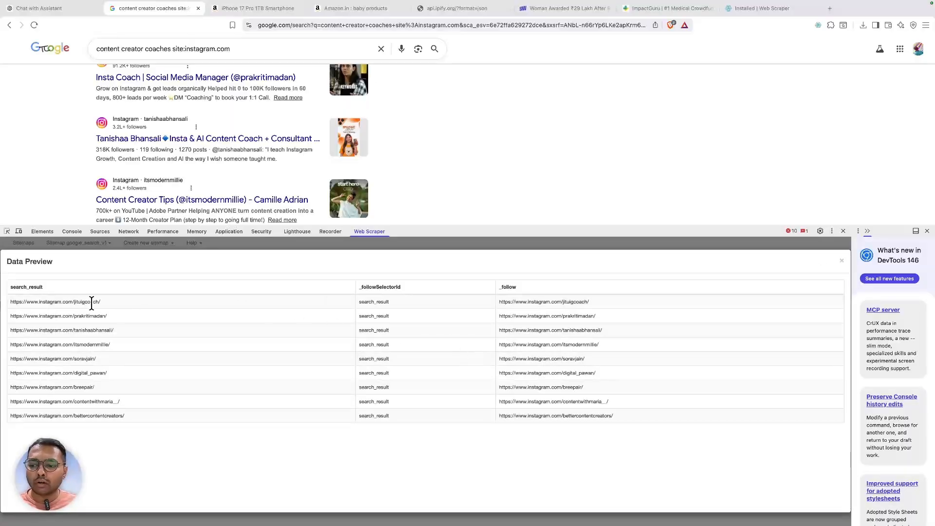
left_click_drag(91, 302, 837, 265)
left_click(841, 262)
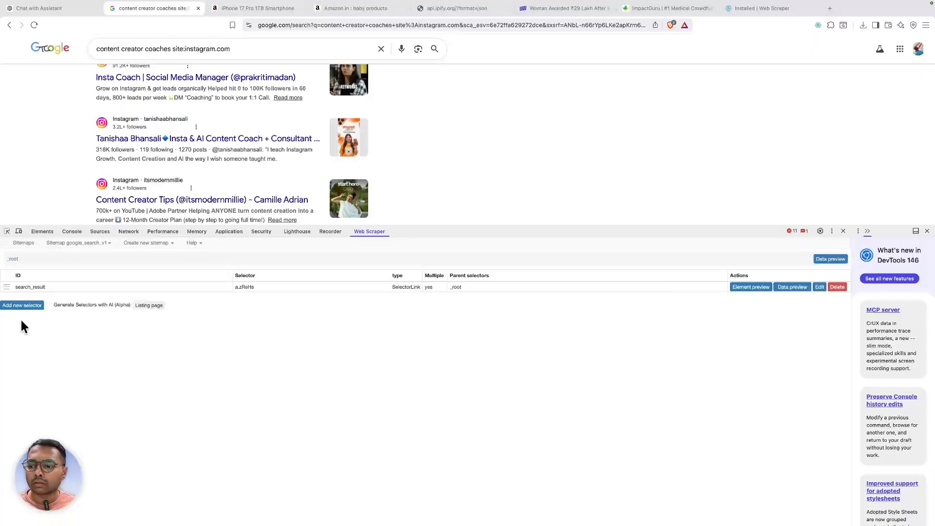
- Scrape the Google results with the google_search_v1 sitemap
left_click(71, 245)
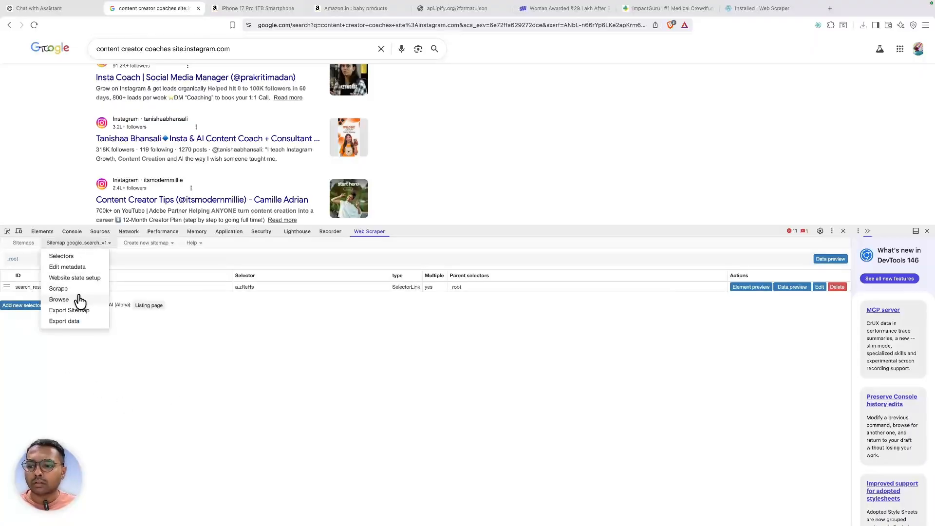
left_click(65, 290)
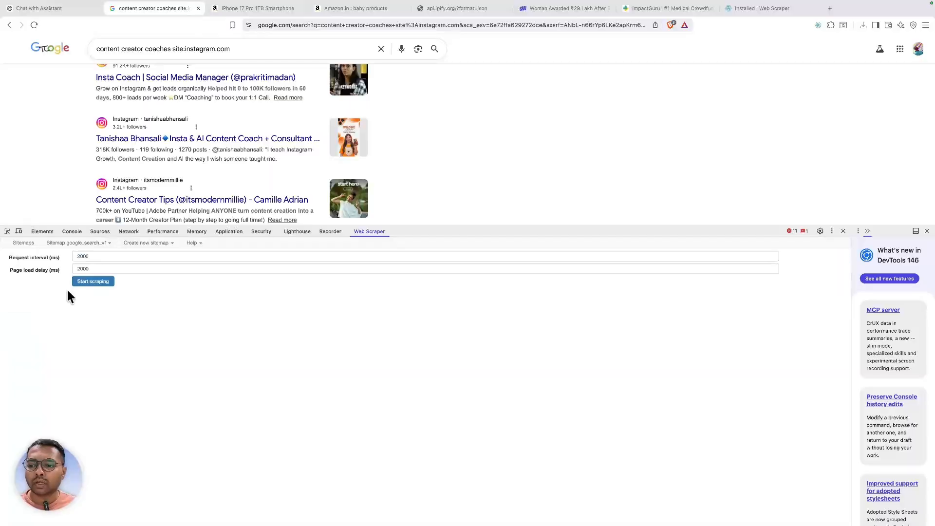
left_click(87, 281)
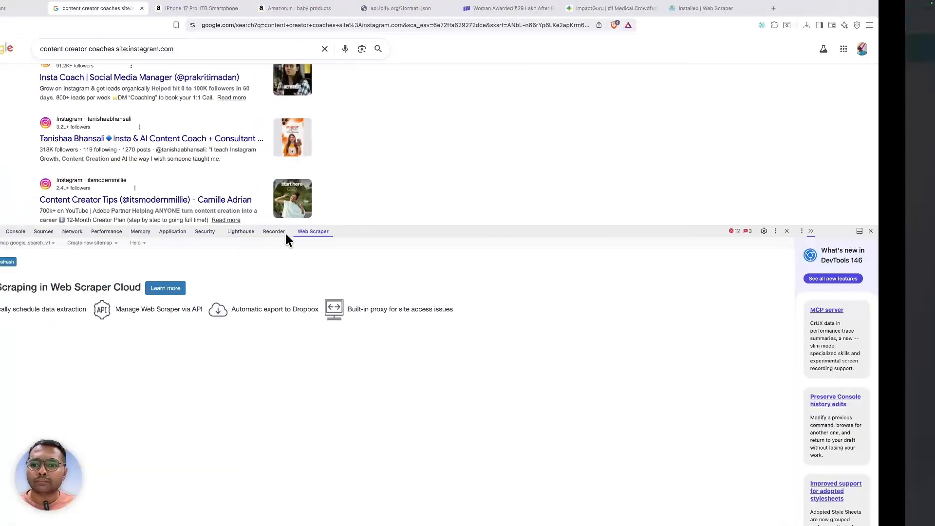
- Export the scraped data as google_search_v1.csv and open it in Numbers
left_click(88, 250)
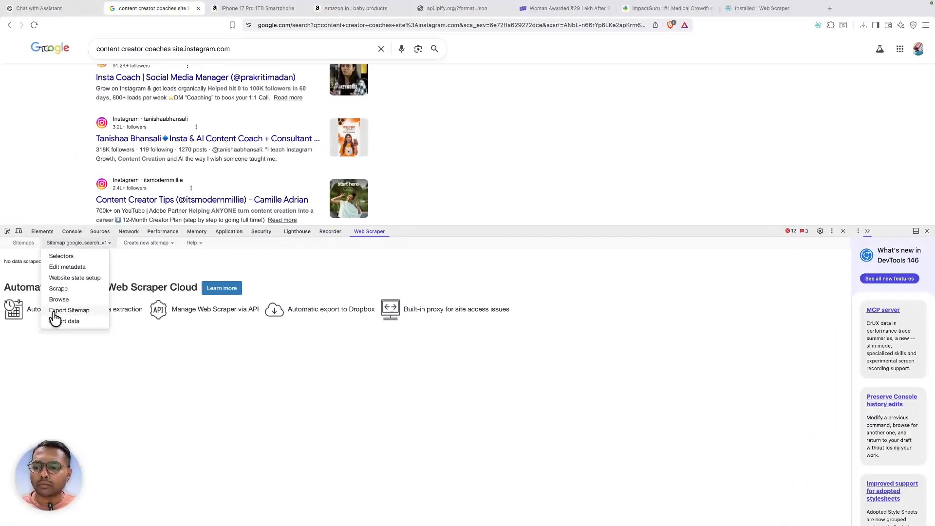
left_click(62, 325)
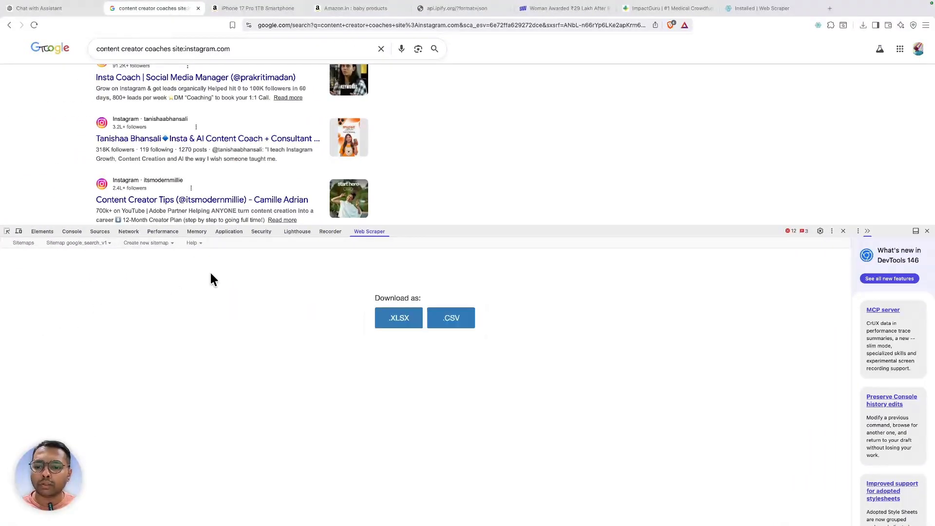
left_click(442, 318)
left_click(626, 345)
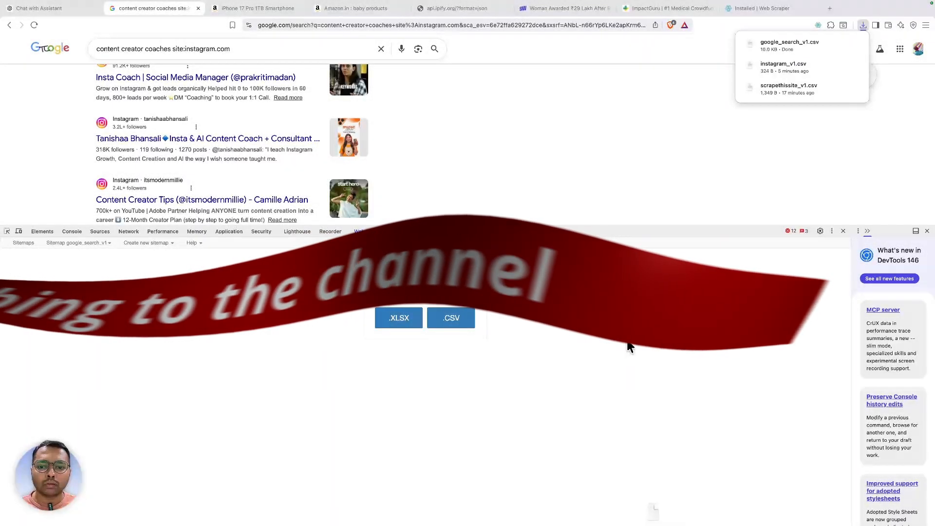
left_click(825, 45)
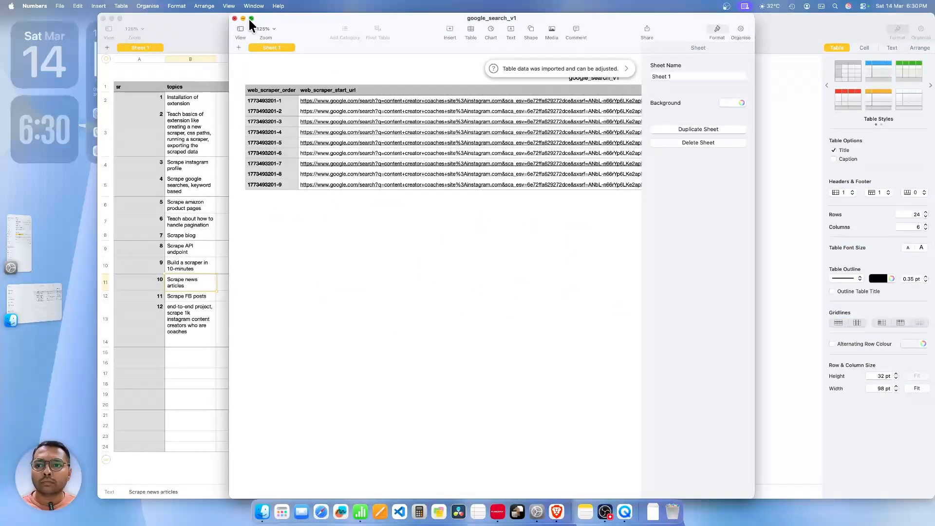
- Maximize Numbers, review the scraped columns, and take the first profile URL from cell C2
left_click(250, 18)
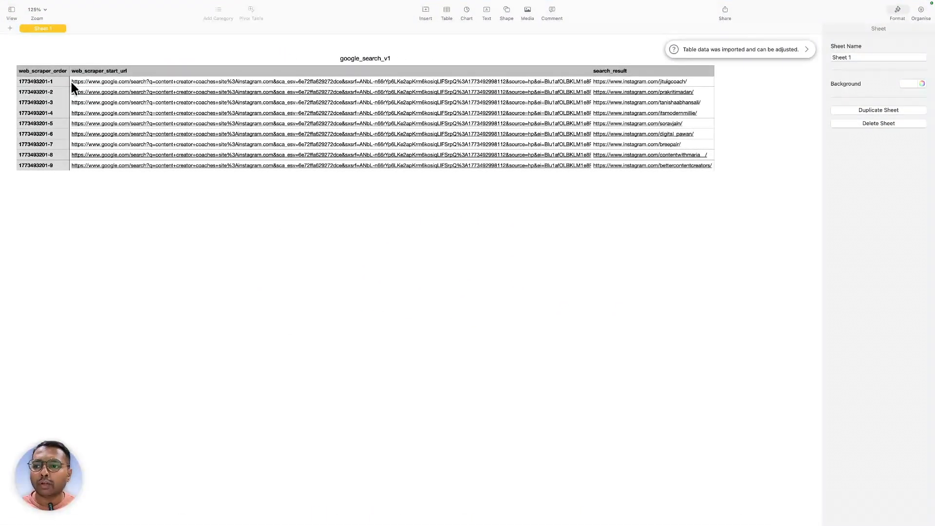
left_click_drag(57, 81, 59, 188)
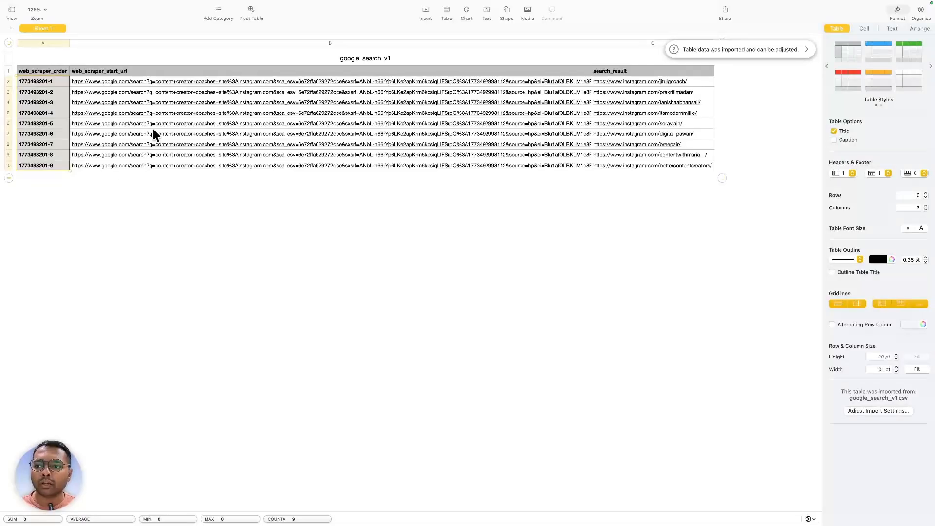
left_click(135, 71)
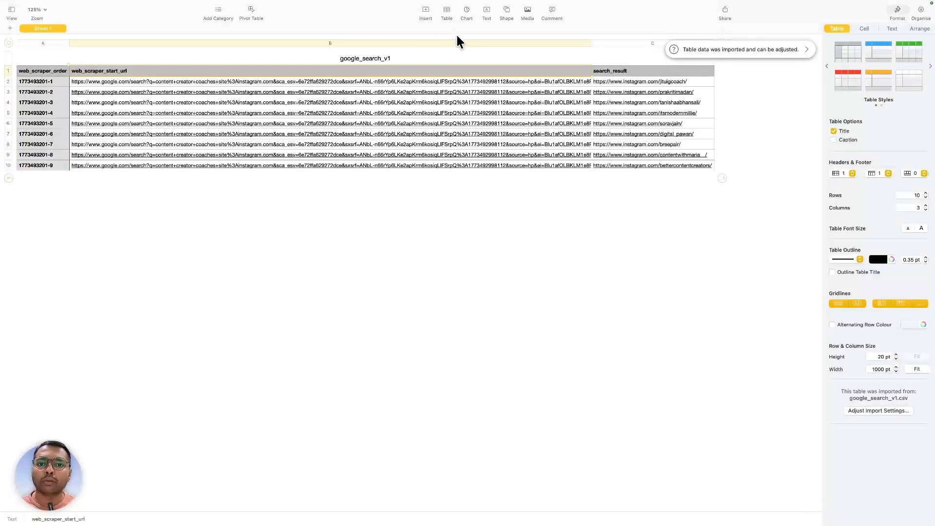
left_click(702, 83)
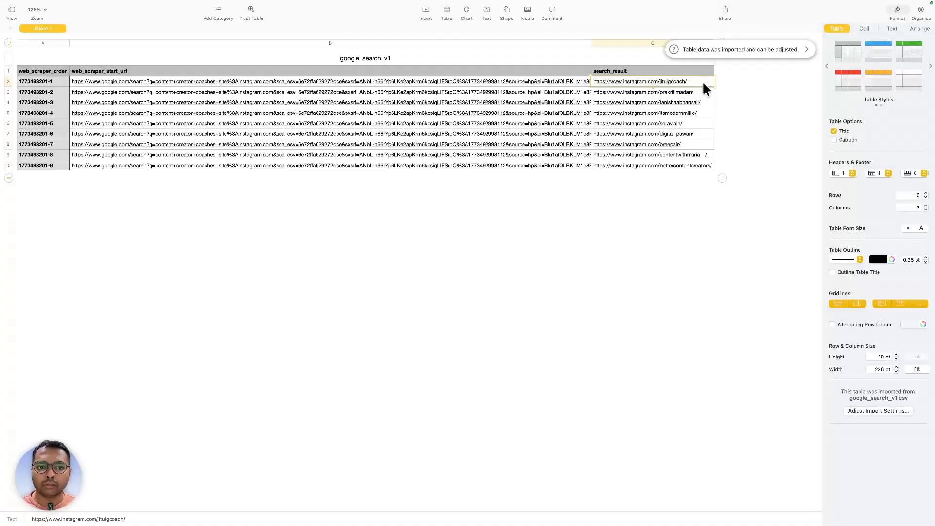
key("ctrl+Right")
- Load the copied Instagram profile URL, then close the What's new pane and DevTools
left_click(410, 22)
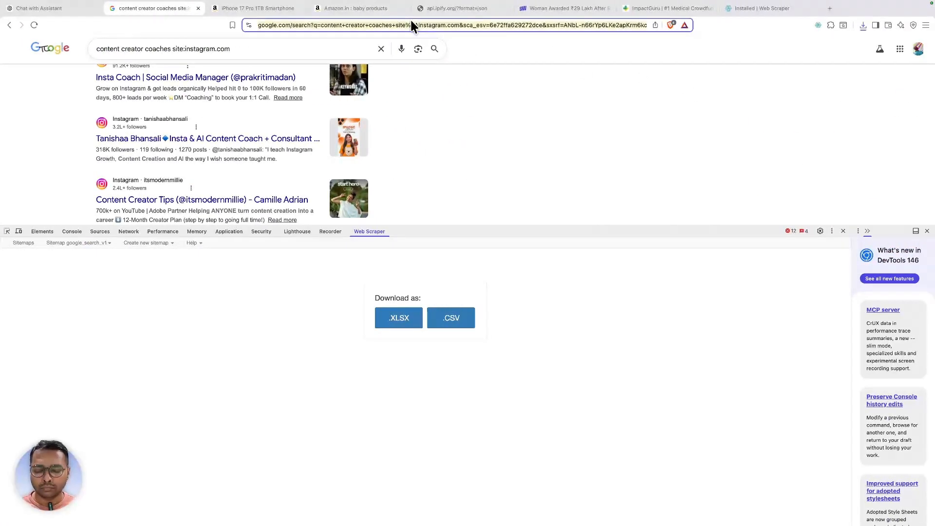
type("https://www.instagram.com/jituigcoach/")
key("Return")
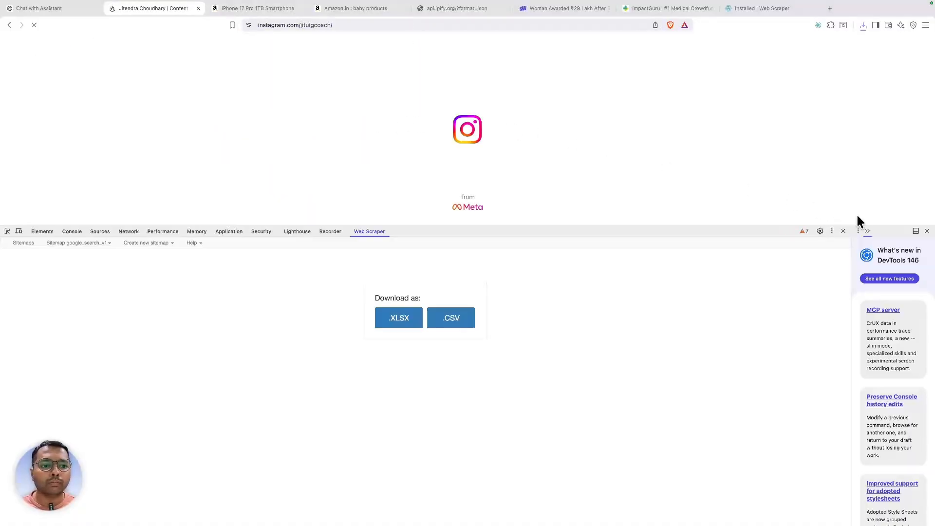
left_click(925, 231)
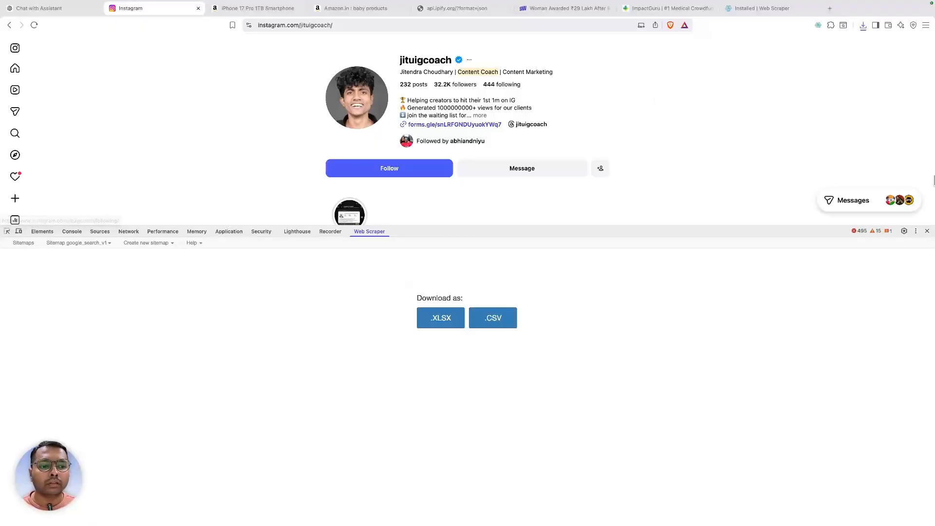
left_click(928, 232)
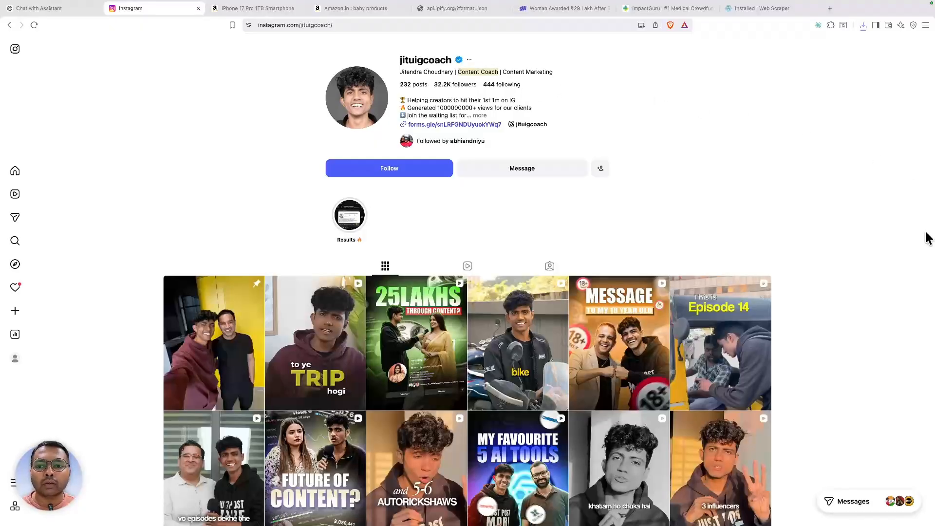
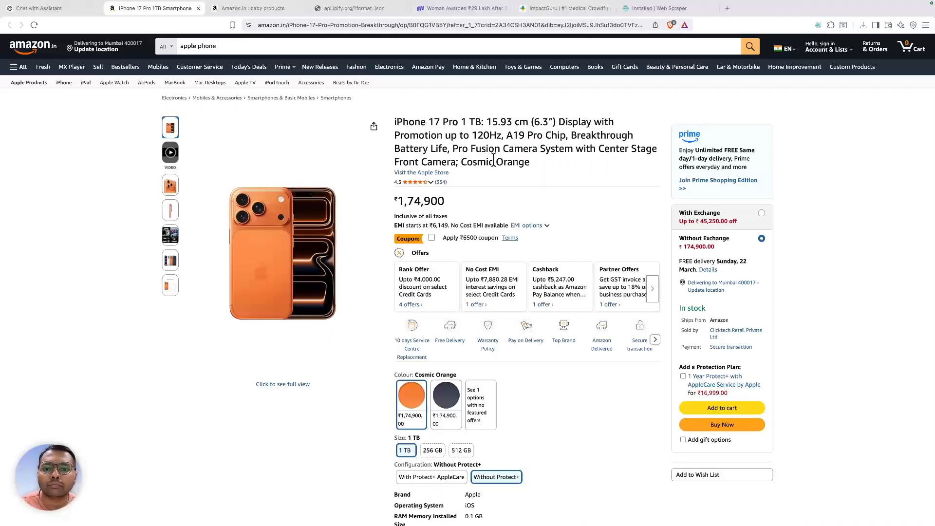
- Inspect the iPhone 17 Pro product title so DevTools shows its productTitle element
scroll(493, 160, "down", 2)
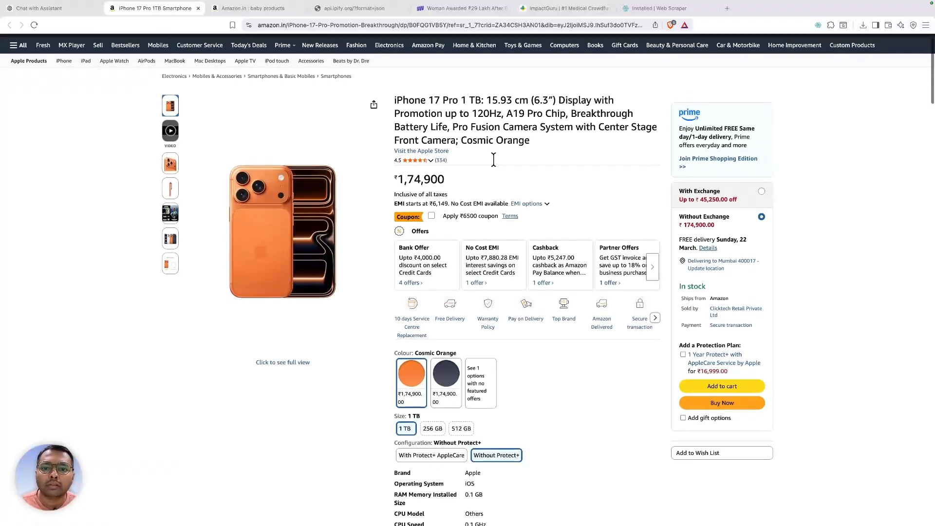
scroll(493, 160, "up", 1)
scroll(493, 160, "up", 1)
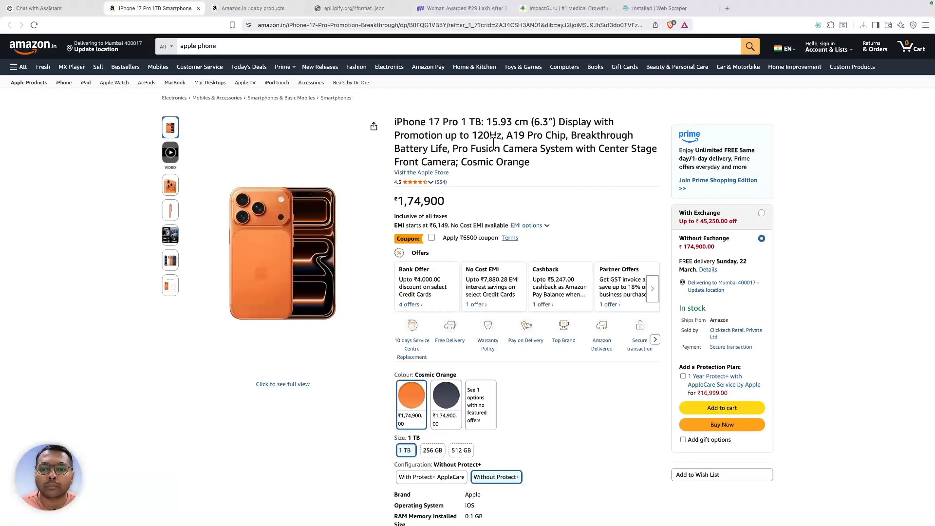
right_click(493, 145)
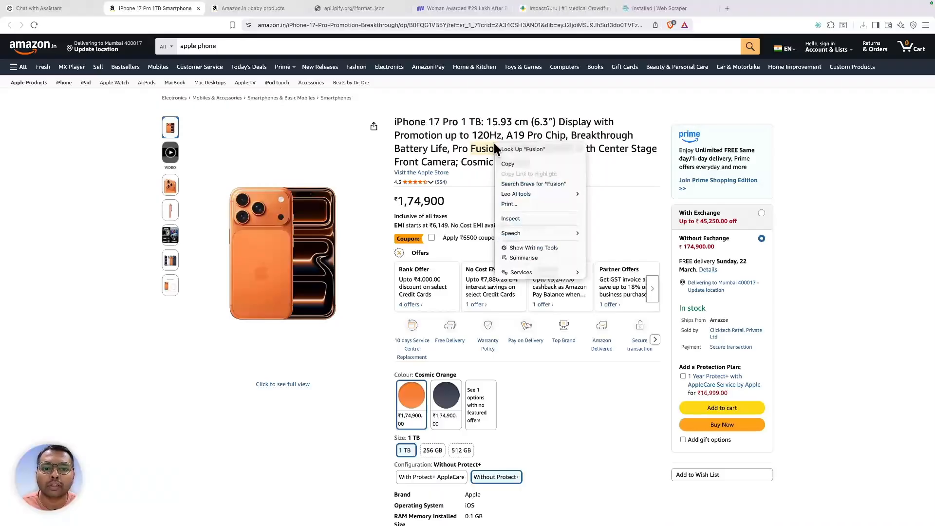
left_click(520, 219)
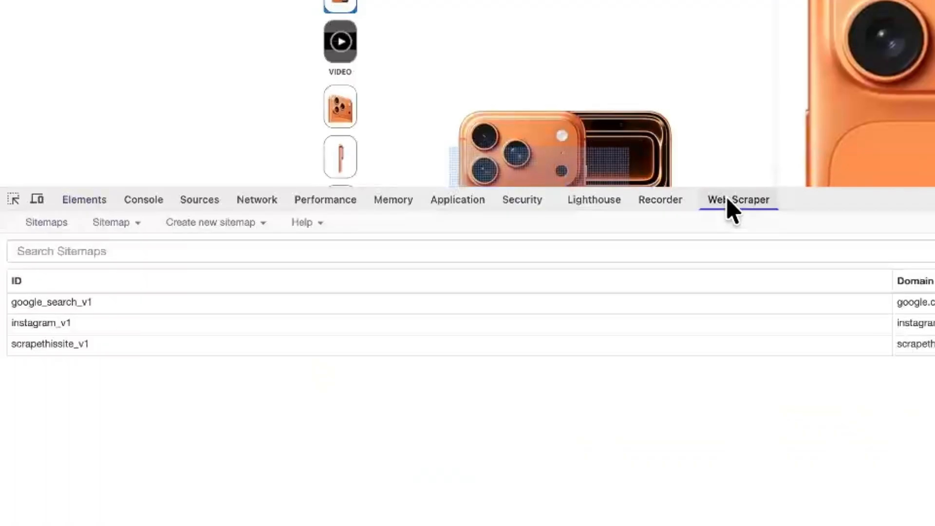
- Create sitemap amazon_v1 with the pasted iPhone 17 Pro page URL as Start URL 1
left_click(367, 232)
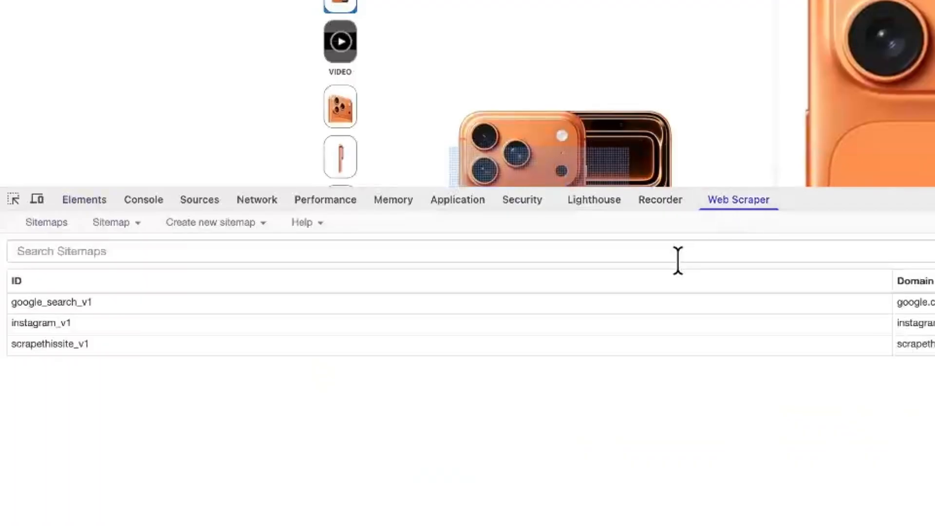
left_click(206, 223)
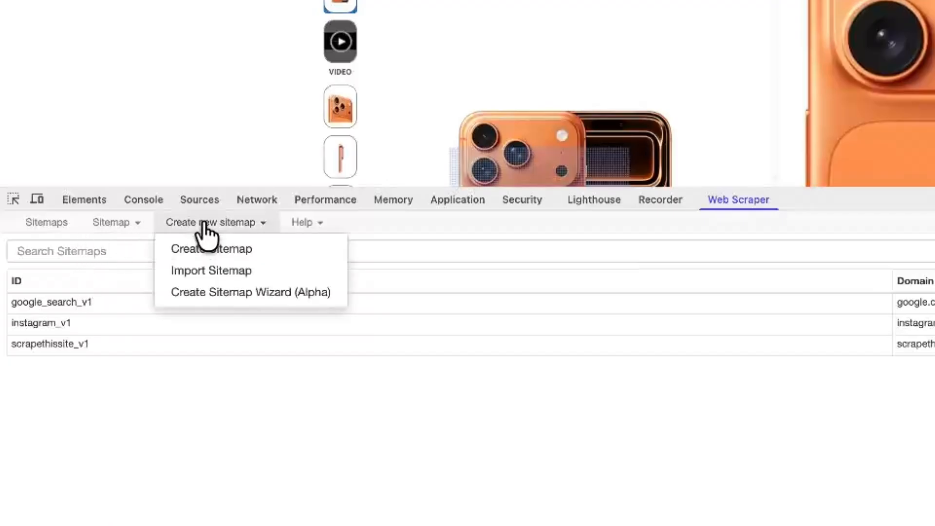
left_click(240, 249)
left_click(281, 271)
key("ctrl+v")
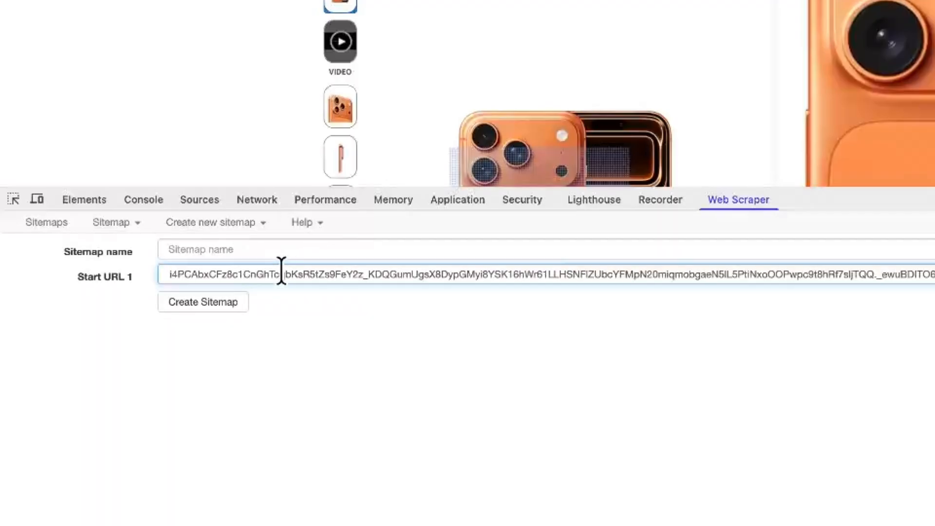
left_click(259, 255)
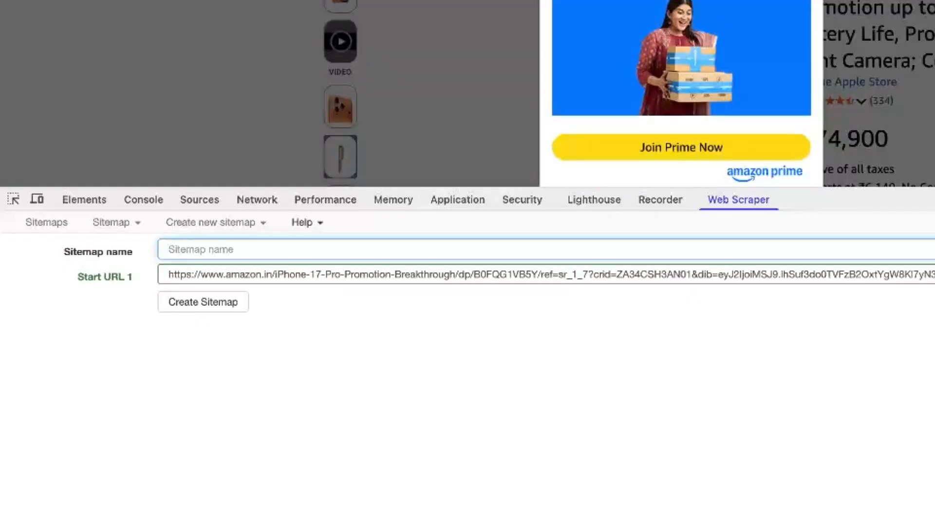
left_click(584, 1)
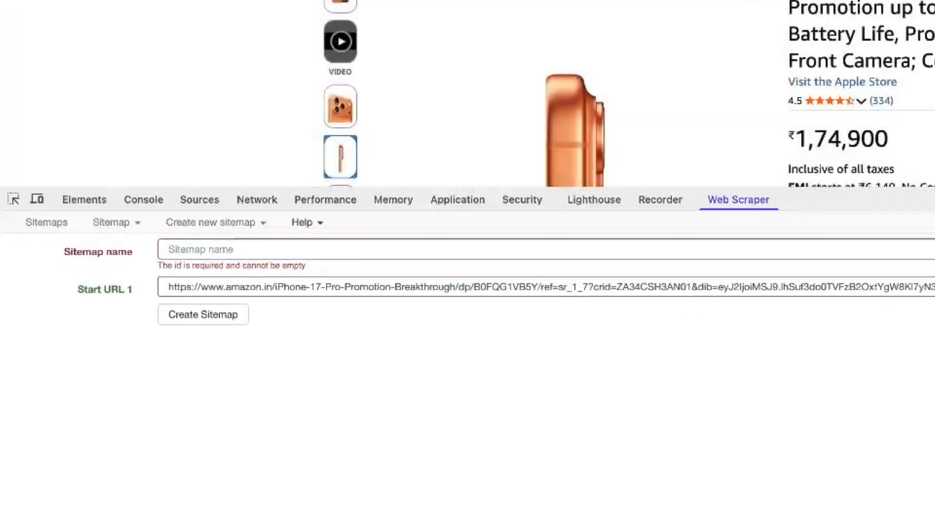
left_click(417, 244)
type("amazon_v1")
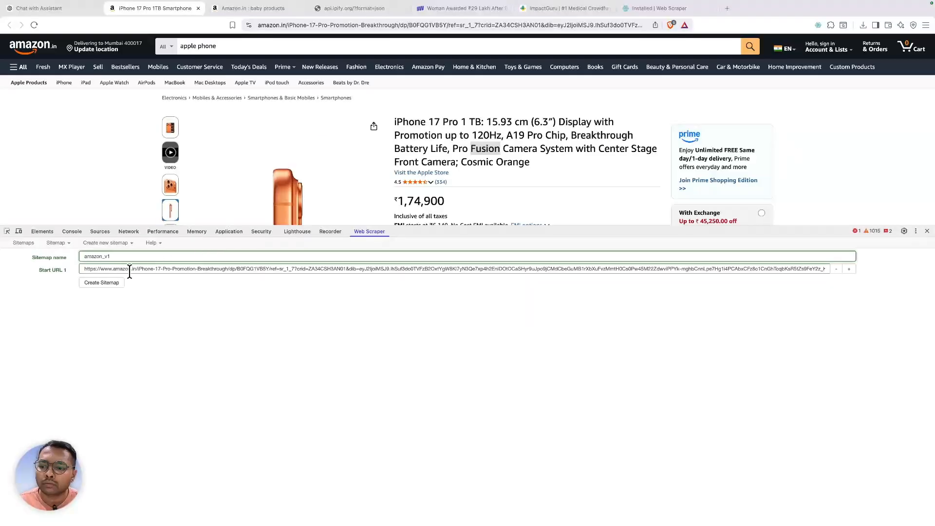
left_click(110, 283)
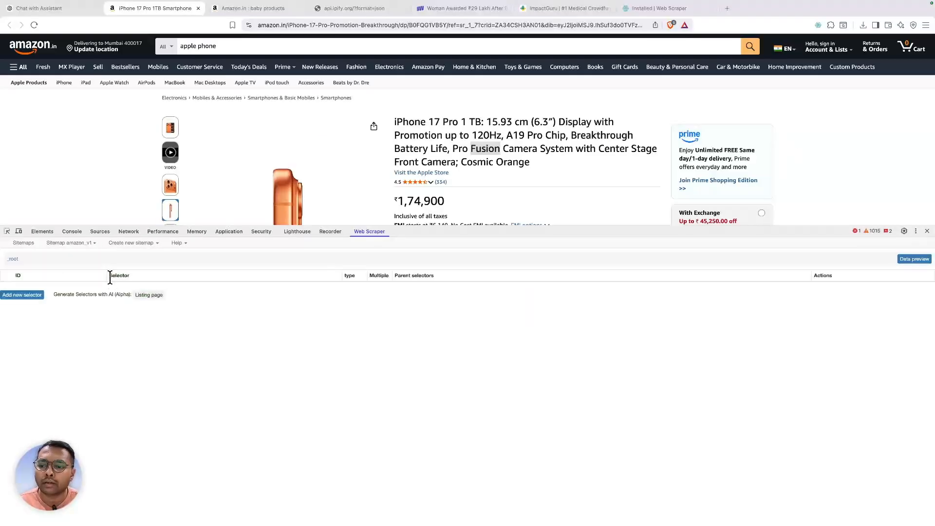
- Start a new selector and look up span#productTitle in the Elements search
left_click(8, 297)
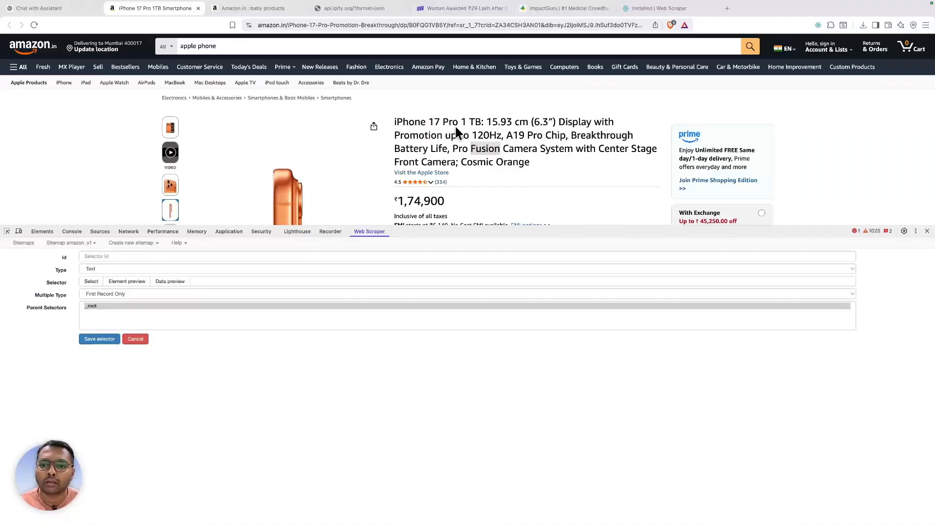
right_click(410, 133)
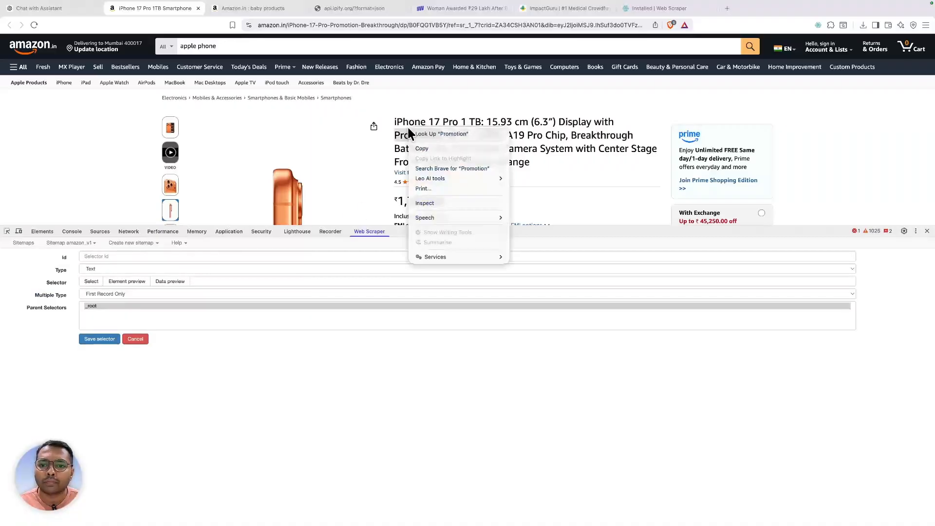
right_click(428, 118)
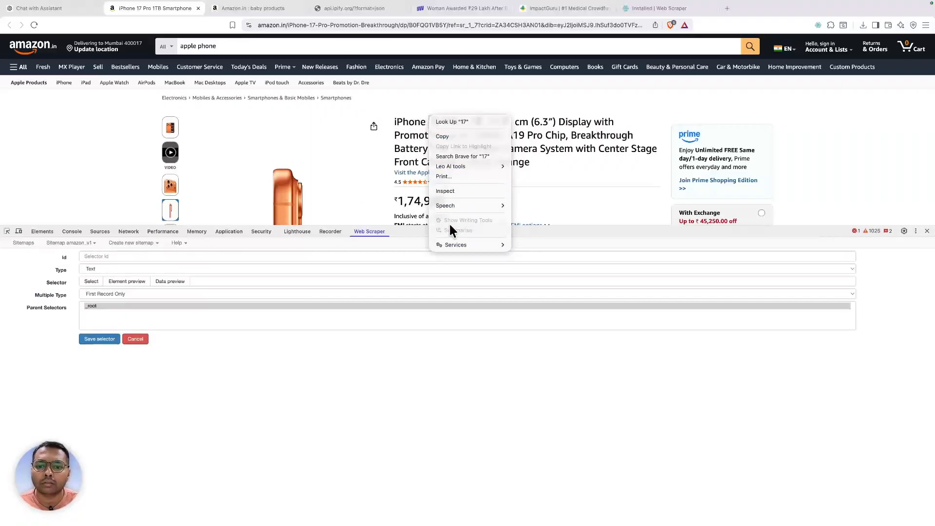
left_click(451, 192)
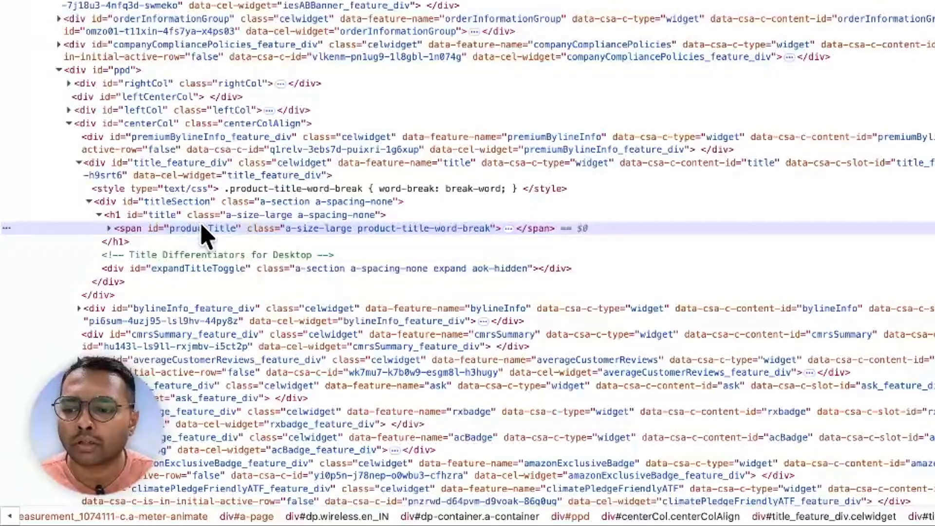
double_click(101, 376)
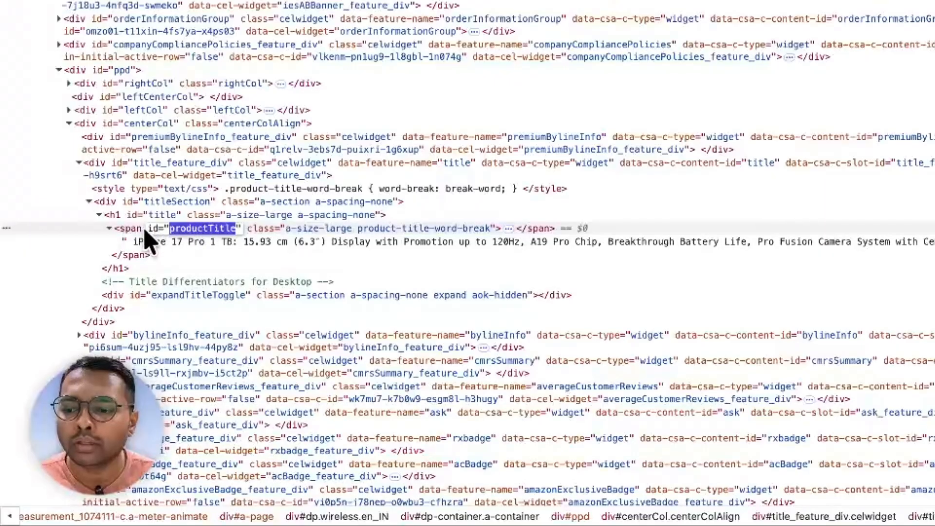
key("super+f")
key("super+c")
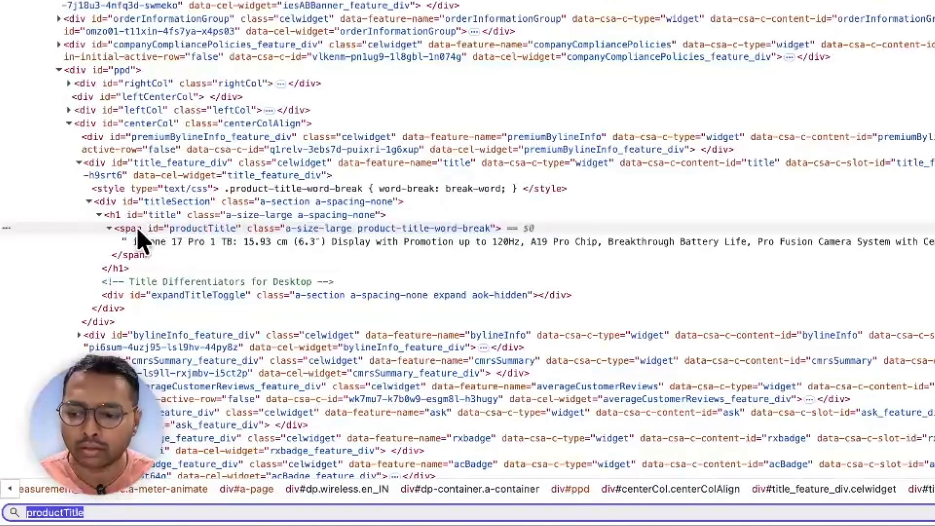
type("span")
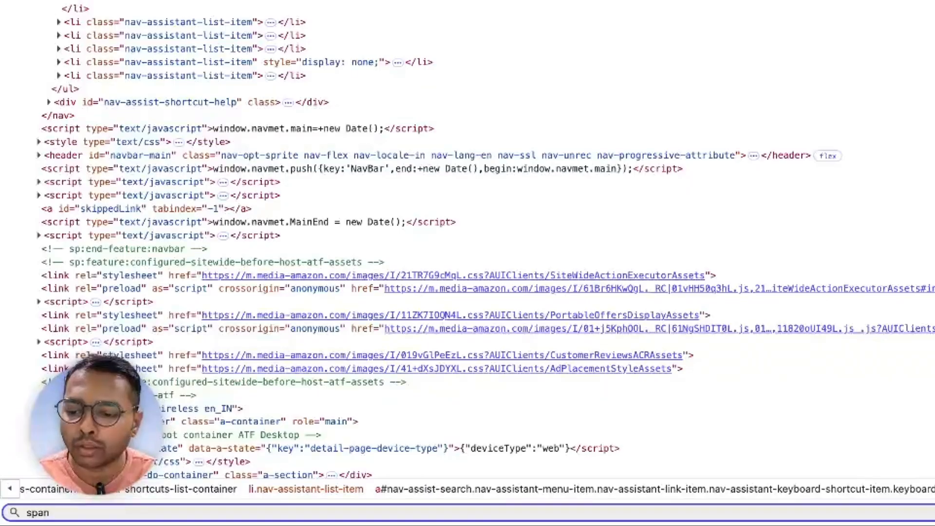
type("#")
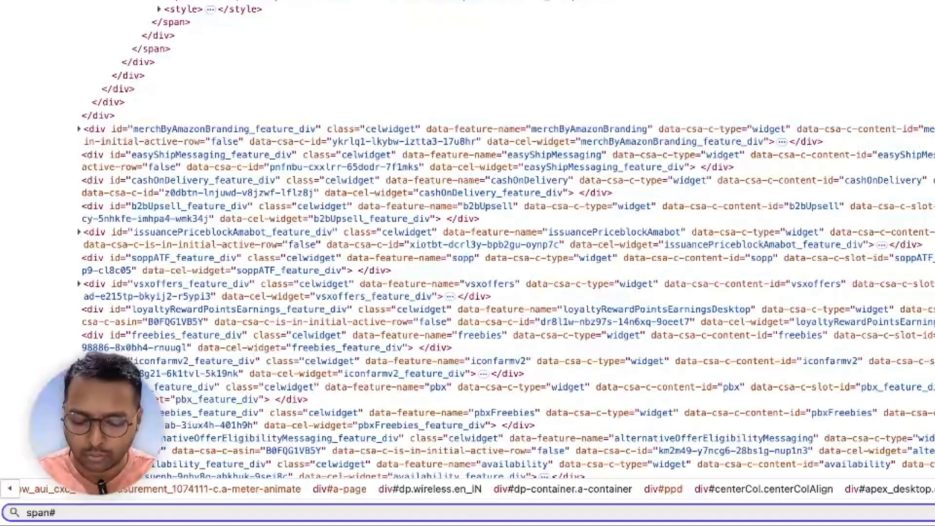
key("super+v")
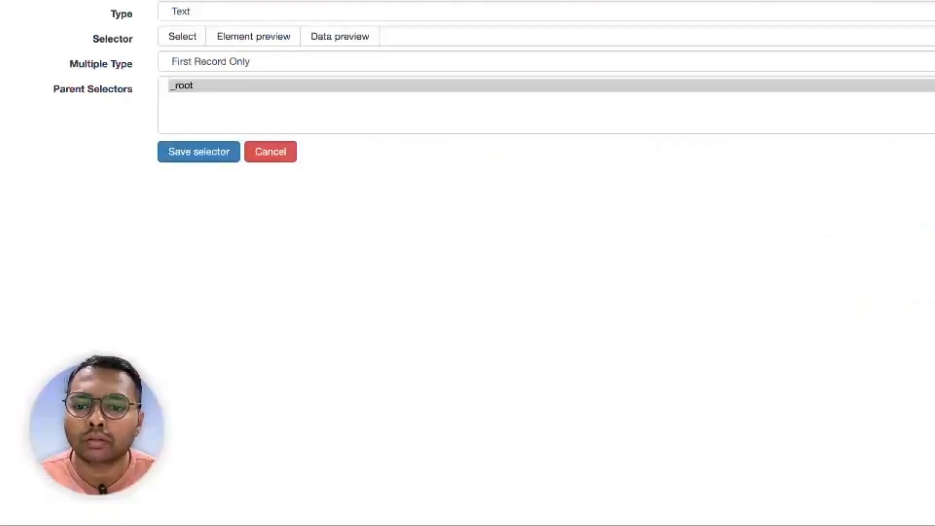
- Set span#productTitle as the selector, preview its data, name it title and save
left_click(538, 36)
type("span#productTitle")
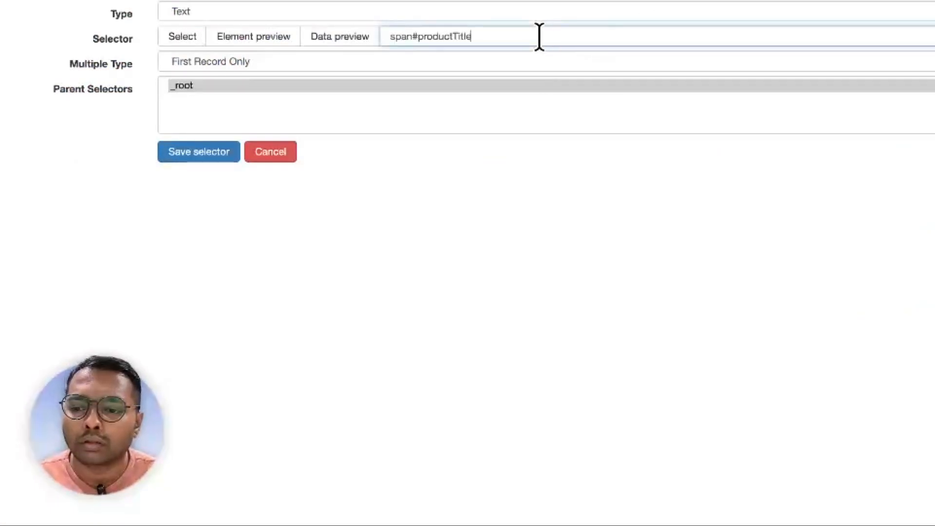
left_click(344, 39)
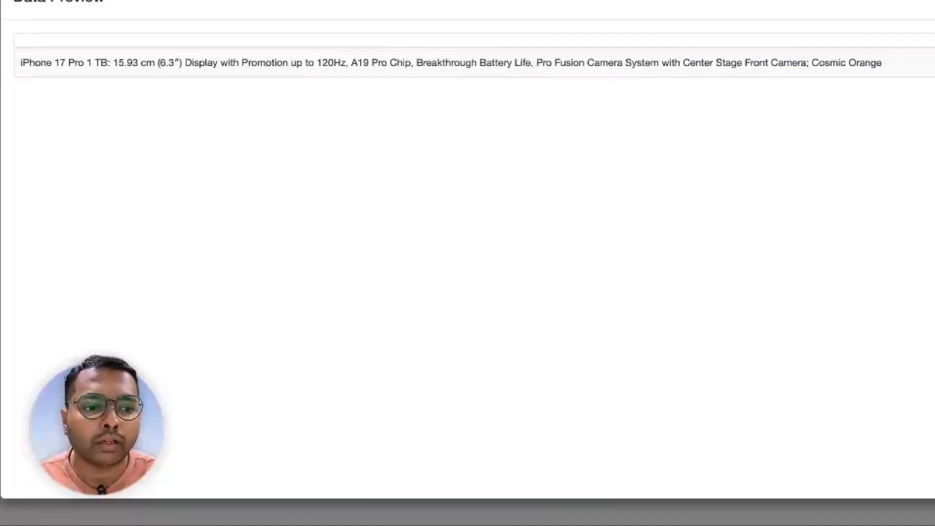
left_click(933, 2)
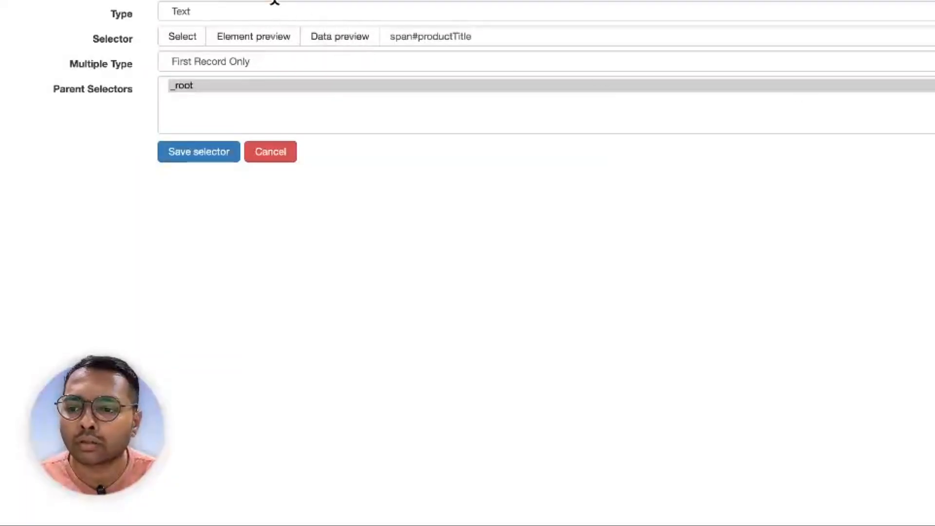
left_click(273, 197)
type("t")
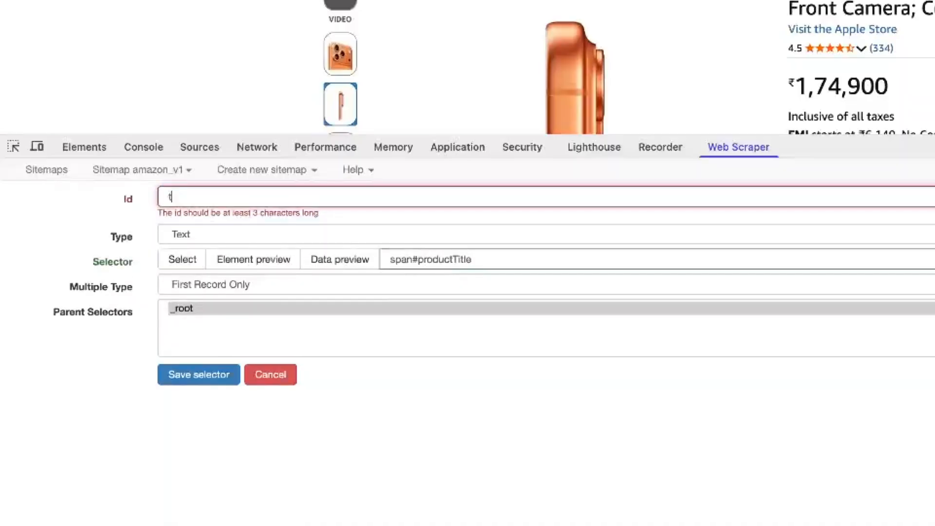
type("itle")
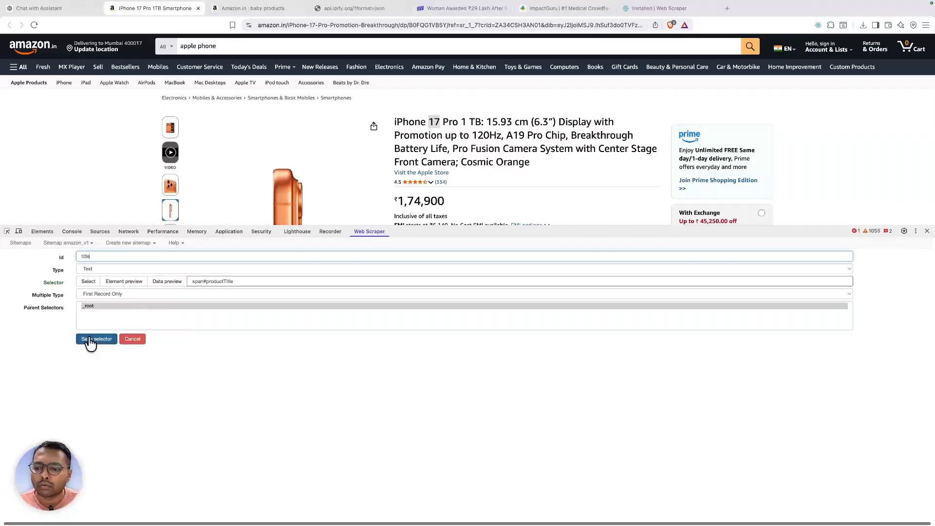
left_click(199, 362)
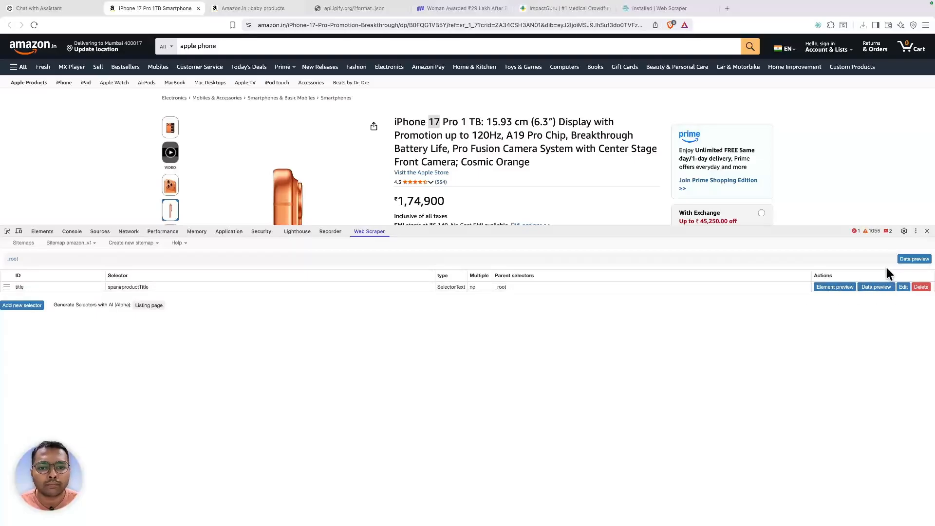
- Inspect the 4.5 star rating and search Elements for span.a-size-small.a-color-base, selecting the query
scroll(509, 179, "down", 1)
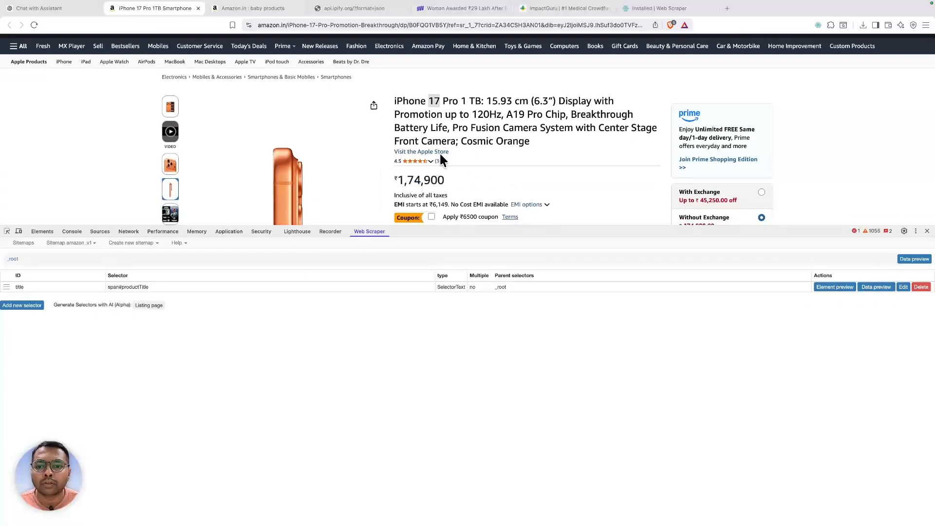
mouse_move(420, 165)
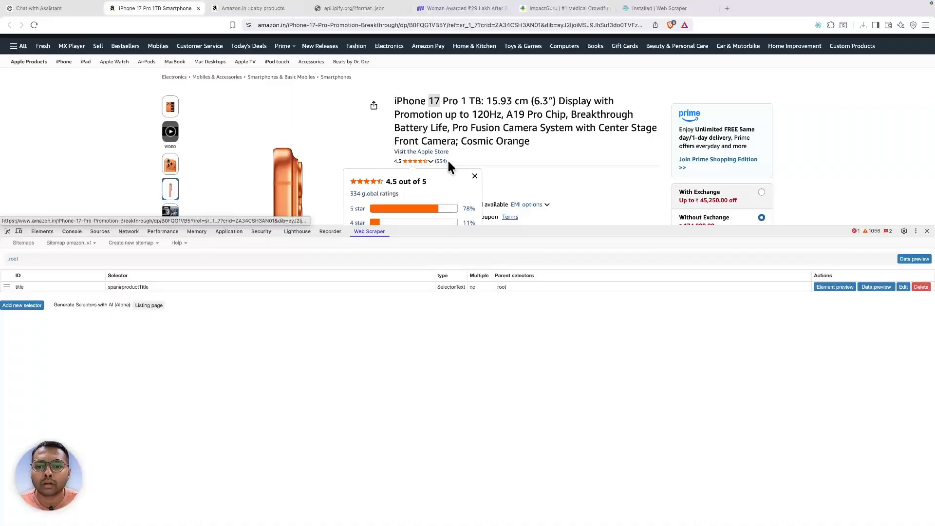
right_click(398, 162)
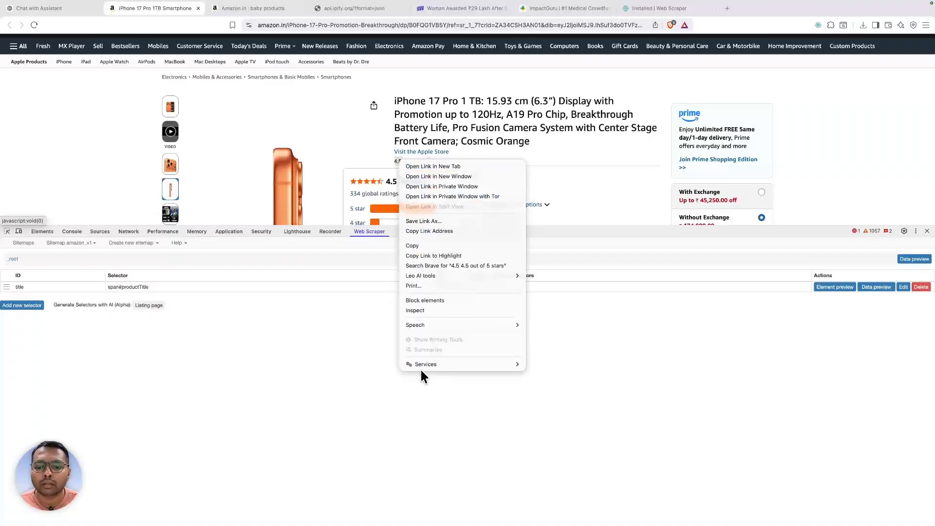
left_click(422, 310)
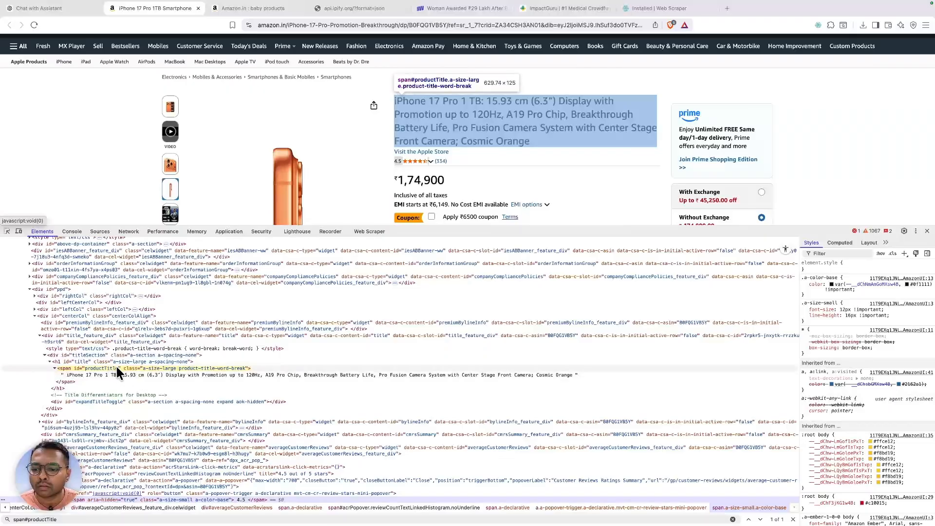
scroll(183, 453, "down", 2)
scroll(184, 459, "down", 2)
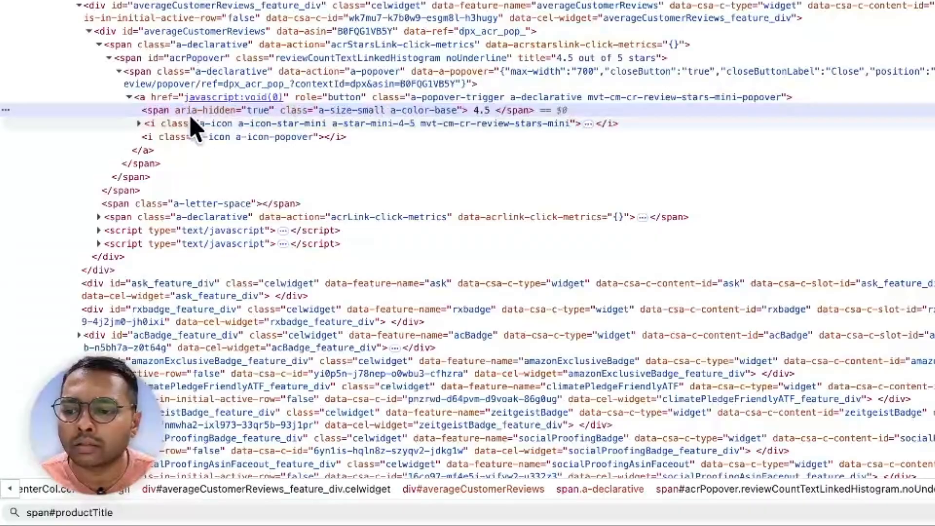
double_click(380, 111)
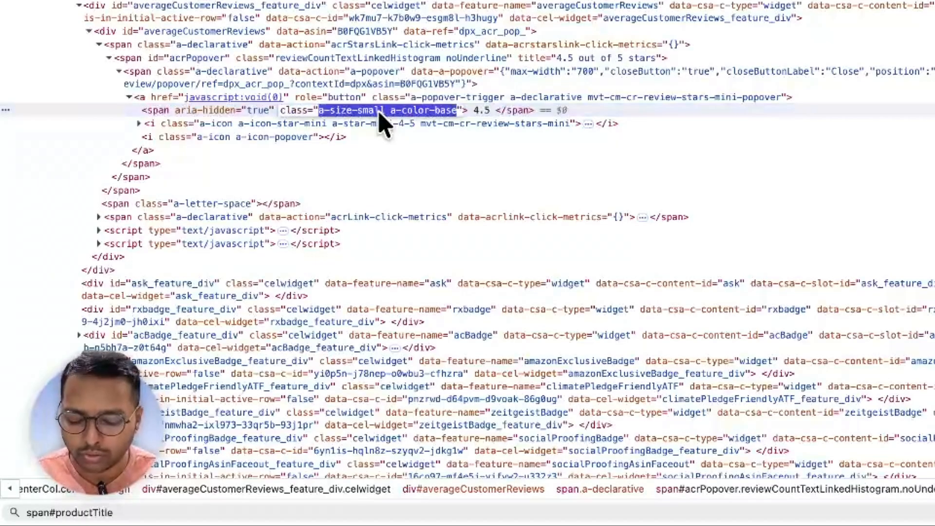
key("super+f")
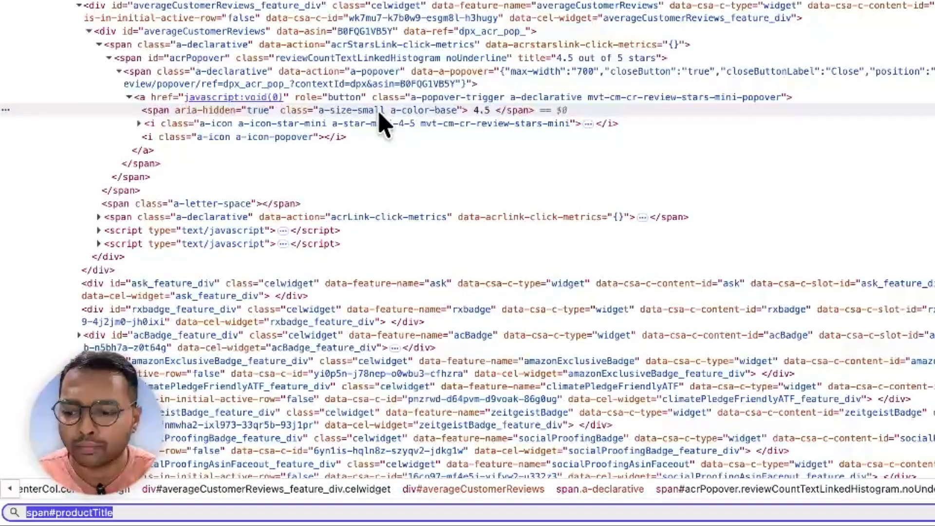
type("span.")
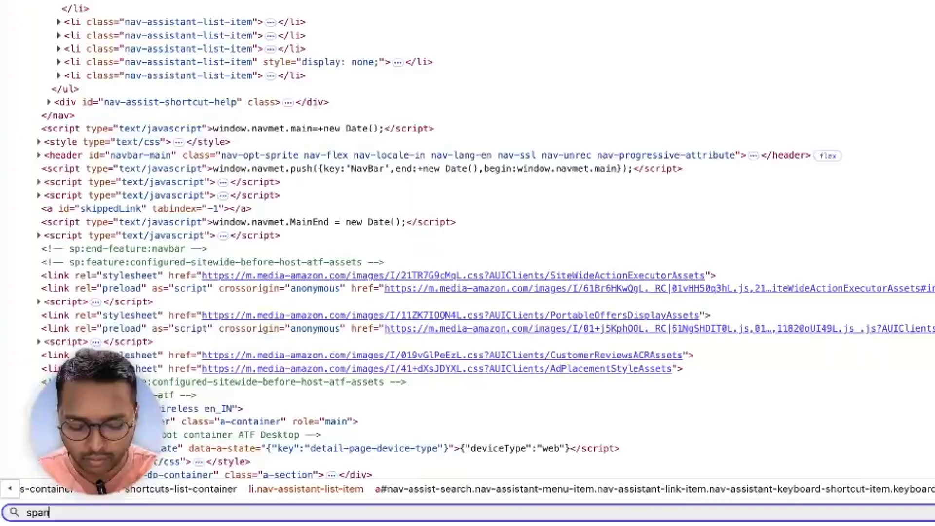
key("BackSpace")
type(".a-size-smalla-color-base")
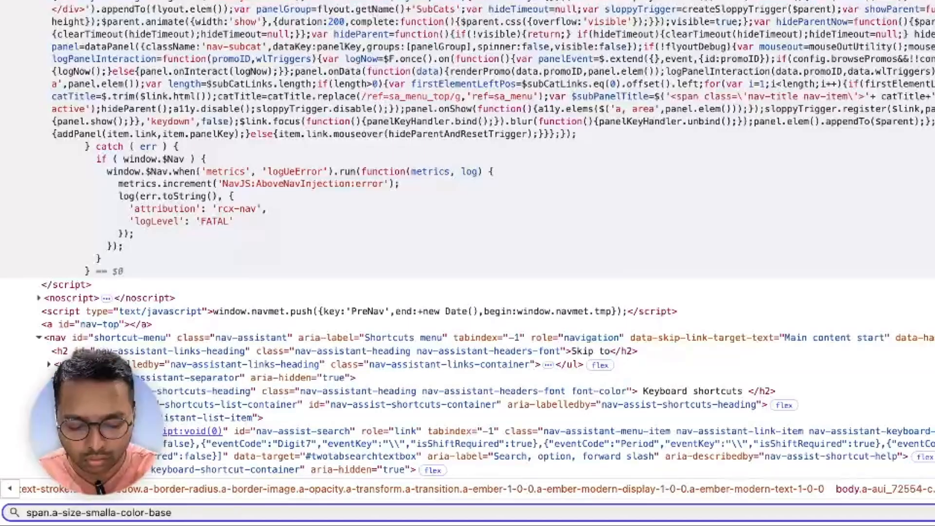
type(".")
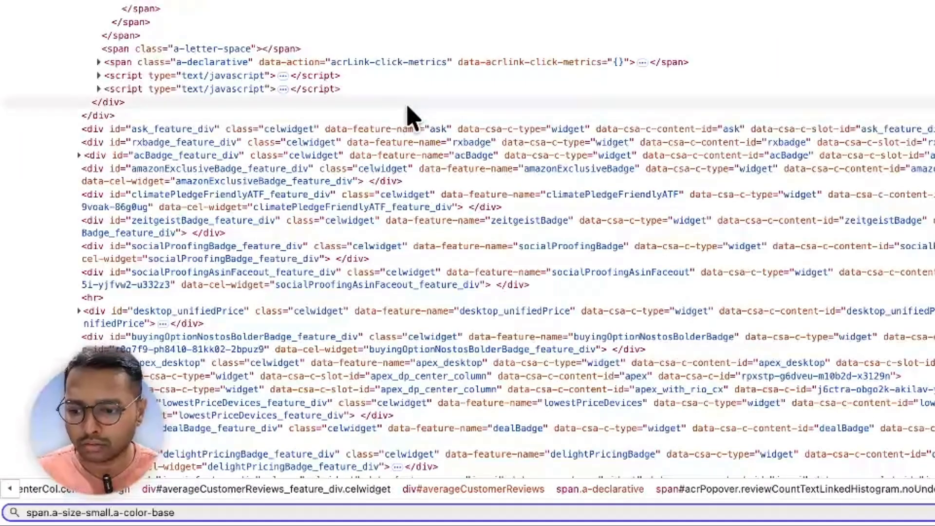
triple_click(204, 512)
key("ctrl+c")
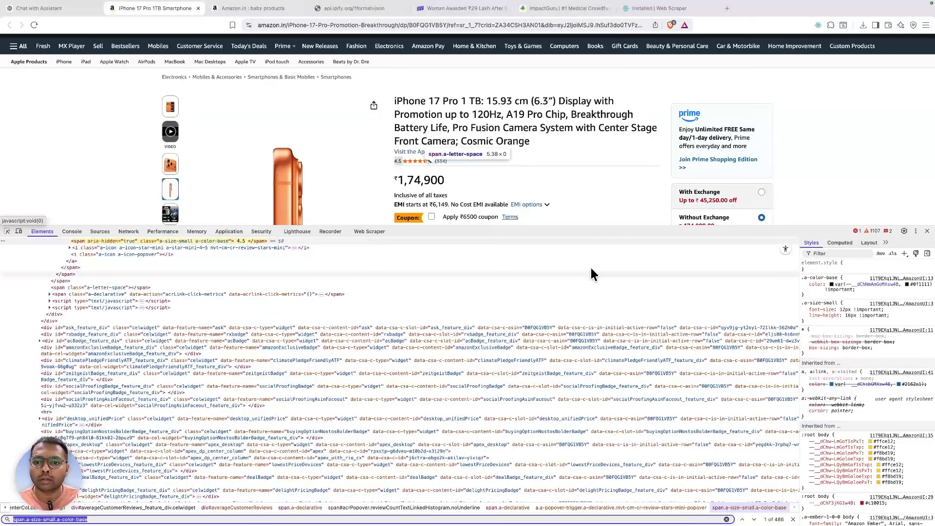
- Add a selector with span.a-size-small.a-color-base, preview the 4.5 rating, and set Id rating
left_click(373, 232)
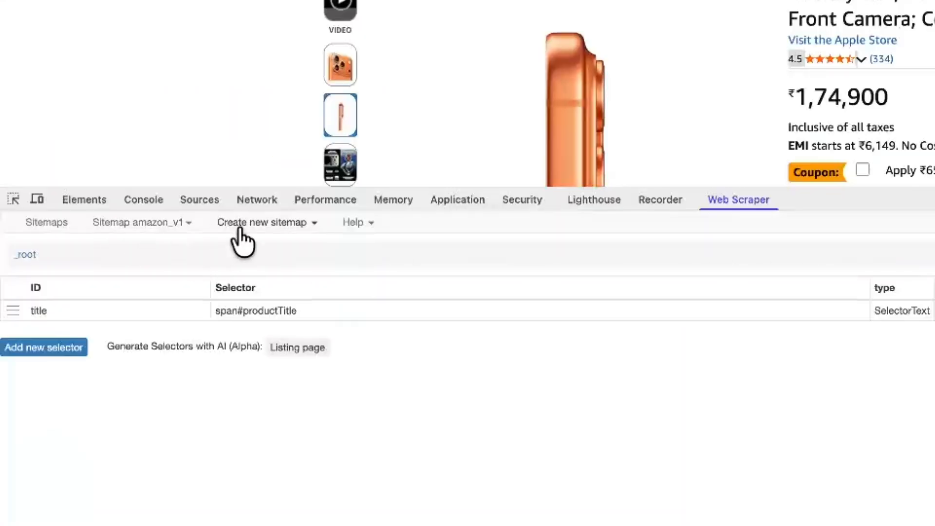
left_click(51, 353)
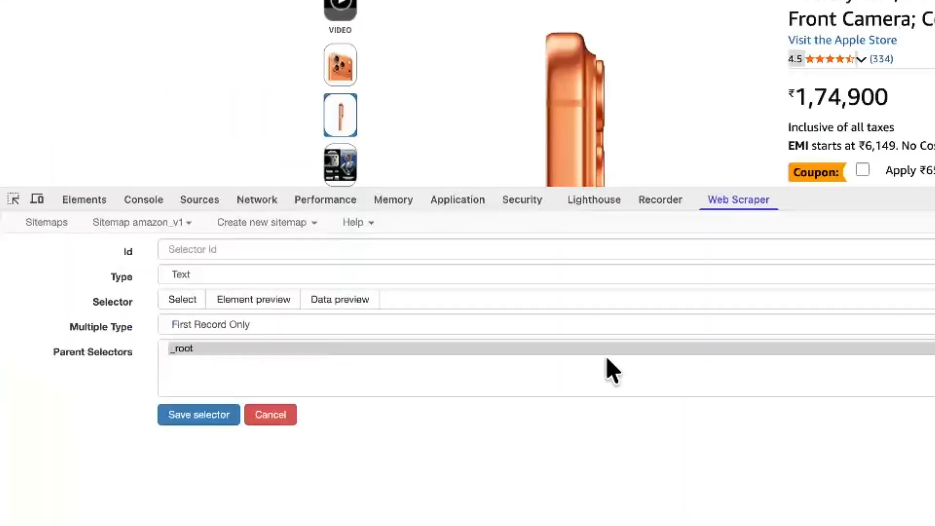
left_click(523, 294)
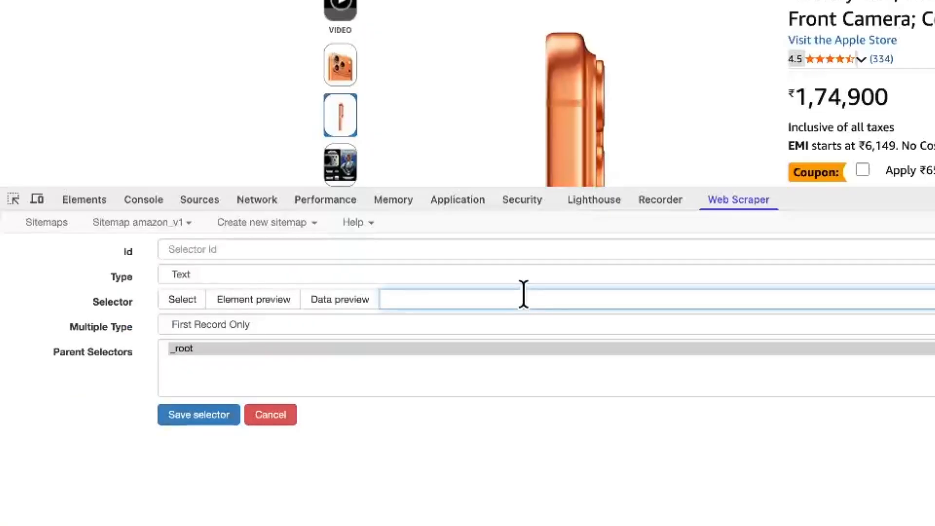
key("ctrl+v")
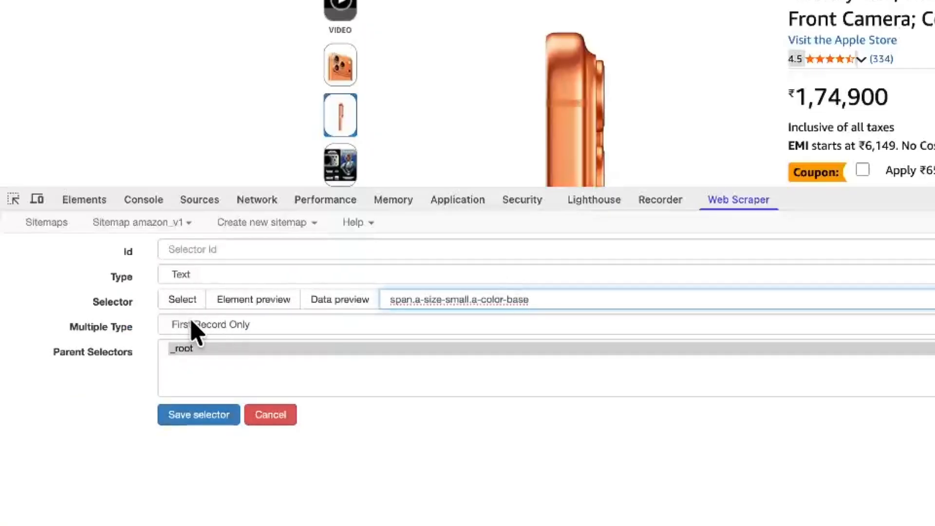
left_click(336, 300)
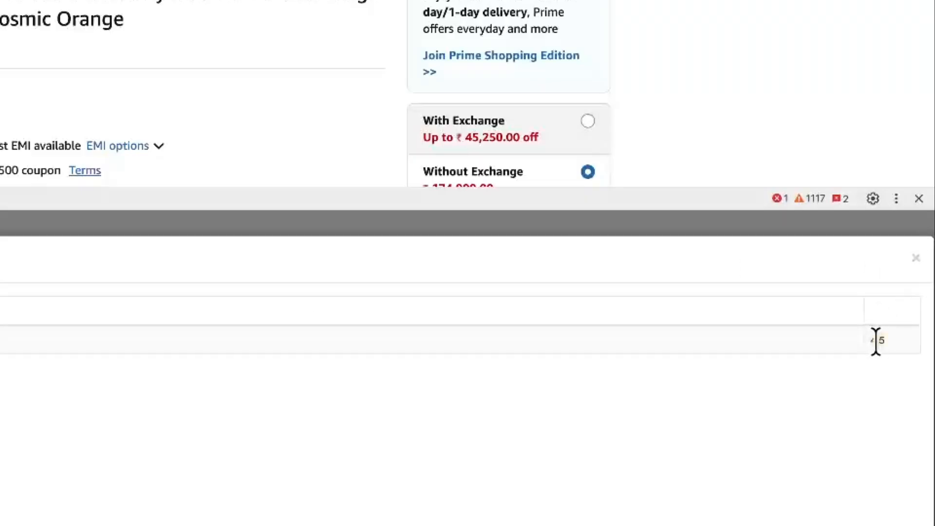
left_click(915, 257)
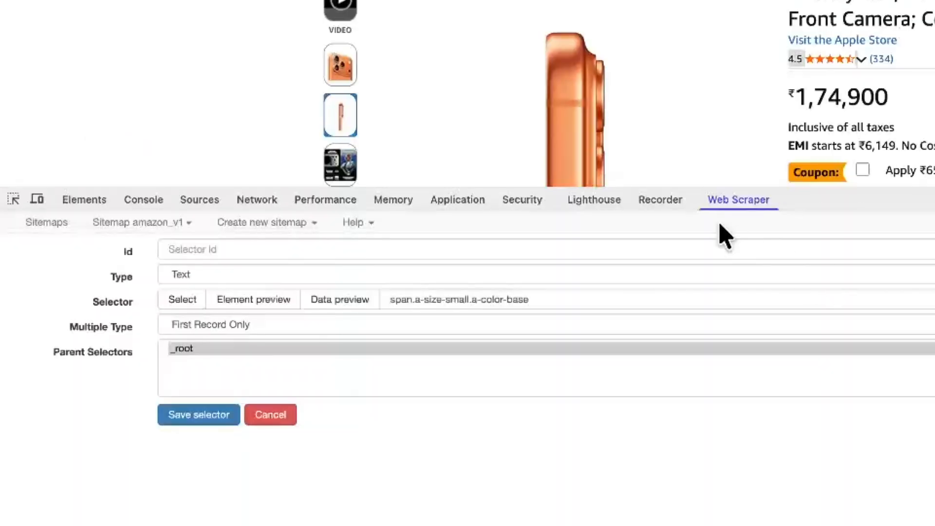
left_click(412, 241)
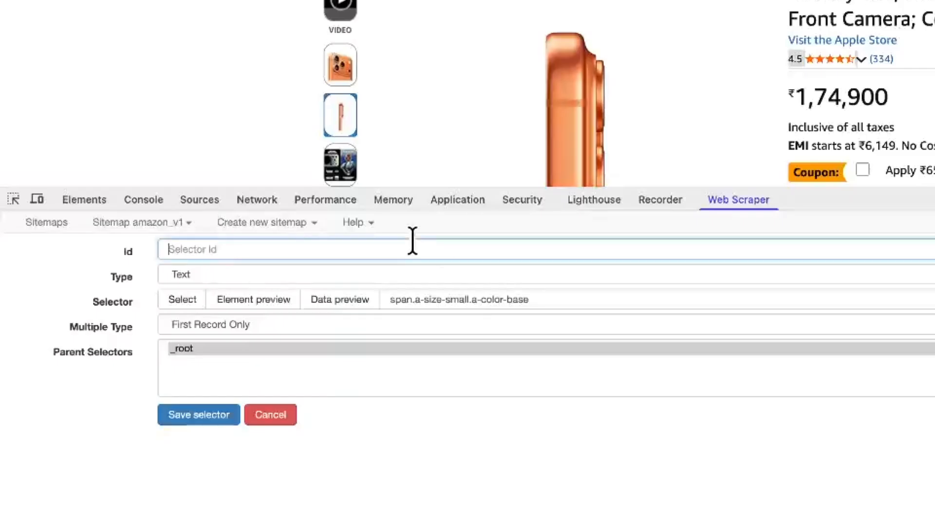
type("rating")
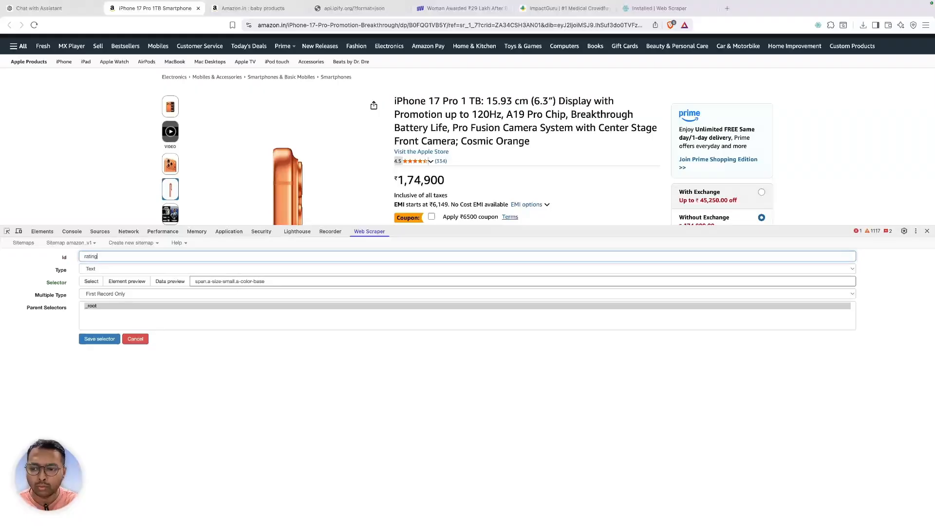
- Save the rating selector and inspect the (334) review-count link
left_click(99, 339)
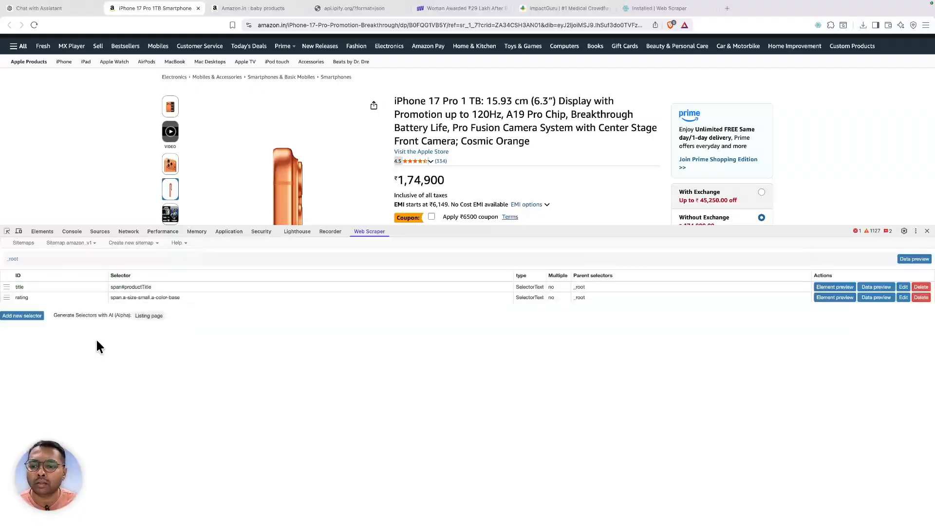
right_click(439, 161)
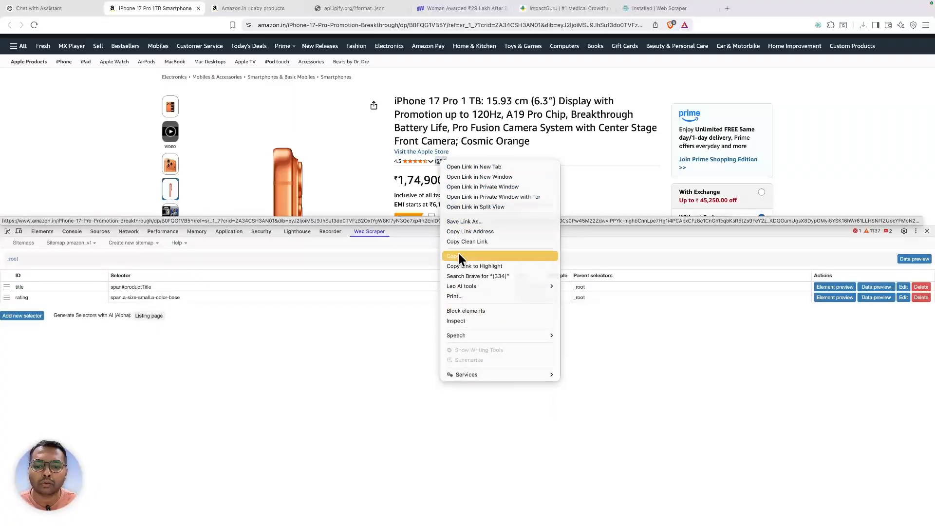
left_click(463, 320)
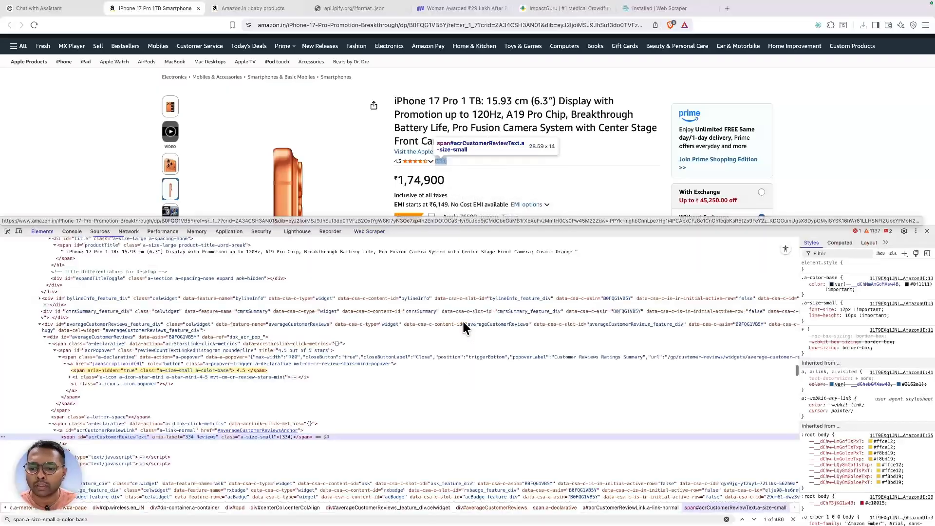
- Copy the acrCustomerReviewText id and search Elements for span#acrCustomerReviewText
scroll(276, 436, "down", 3)
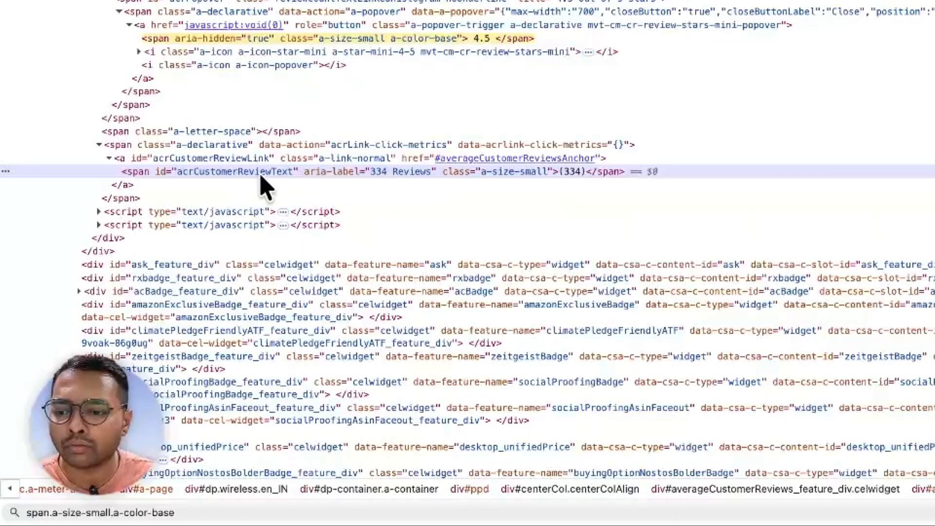
double_click(234, 171)
key("super+c")
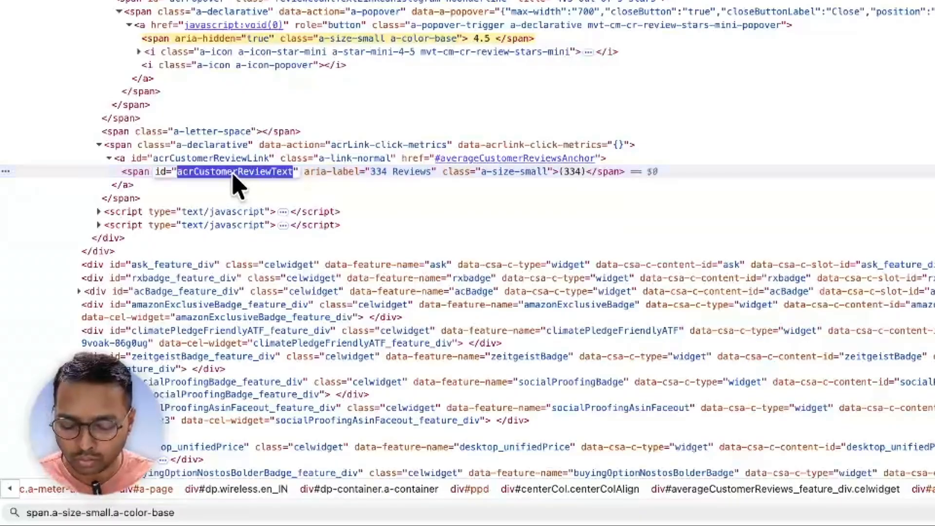
key("super+f")
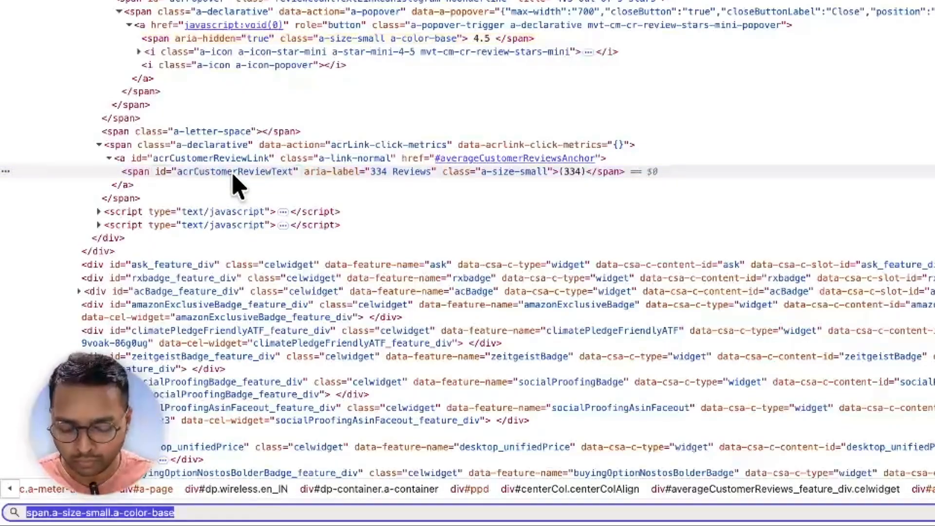
type("span")
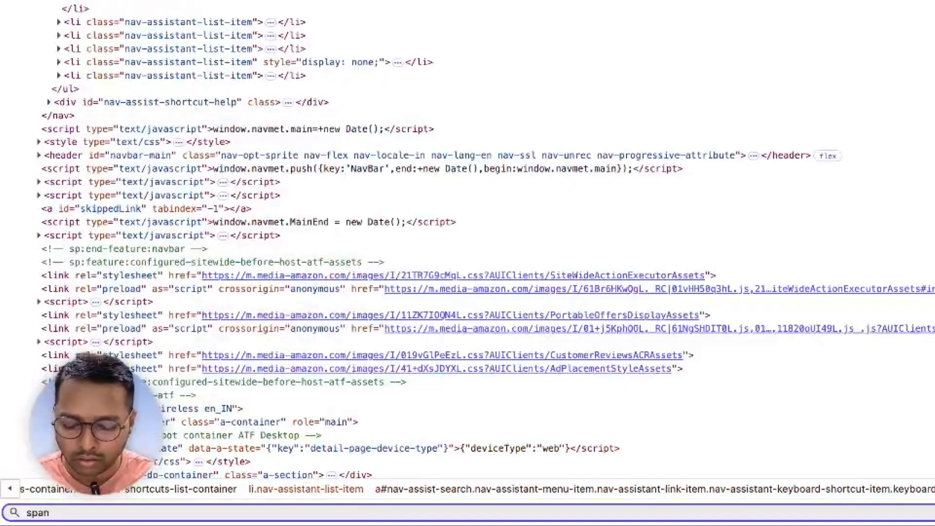
type("#")
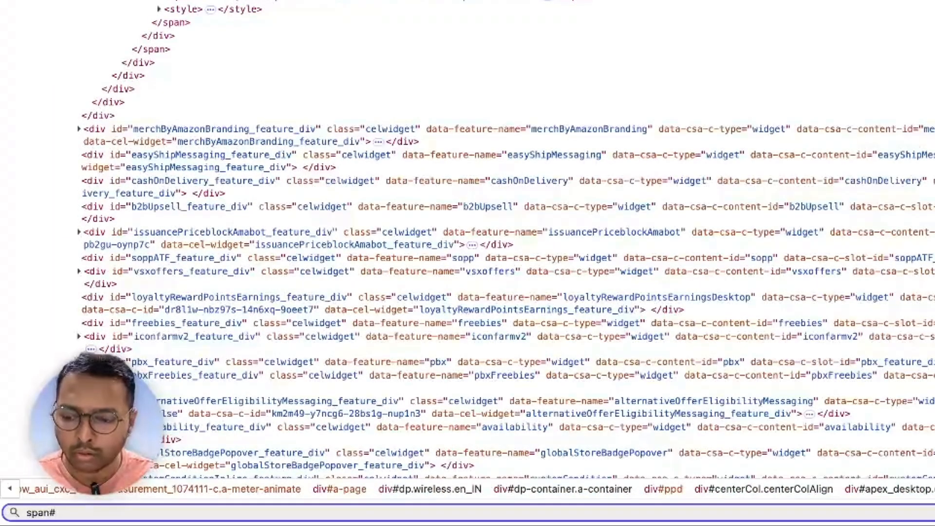
key("super+v")
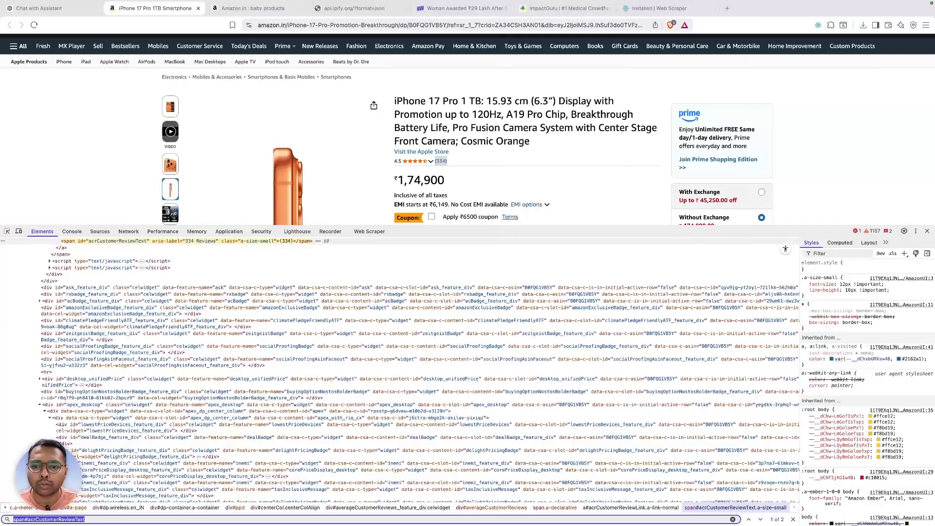
- Add and save a reviews selector using span#acrCustomerReviewText after previewing its data
left_click(361, 233)
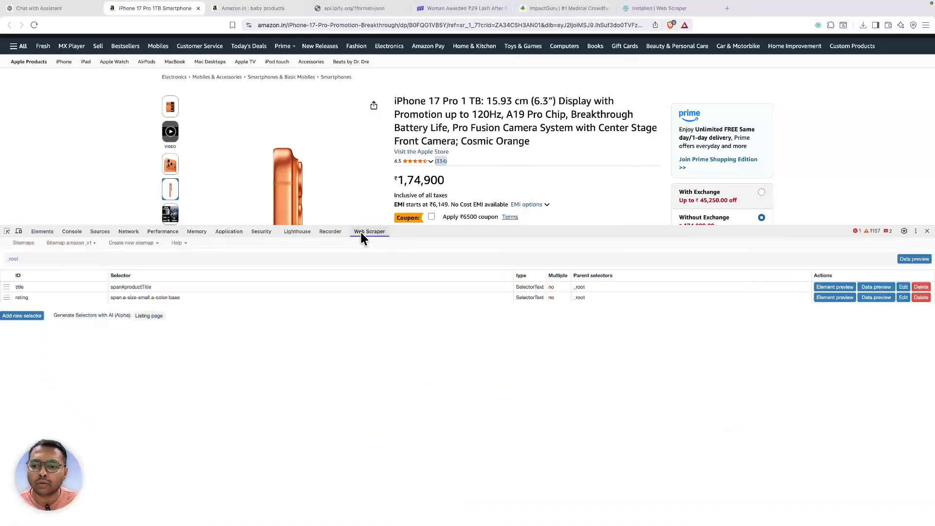
left_click(30, 317)
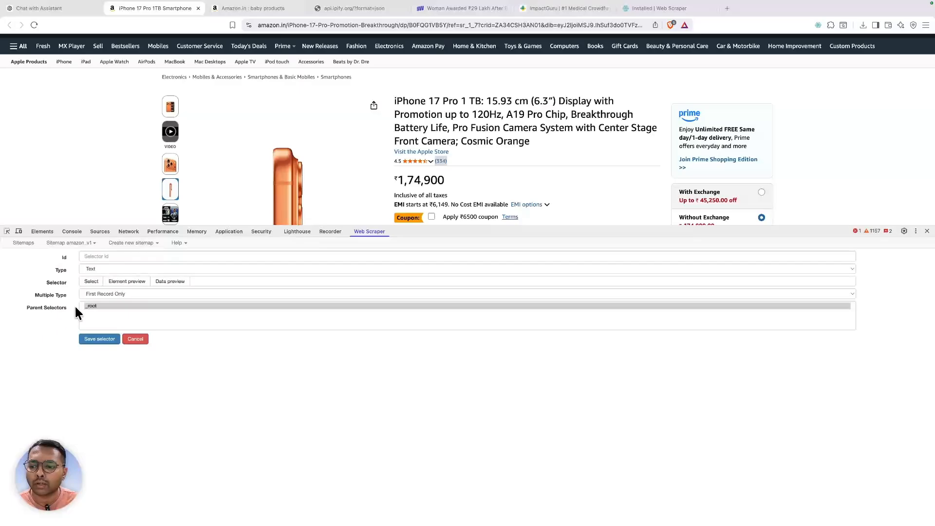
left_click(273, 281)
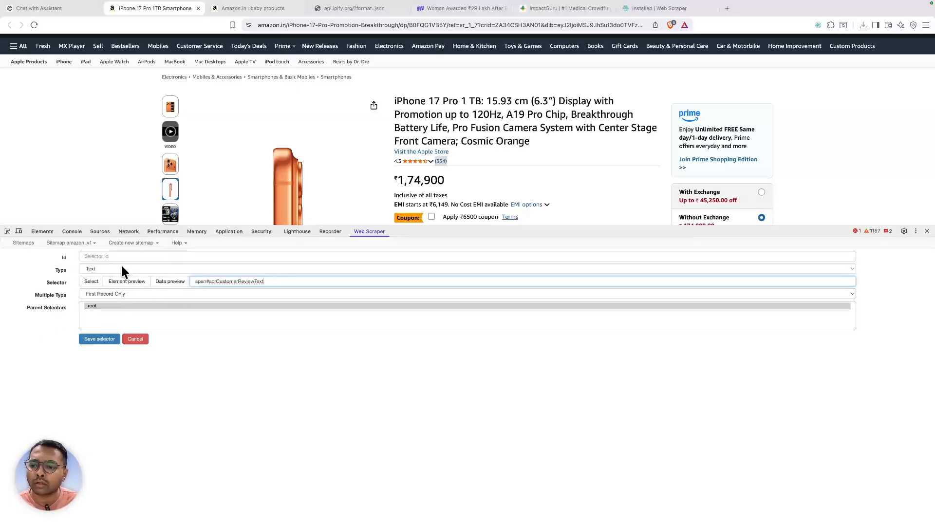
left_click(181, 283)
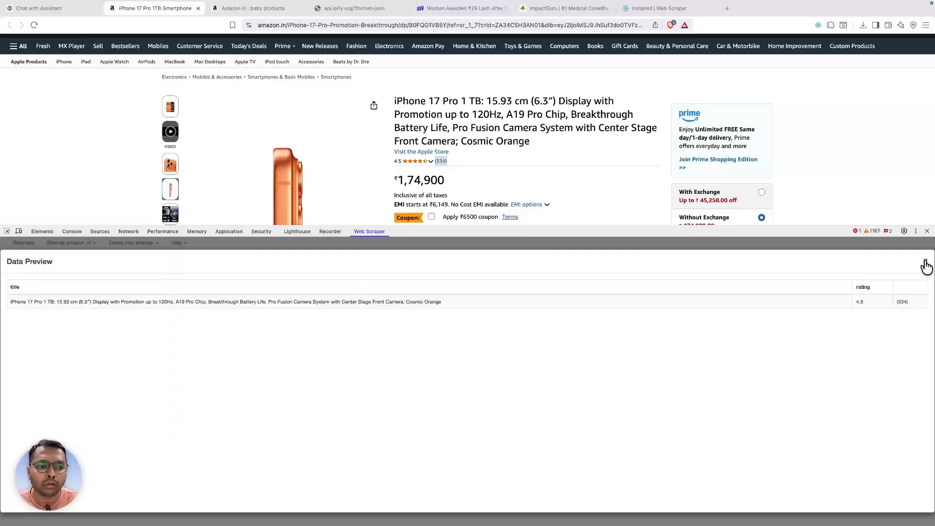
left_click(925, 264)
left_click(202, 257)
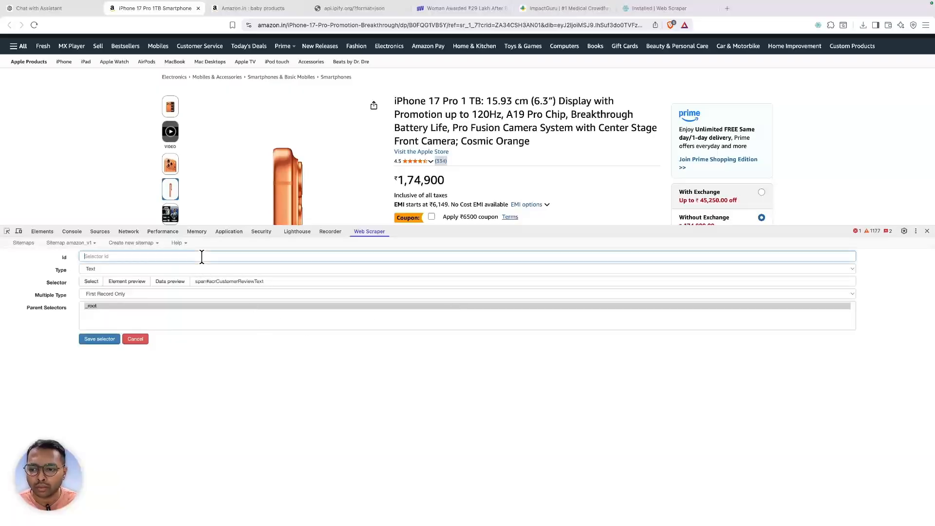
type("reviews")
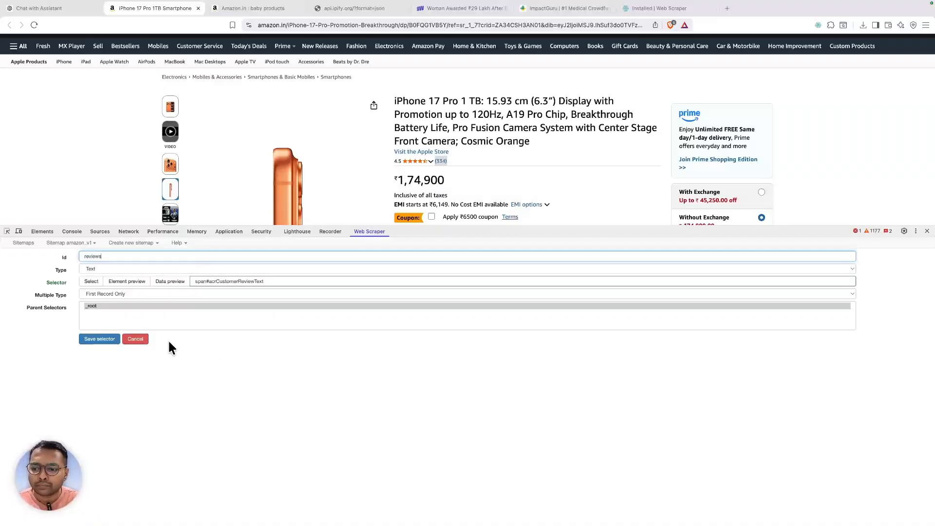
left_click(93, 339)
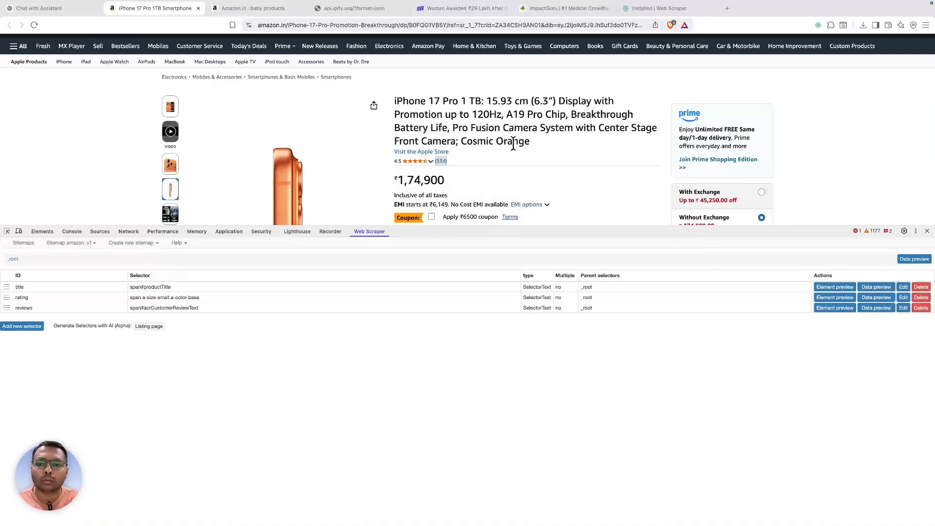
- Inspect the 1,74,900 price and search Elements for span.a-price-whole, selecting the query
scroll(513, 144, "down", 1)
right_click(423, 157)
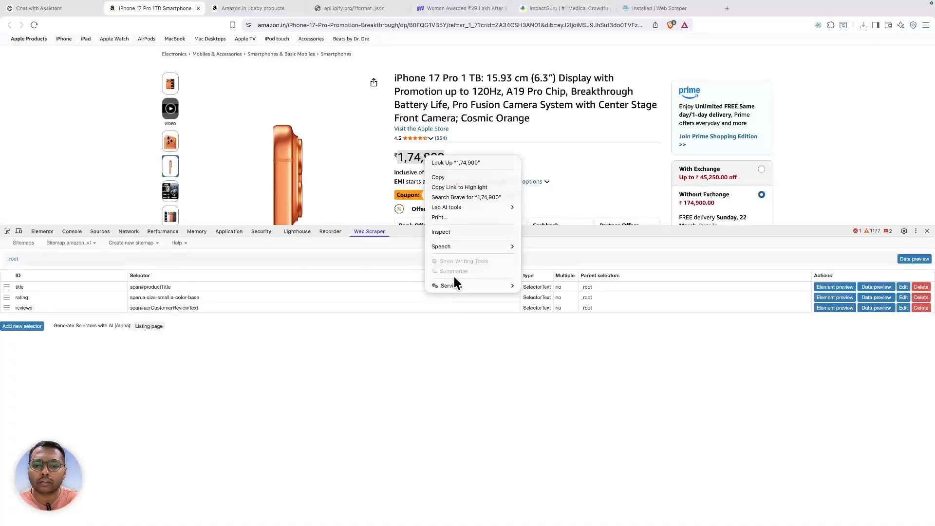
left_click(446, 232)
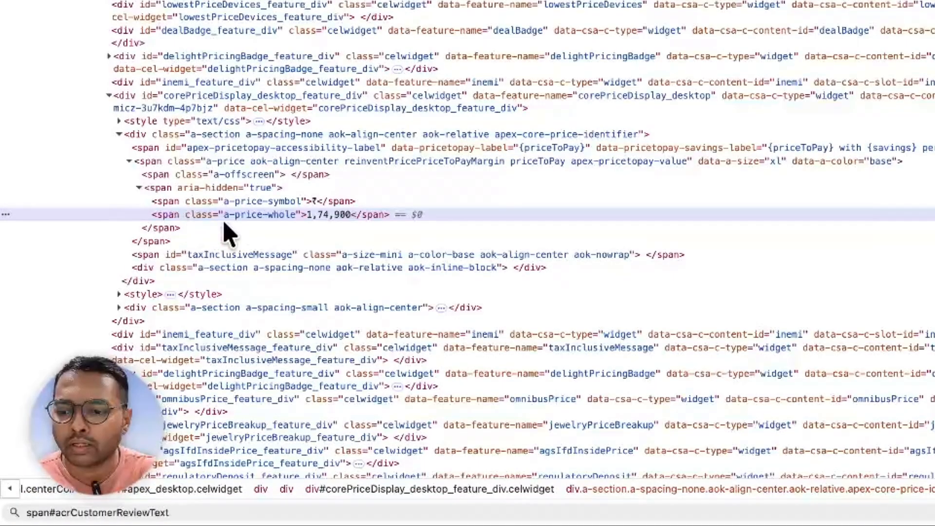
double_click(272, 217)
key("super+c")
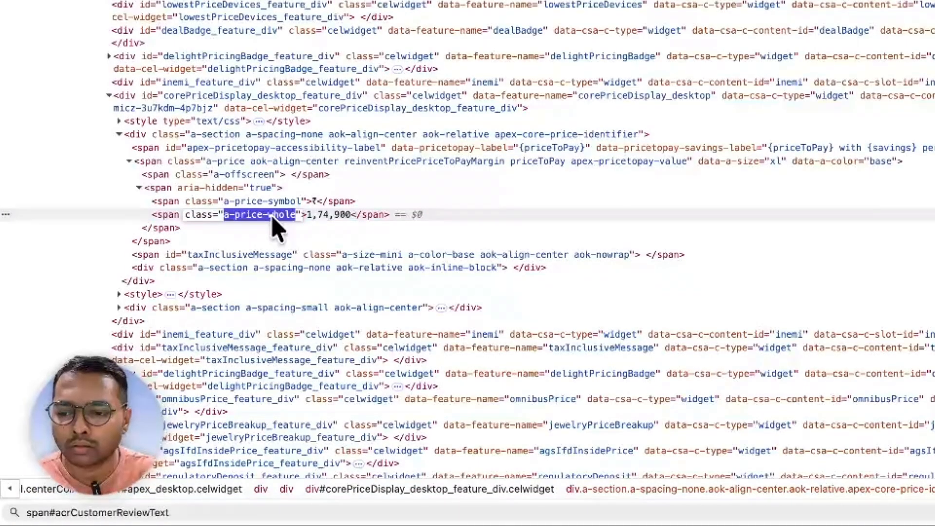
key("super+f")
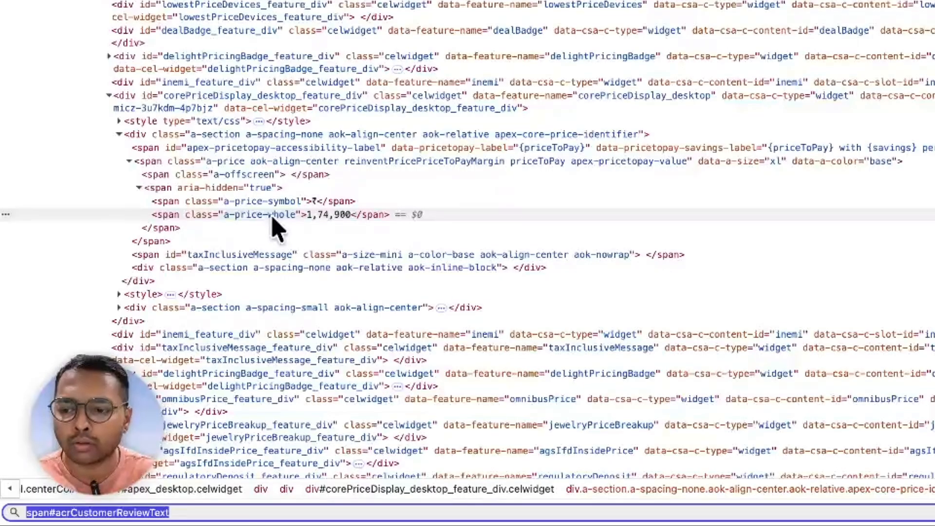
type("sp")
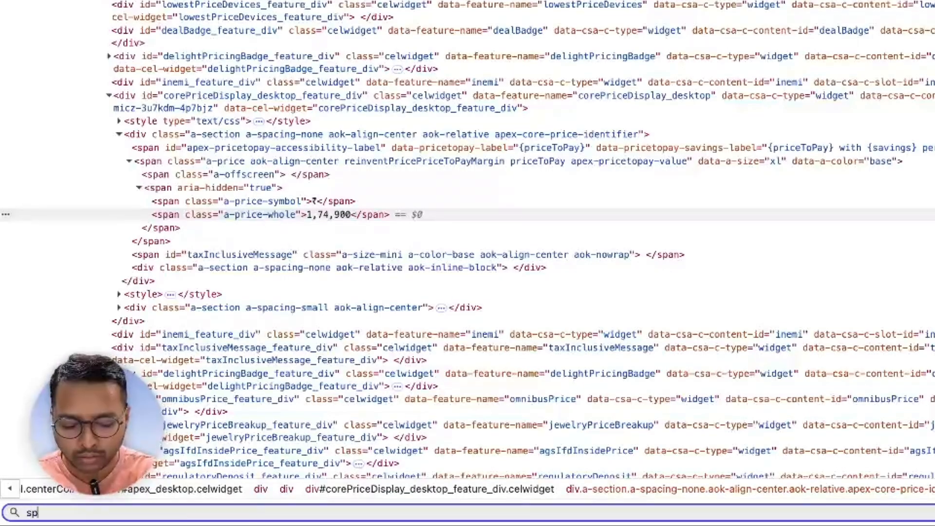
type("an.")
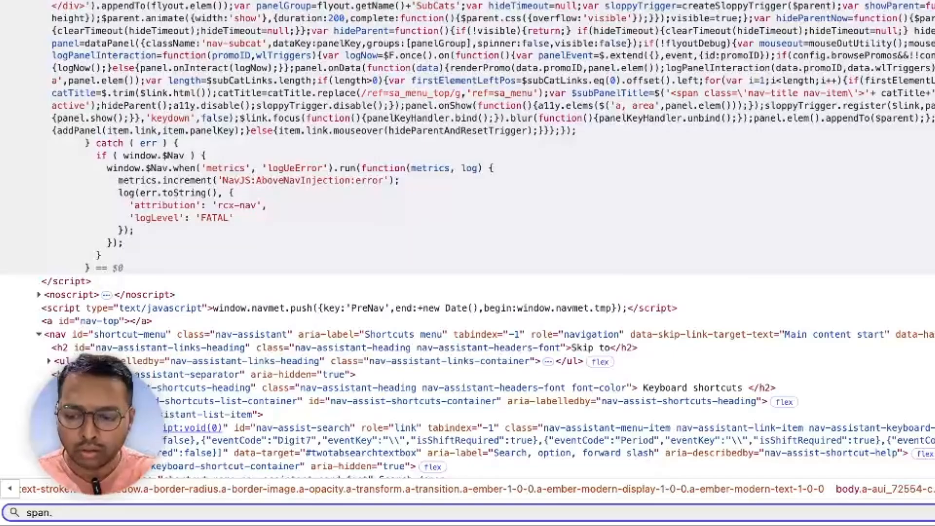
key("super+v")
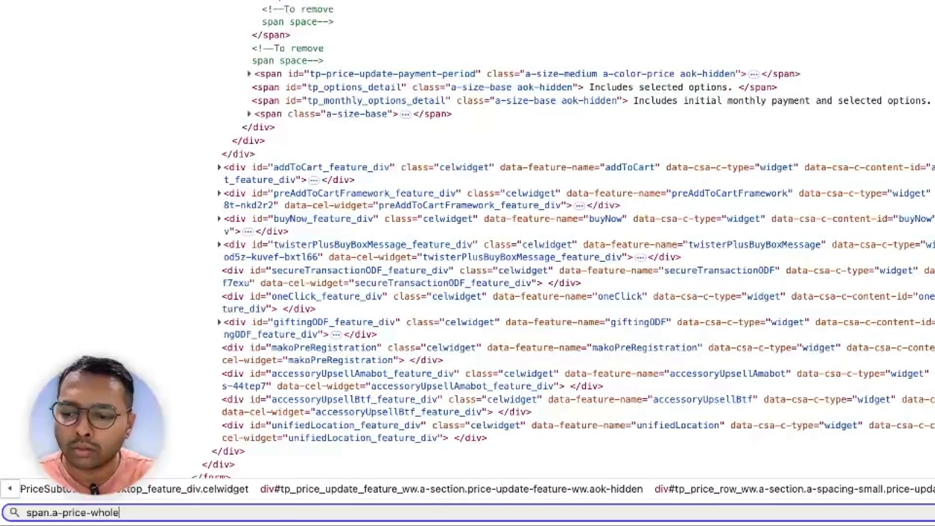
key("Return")
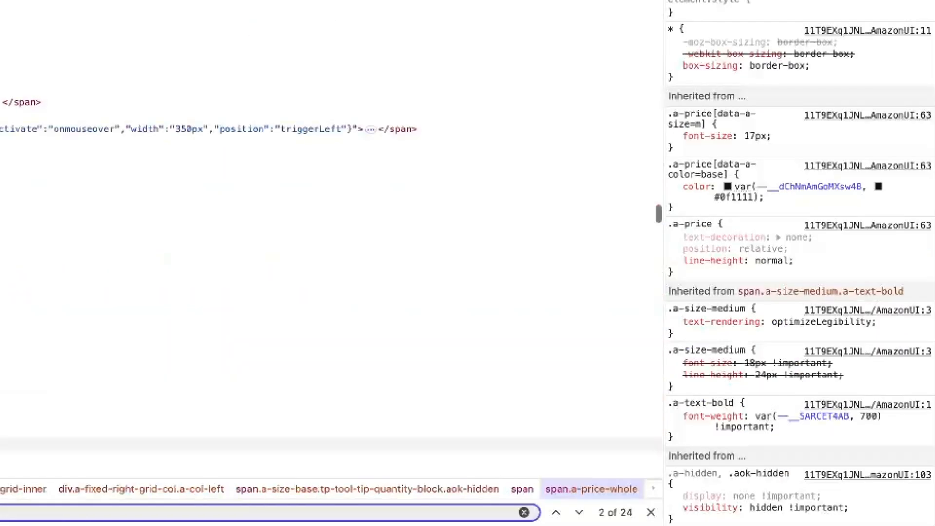
key("shift+Return")
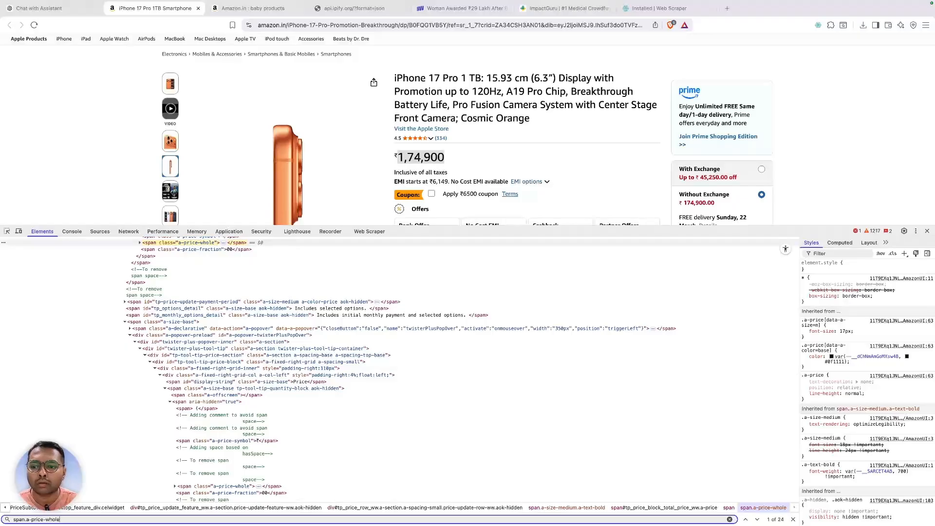
scroll(138, 375, "up", 1)
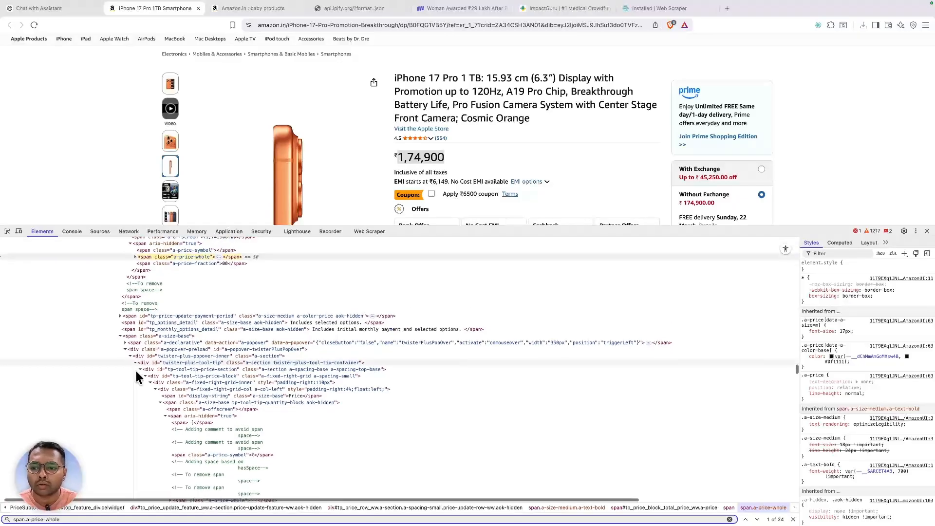
left_click(135, 262)
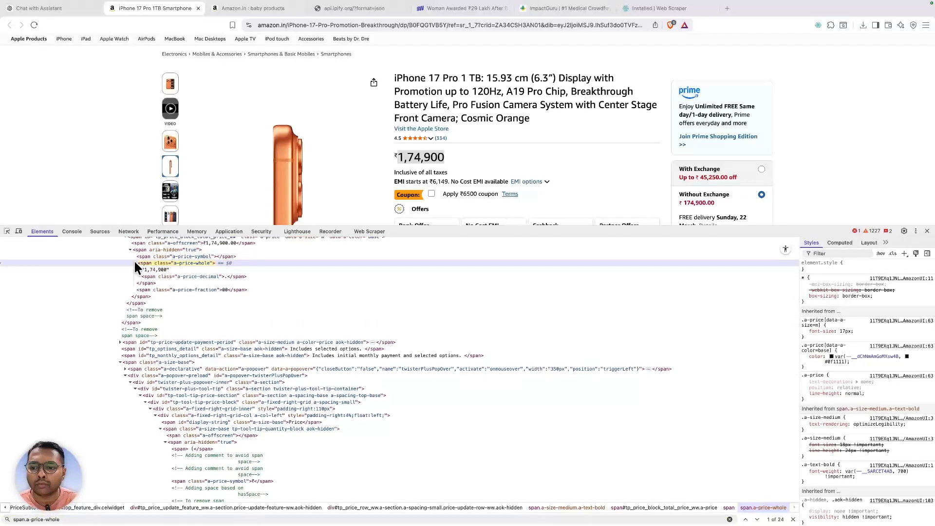
triple_click(141, 519)
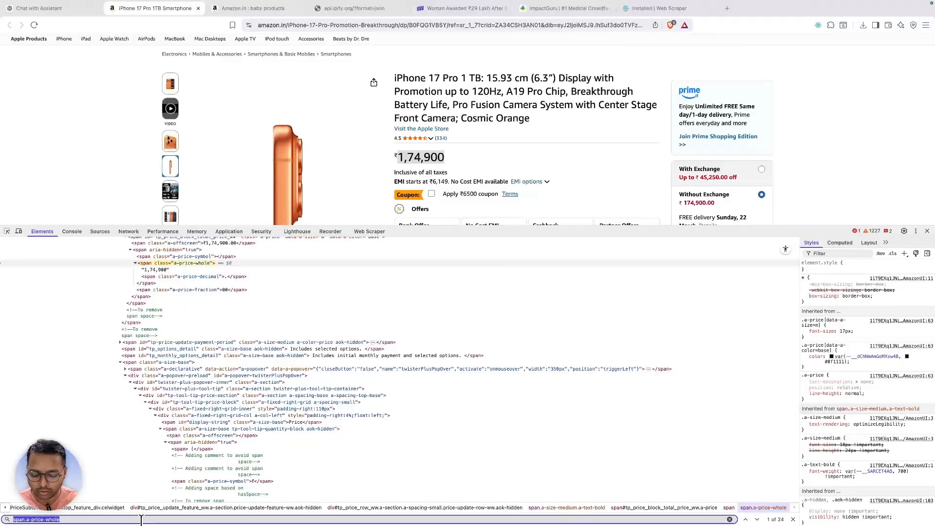
- Add and save a product_price selector using span.a-price-whole after previewing its data
left_click(372, 232)
left_click(37, 326)
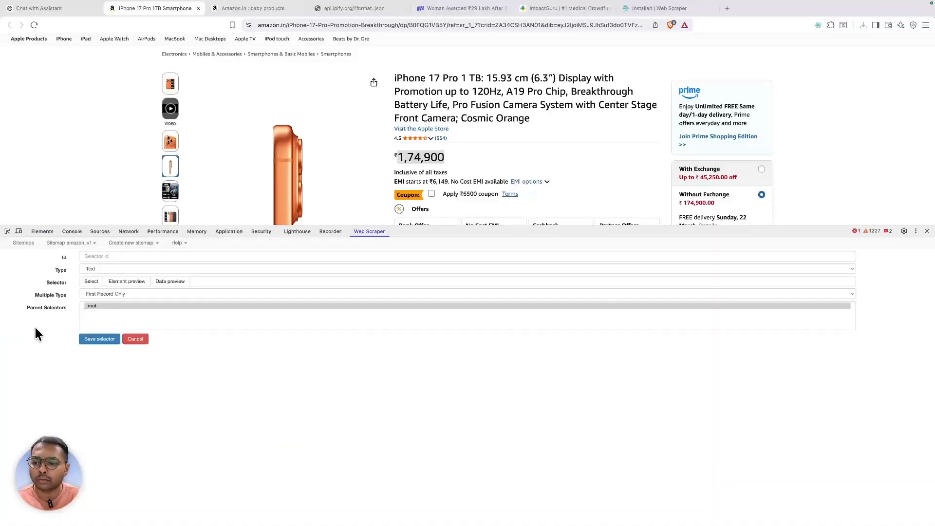
left_click(228, 280)
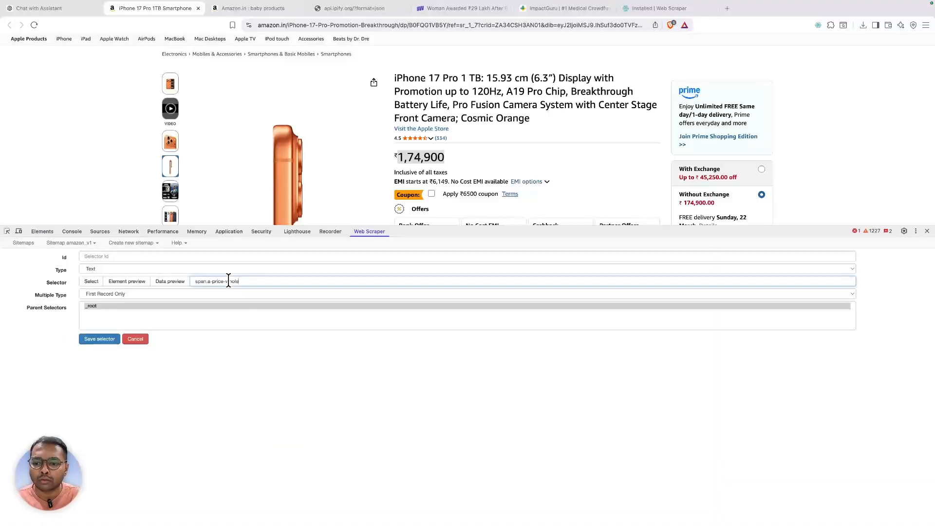
left_click(169, 282)
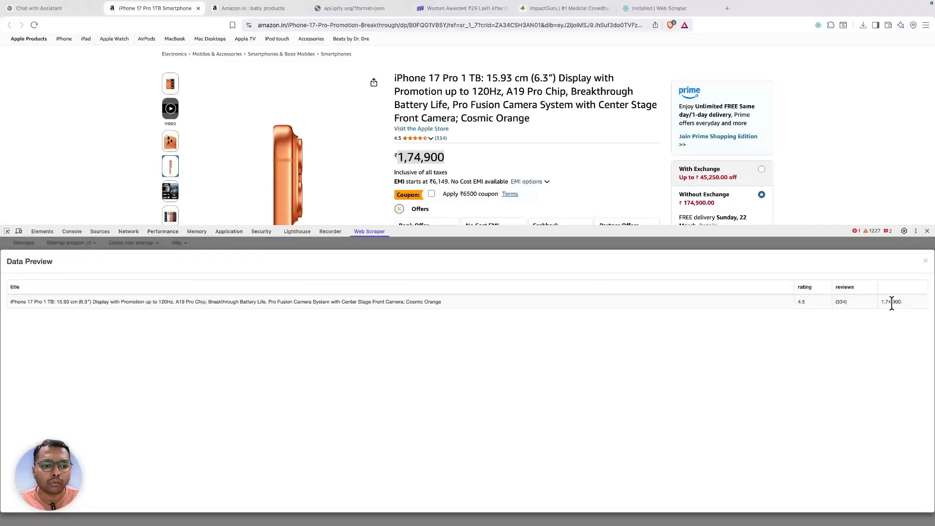
left_click(927, 263)
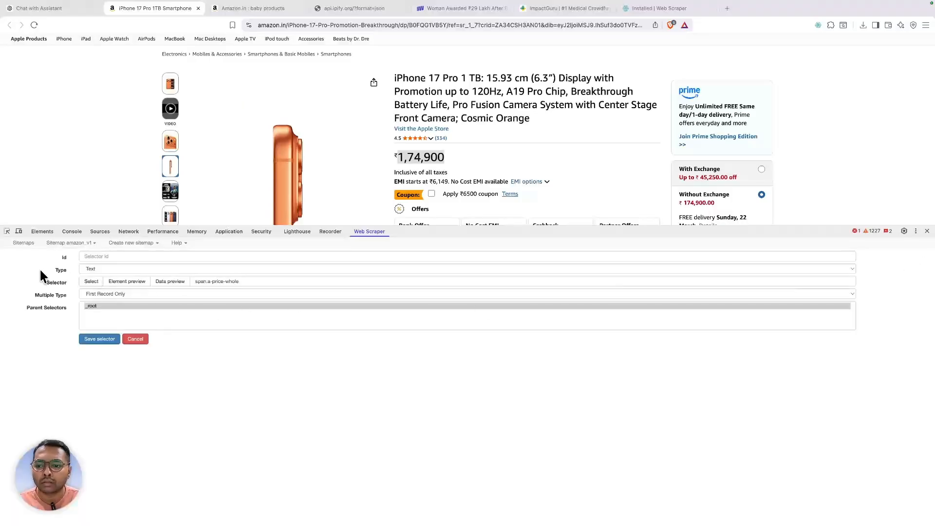
left_click(116, 257)
type("product_price")
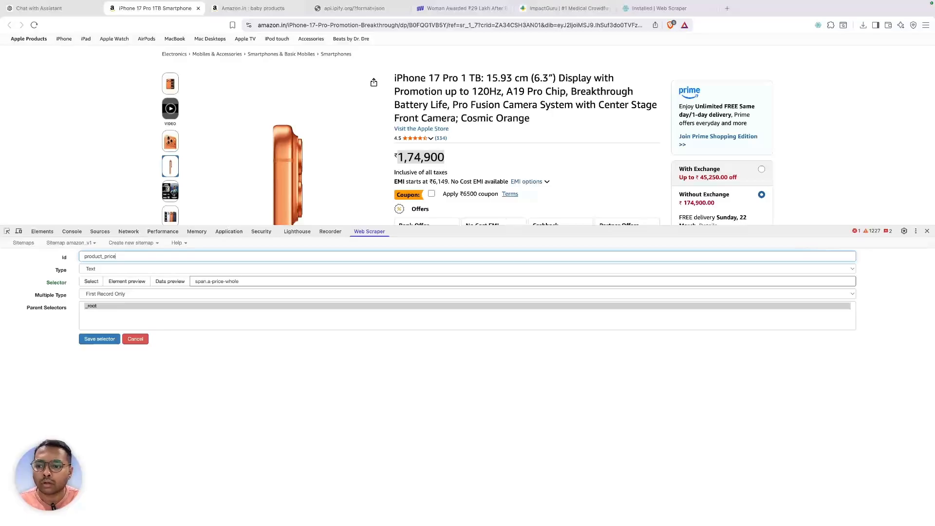
left_click(100, 338)
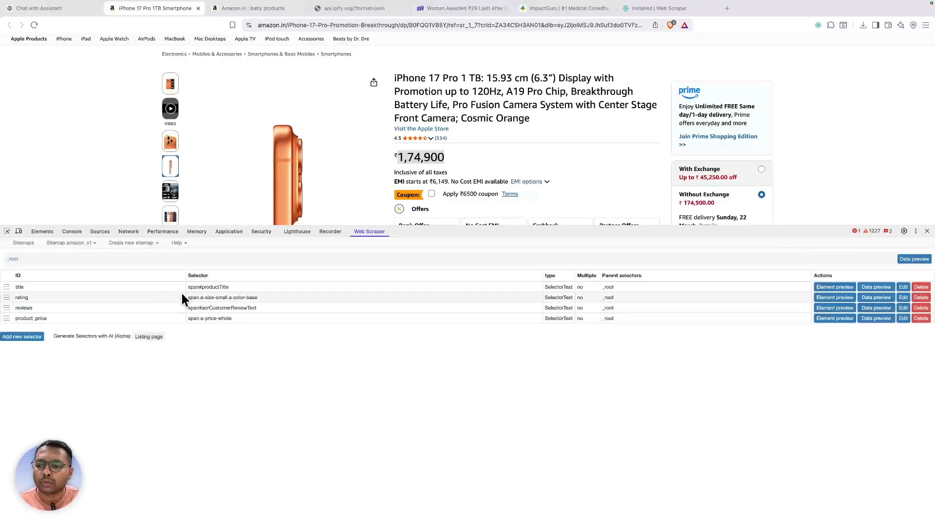
- Scroll down to the About this item bullets and bring up their context menu
scroll(395, 196, "down", 4)
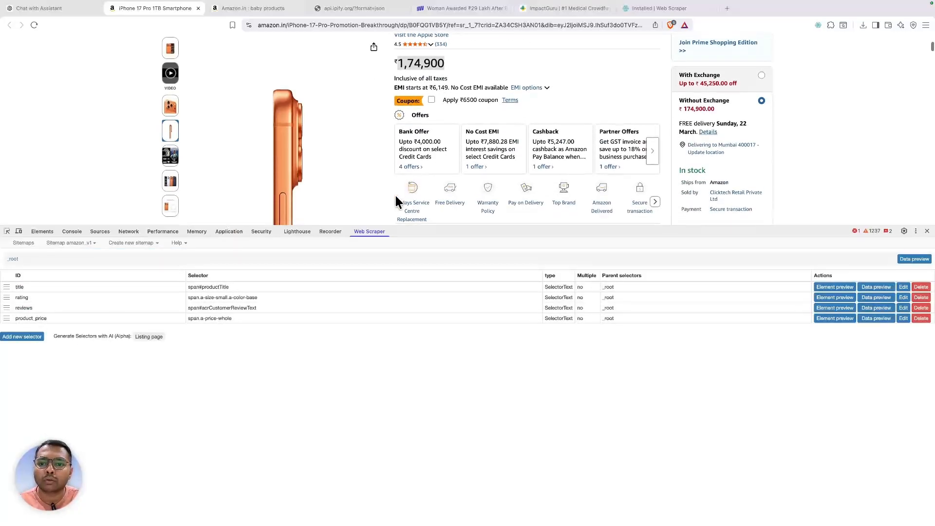
scroll(395, 194, "up", 5)
scroll(394, 197, "down", 3)
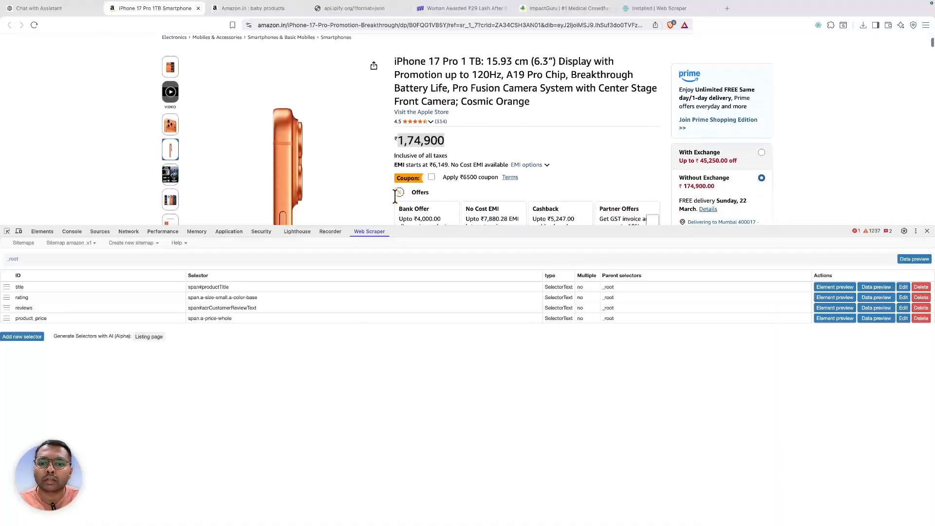
scroll(393, 197, "down", 10)
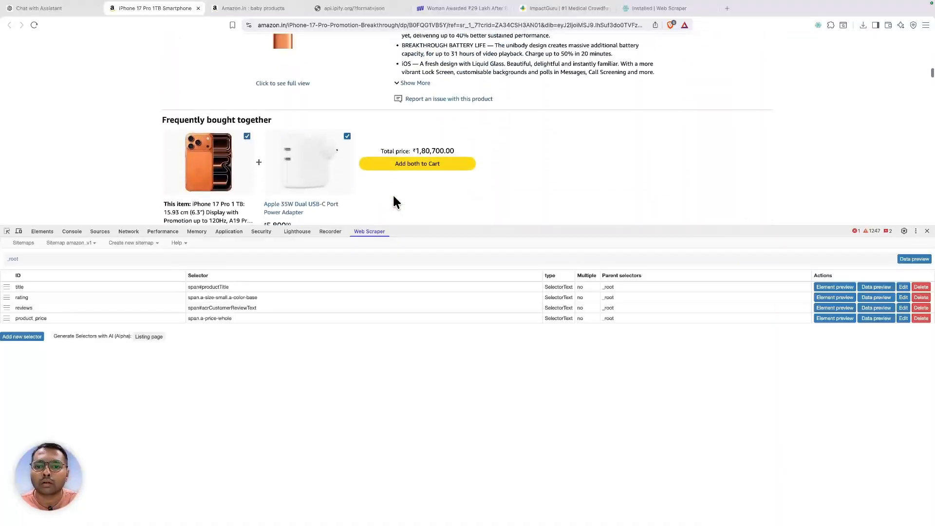
scroll(393, 199, "up", 8)
scroll(394, 201, "down", 5)
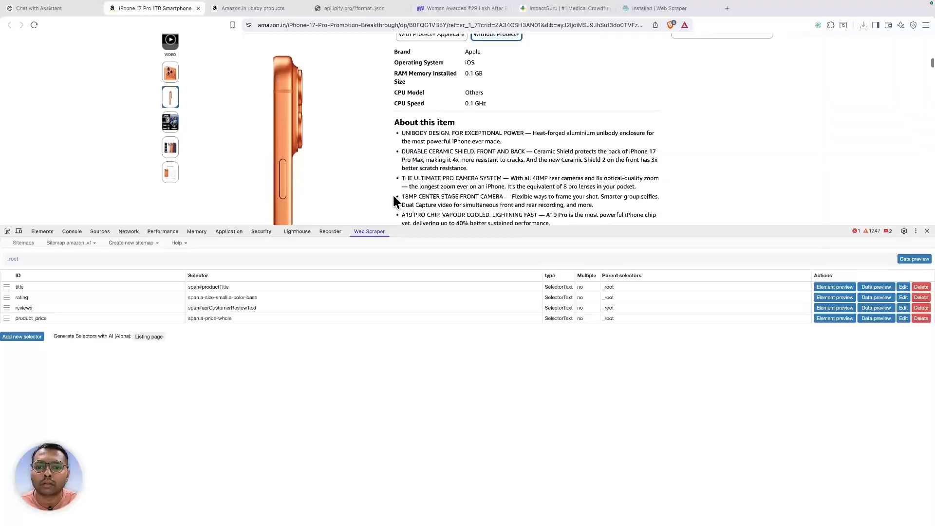
right_click(408, 134)
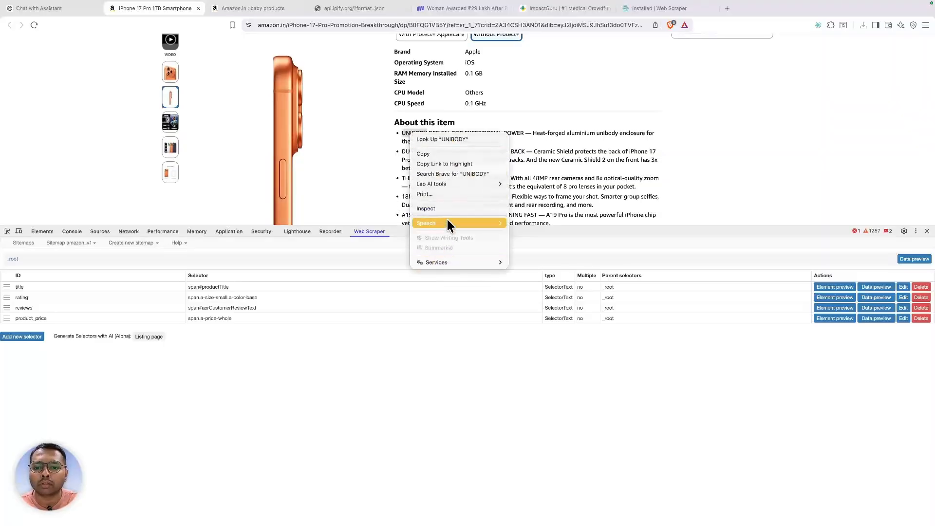
- Inspect the About this item bullet list and copy its ul class names into the Elements search
left_click(441, 206)
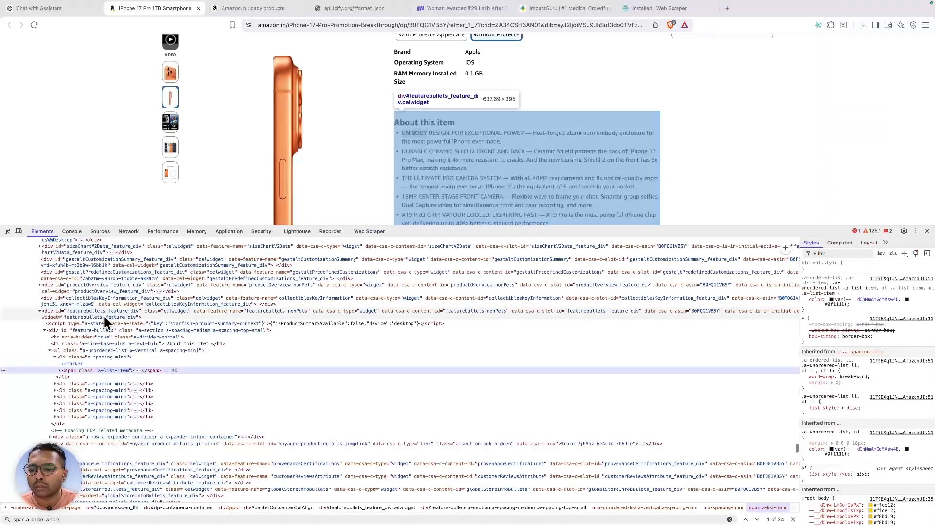
scroll(108, 340, "down", 1)
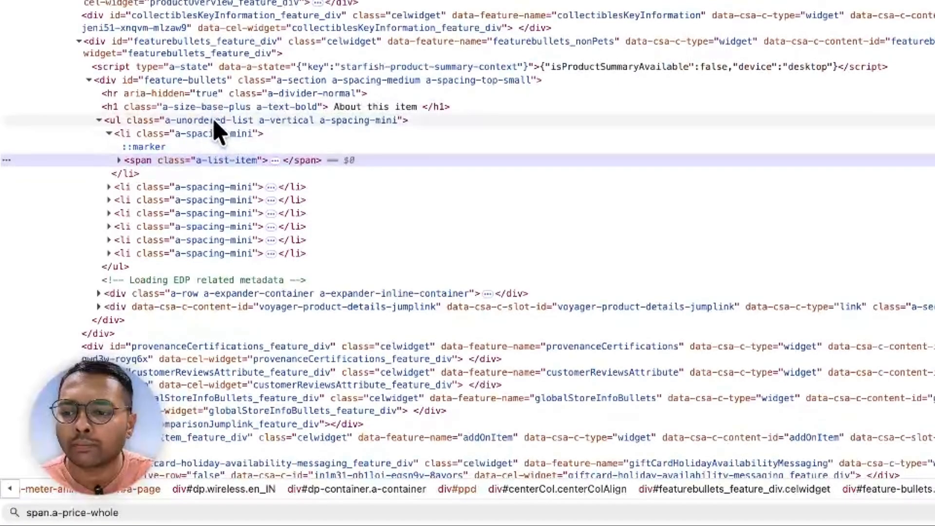
left_click(295, 122)
double_click(296, 122)
key("super+c")
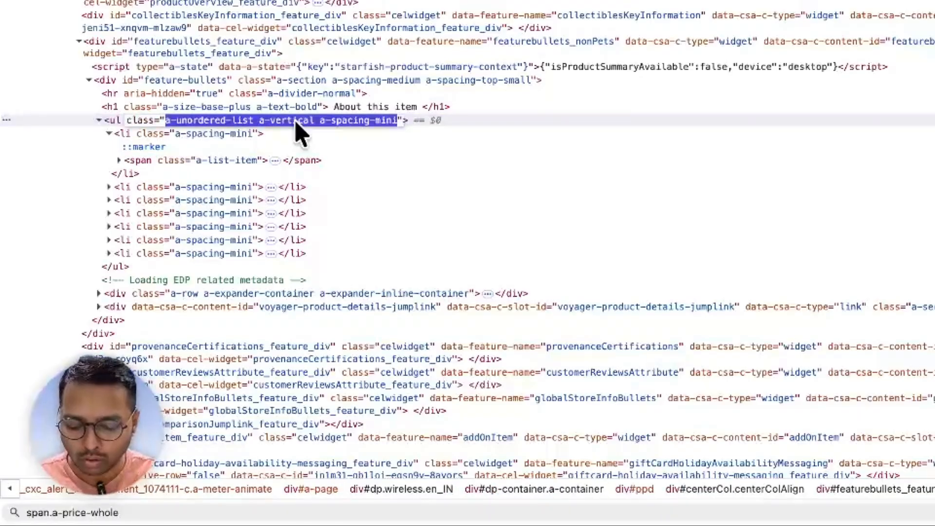
key("super+f")
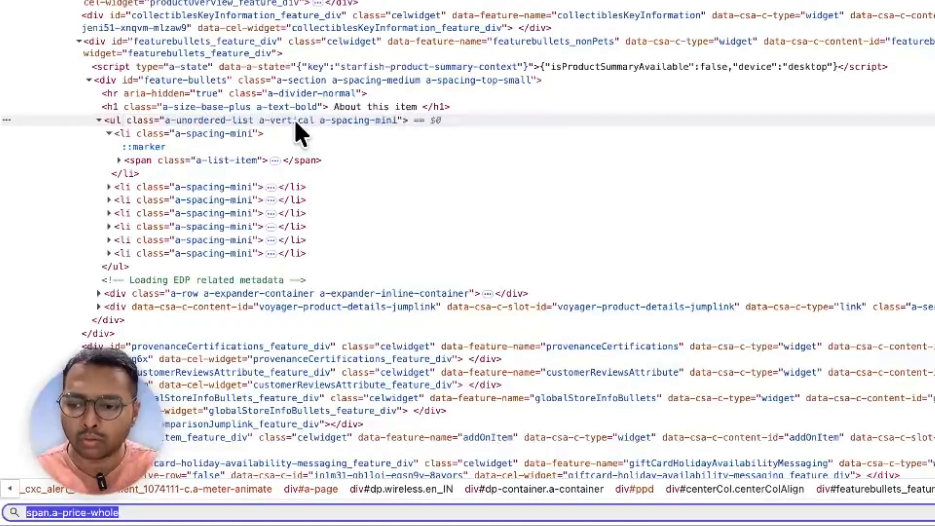
type("u")
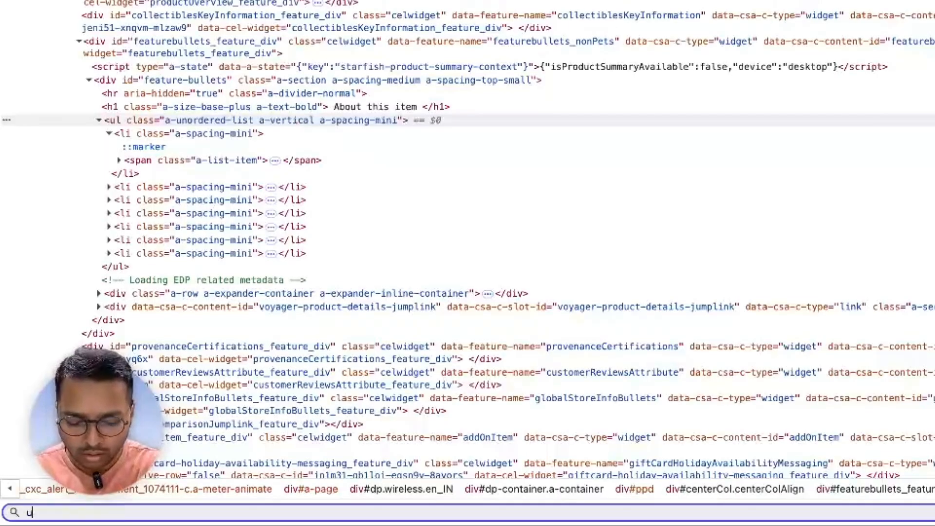
type("l.")
key("super+v")
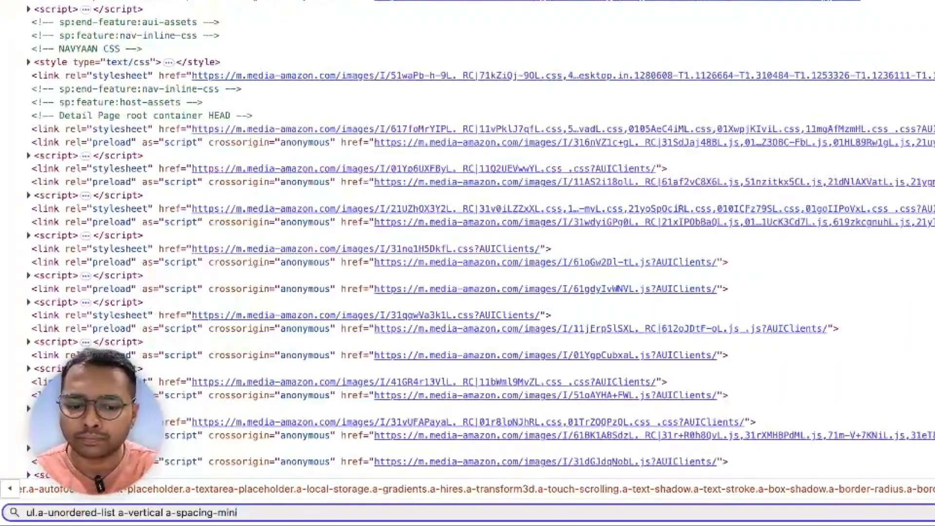
key("super+z")
key("BackSpace")
key("BackSpace")
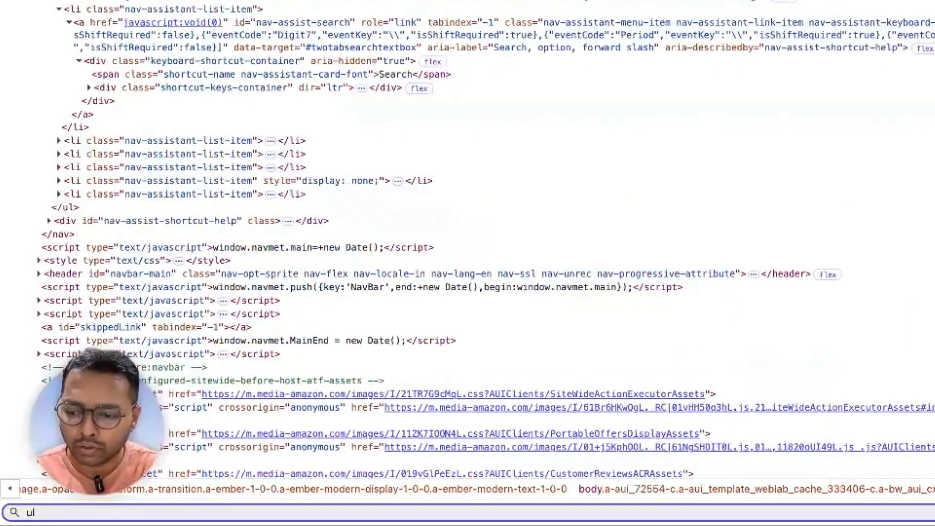
key("super+v")
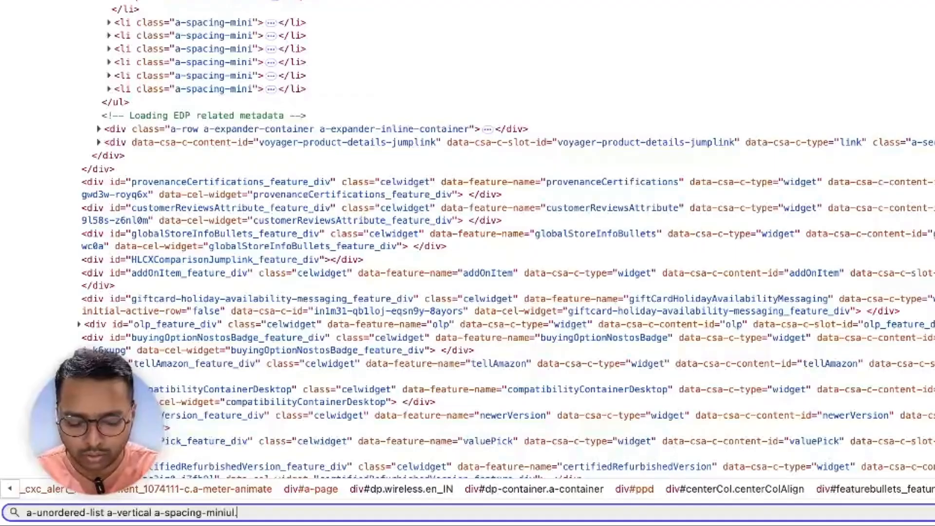
key("super+v")
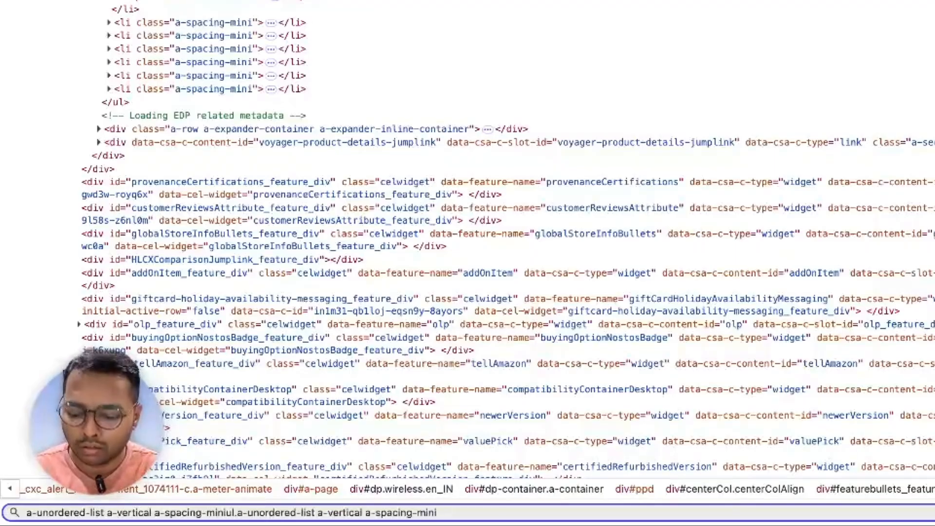
- Rewrite the search as ul.a-unordered-list.a-vertical.a-spacing-mini, then return to the amazon_v1 selector list
key("super+a")
type("ul.")
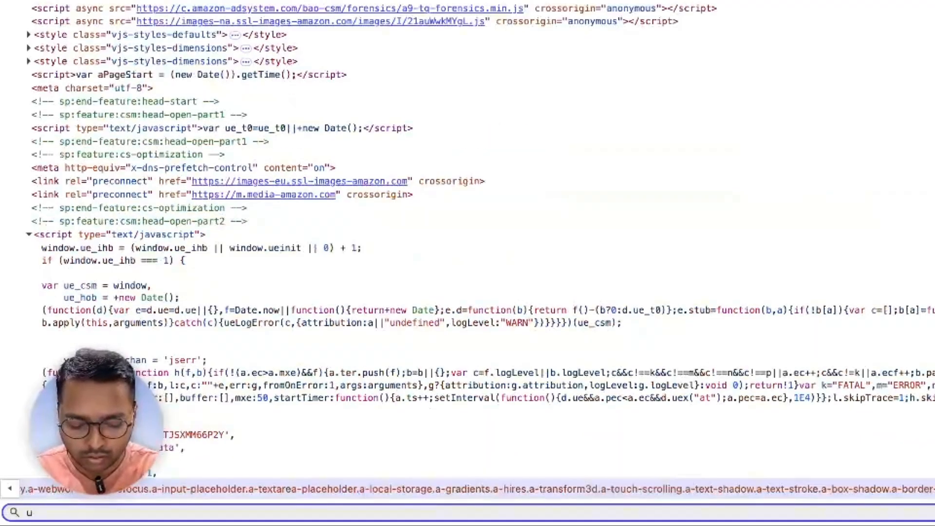
key("super+v")
key("Left")
key("Left")
key("Left")
key("Left")
key("Left")
key("Left")
key("Left")
key("Left")
key("Left")
key("Left")
key("Left")
key("Left")
key("Left")
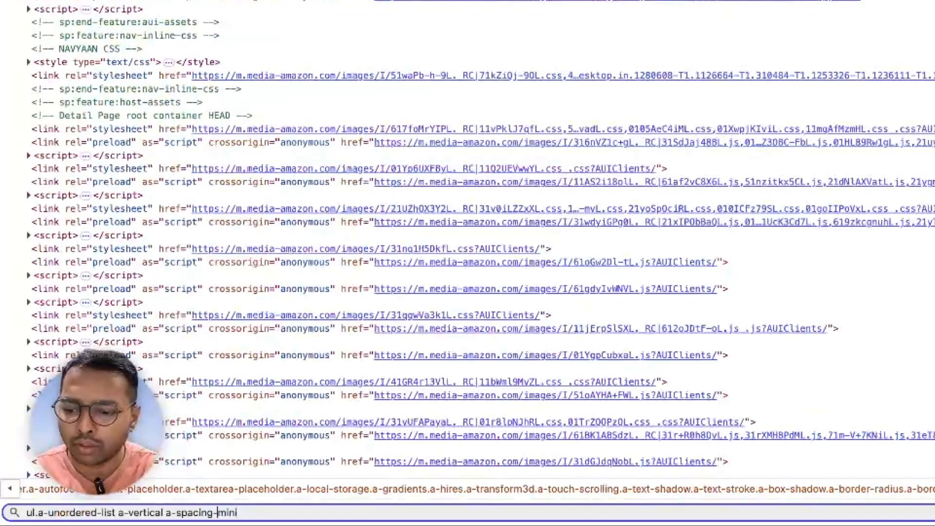
key("Left")
key("BackSpace")
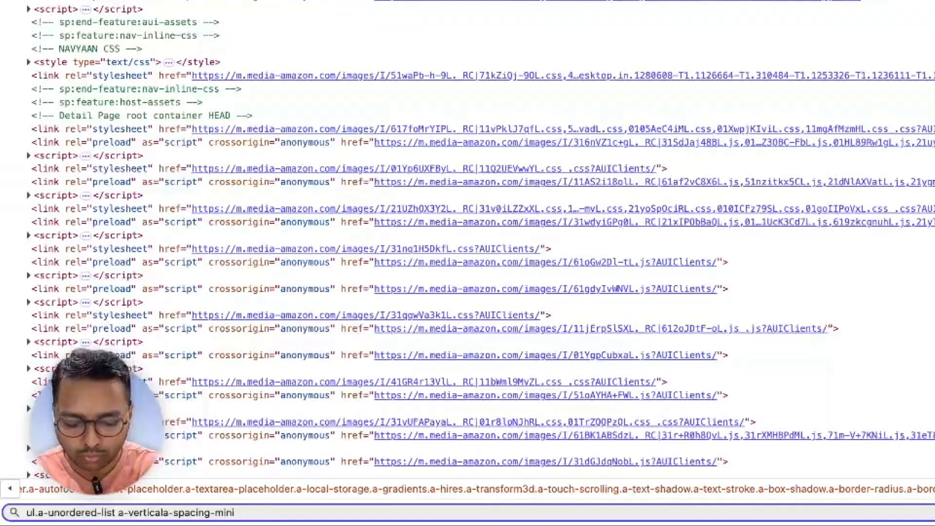
type(".")
key("Left")
key("Left")
key("Left")
key("Left")
key("Left")
key("Left")
key("Left")
key("Left")
key("Left")
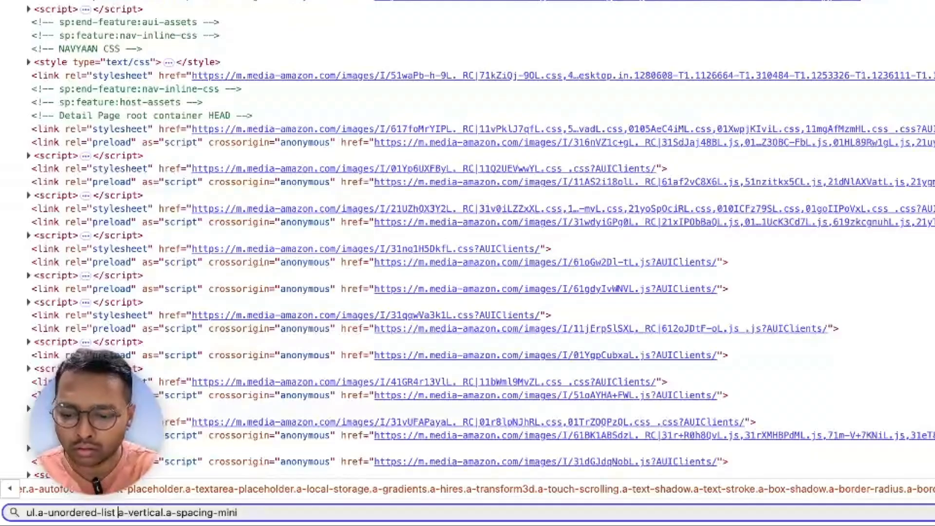
key("Left")
key("BackSpace")
type(".")
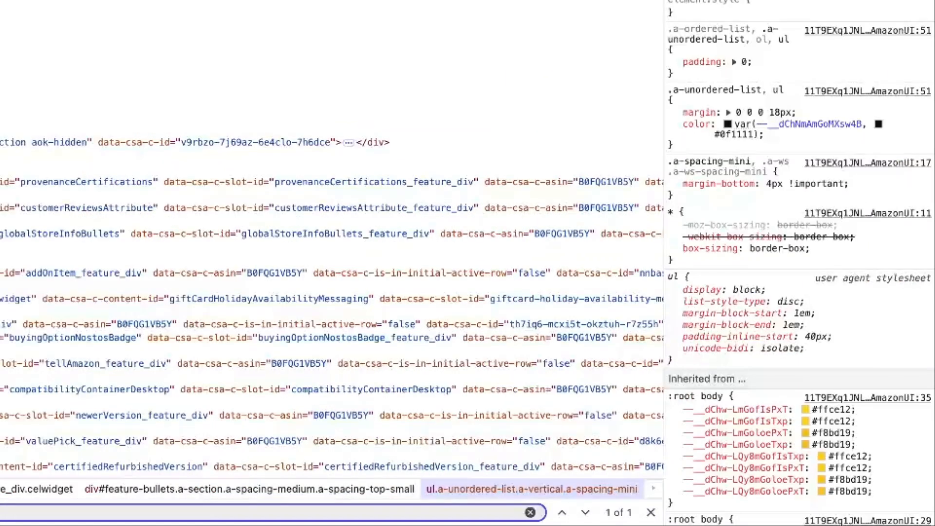
left_click(378, 232)
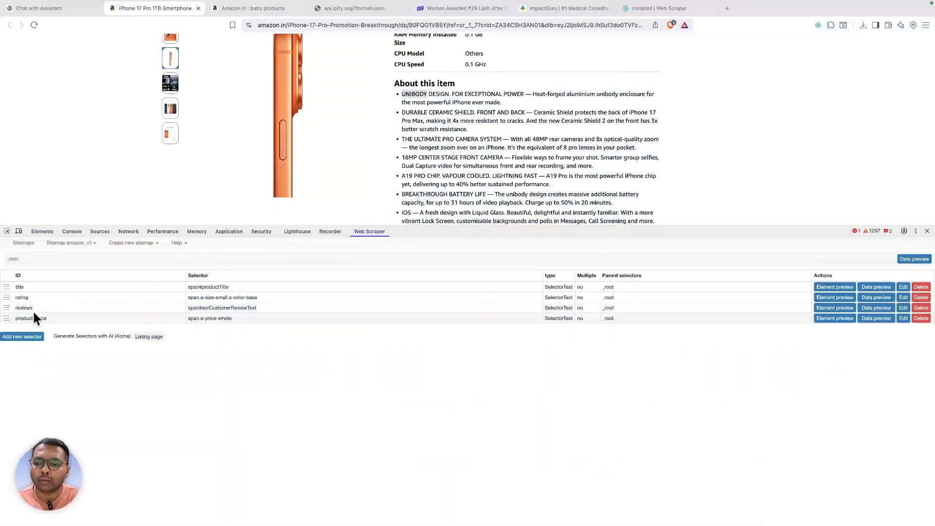
- Add a Text selector 'about' using ul.a-unordered-list.a-vertical.a-spacing-mini for the About this item bullets
left_click(15, 337)
left_click(226, 281)
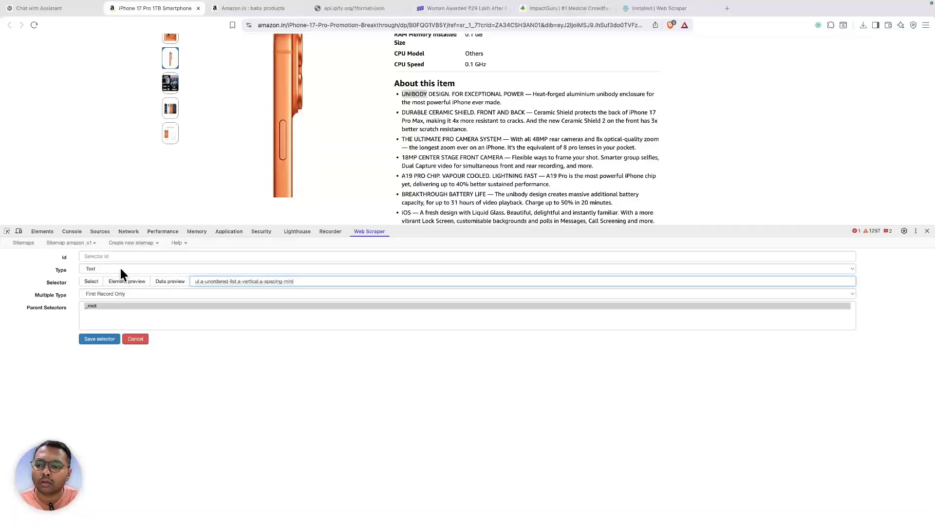
left_click(159, 280)
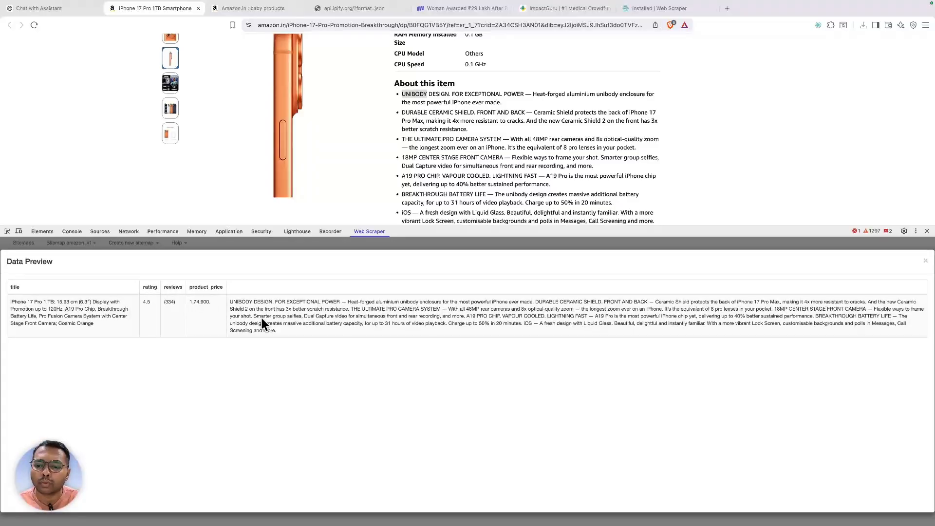
left_click(926, 263)
left_click(116, 257)
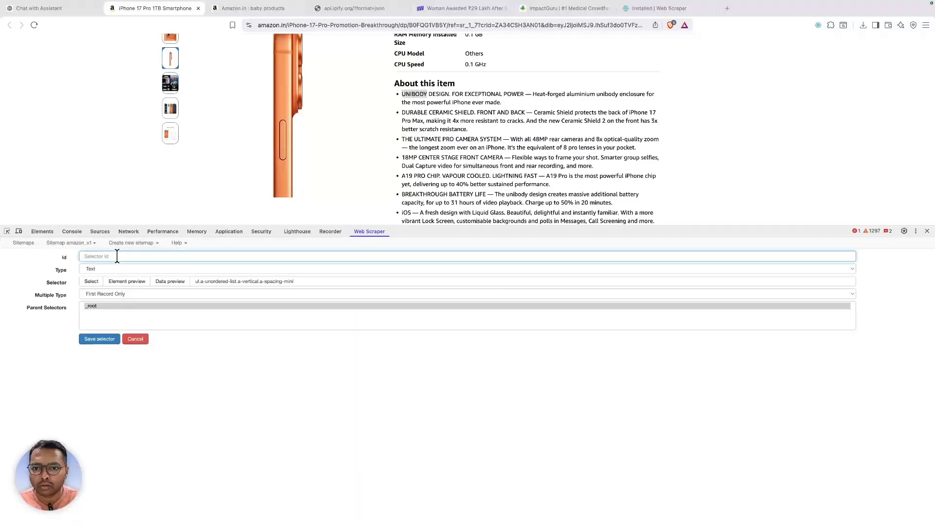
type("abc")
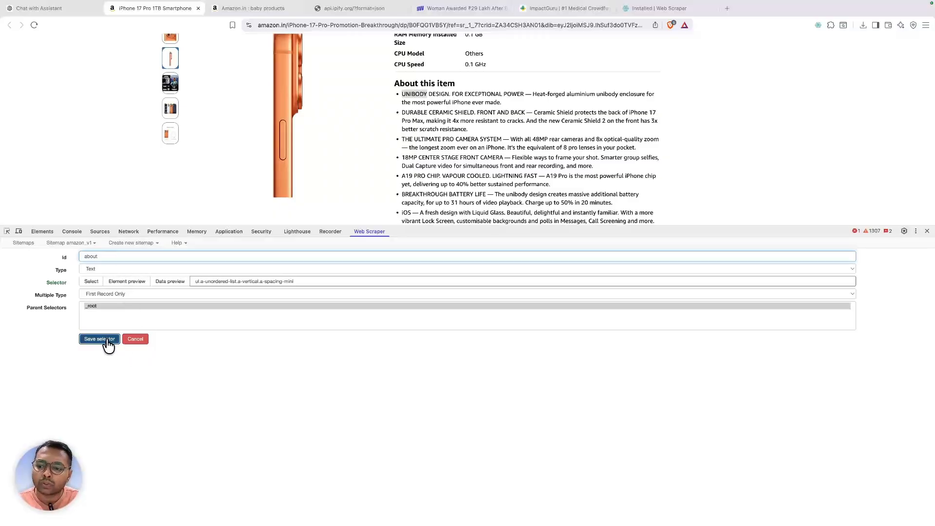
left_click(100, 339)
left_click(64, 243)
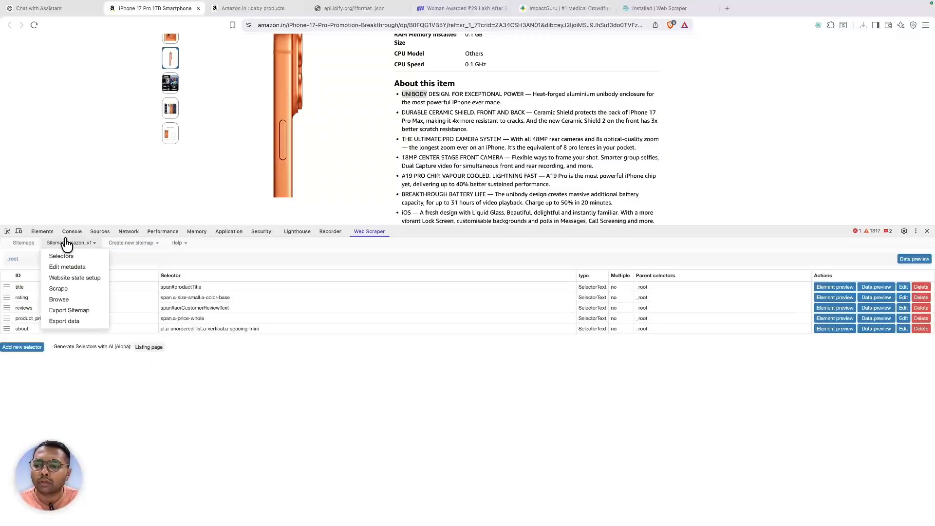
- Run the amazon_v1 scrape, then export the results to CSV and save amazon_v1.csv
left_click(71, 289)
left_click(108, 281)
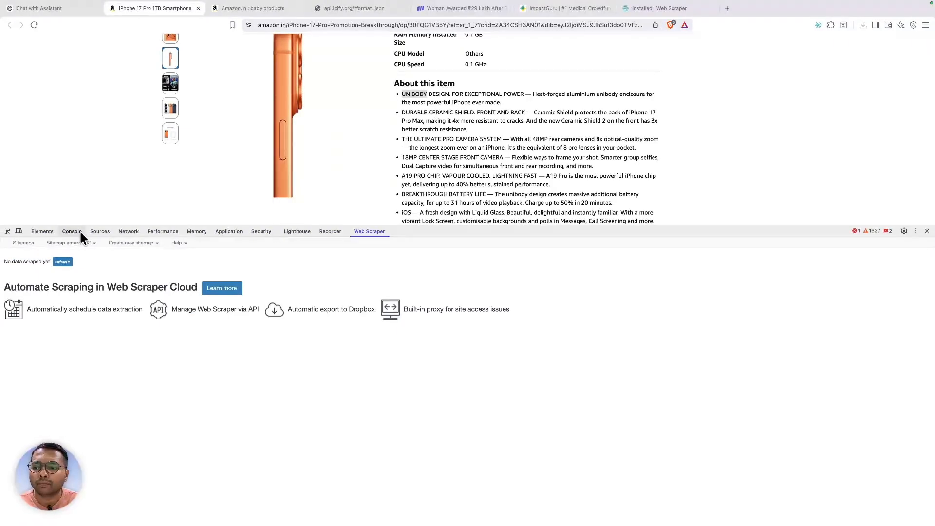
left_click(76, 243)
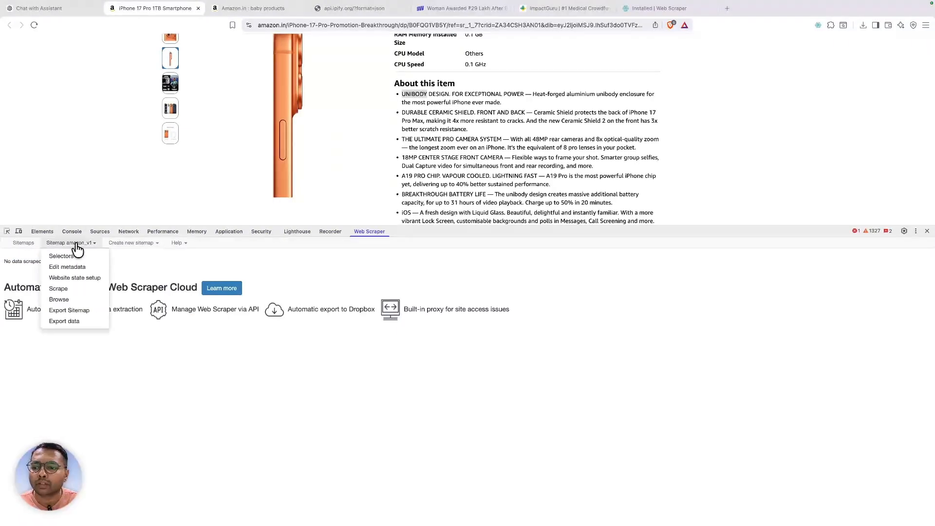
left_click(68, 321)
left_click(475, 317)
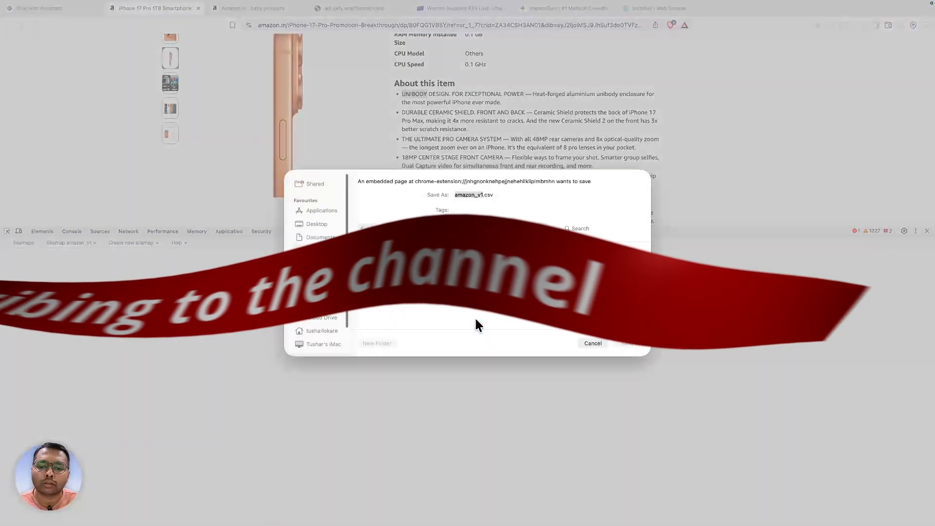
left_click(627, 343)
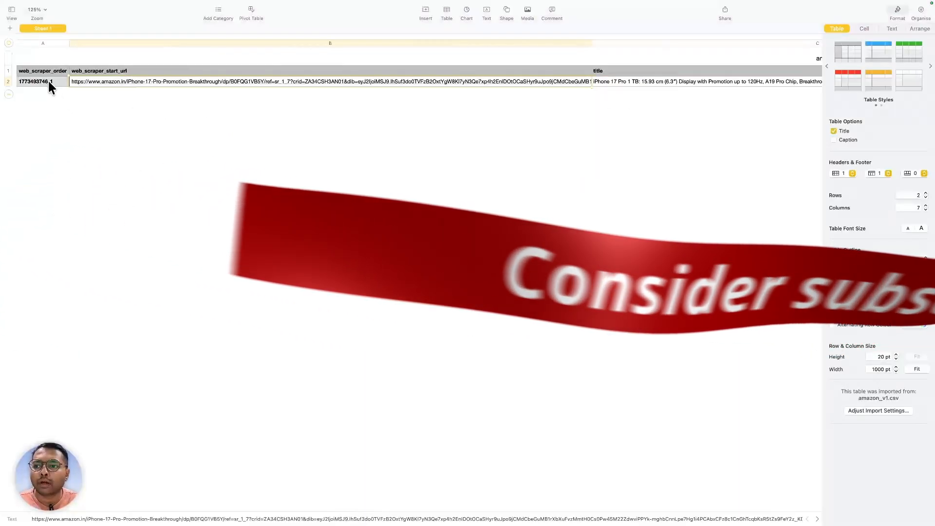
left_click(48, 79)
key("Tab")
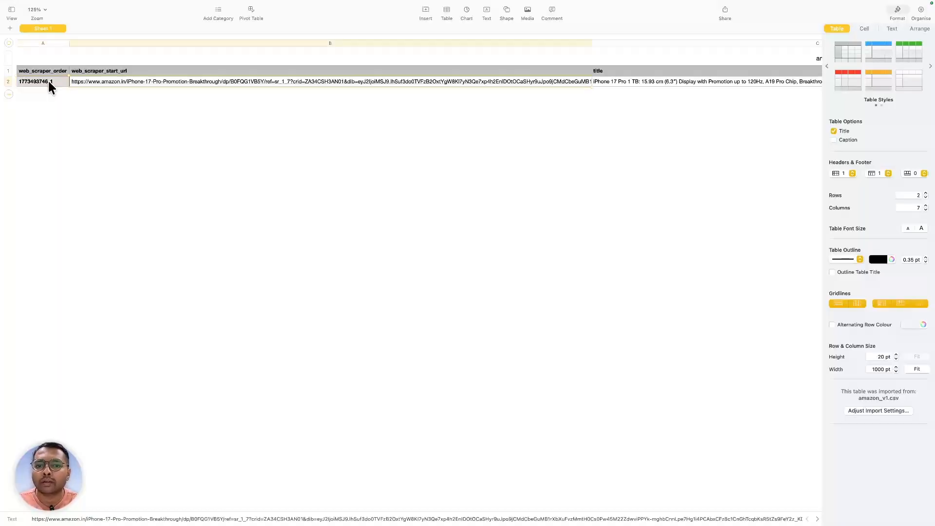
key("Tab")
key("Tab")
key("Tab")
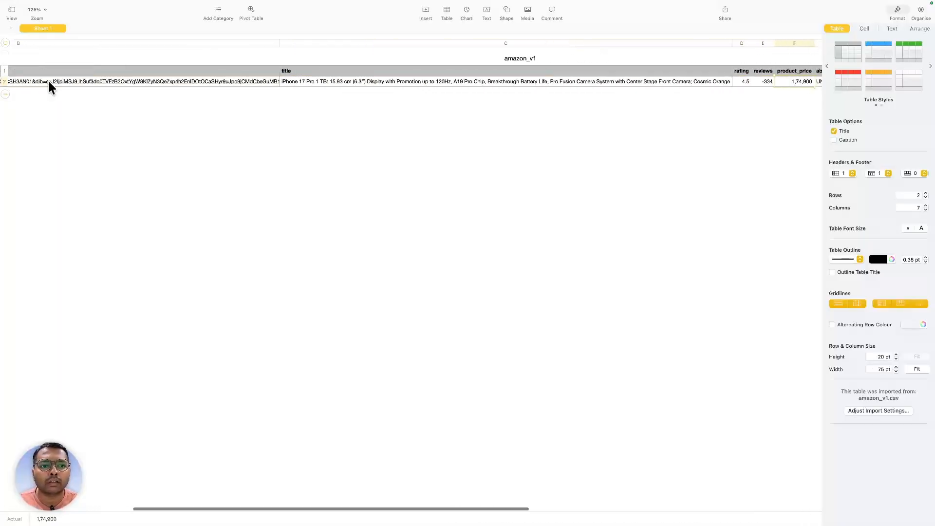
key("Tab")
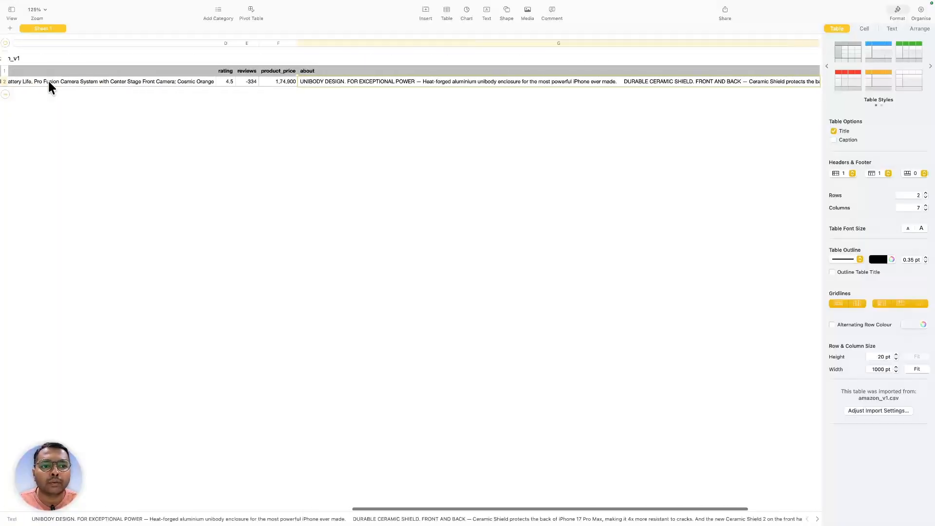
key("Tab")
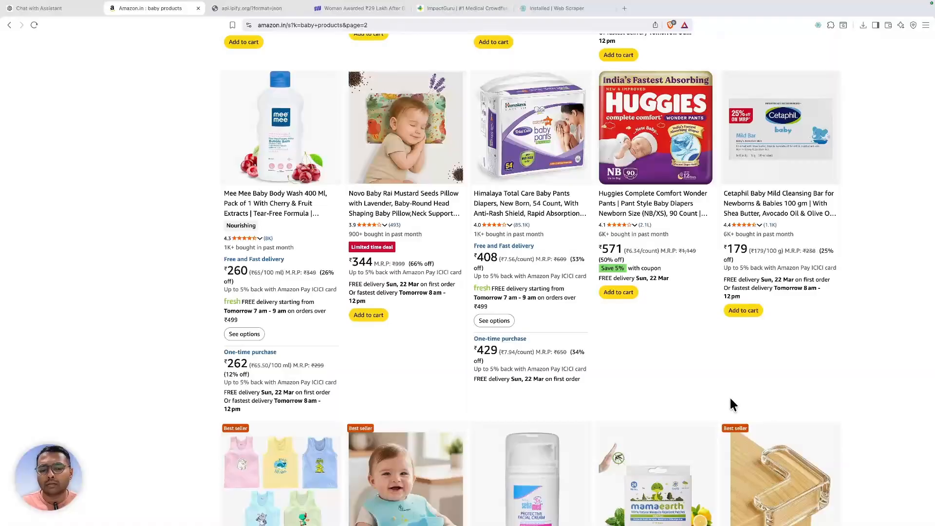
- Rerun the baby products search and move to results page 2
scroll(729, 400, "down", 15)
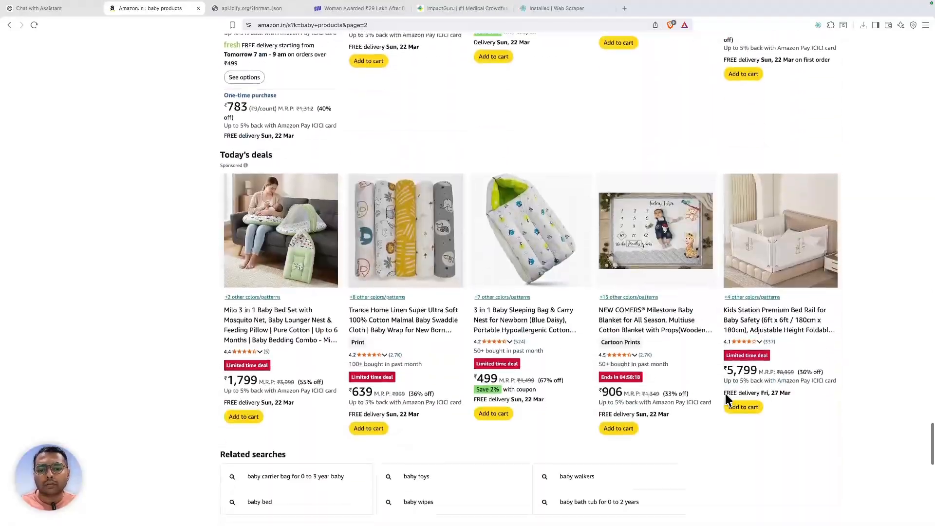
scroll(727, 399, "down", 5)
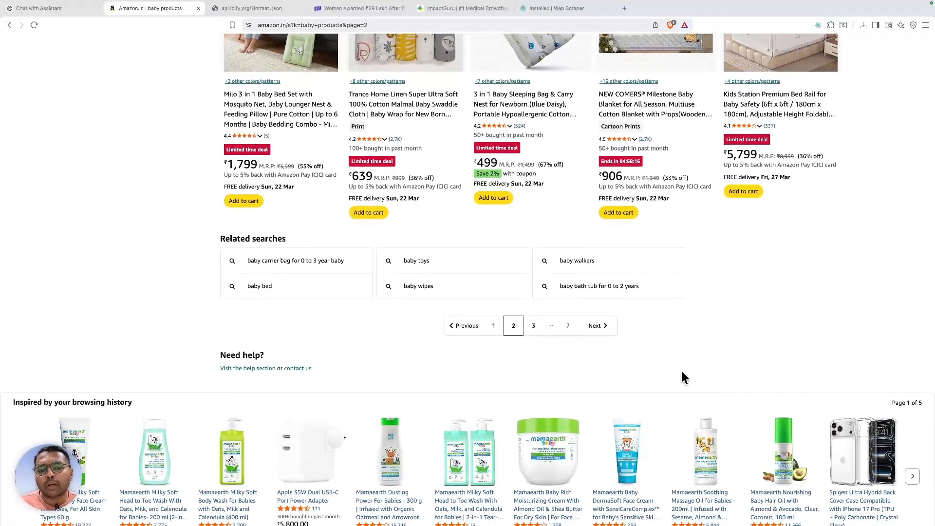
scroll(681, 372, "down", 1)
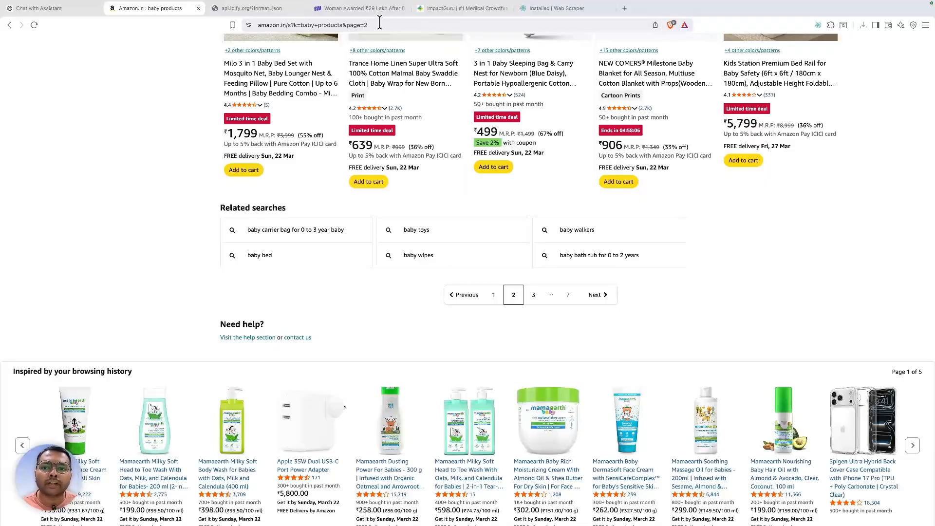
left_click(528, 296)
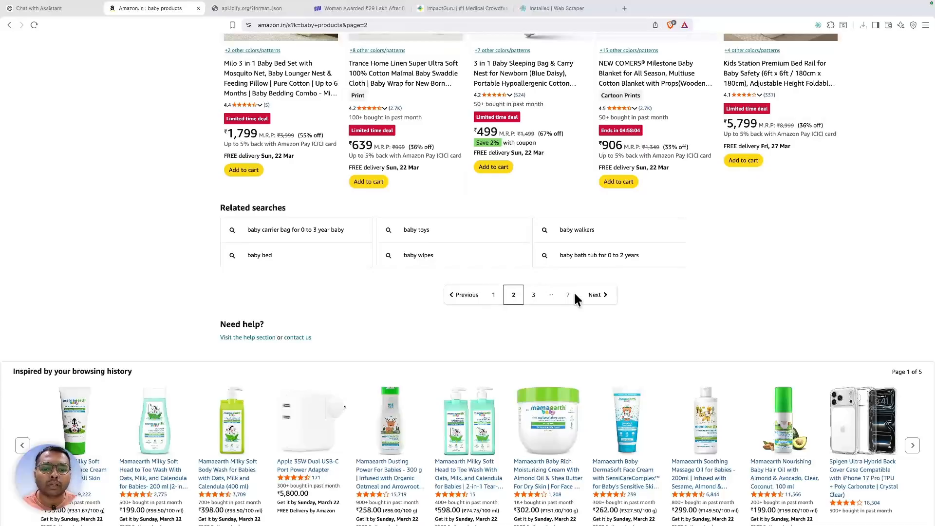
scroll(352, 60, "up", 20)
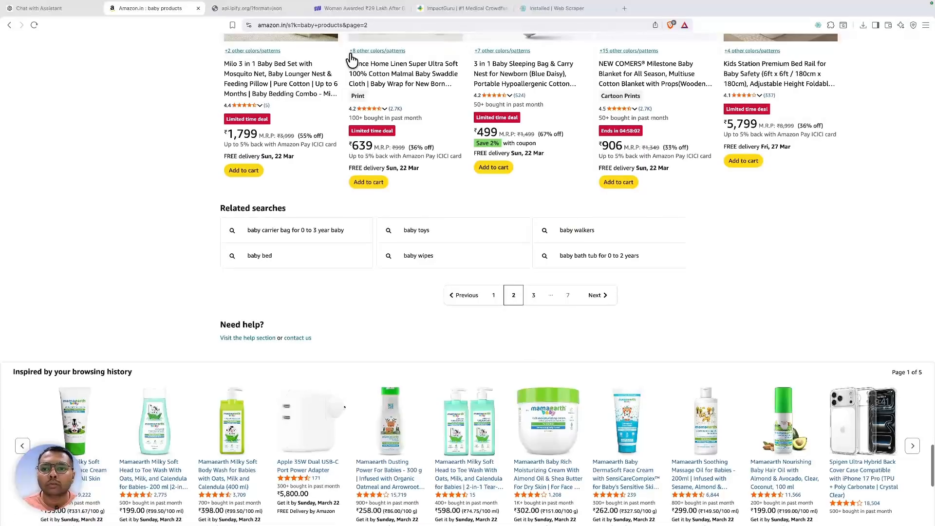
scroll(352, 61, "up", 20)
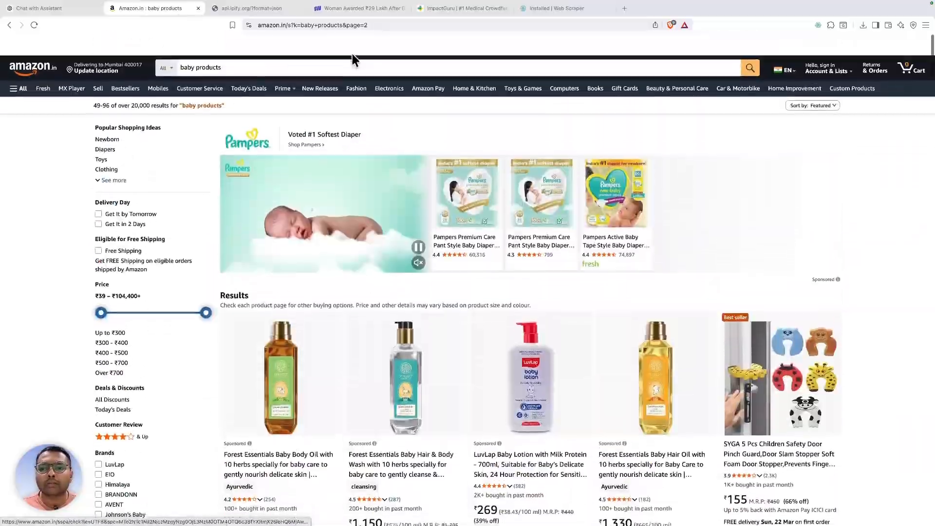
scroll(352, 53, "up", 2)
left_click(749, 46)
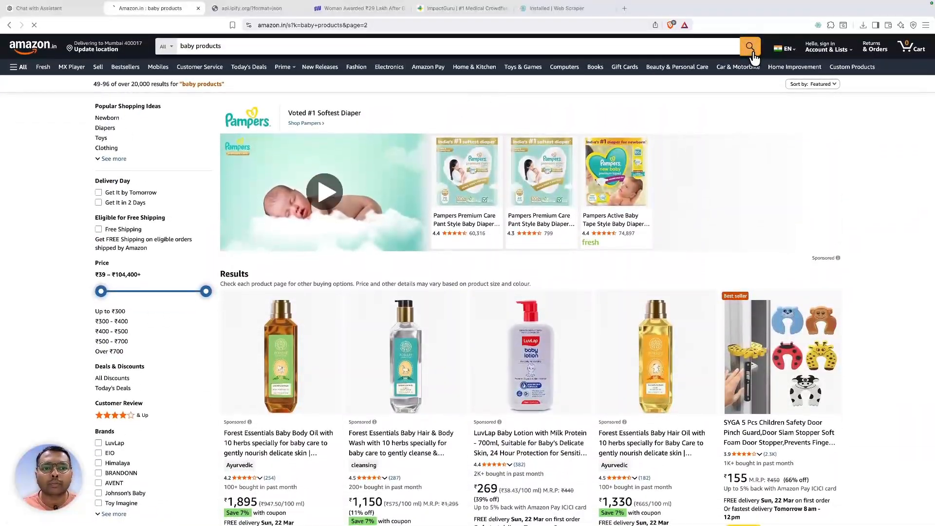
scroll(393, 86, "down", 12)
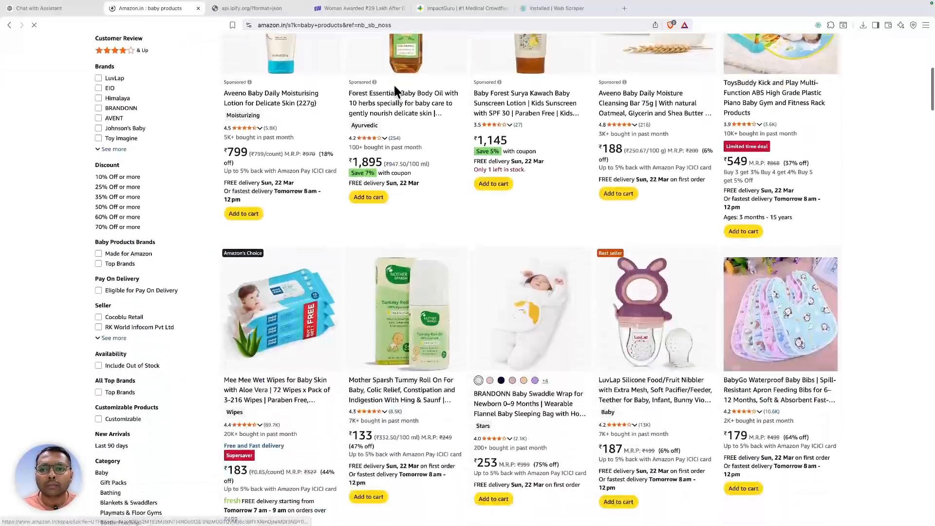
scroll(395, 92, "down", 20)
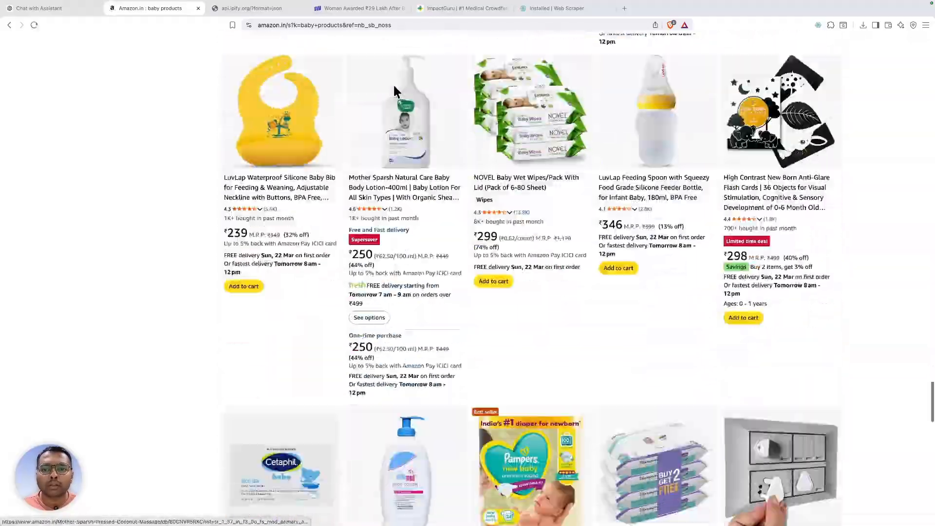
scroll(393, 85, "down", 5)
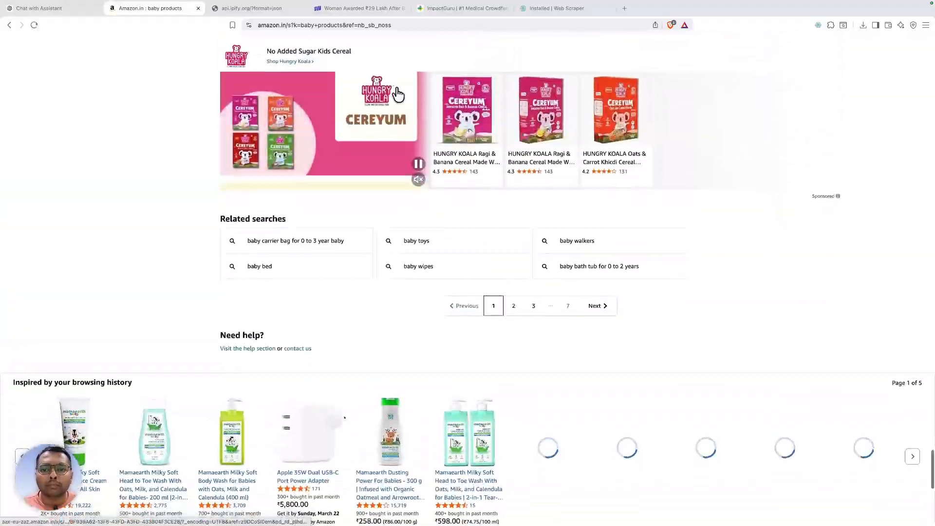
scroll(536, 253, "down", 1)
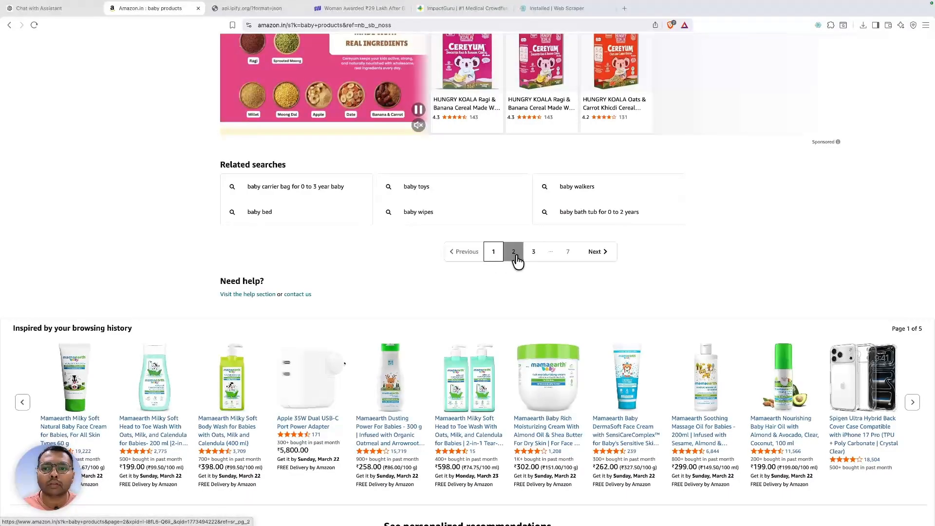
left_click(515, 254)
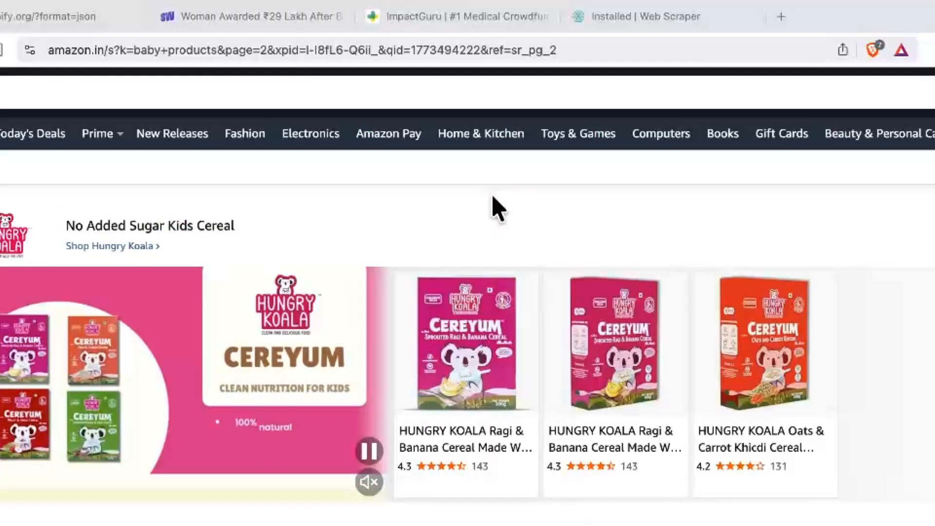
- Edit the results URL to end in page=1 and load the first results page
left_click(265, 49)
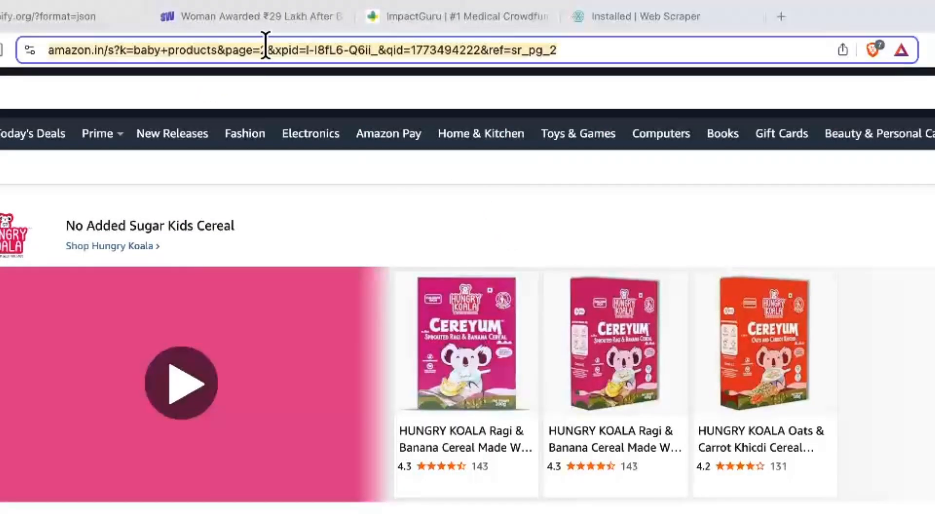
left_click_drag(340, 50, 158, 25)
key("super+c")
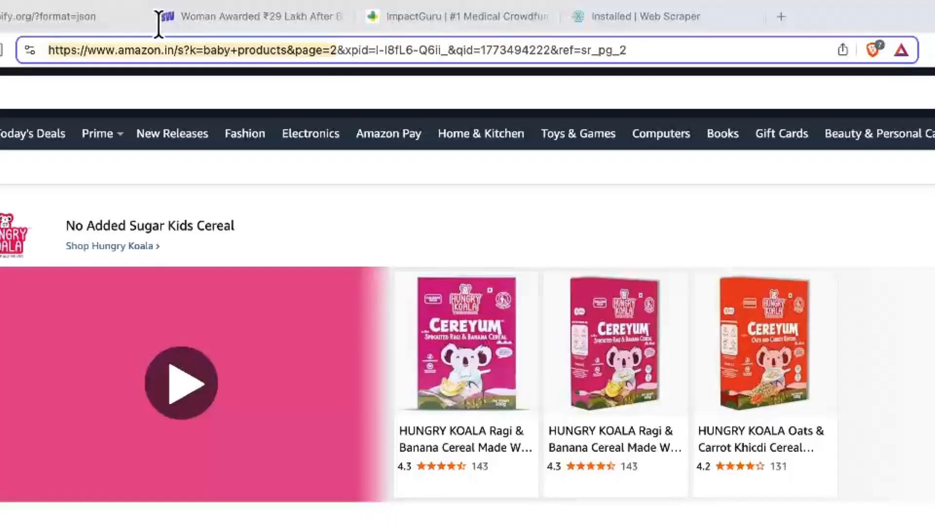
key("super+a")
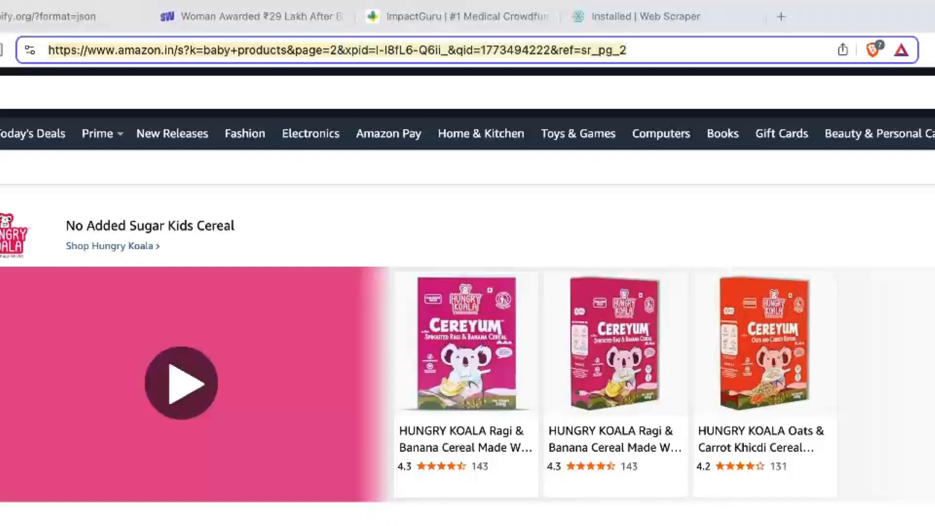
key("super+v")
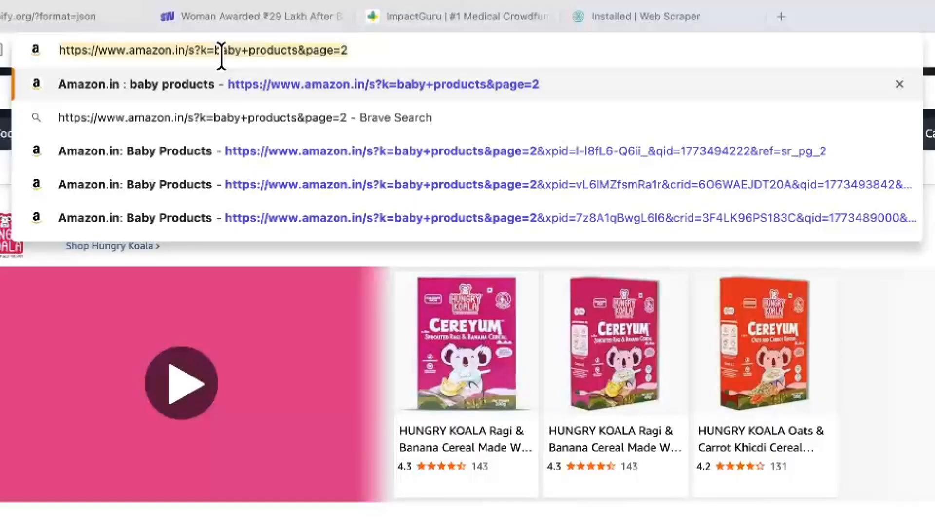
left_click(216, 54)
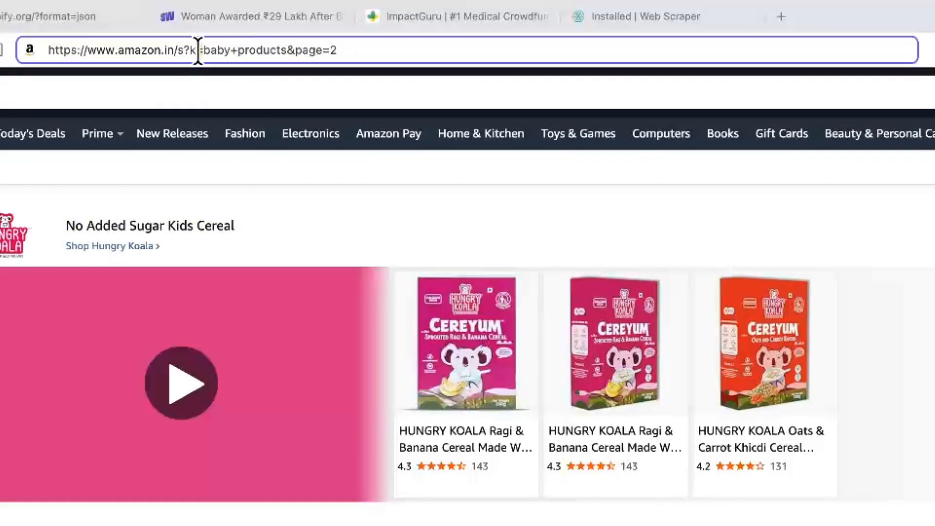
left_click_drag(203, 50, 287, 50)
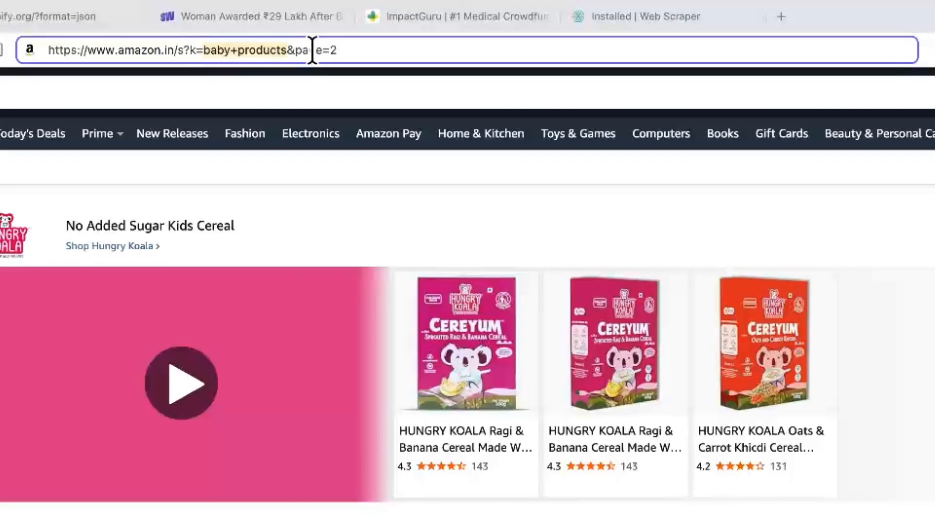
left_click(294, 50)
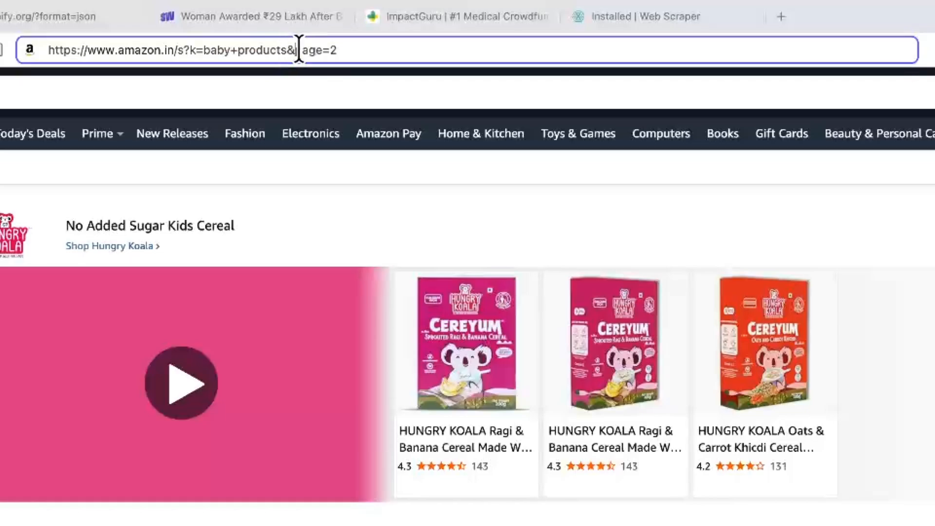
left_click(365, 51)
key("BackSpace")
type("1")
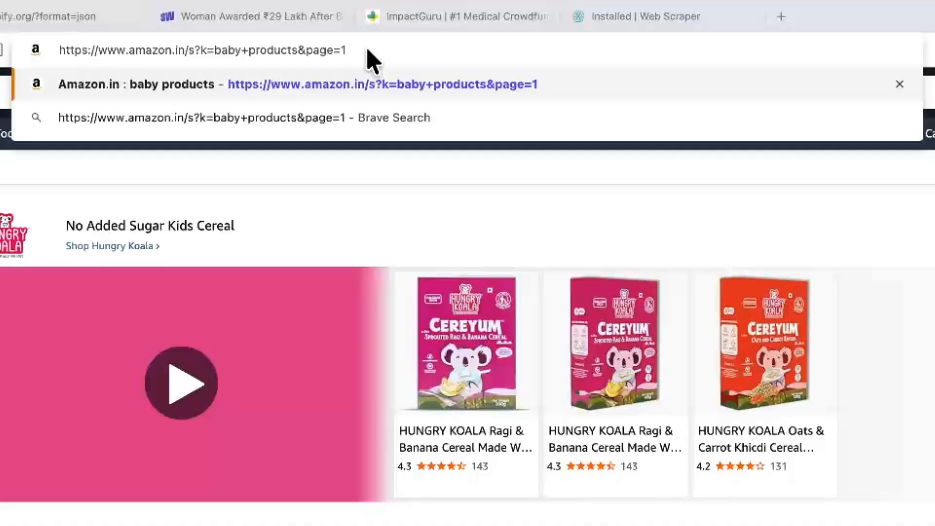
key("Return")
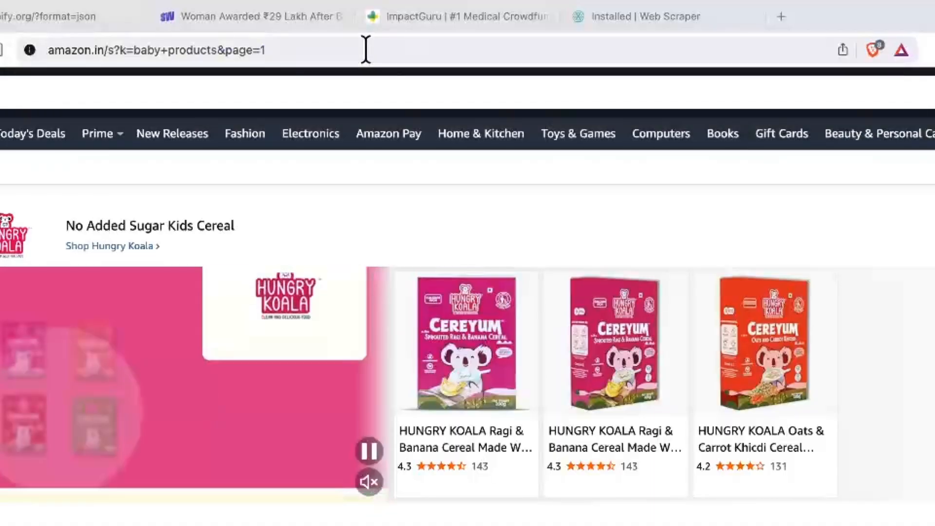
- Paste the results URL, change its page number to 3, and load results page 3
scroll(400, 129, "down", 5)
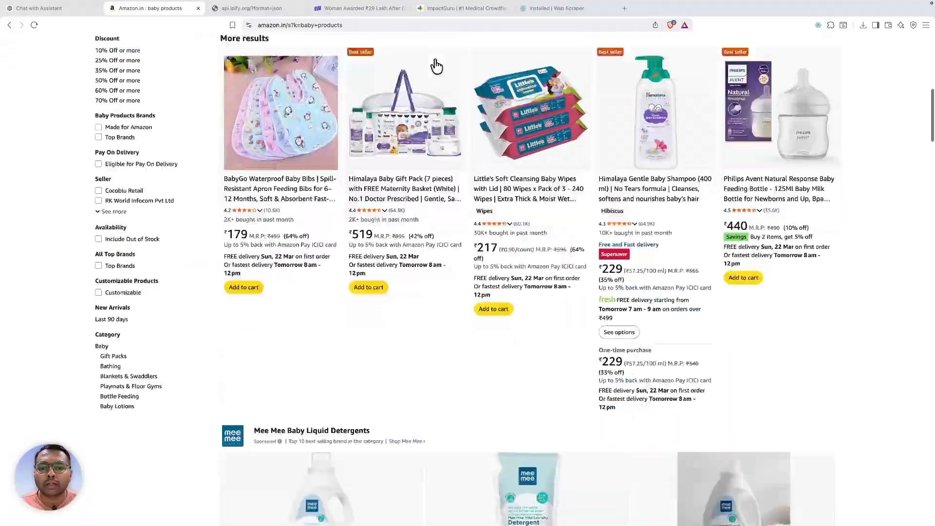
scroll(436, 66, "down", 20)
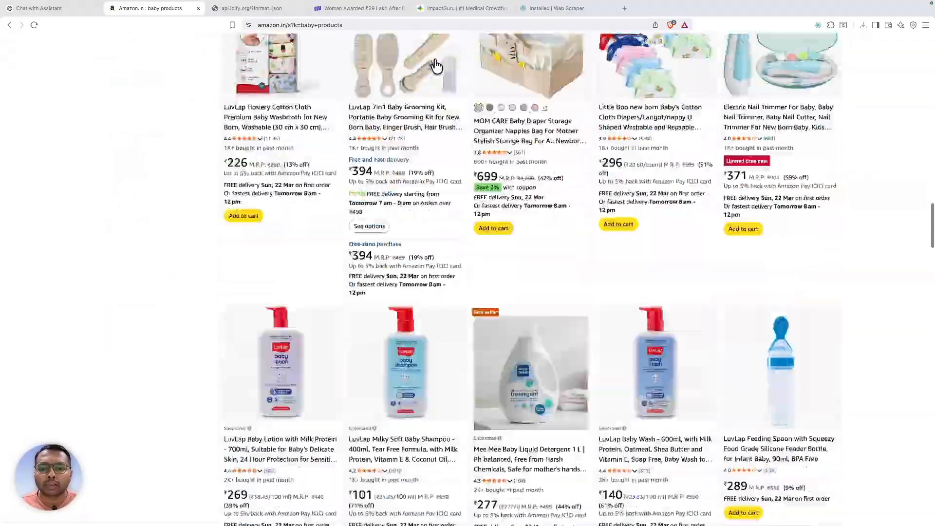
scroll(436, 66, "down", 15)
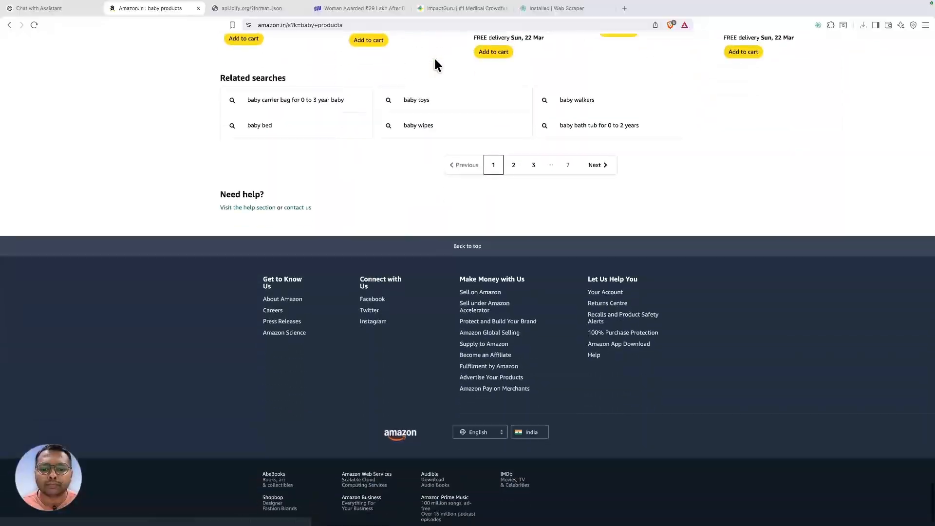
left_click(397, 30)
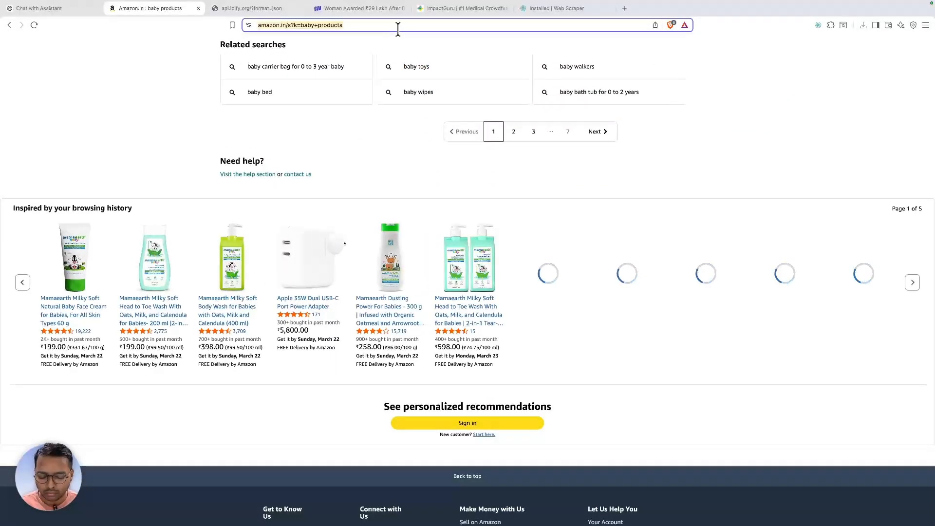
key("super+v")
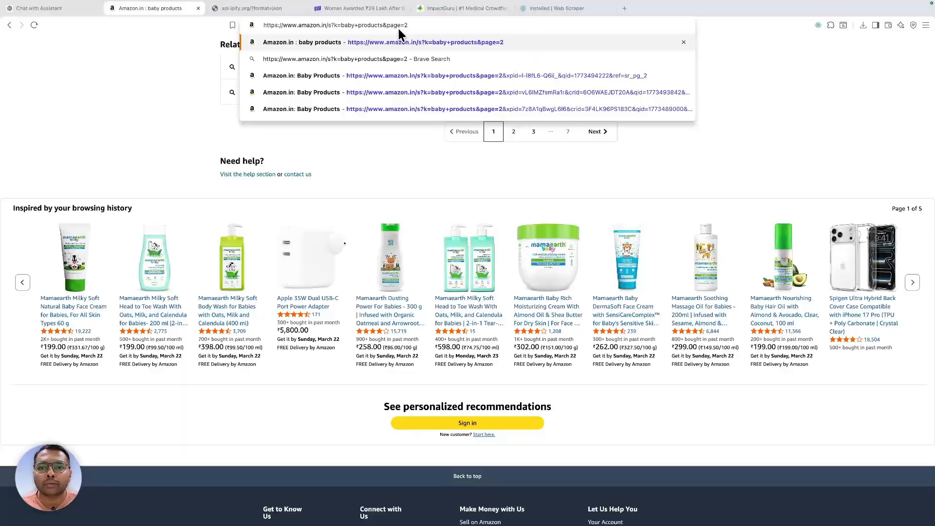
key("BackSpace")
type("3")
key("Return")
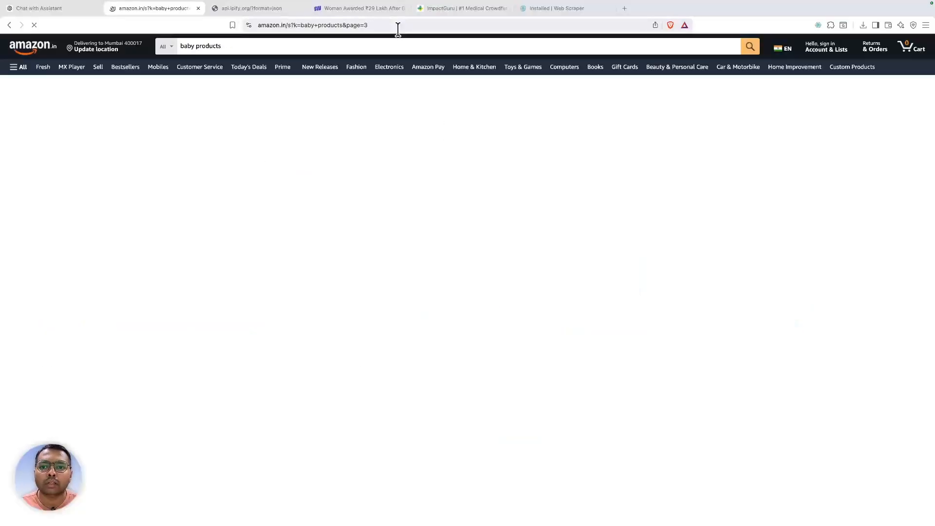
scroll(408, 125, "down", 20)
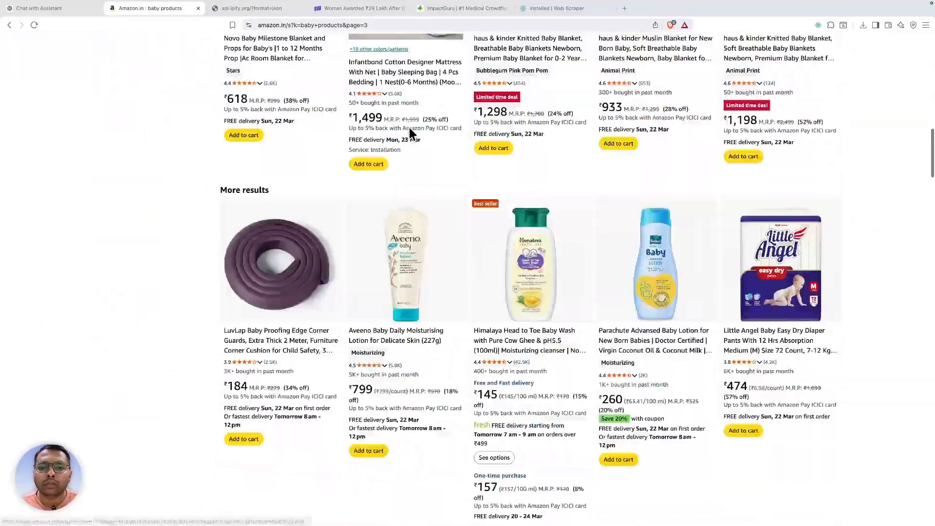
scroll(411, 135, "down", 15)
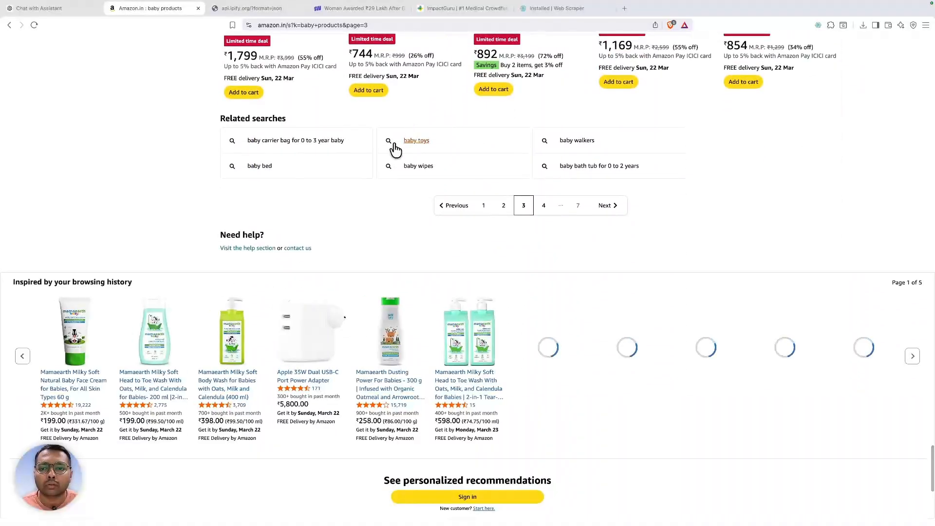
- In DevTools' Web Scraper tab, start a new sitemap named amazon_v2
right_click(154, 187)
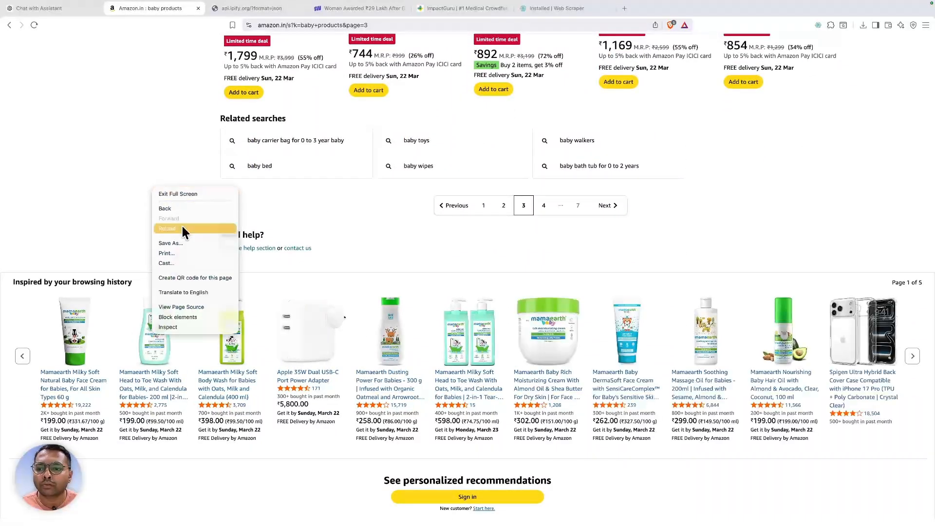
left_click(183, 326)
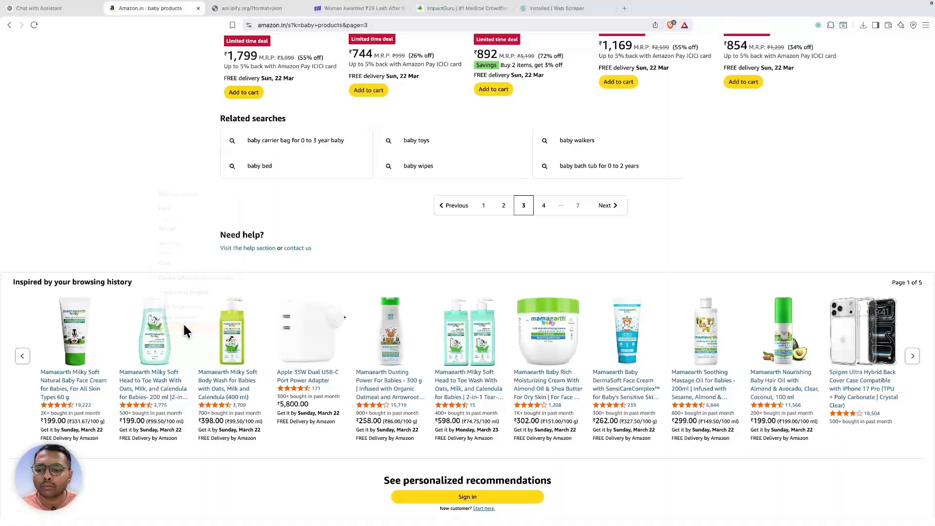
left_click(360, 234)
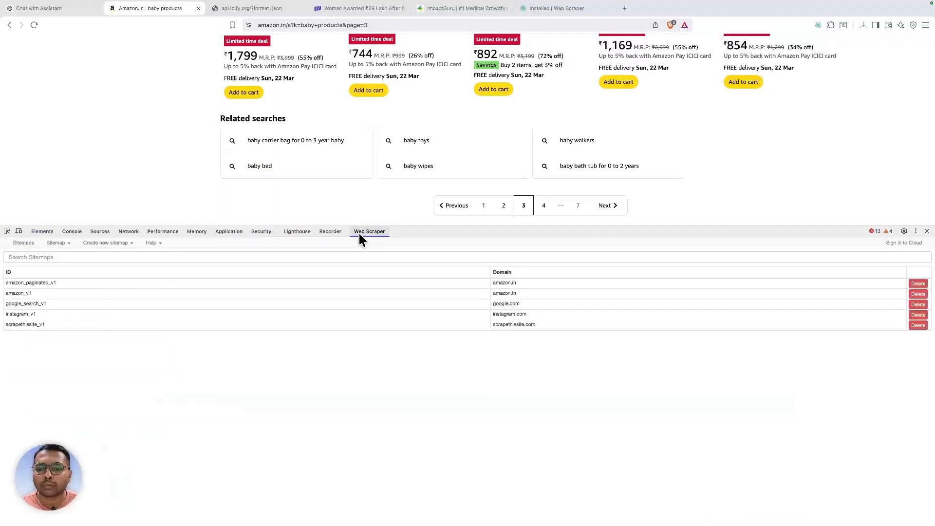
left_click(105, 243)
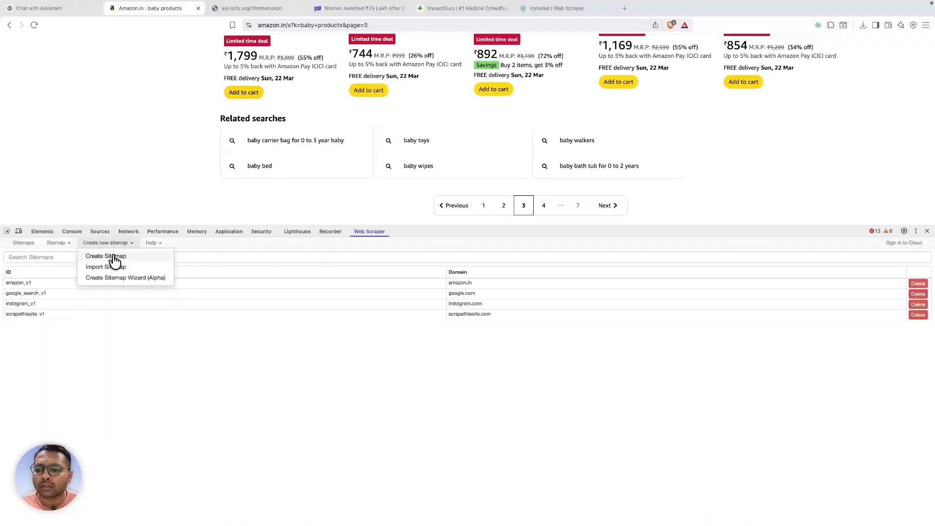
left_click(113, 256)
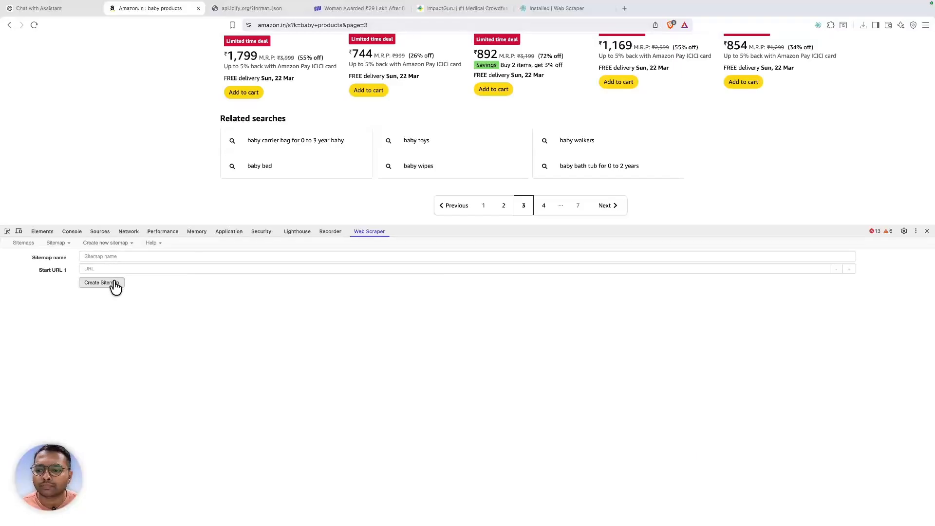
left_click(106, 255)
type("amaz")
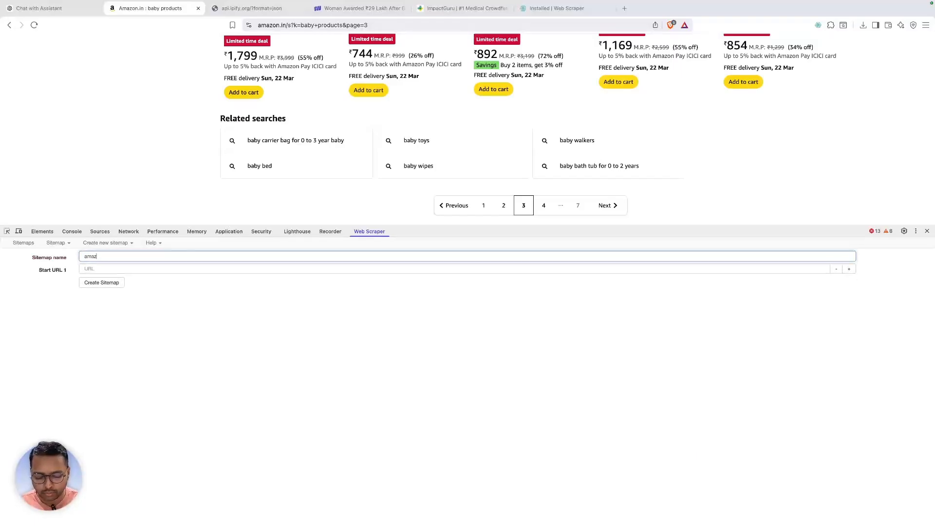
type("on_")
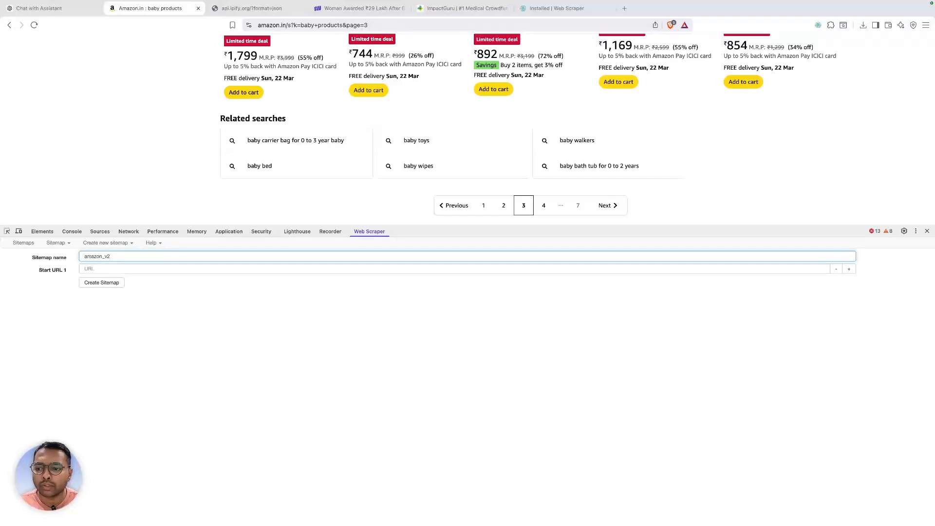
type("v2")
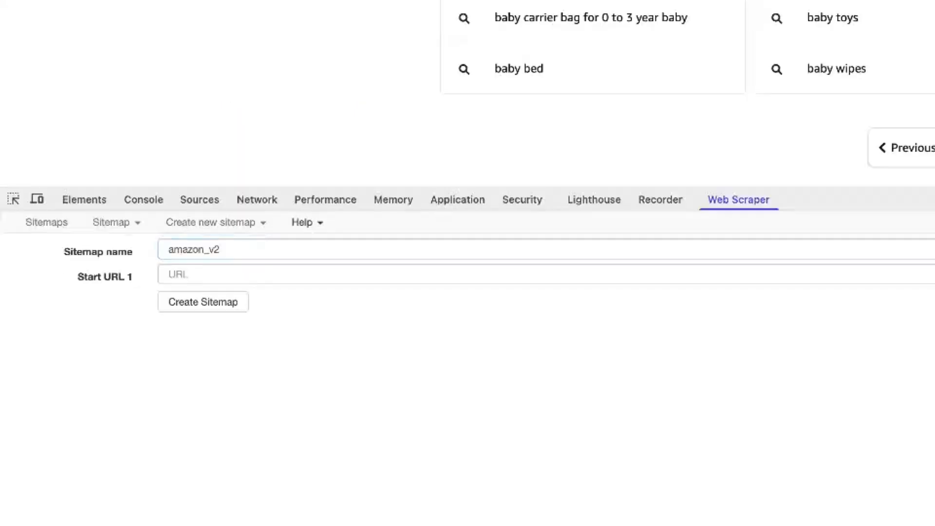
- Add the baby products page=1 and page=2 URLs as start URLs
left_click(559, 276)
type("https://www.amazon.in/s?k=baby+products&page=3")
key("BackSpace")
type("1")
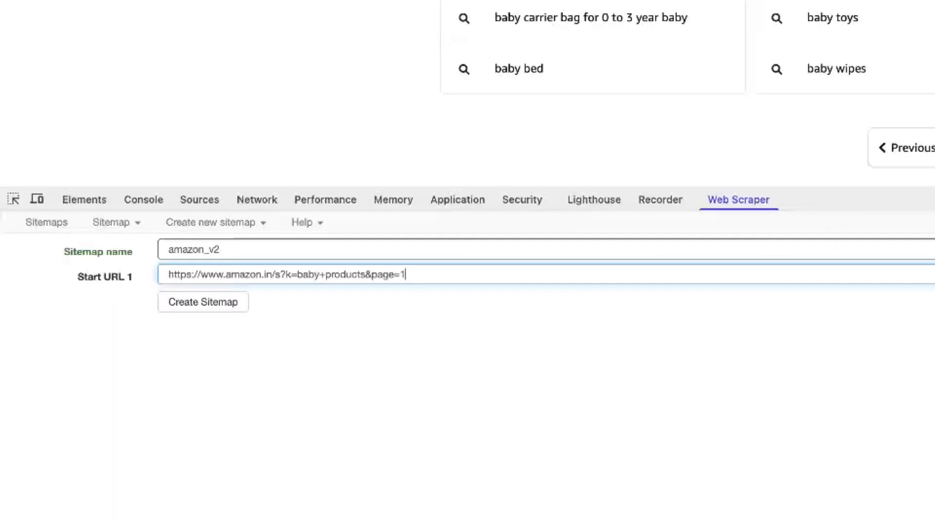
key("Return")
type("https://www.amazon.in/s?k=baby+products&page=3")
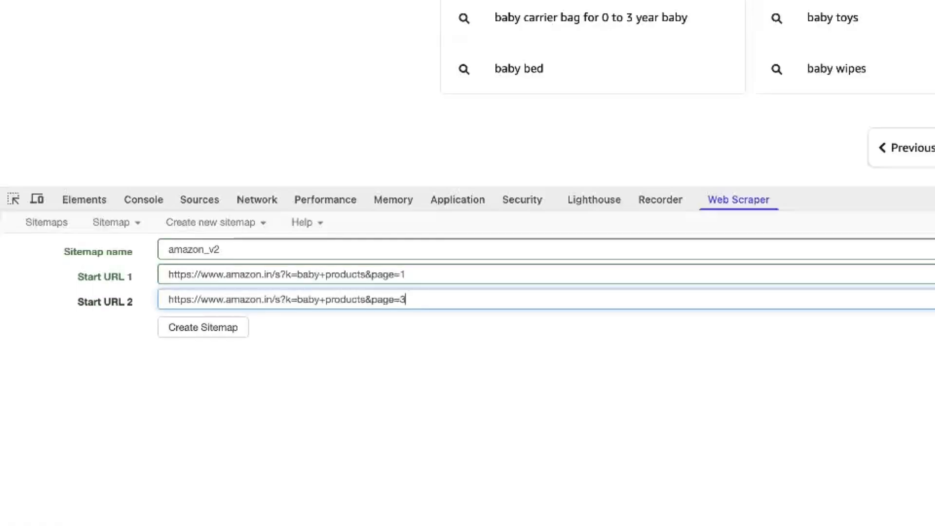
key("BackSpace")
type("2")
- Add start URLs for pages 3, 4 and 5, then create the sitemap
key("Return")
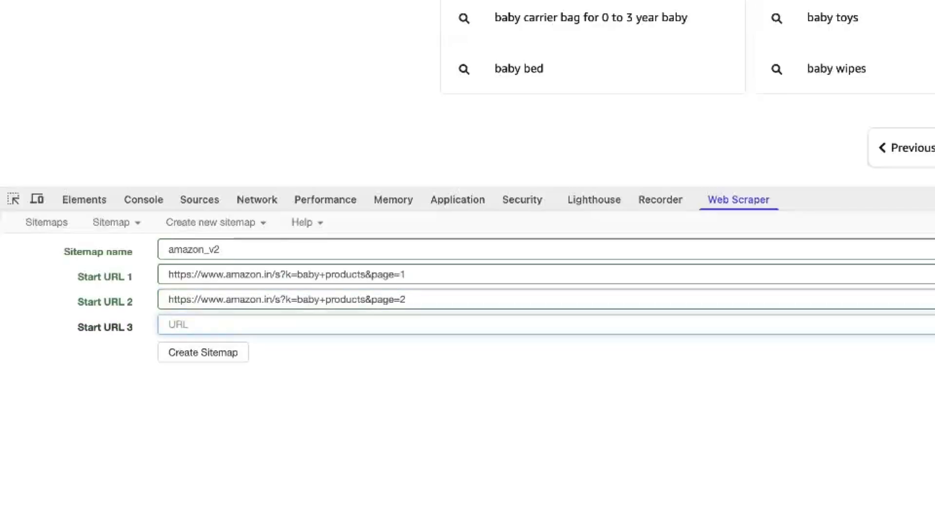
type("https://www.amazon.in/s?k=baby+products&page=3")
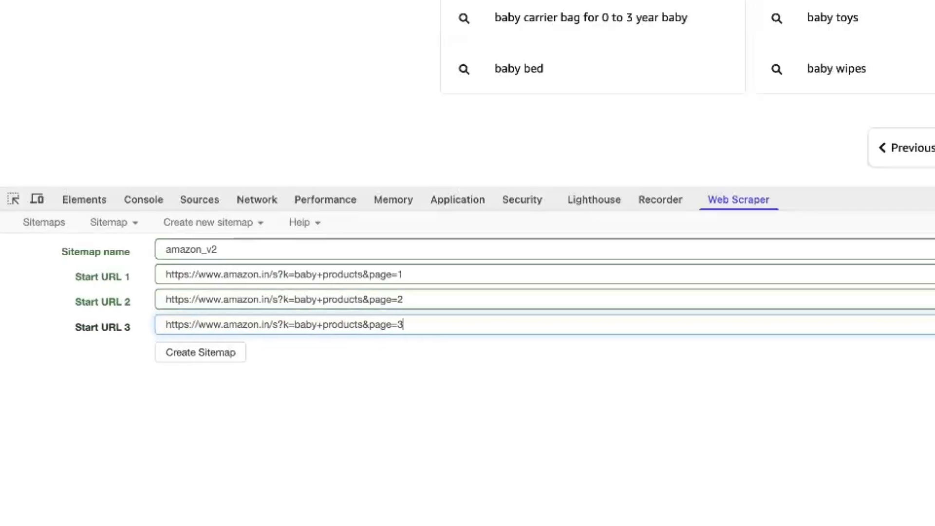
key("Return")
type("https://www.amazon.in/s?k=baby+products&page=3")
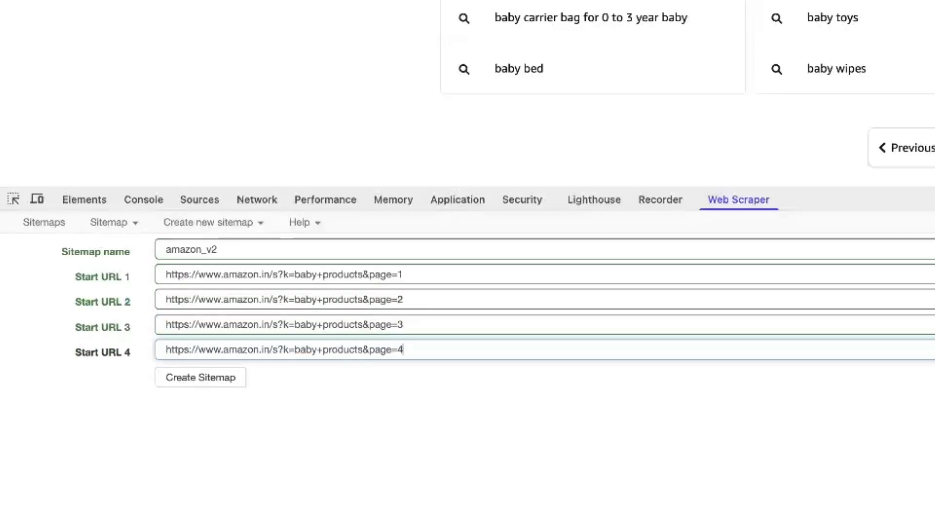
key("Return")
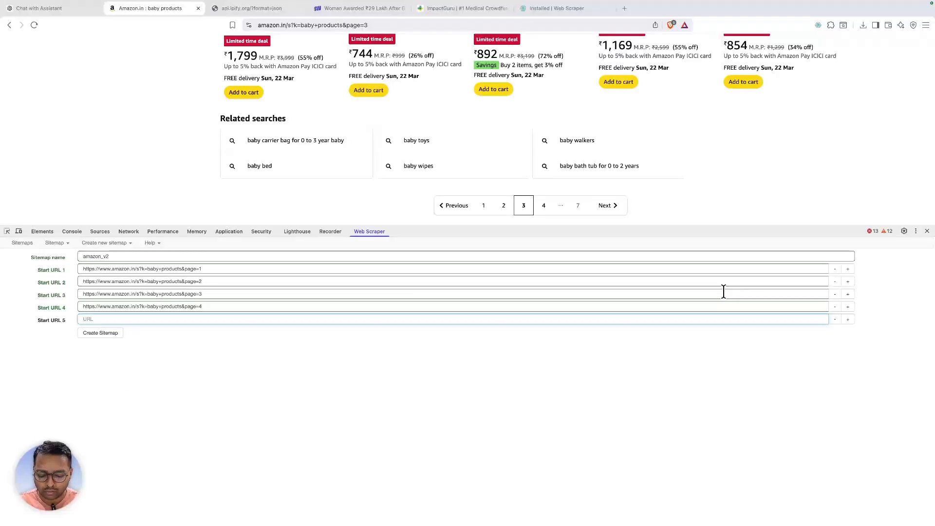
type("https://www.amazon.in/s?k=baby+products&page=3")
key("BackSpace")
type("5")
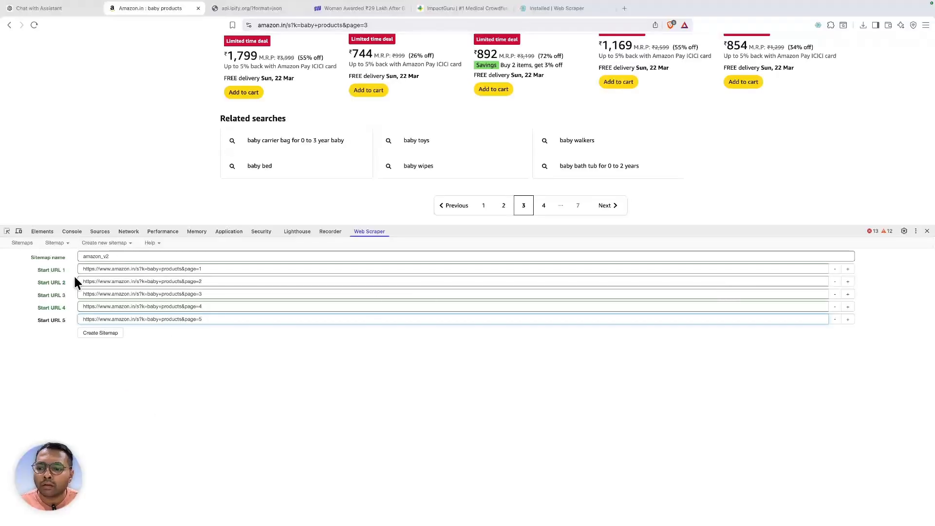
left_click(106, 336)
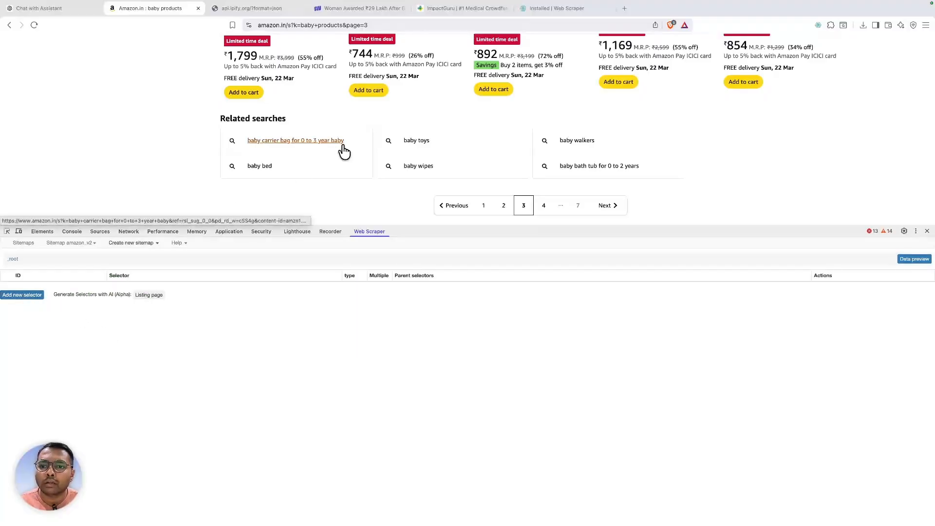
- Inspect the Mamaearth product title and select its link element's class value
scroll(344, 150, "up", 5)
scroll(342, 144, "up", 10)
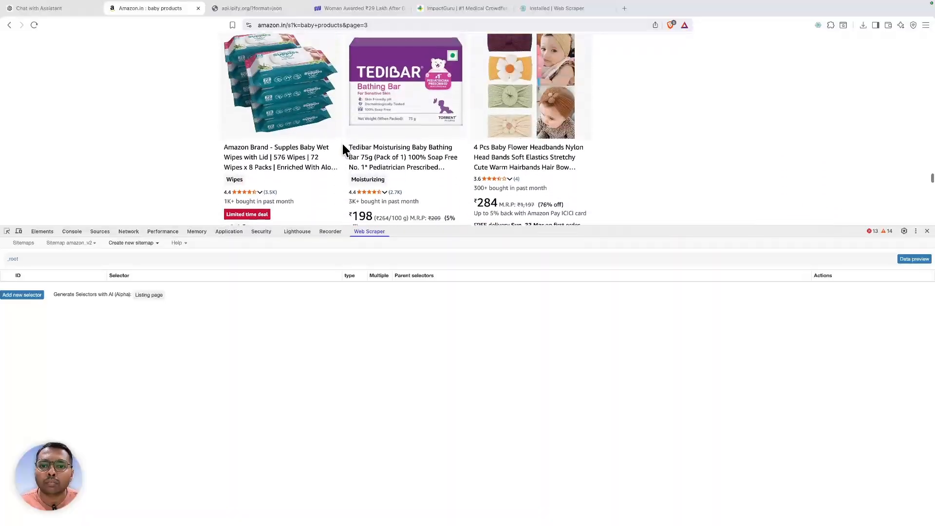
scroll(342, 146, "up", 7)
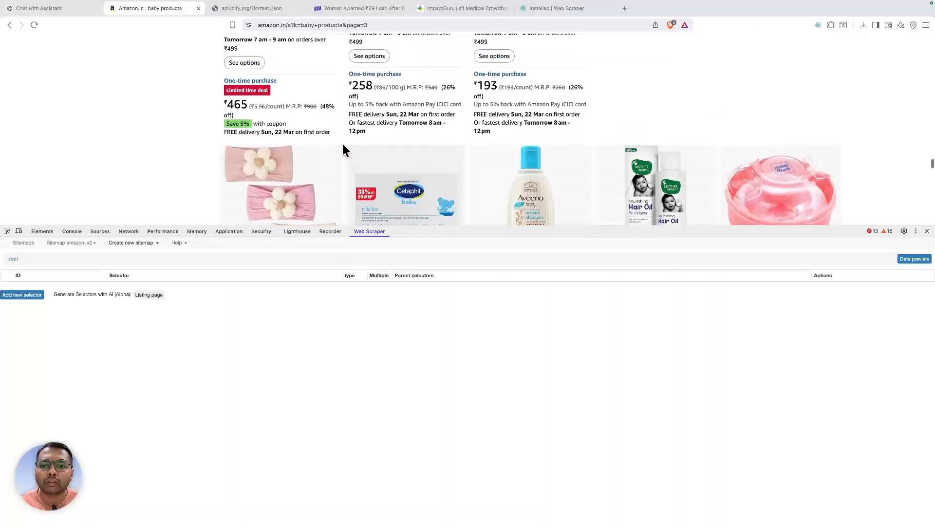
scroll(343, 144, "up", 1)
scroll(343, 144, "down", 1)
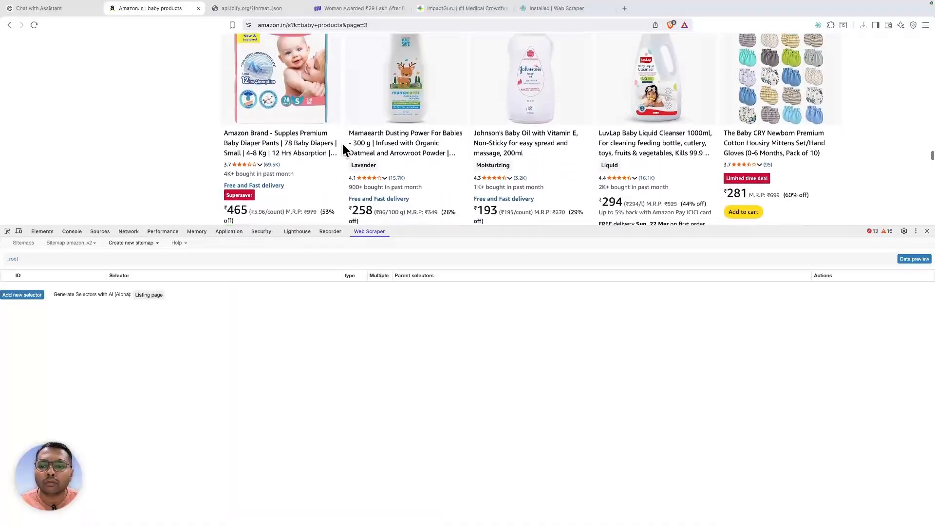
left_click(7, 231)
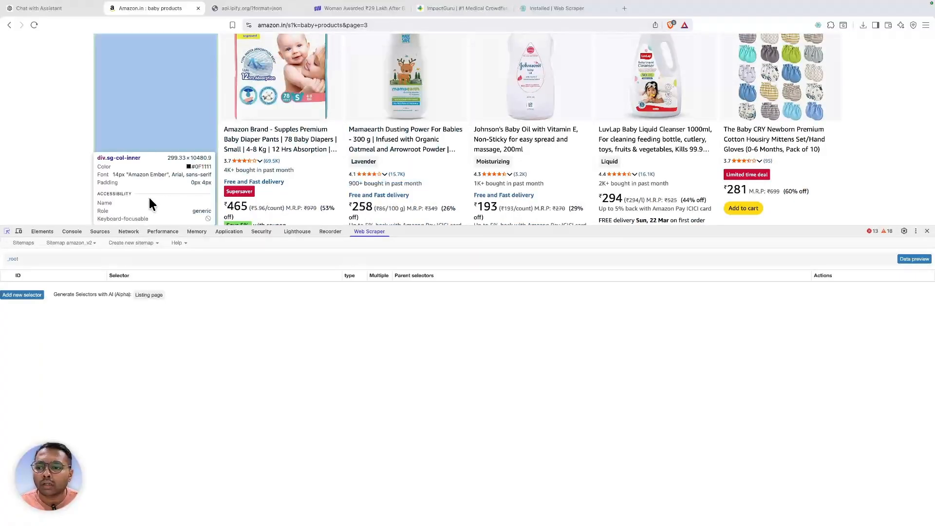
left_click(381, 141)
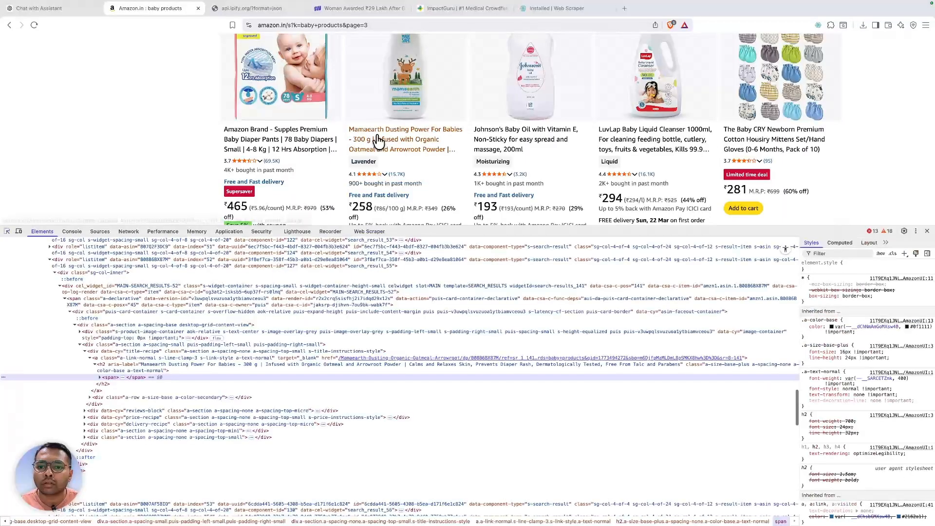
left_click(99, 377)
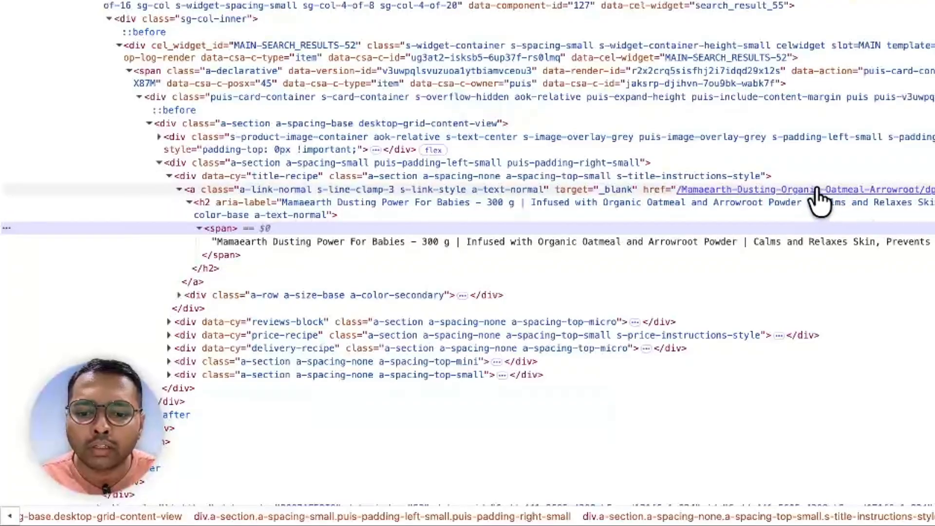
left_click(374, 189)
double_click(374, 189)
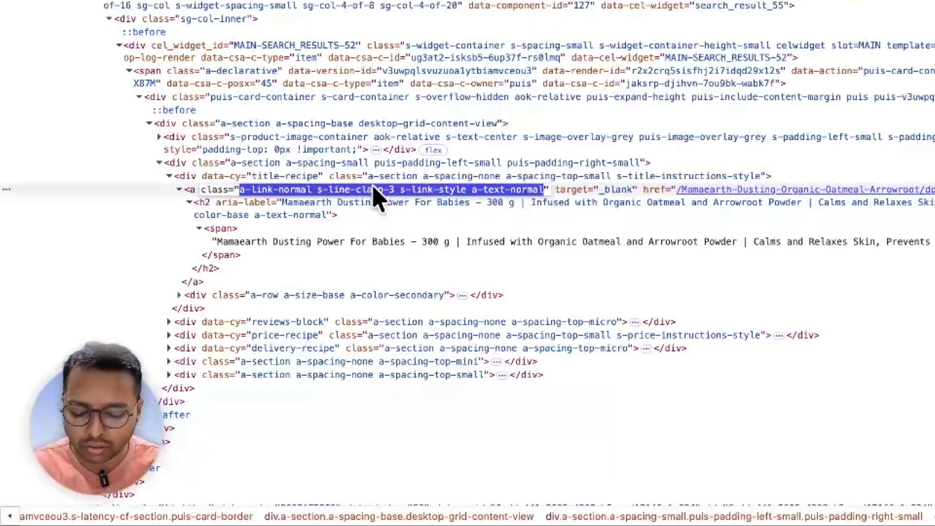
- Turn the link classes into the search selector a.a-link-normal.s-line-clamp-3.s-link-style.a-text-normal
key("super+f")
key("Left")
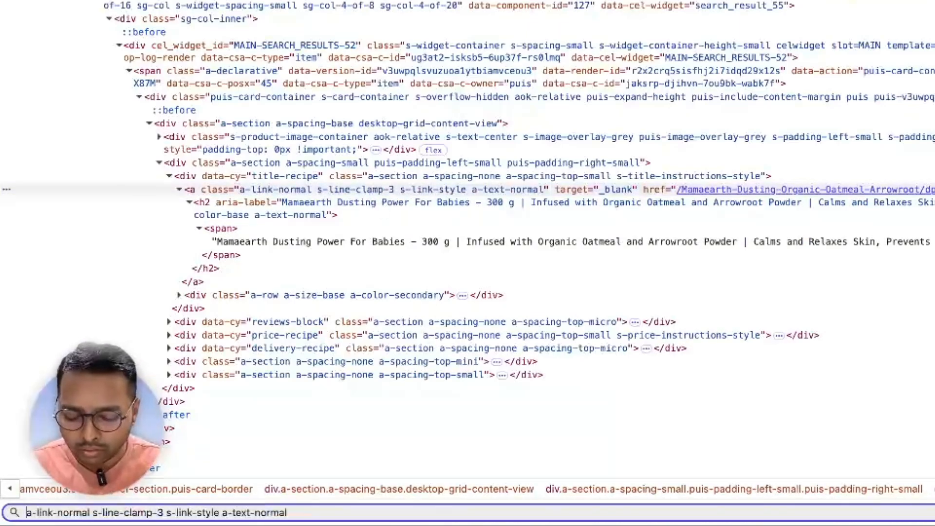
type("a.")
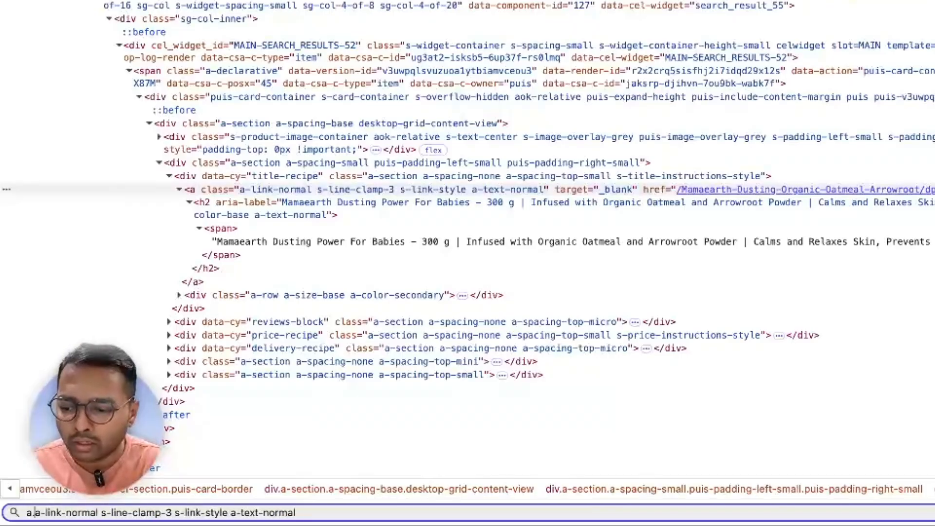
key("Right")
key("Right")
key("Right")
key("Right")
key("Right")
key("Right")
key("Right")
key("Right")
key("Right")
key("Right")
key("Right")
key("Right")
key("Right")
key("Right")
key("Right")
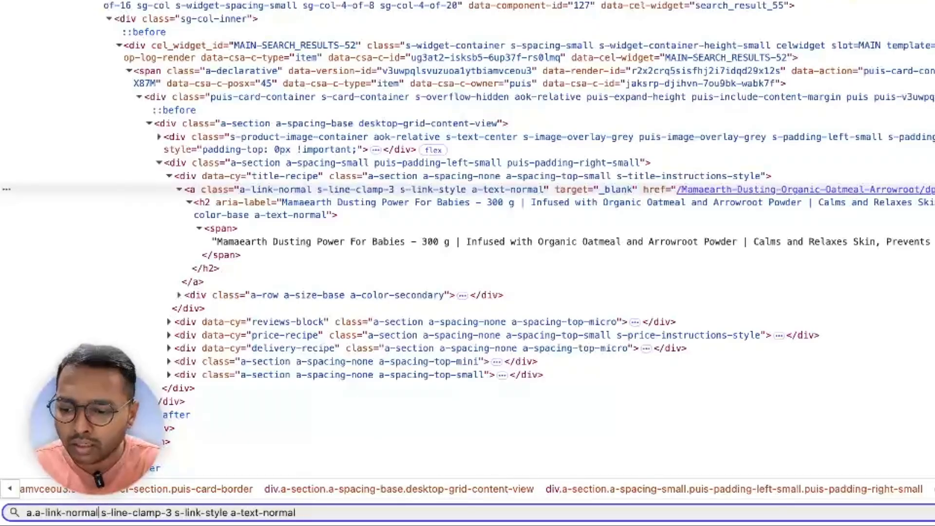
key("BackSpace")
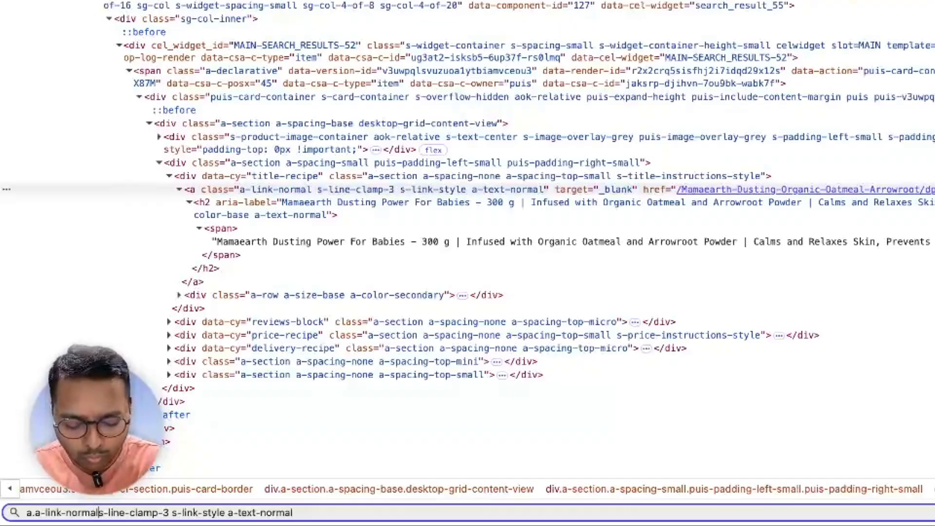
type(".")
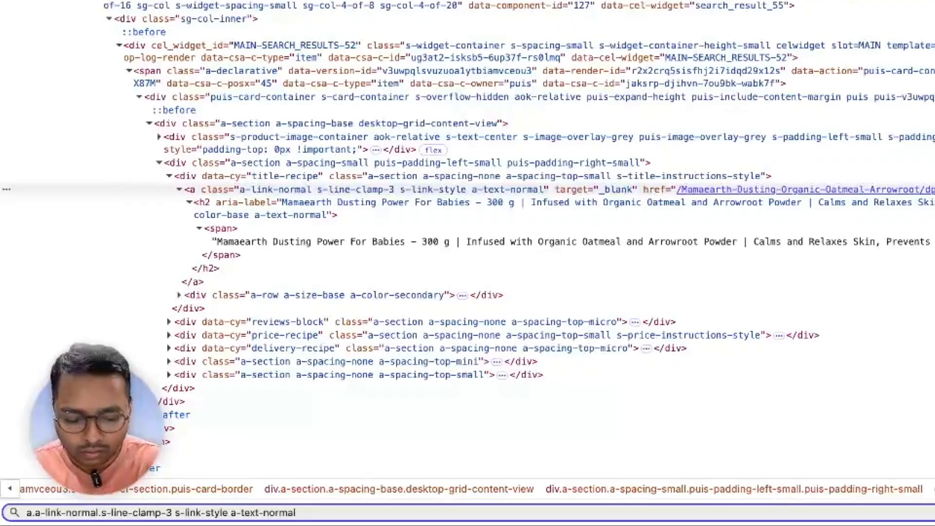
key("BackSpace")
type(".")
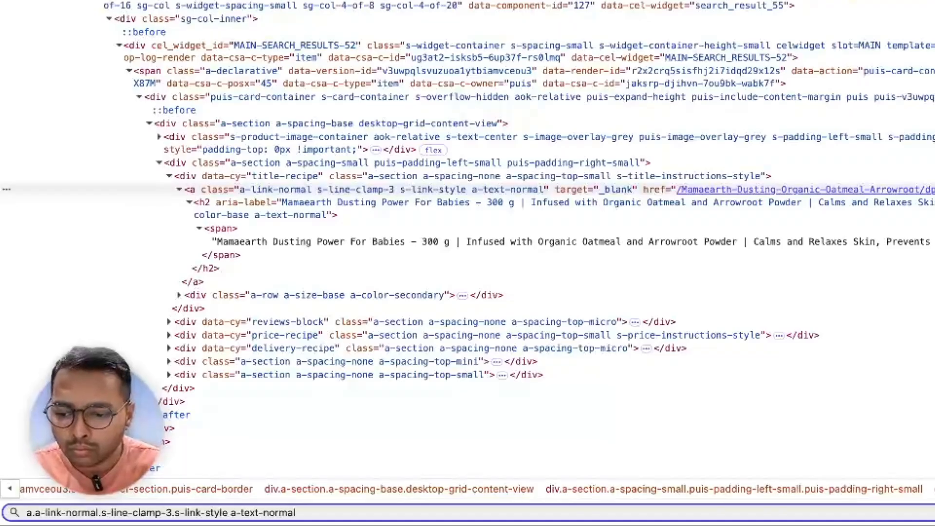
left_click(234, 513)
key("Left")
key("BackSpace")
type(".")
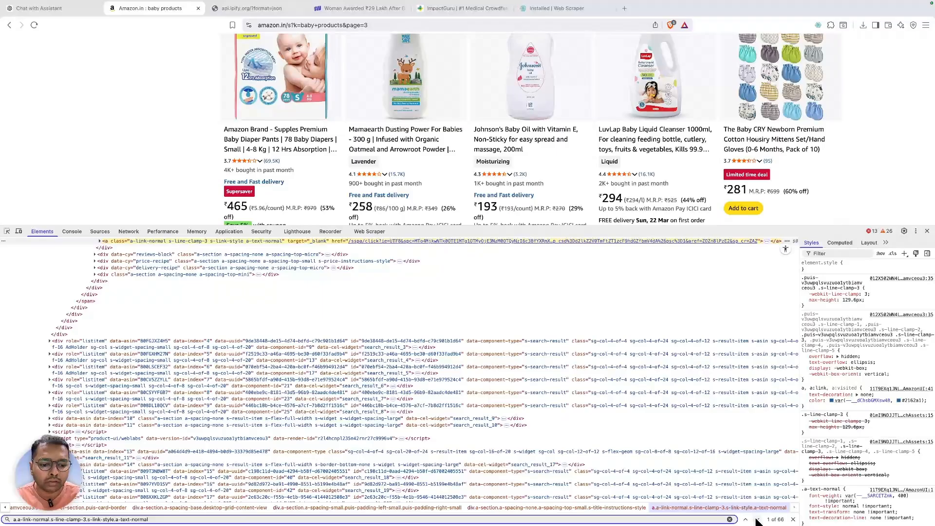
- Step through the 66 matching product titles and copy the finished selector
left_click(756, 519)
left_click(756, 519)
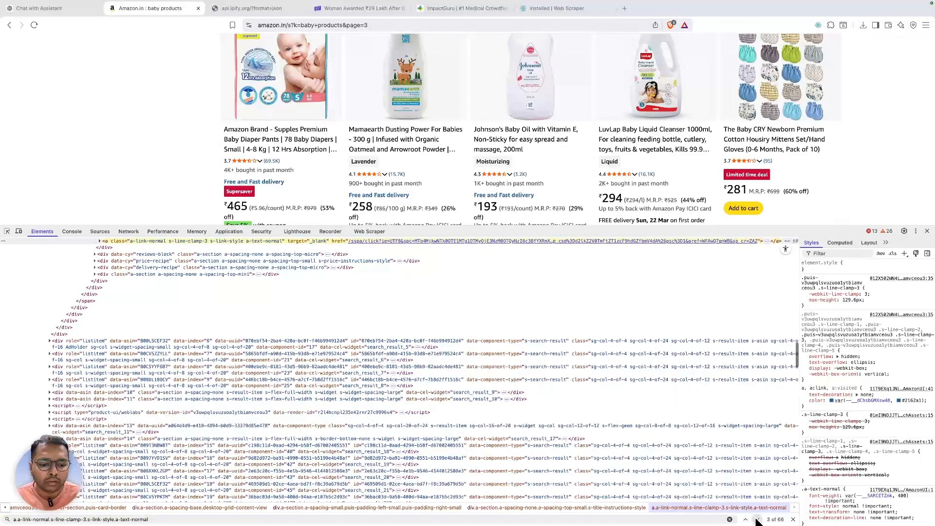
left_click(756, 519)
left_click(756, 519)
left_click(756, 519)
left_click(756, 519)
left_click(756, 519)
left_click(756, 519)
left_click(756, 519)
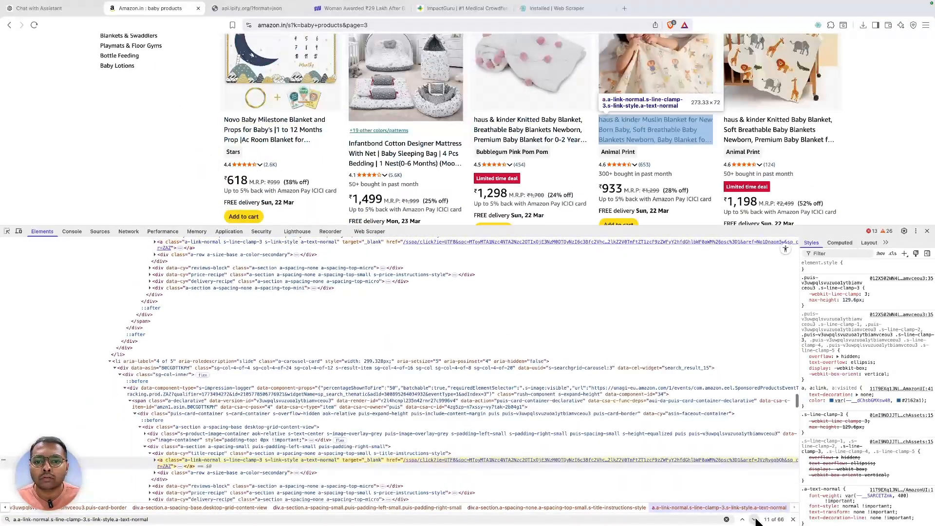
left_click(756, 519)
left_click(756, 519)
left_click(756, 519)
left_click(332, 518)
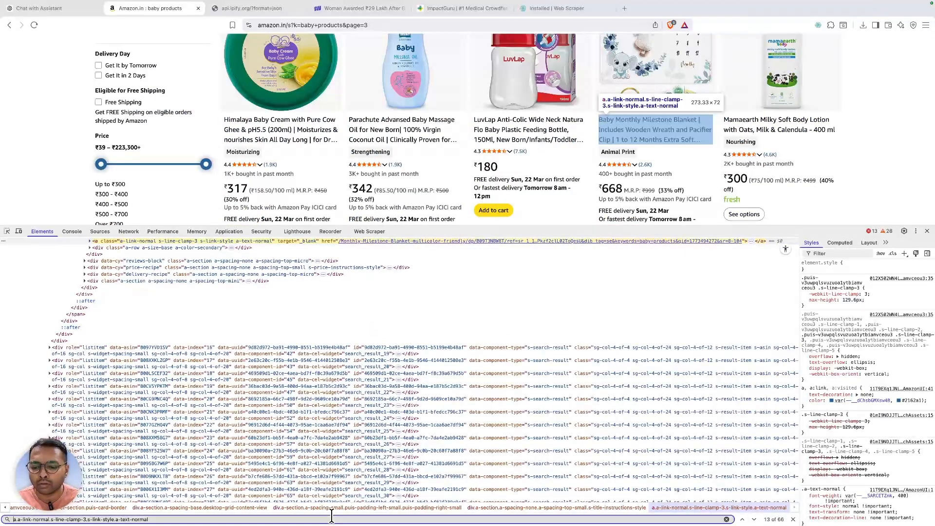
key("ctrl+a")
key("ctrl+c")
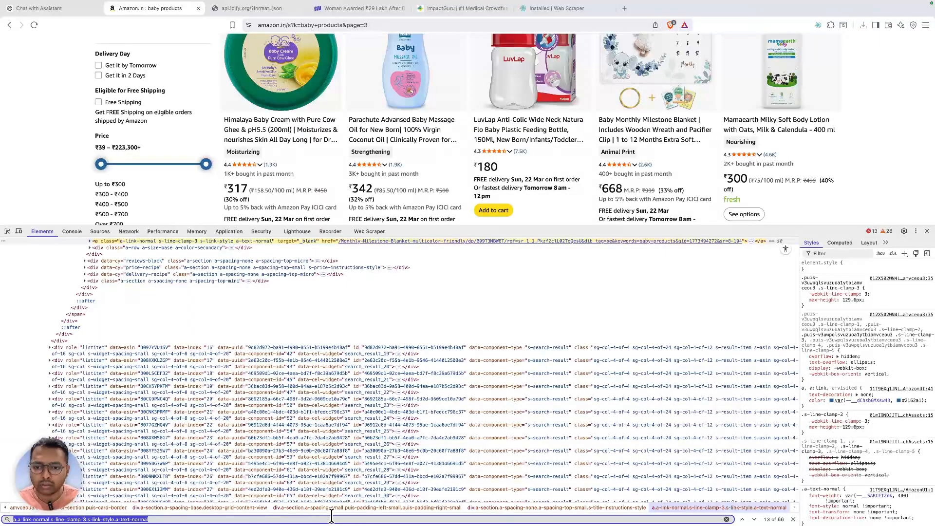
- Add a new selector with the pasted product-link selector, Id listings, and Type Link
left_click(370, 232)
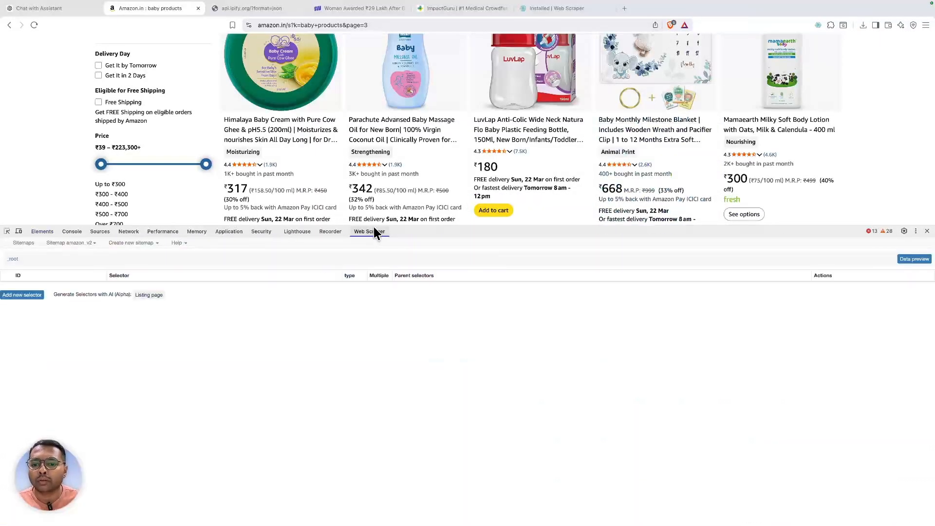
left_click(22, 297)
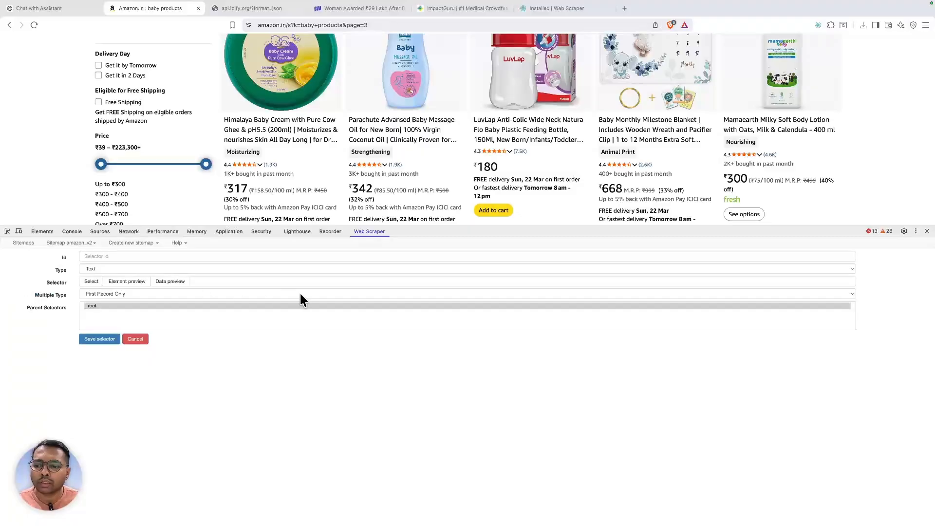
left_click(294, 282)
key("ctrl+v")
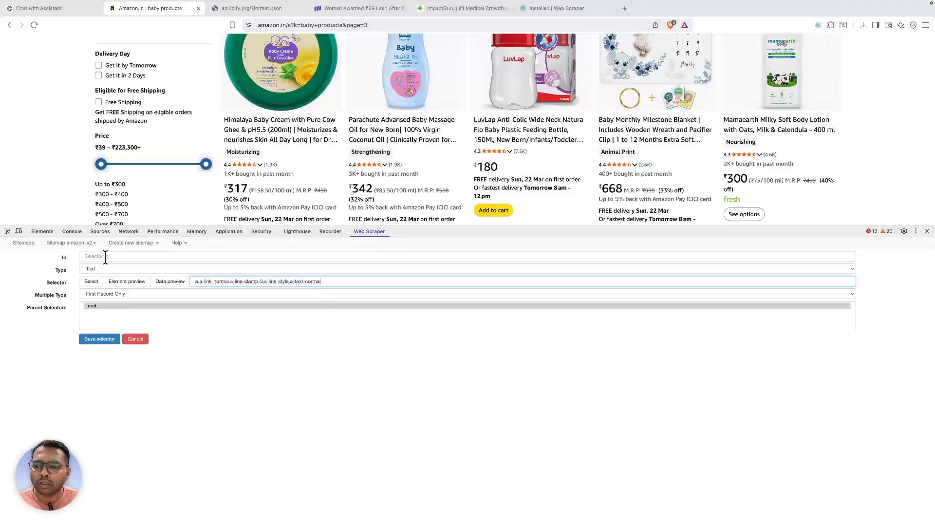
left_click(105, 257)
type("listings")
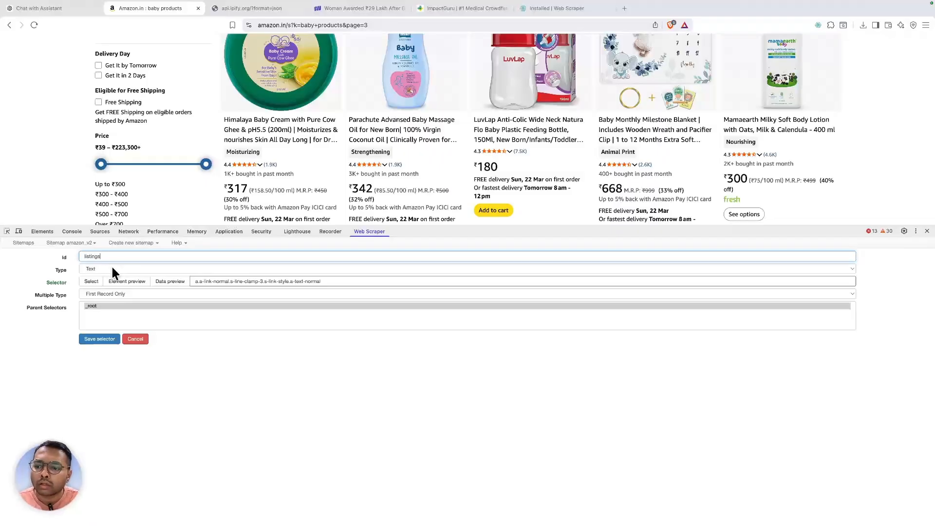
left_click(108, 268)
left_click(106, 275)
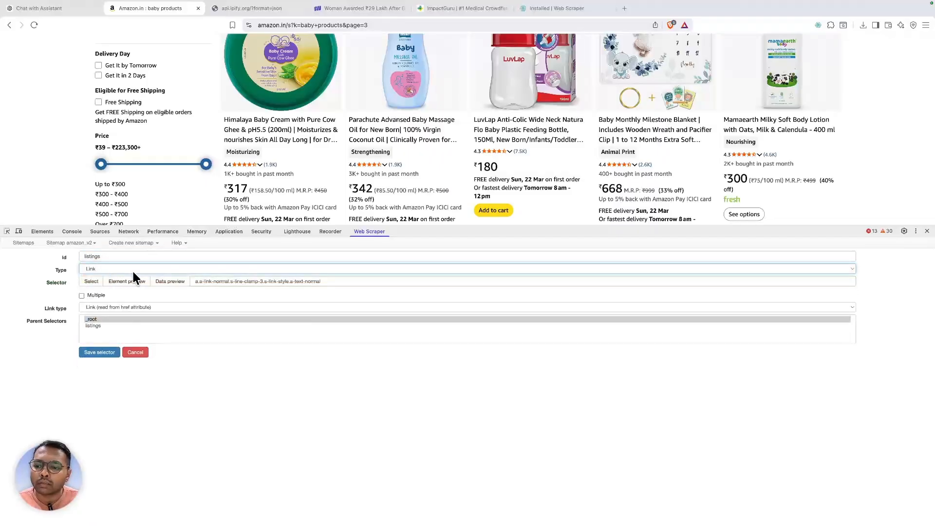
- Preview the listings selector's data to confirm it returns dozens of product URLs
left_click(177, 282)
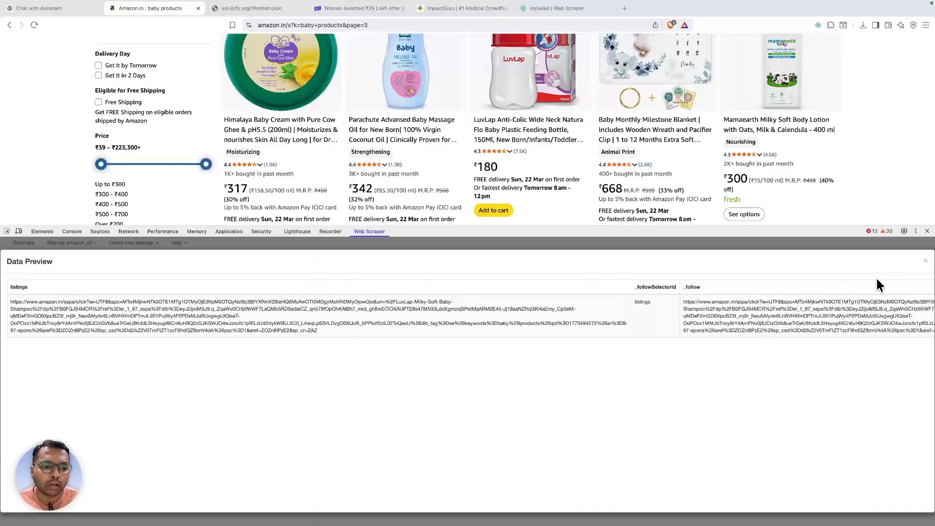
left_click(925, 265)
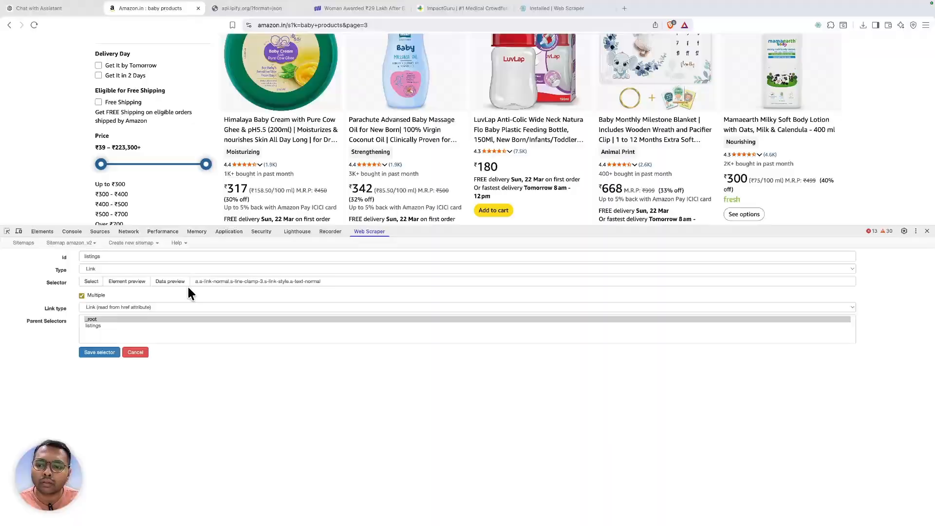
left_click(170, 283)
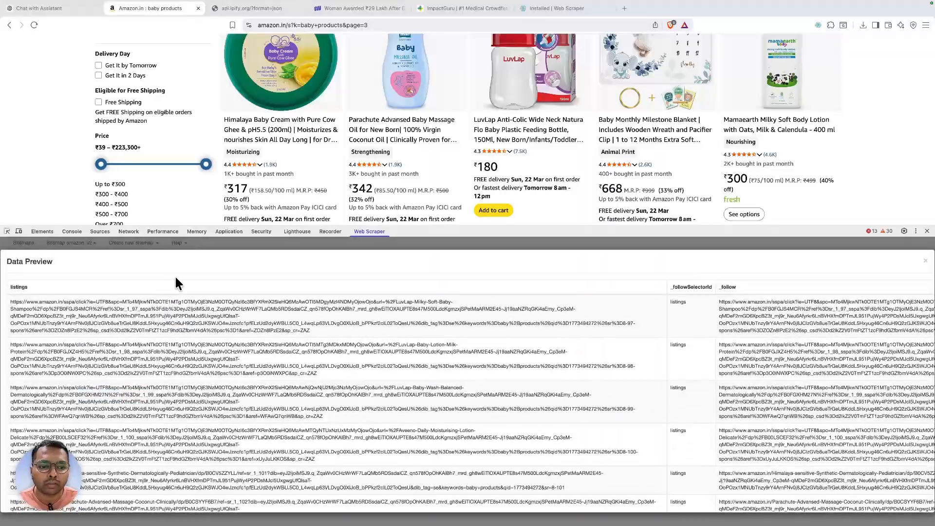
scroll(659, 396, "down", 20)
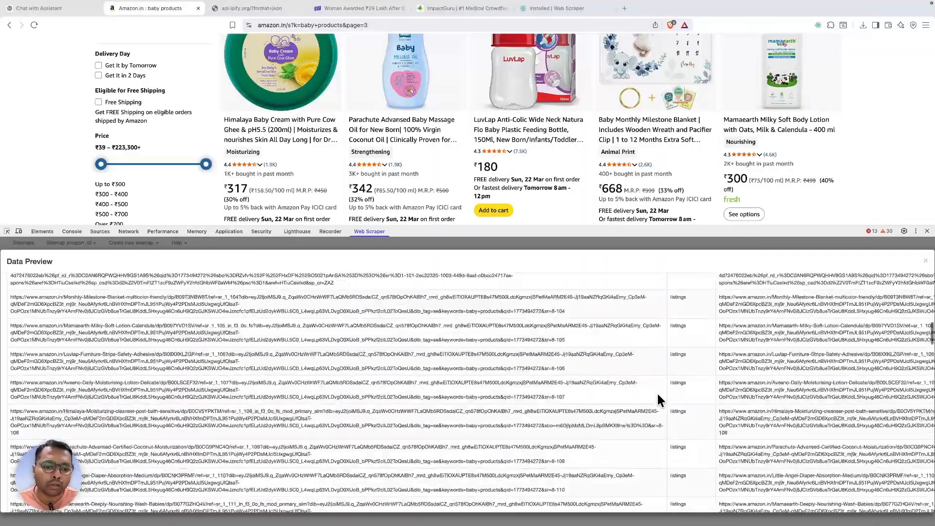
scroll(910, 327, "down", 10)
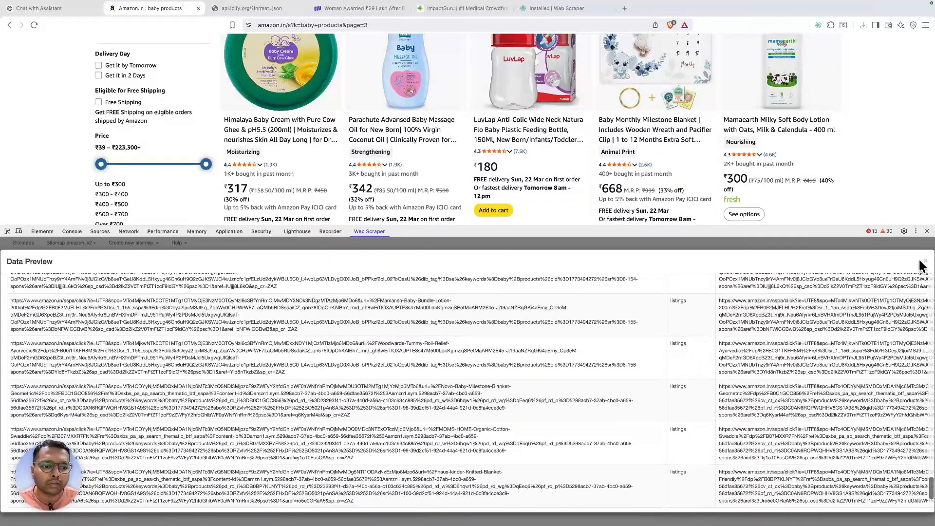
left_click(925, 261)
- Save the listings selector and scrape amazon_v2 with 3000 ms request interval and page load delay
left_click(98, 352)
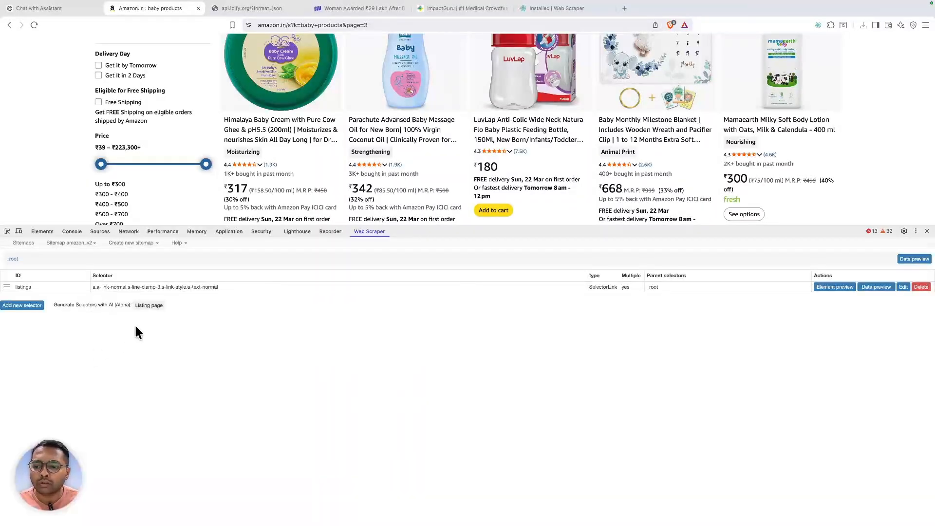
left_click(86, 246)
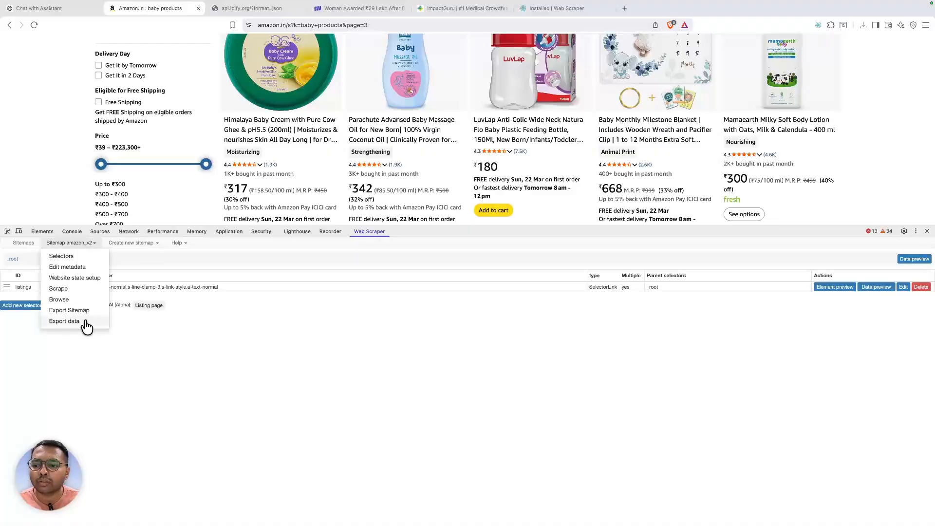
left_click(58, 289)
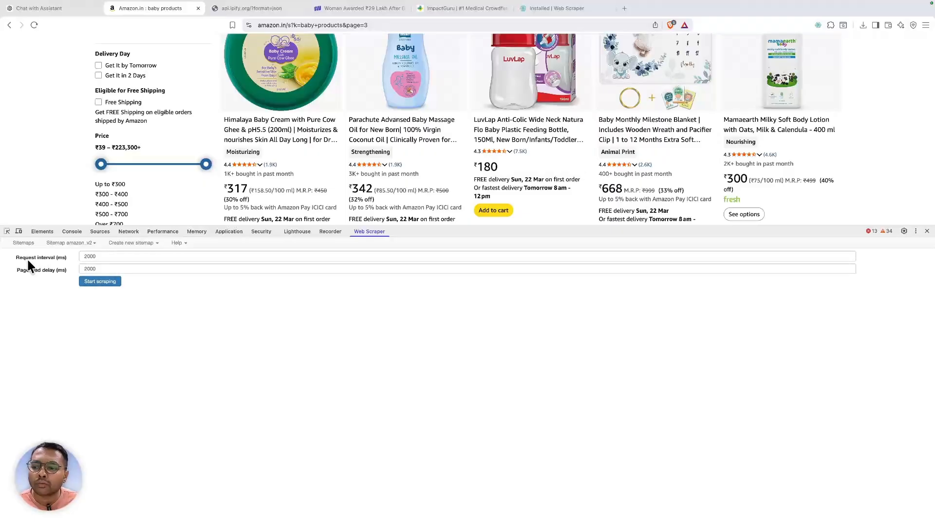
left_click(102, 255)
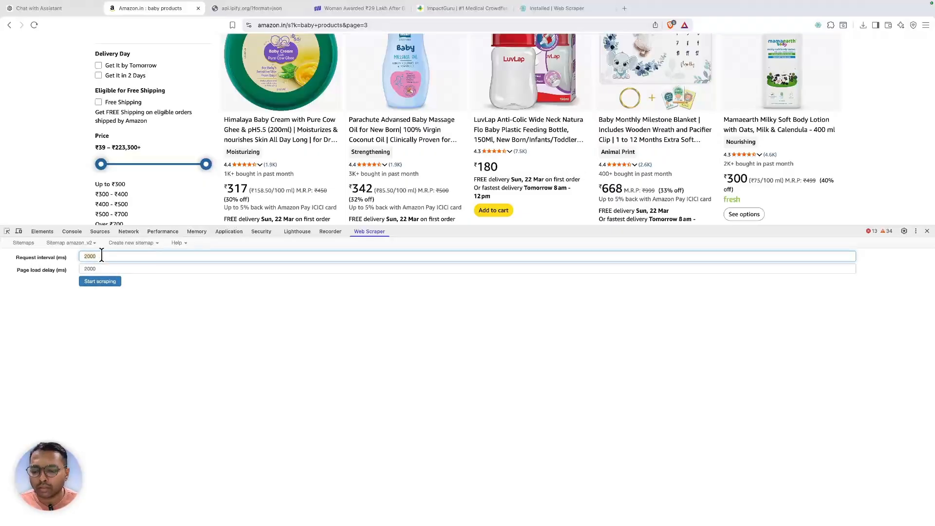
key("BackSpace")
key("BackSpace")
key("BackSpace")
key("BackSpace")
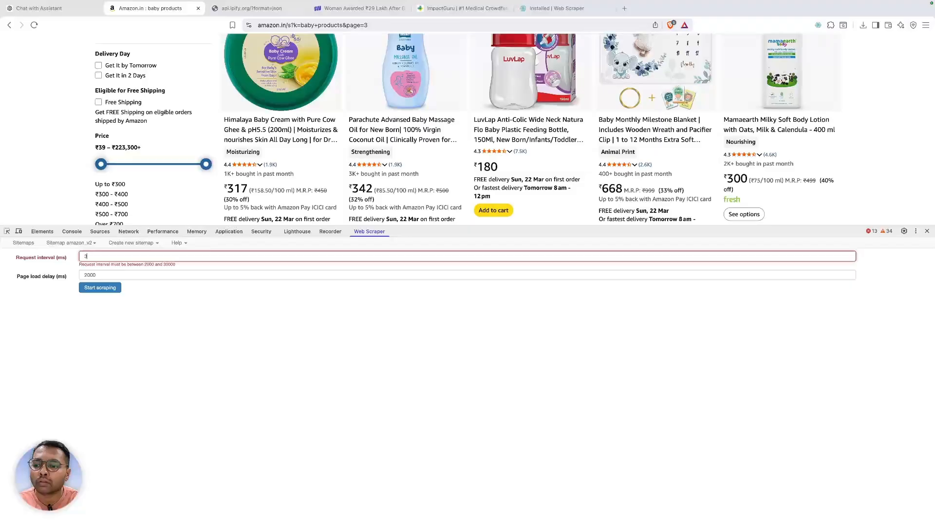
type("3000")
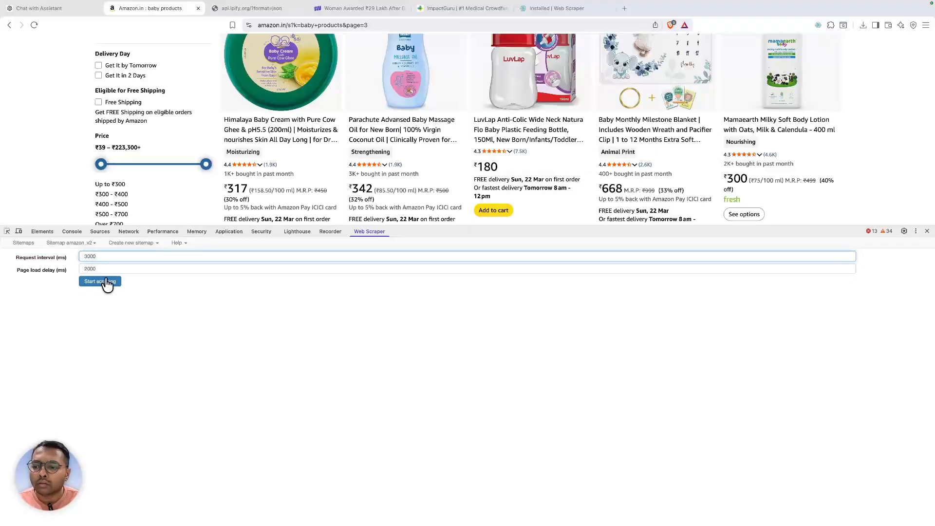
left_click(104, 268)
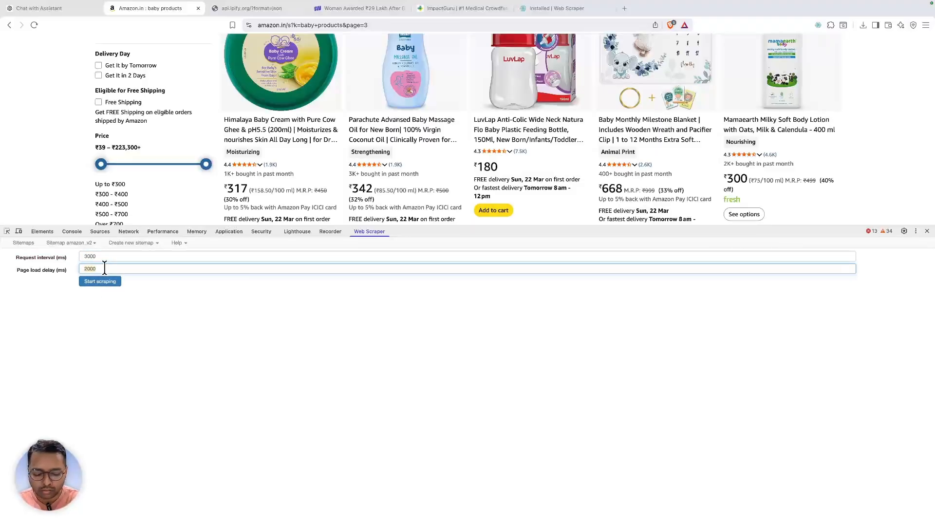
key("BackSpace")
key("BackSpace")
key("BackSpace")
key("BackSpace")
type("3000")
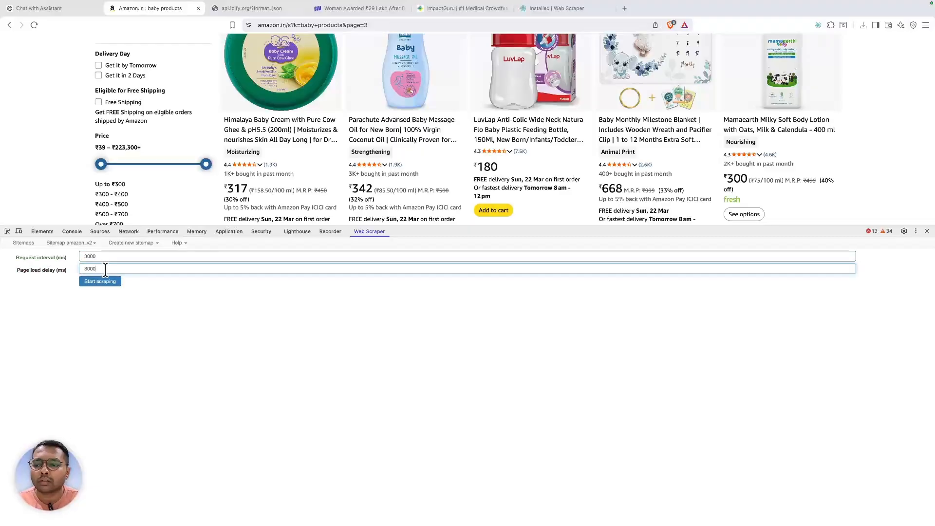
left_click(104, 282)
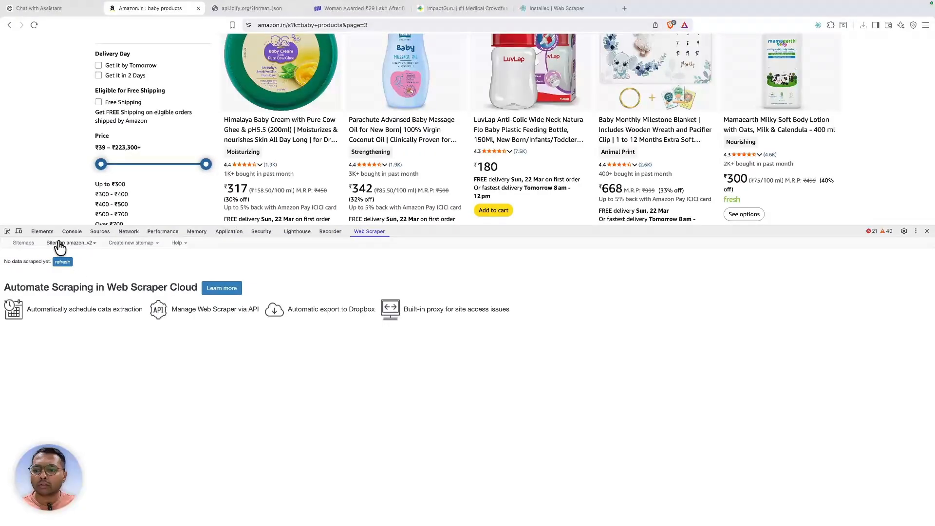
- Export the amazon_v2 data as amazon_v2.csv and show it in its folder
left_click(60, 244)
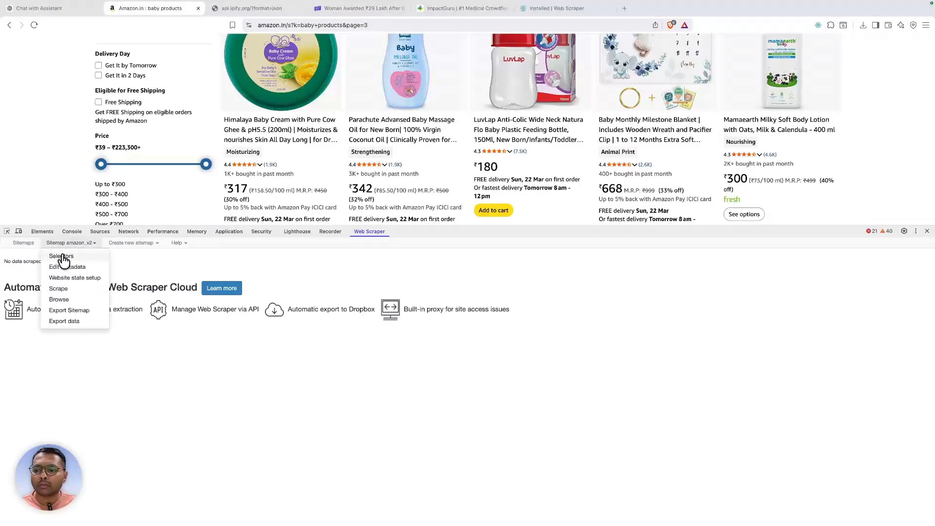
left_click(67, 321)
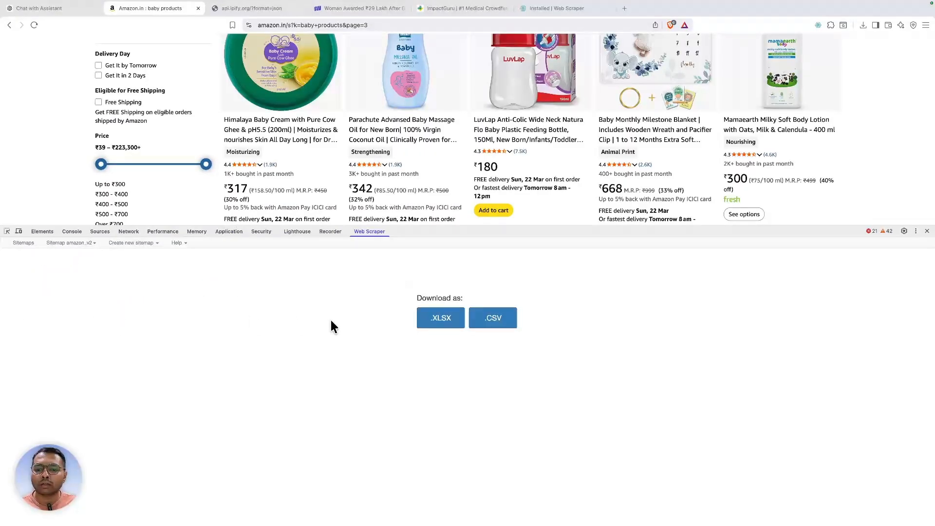
left_click(478, 319)
left_click(619, 342)
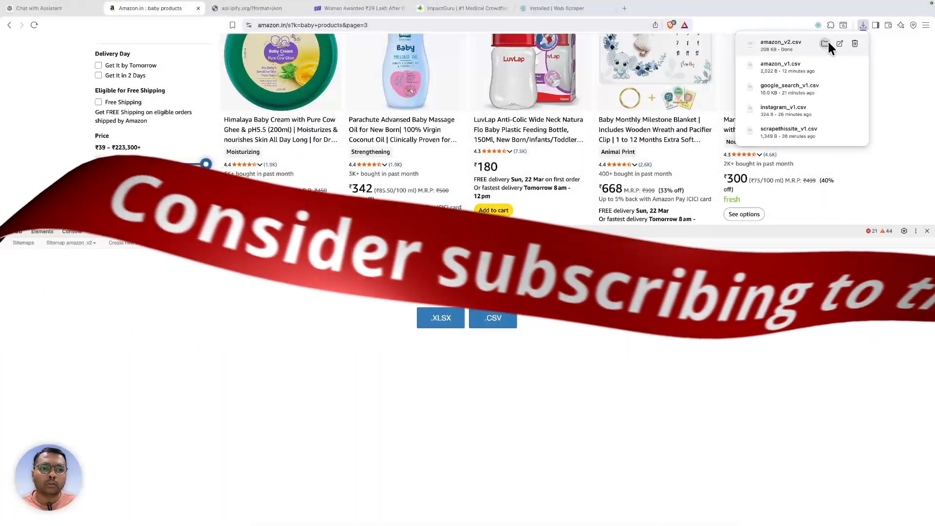
left_click(825, 43)
- Open amazon_v2.csv full screen in Numbers and inspect the start URL and listings columns
double_click(322, 85)
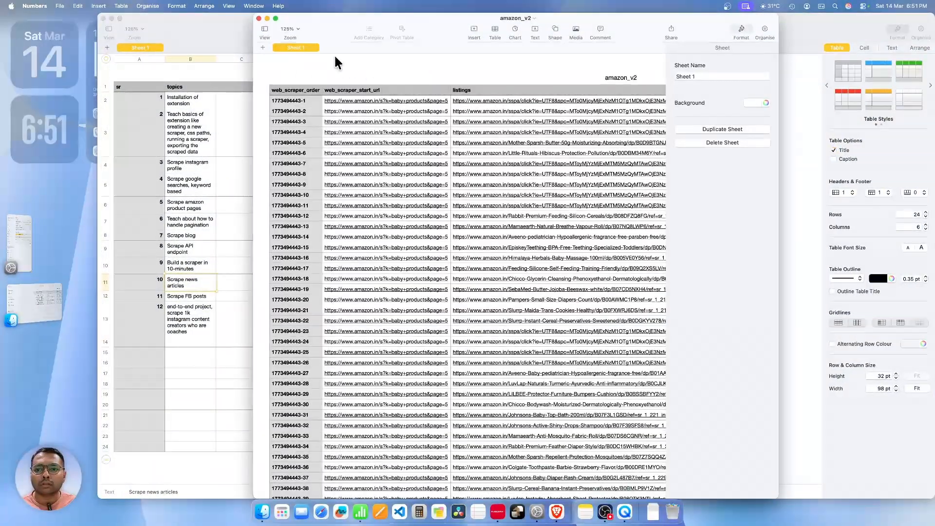
left_click(274, 17)
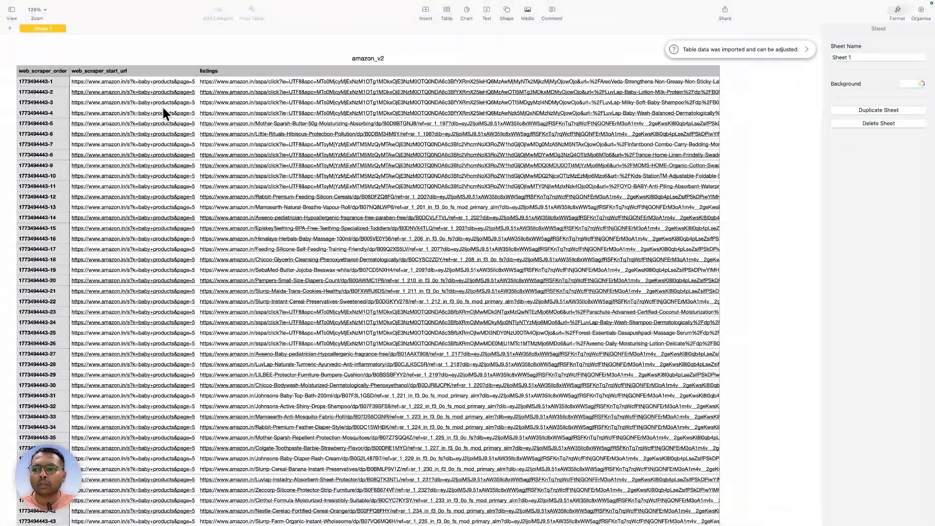
scroll(162, 106, "down", 10)
scroll(162, 107, "up", 10)
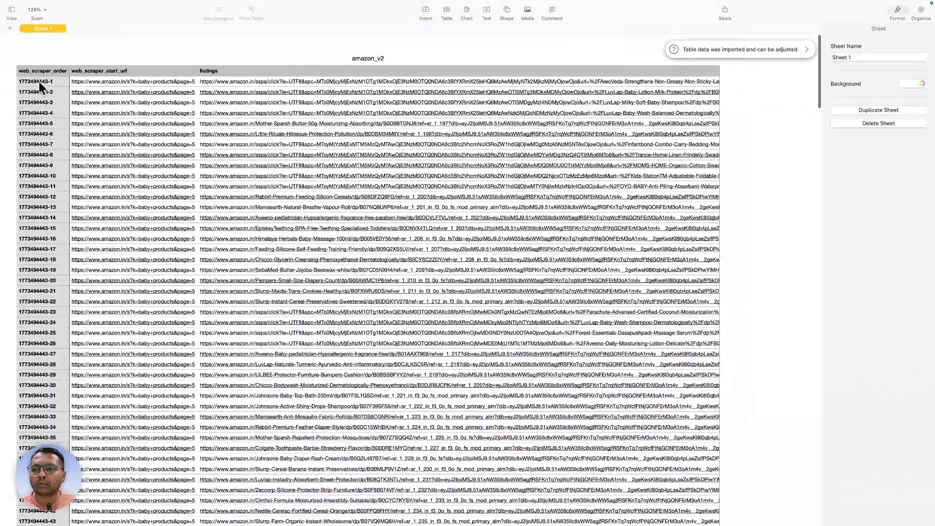
left_click(43, 71)
left_click(136, 68)
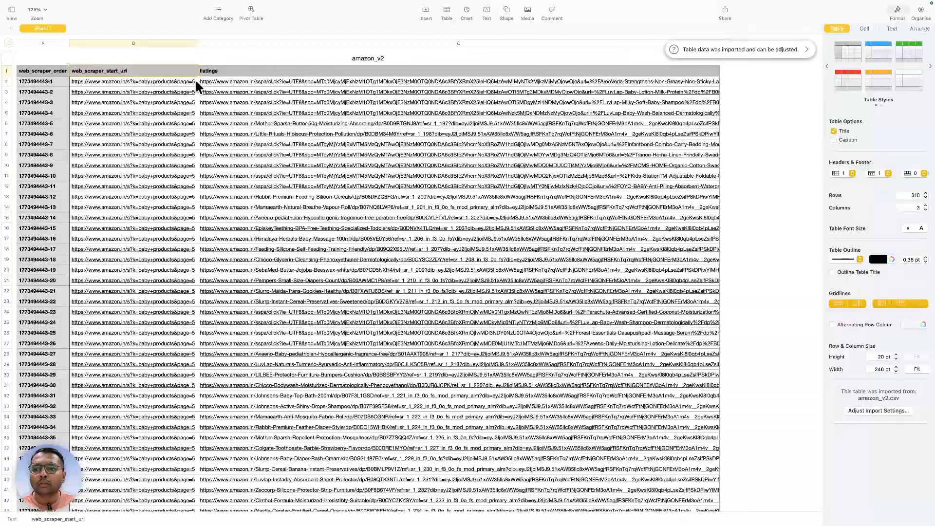
left_click(281, 71)
scroll(313, 108, "down", 10)
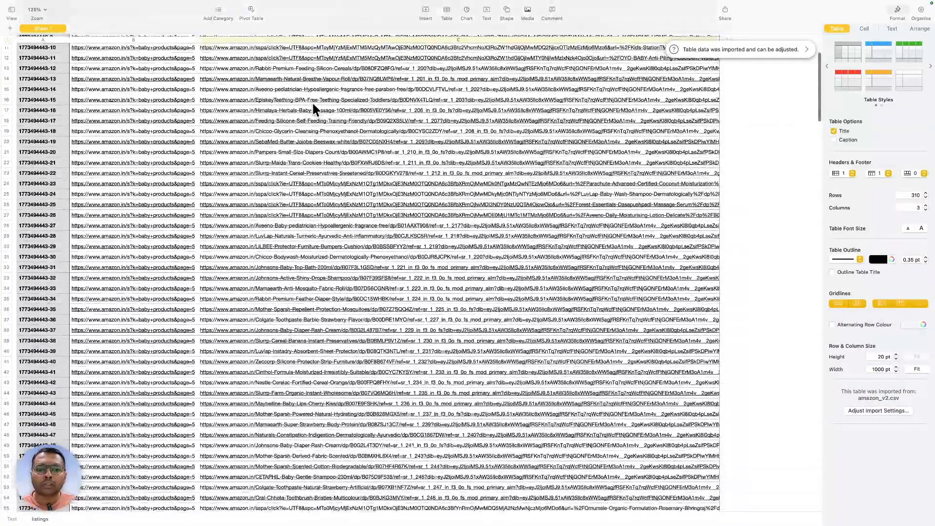
scroll(244, 132, "up", 15)
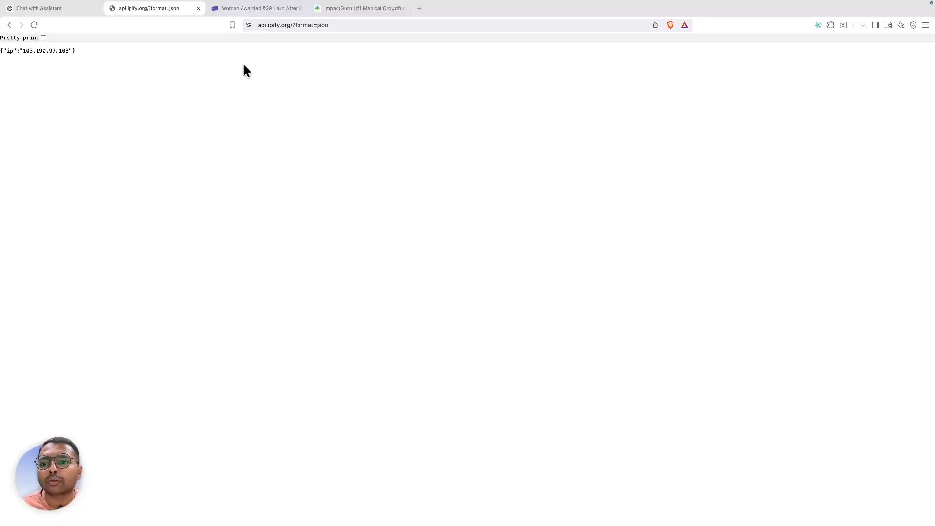
- Reload the ipify API page at its same address
left_click(274, 25)
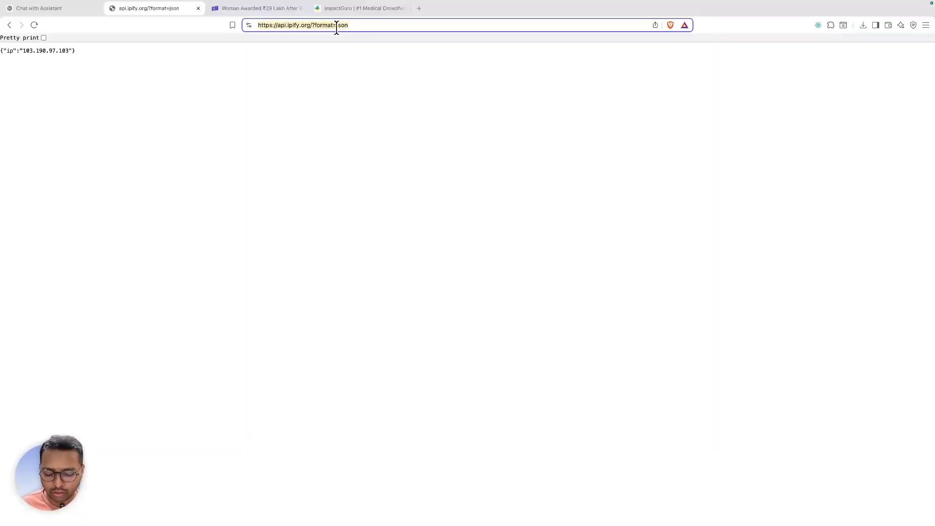
type("https://api.ipify.org/?format=json")
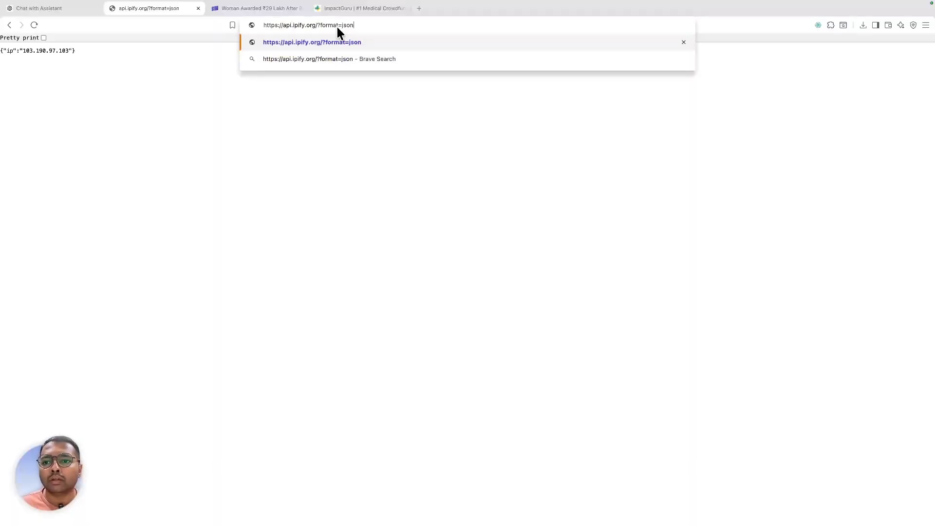
key("Return")
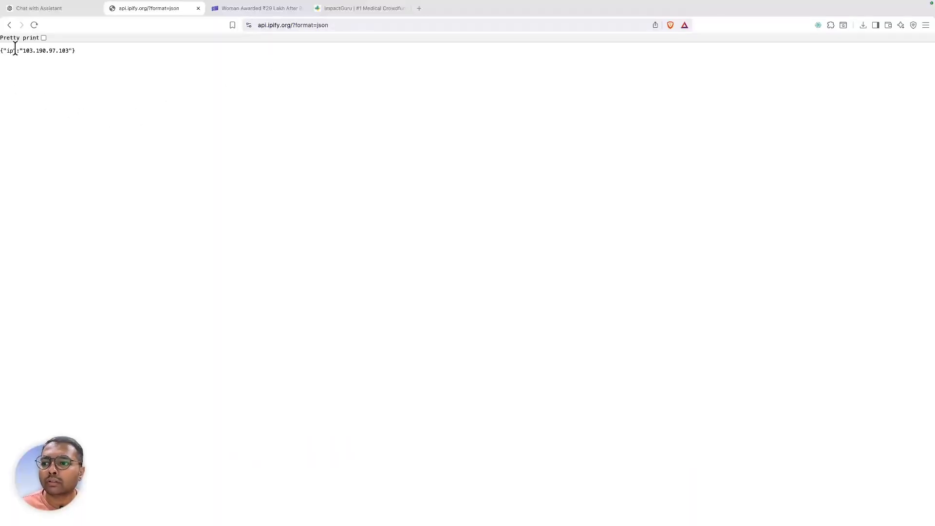
- Inspect the page's network traffic for the ?format=json response, then show Web Scraper's sitemap list
right_click(136, 99)
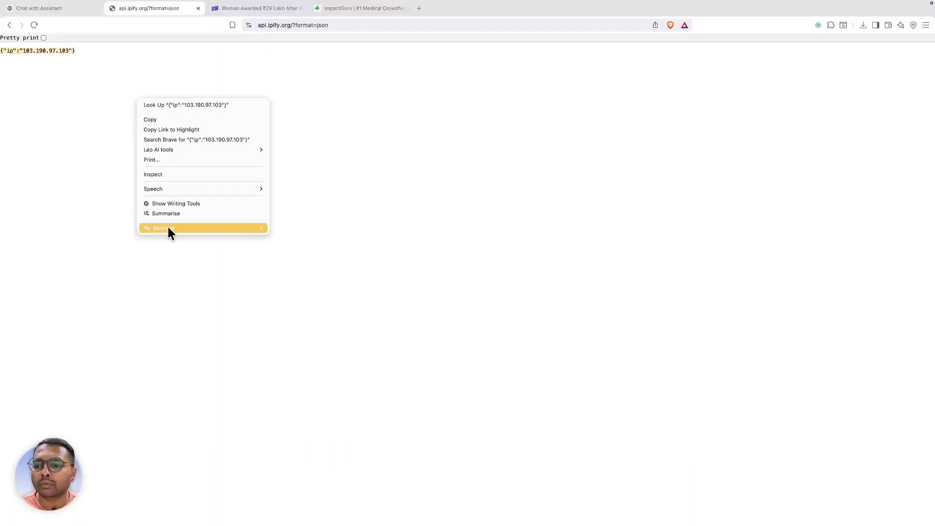
left_click(163, 176)
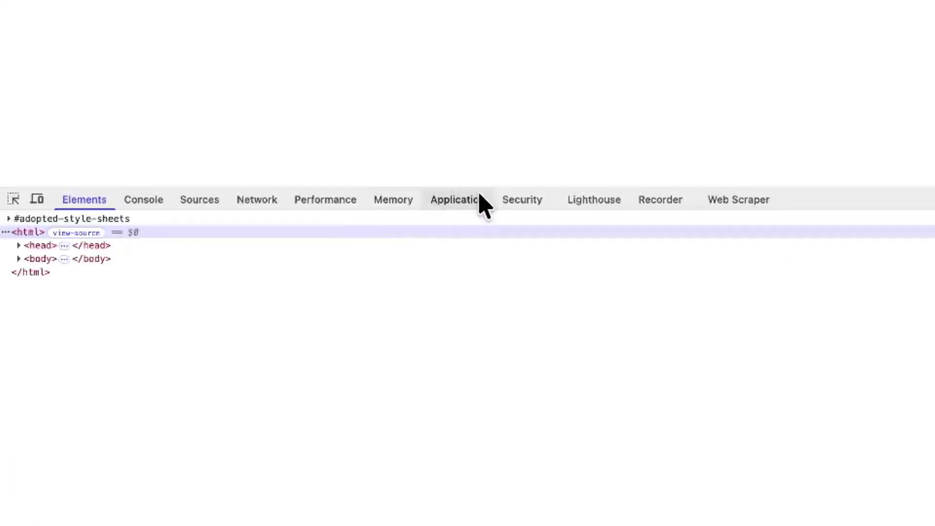
left_click(256, 207)
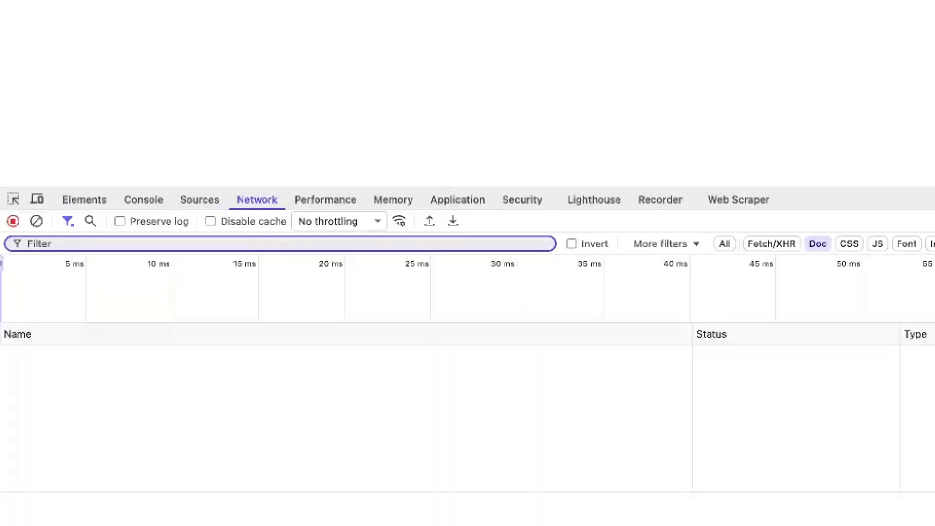
key("super+r")
left_click(83, 355)
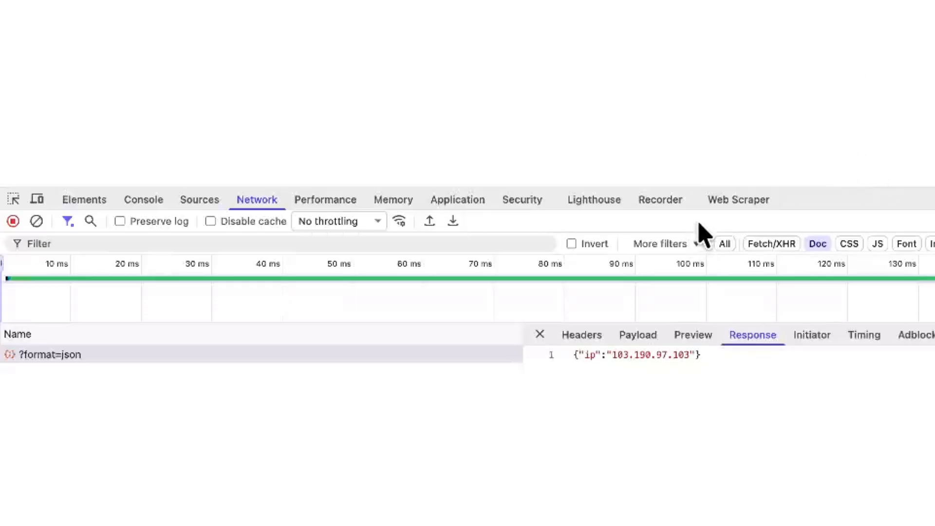
left_click(724, 205)
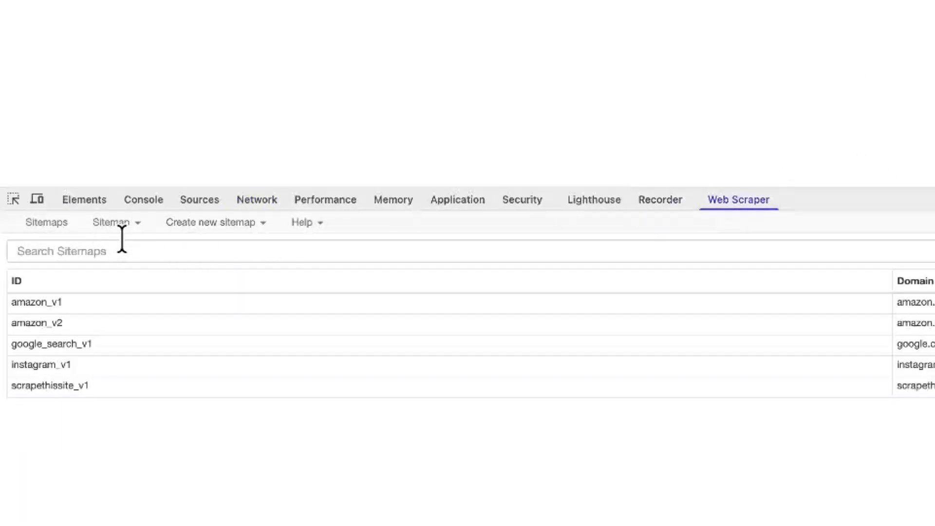
- Create sitemap ipify_v1 with the pasted ipify API address as Start URL 1
left_click(212, 224)
left_click(217, 244)
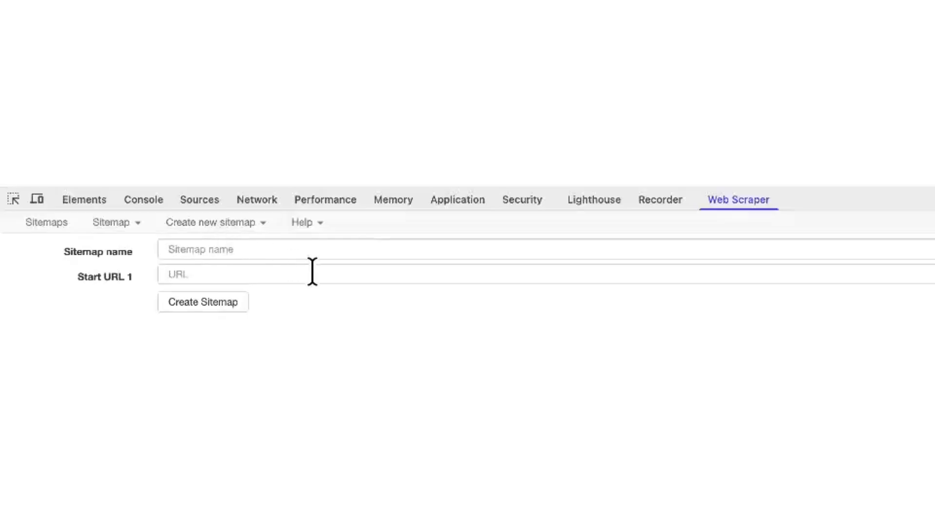
left_click(299, 253)
type("ipify")
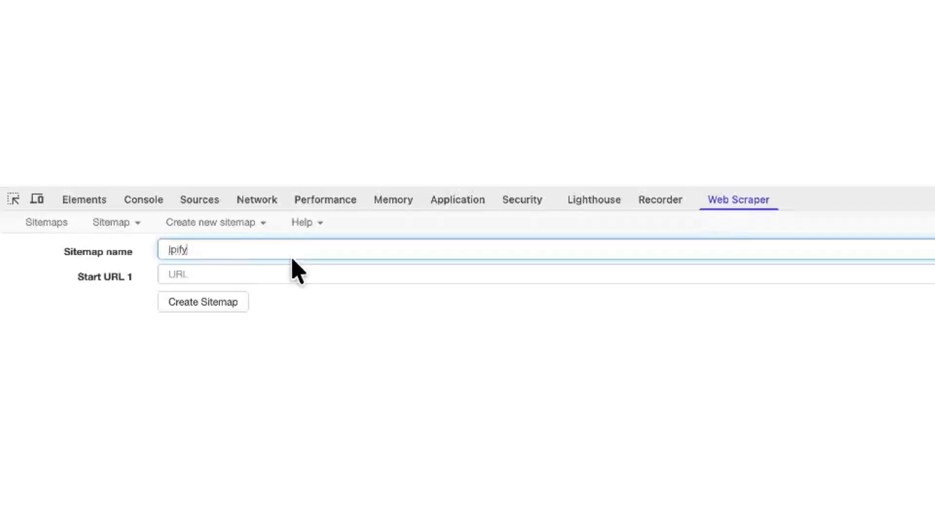
type("_v1")
left_click(221, 275)
key("Return")
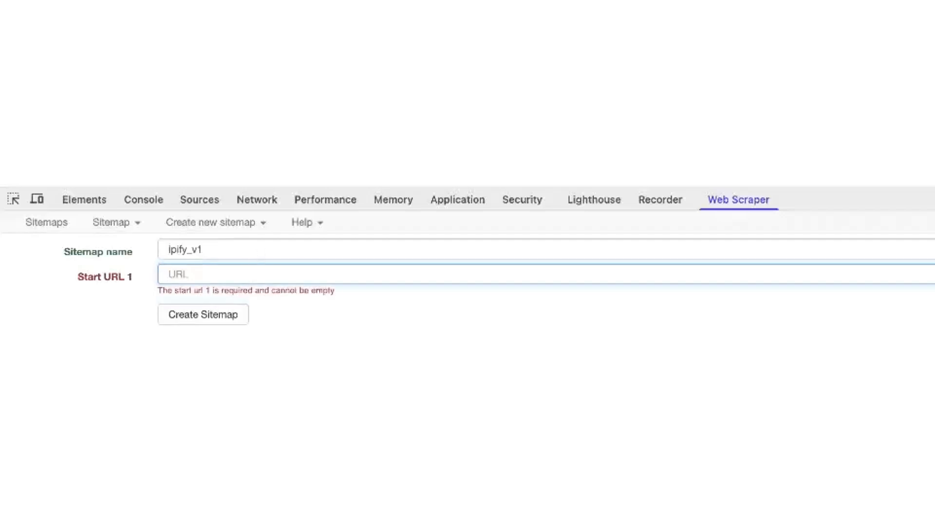
left_click(492, 277)
type("https://api.ipify.org/?format=json")
left_click(224, 302)
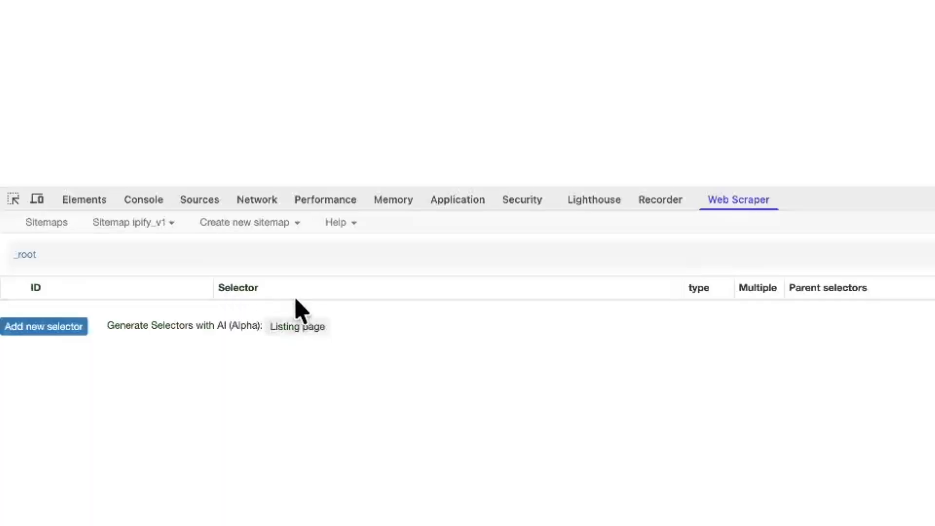
- Start a new selector and pick the page's JSON text, identified as a pre element
left_click(29, 327)
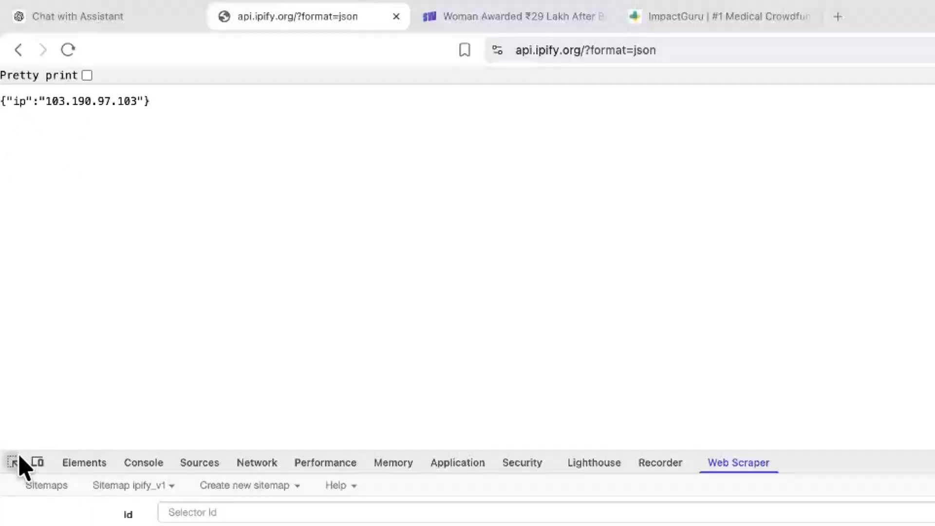
left_click(13, 462)
left_click(39, 108)
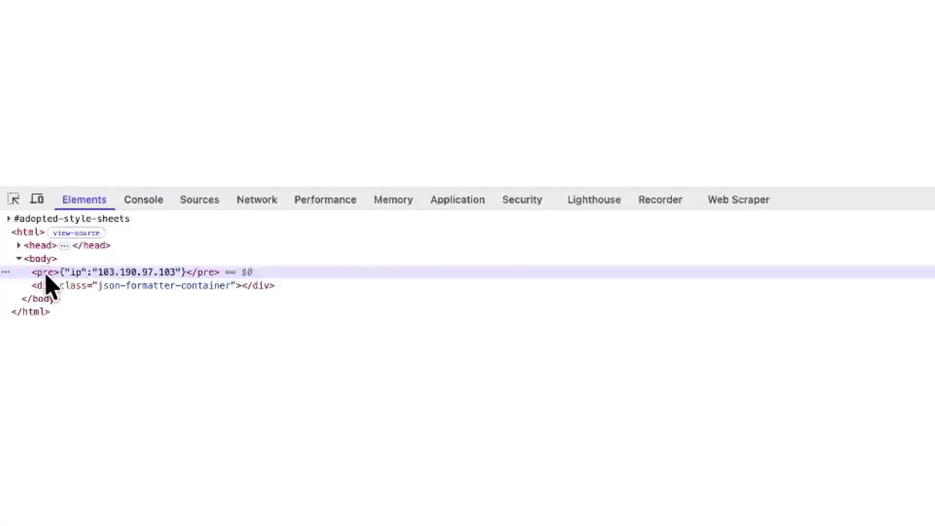
right_click(86, 271)
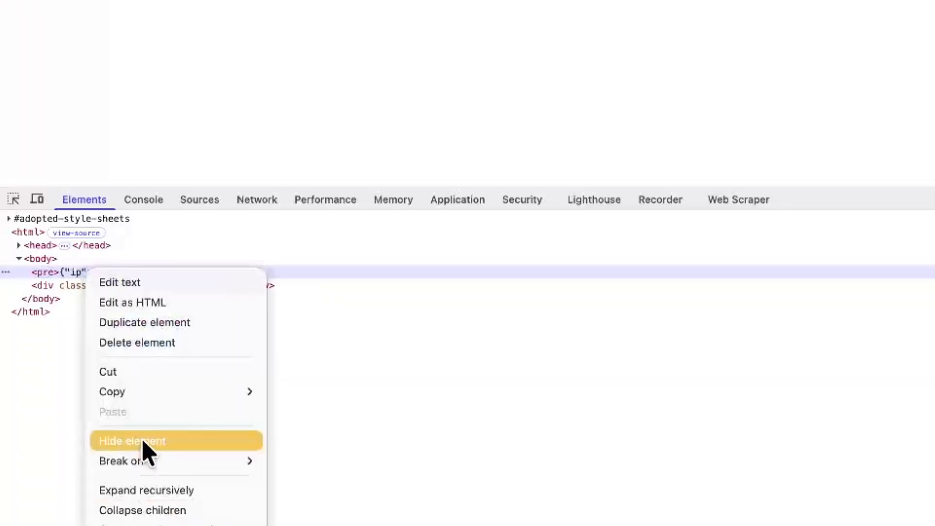
left_click(745, 209)
left_click(744, 204)
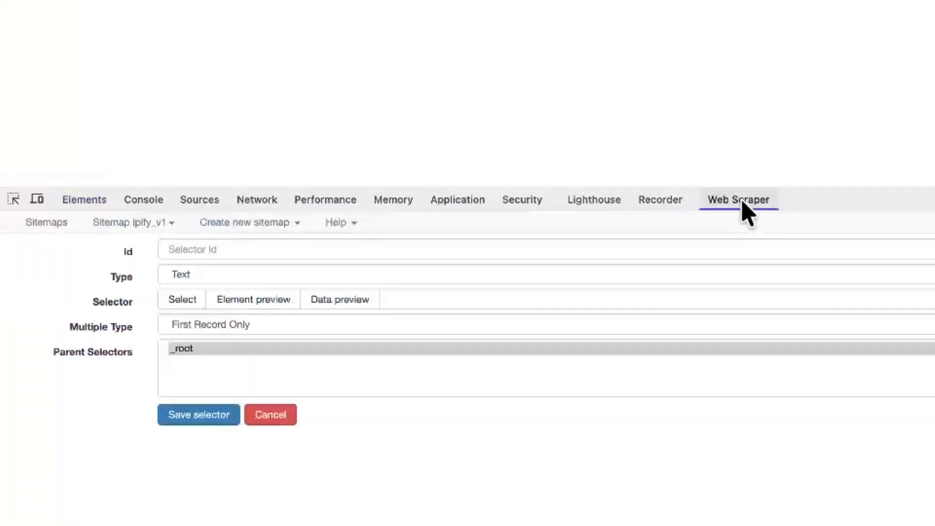
- Use selector pre, preview its data, name the Text selector ip_address and save it
left_click(447, 292)
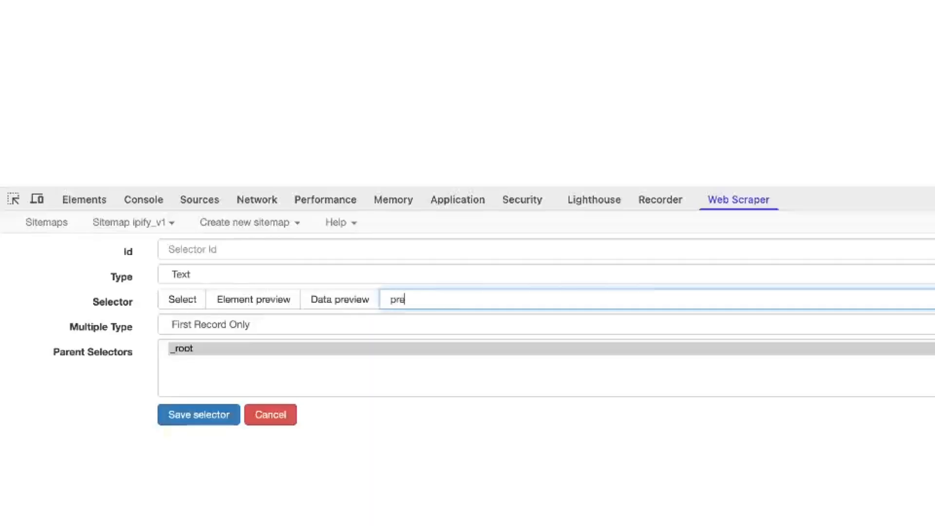
left_click(316, 301)
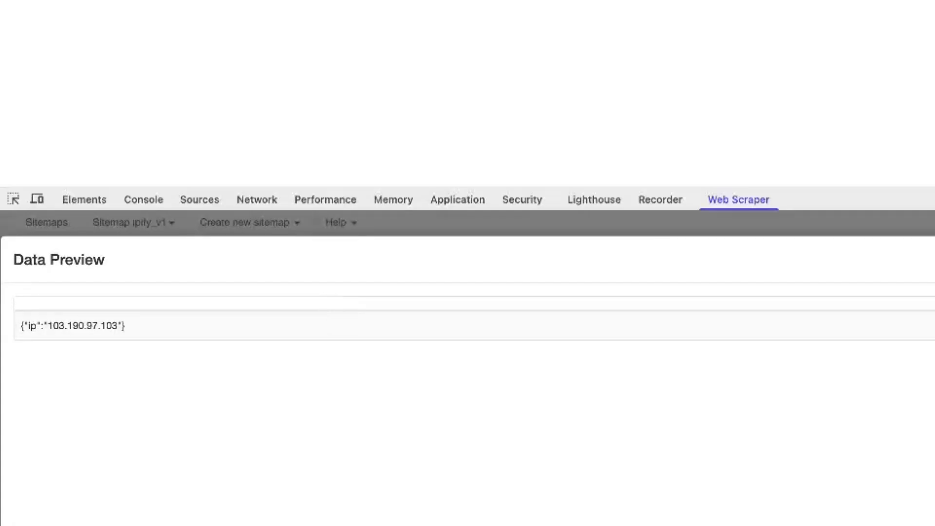
key("Escape")
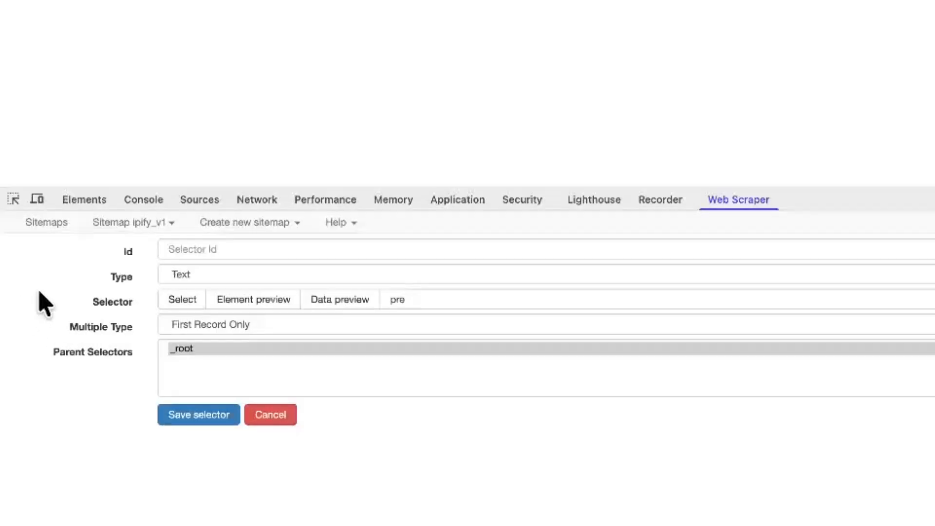
left_click(267, 256)
type("ip")
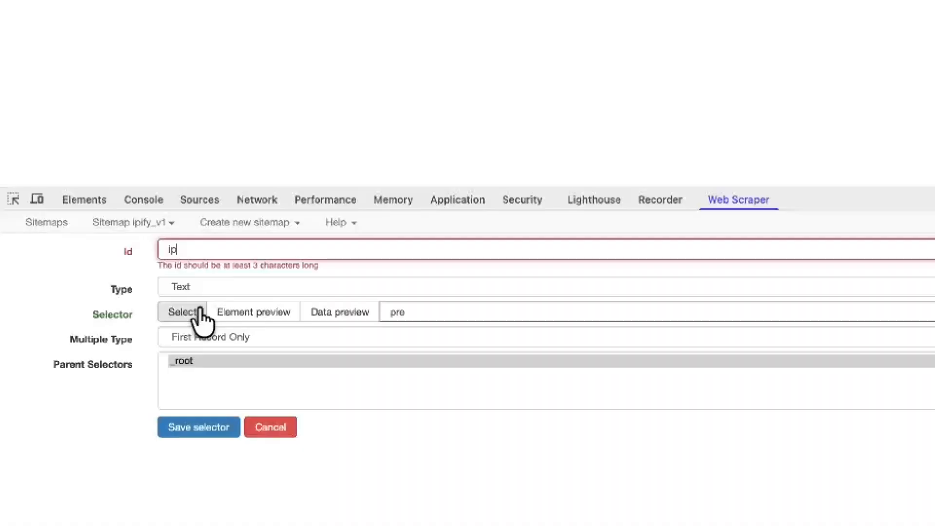
type("_address")
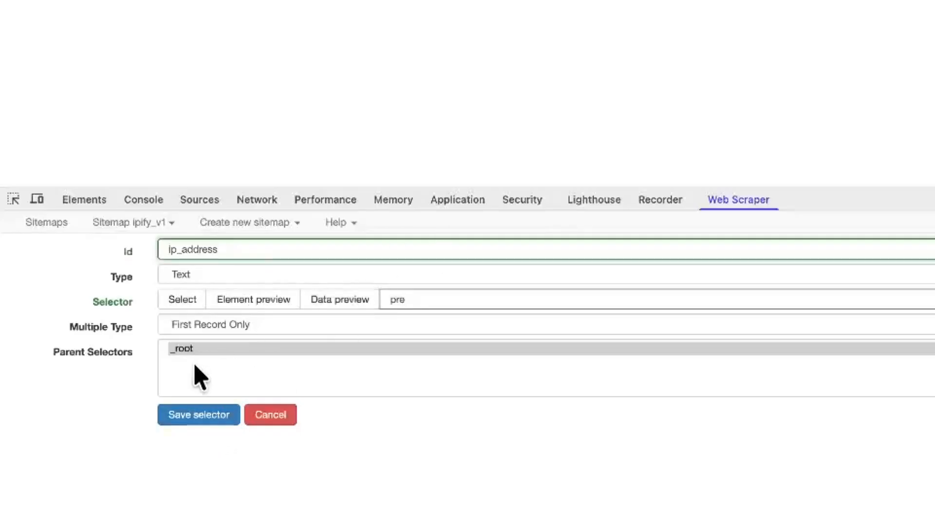
left_click(188, 416)
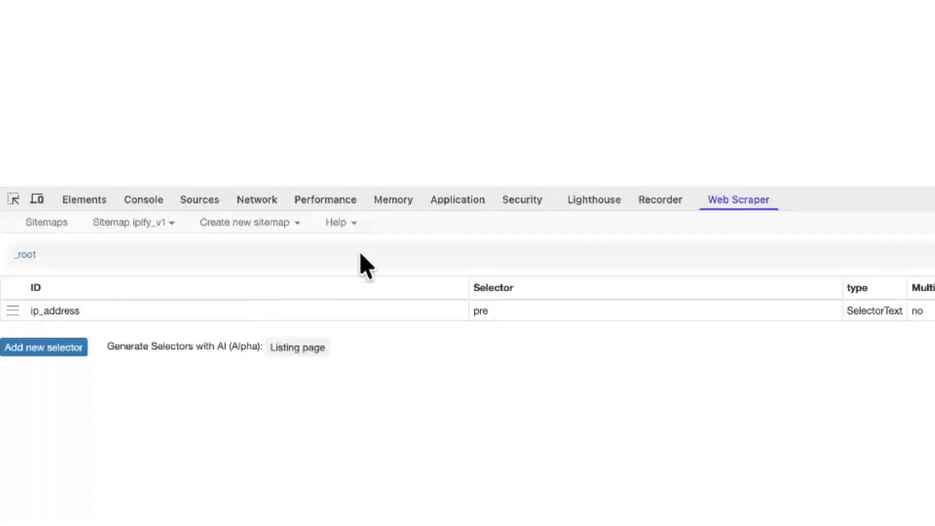
- Scrape the ipify_v1 sitemap
left_click(139, 224)
left_click(115, 313)
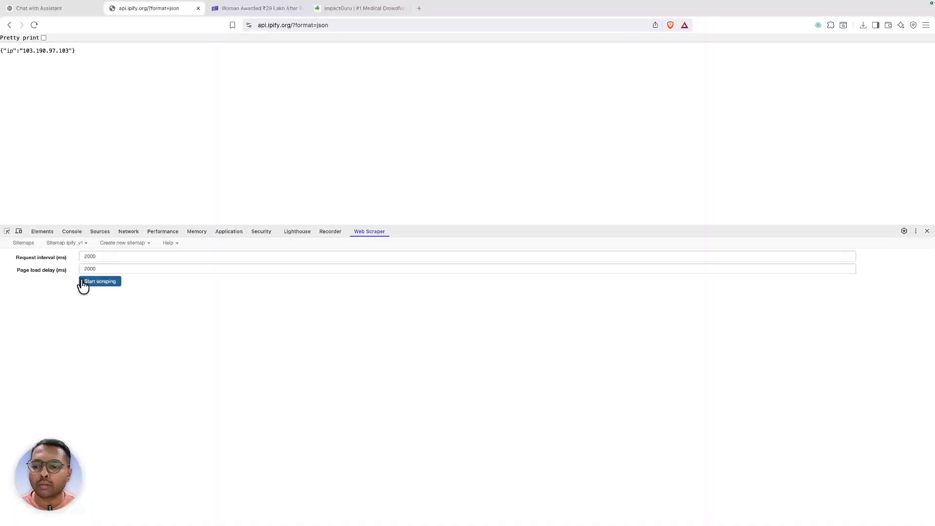
left_click(82, 283)
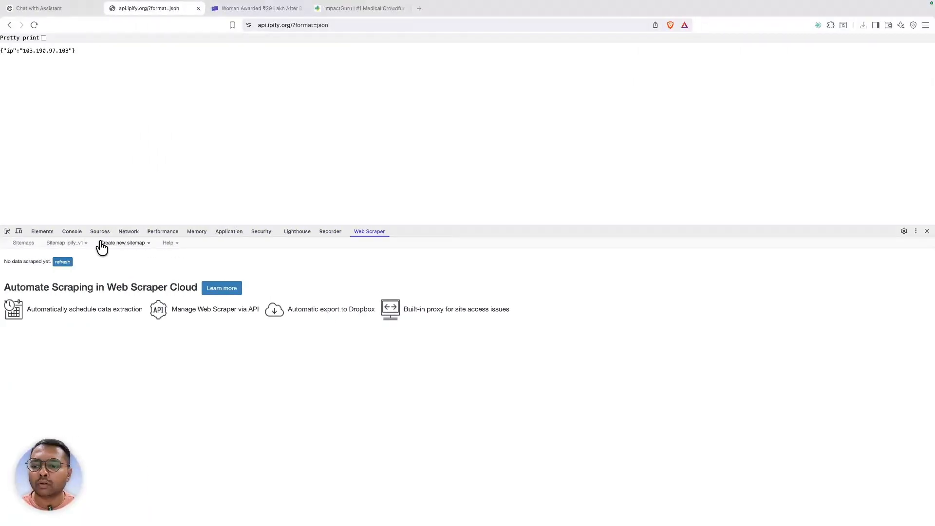
- Export the scraped data as ipify_v1.csv and show it in the Downloads folder
left_click(77, 243)
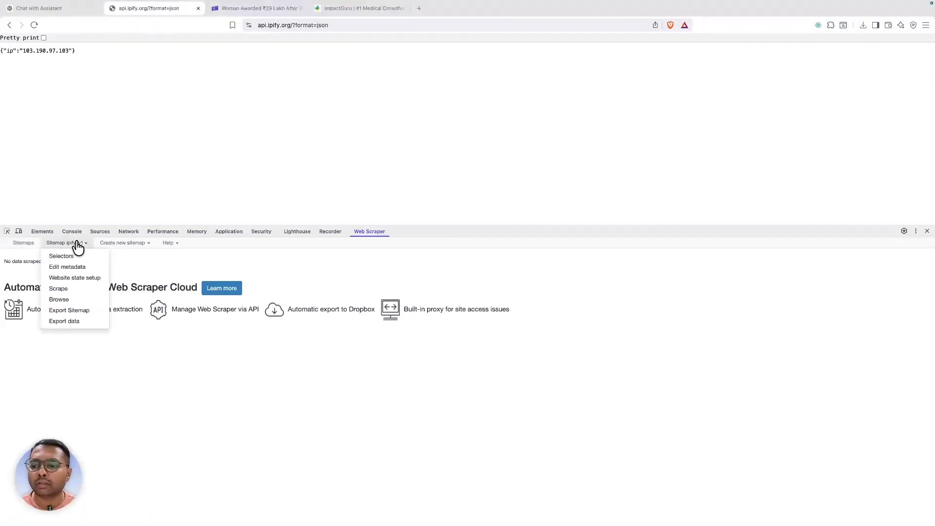
left_click(74, 322)
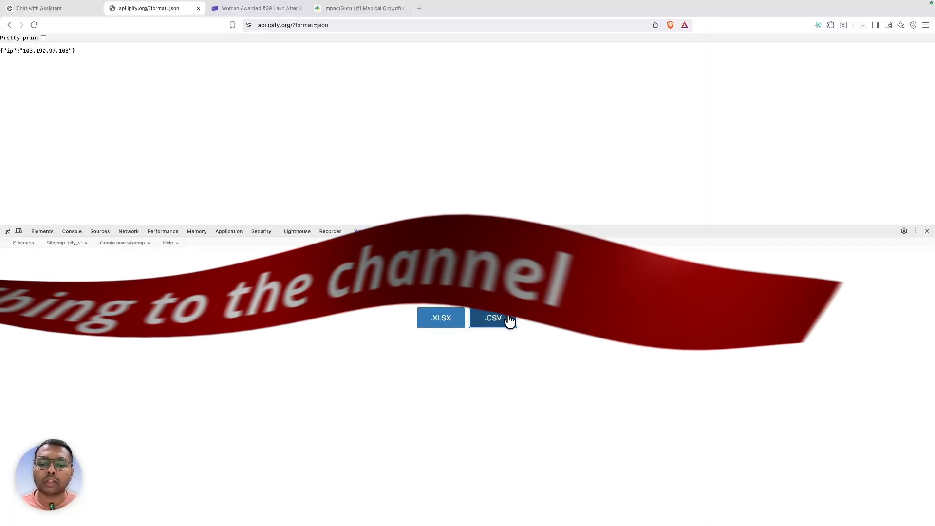
left_click(506, 318)
left_click(628, 342)
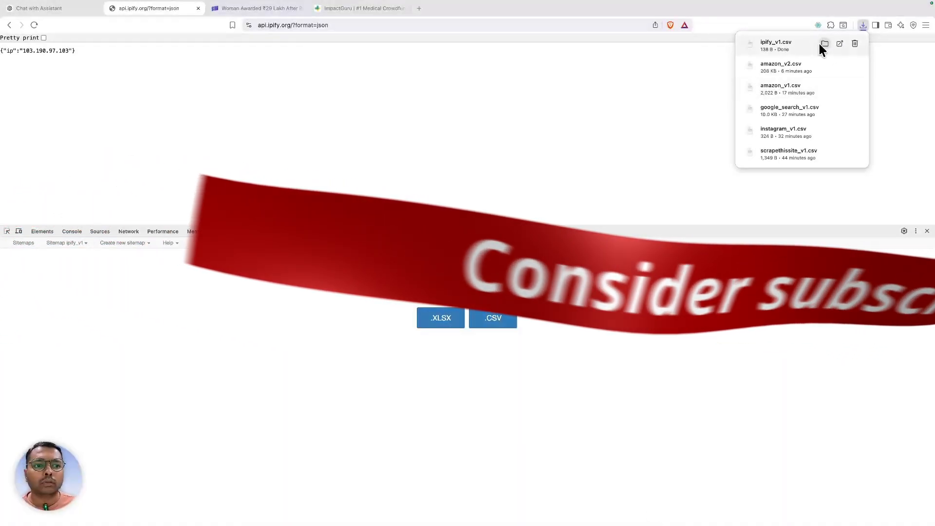
left_click(823, 44)
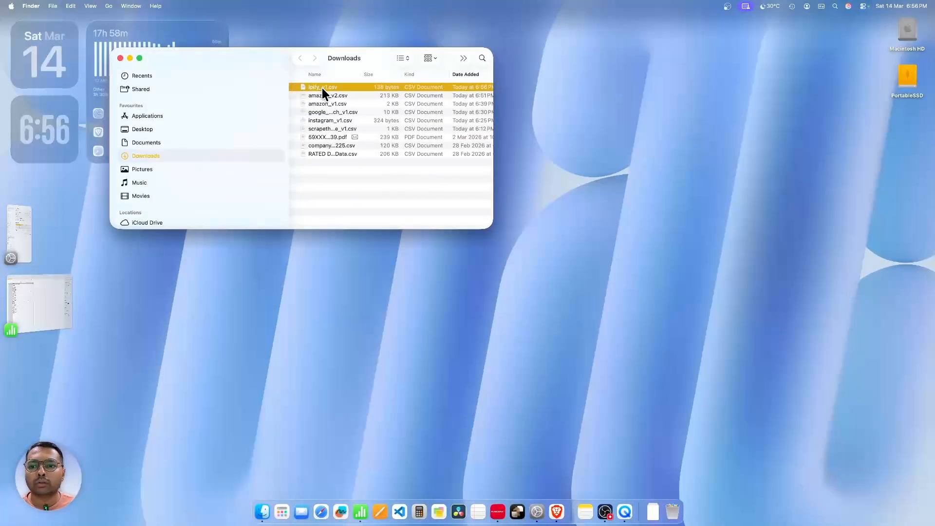
- Open ipify_v1.csv full screen in Numbers, check the IP address in C2, then switch back
double_click(322, 88)
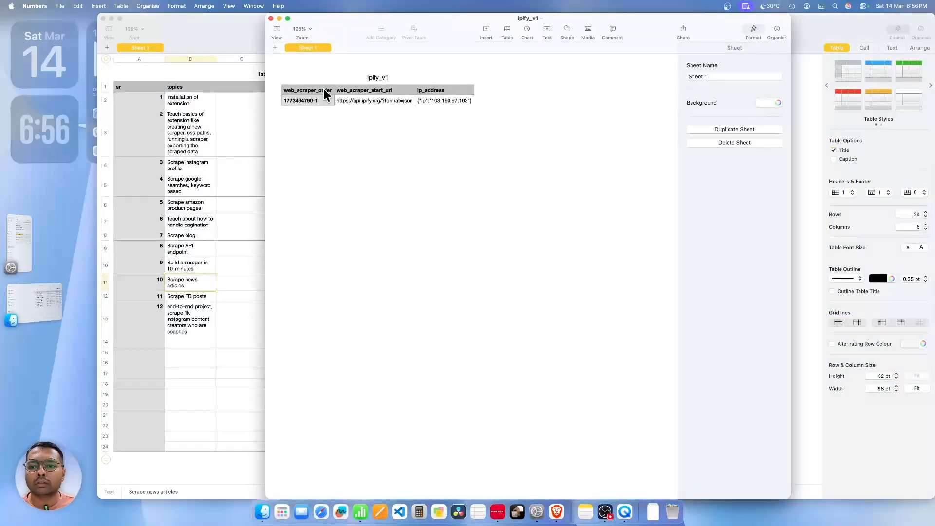
left_click(288, 19)
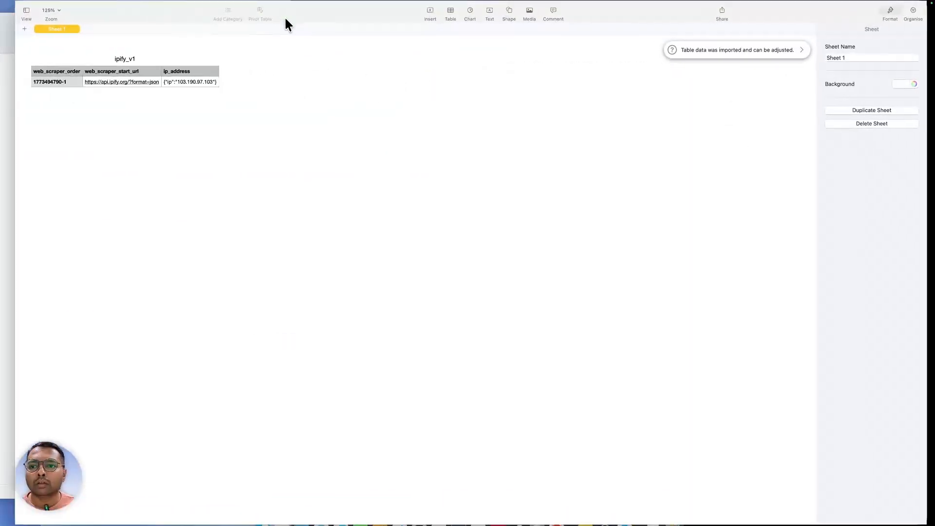
left_click(174, 88)
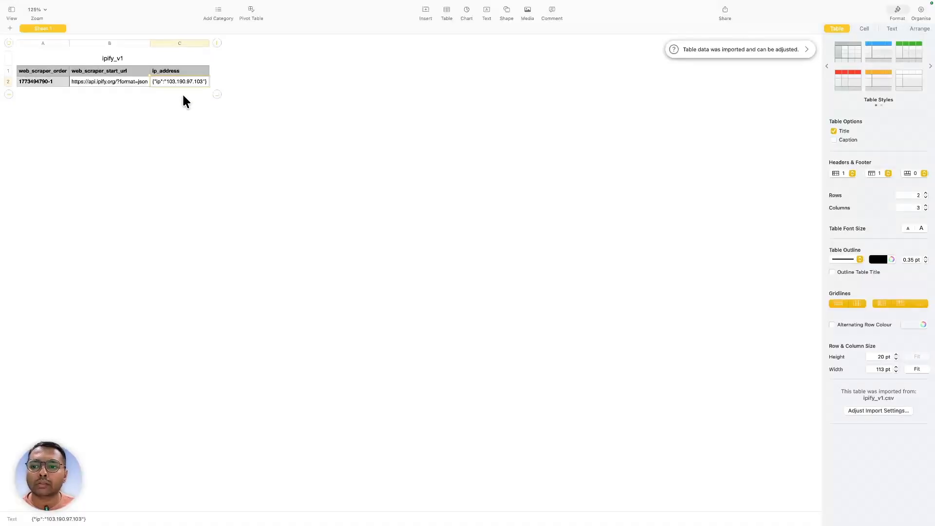
key("ctrl+Left")
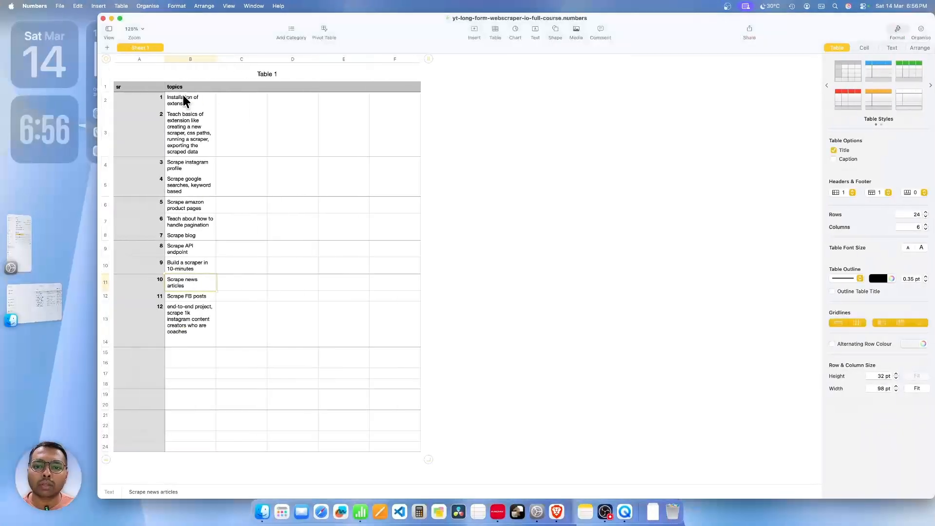
key("ctrl+Right")
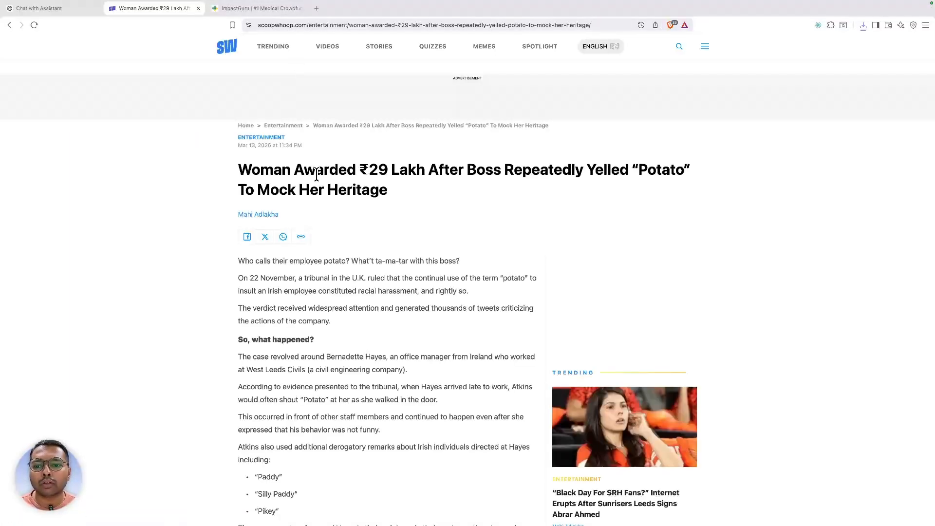
- Inspect the ScoopWhoop article headline's markup and reveal the article's full URL
scroll(316, 174, "down", 20)
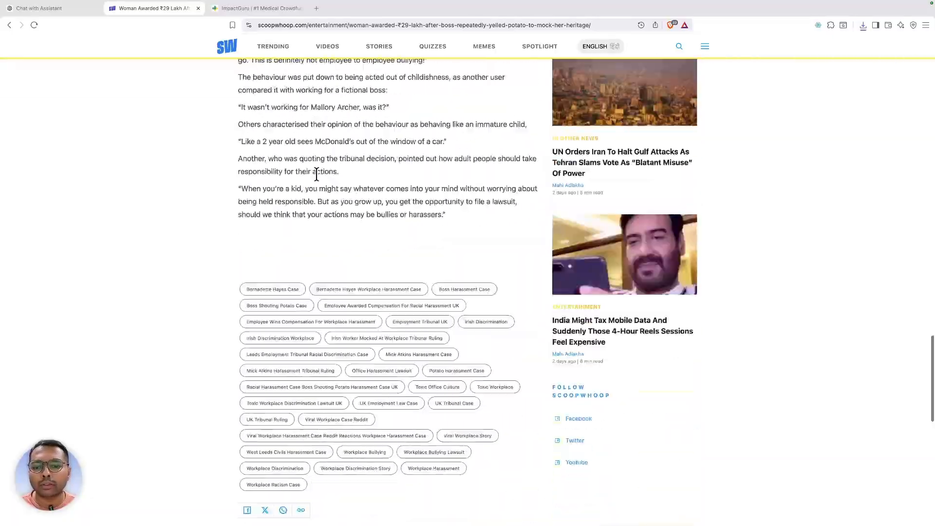
scroll(316, 174, "down", 5)
scroll(317, 174, "up", 20)
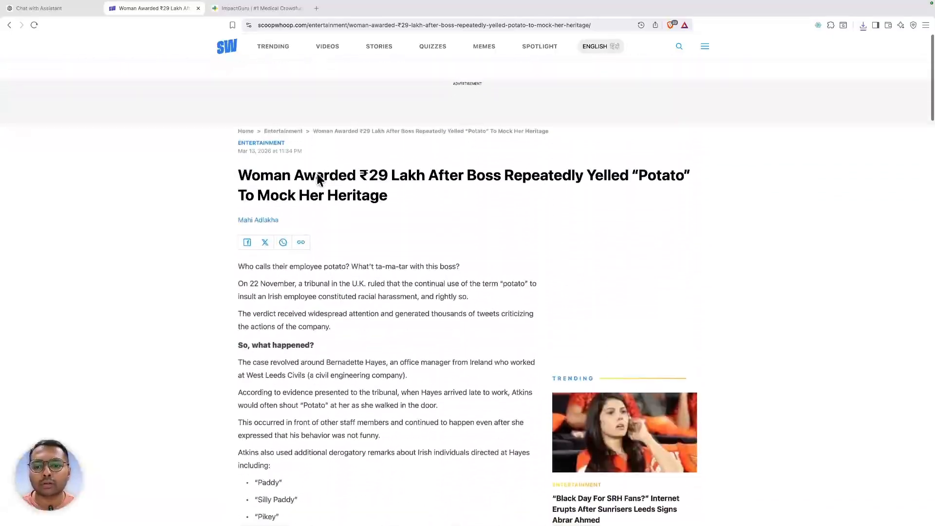
right_click(317, 173)
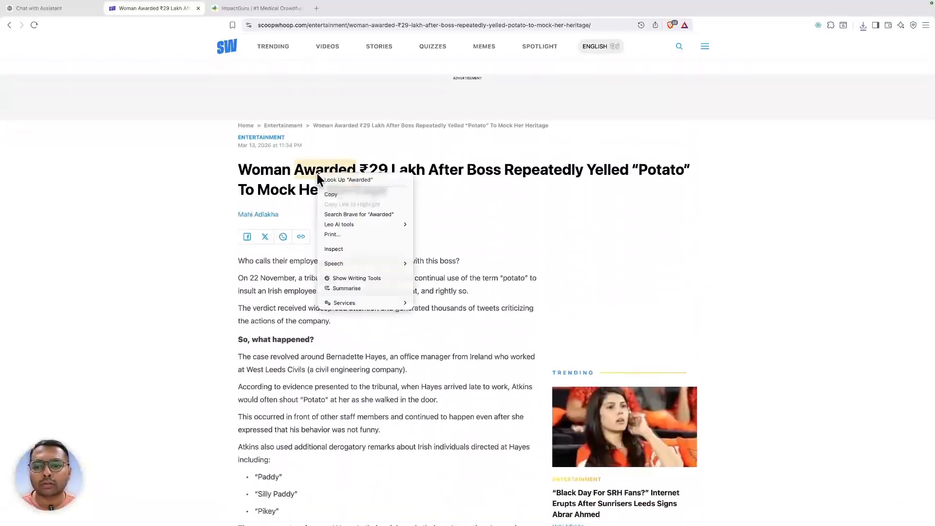
left_click(347, 250)
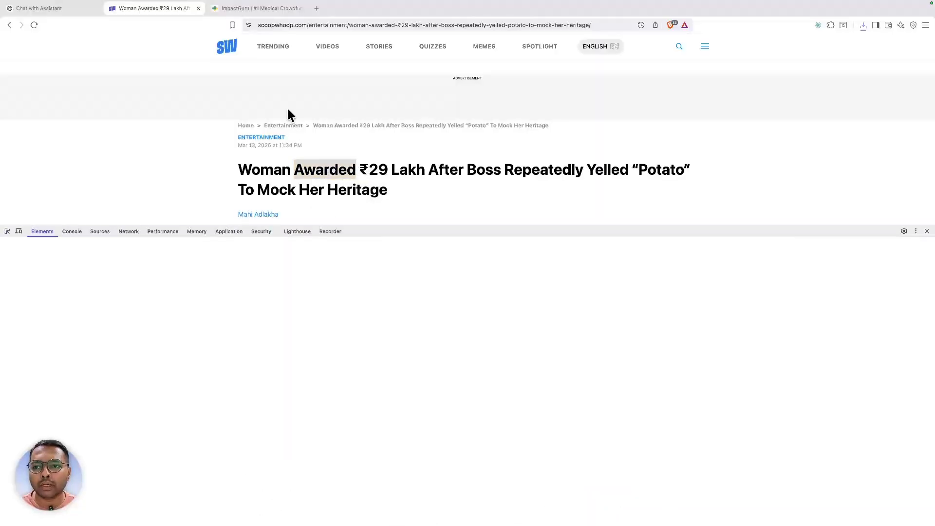
left_click(283, 25)
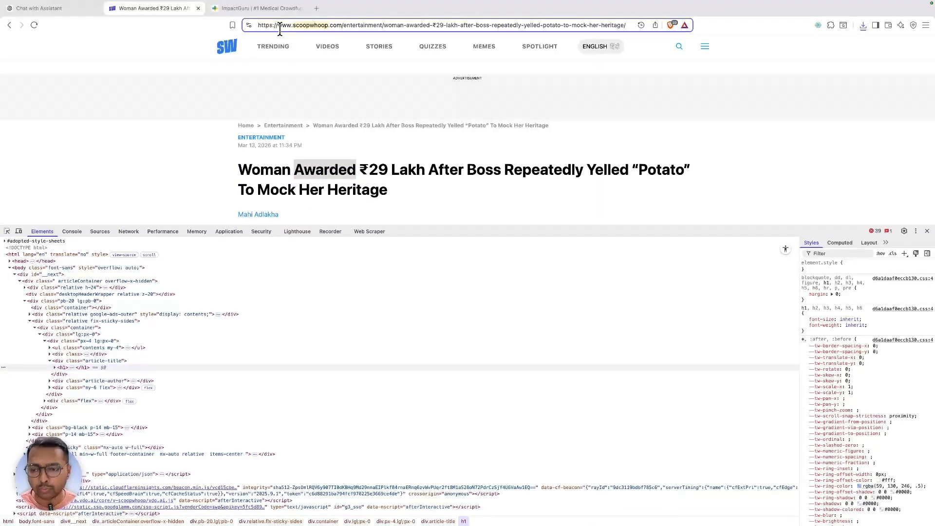
- Fill a new sitemap form as scoopwhoop_v1 with the article URL pasted as start URL
left_click(370, 232)
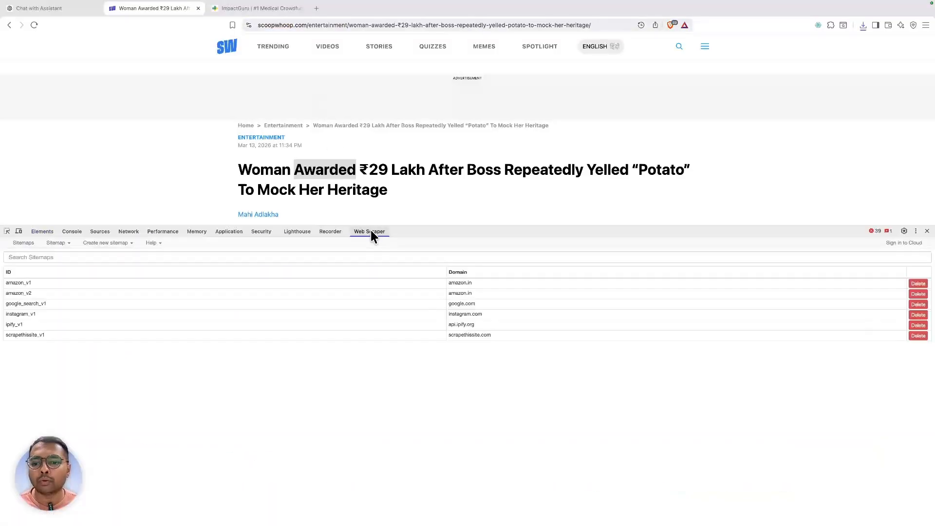
left_click(95, 244)
left_click(111, 255)
left_click(112, 255)
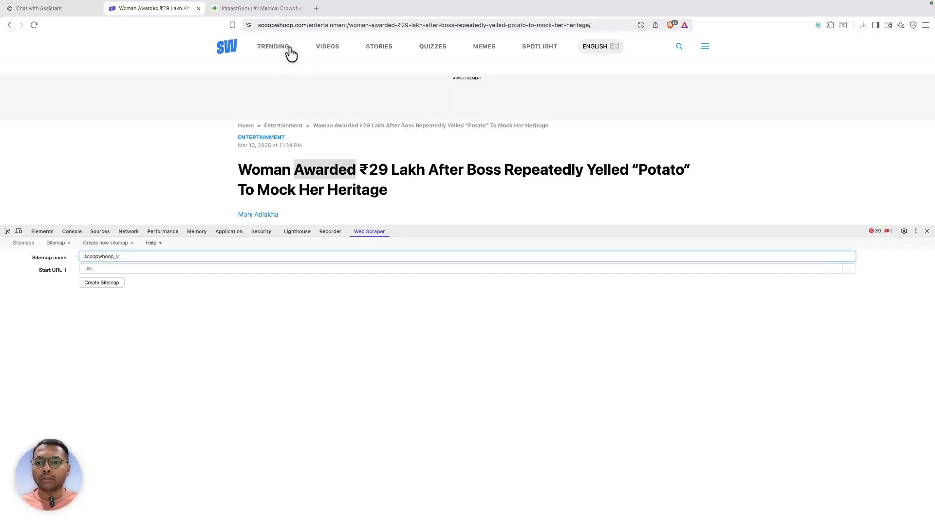
left_click(293, 25)
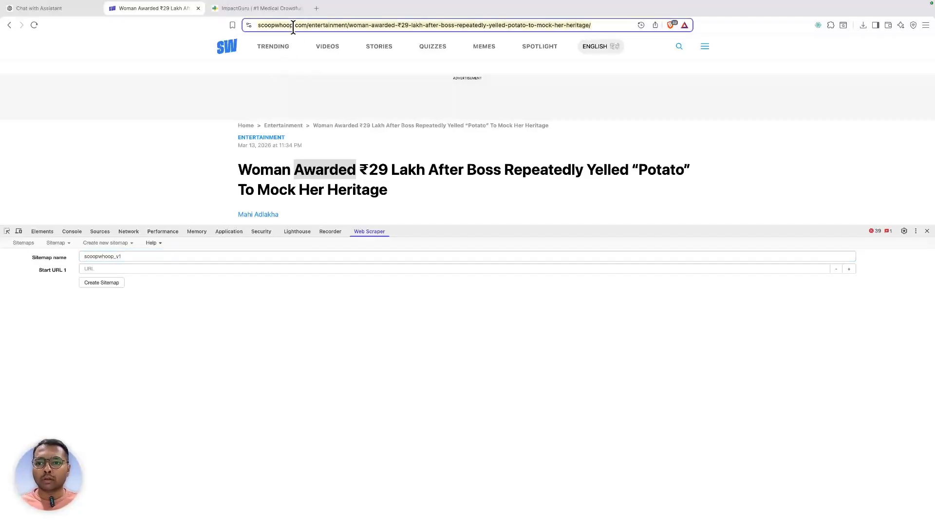
left_click(156, 270)
key("super+v")
- Create the scoopwhoop_v1 sitemap and clear the headline selection
left_click(107, 284)
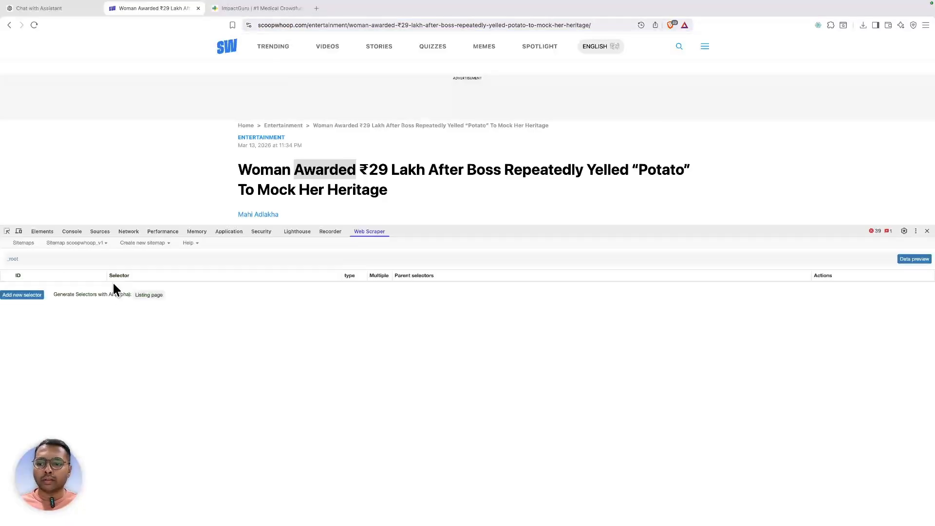
scroll(299, 147, "down", 2)
scroll(263, 78, "up", 1)
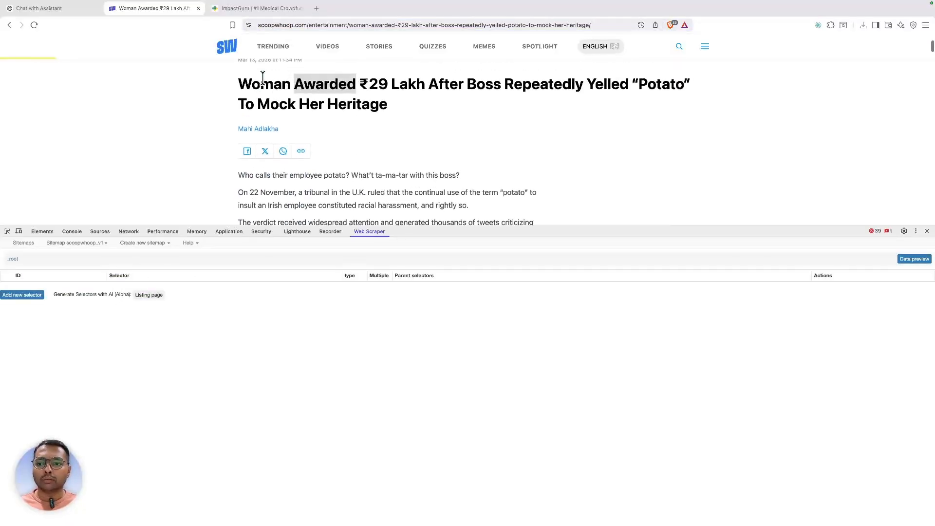
left_click(289, 136)
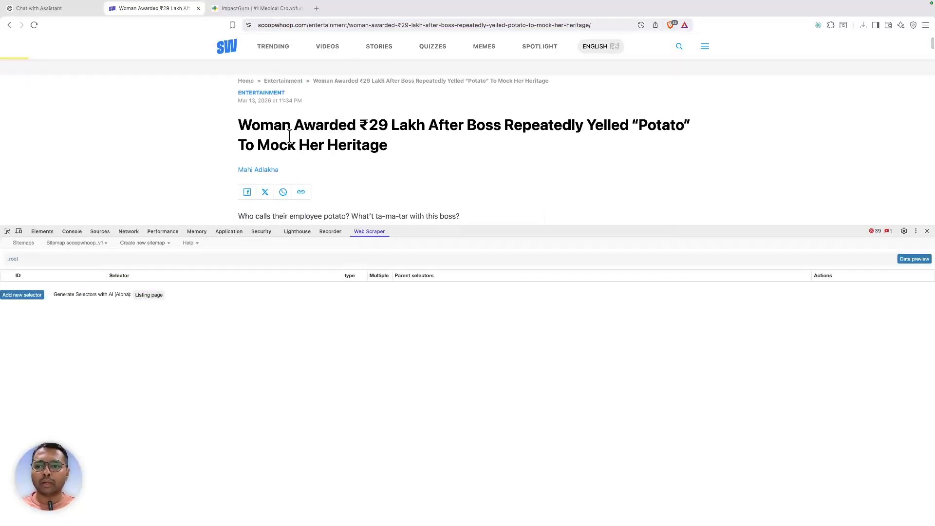
- Pick the article's breadcrumb, grab its list class and search elements for ul.contents my-4
left_click(7, 232)
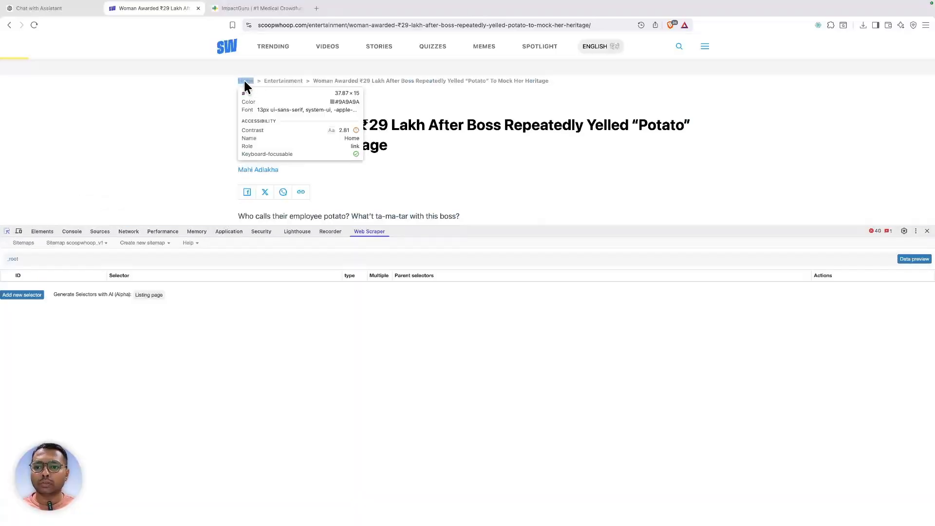
left_click(382, 78)
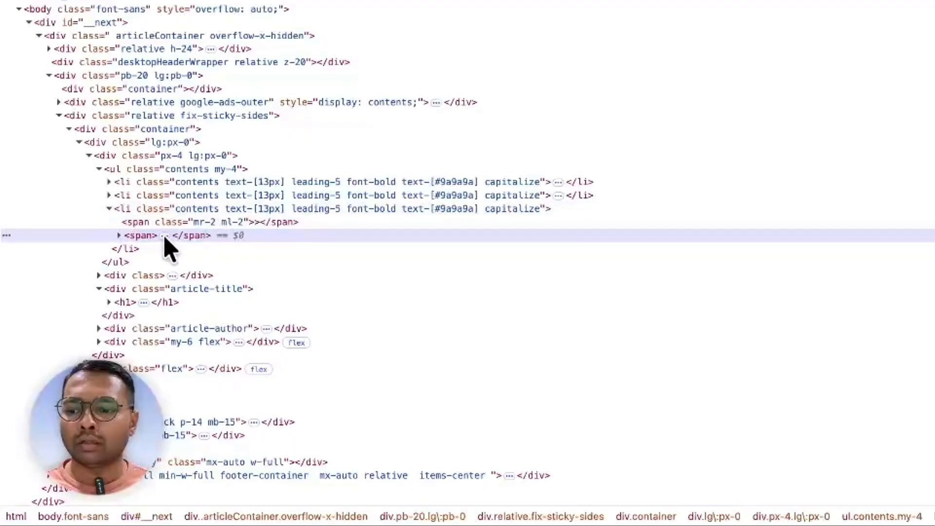
left_click(118, 236)
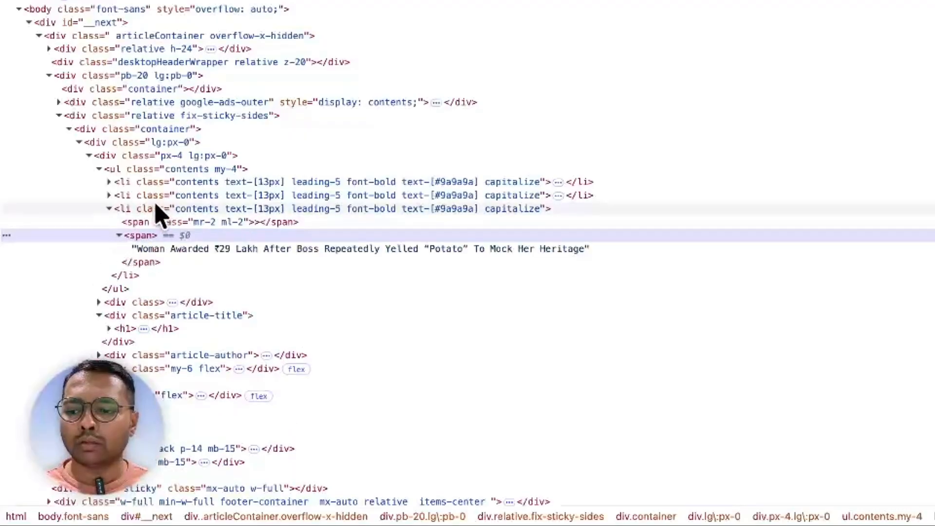
double_click(191, 169)
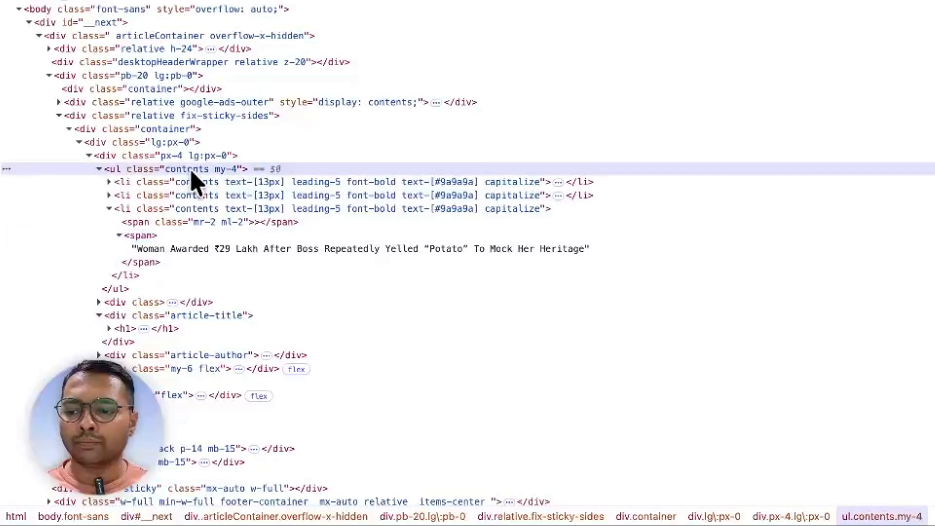
key("super+f")
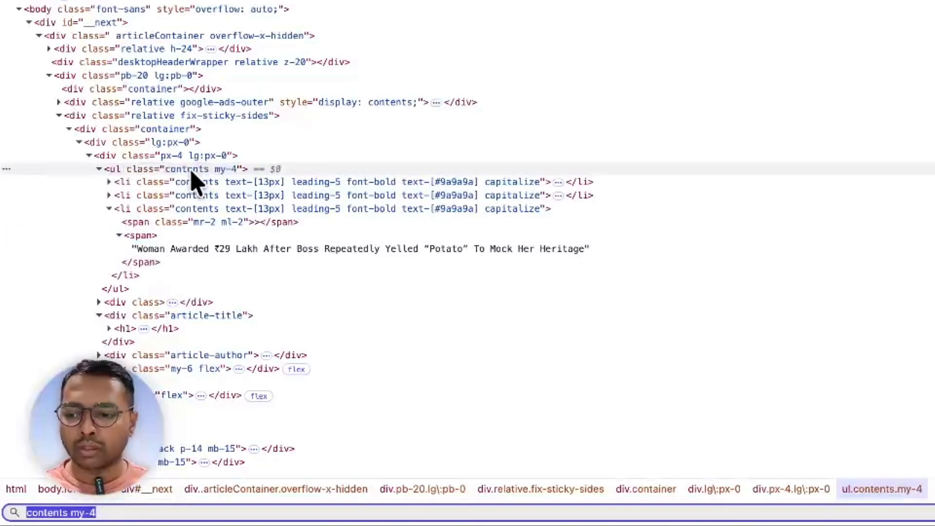
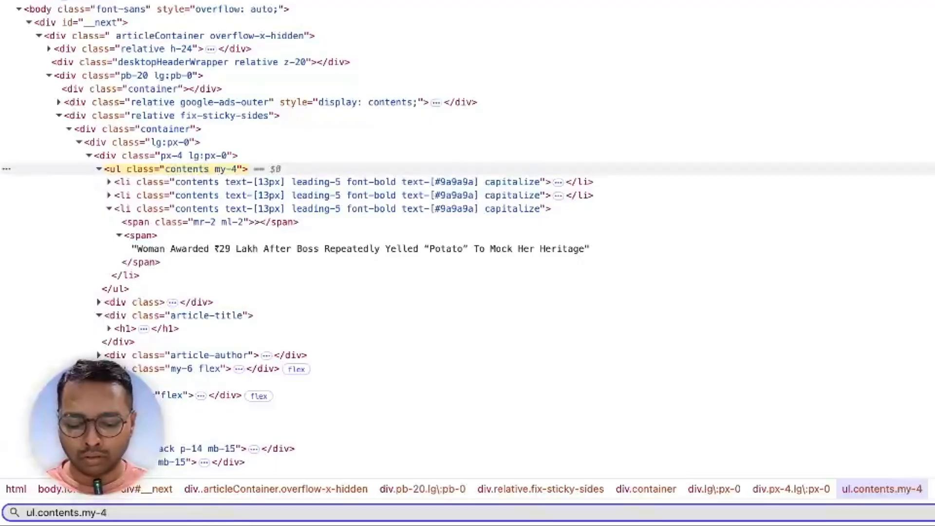
- Refine the Elements search to ul.contents.my-4 li a, confirm it matches Home and Entertainment, and select it
type("li")
key("Return")
key("Return")
key("Return")
key("Return")
key("Return")
key("Return")
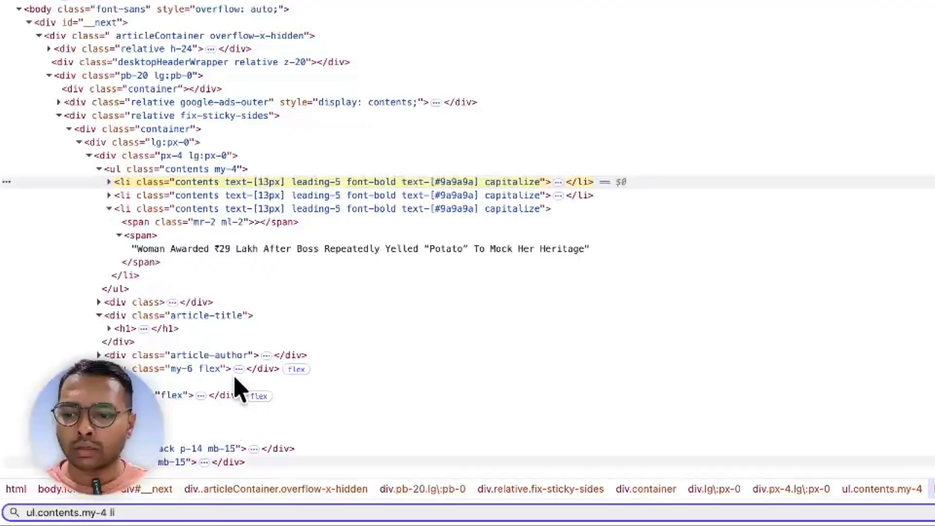
left_click(109, 182)
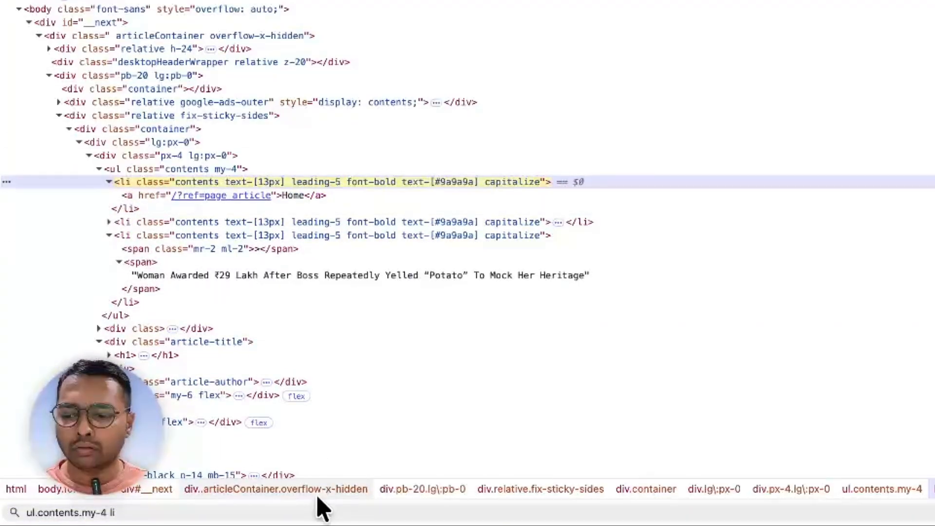
left_click(302, 512)
type("a")
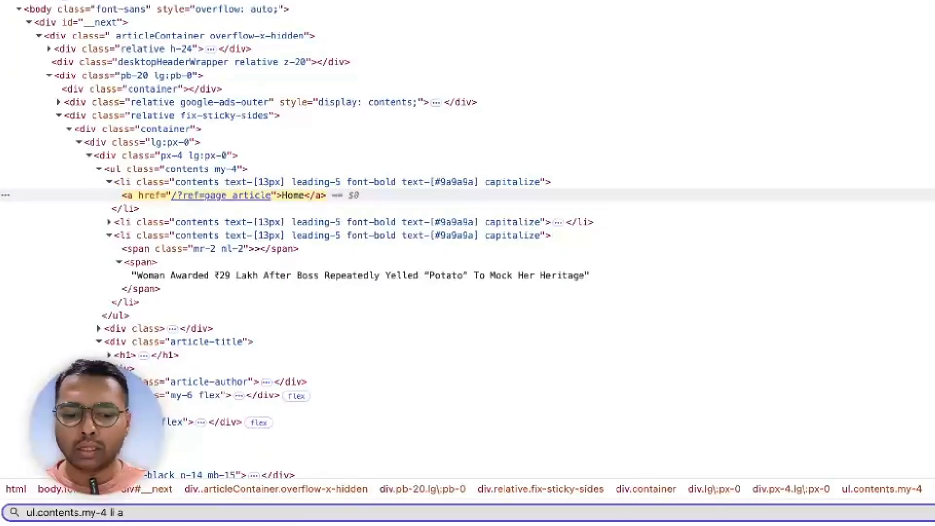
key("Return")
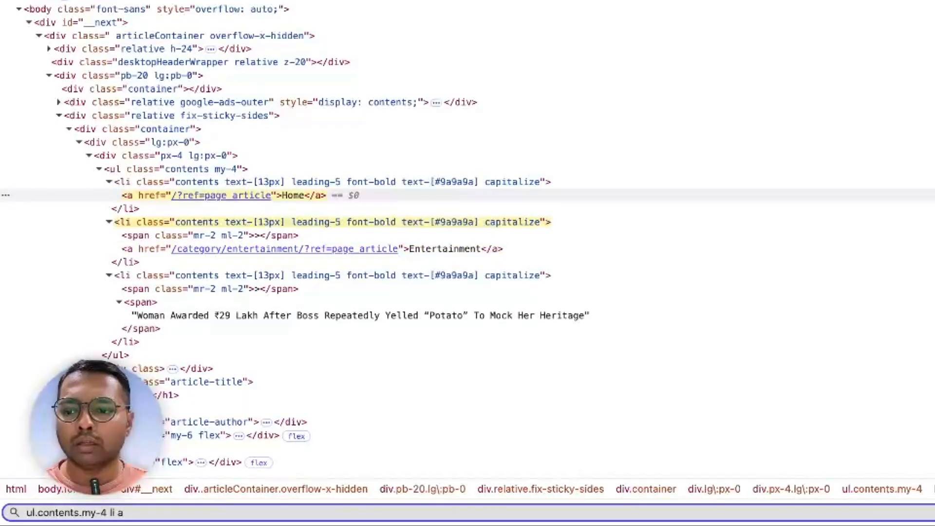
key("Return")
key("Return")
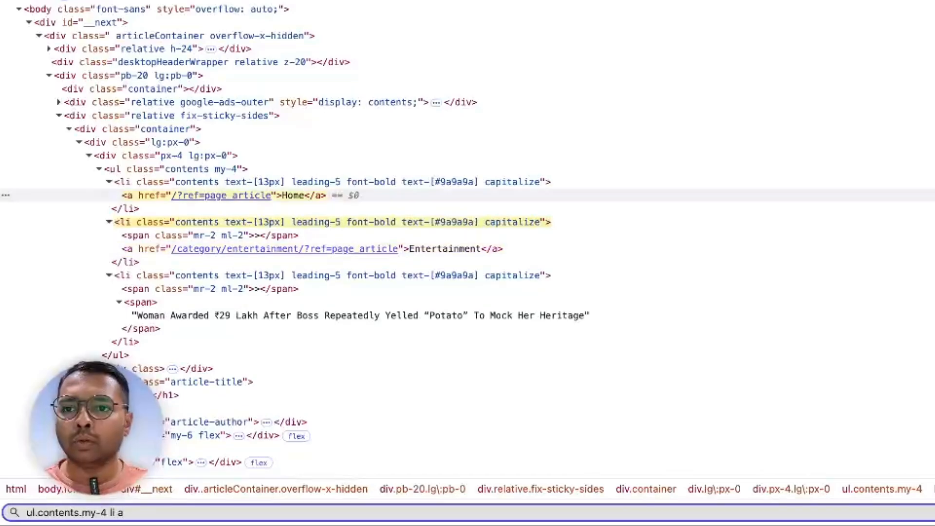
key("Return")
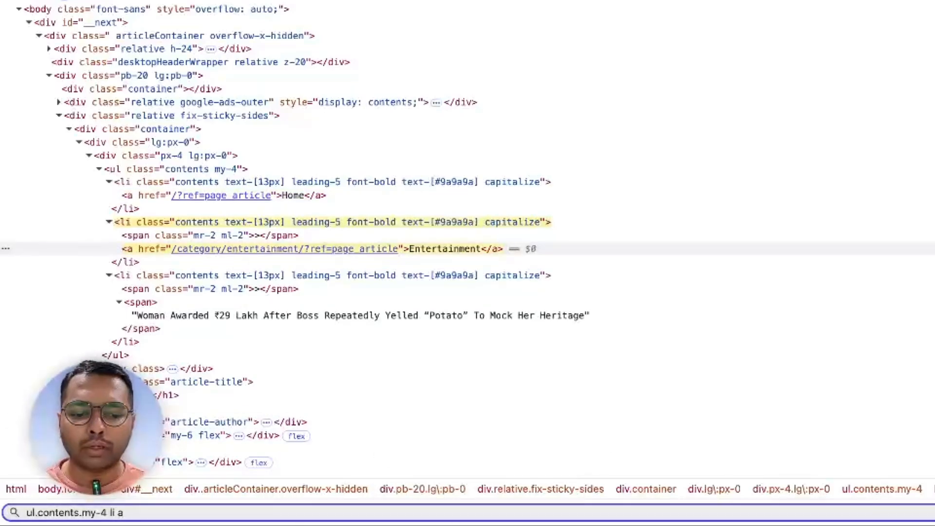
key("super+Tab")
triple_click(633, 519)
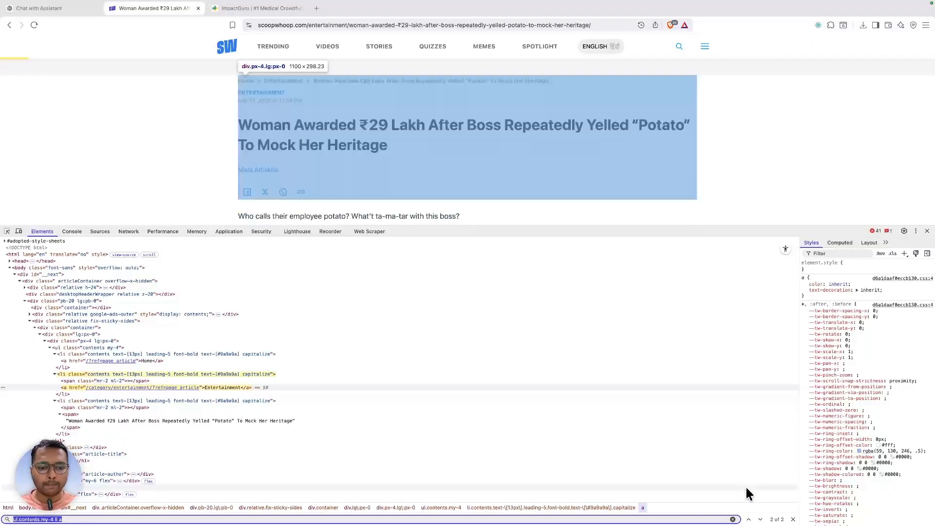
- Start a new selector with ul.contents.my-4 li a pasted in and preview its data
left_click(362, 238)
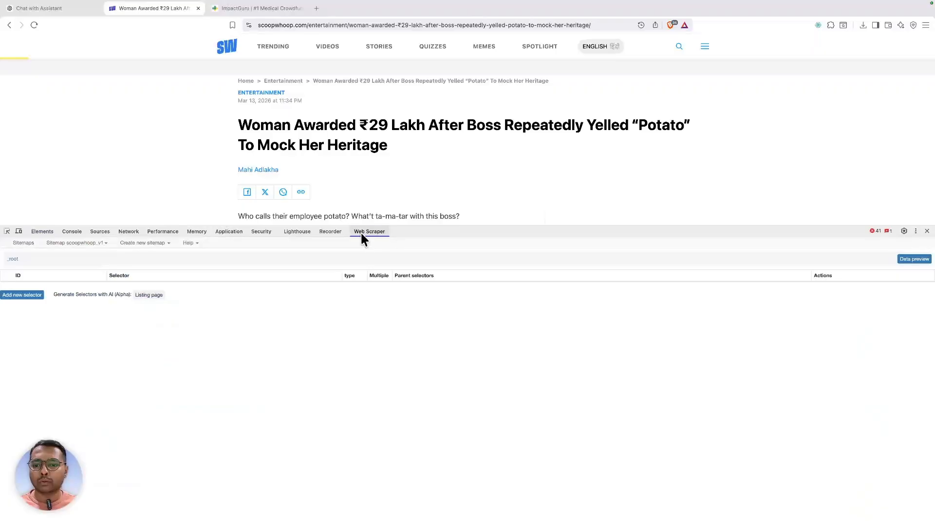
left_click(20, 295)
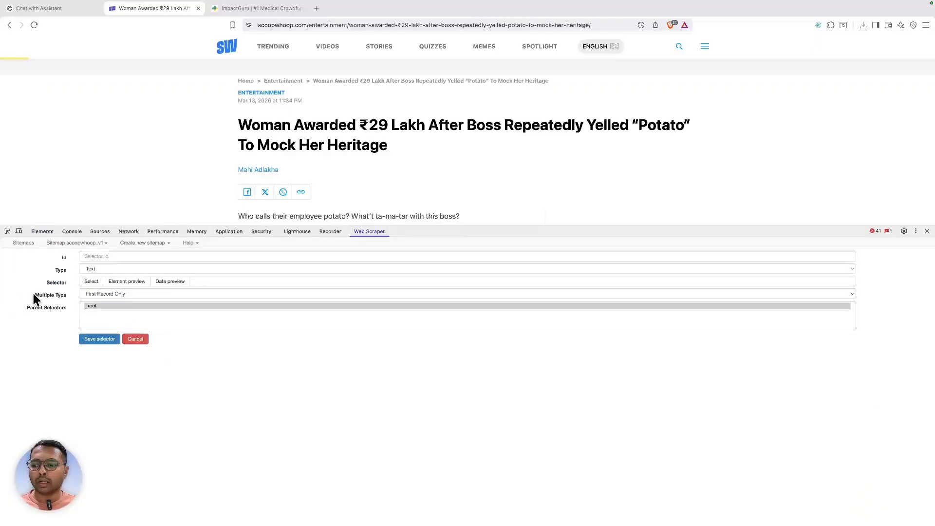
left_click(242, 281)
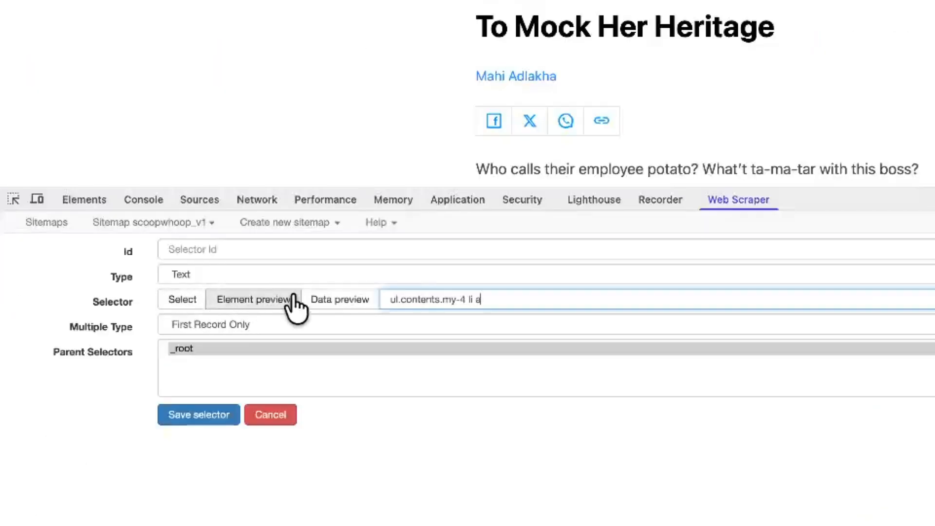
left_click(166, 281)
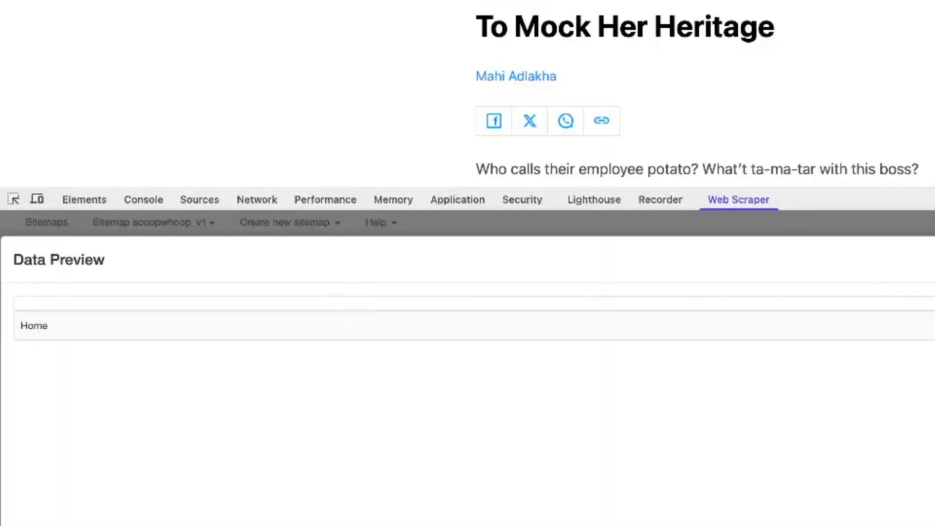
key("Escape")
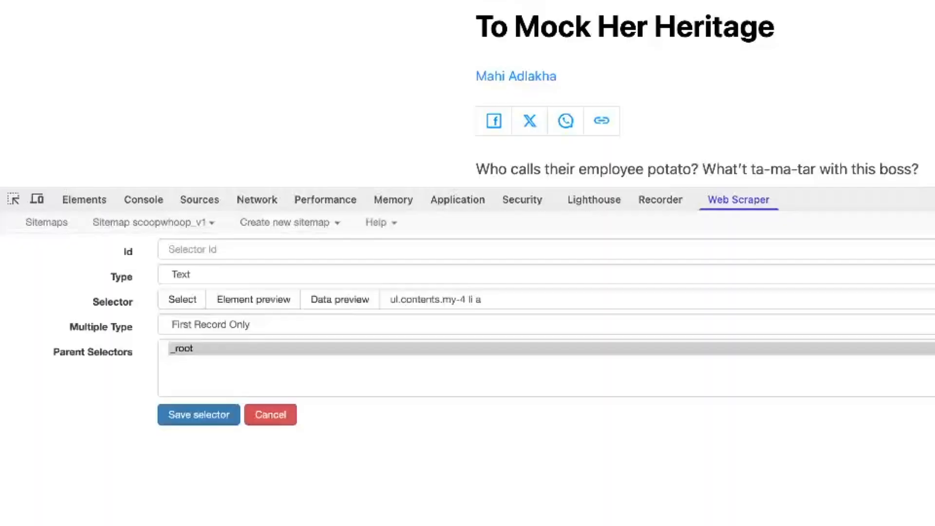
- Return multiple records in multiple columns with column count 2, checking the preview
left_click(198, 326)
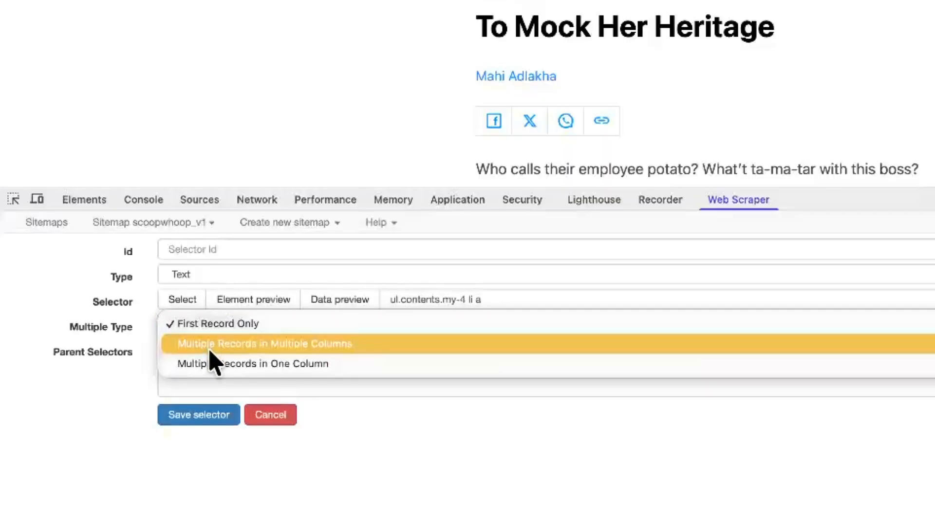
left_click(210, 347)
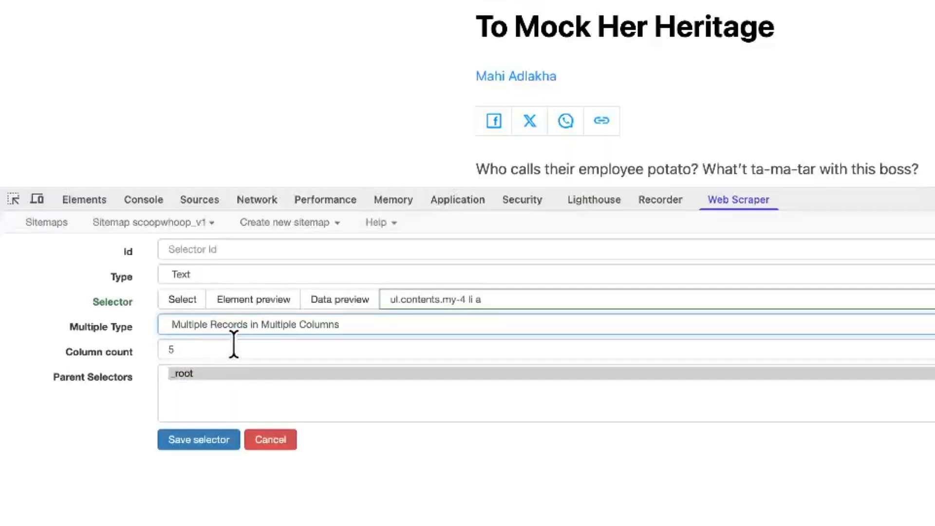
left_click(314, 299)
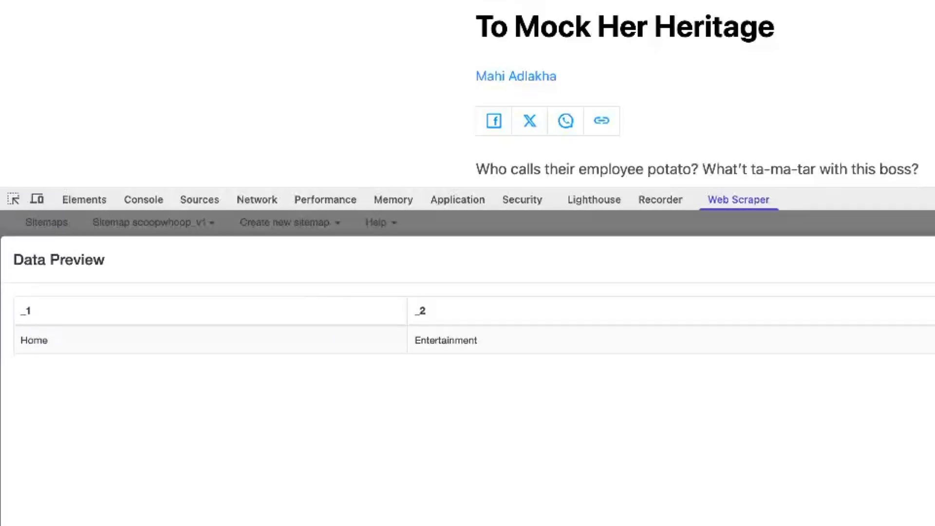
key("Escape")
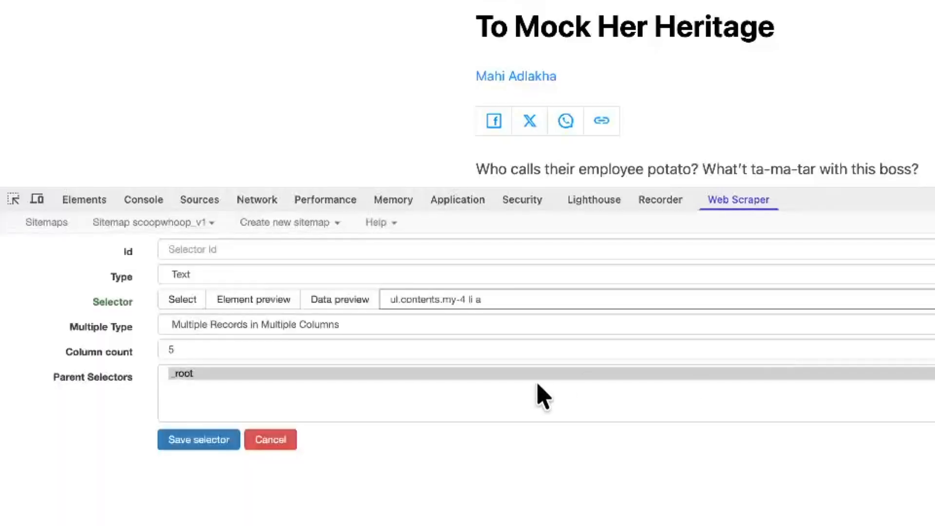
left_click(355, 341)
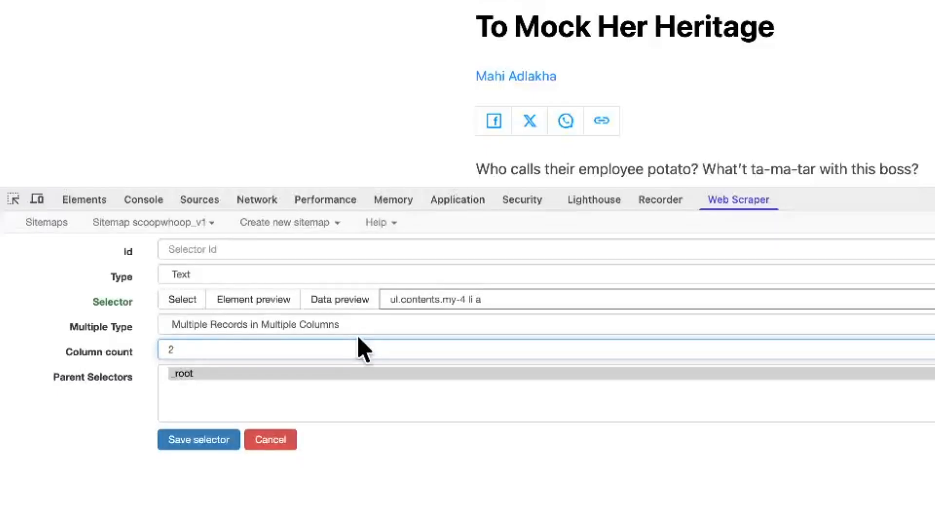
left_click(344, 302)
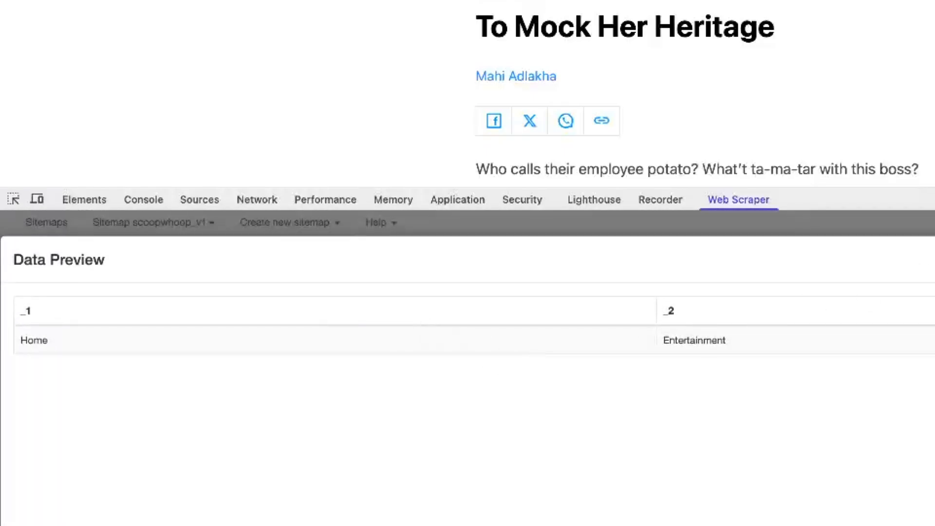
key("Escape")
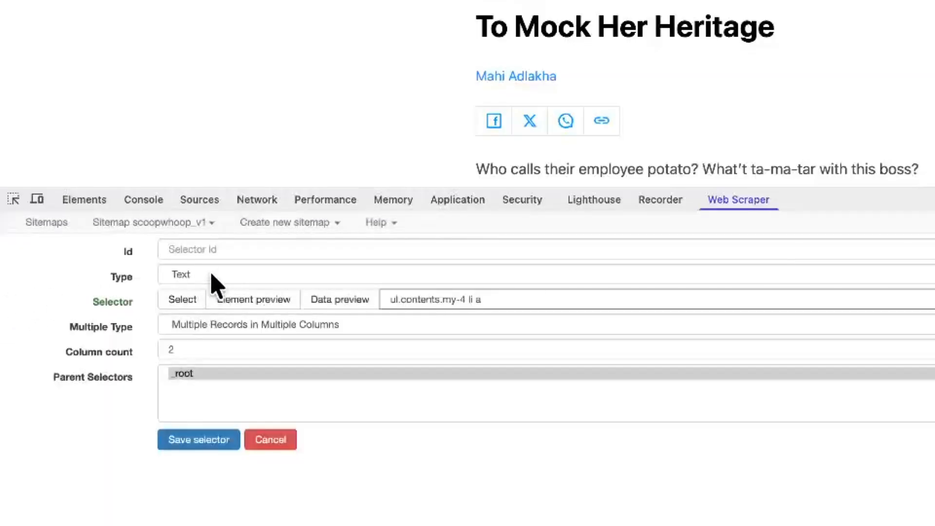
- Name the selector breadcrumb and save it
left_click(180, 248)
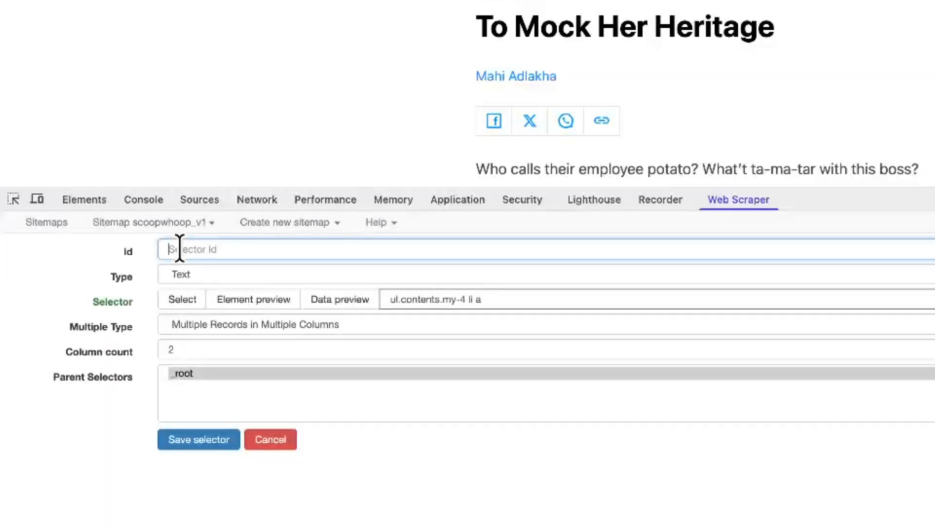
type("bread")
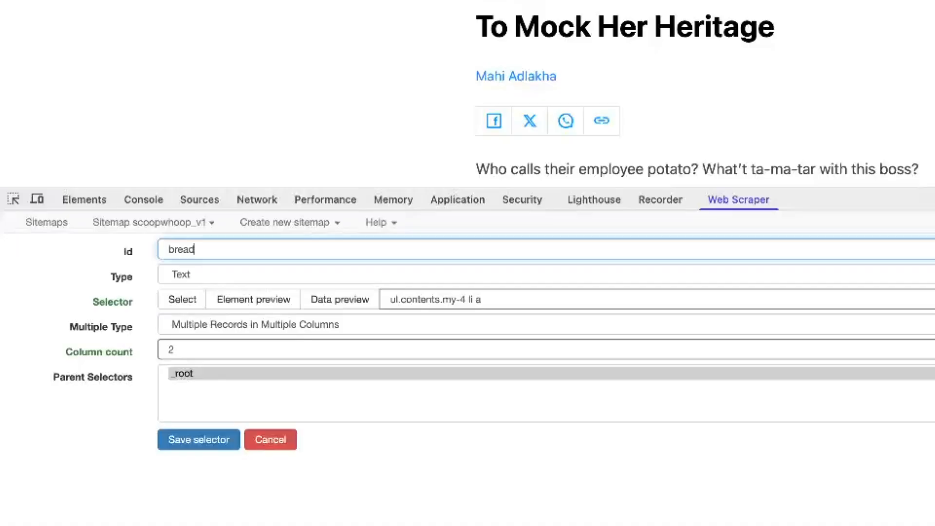
type("crumb")
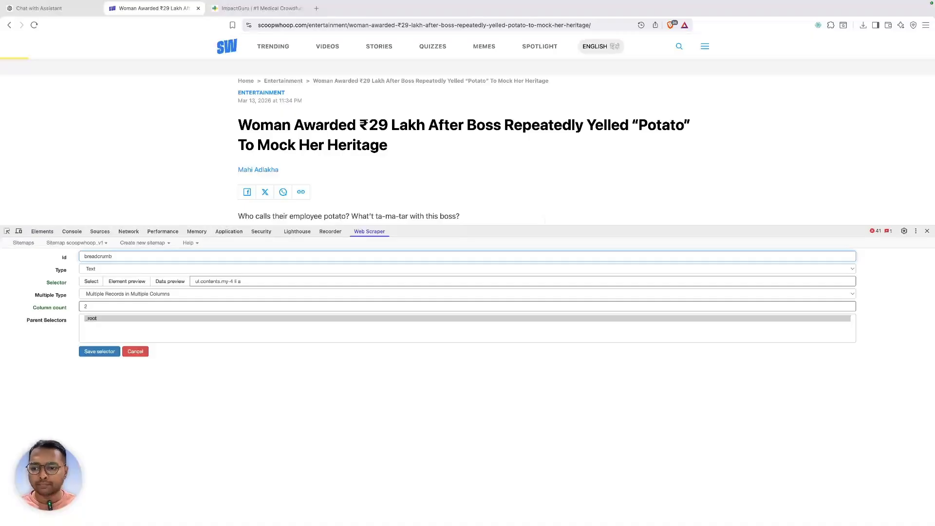
left_click(108, 350)
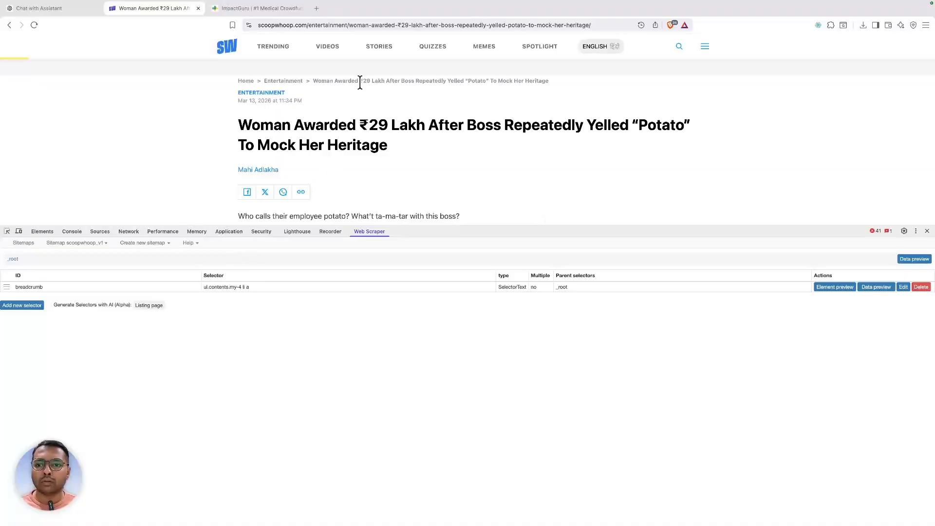
- Inspect the ENTERTAINMENT category link and select its article-tags class name
right_click(261, 93)
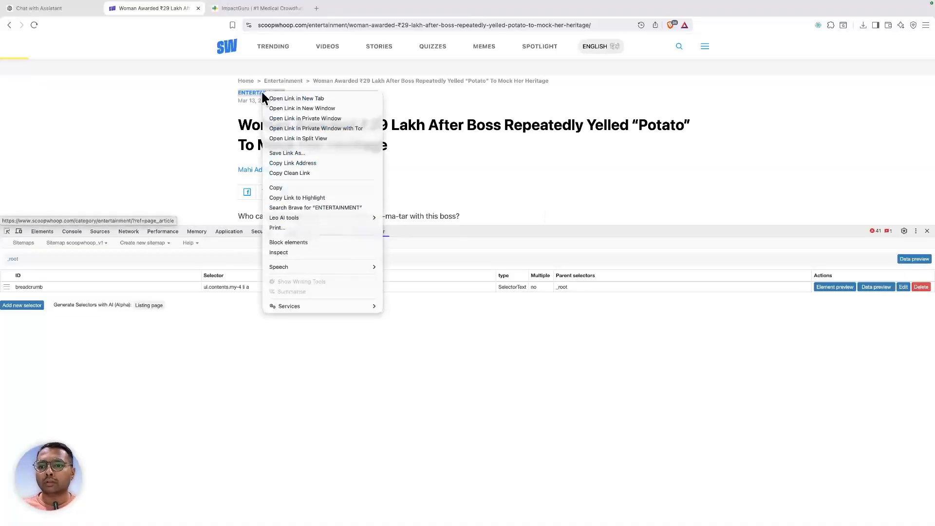
left_click(284, 252)
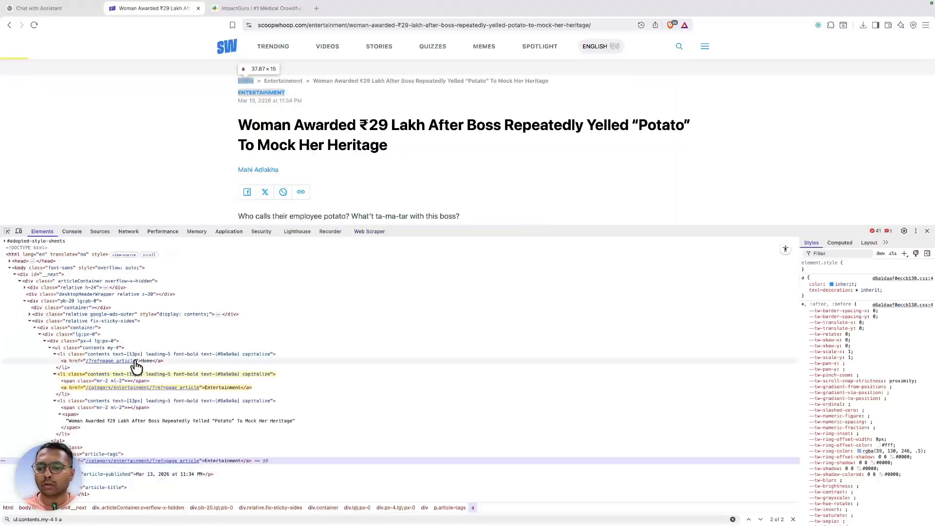
scroll(353, 350, "down", 7)
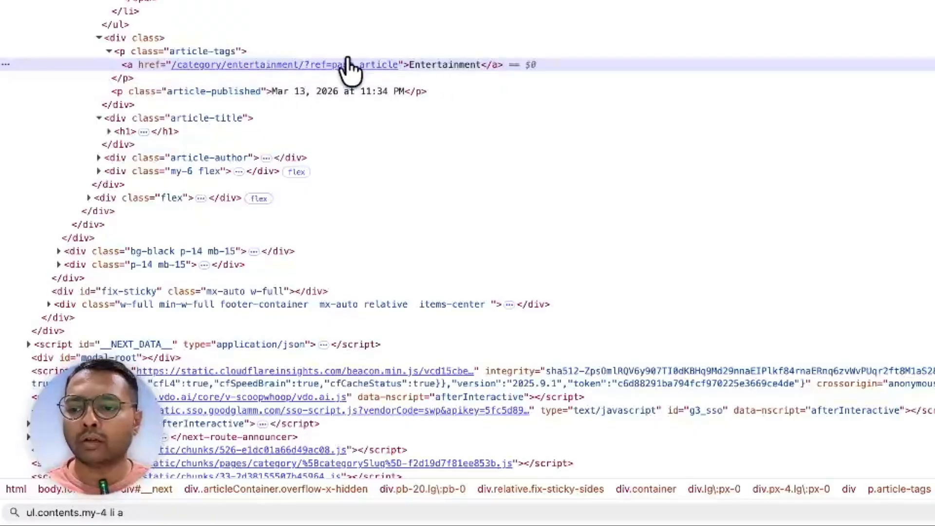
left_click(182, 52)
double_click(181, 52)
key("super+c")
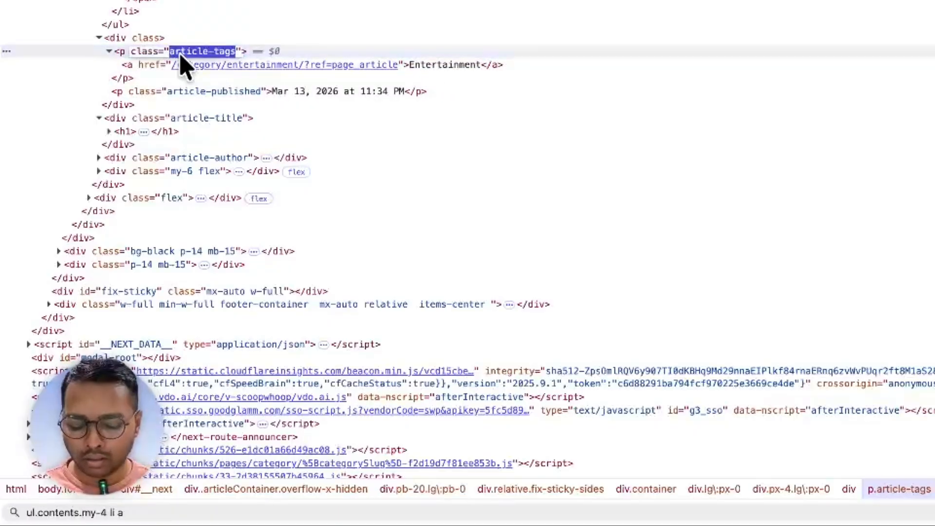
- Search the elements for p.article-tags, copy it, and return to the sitemap's selector list
key("ctrl+f")
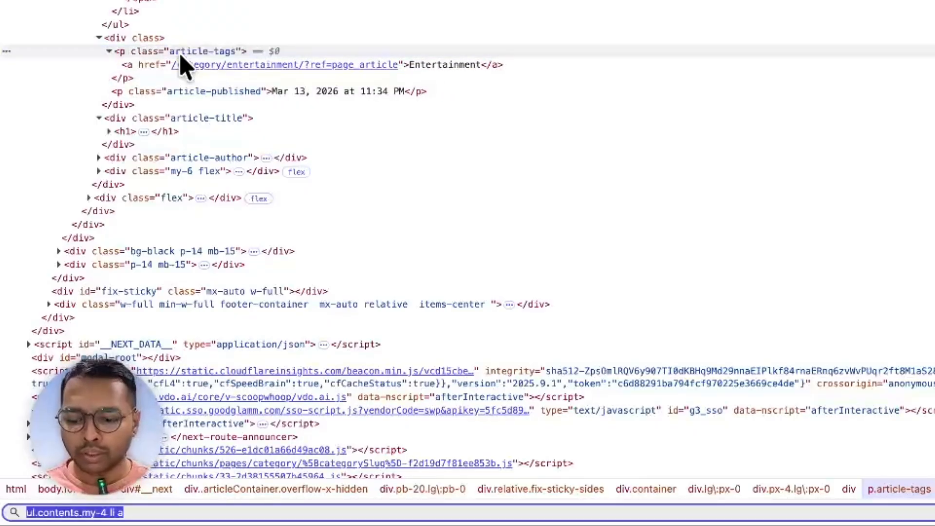
type("p.")
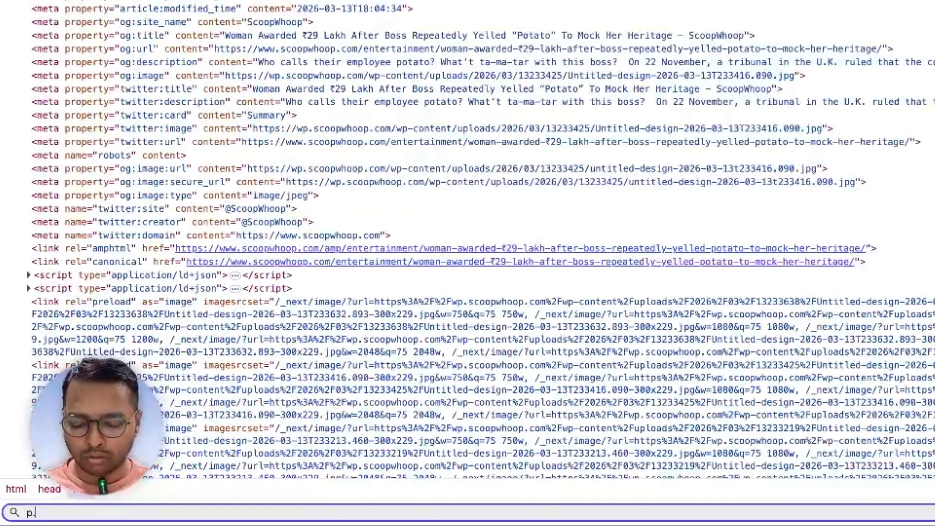
key("super+v")
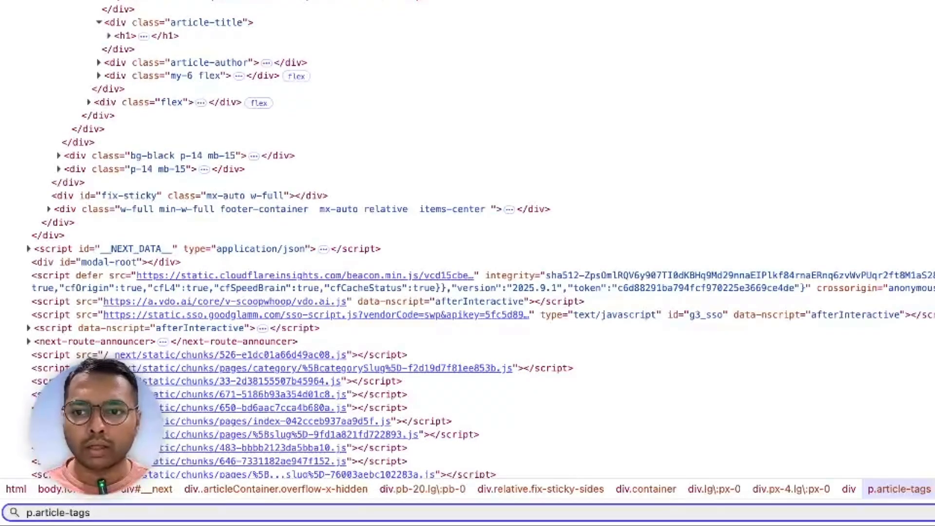
key("super+a")
key("super+c")
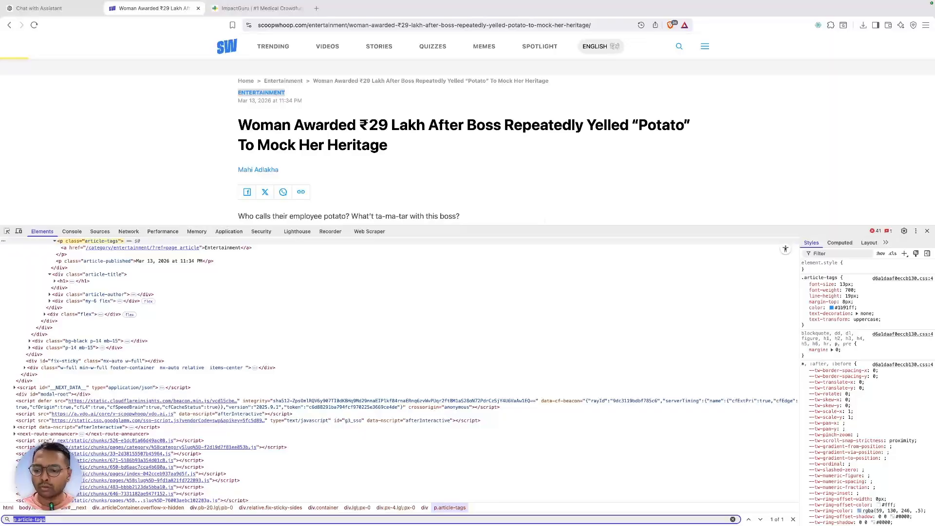
left_click(368, 232)
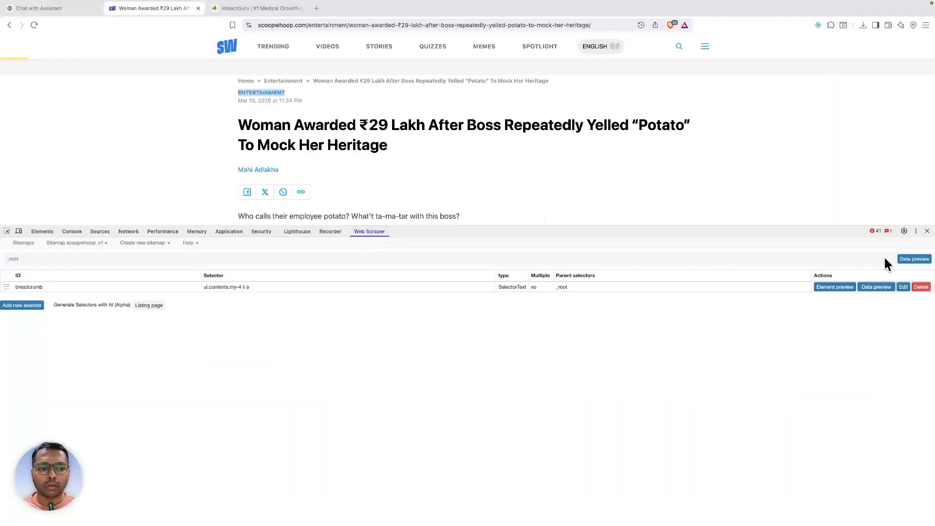
- Add a category selector using p.article-tags, preview that it returns Entertainment, and save it
left_click(31, 305)
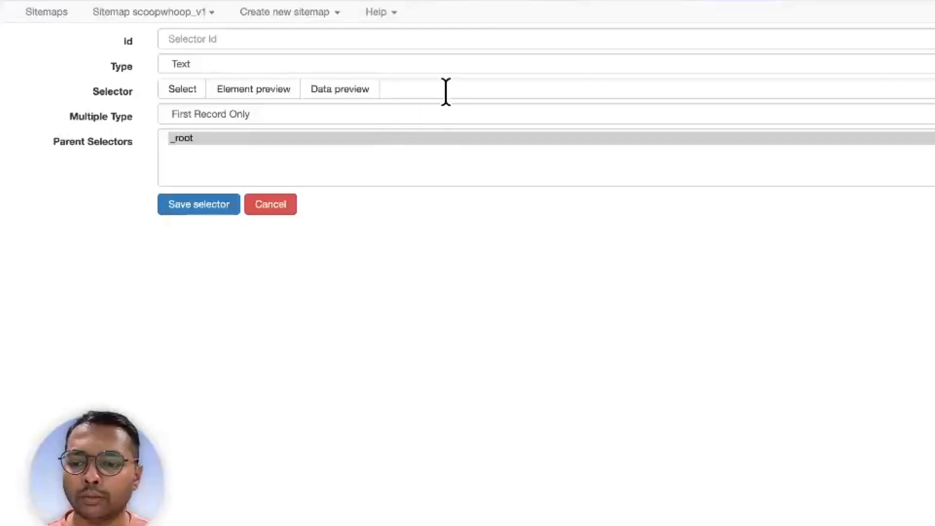
left_click(445, 91)
key("super+v")
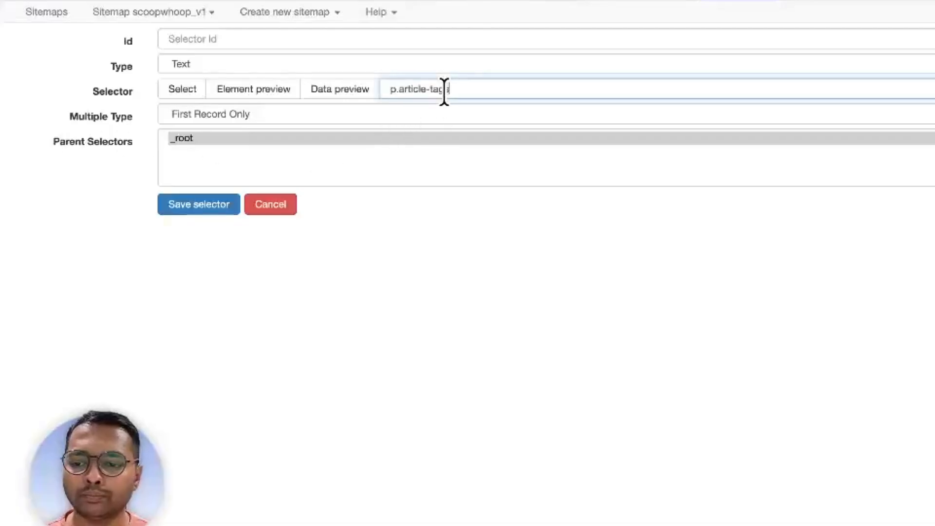
left_click(290, 39)
type("category")
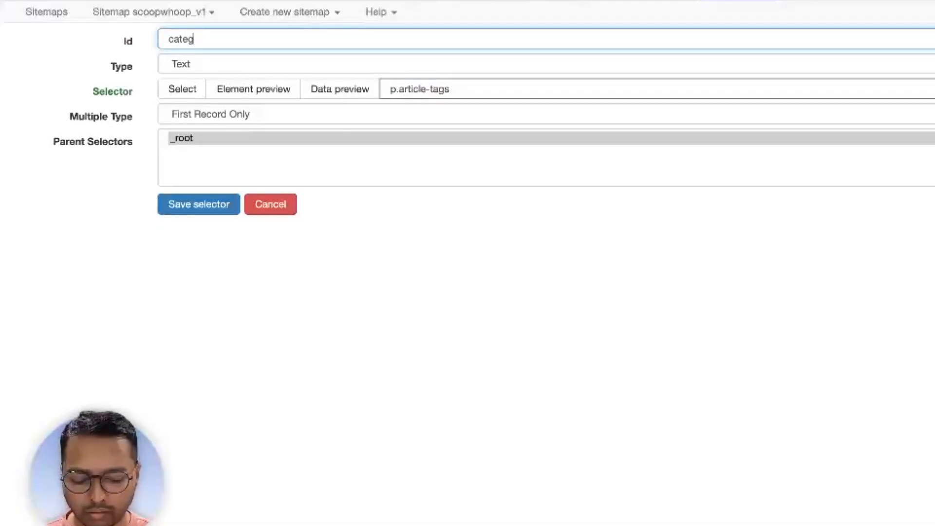
left_click(340, 89)
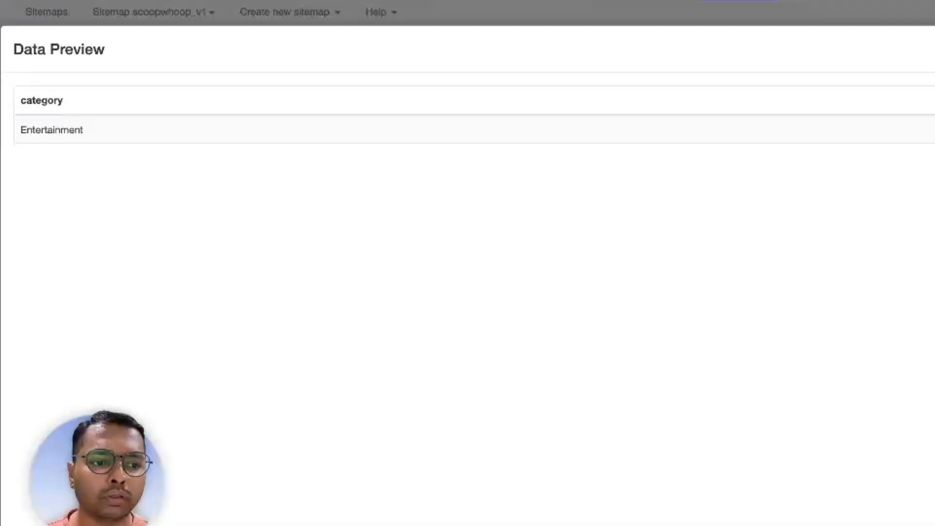
left_click(932, 49)
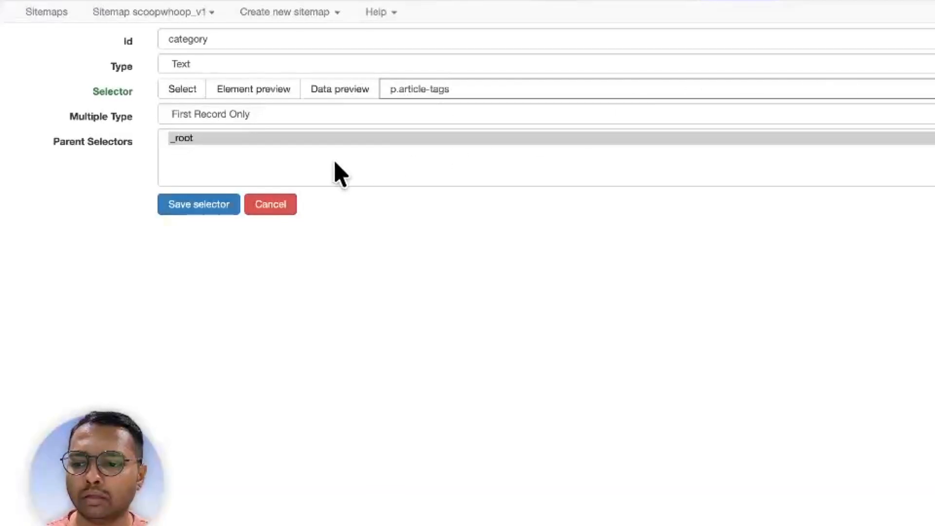
left_click(198, 204)
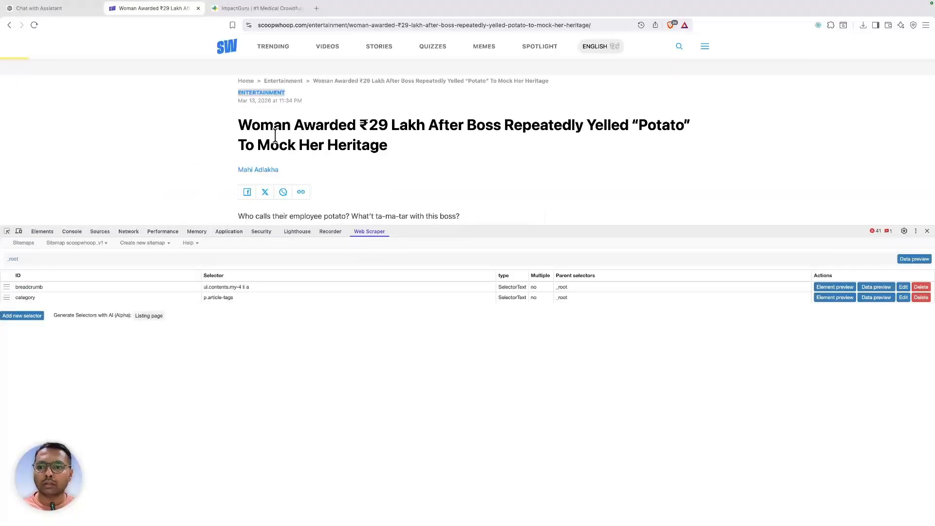
- Inspect the publish date and select its article-published class name
right_click(275, 135)
right_click(250, 99)
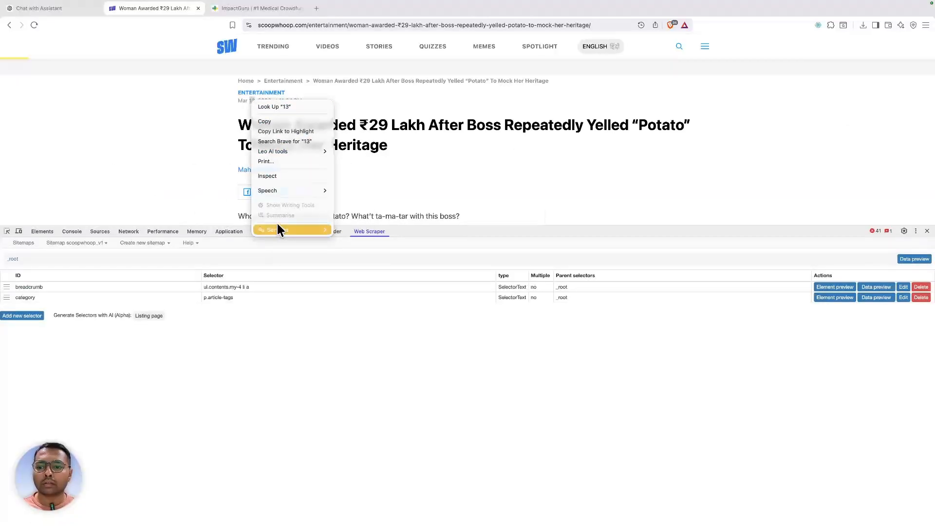
left_click(266, 176)
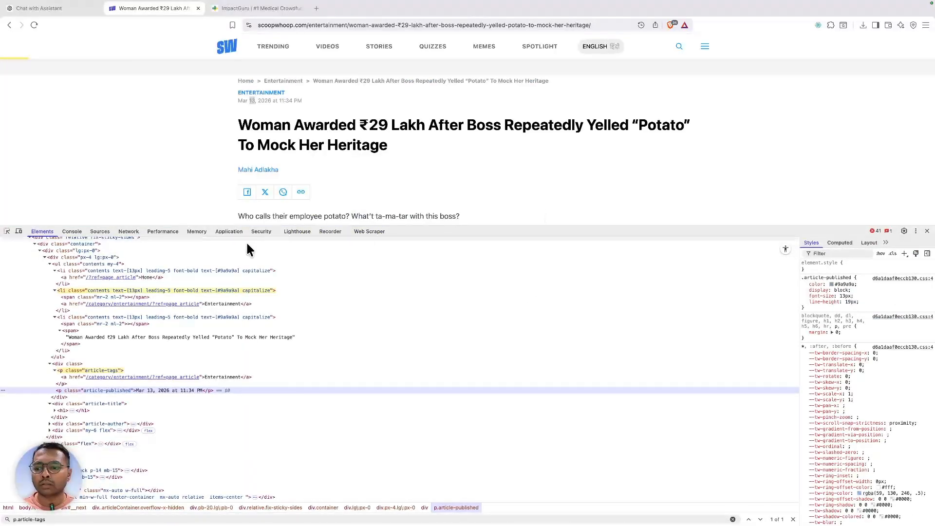
scroll(152, 396, "up", 1)
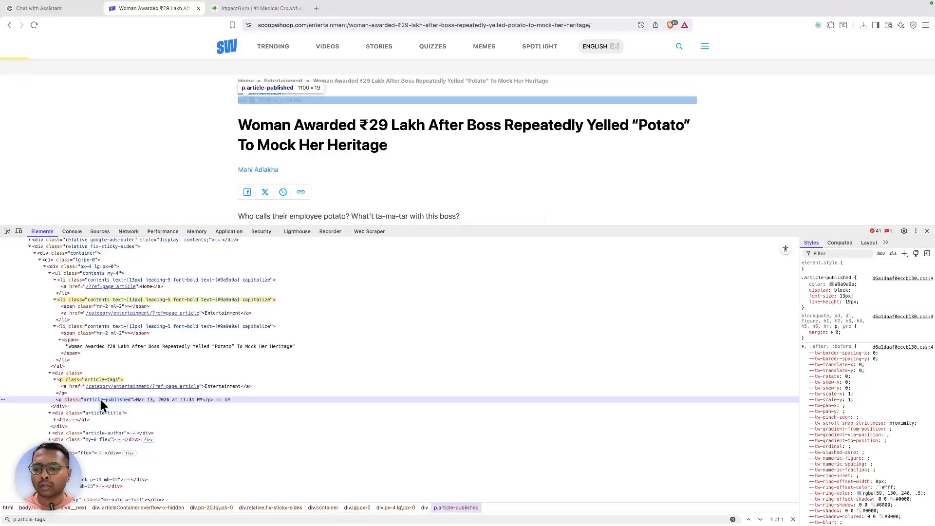
double_click(100, 399)
key("super+c")
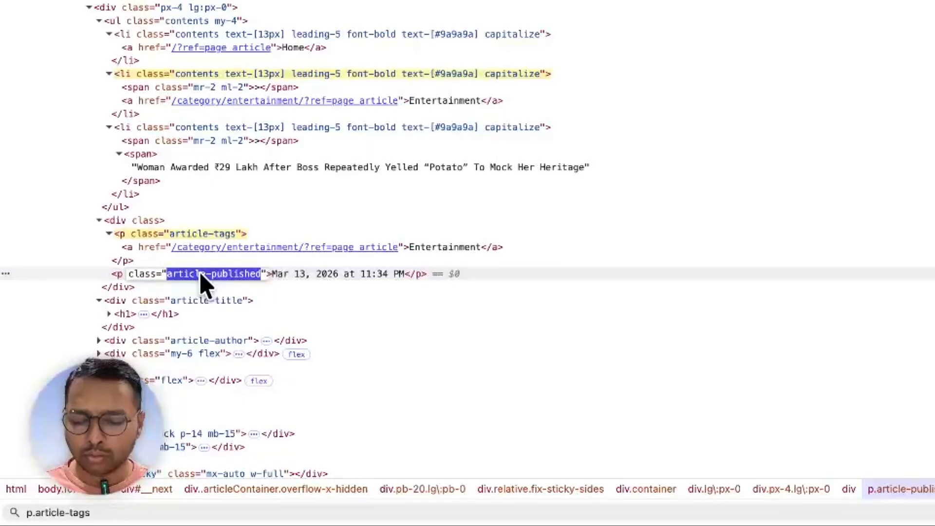
- Search the elements for p.article-published, copy it, and start a new selector
key("super+f")
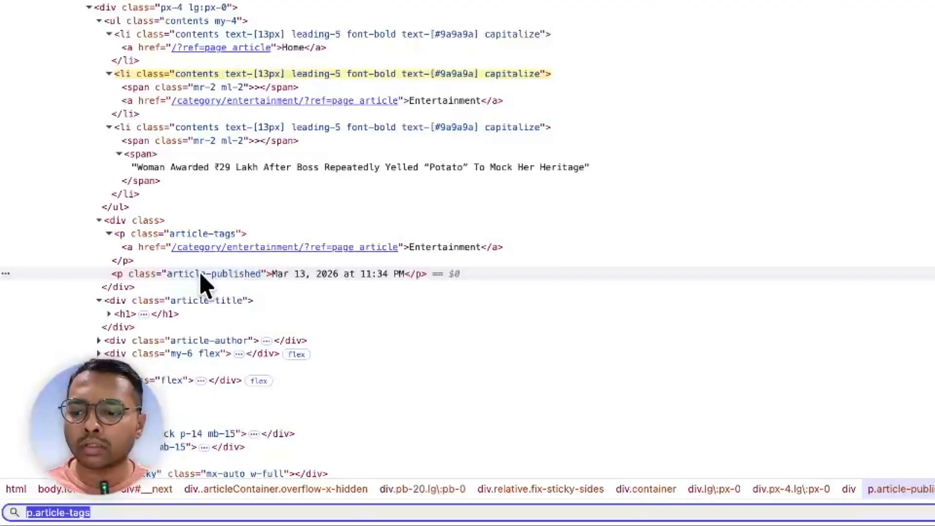
type("p.")
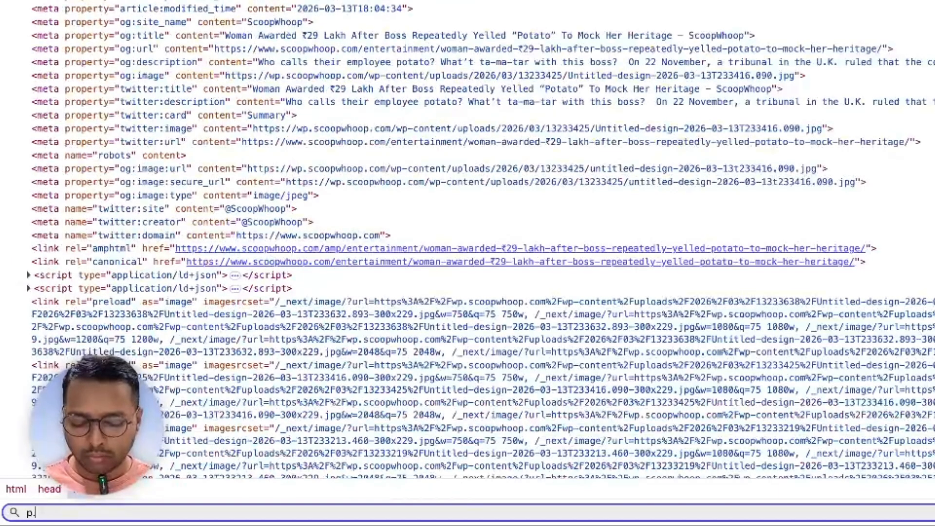
key("super+v")
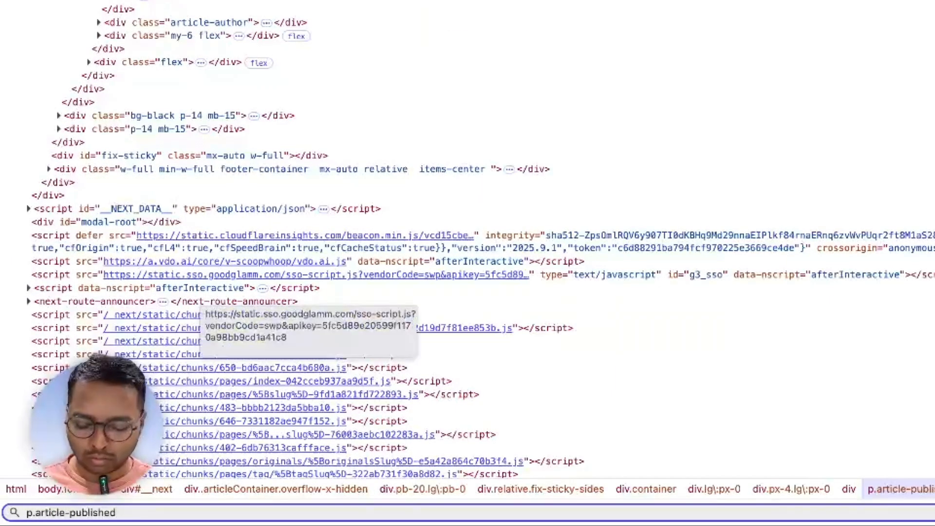
key("super+a")
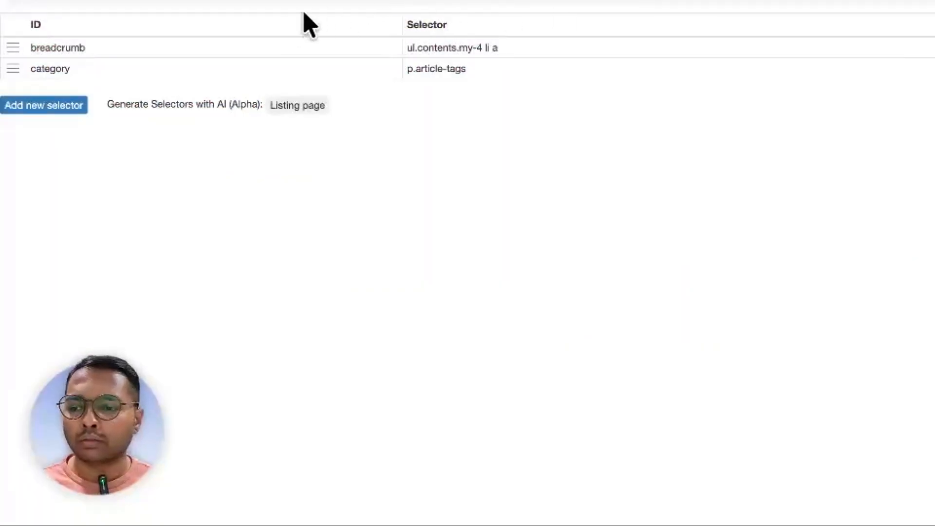
left_click(80, 101)
left_click(587, 38)
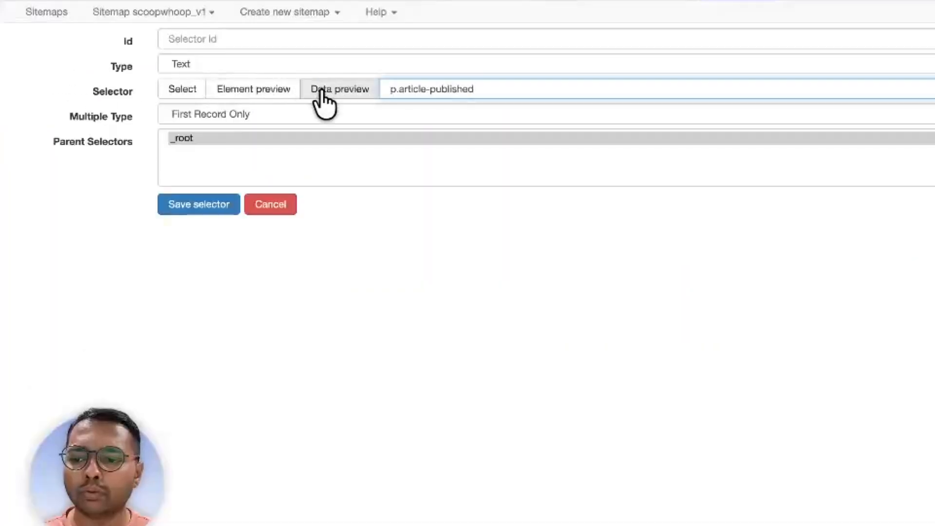
- Preview the p.article-published selector, set its id to published_date, and save it
left_click(321, 39)
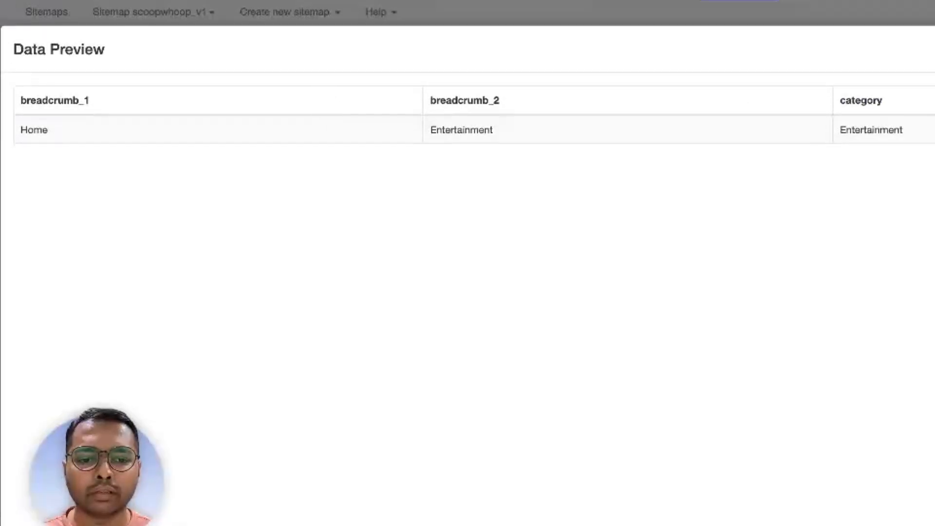
key("Escape")
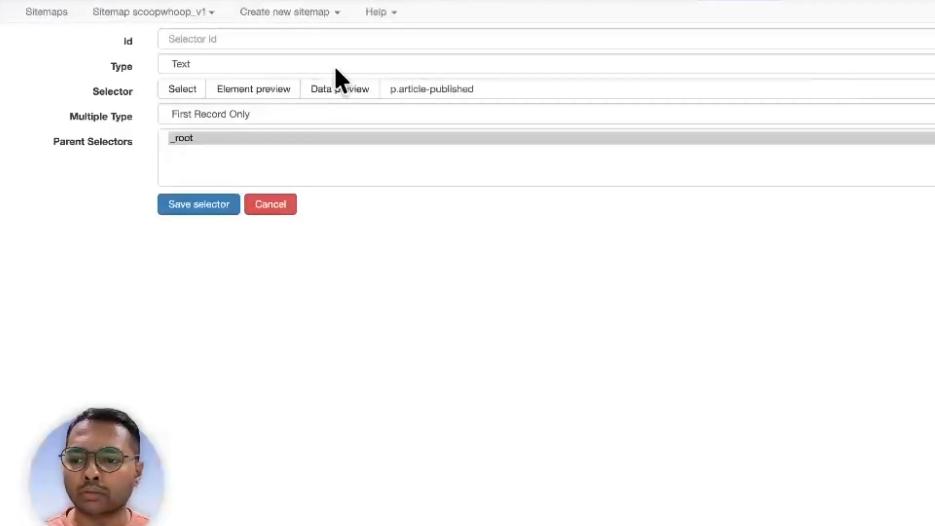
left_click(323, 41)
left_click(453, 94)
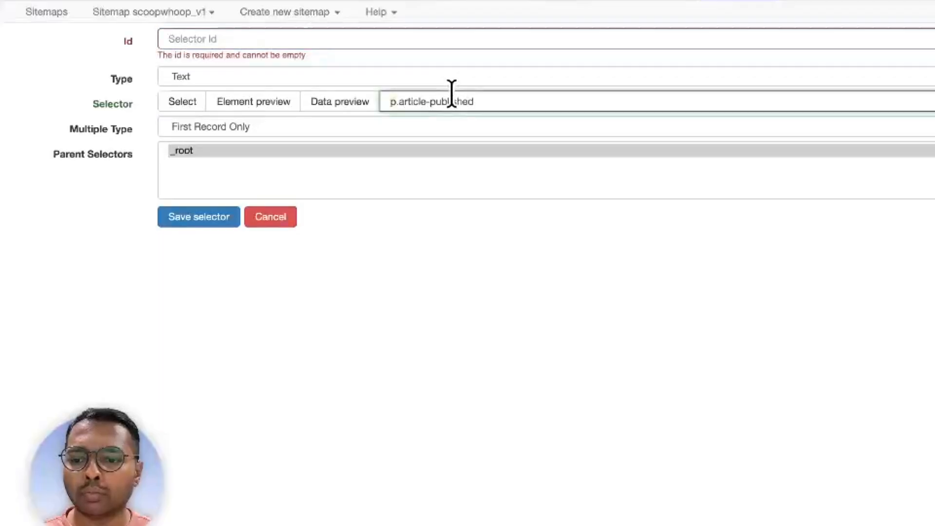
left_click(295, 34)
type("published")
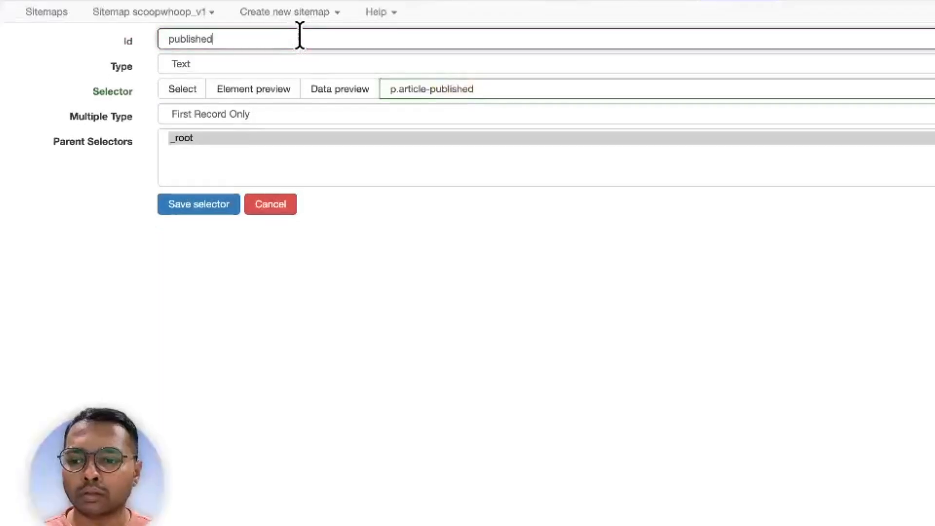
type("_date")
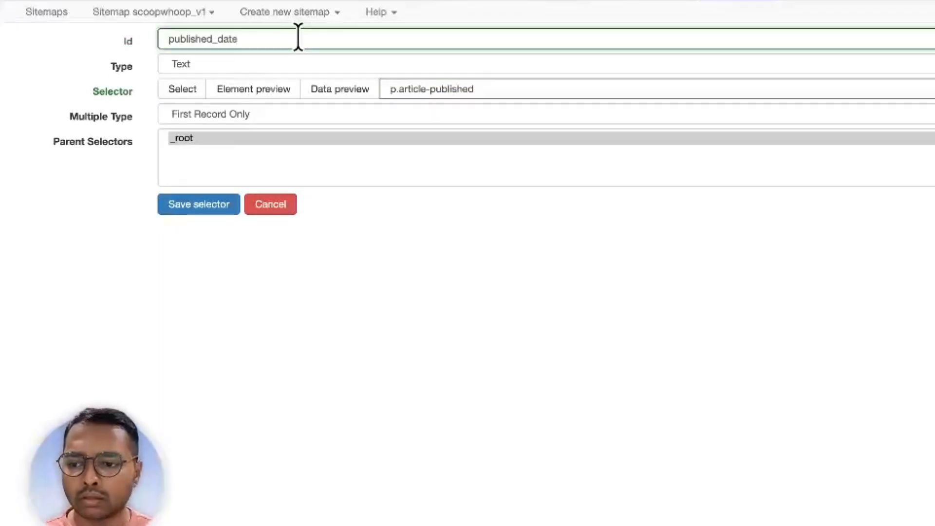
left_click(208, 206)
- Inspect the headline and test div.article-title h1 in the Elements search
right_click(278, 130)
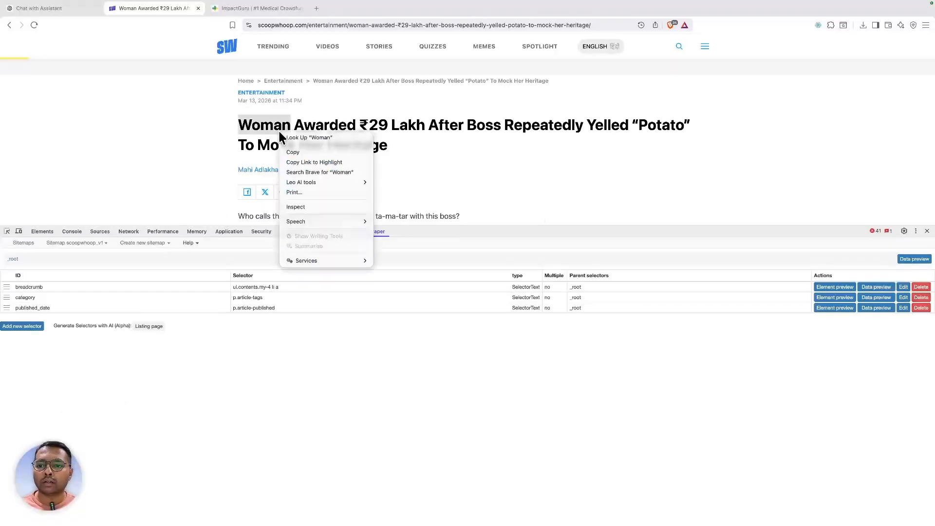
left_click(302, 205)
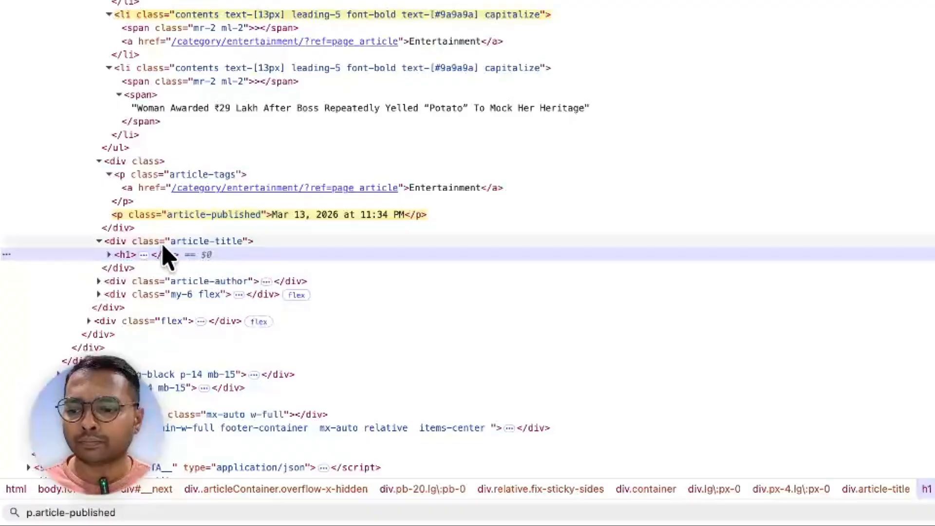
left_click(101, 386)
double_click(100, 384)
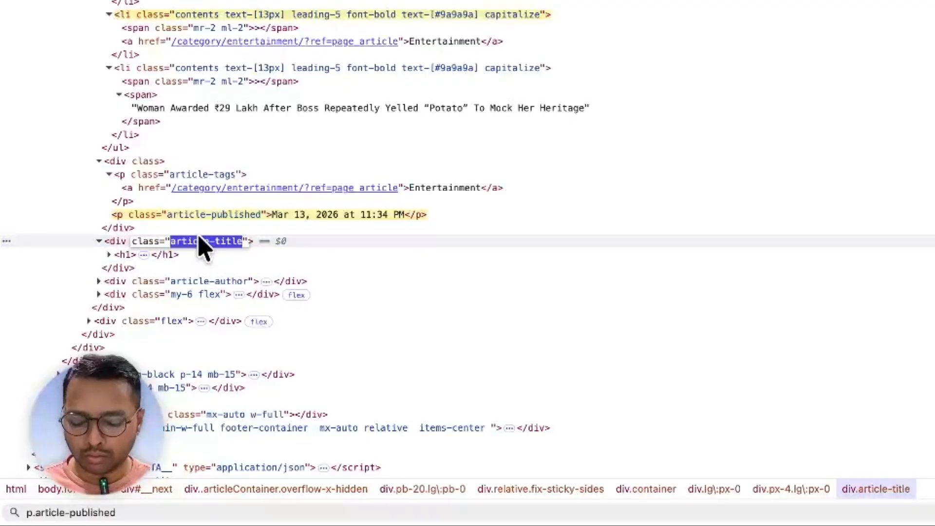
key("super+f")
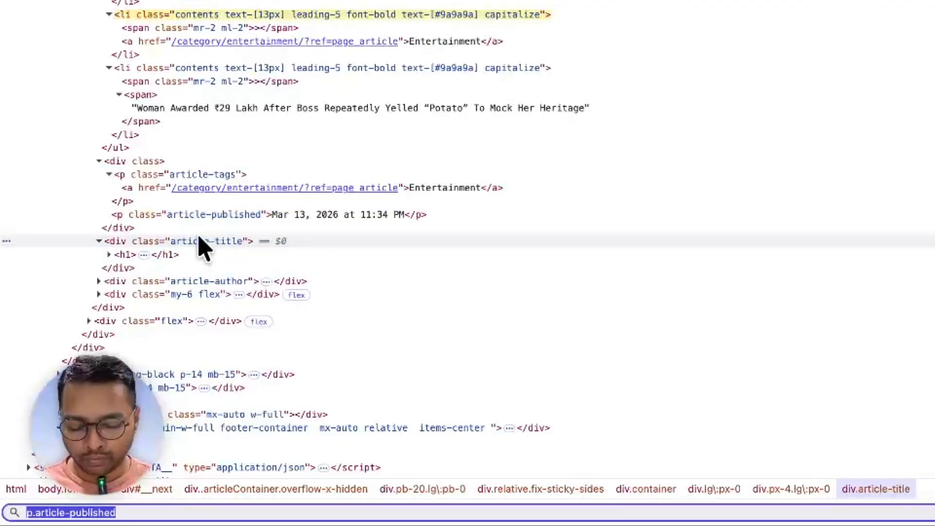
type("div.article-title h")
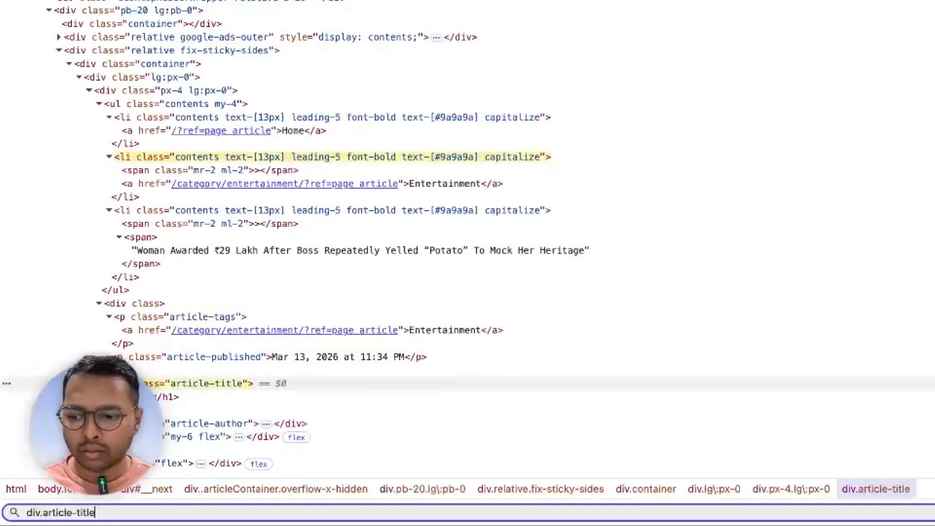
type("1")
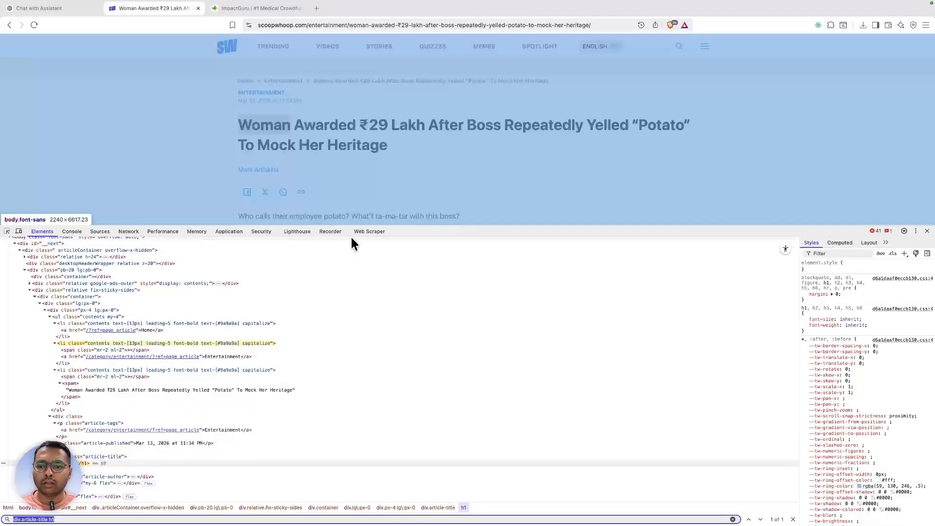
left_click(354, 232)
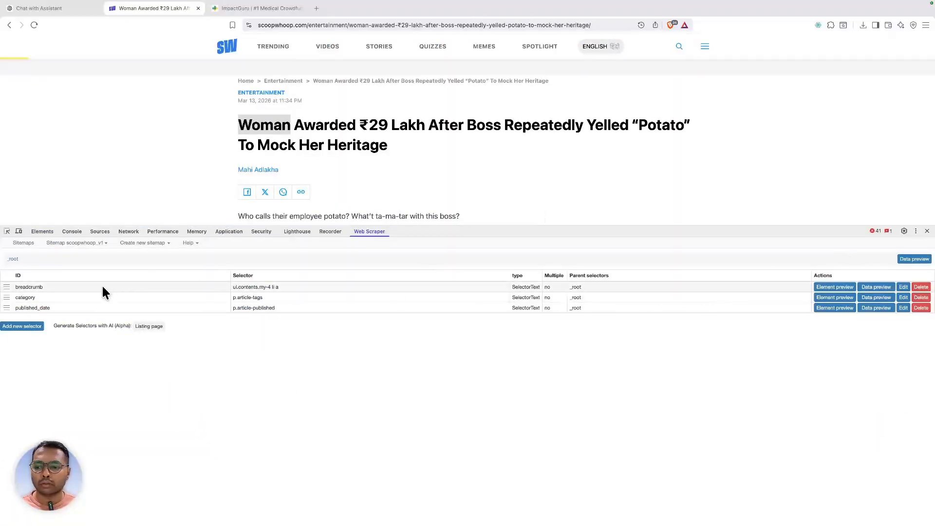
- Add an article_title selector with div.article-title h1, preview it, and save it
left_click(23, 326)
left_click(264, 283)
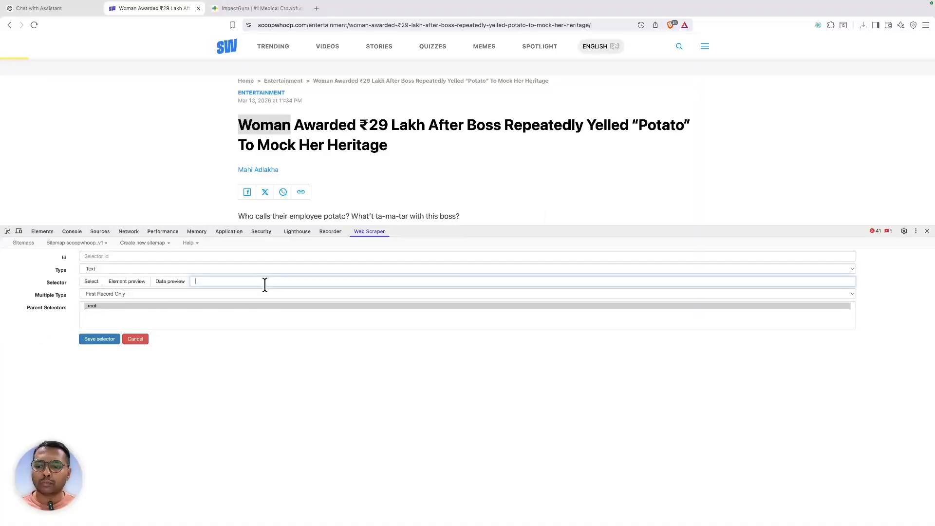
left_click(172, 283)
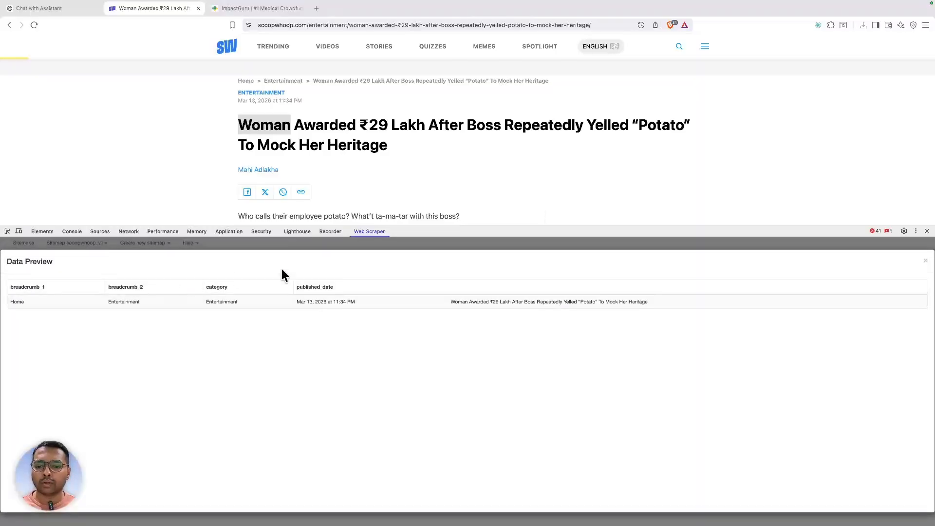
left_click(926, 263)
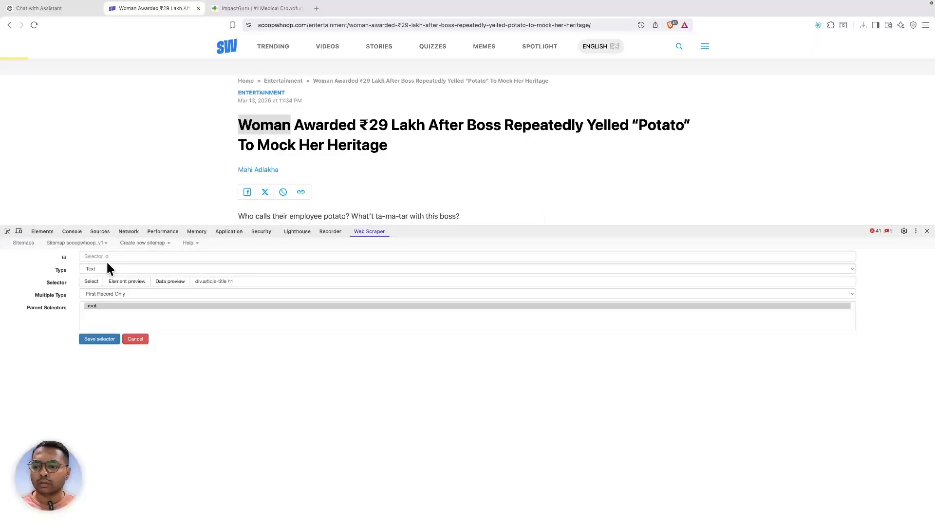
left_click(107, 258)
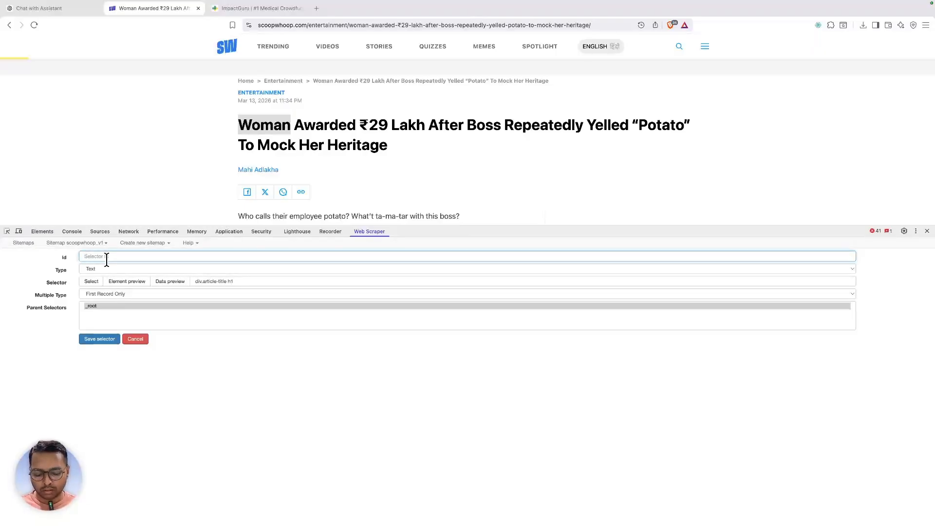
type("article_title")
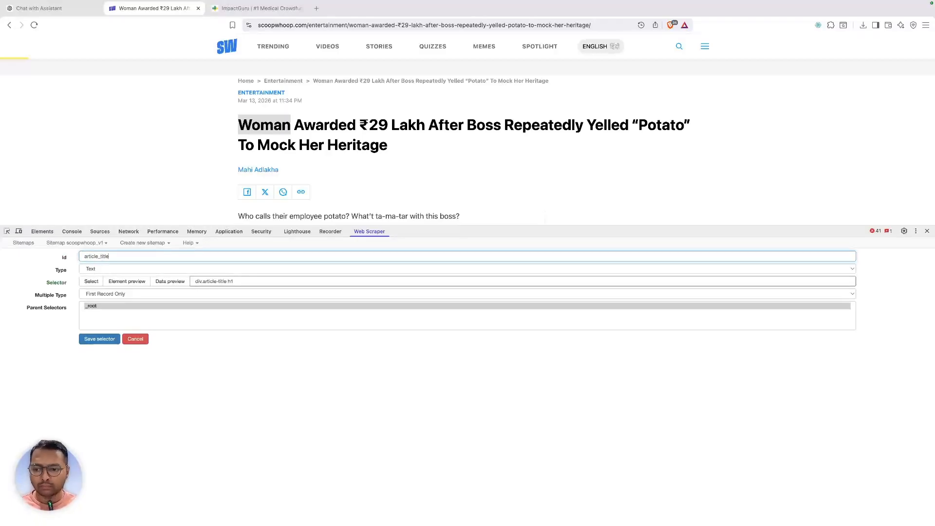
left_click(102, 339)
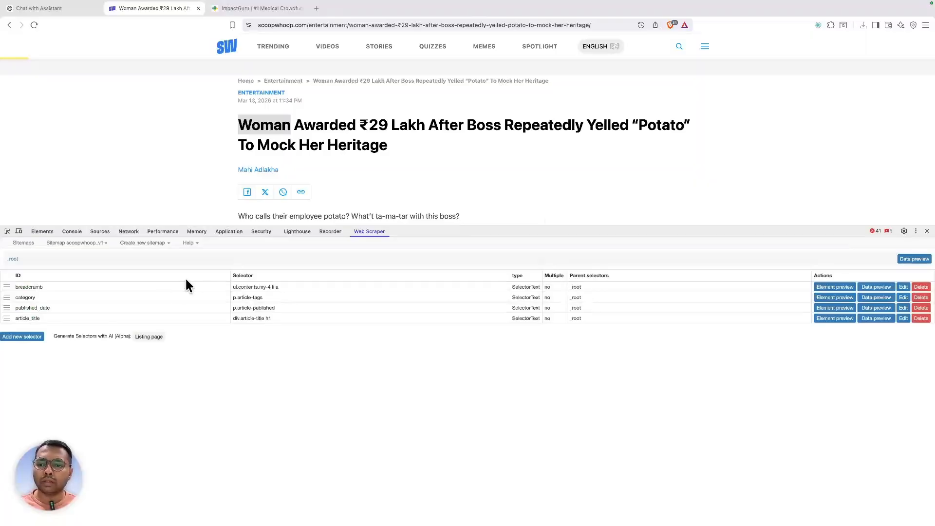
- Inspect the author link and test div.article-author in the Elements search
scroll(302, 210, "down", 3)
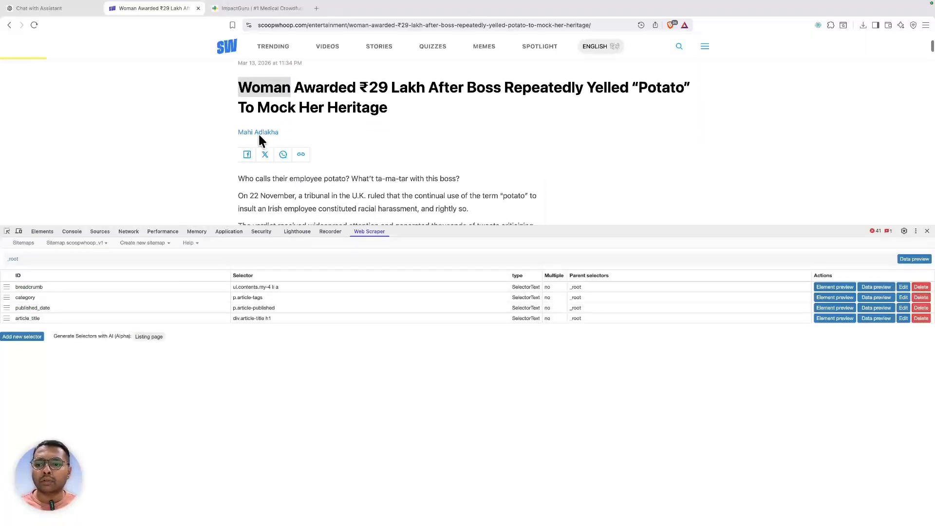
right_click(261, 133)
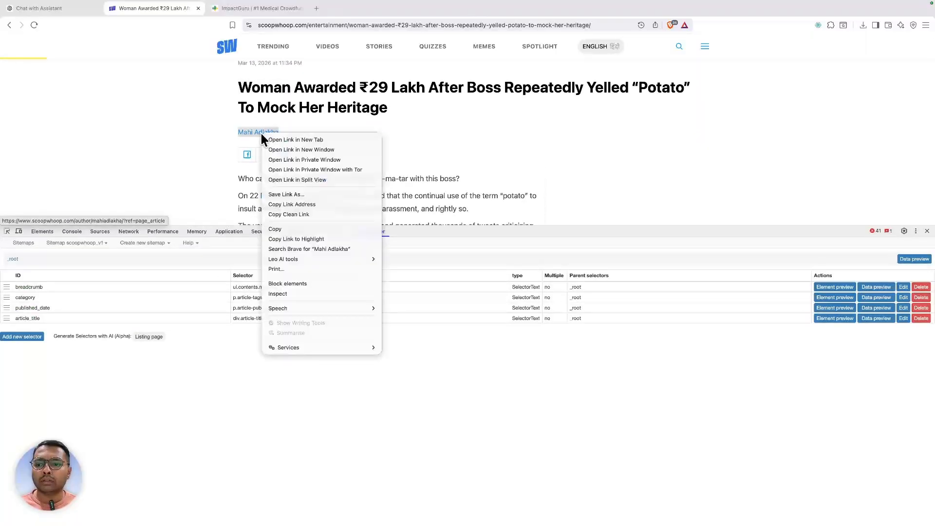
left_click(291, 294)
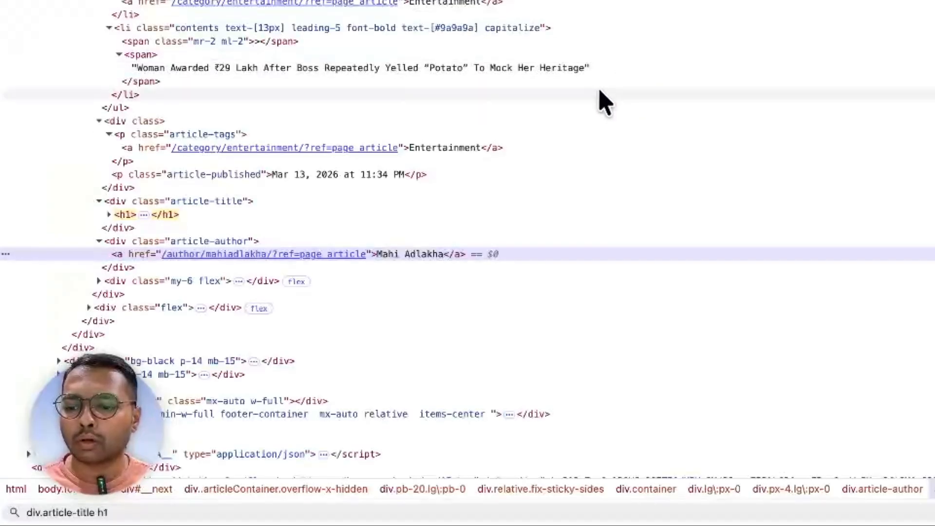
left_click(198, 242)
double_click(199, 242)
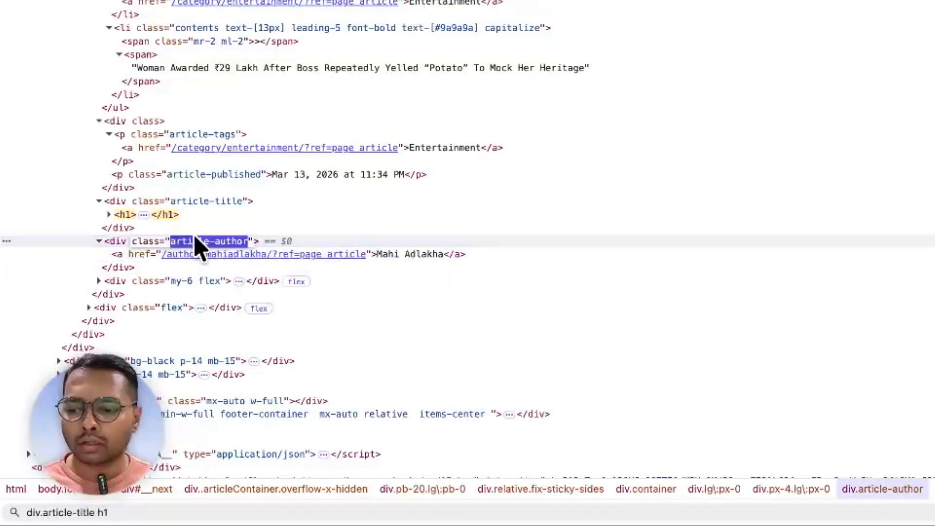
key("super+f")
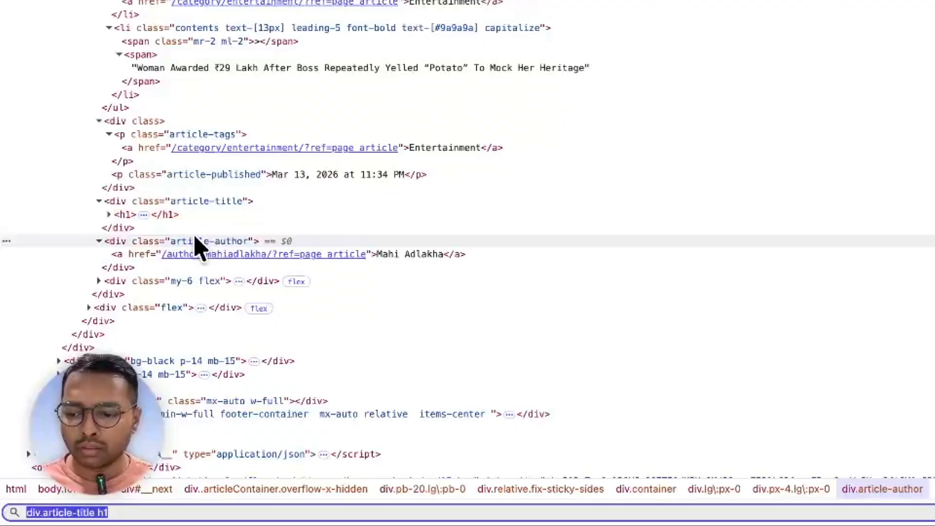
type("div")
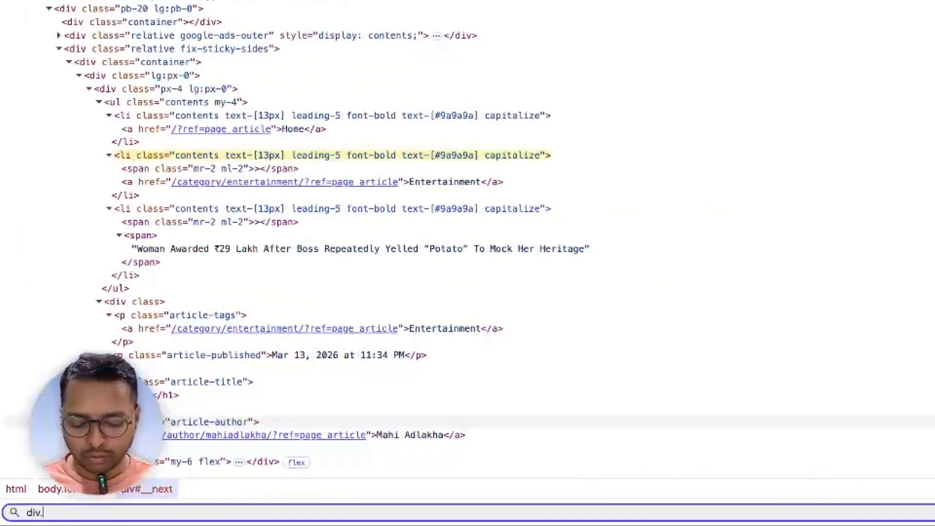
type(".article-author")
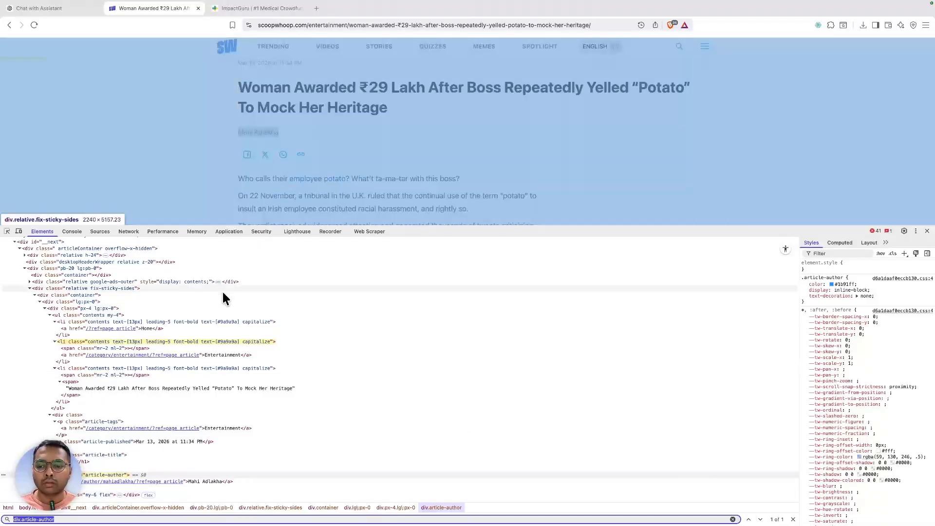
left_click(362, 231)
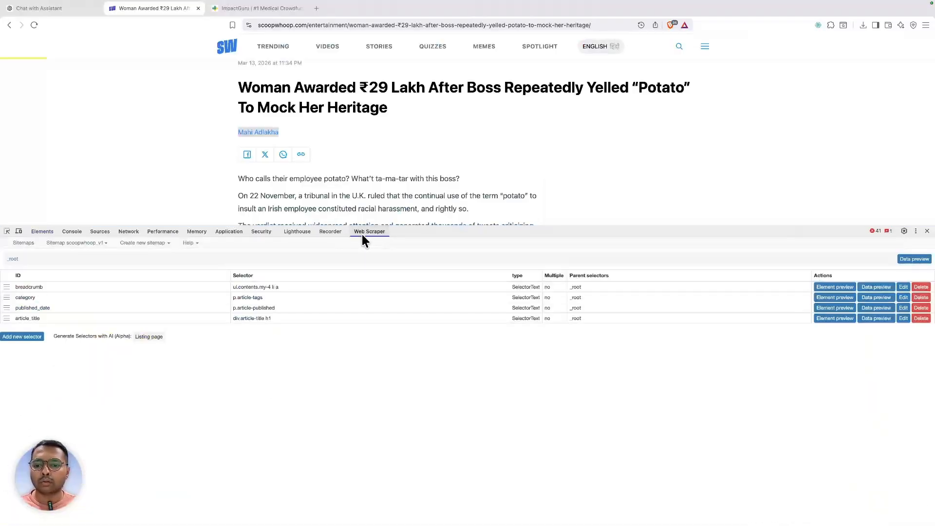
- Add an author selector with div.article-author, preview the byline, and save it
left_click(20, 335)
left_click(243, 281)
type("div.article-author")
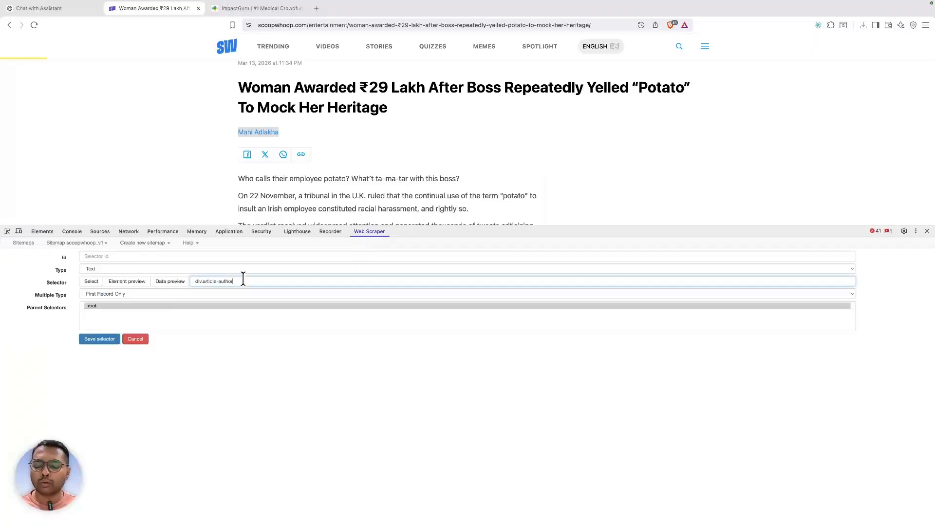
left_click(175, 282)
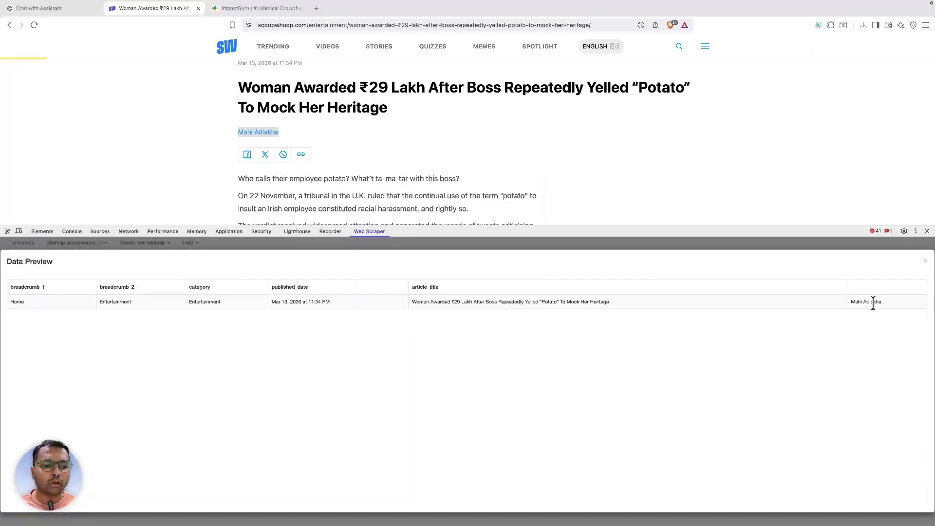
left_click(925, 262)
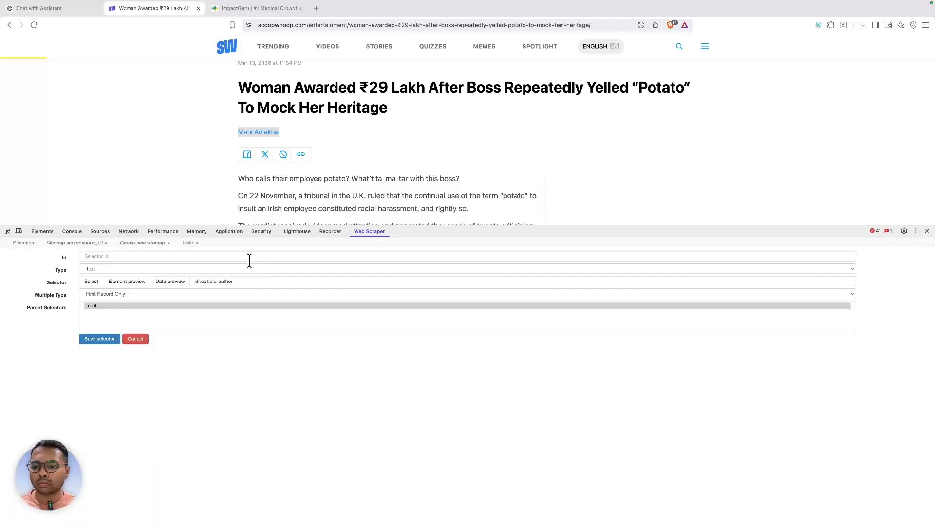
left_click(249, 256)
type("author")
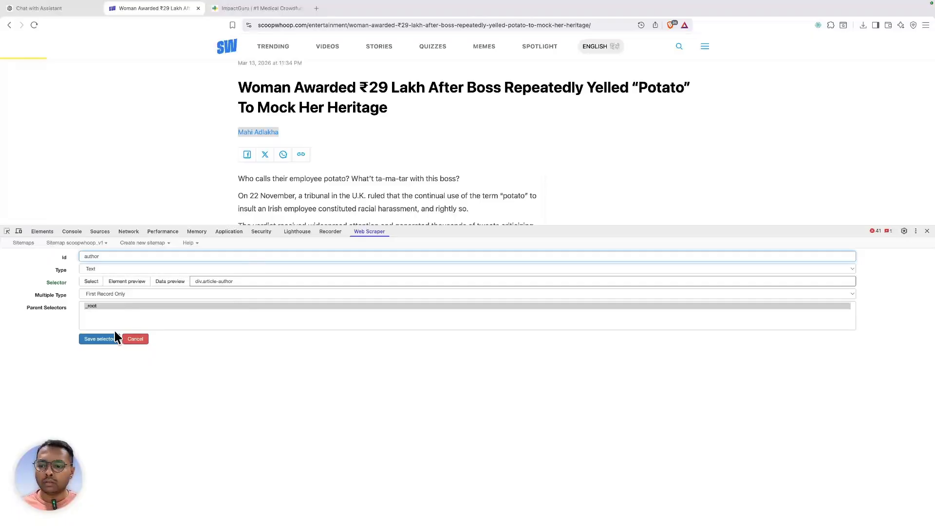
left_click(114, 339)
scroll(277, 102, "down", 3)
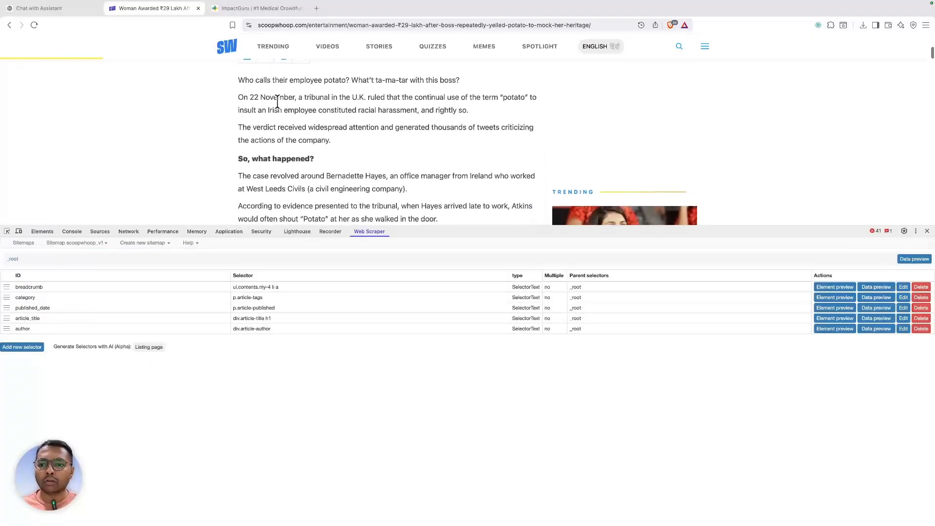
- Inspect the article's first paragraph and select its article-content w-full class names
left_click(7, 231)
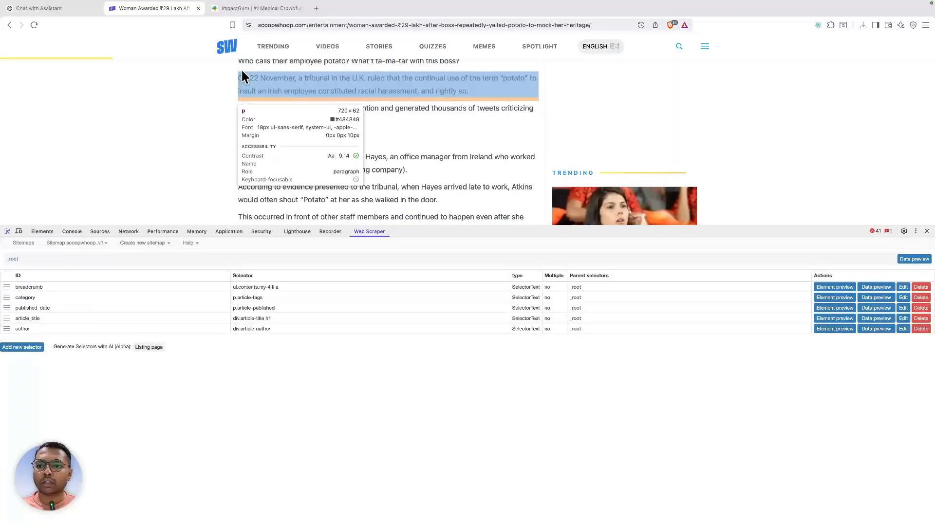
scroll(242, 73, "up", 2)
left_click(244, 99)
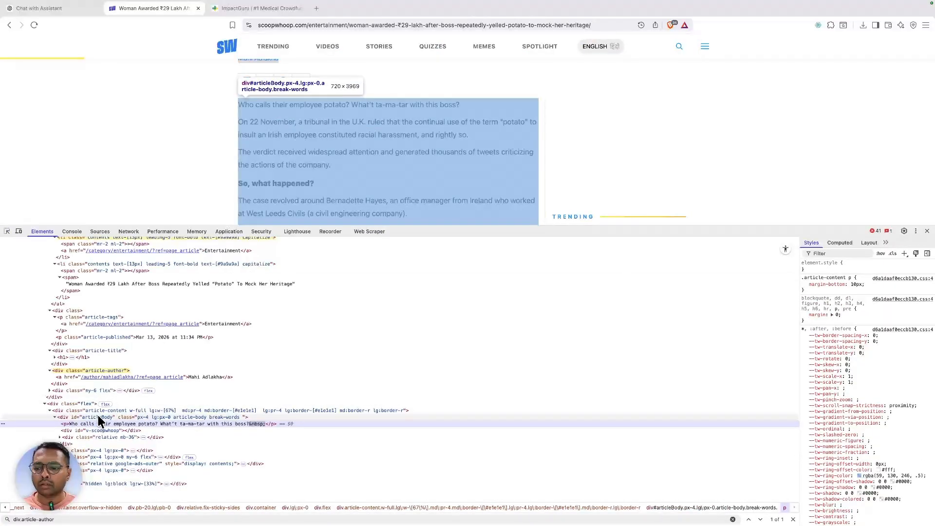
double_click(101, 410)
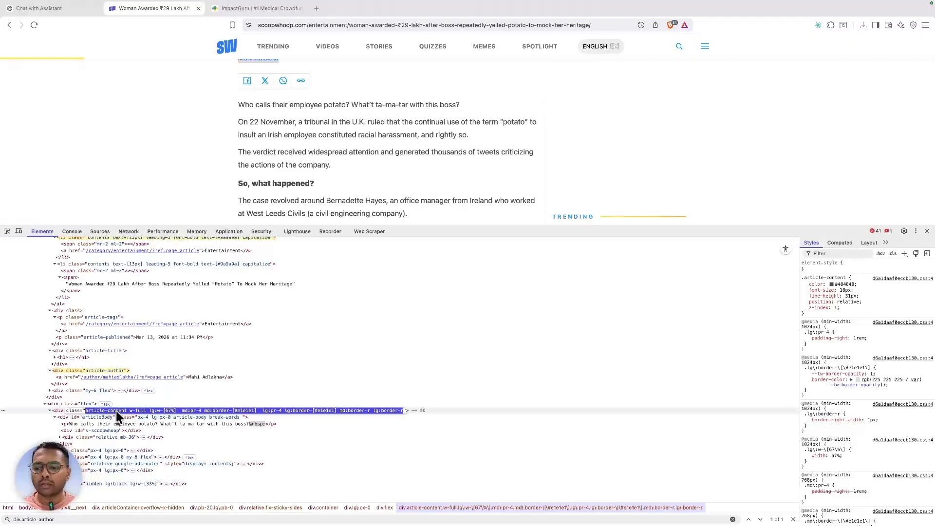
left_click(91, 410)
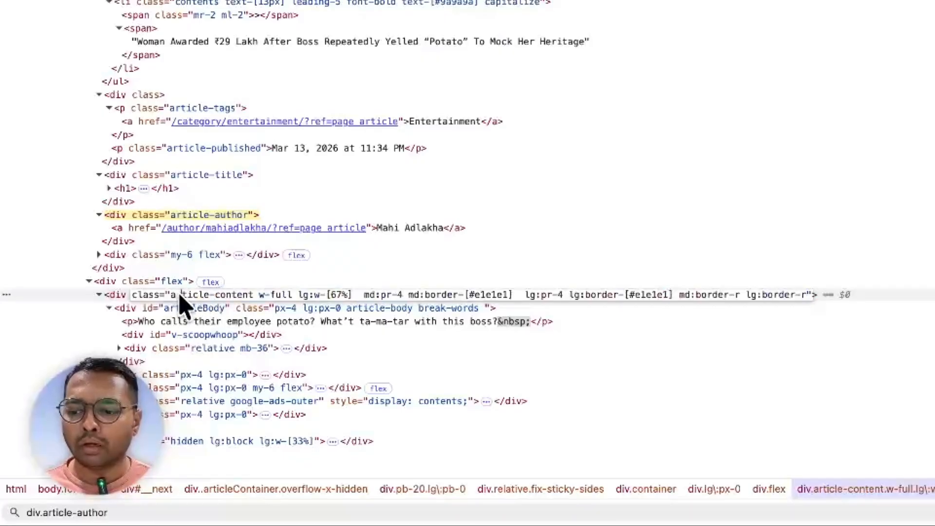
left_click_drag(171, 295, 292, 296)
key("super+c")
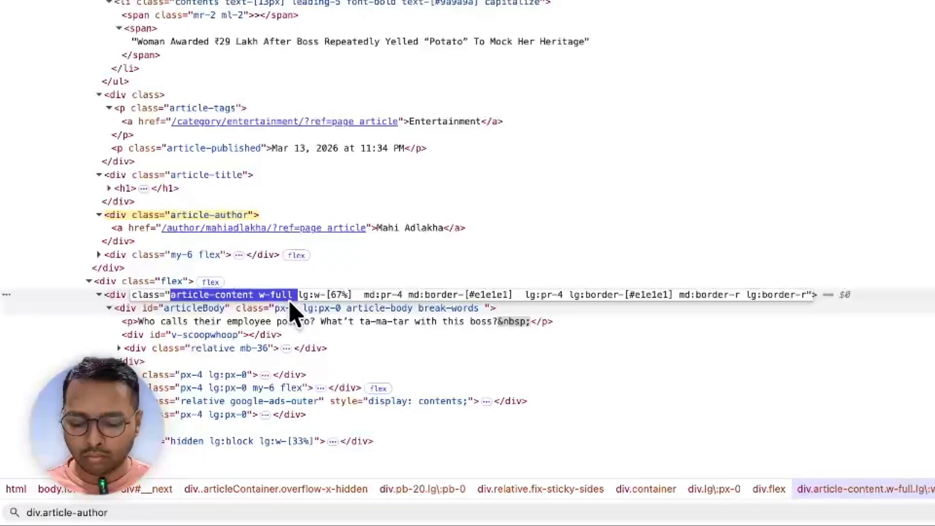
- Build and copy the search query div.article-content.w-full in Elements
key("super+f")
type("div.")
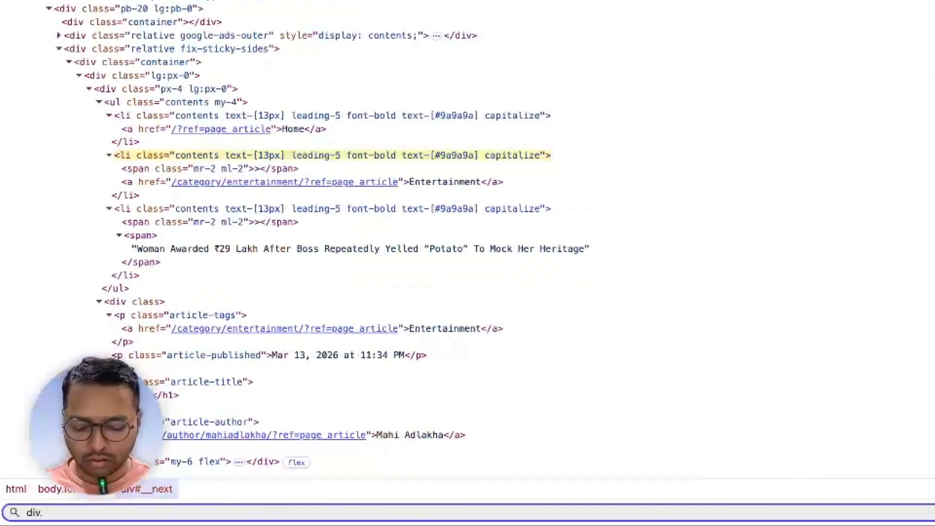
key("super+v")
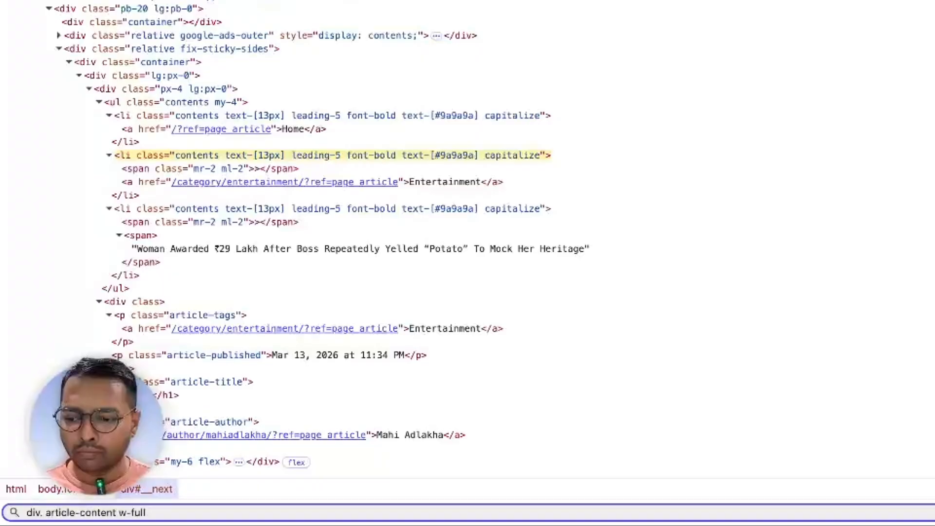
key("Left")
key("Left")
key("Left")
key("Left")
key("Left")
key("Left")
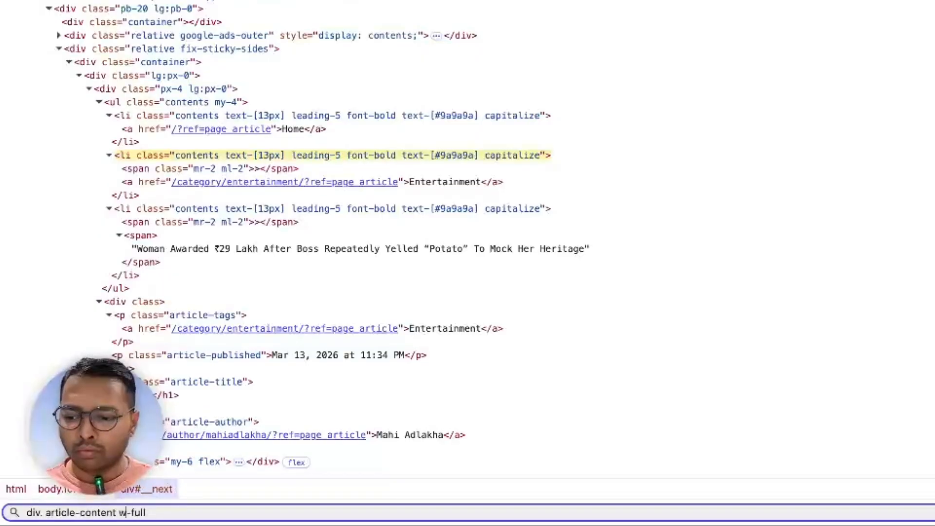
key("BackSpace")
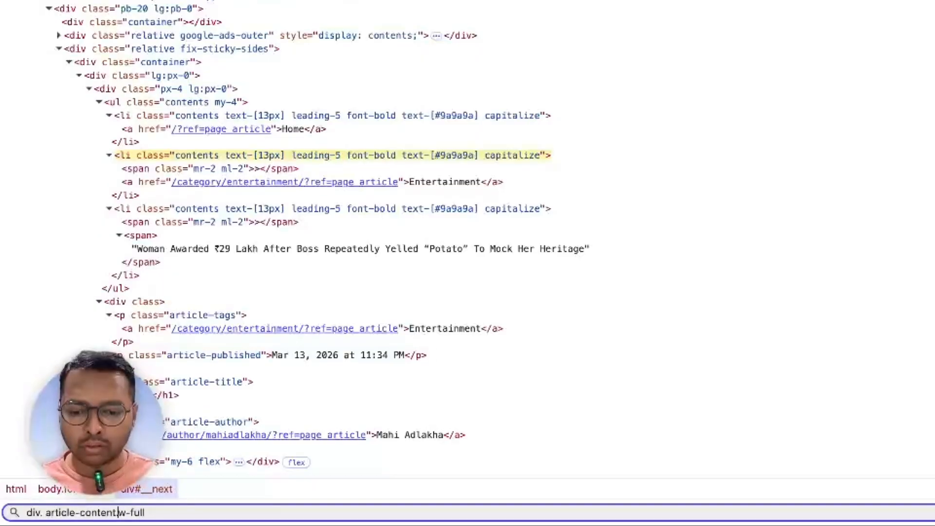
type(".")
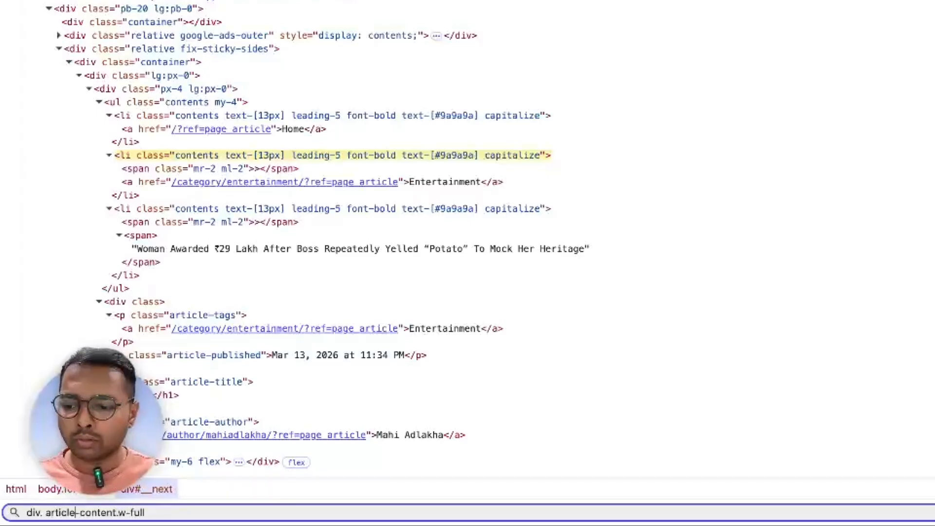
key("BackSpace")
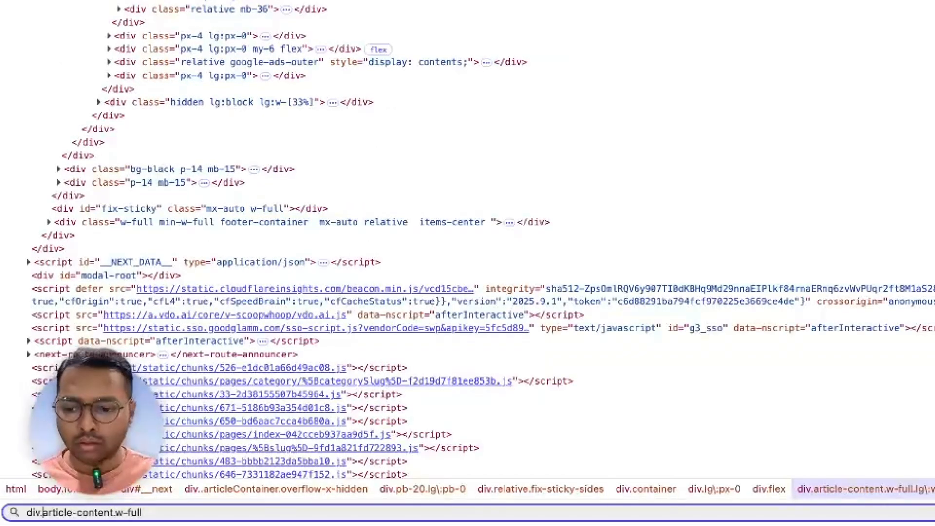
key("super+a")
key("super+c")
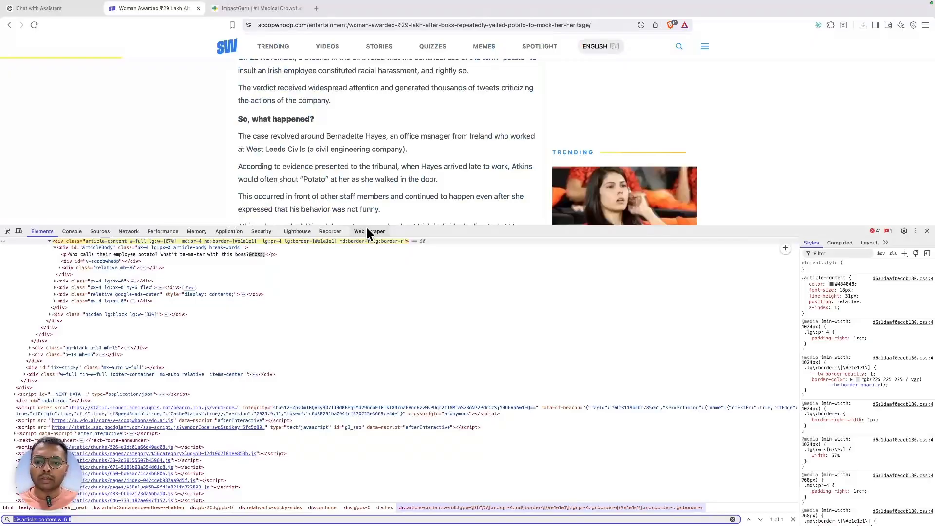
- Start a new selector with div.article-content.w-full and preview the article body text
left_click(368, 231)
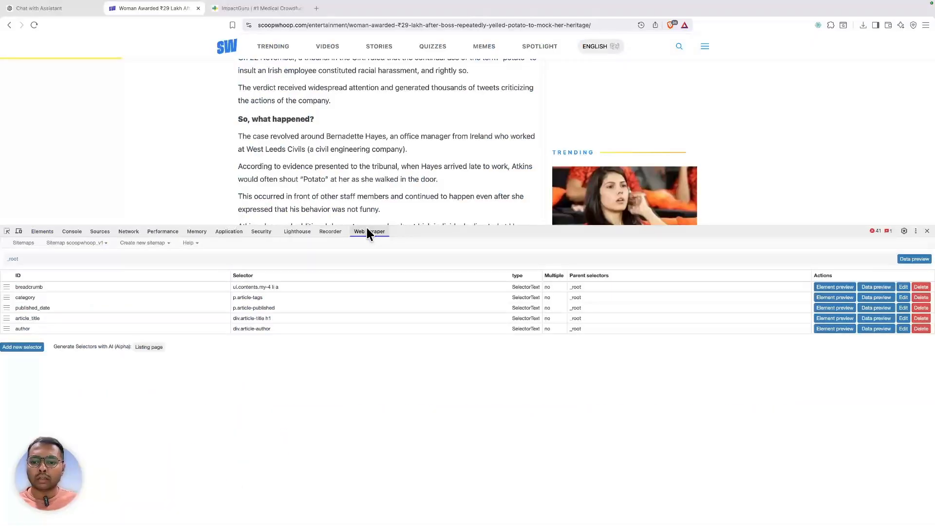
left_click(11, 343)
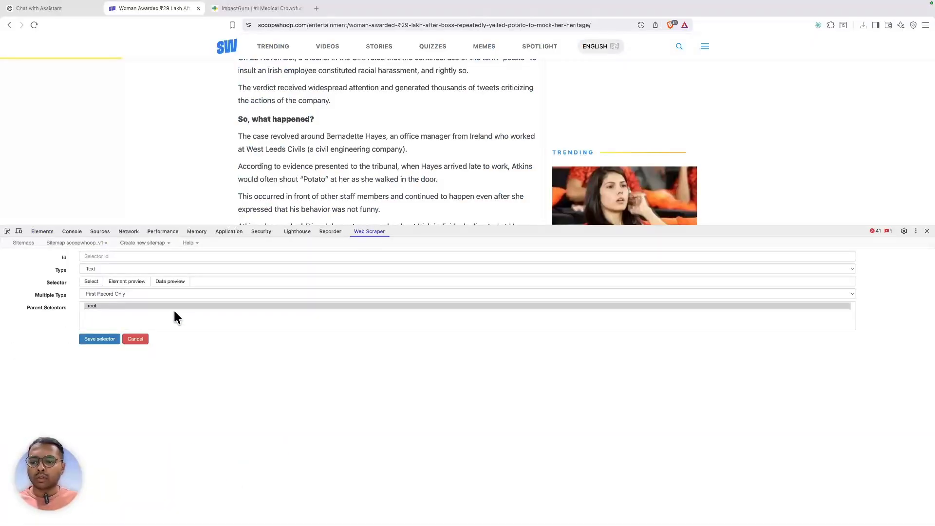
left_click(200, 276)
key("super+v")
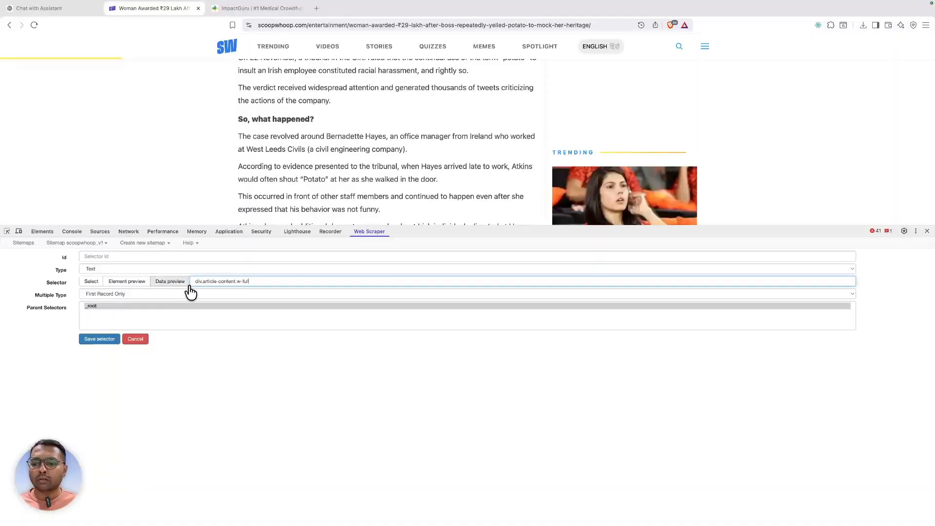
left_click(168, 282)
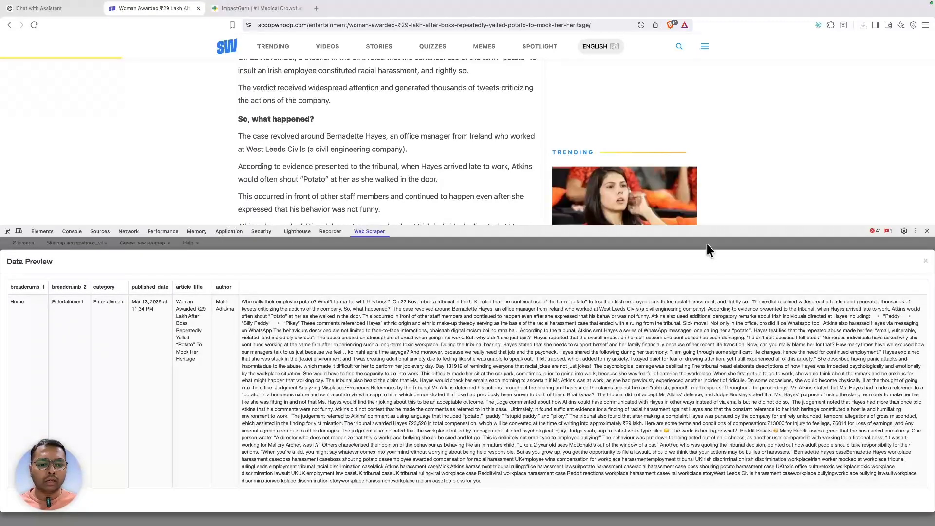
- Name the article body selector content and save it
left_click(925, 267)
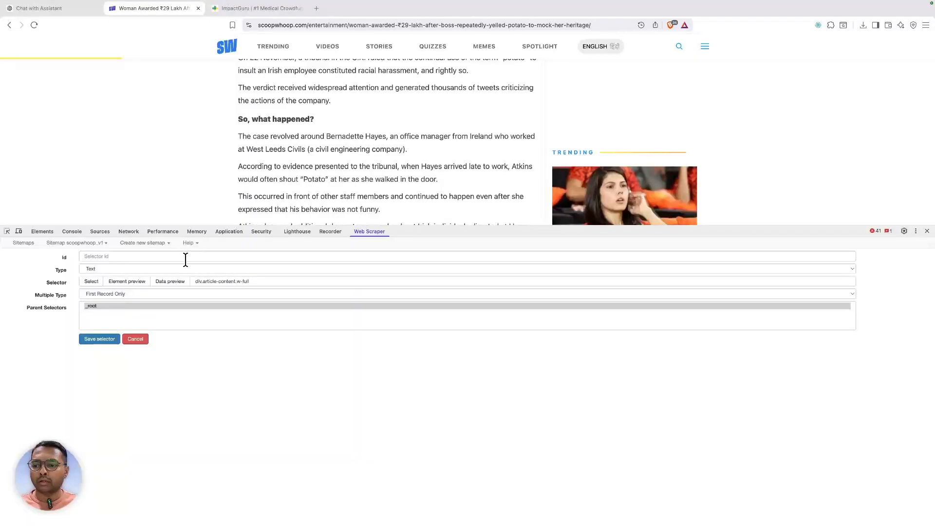
left_click(183, 258)
type("content")
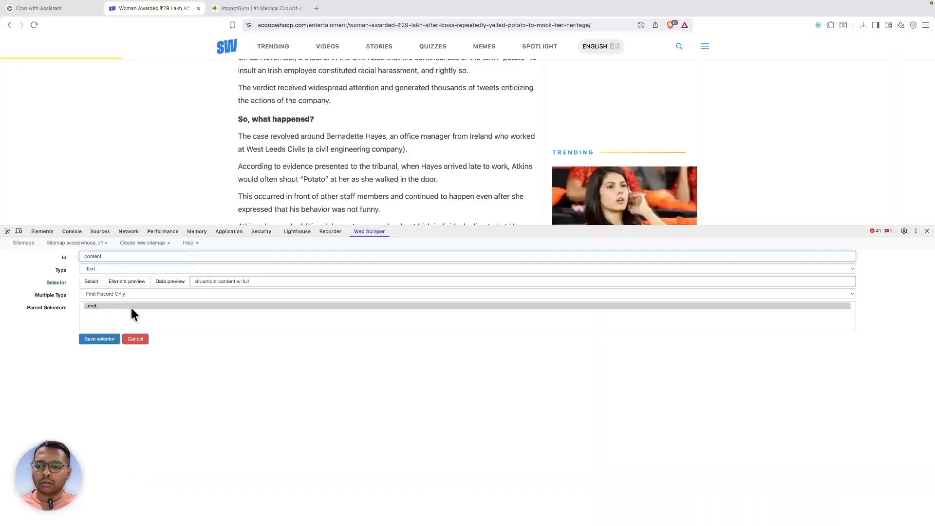
left_click(108, 339)
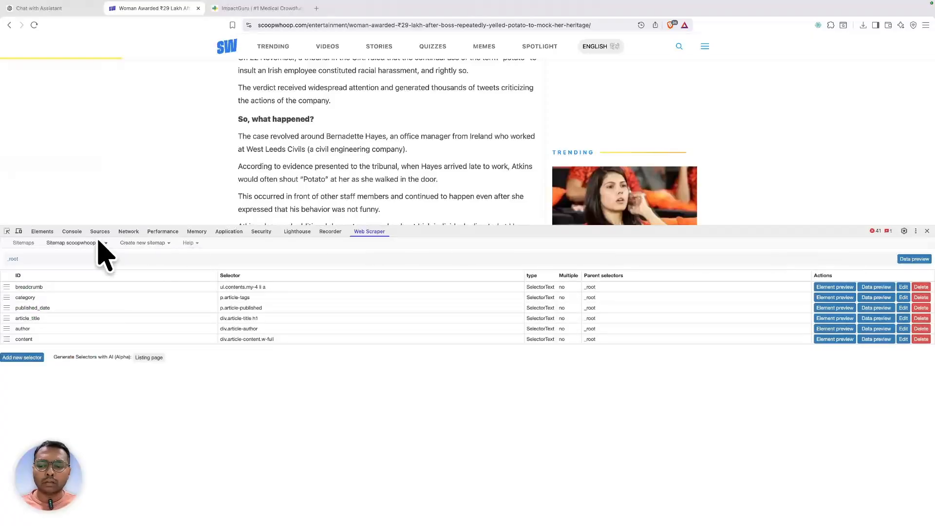
- Scrape the ScoopWhoop article with the scoopwhoop_v1 sitemap
left_click(66, 244)
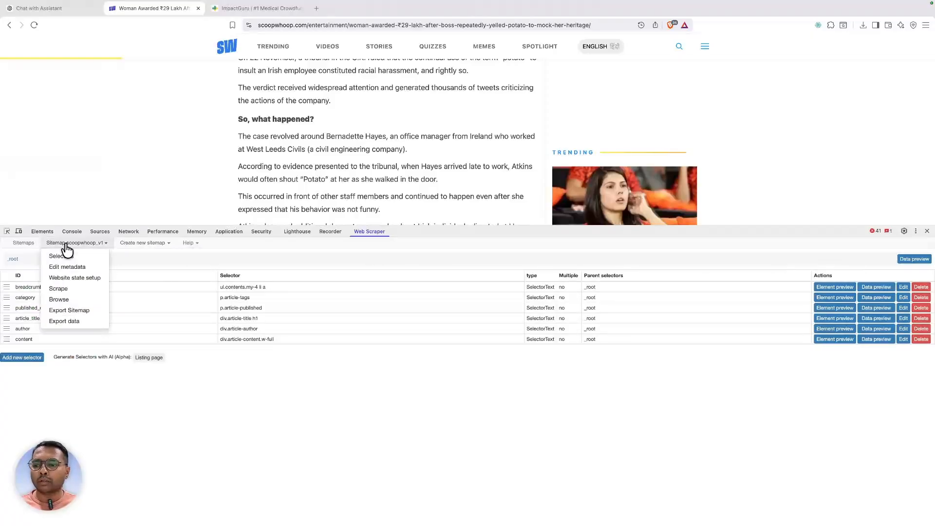
left_click(77, 290)
left_click(101, 282)
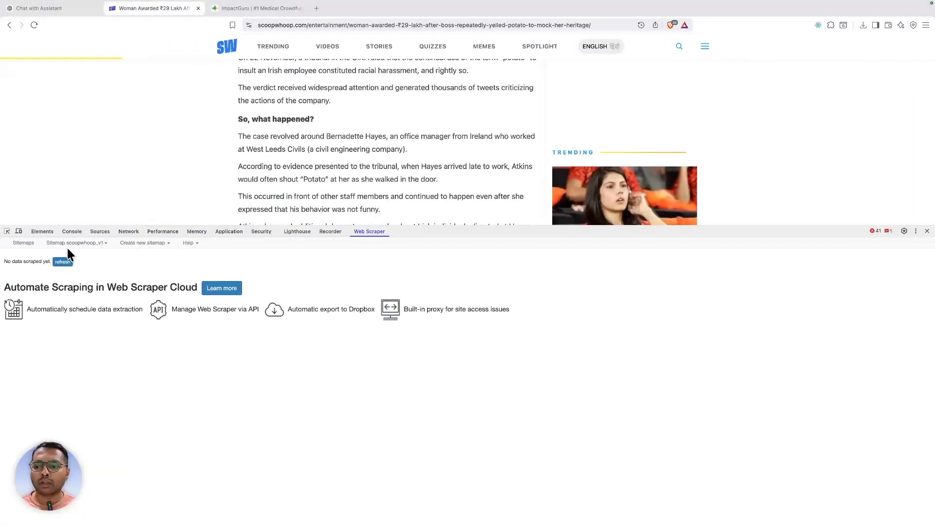
- Export the scraped data as scoopwhoop_v1.csv and show it in the Downloads folder
left_click(78, 243)
left_click(77, 323)
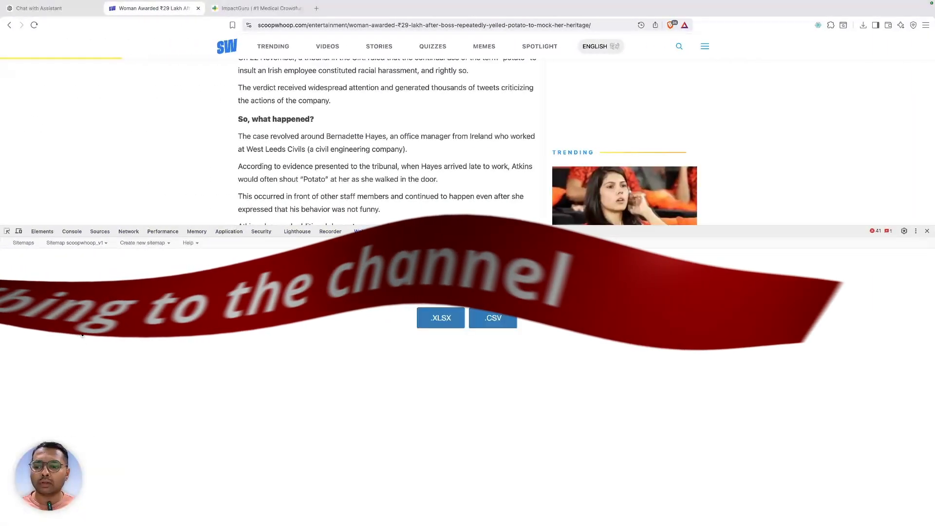
left_click(501, 325)
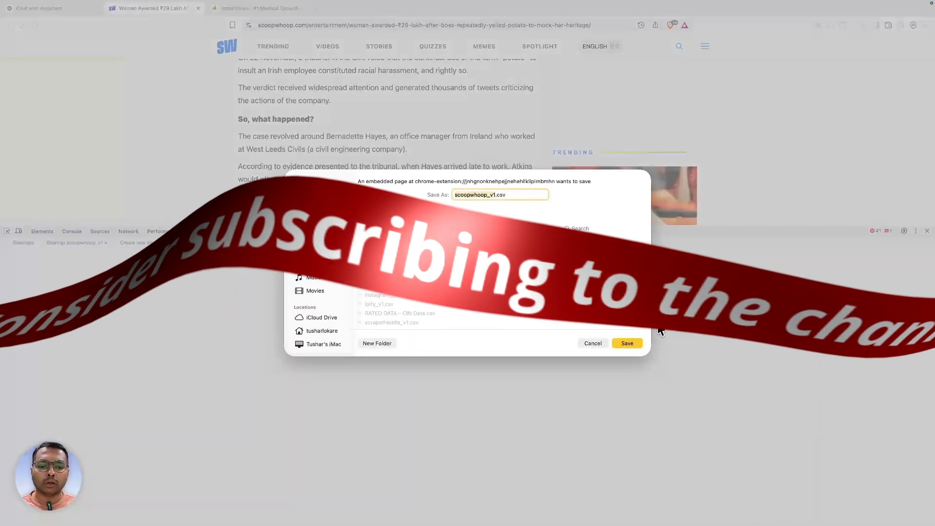
left_click(627, 342)
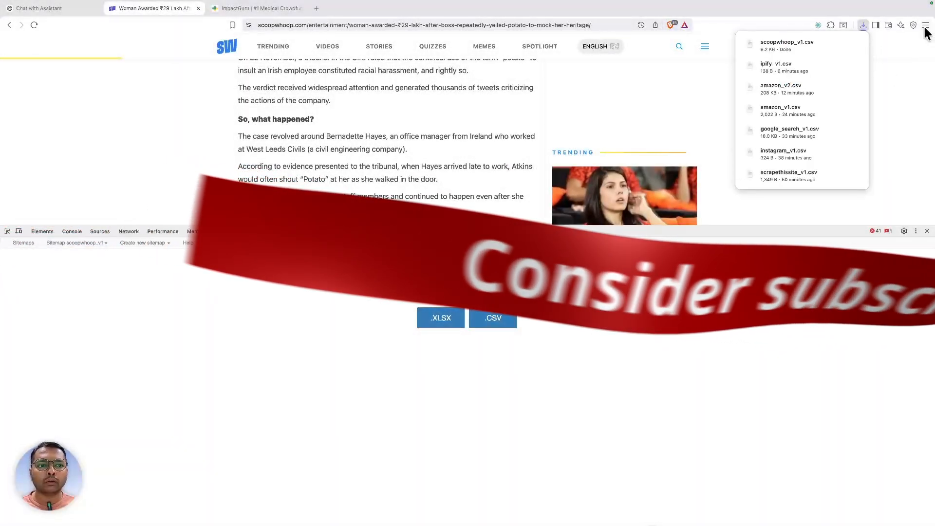
left_click(824, 44)
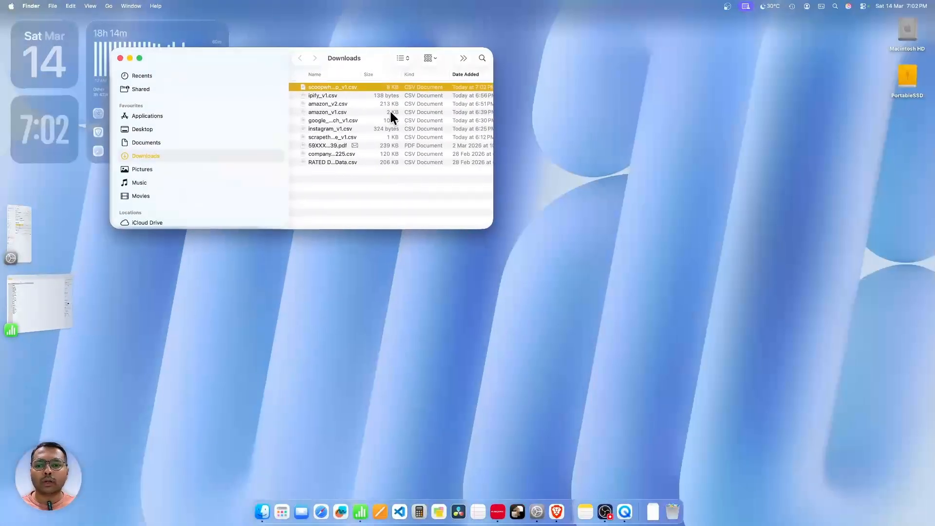
- Open scoopwhoop_v1.csv full screen in Numbers and check the breadcrumb, category and author values
double_click(325, 87)
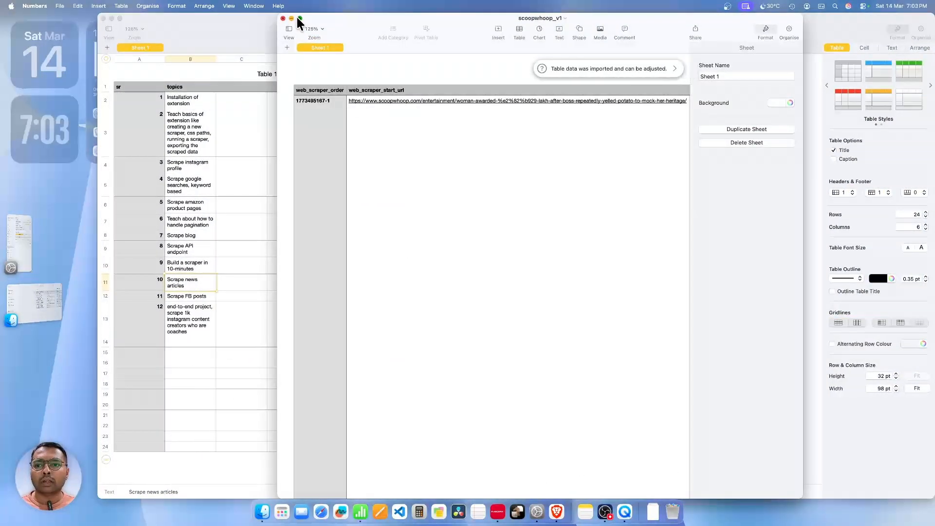
left_click(298, 18)
left_click(51, 82)
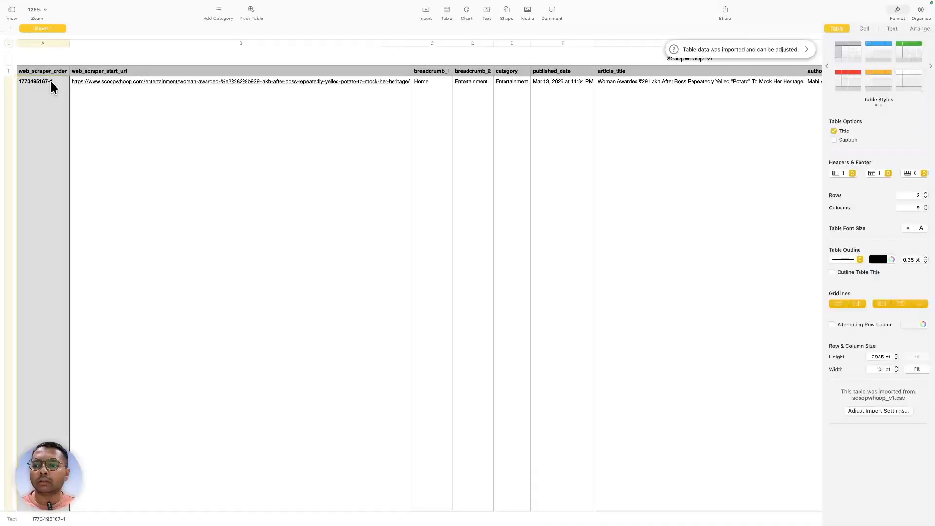
key("Right")
key("Right")
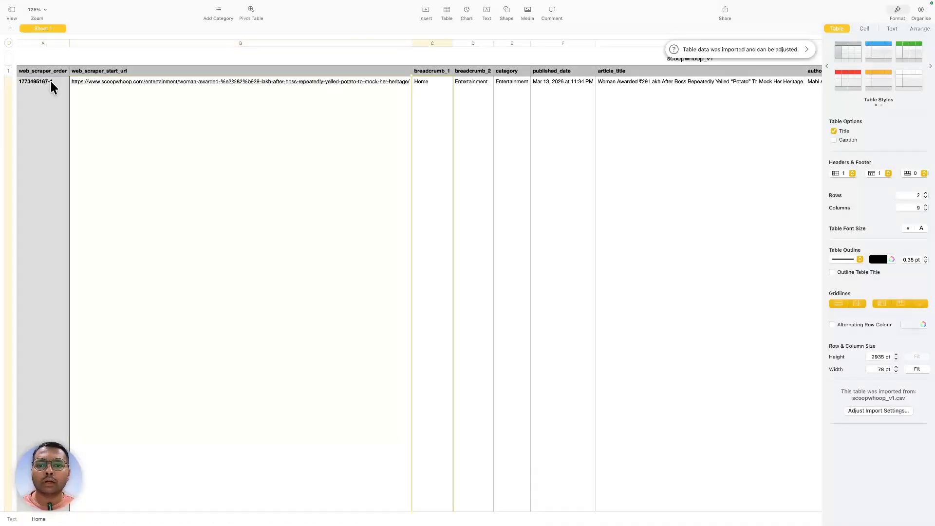
key("Right")
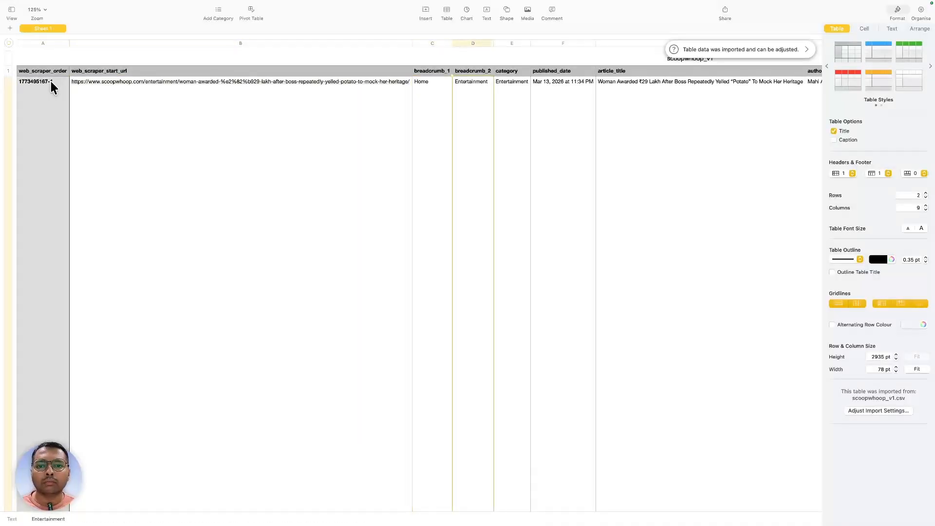
key("Right")
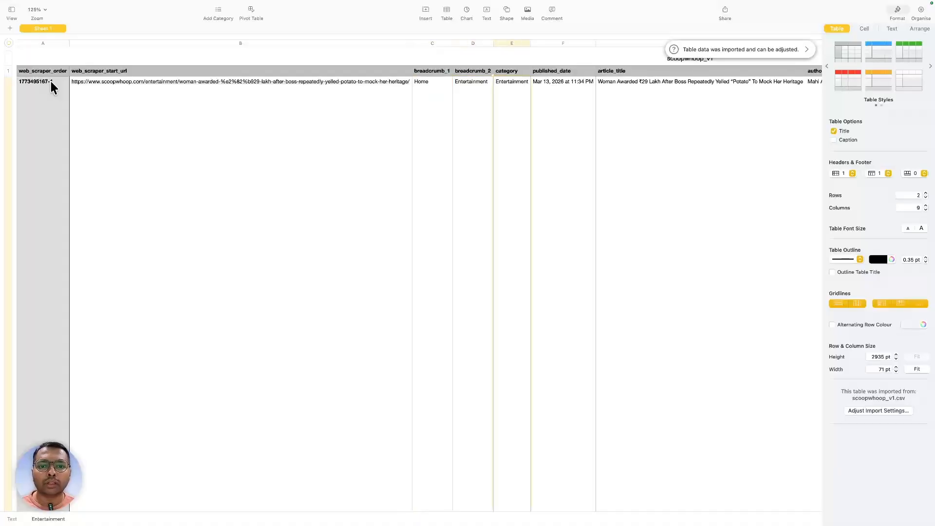
key("Right")
key("Right")
key("Right")
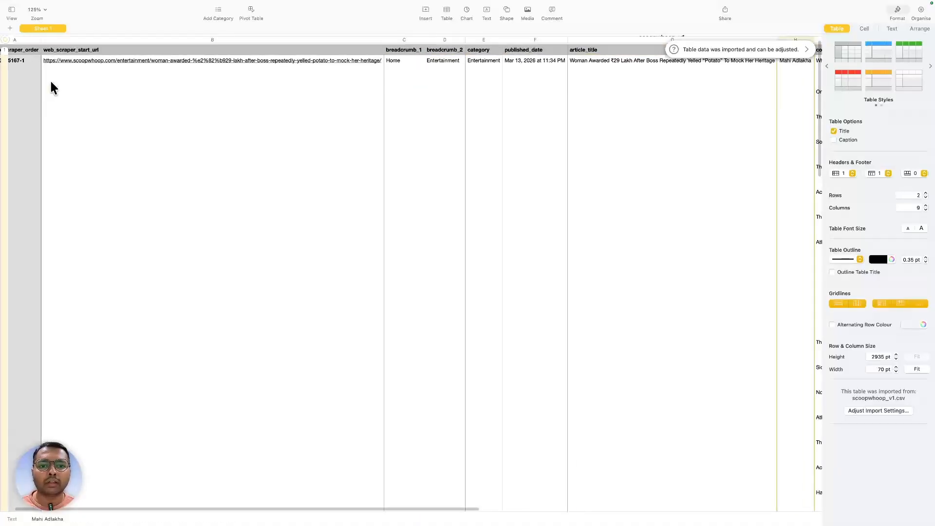
- Read through the long article text in the content cell, then switch desktops back
scroll(102, 101, "right", 6)
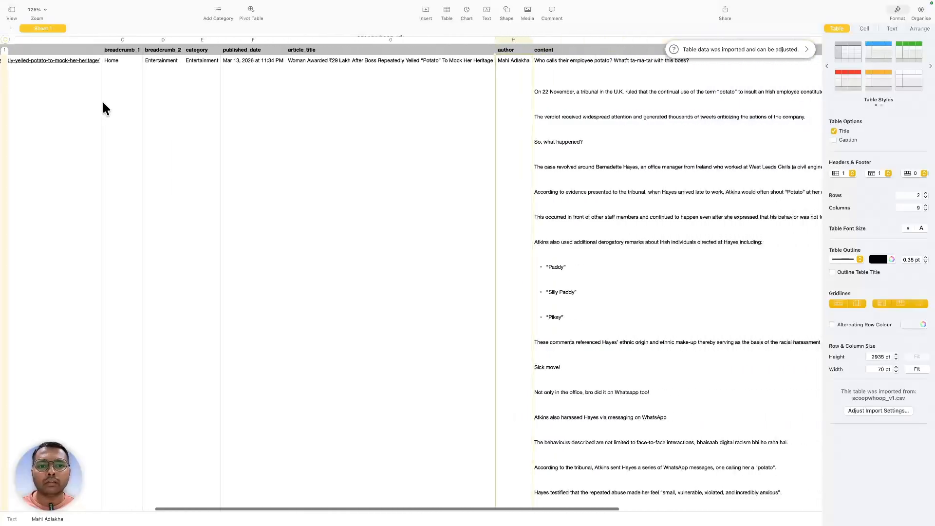
scroll(104, 107, "right", 3)
scroll(389, 82, "right", 5)
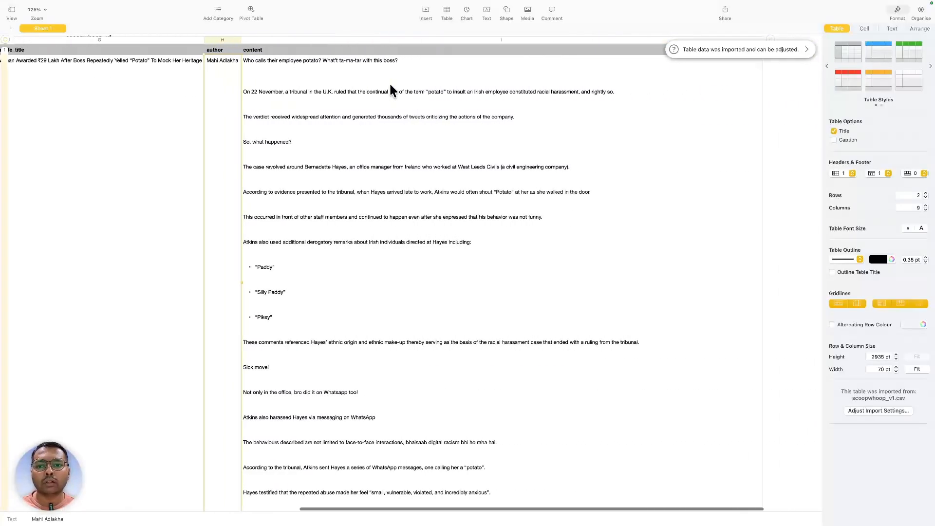
left_click(387, 103)
scroll(386, 103, "down", 4)
scroll(387, 105, "down", 20)
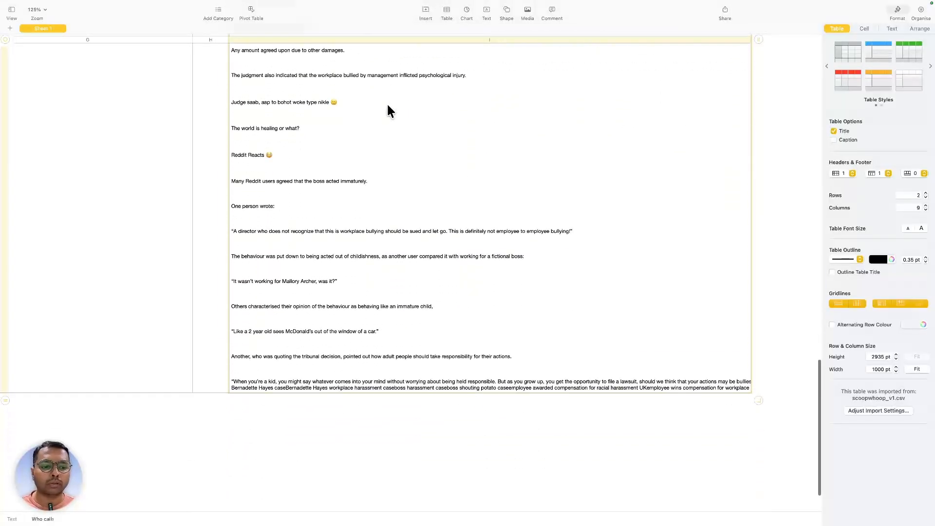
scroll(388, 107, "up", 20)
scroll(387, 104, "up", 5)
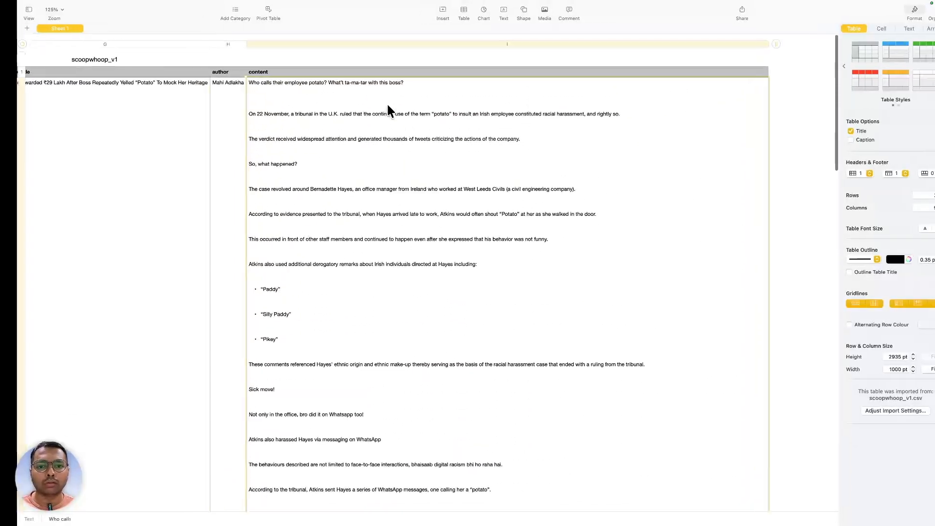
key("ctrl+Left")
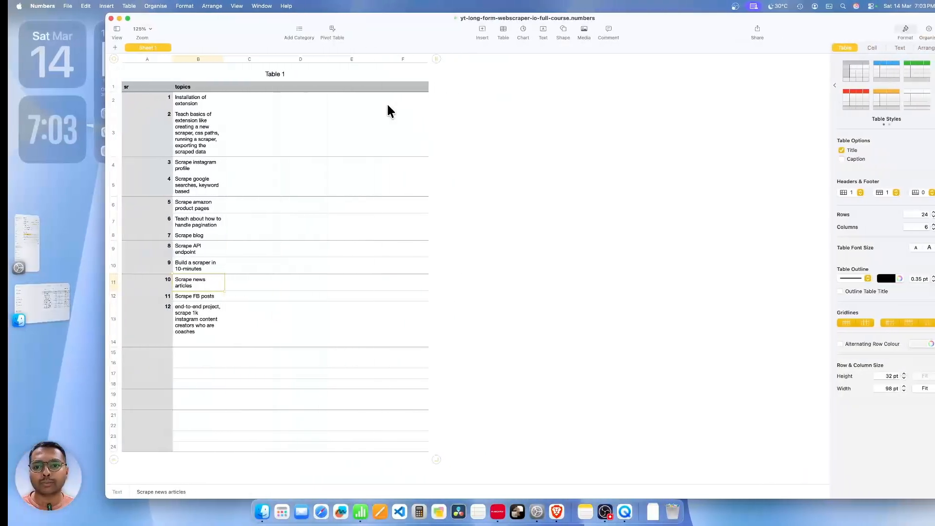
key("ctrl+Right")
key("ctrl+Right")
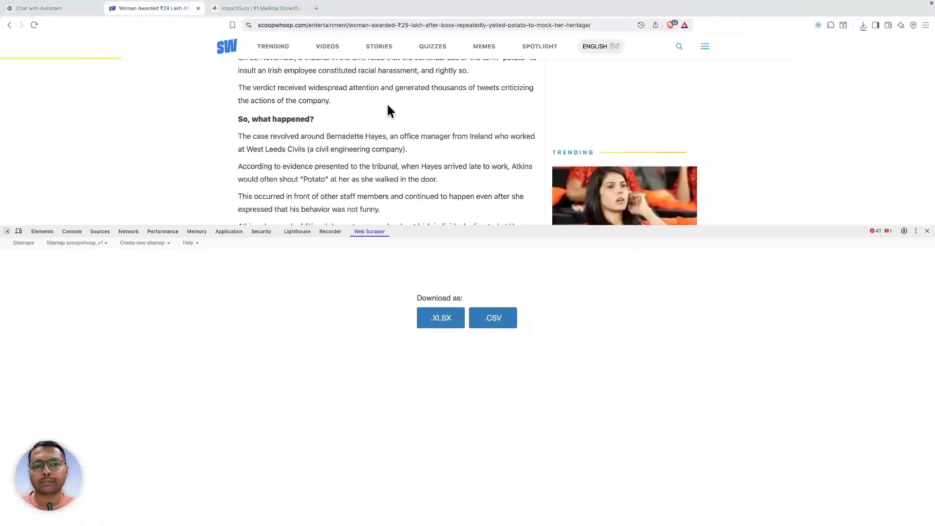
- Close the ScoopWhoop tab and open the SMA Type 2 appeal from ImpactGuru's Our Top Fundraisers
key("super+w")
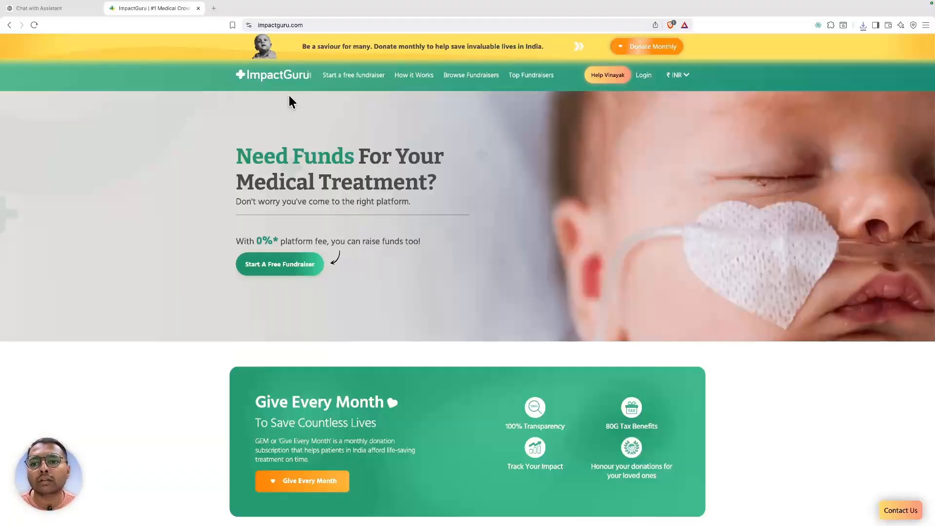
scroll(289, 97, "down", 8)
scroll(288, 96, "down", 3)
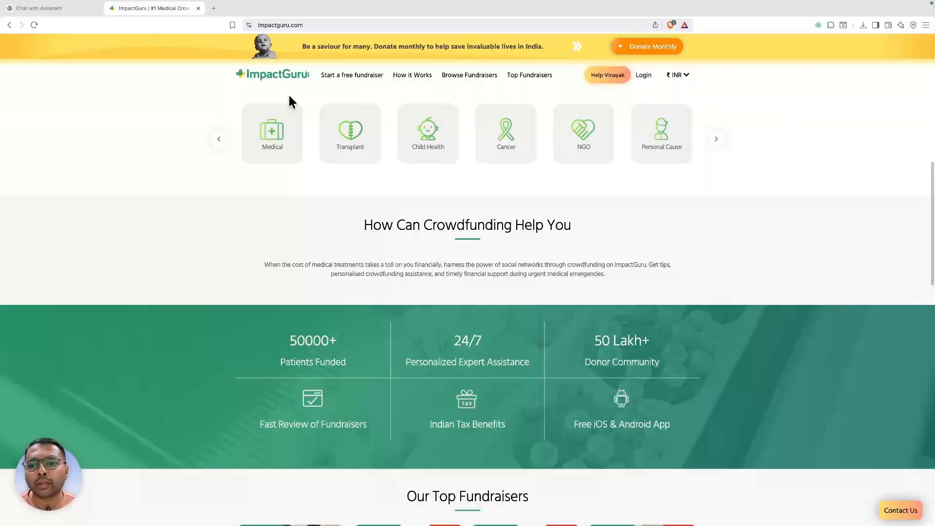
scroll(289, 100, "up", 8)
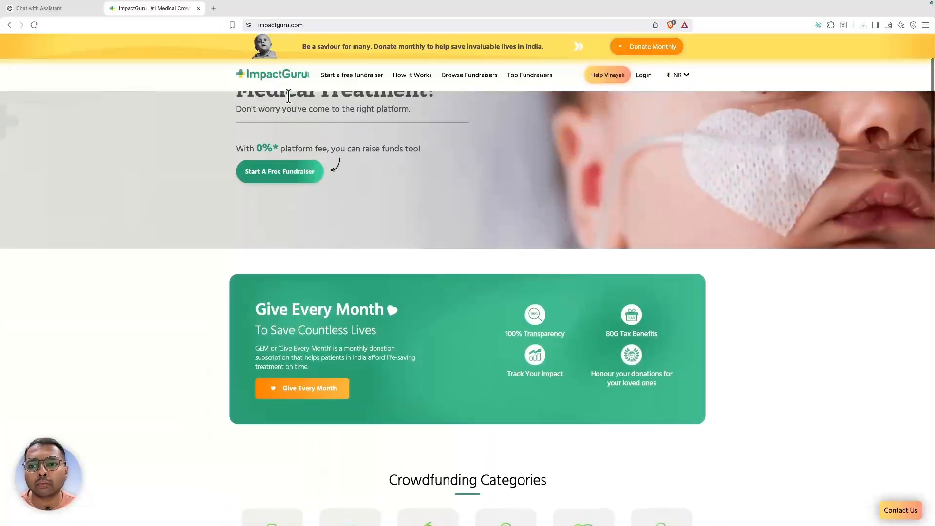
scroll(290, 100, "up", 1)
scroll(284, 114, "down", 8)
scroll(284, 114, "up", 5)
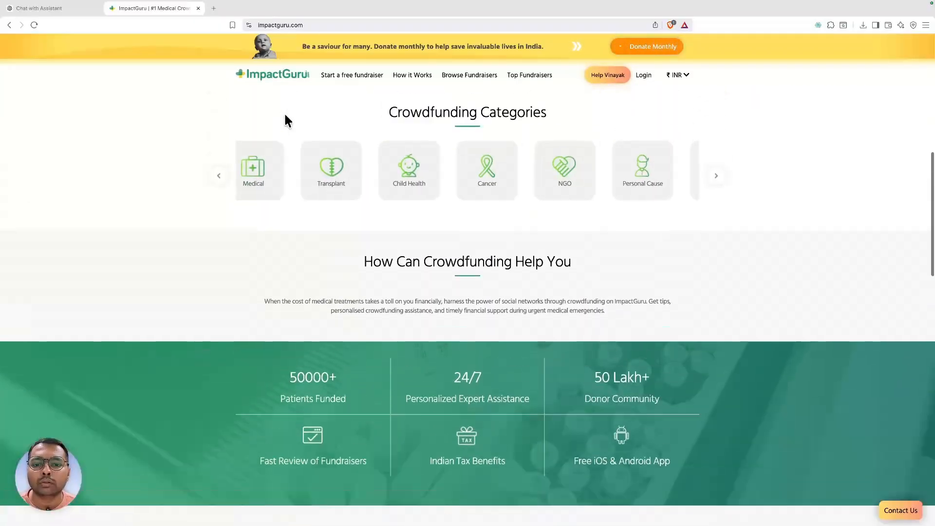
scroll(284, 115, "down", 2)
scroll(286, 118, "down", 4)
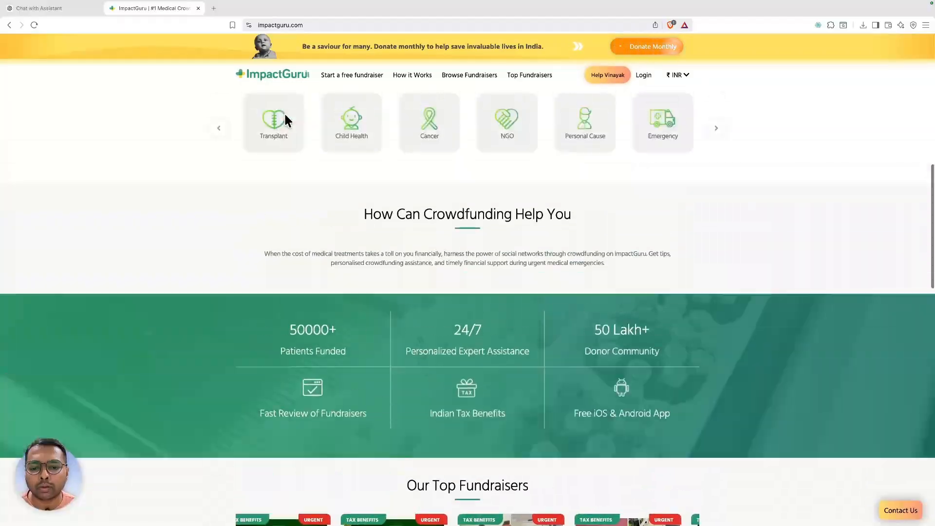
scroll(285, 117, "down", 8)
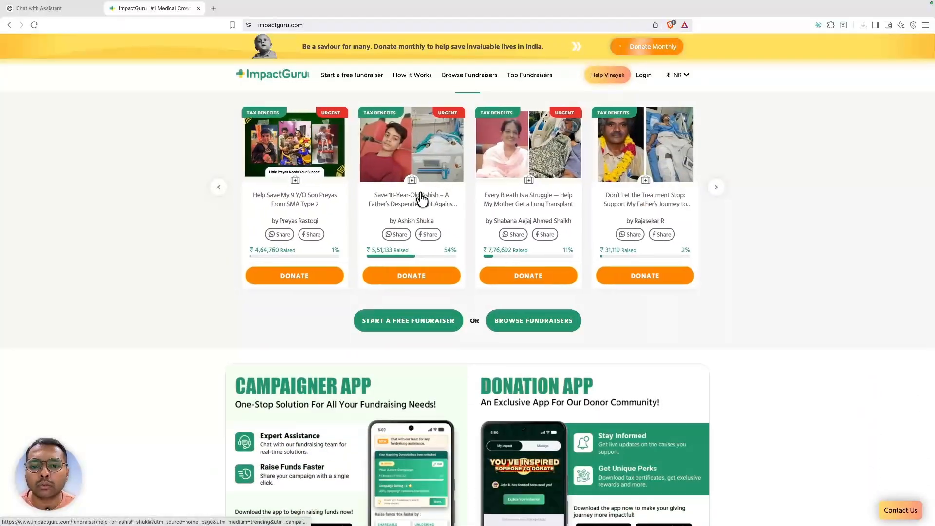
left_click(420, 194)
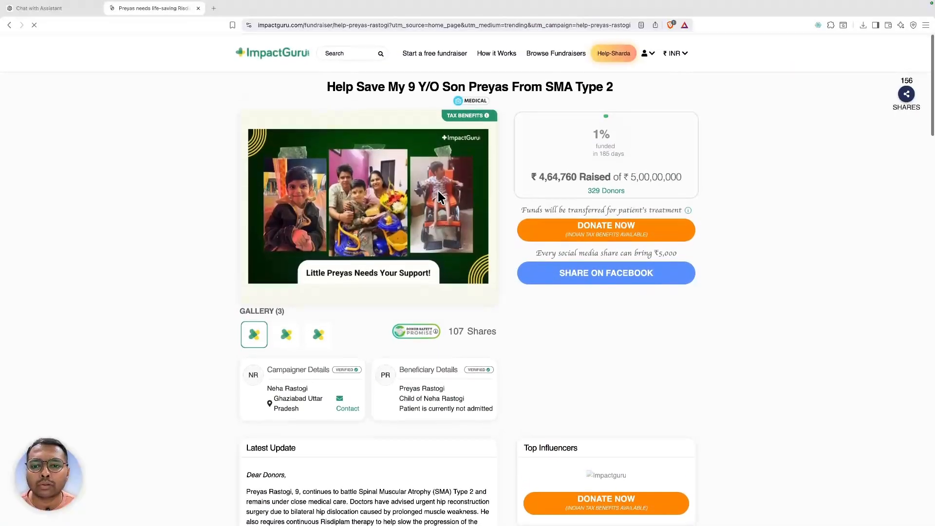
- Inspect the campaign title element and select the fundraiser page's address
right_click(350, 87)
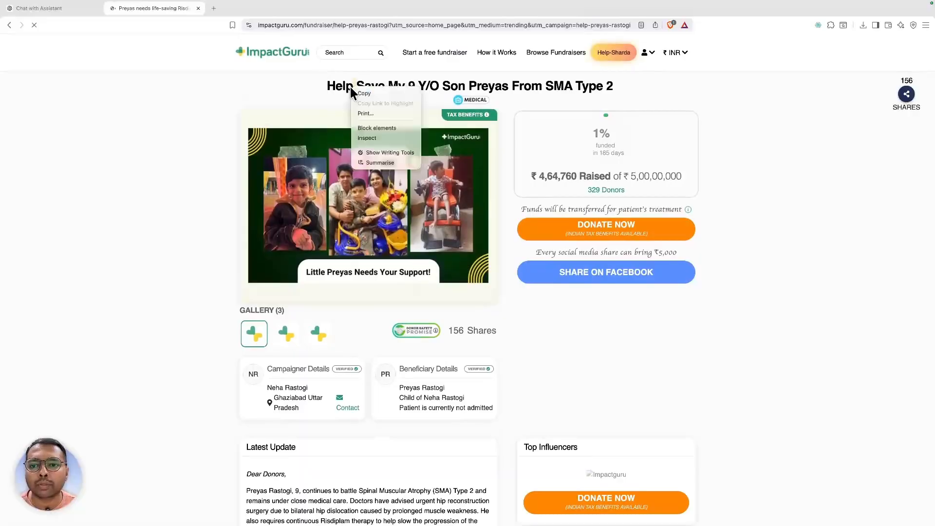
left_click(372, 138)
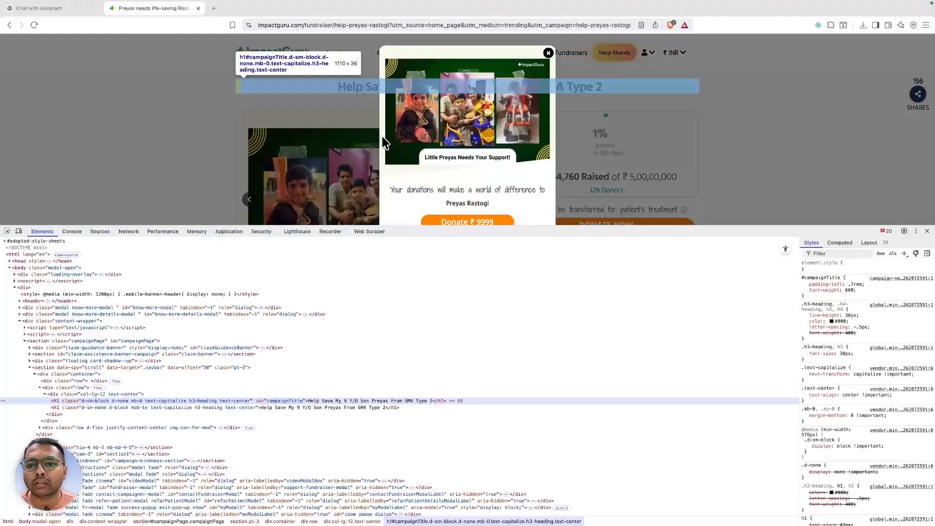
left_click(274, 28)
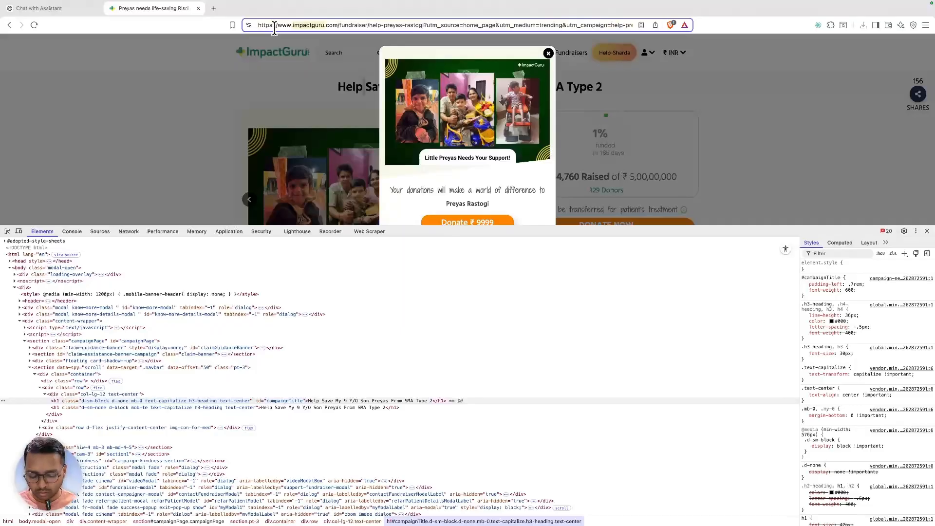
- Create sitemap impactguru_v1 with the fundraiser page URL as start URL, then close the donation popup
left_click(368, 232)
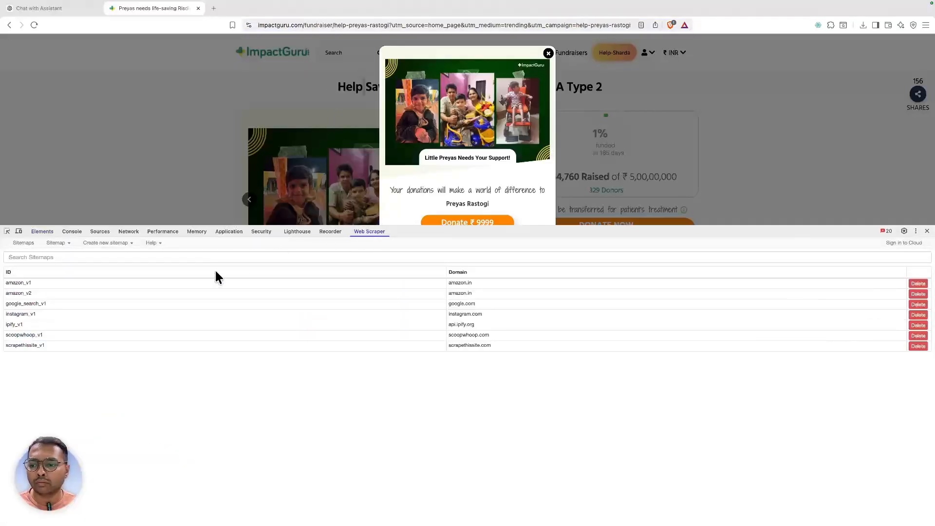
left_click(108, 246)
left_click(108, 256)
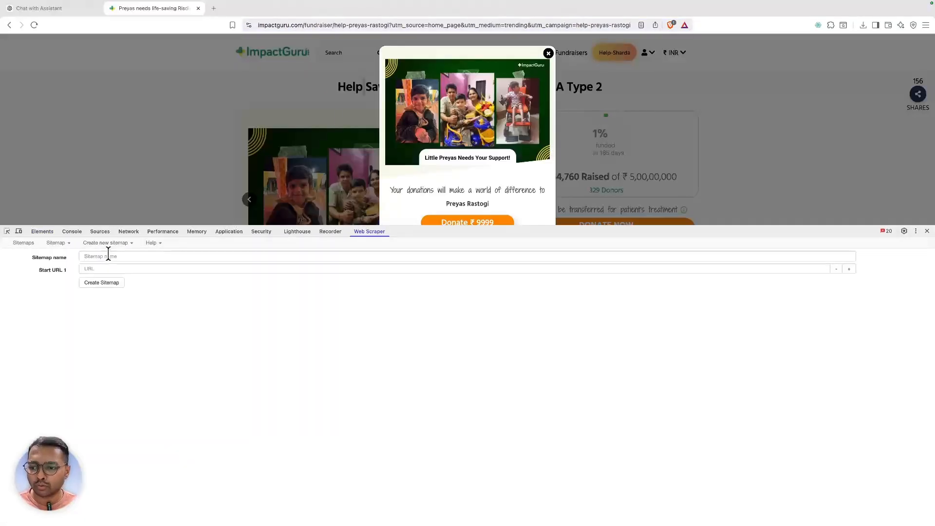
left_click(108, 256)
type("impactguru_v1")
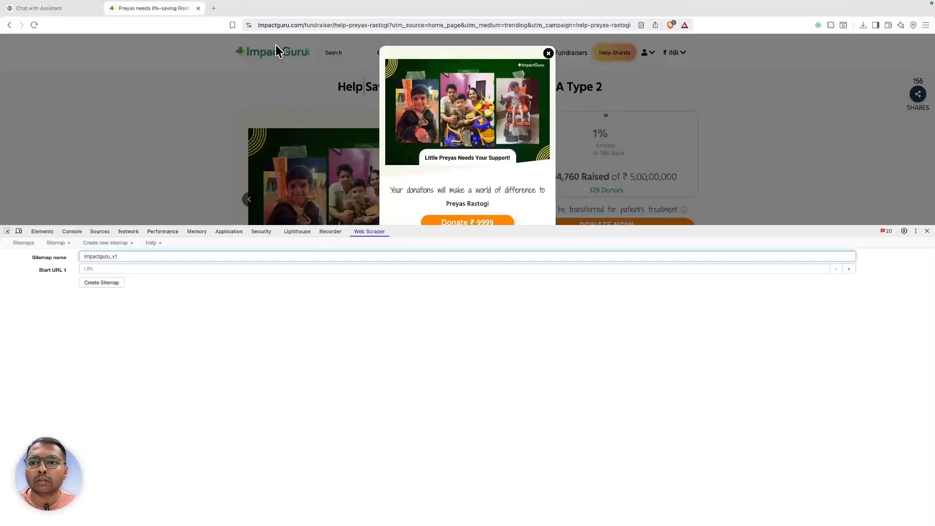
left_click(274, 26)
key("super+c")
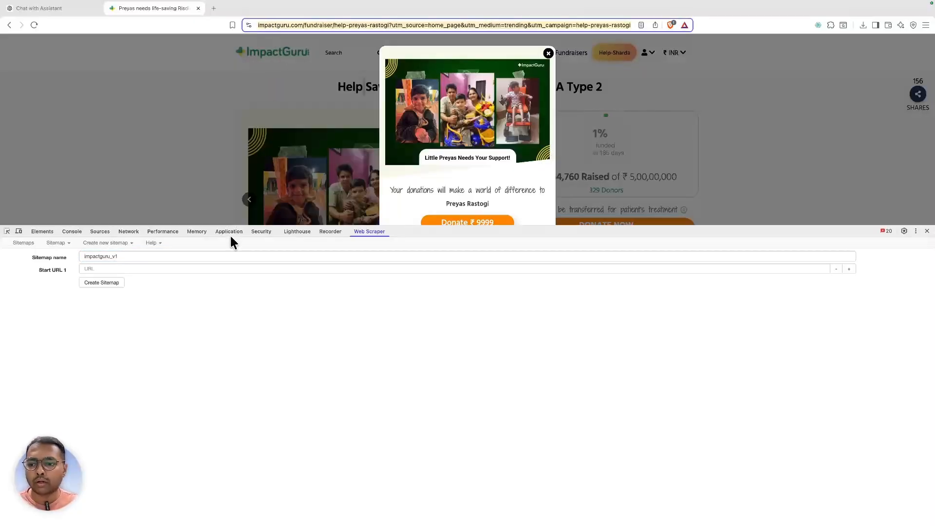
left_click(177, 268)
key("super+v")
left_click(85, 285)
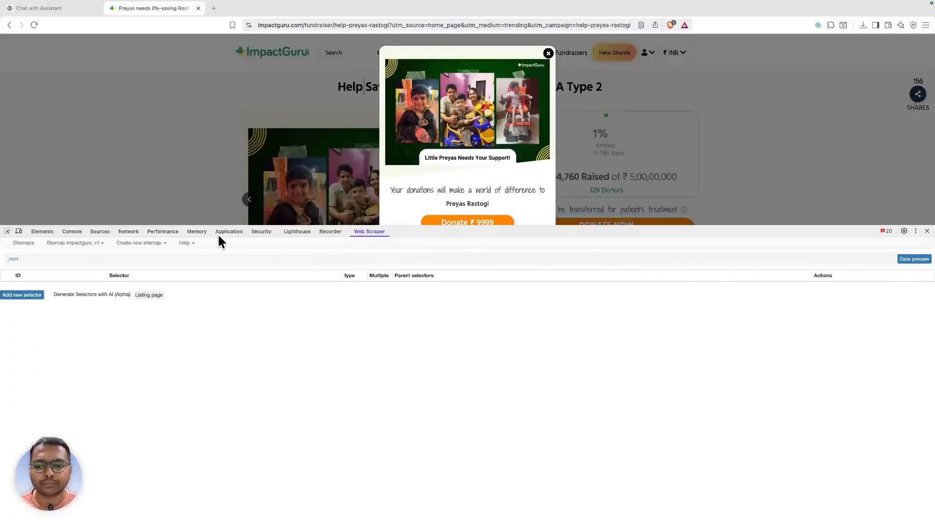
left_click(548, 53)
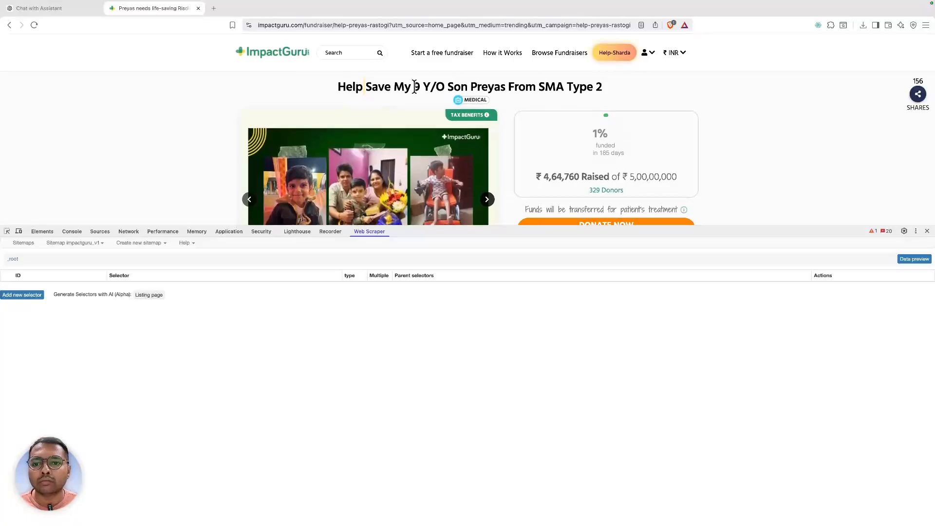
- Find the heading's campaignTitle id and build the h1#campaignTitle query in the element search
right_click(414, 87)
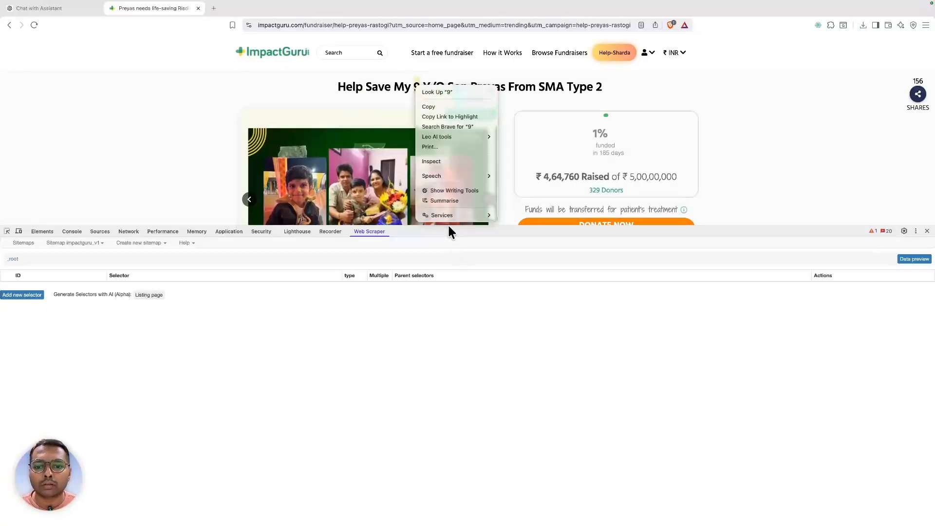
left_click(436, 162)
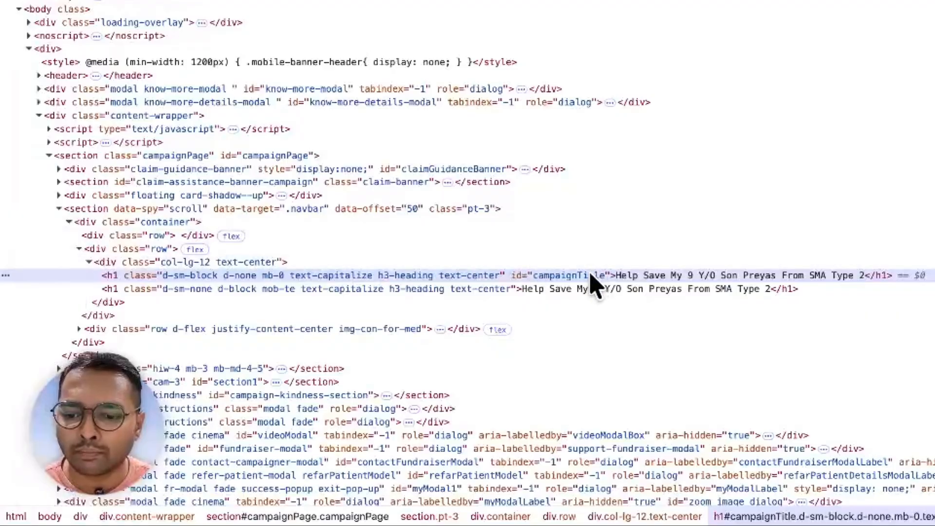
double_click(284, 401)
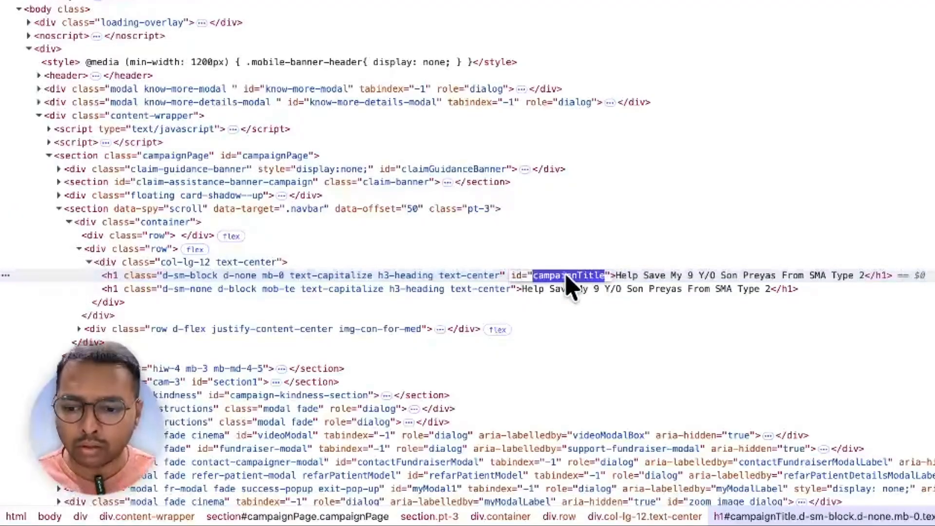
key("super+f")
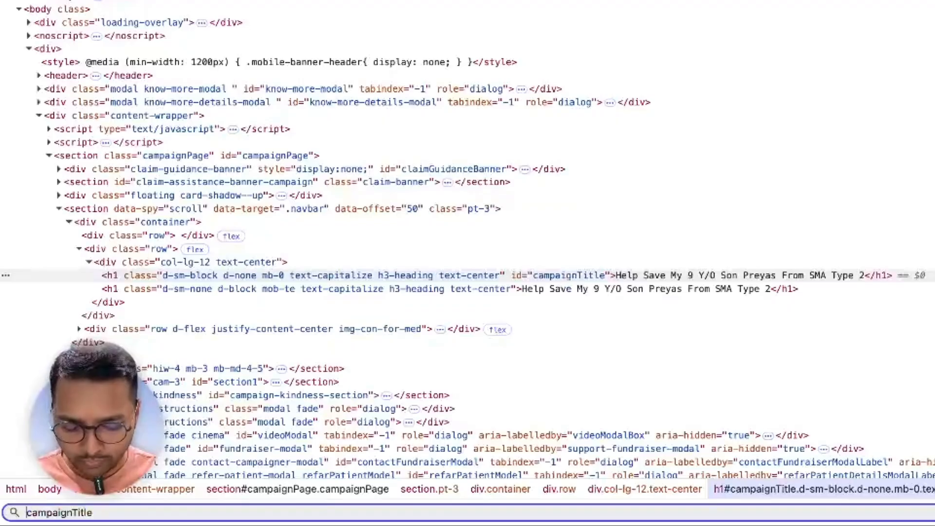
type("#")
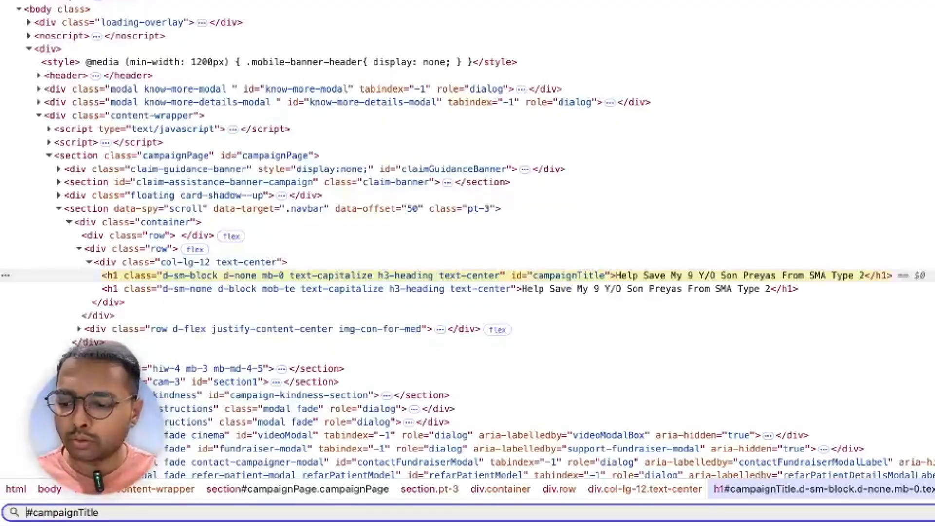
key("Left")
type("h1")
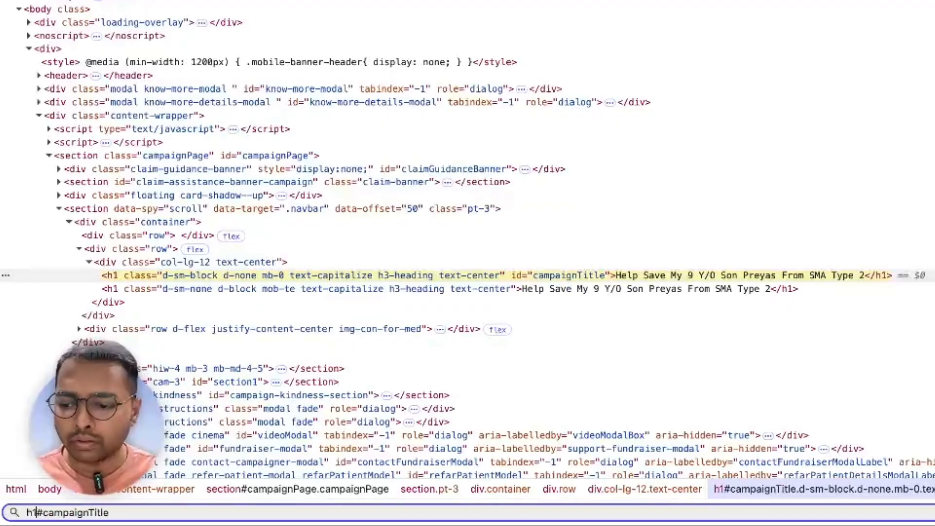
key("ctrl+a")
key("ctrl+c")
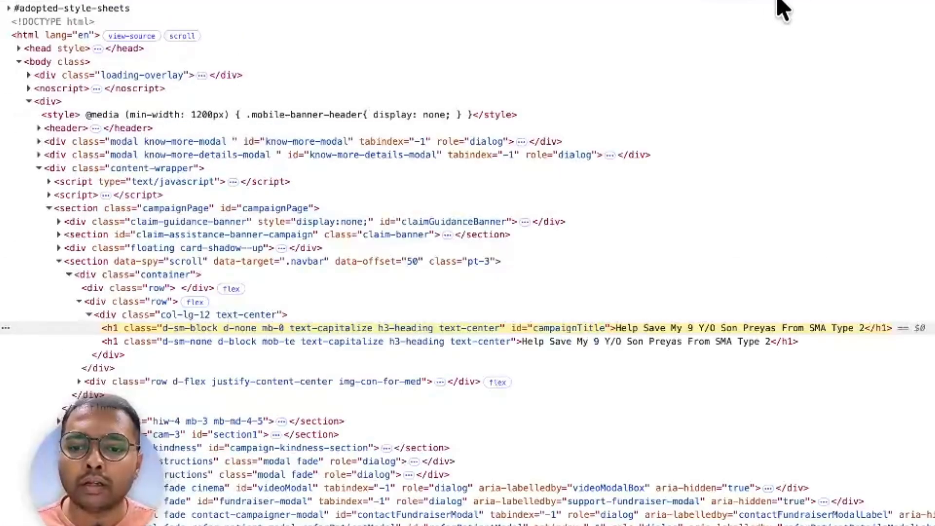
- Add and save a campaignTitle selector using h1#campaignTitle, checking its data preview
left_click(738, 1)
left_click(59, 116)
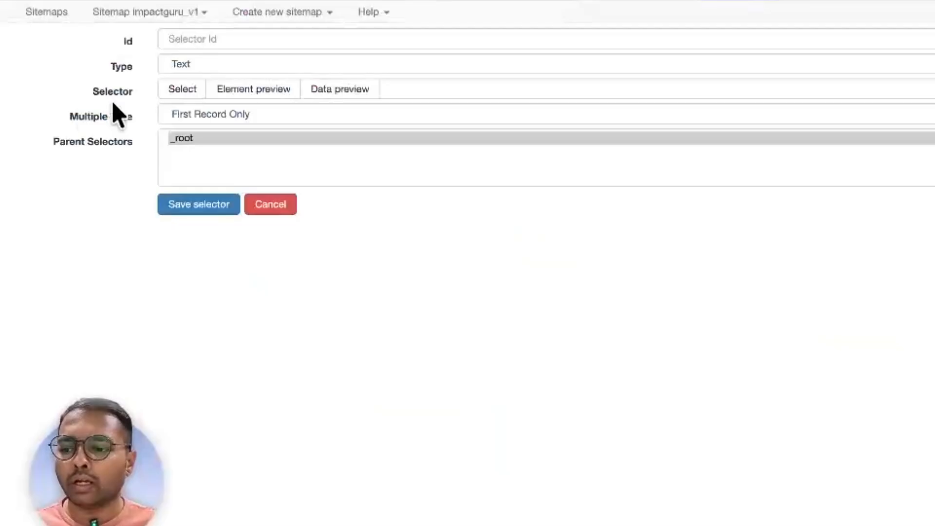
left_click(454, 86)
key("ctrl+v")
left_click(351, 91)
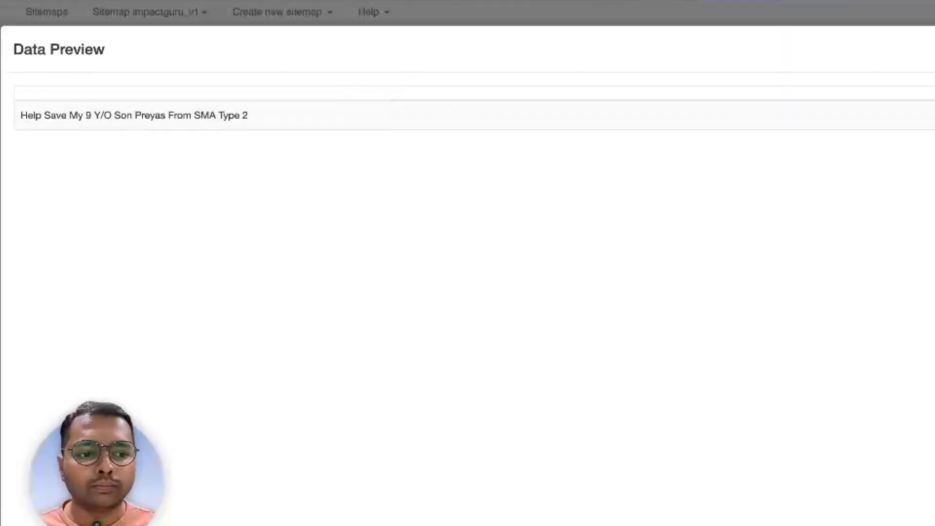
key("Escape")
left_click(184, 41)
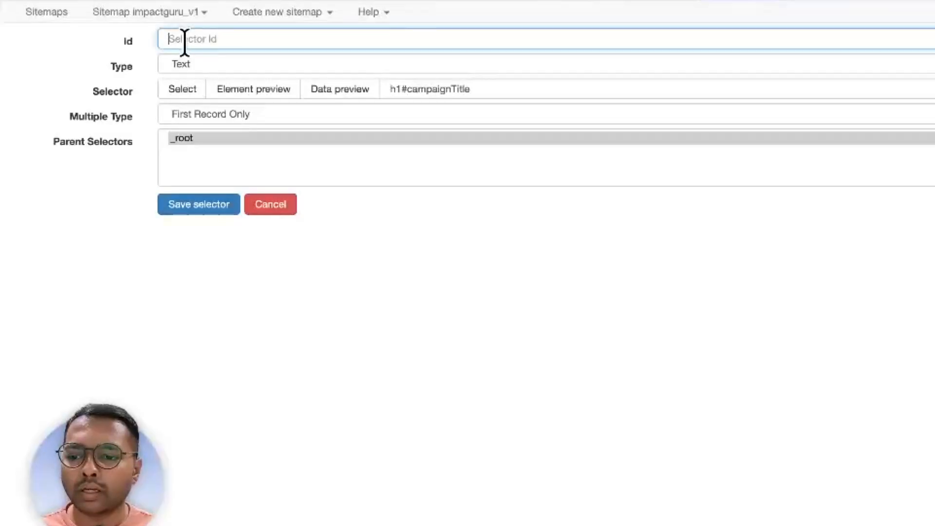
left_click(419, 89)
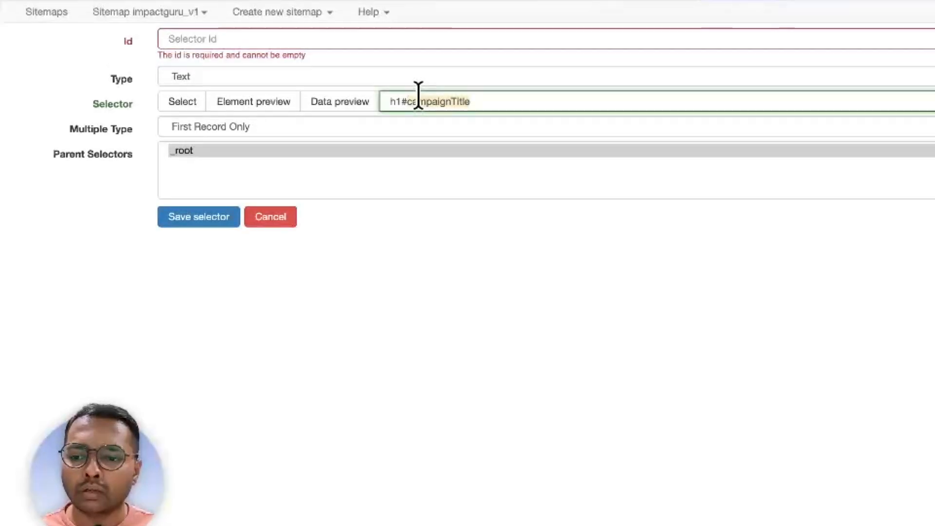
left_click(250, 39)
type("campaignTitle")
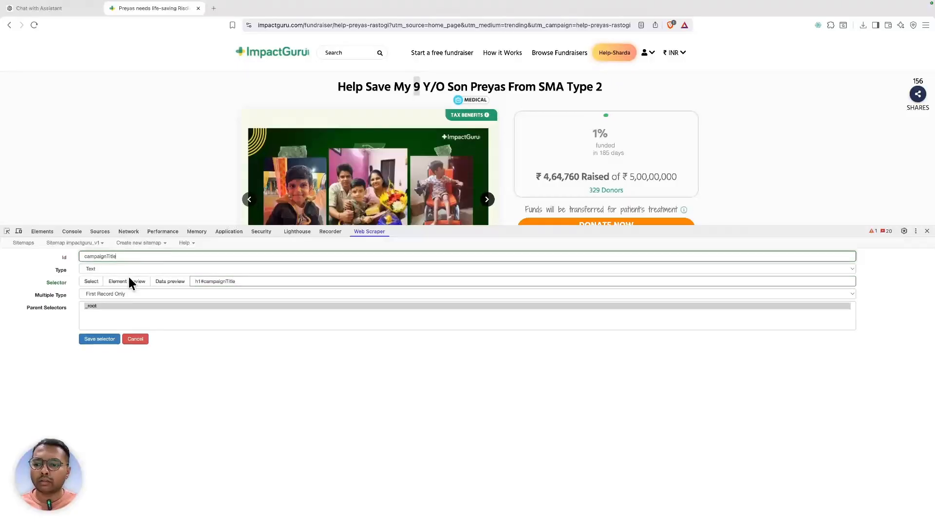
left_click(109, 339)
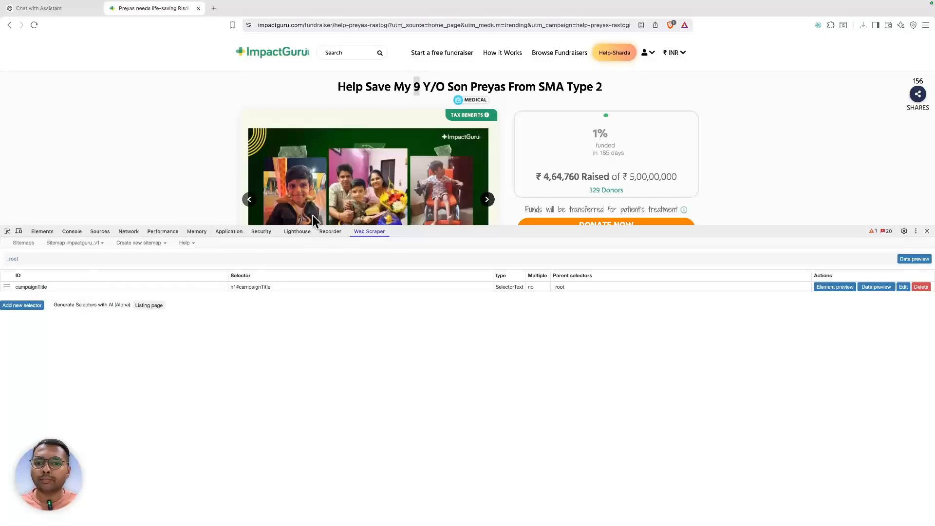
- Inspect the fundraiser title element and scroll through the page markup
scroll(460, 157, "down", 1)
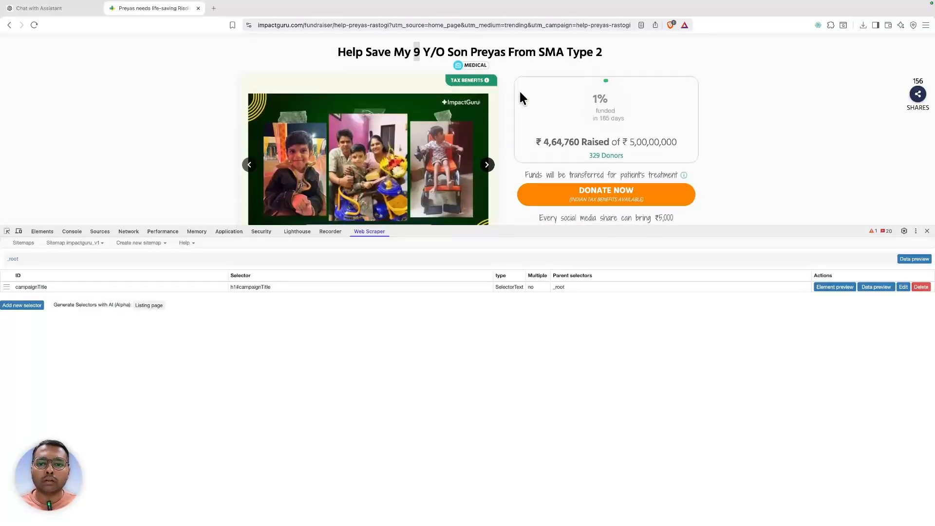
right_click(482, 63)
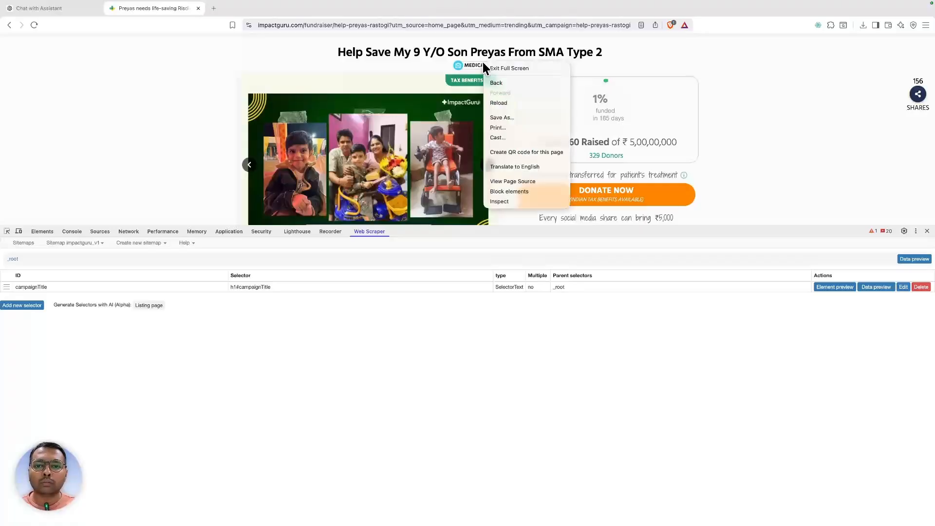
left_click(471, 65)
right_click(472, 65)
left_click(505, 203)
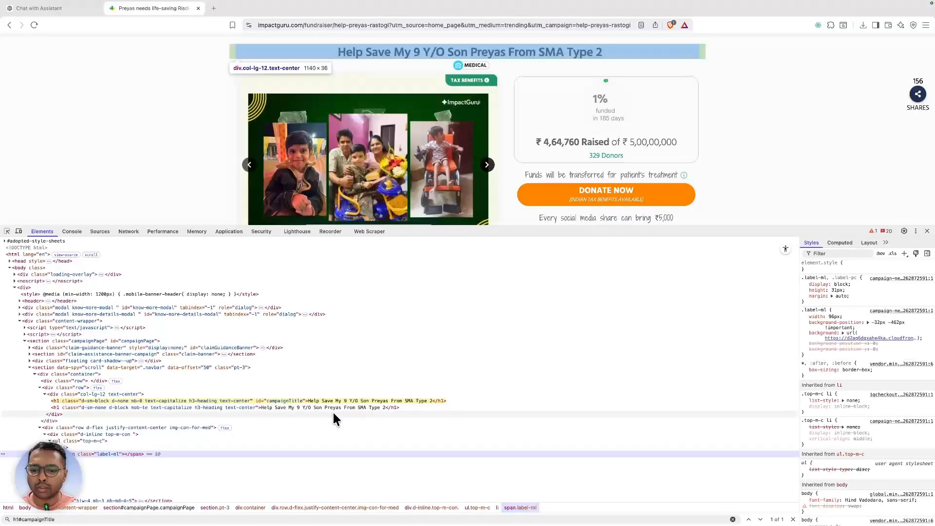
scroll(174, 427, "down", 5)
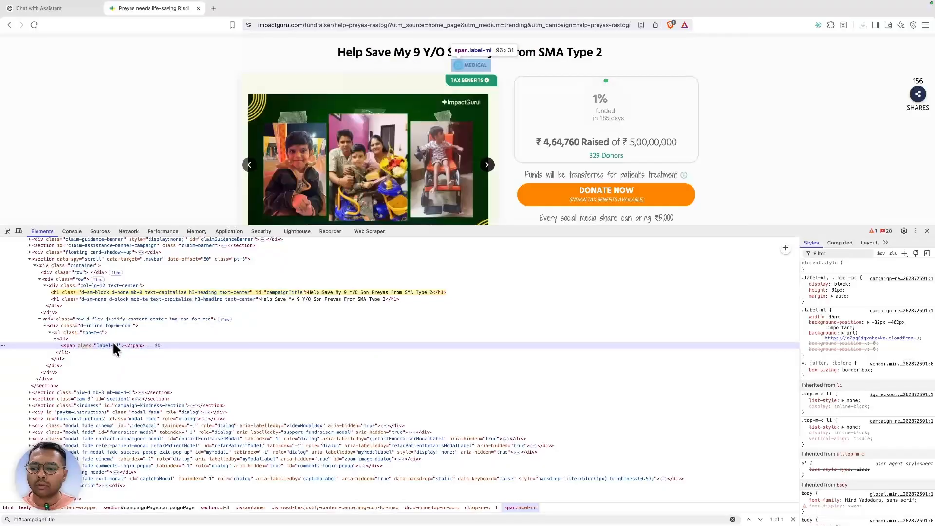
scroll(546, 157, "down", 1)
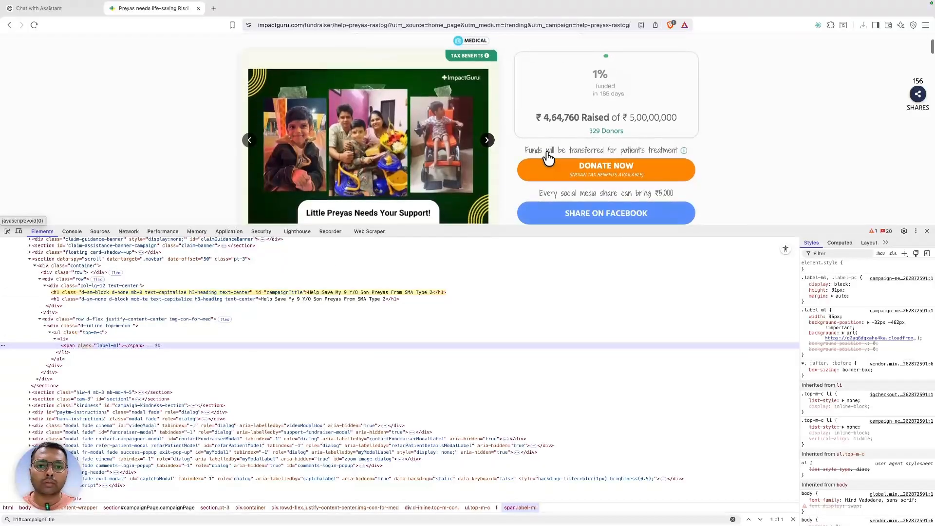
scroll(586, 91, "up", 1)
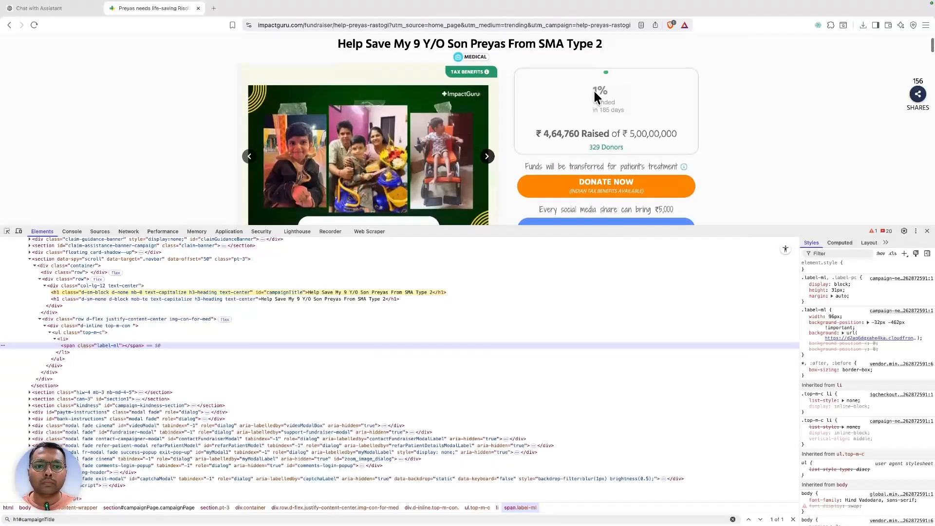
- Inspect the 1% funded figure and search the markup for text#percentText
right_click(594, 88)
left_click(719, 74)
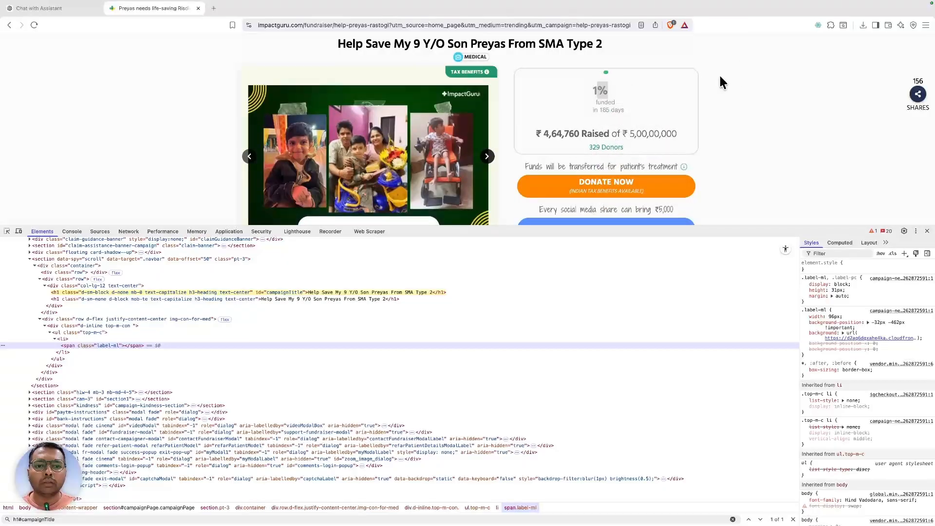
right_click(600, 89)
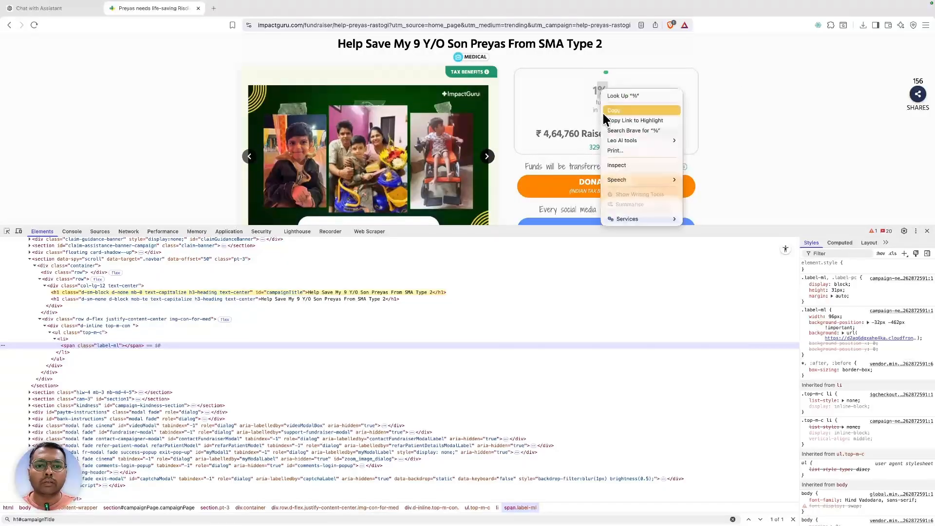
left_click(618, 165)
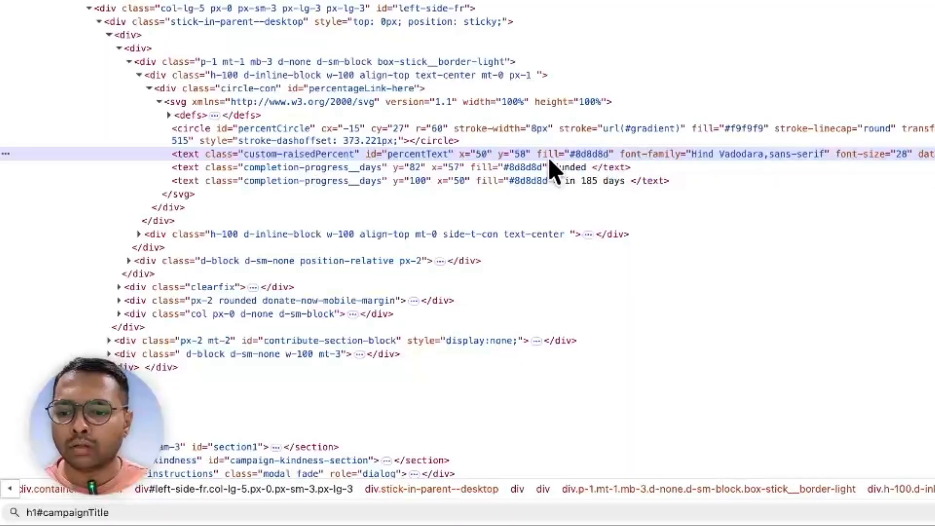
double_click(411, 155)
key("super+c")
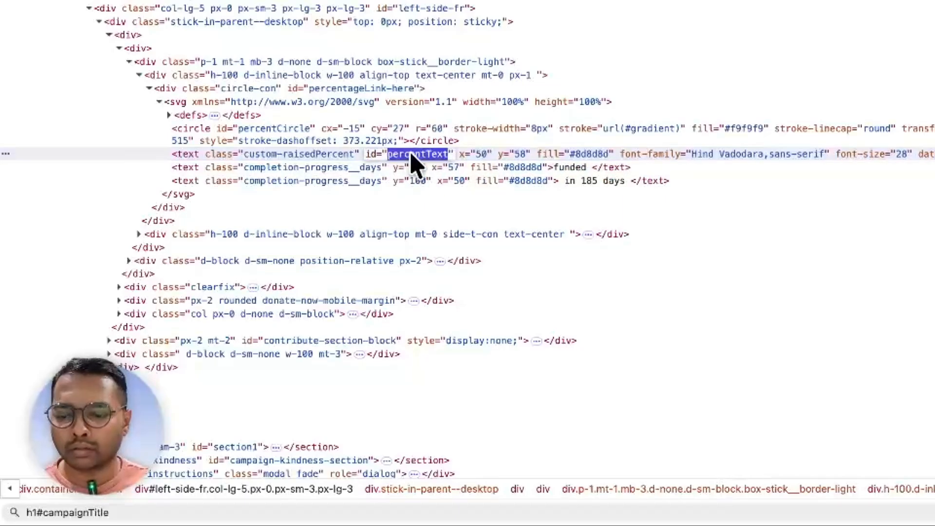
key("super+f")
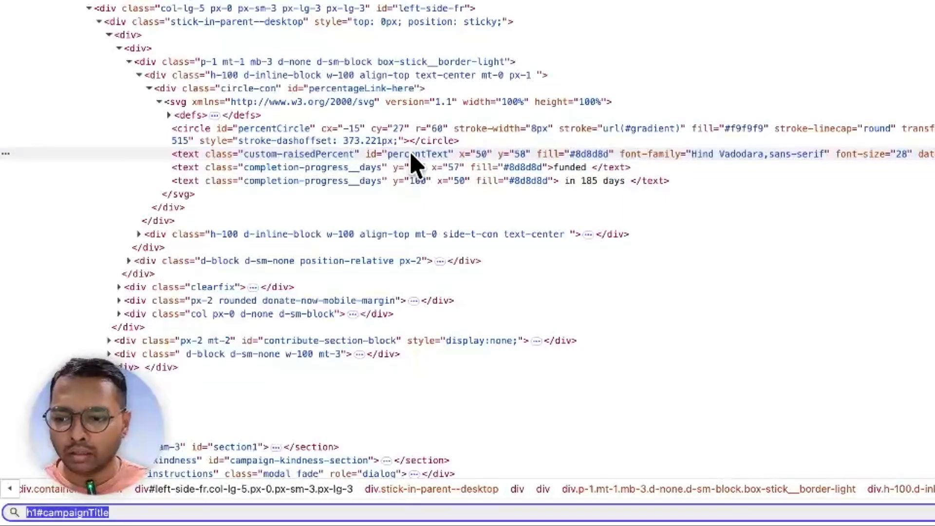
type("text")
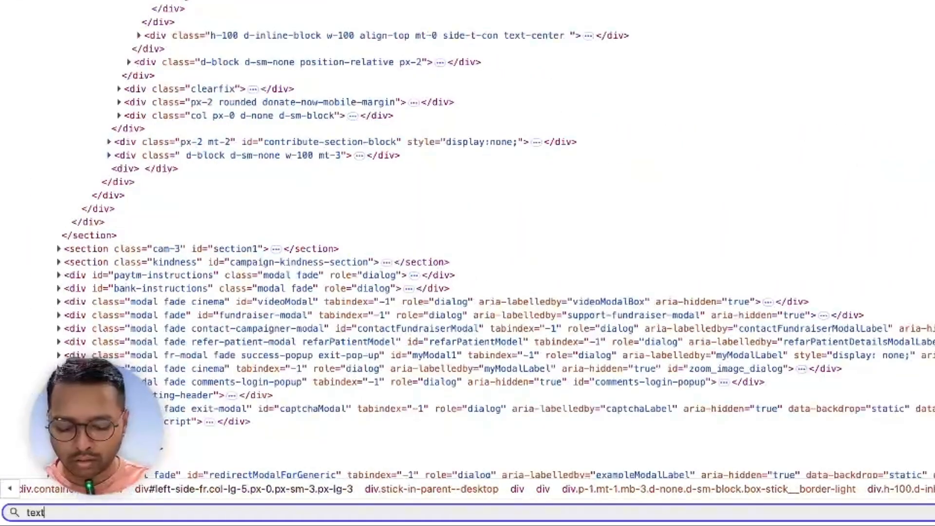
type("#")
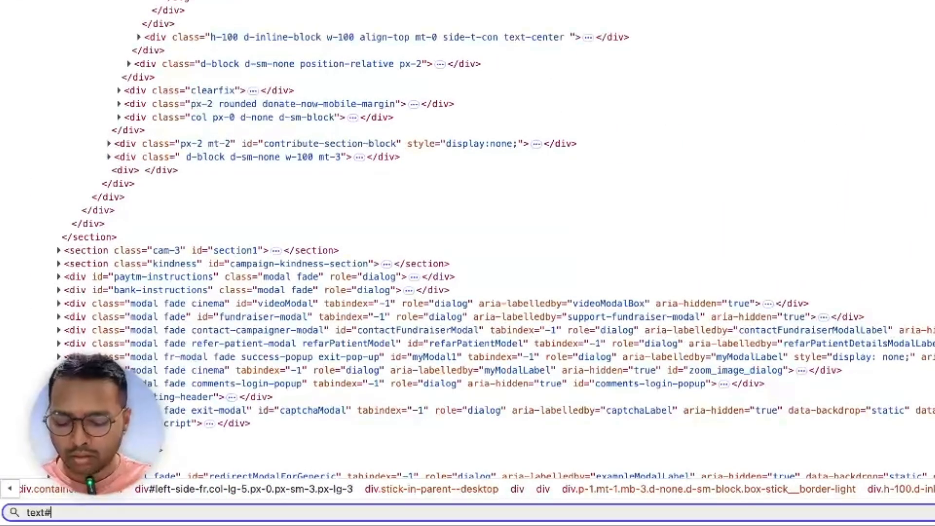
key("super+v")
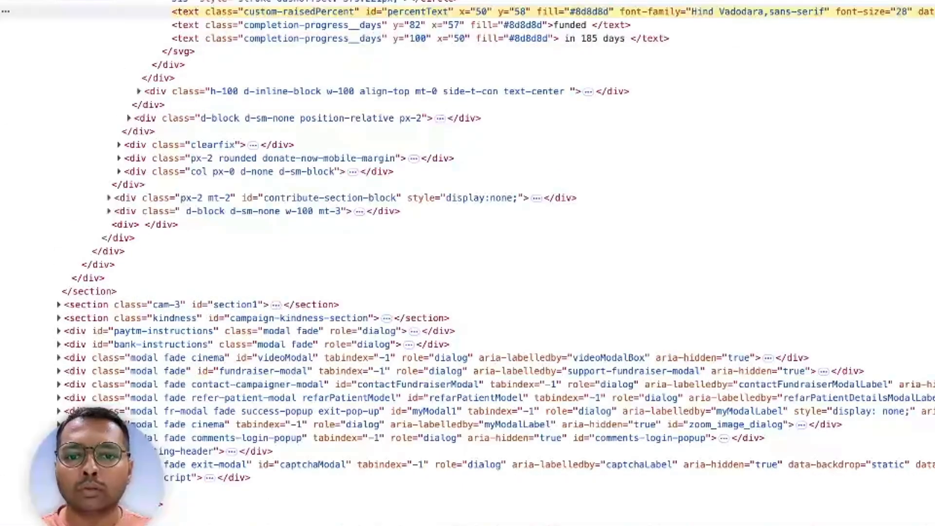
left_click(740, 1)
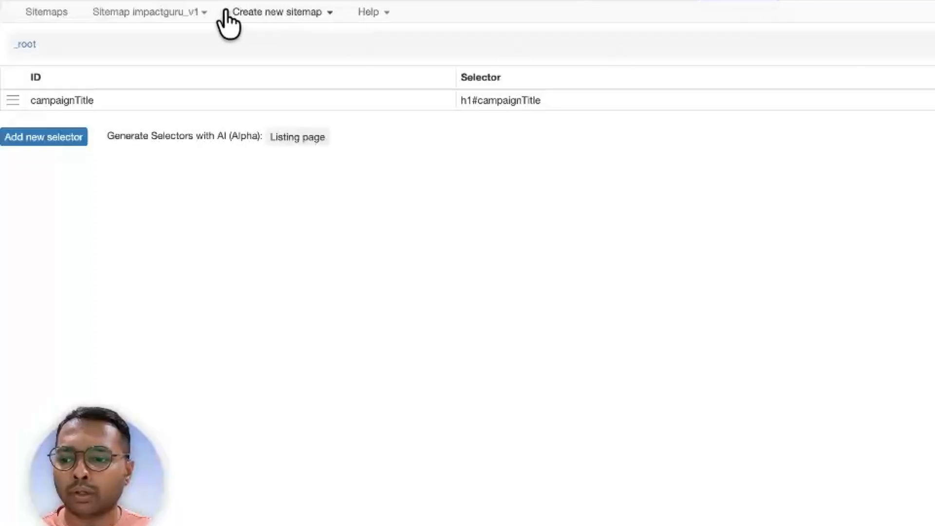
- Add and save a percentText selector using text#percentText, whose preview returns 1%
left_click(48, 137)
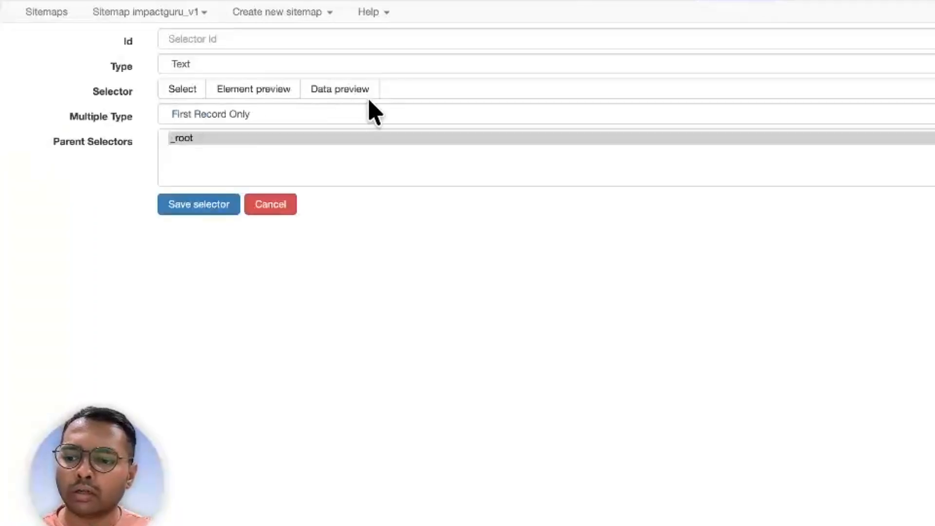
left_click(411, 90)
type("text#percentText")
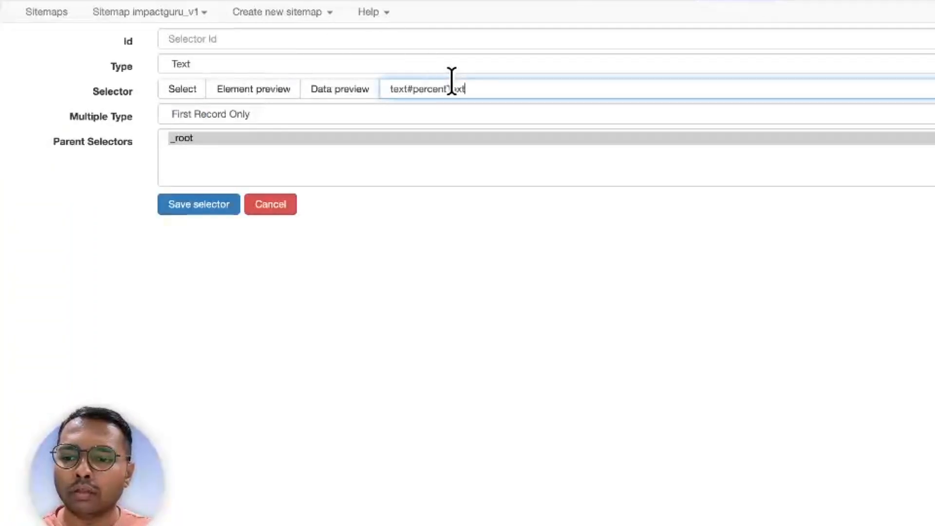
double_click(416, 89)
key("ctrl+c")
left_click(286, 39)
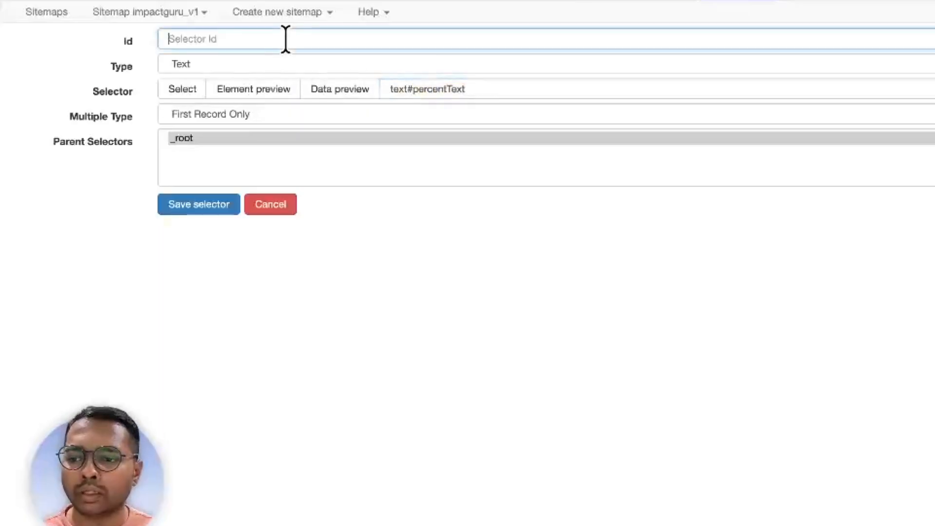
key("ctrl+v")
left_click(314, 89)
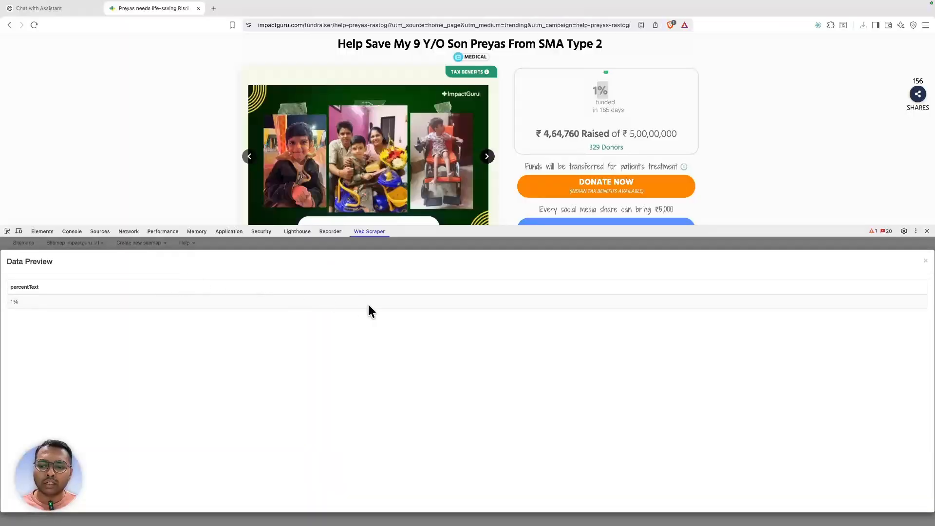
left_click(926, 262)
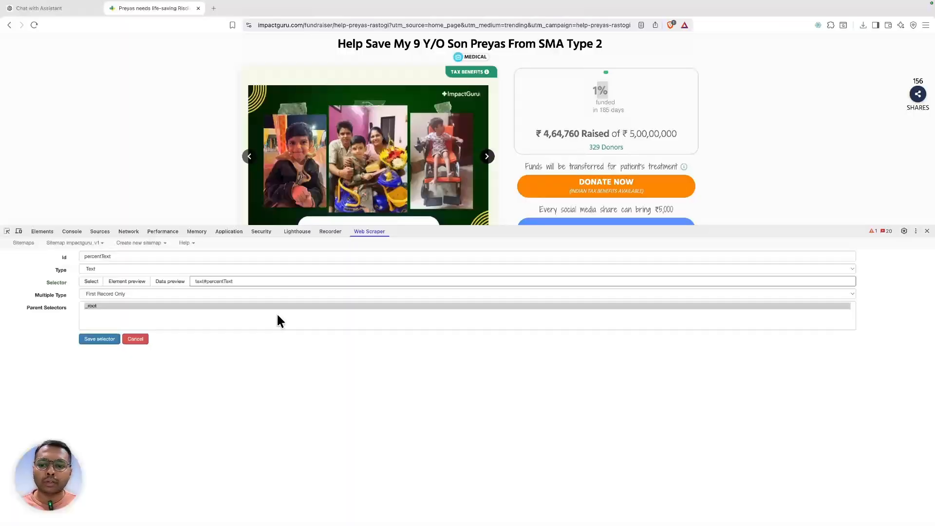
left_click(115, 338)
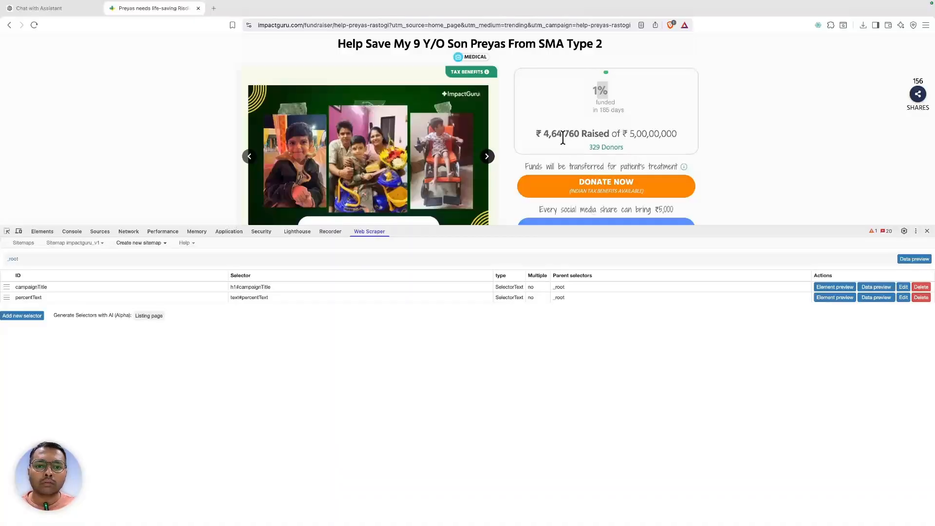
- Inspect the ₹ 5,00,00,000 goal amount and build the query span.box-stick__color-light
right_click(606, 111)
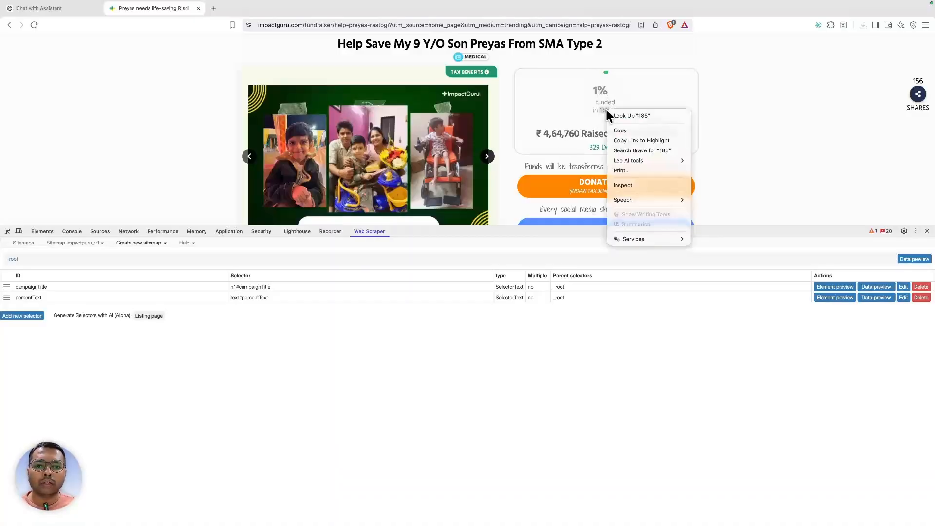
left_click(548, 131)
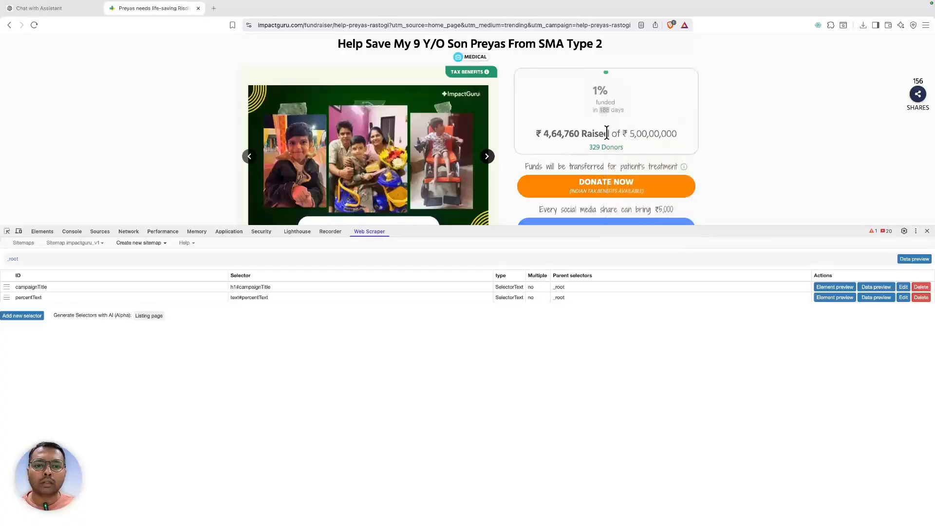
right_click(653, 134)
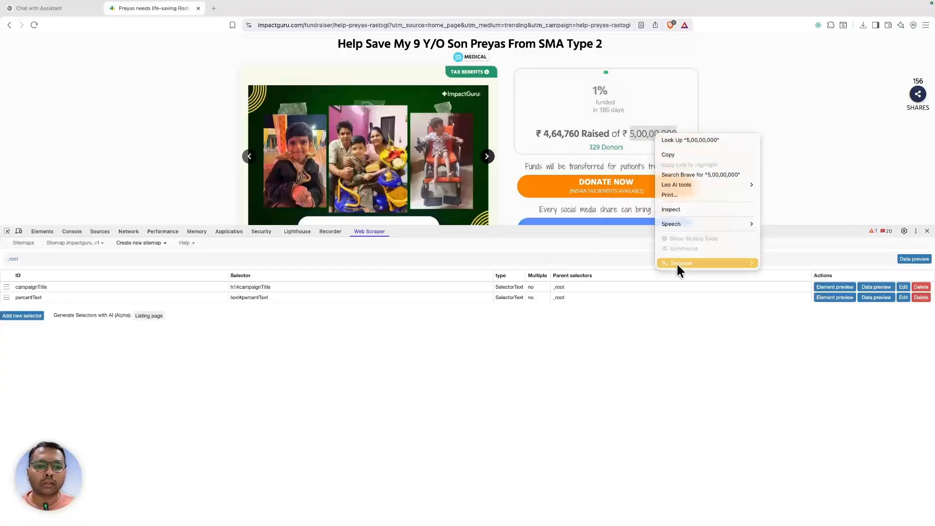
left_click(663, 209)
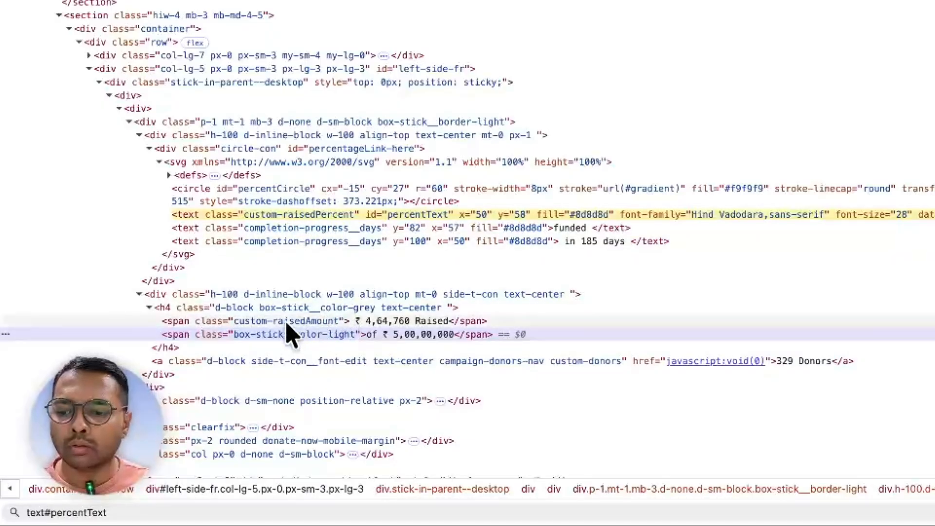
left_click(280, 347)
left_click(276, 335)
double_click(277, 334)
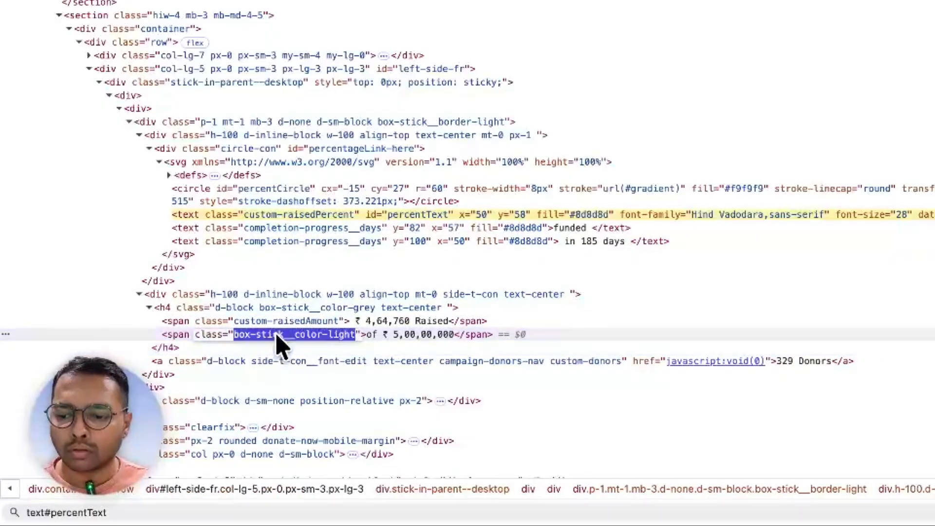
key("super+f")
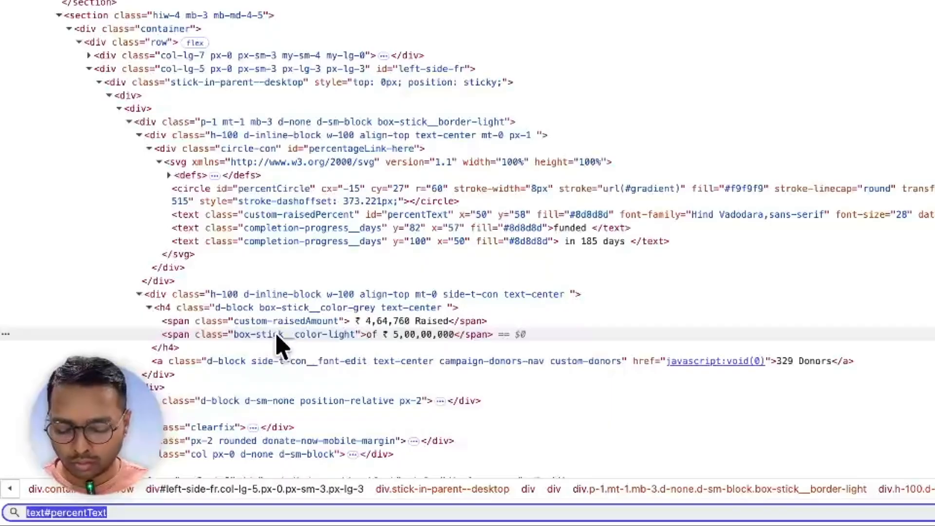
type("span.")
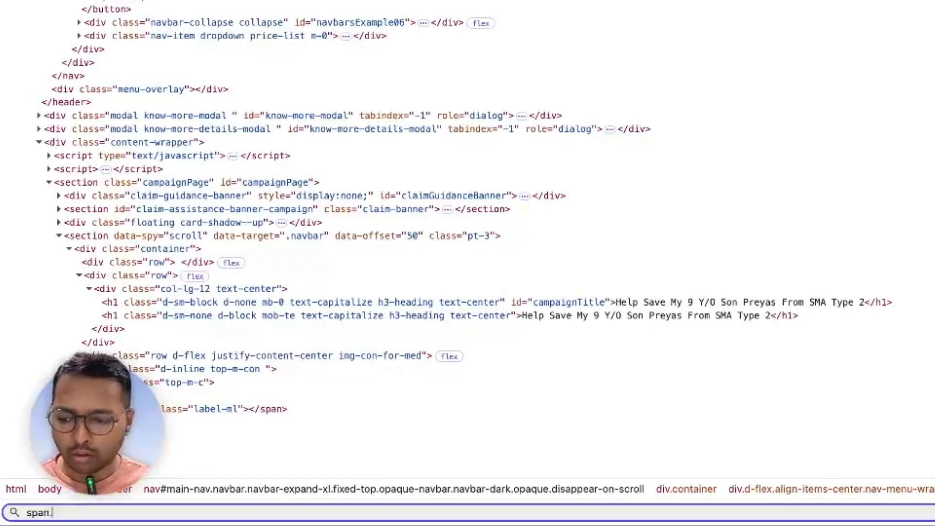
type(".box-stick__color-light")
key("super+a")
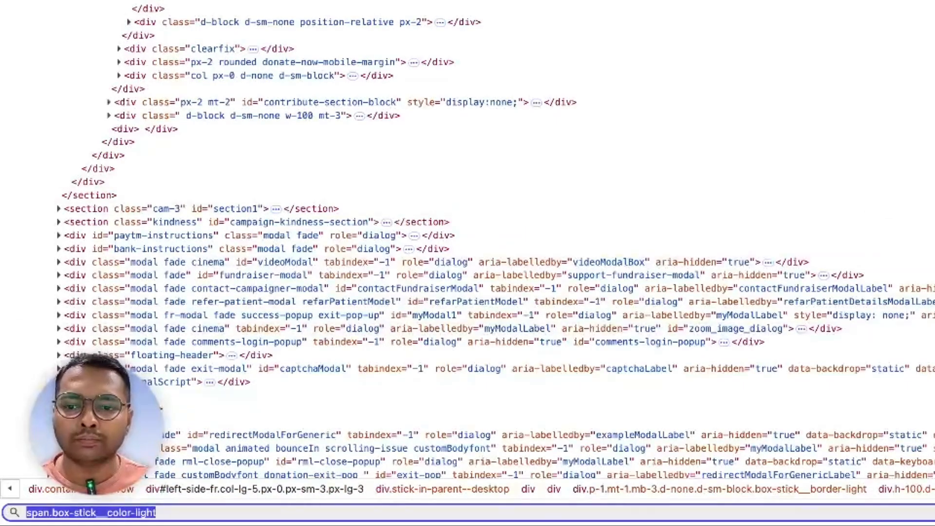
- Add and save a goal_amount selector using span.box-stick__color-light, after previewing its data
left_click(867, 0)
left_click(42, 106)
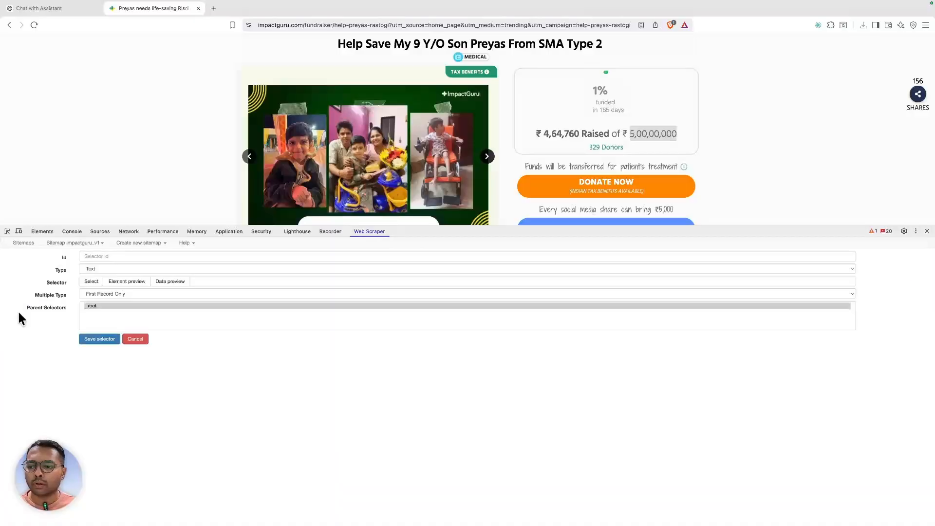
left_click(229, 281)
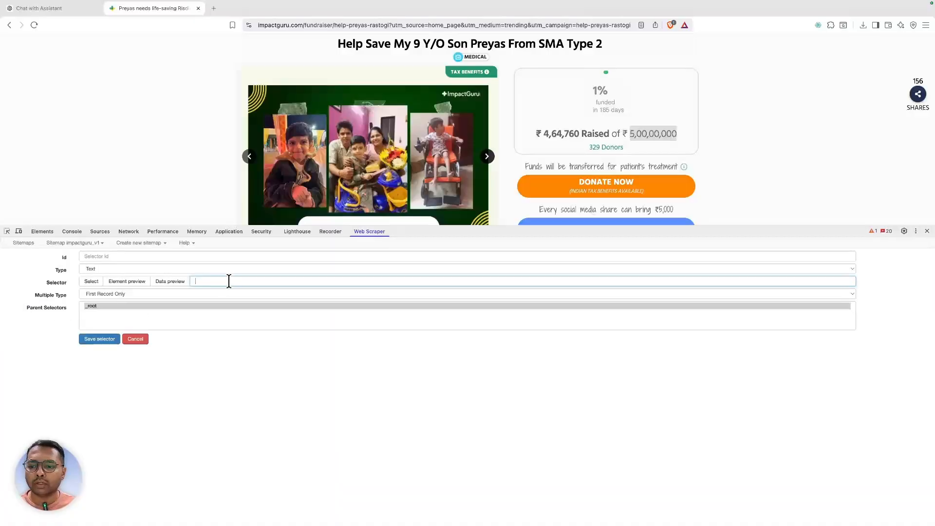
left_click(184, 281)
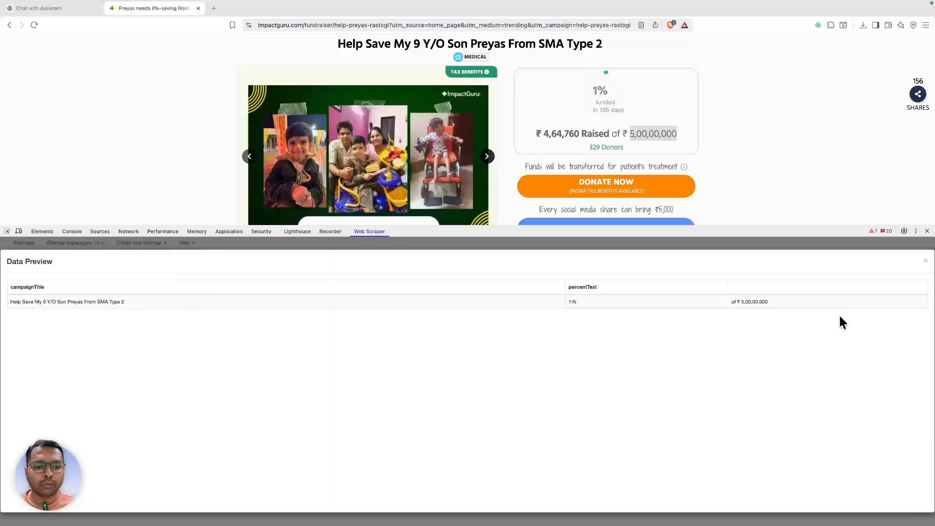
left_click(924, 262)
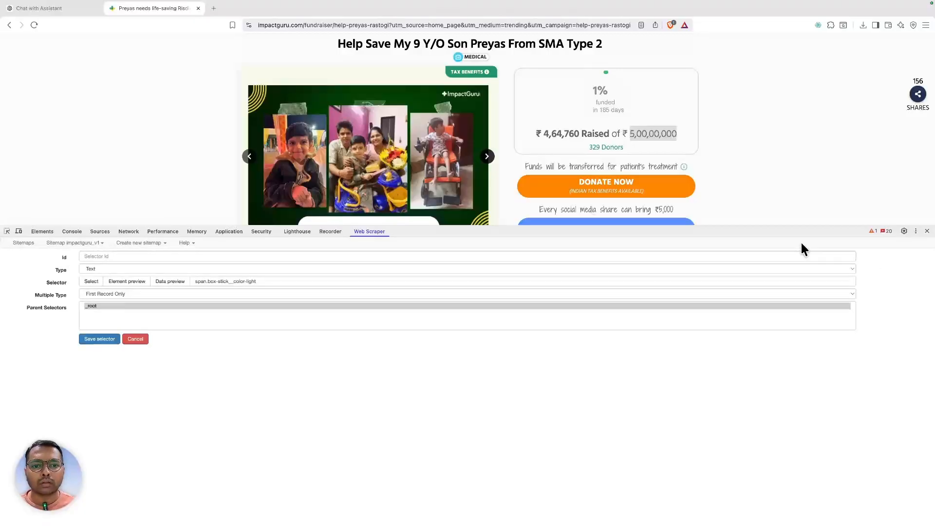
left_click(114, 256)
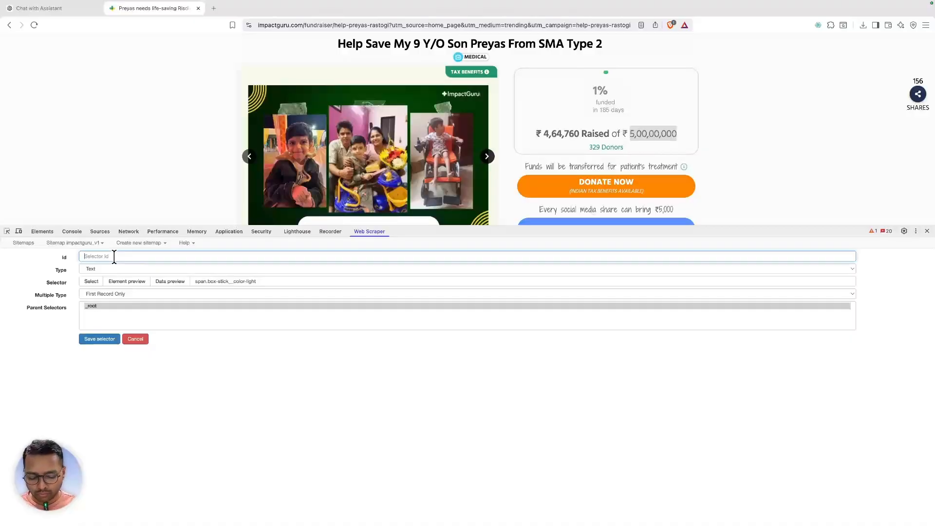
type("goal_amount")
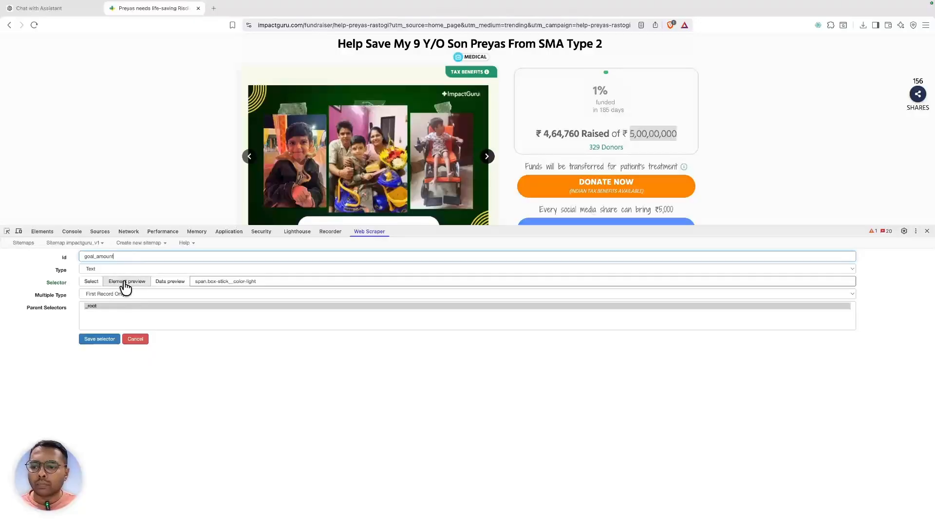
left_click(85, 340)
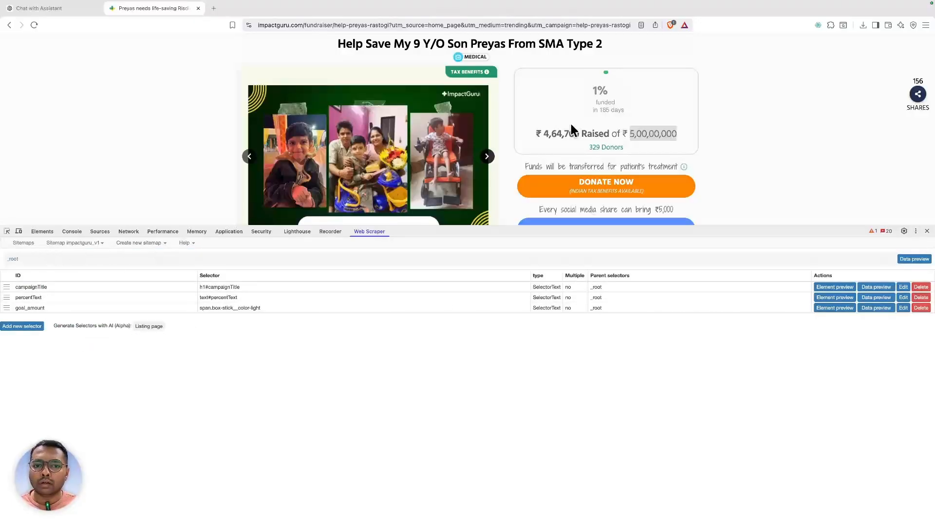
- Inspect the raised amount and build the query span.custom-raisedAmount
right_click(557, 130)
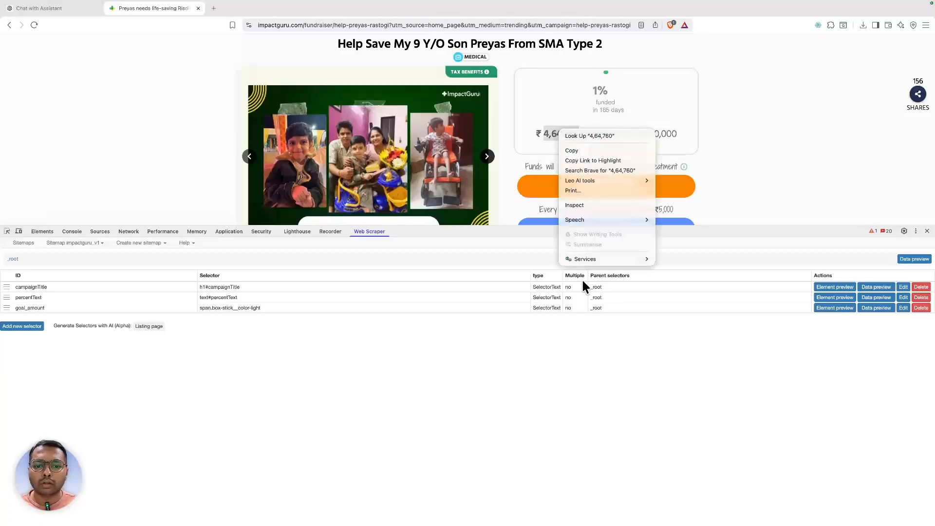
left_click(564, 204)
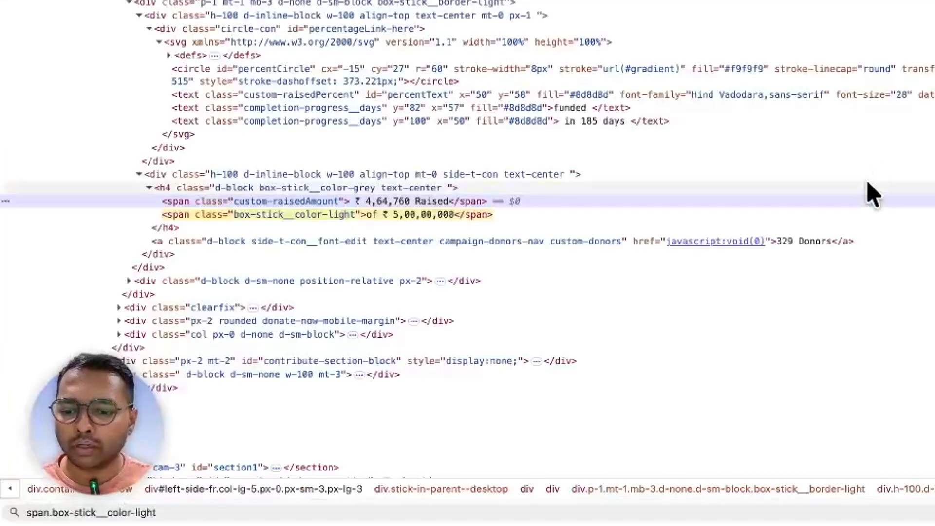
double_click(285, 203)
key("super+f")
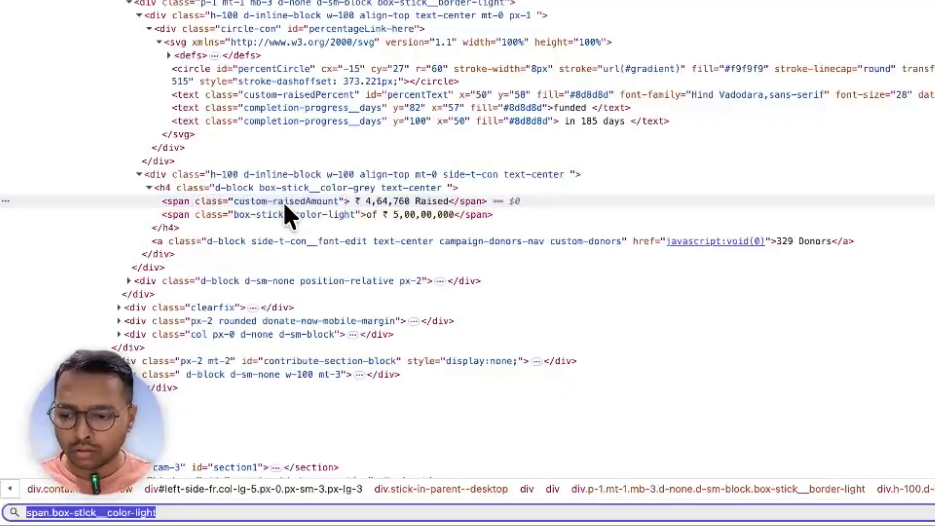
type("span.custom-raisedAmount")
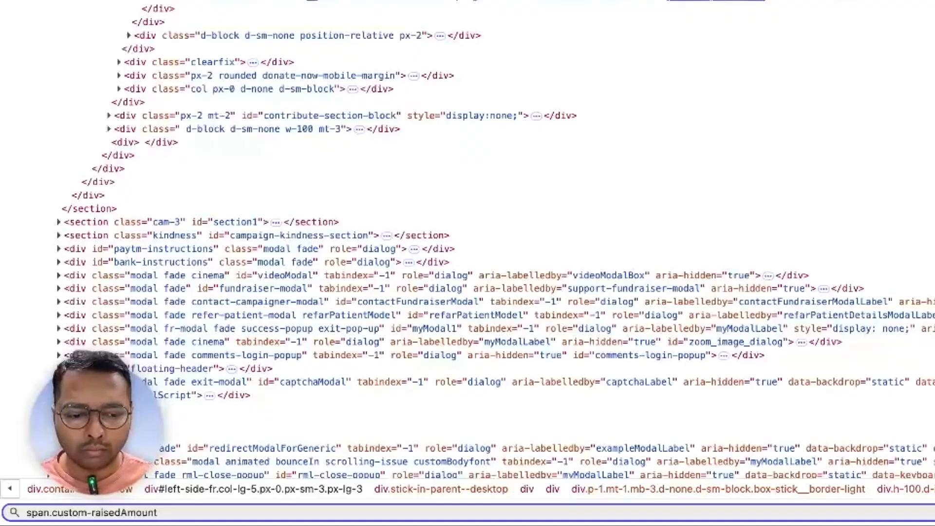
key("super+a")
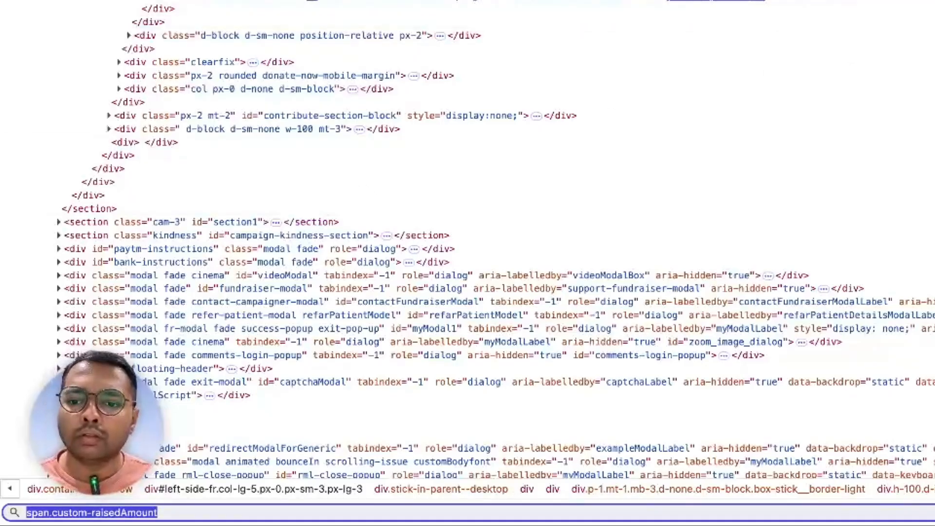
- Add and save a Text selector raisedAmount using span.custom-raisedAmount, after previewing its data
left_click(467, 1)
left_click(44, 126)
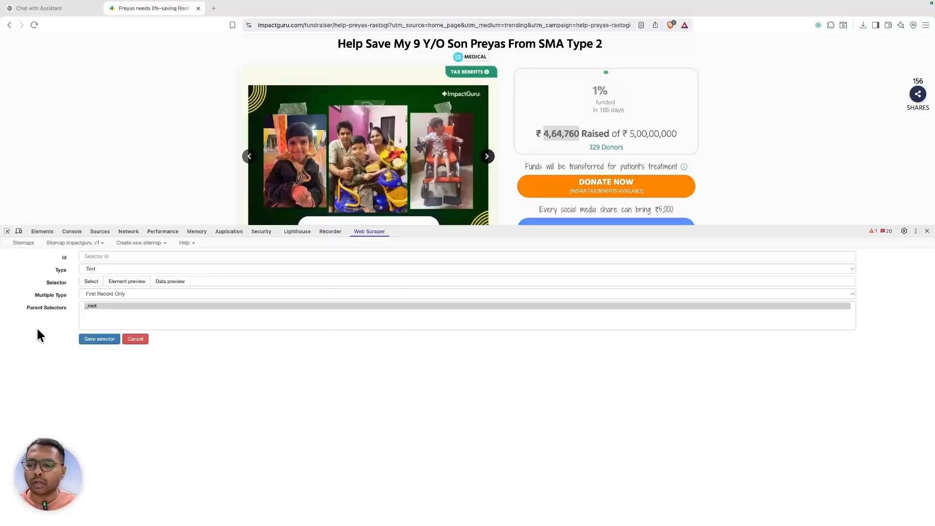
left_click(244, 269)
left_click(257, 407)
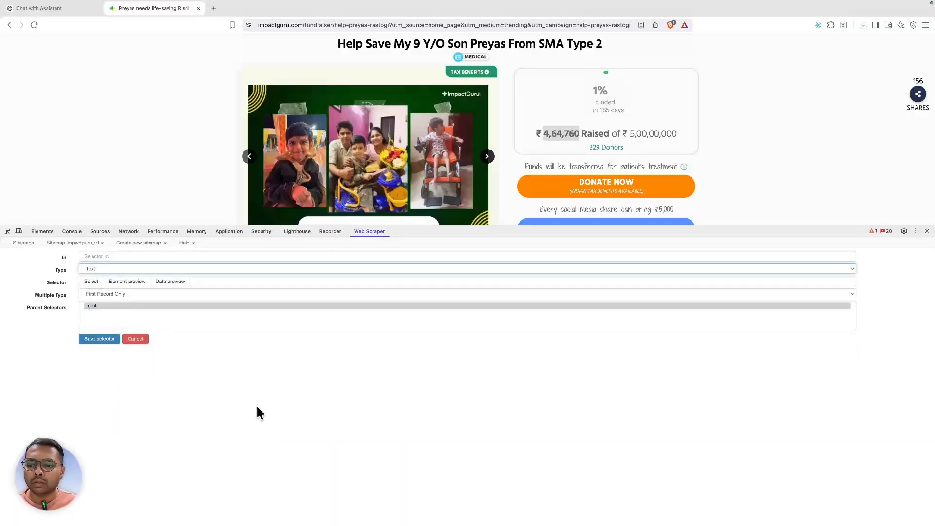
left_click(246, 282)
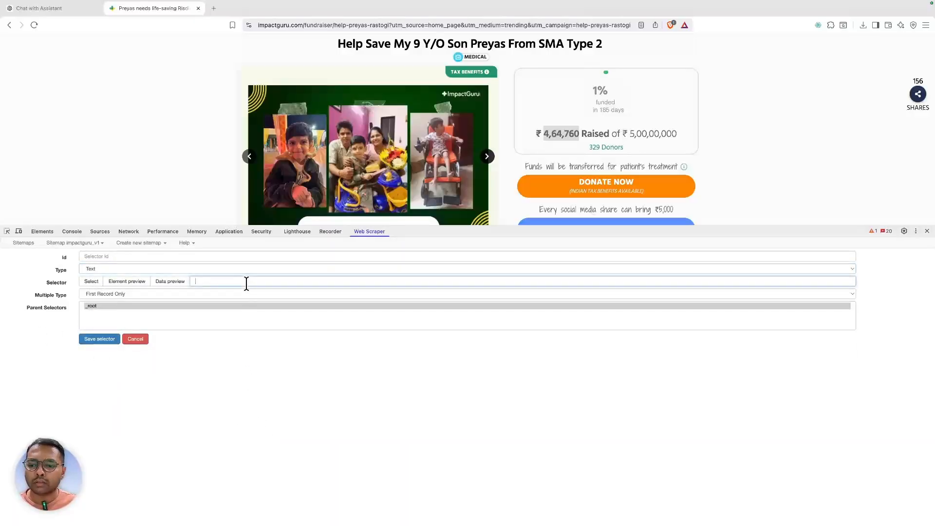
left_click(156, 283)
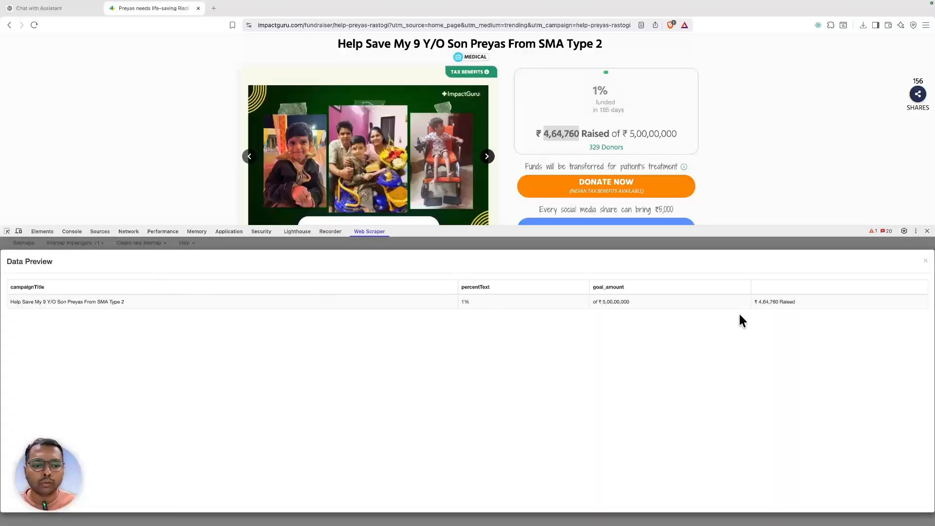
left_click(924, 262)
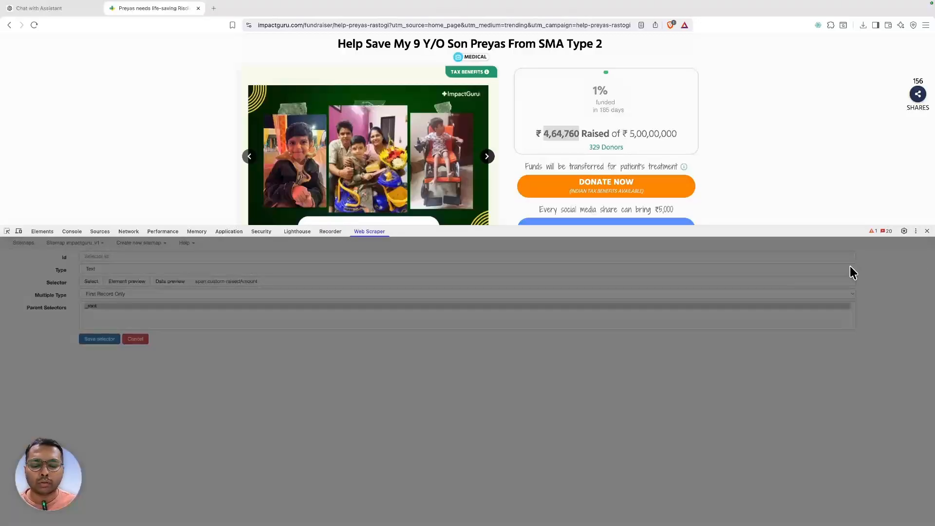
double_click(246, 280)
double_click(245, 286)
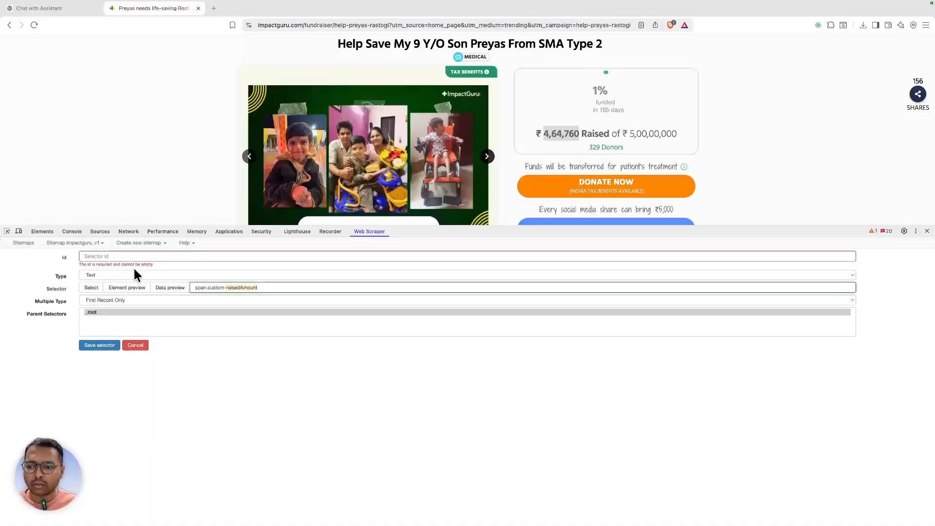
key("ctrl+c")
left_click(119, 258)
key("ctrl+v")
left_click(101, 338)
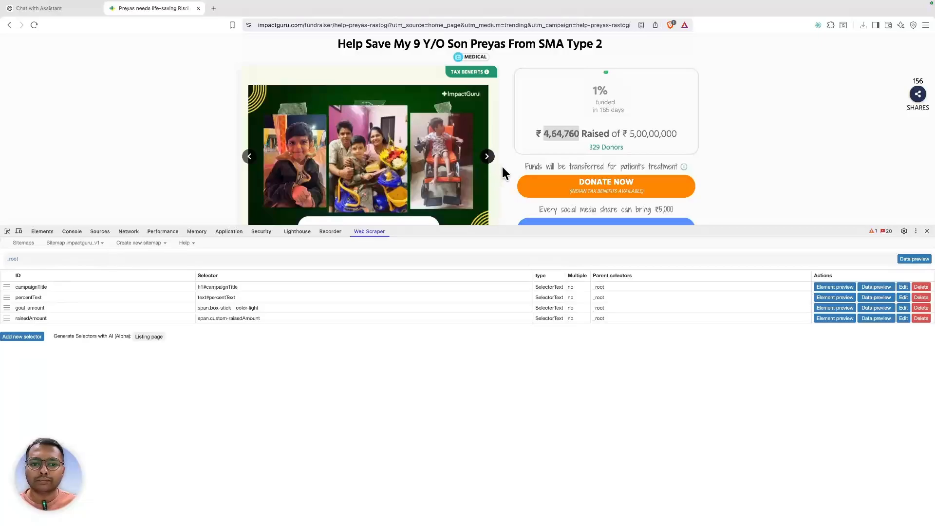
- Inspect the 329 Donors link and copy its campaign-donors-nav class
scroll(502, 168, "down", 2)
right_click(601, 114)
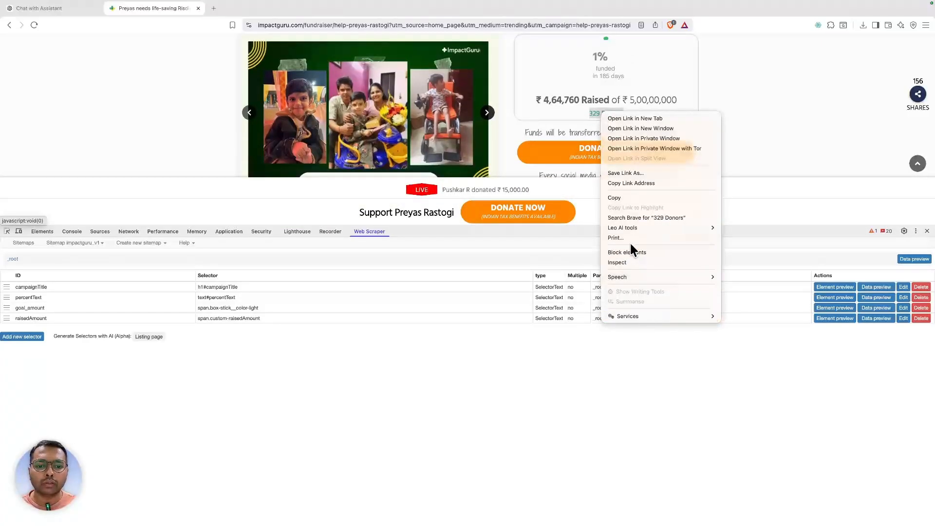
left_click(623, 262)
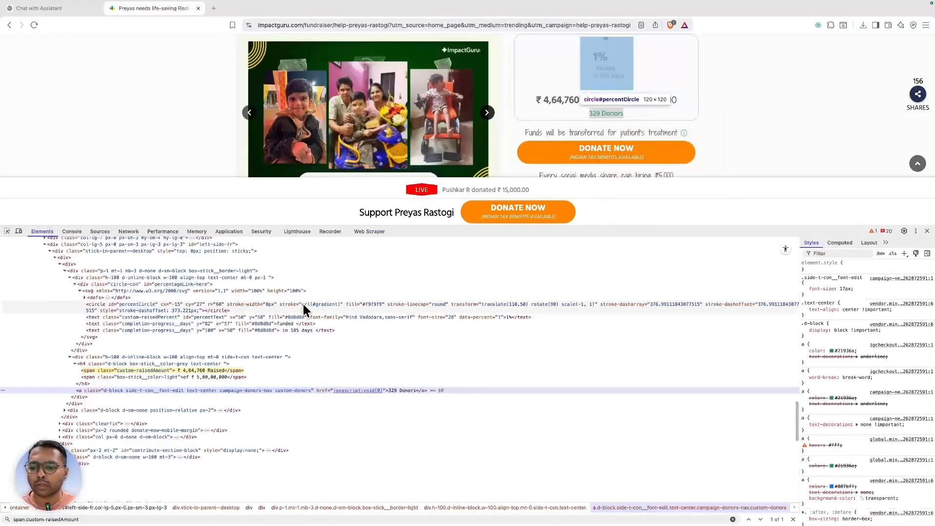
scroll(230, 371, "down", 3)
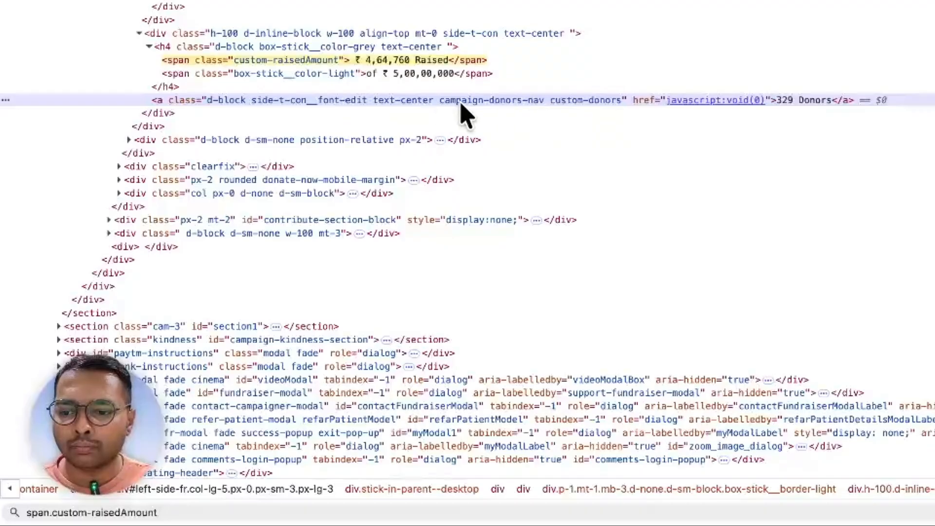
double_click(461, 101)
double_click(445, 101)
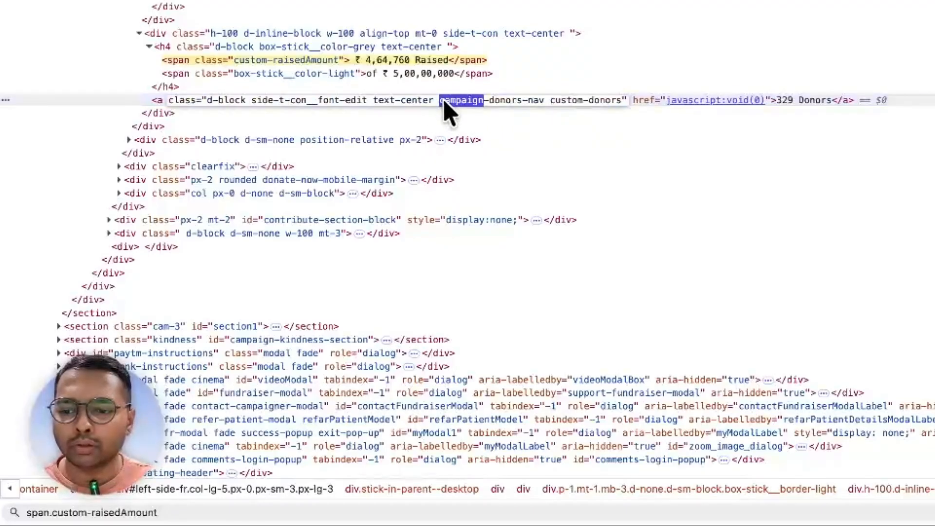
left_click_drag(511, 102, 555, 107)
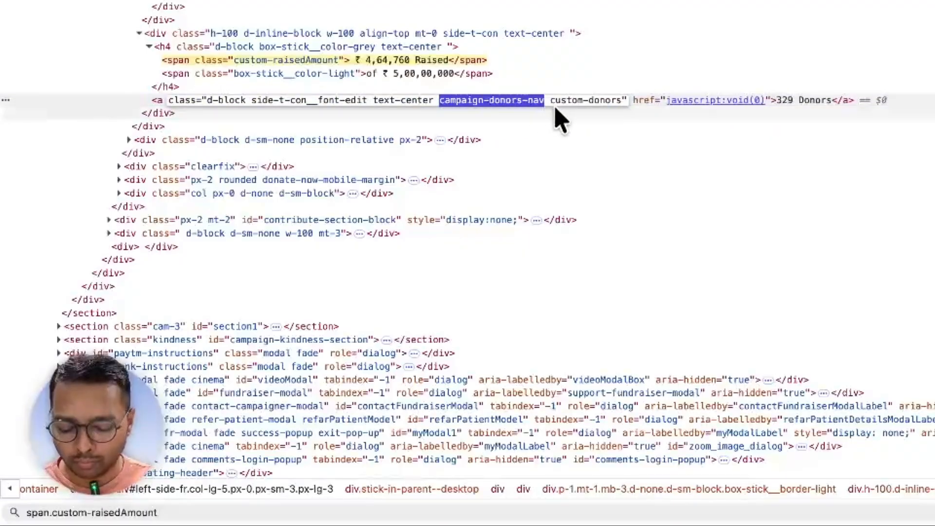
- Build and verify the query a.campaign-donors-nav in the Elements search, then copy it
key("super+f")
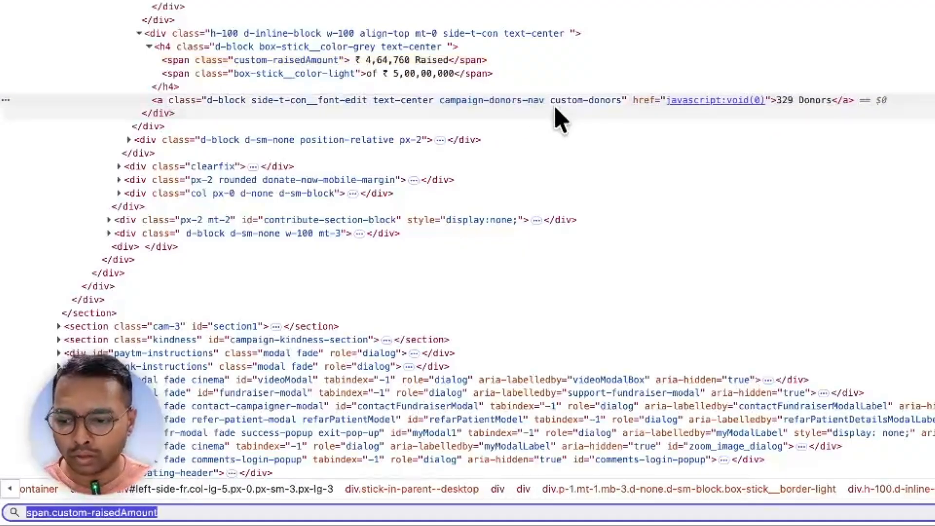
type("a.")
key("super+v")
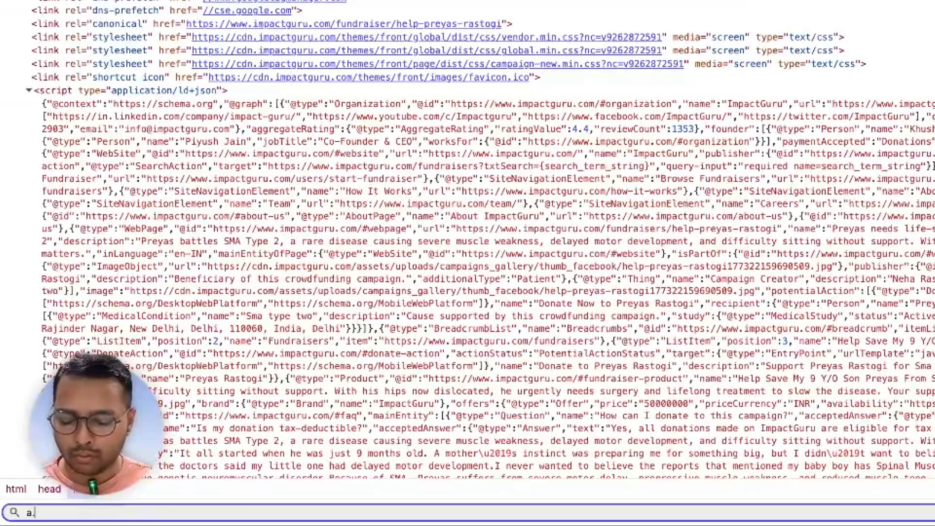
key("alt+Left")
key("alt+Left")
key("alt+Left")
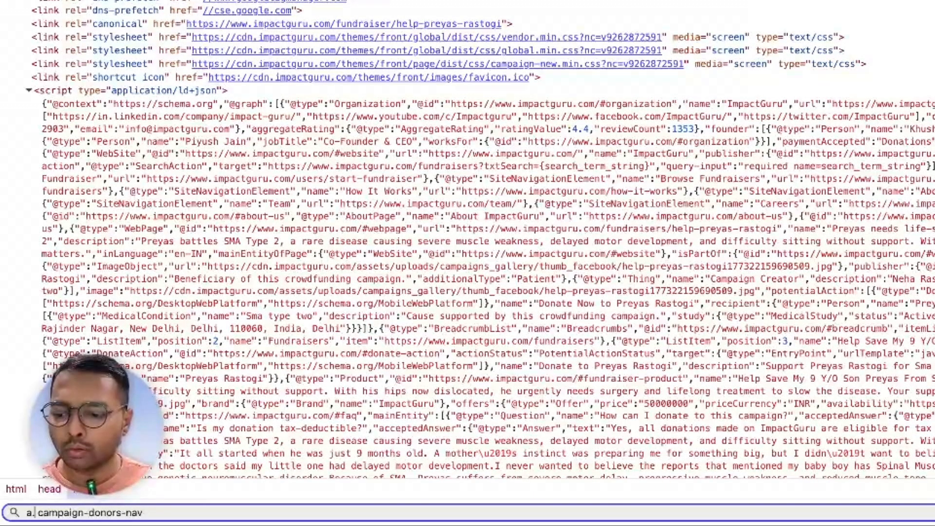
key("BackSpace")
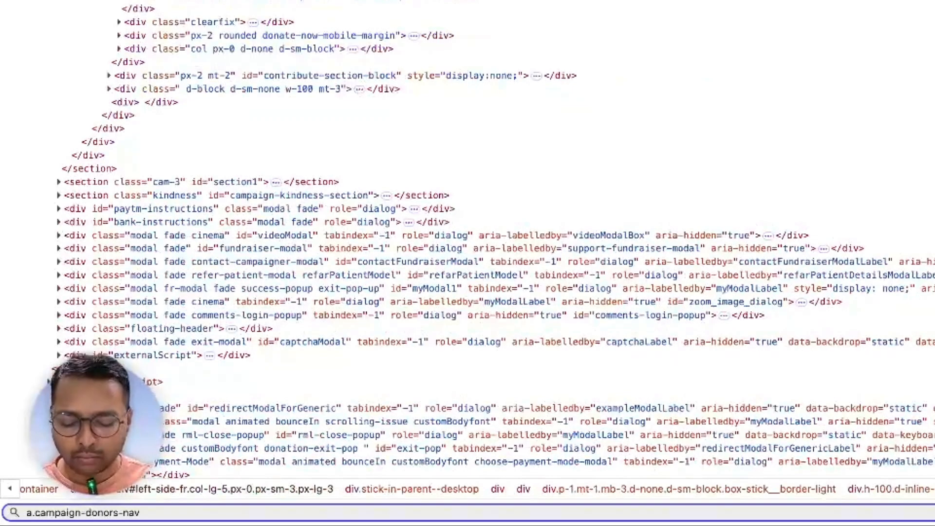
key("super+a")
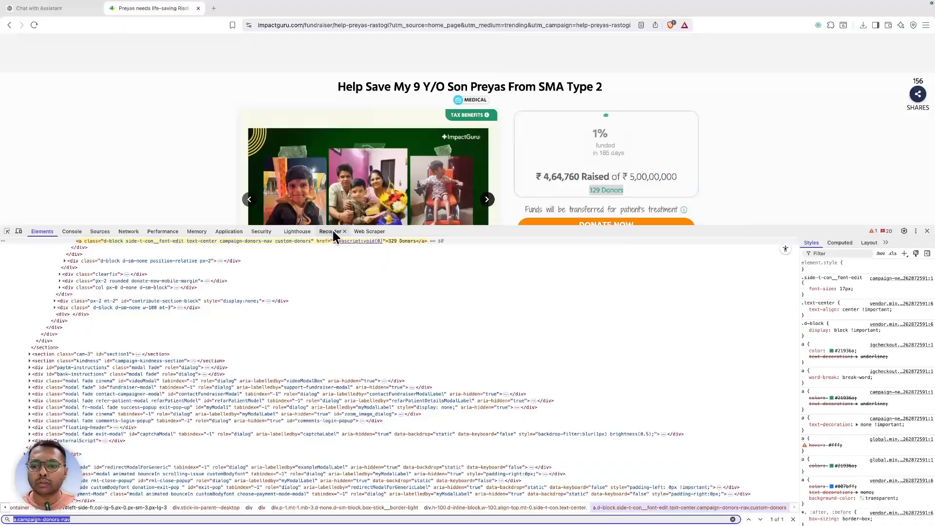
- Add and save a Donors selector using a.campaign-donors-nav, which previews 329 Donors
left_click(357, 232)
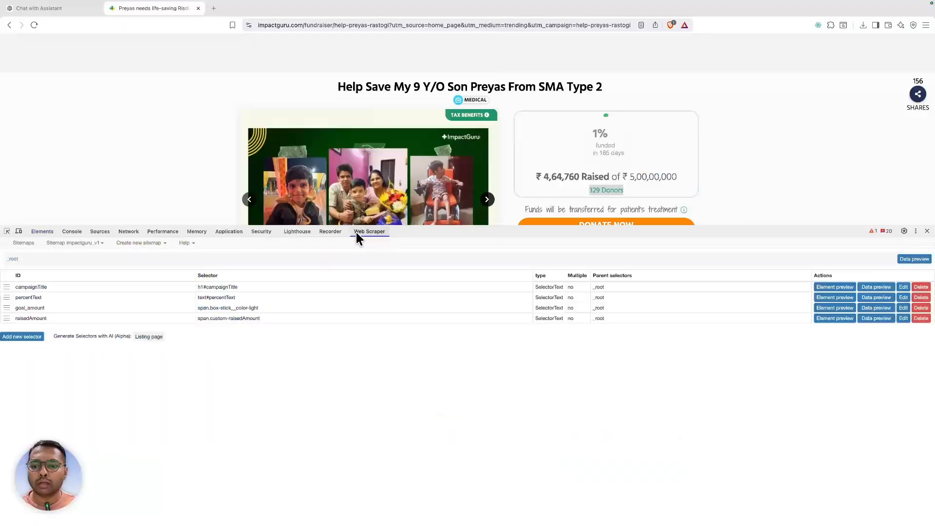
left_click(32, 338)
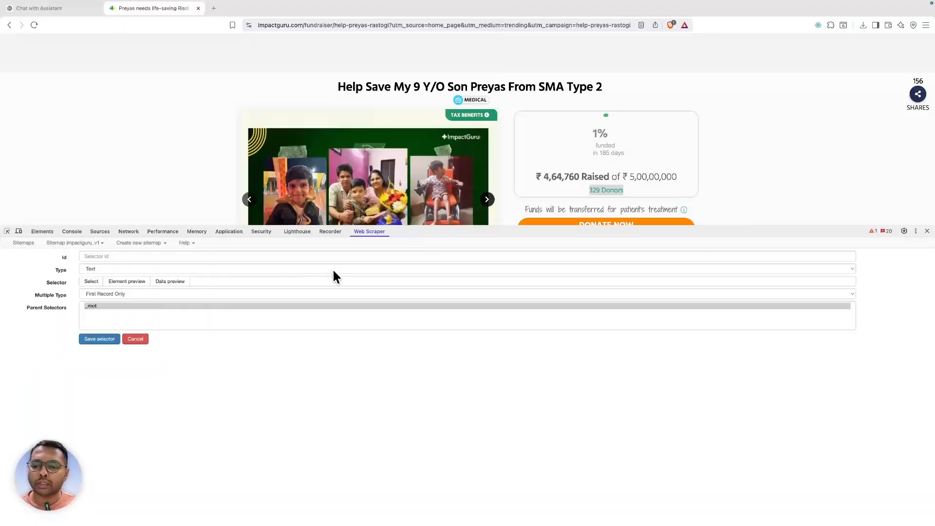
left_click(279, 285)
key("ctrl+v")
left_click(157, 283)
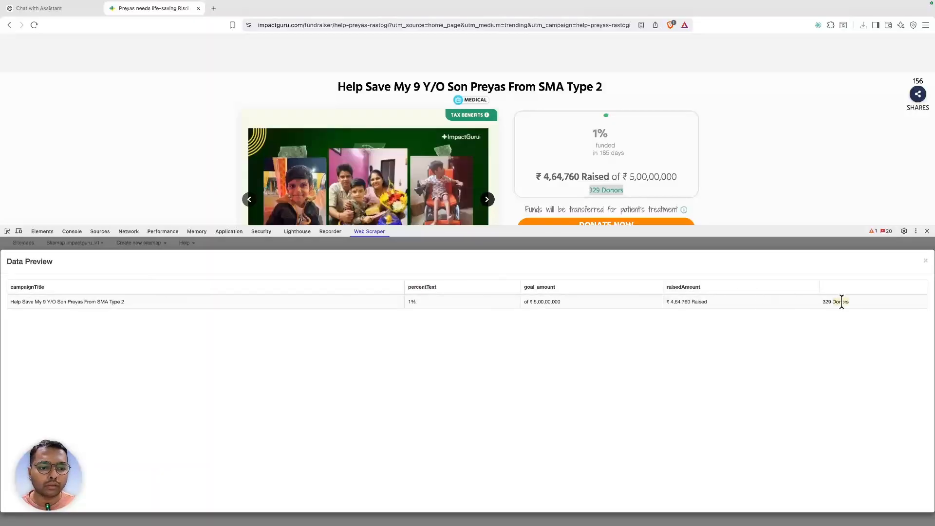
left_click(925, 261)
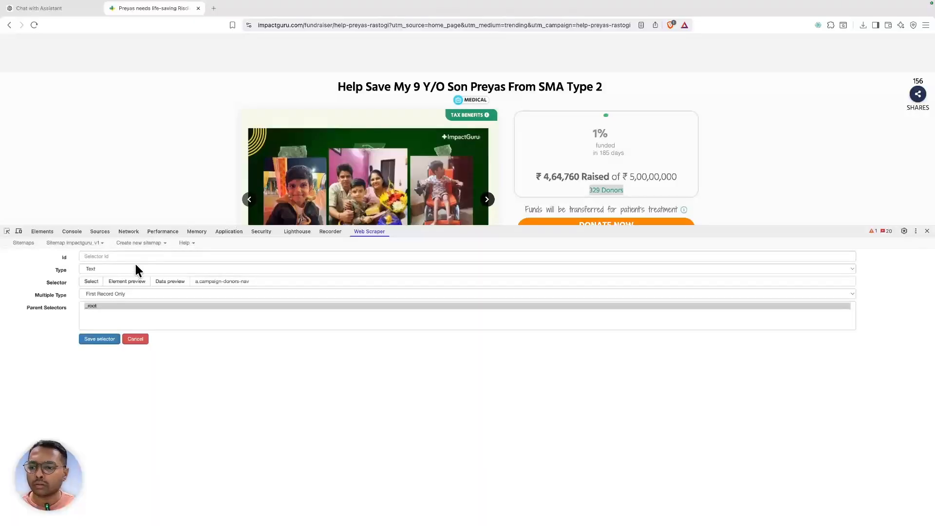
left_click(131, 256)
type("Donors")
left_click(105, 340)
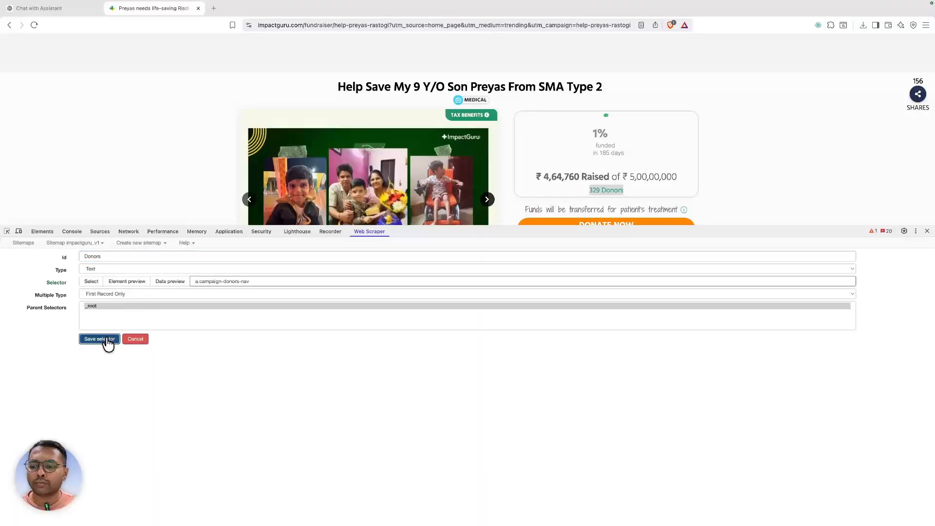
- Inspect the 156 Shares counter and select its class value
scroll(427, 129, "down", 1)
scroll(427, 126, "down", 3)
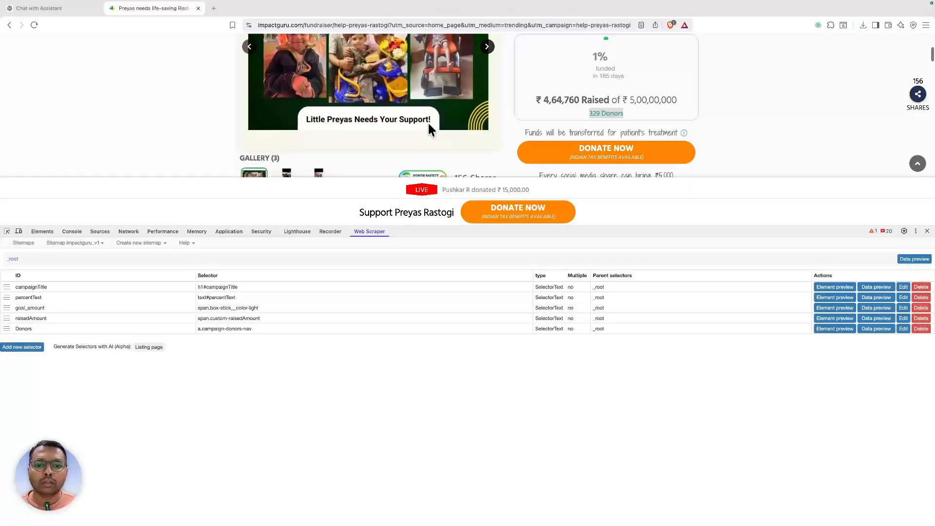
scroll(619, 105, "down", 1)
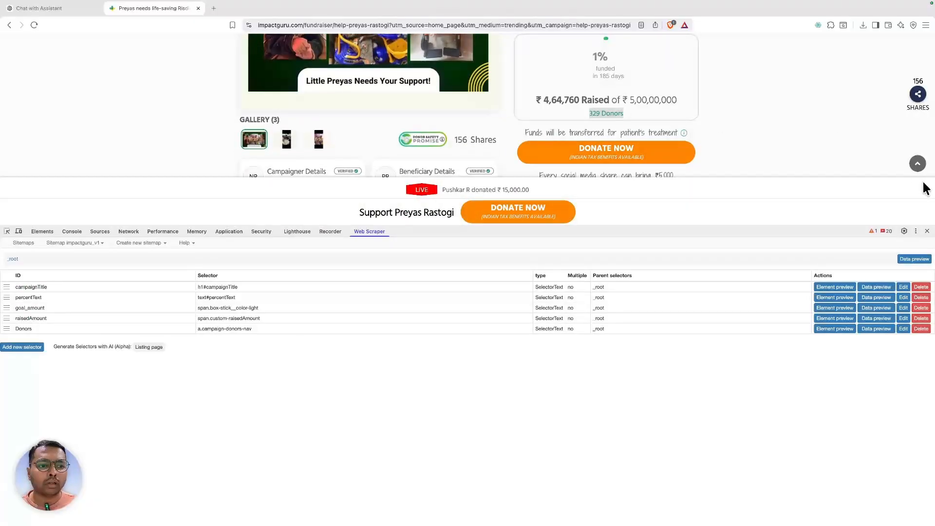
scroll(820, 201, "up", 1)
left_click_drag(791, 231, 773, 345)
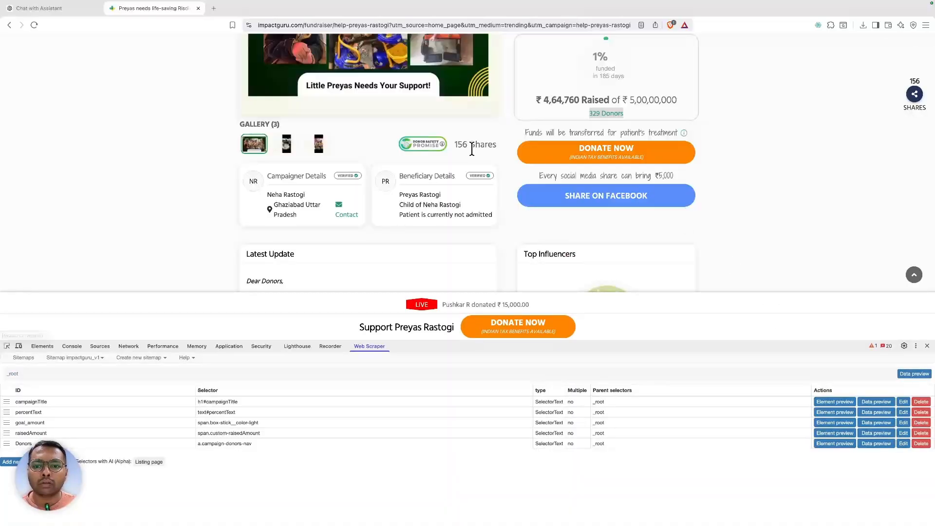
scroll(473, 146, "down", 1)
right_click(462, 130)
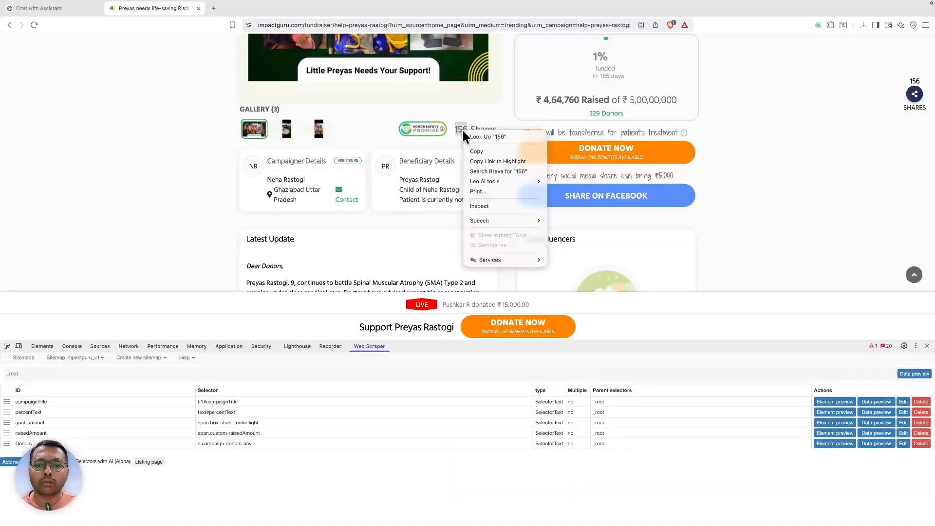
left_click(486, 207)
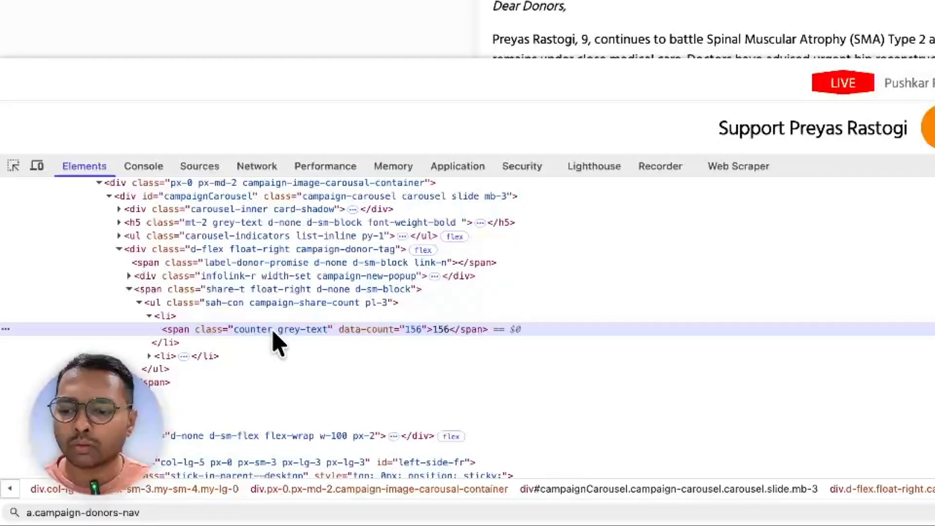
double_click(137, 428)
- Build the query span.counter.grey-text in the Elements search and copy it
key("ctrl+f")
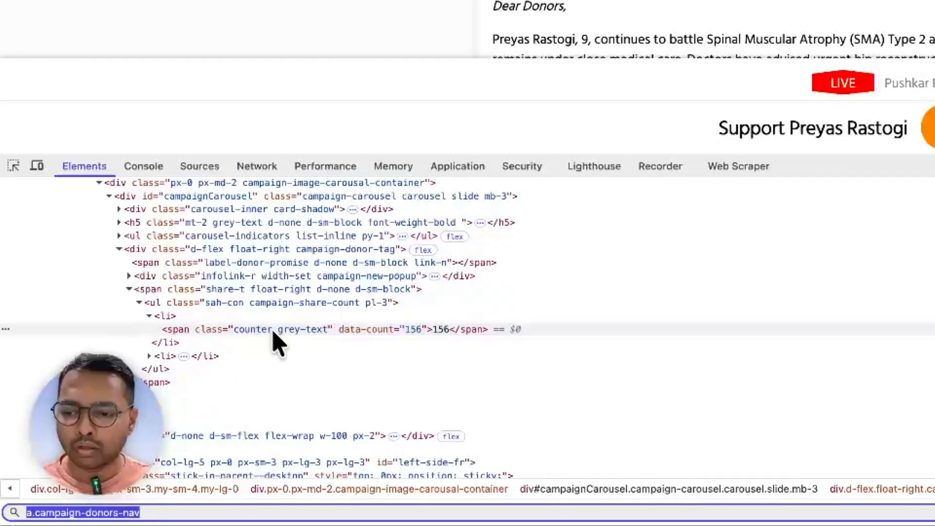
type("span.counter grey-text")
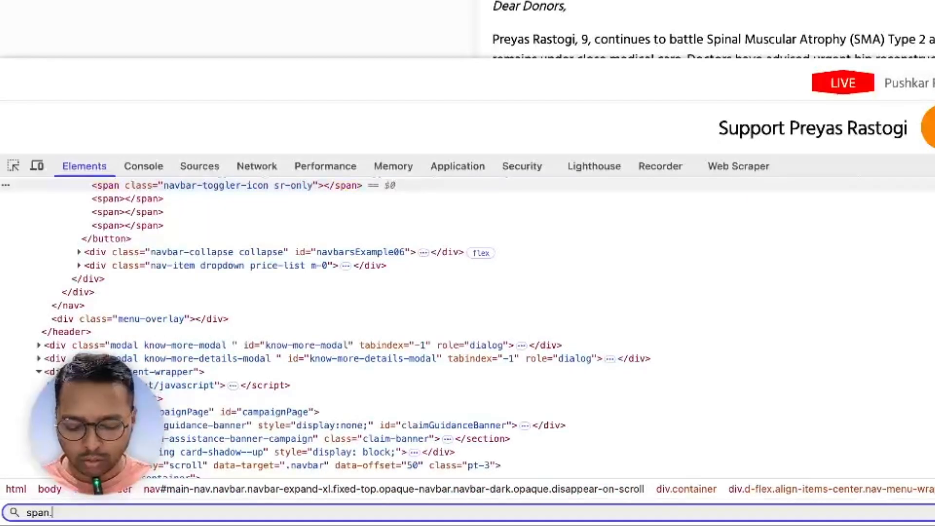
key("Left")
key("Left")
key("Left")
key("Left")
key("Left")
type("=")
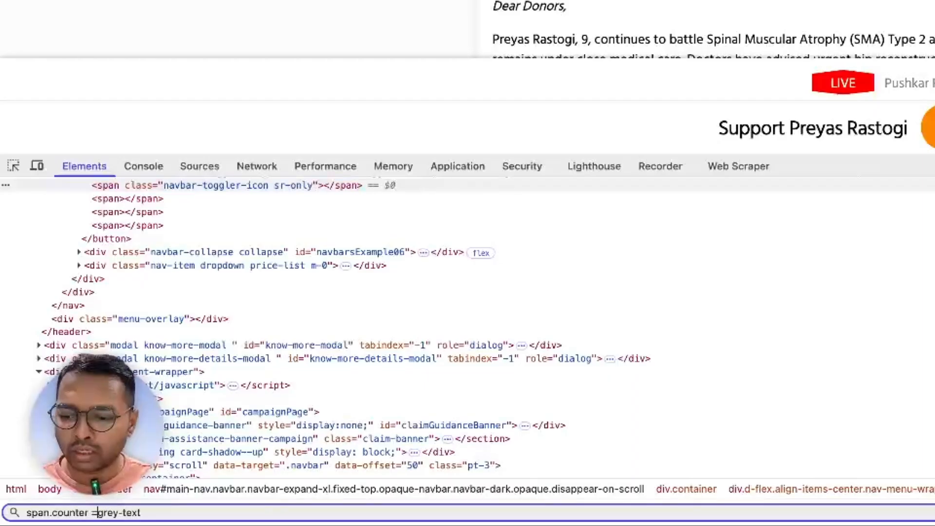
key("BackSpace")
key("BackSpace")
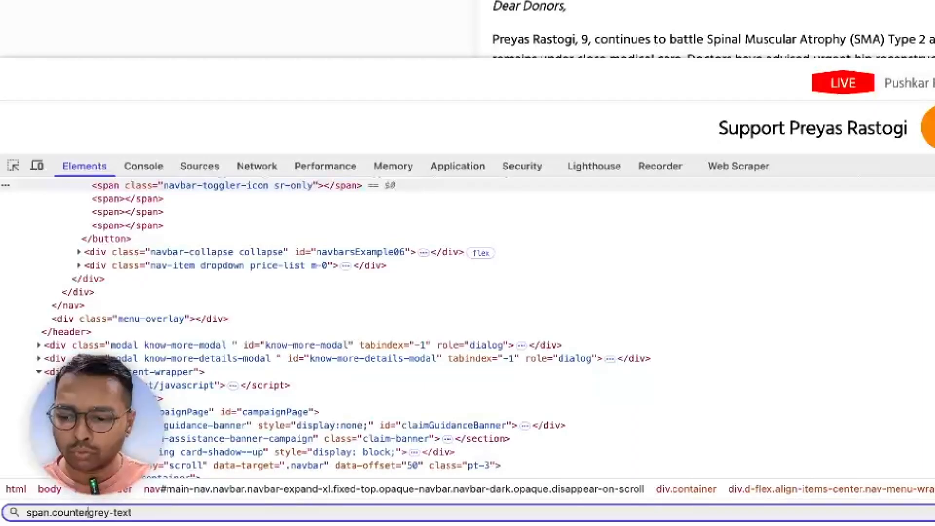
type(".")
key("super+a")
key("super+c")
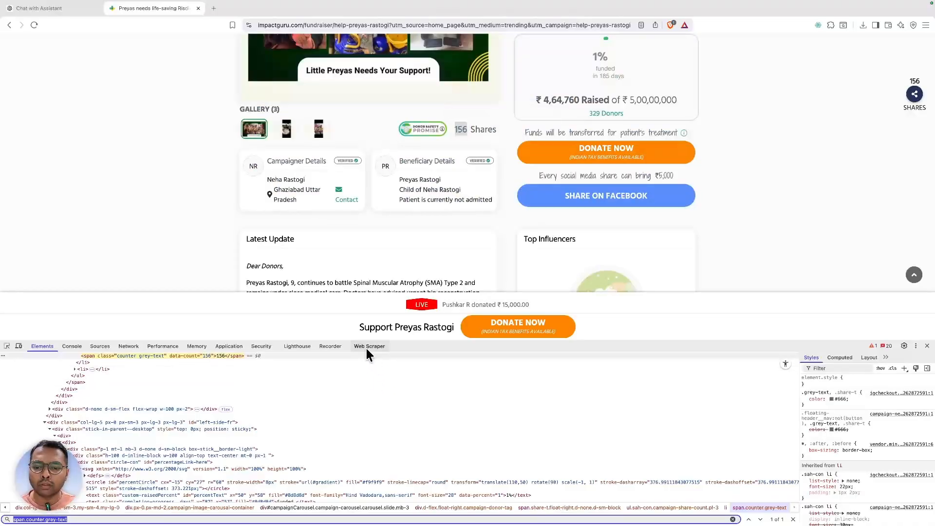
- Add and save a 'shares' selector using span.counter.grey-text, which previews 156
left_click(738, 166)
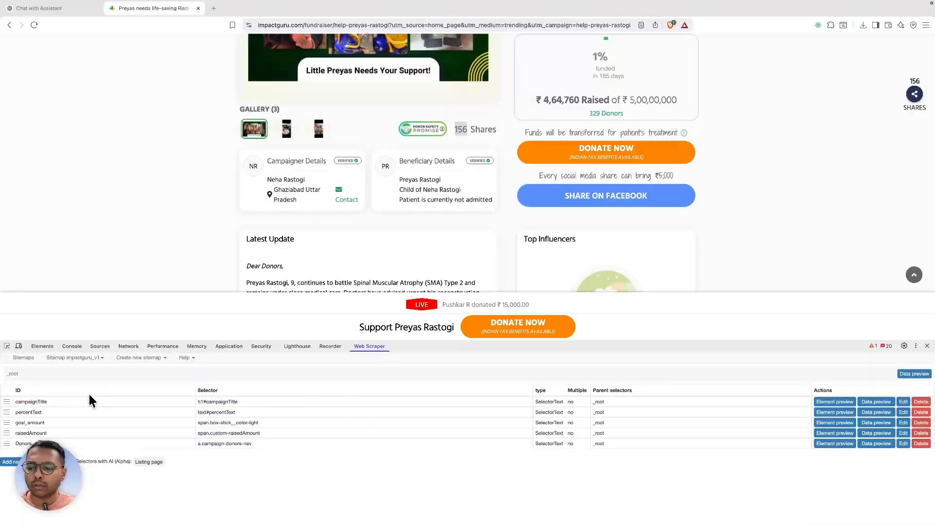
left_click(4, 463)
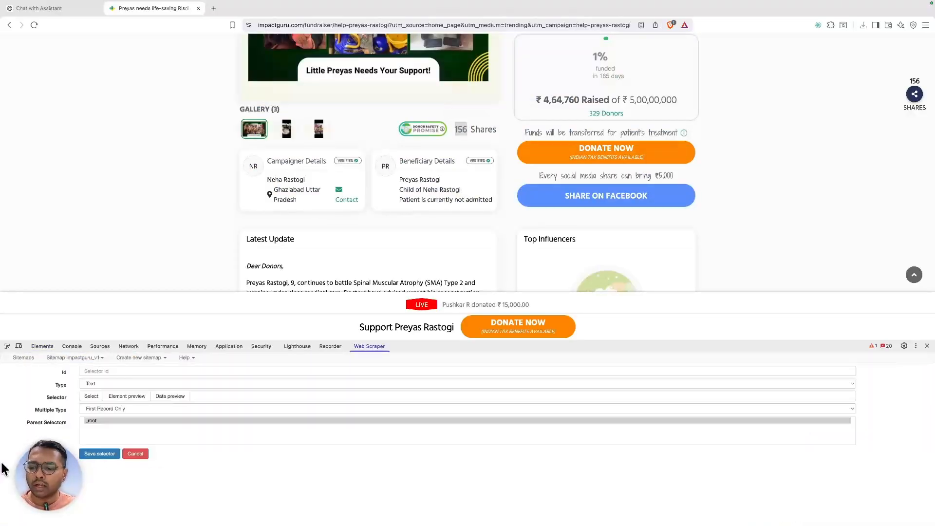
left_click(221, 395)
key("super+v")
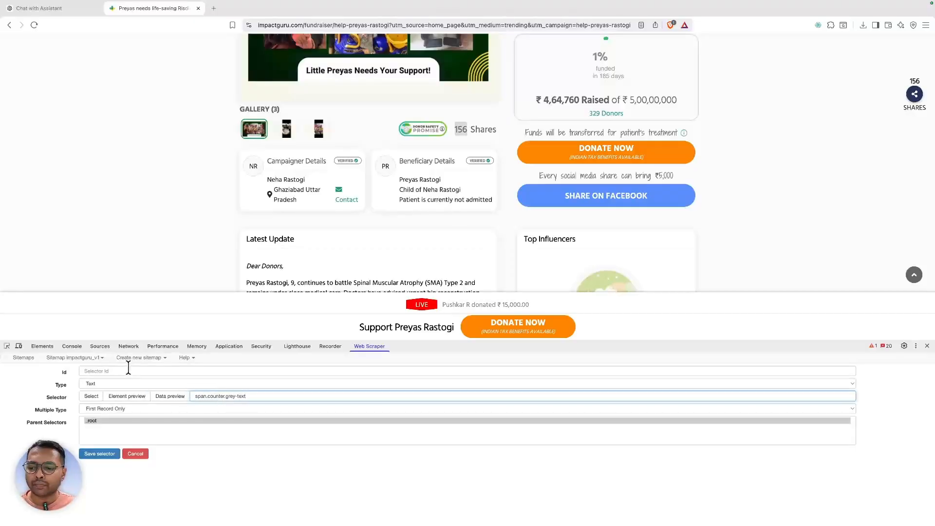
left_click(184, 396)
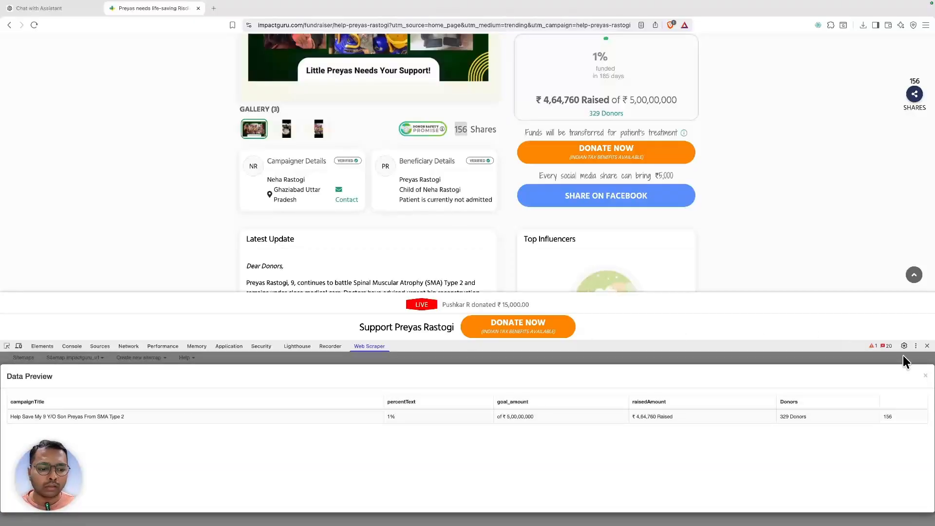
left_click(924, 376)
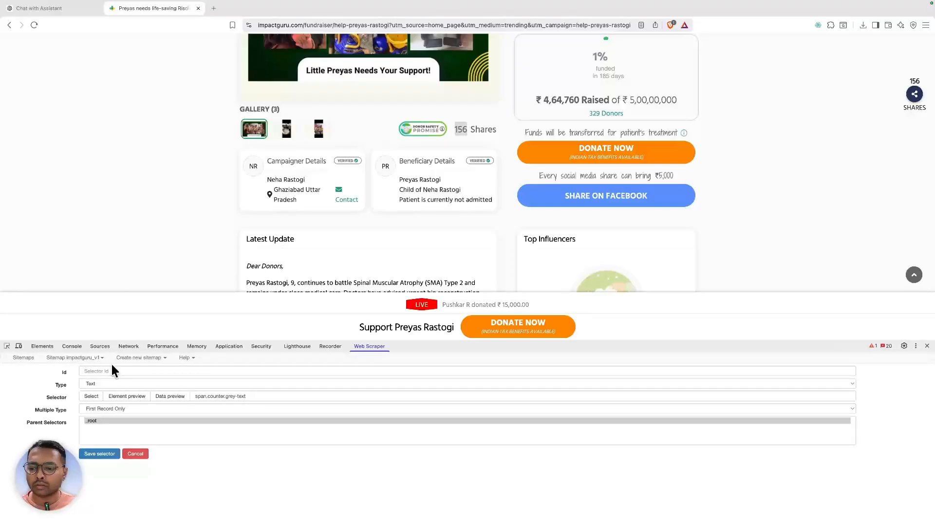
left_click(112, 371)
type("s")
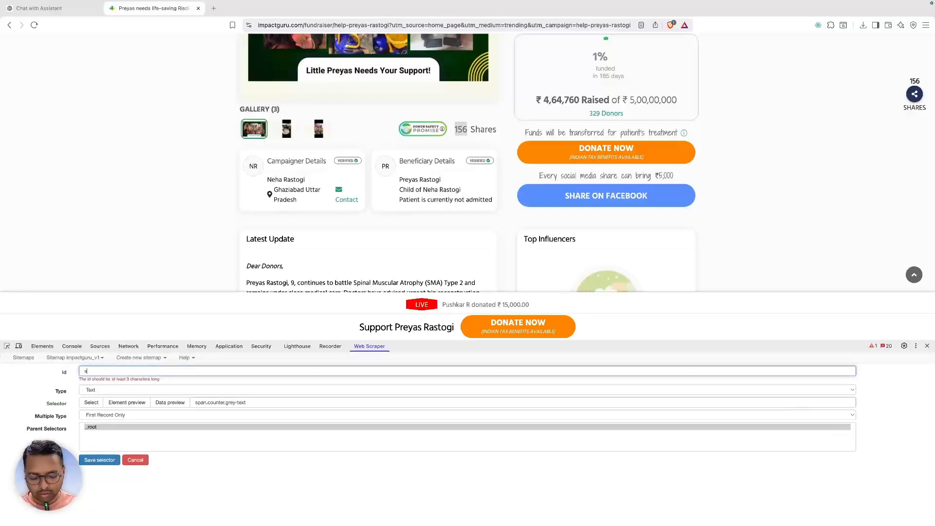
type("hares")
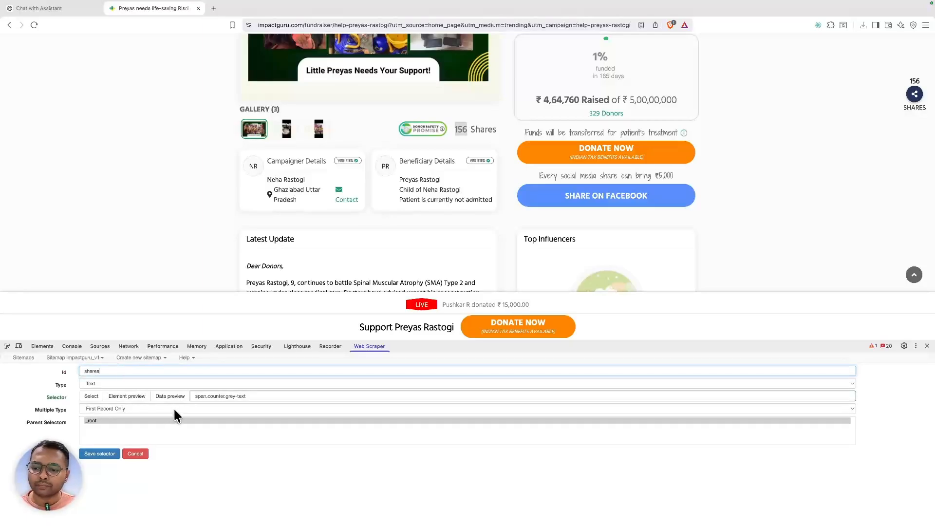
left_click(99, 453)
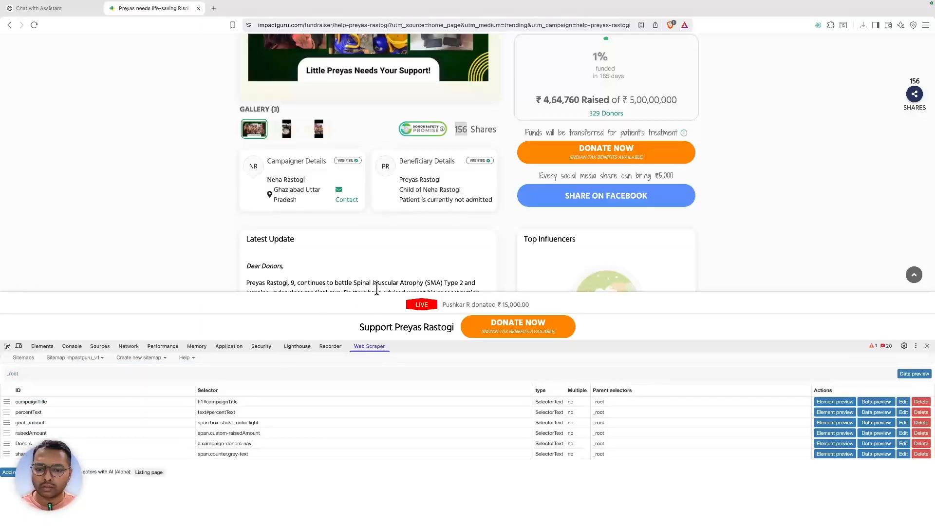
- Inspect the campaigner's name and test div.description in the Elements search
left_click_drag(652, 334, 643, 305)
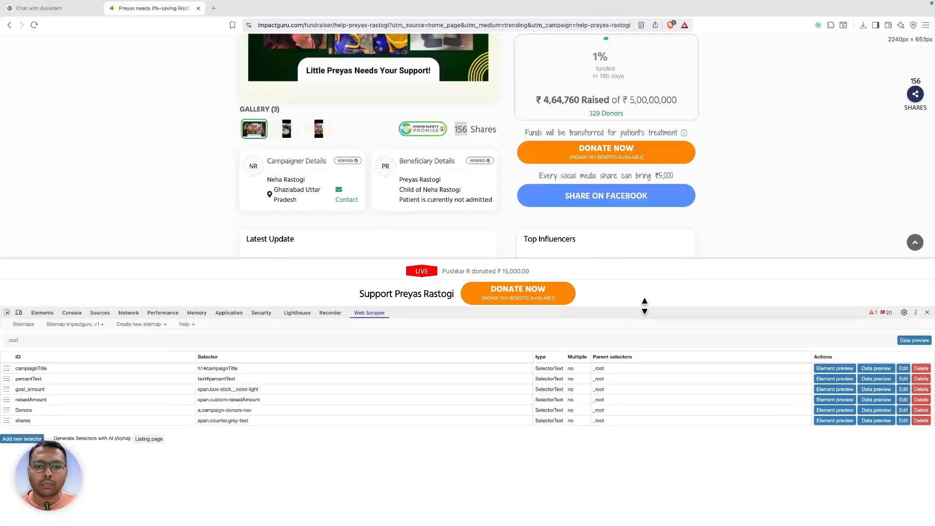
scroll(458, 161, "down", 2)
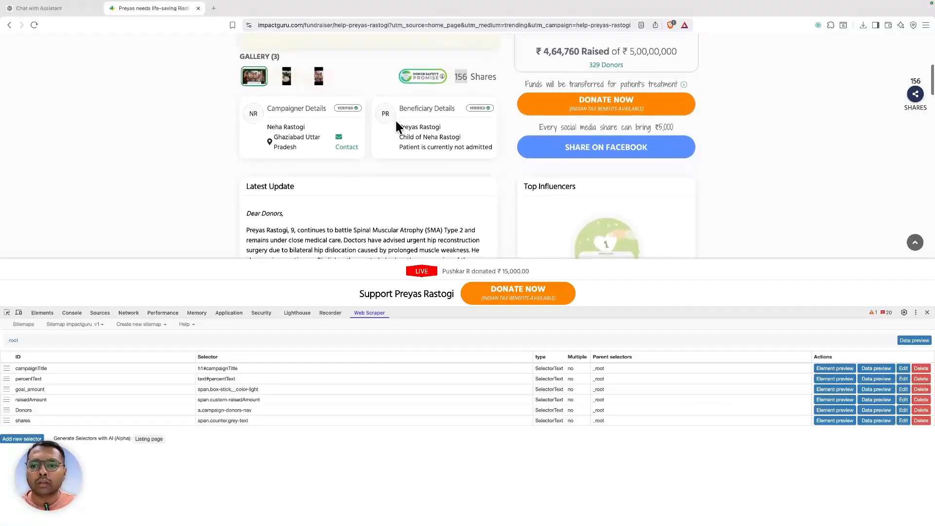
right_click(289, 127)
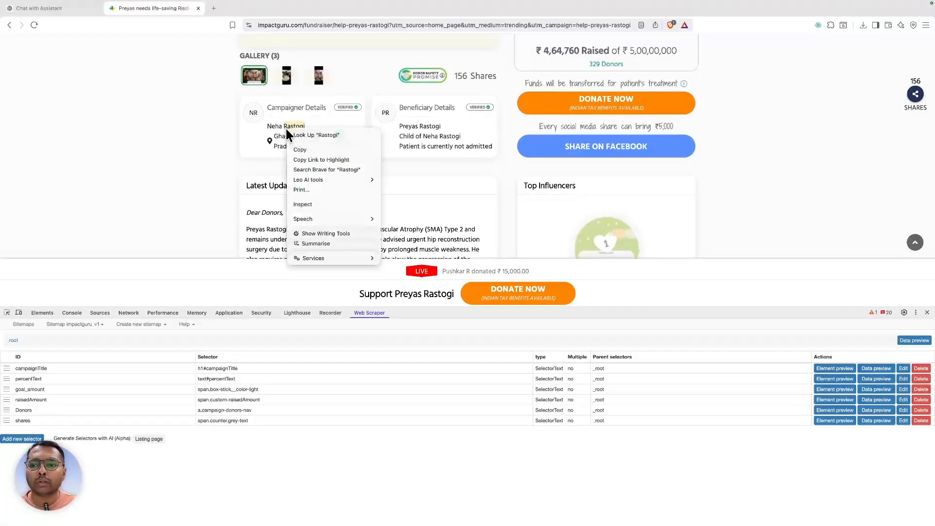
left_click(302, 205)
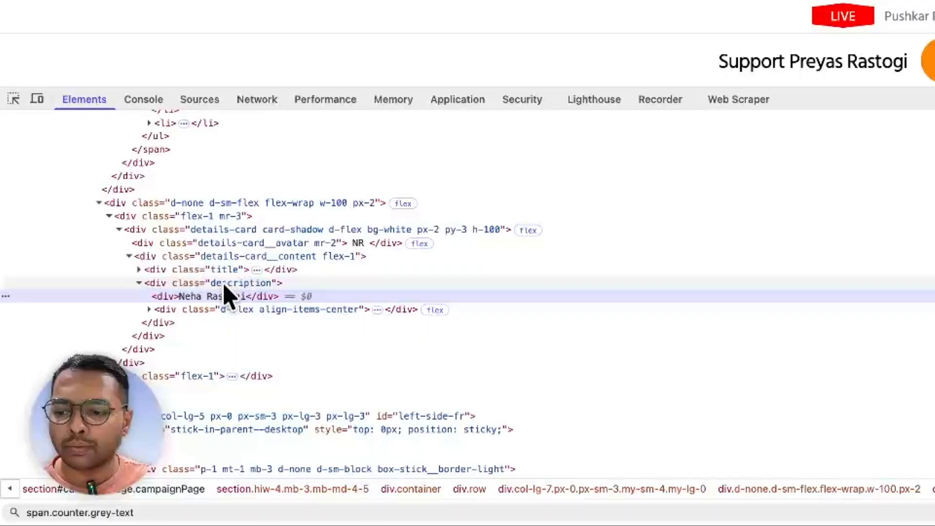
double_click(224, 284)
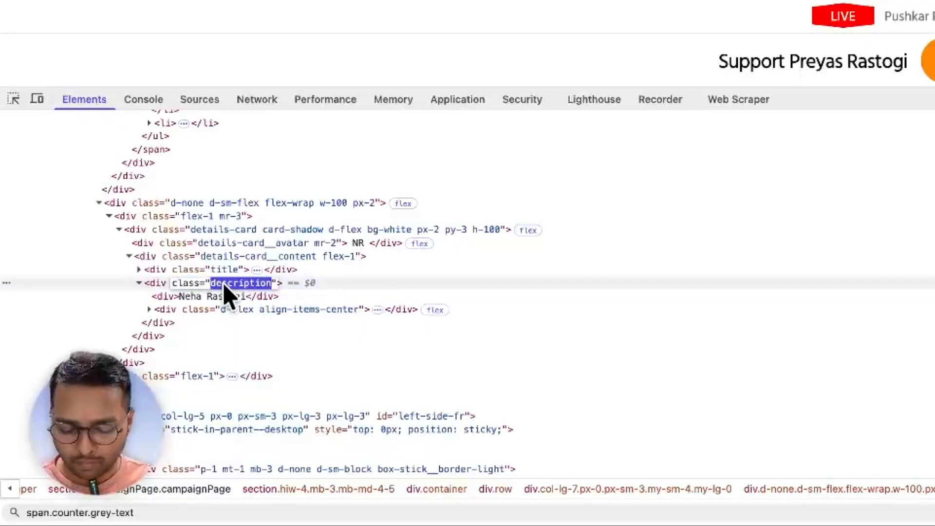
key("super+f")
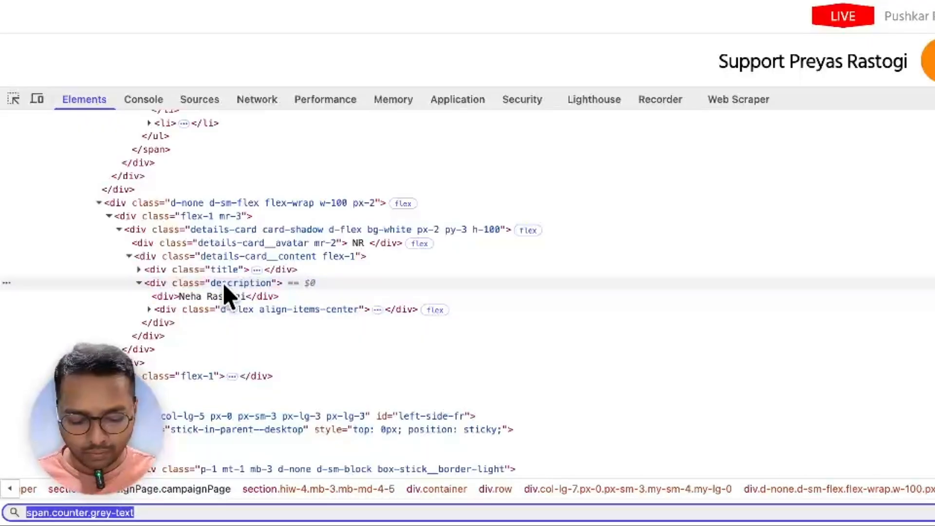
type("div.description")
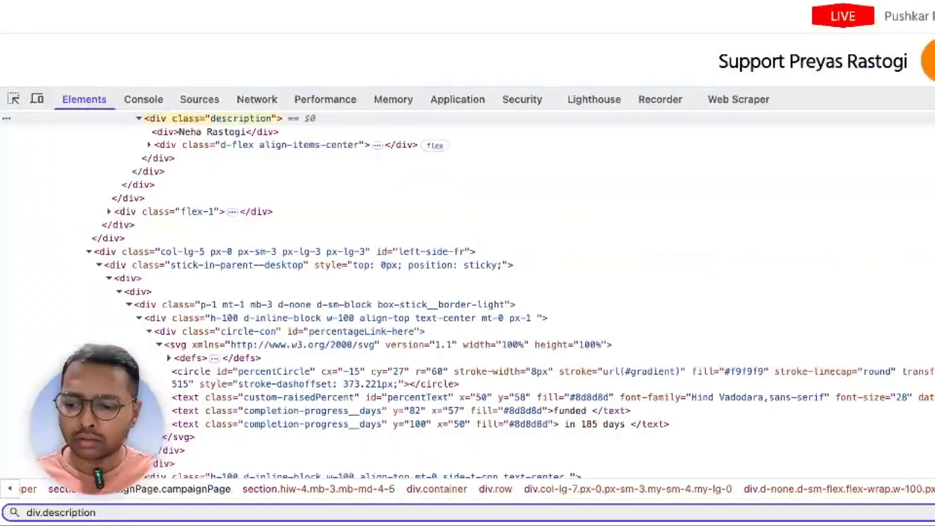
key("Return")
key("Return")
key("Return")
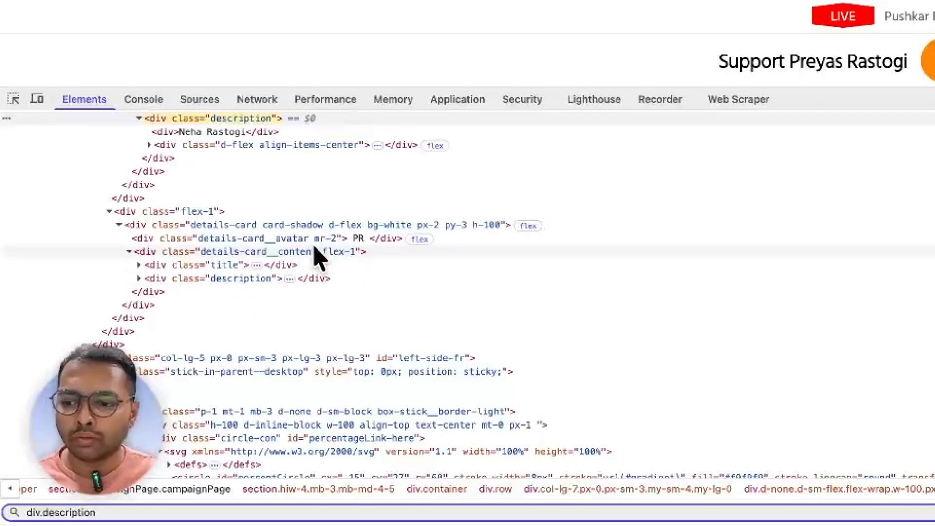
- Refine the query to div.details-card__content.flex-1 div.description and copy it
scroll(322, 253, "up", 1)
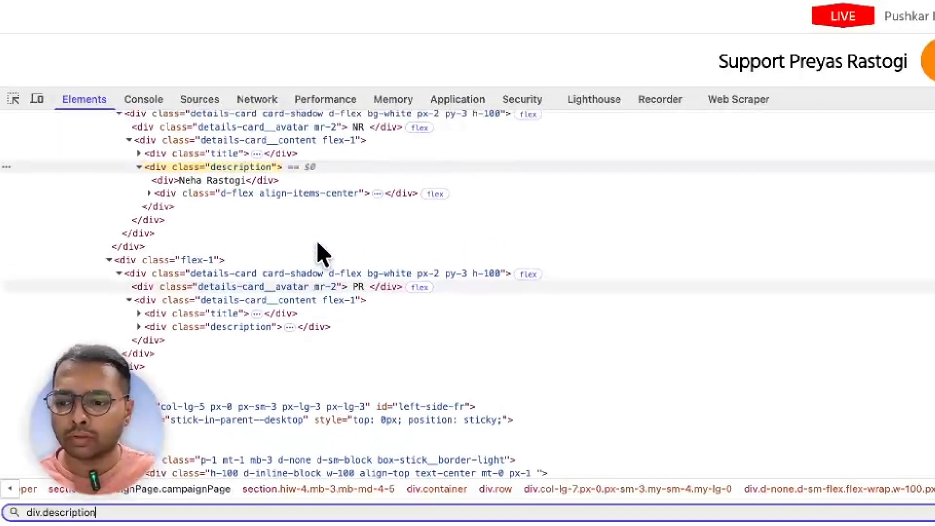
double_click(234, 142)
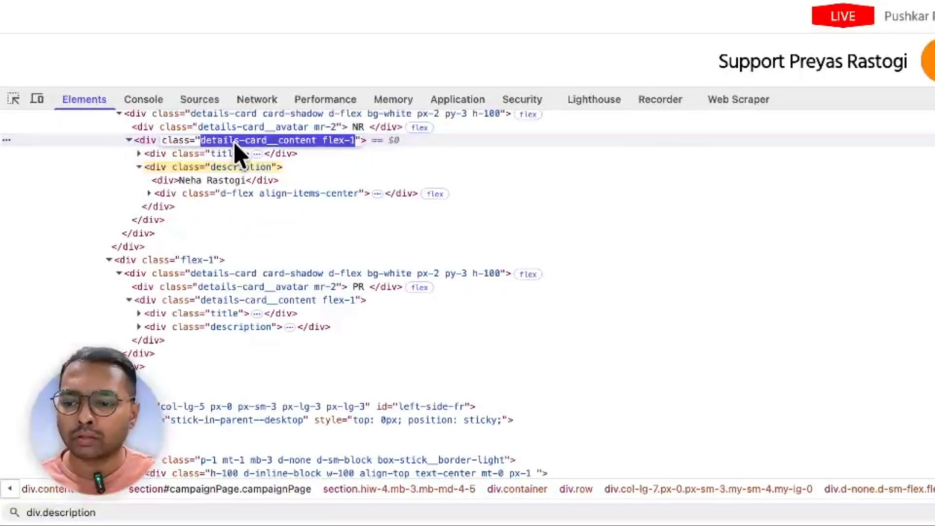
key("super+f")
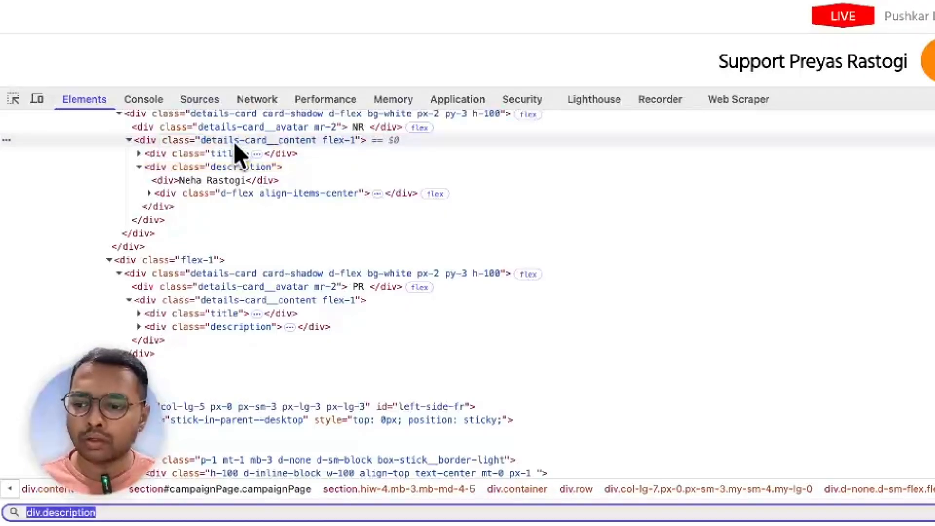
key("Left")
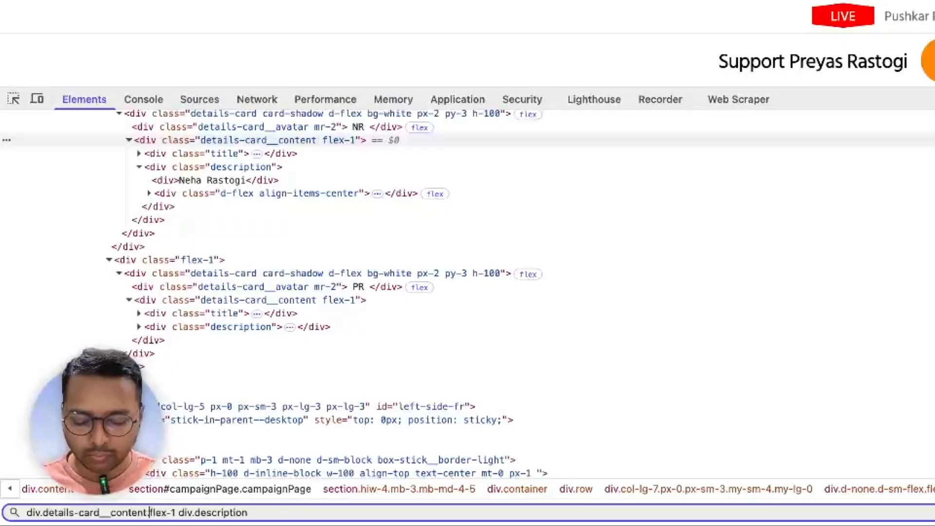
key("BackSpace")
type(".")
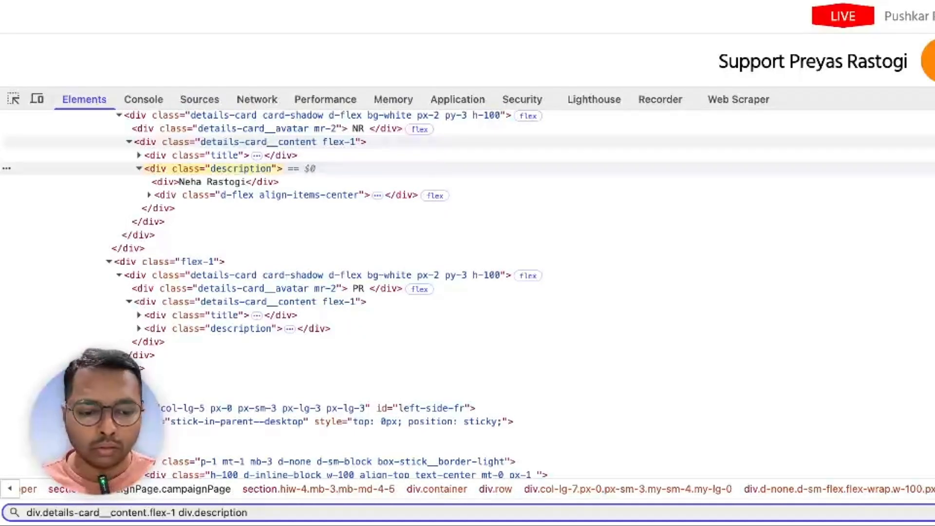
key("Return")
key("Return")
key("Return")
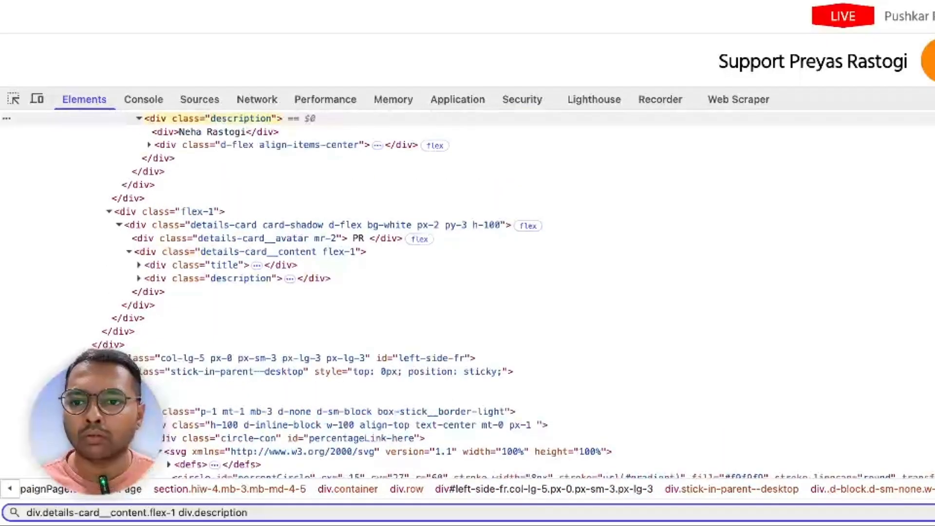
key("super+a")
key("ctrl+c")
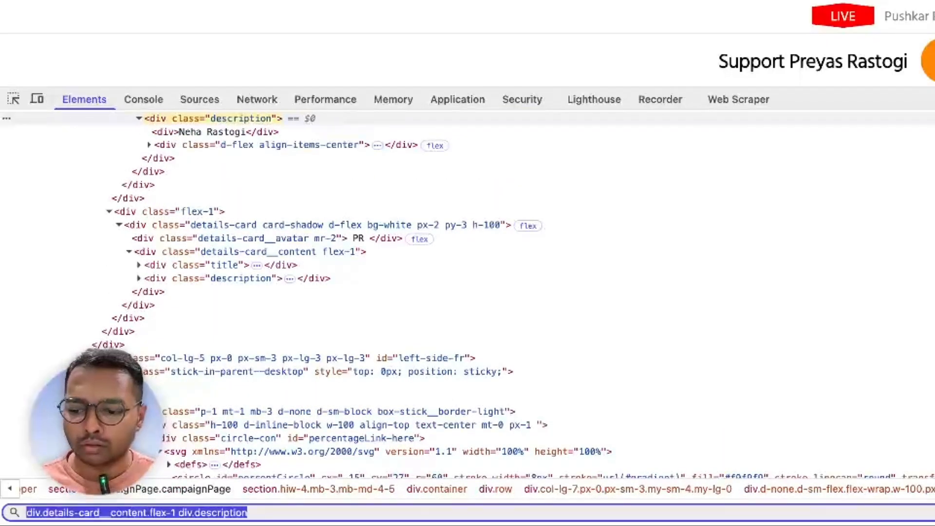
- Save a 'Campaigner Details' selector on div.details-card__content.flex-1 div.description after previewing its data
left_click(732, 101)
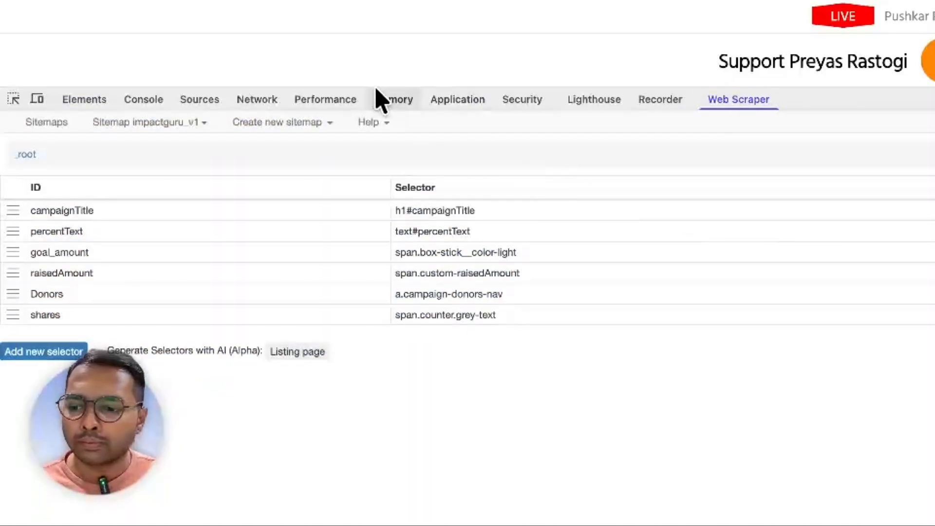
left_click(29, 352)
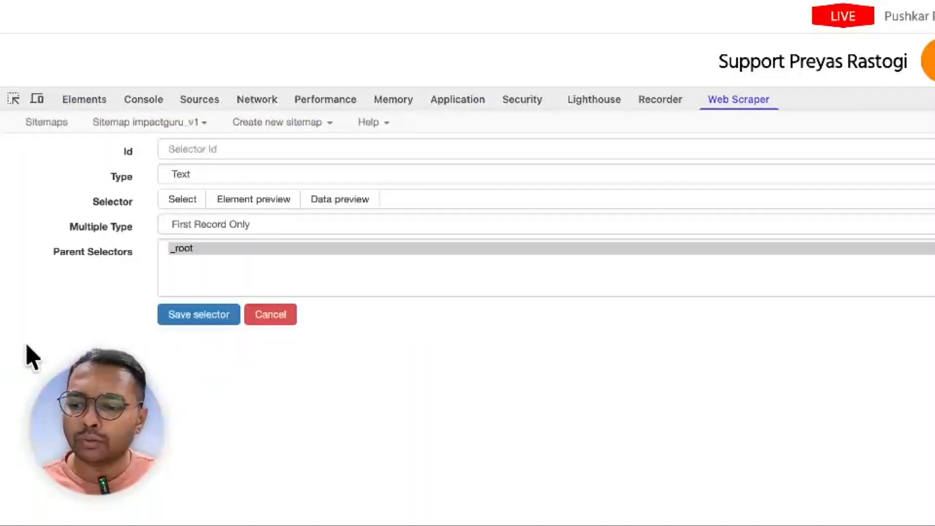
left_click(587, 199)
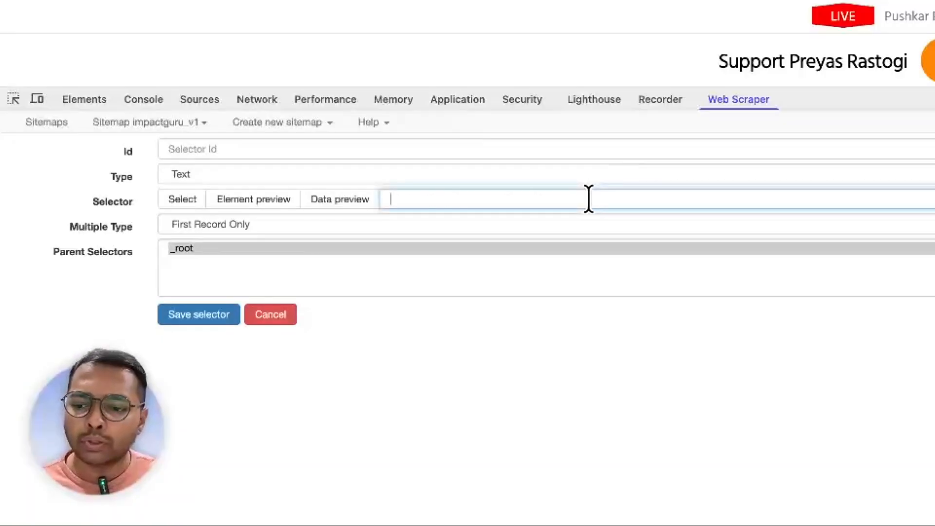
key("ctrl+v")
left_click(343, 201)
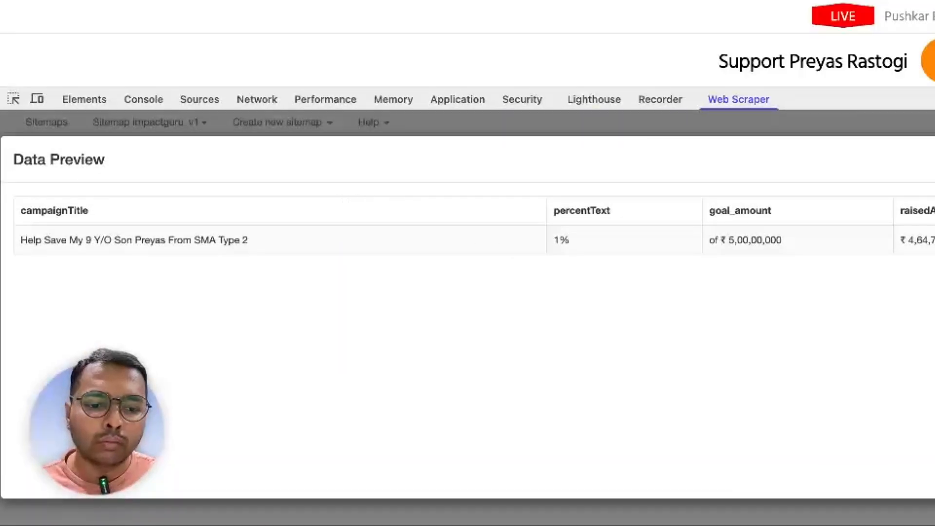
key("Escape")
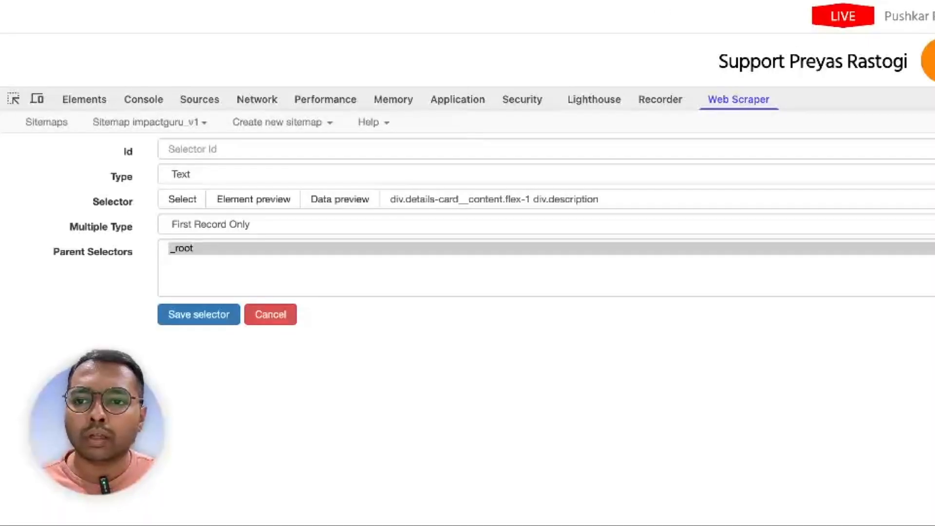
left_click(365, 151)
type("Campaigner Details")
left_click(215, 318)
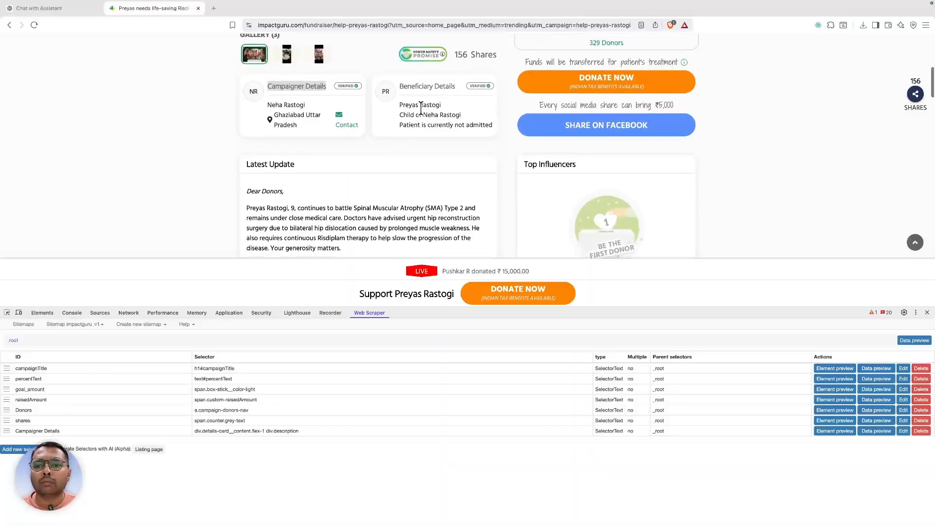
- Inspect the beneficiary's name in the beneficiary details card
right_click(415, 98)
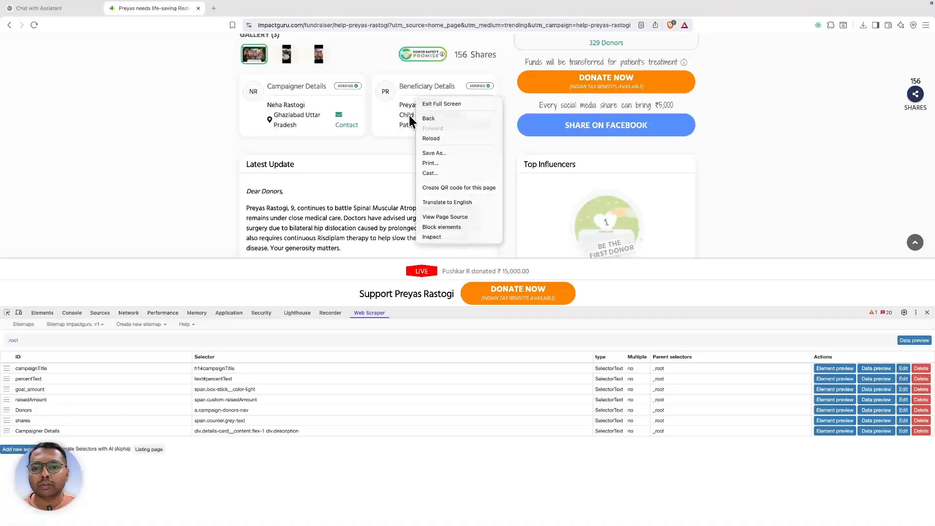
right_click(410, 109)
right_click(407, 98)
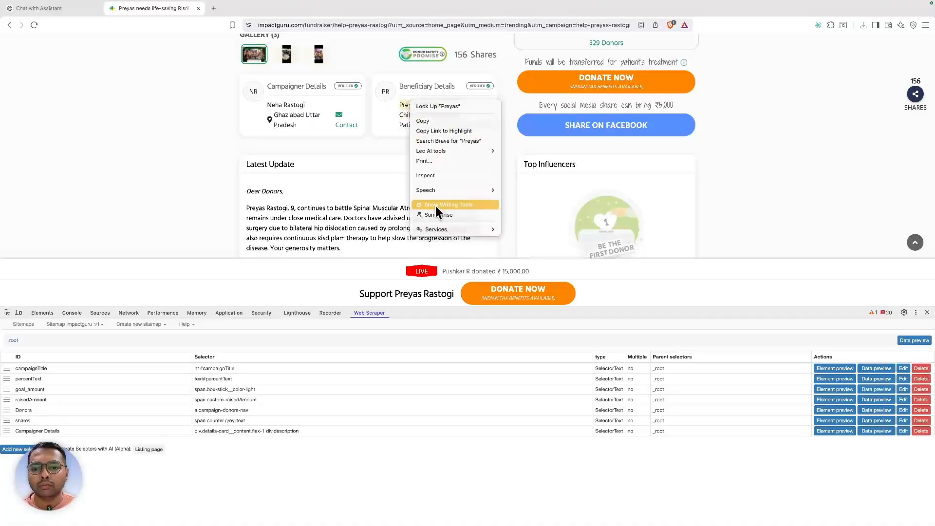
left_click(419, 174)
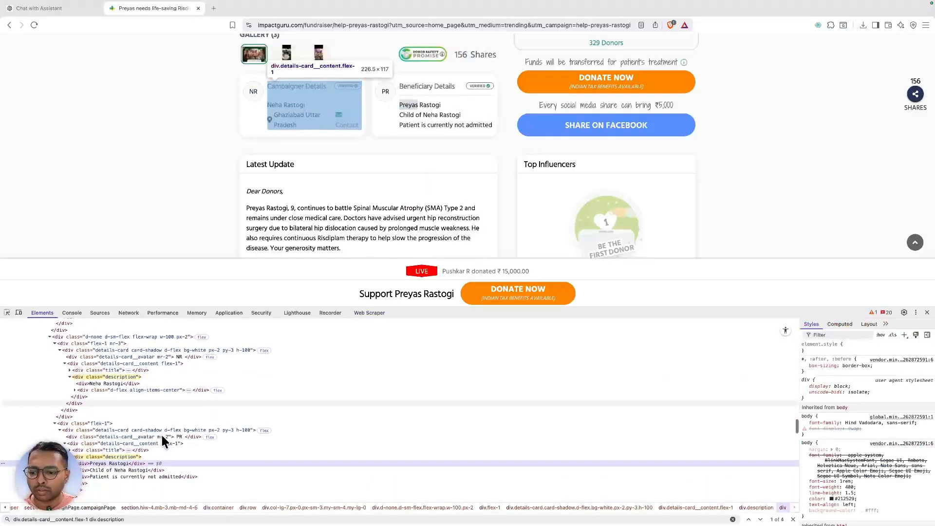
scroll(160, 433, "down", 5)
scroll(246, 199, "up", 2)
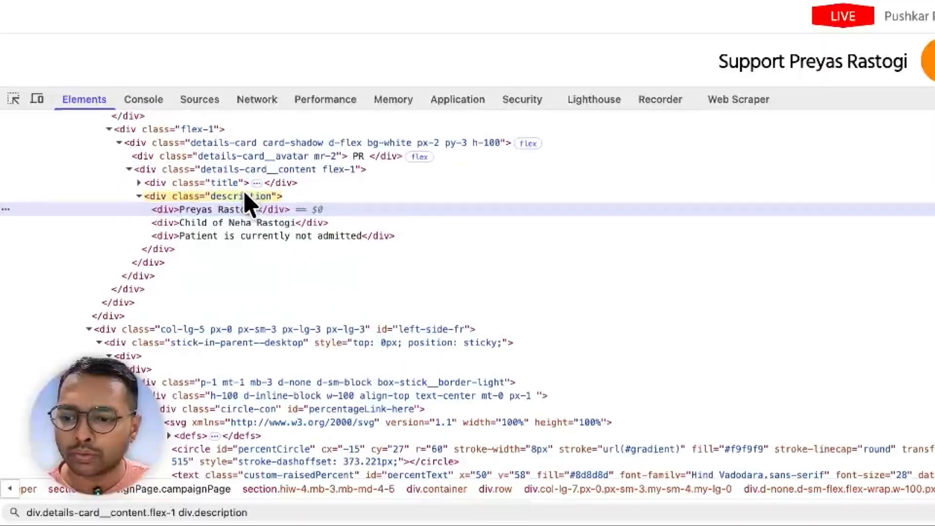
- Search the Elements panel for the beneficiary's avatar div class
double_click(245, 161)
key("super+c")
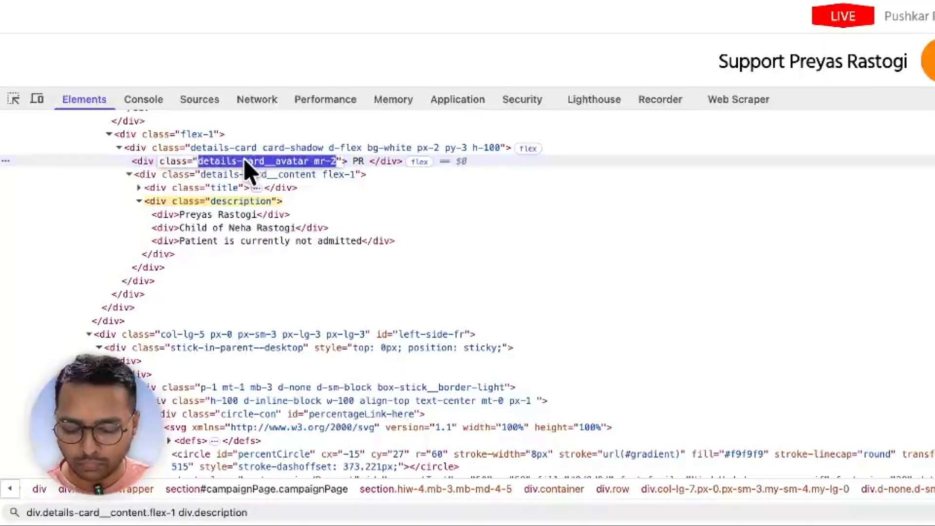
key("super+f")
type("div.")
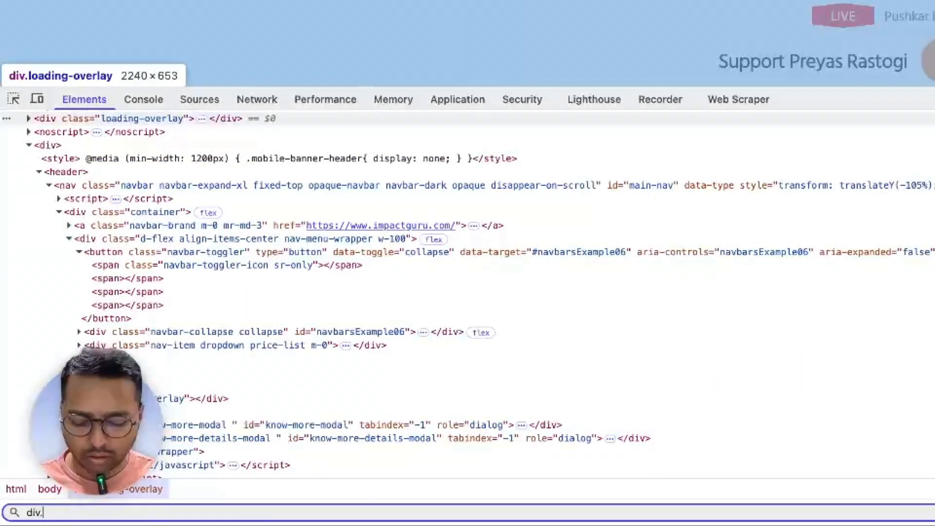
key("super+v")
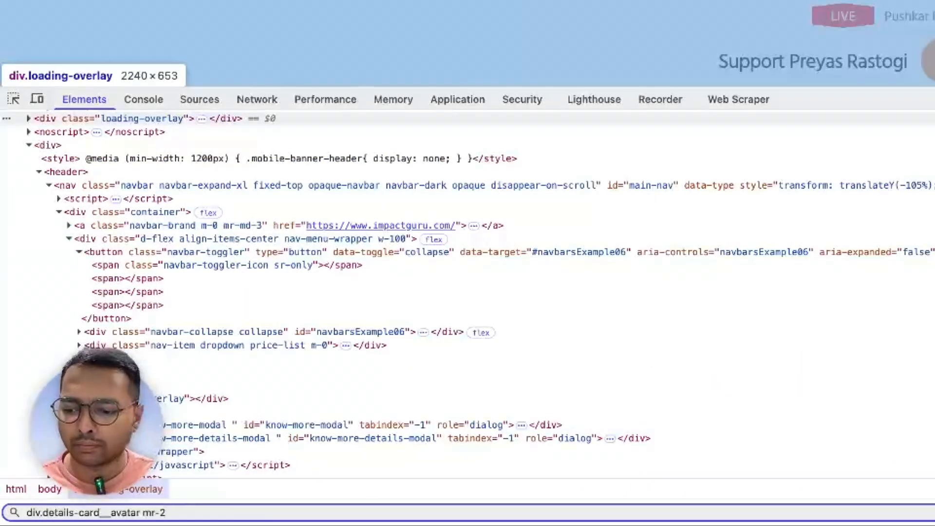
key("Left")
key("Left")
key("Left")
key("Left")
key("BackSpace")
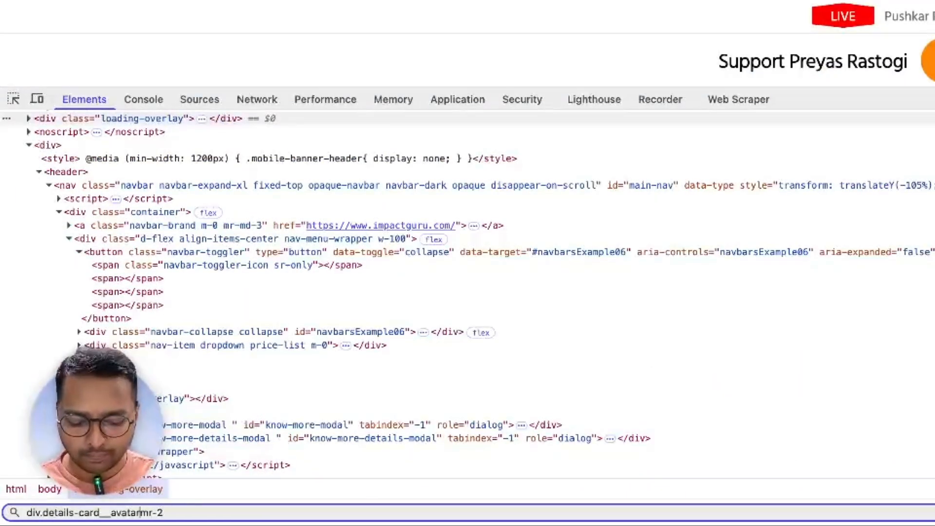
type(".")
key("Right")
key("Right")
key("Right")
key("Right")
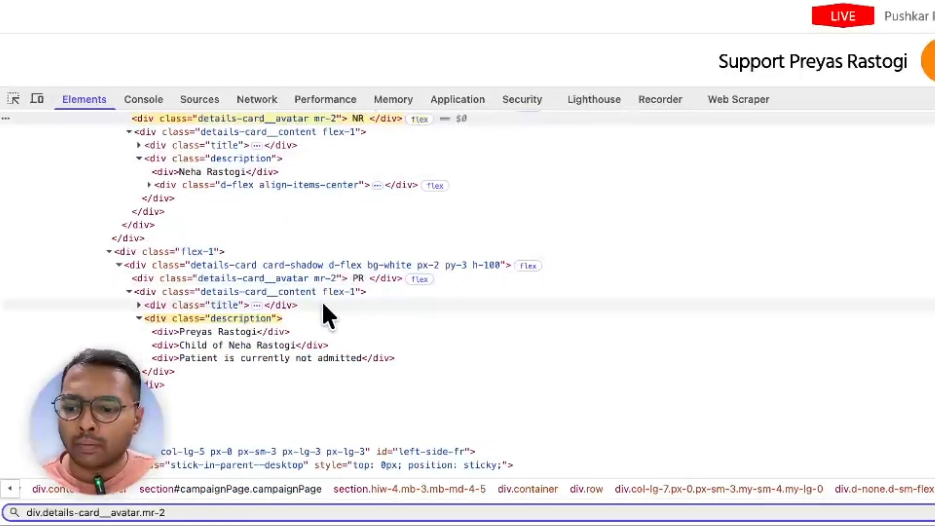
- Change the search query to div.description and step through its campaigner and beneficiary matches
double_click(237, 321)
key("super+f")
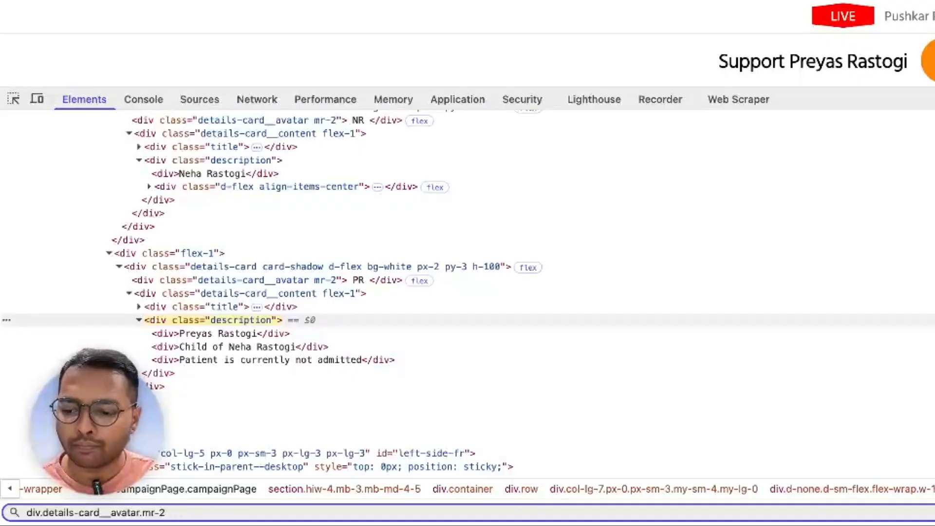
key("Return")
key("Return")
key("Return")
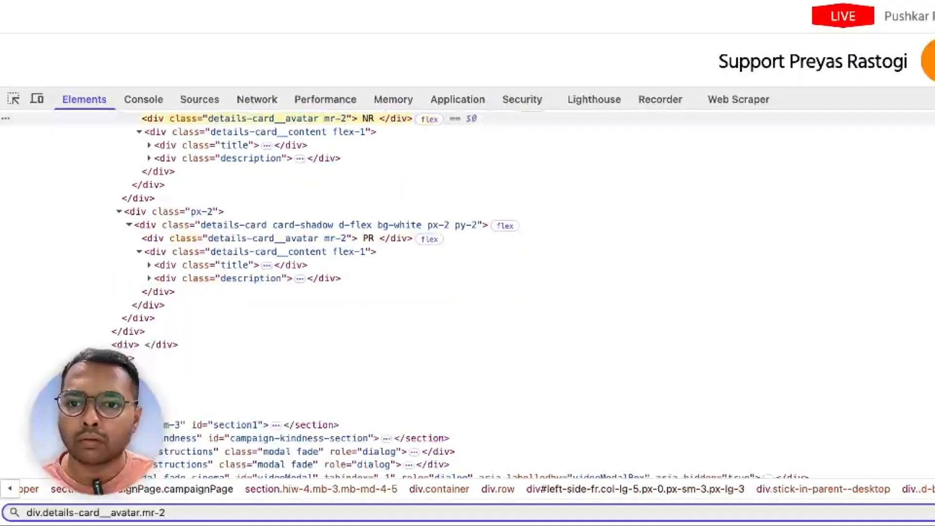
key("BackSpace")
key("BackSpace")
key("BackSpace")
key("BackSpace")
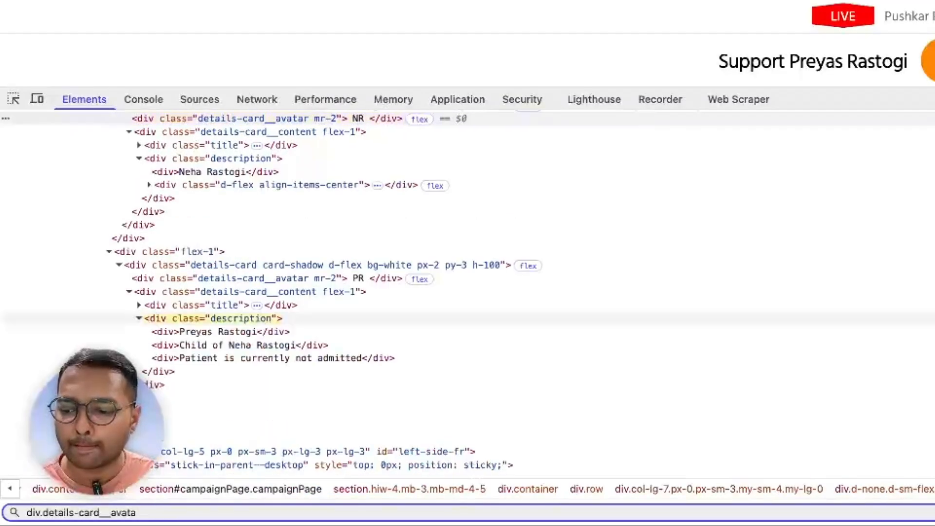
key("BackSpace")
key("BackSpace")
key("BackSpace")
key("BackSpace")
key("BackSpace")
key("BackSpace")
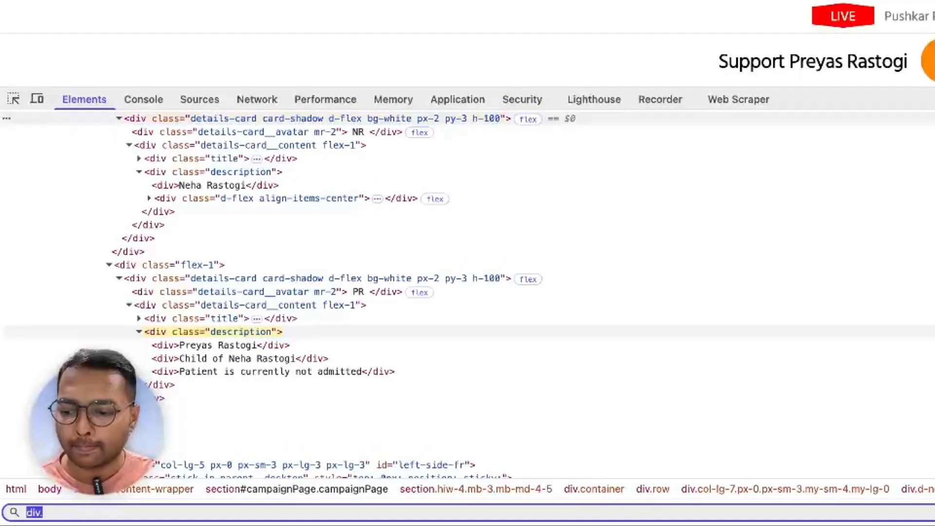
type("v.description")
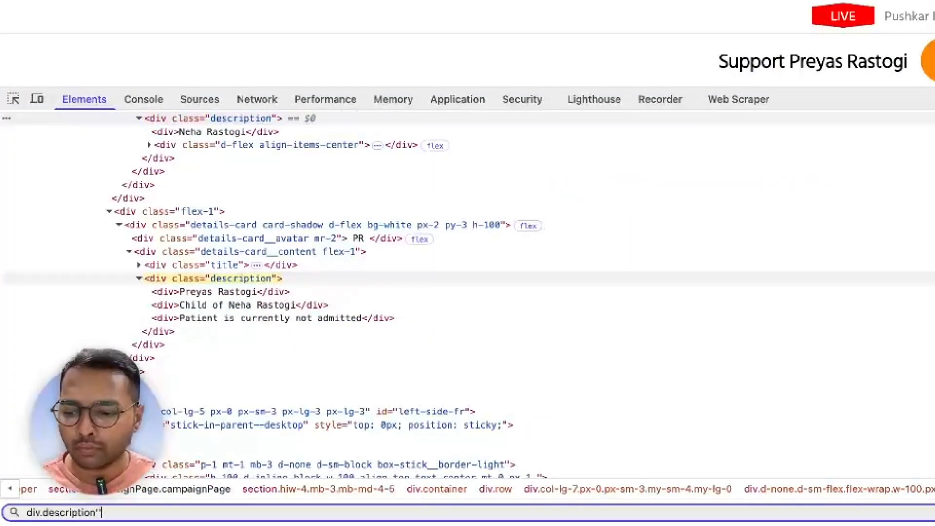
key("BackSpace")
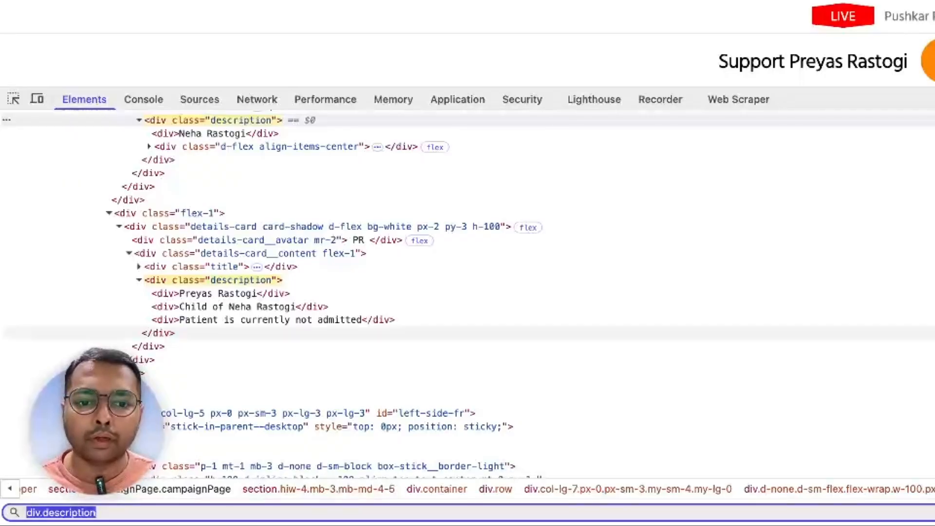
left_click(933, 512)
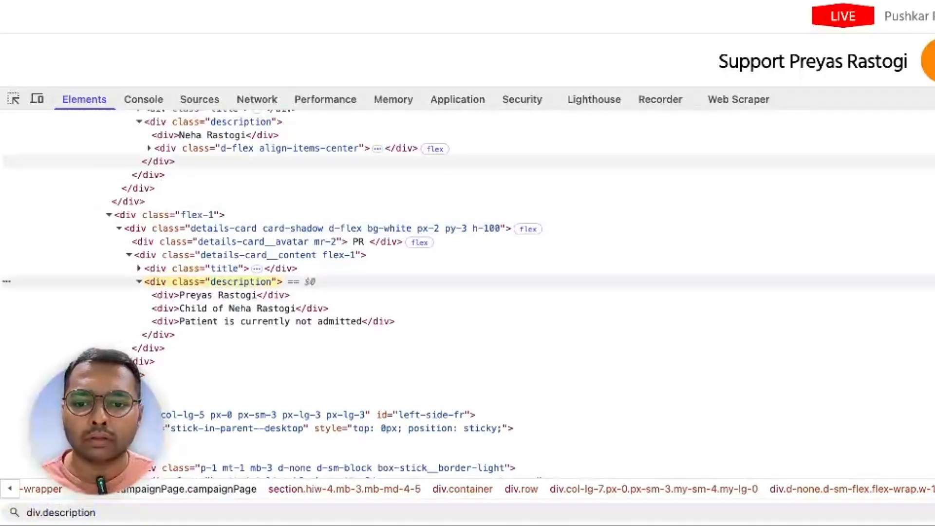
- Start a div.description selector set to Multiple Records in Multiple Columns with 2 columns
left_click(745, 113)
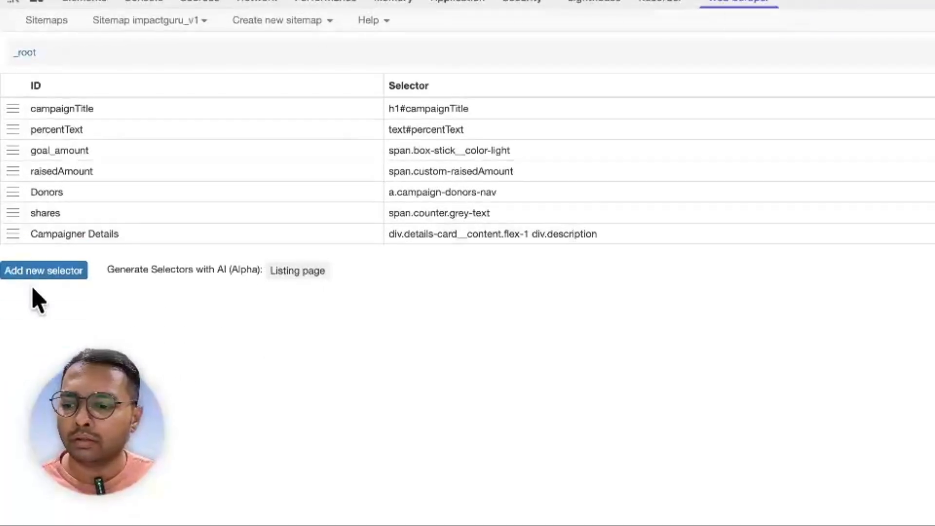
left_click(34, 272)
left_click(516, 90)
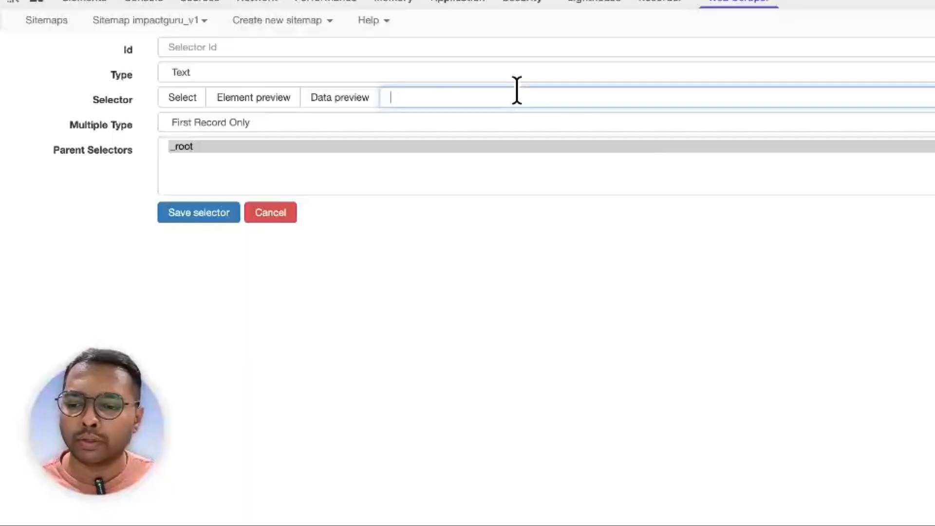
type("div.description")
left_click(243, 129)
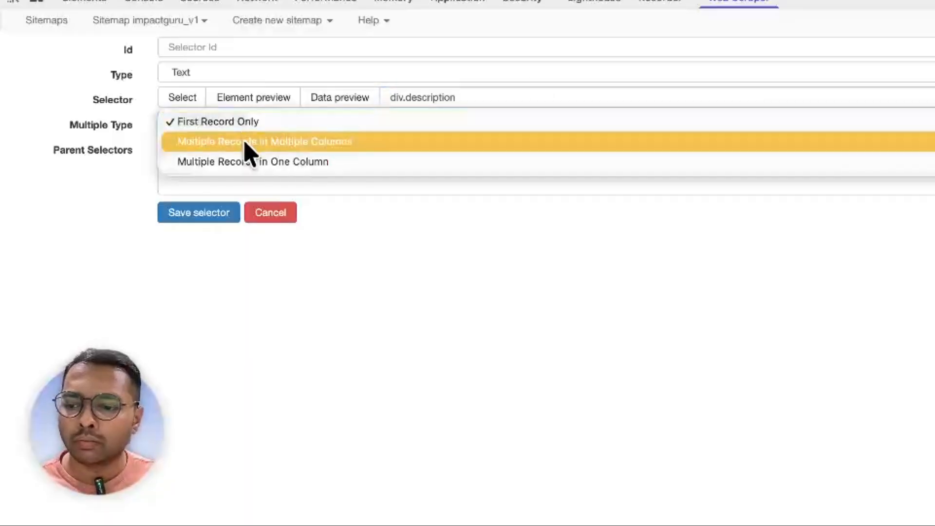
left_click(244, 166)
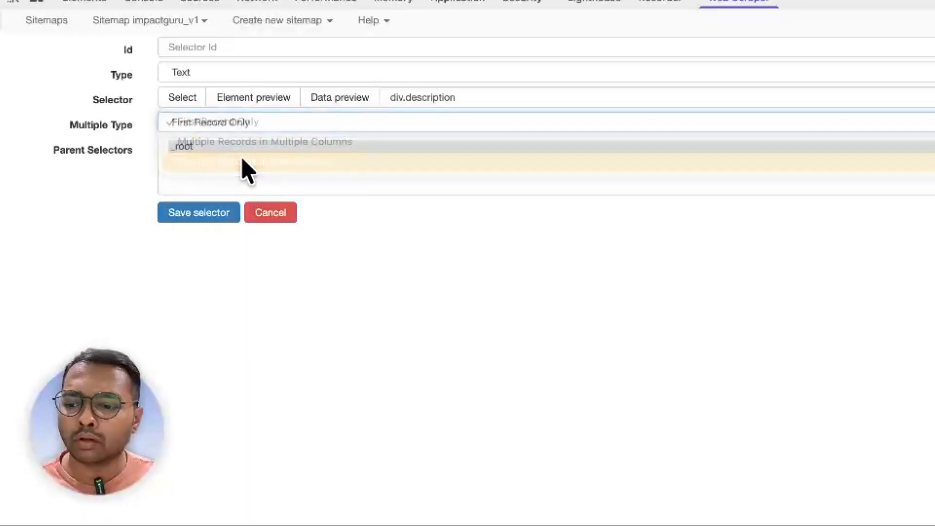
left_click(255, 129)
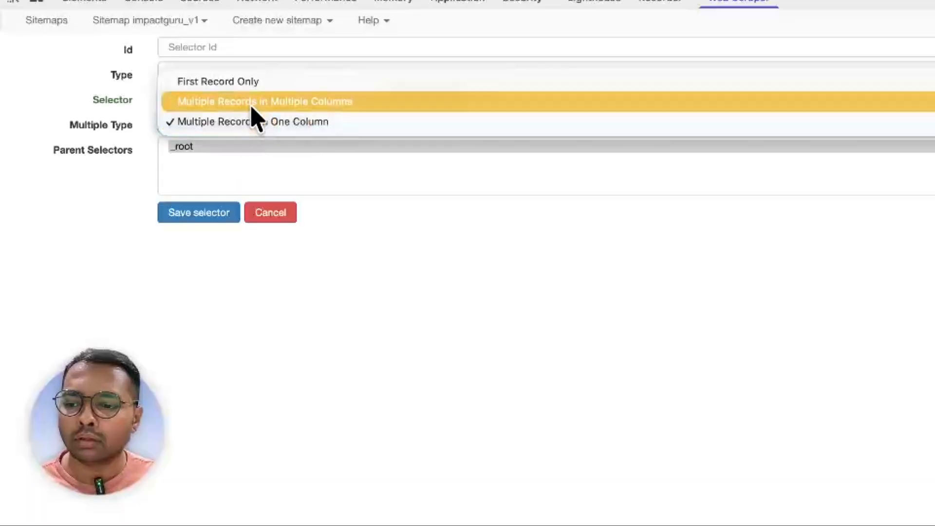
left_click(253, 119)
left_click(245, 142)
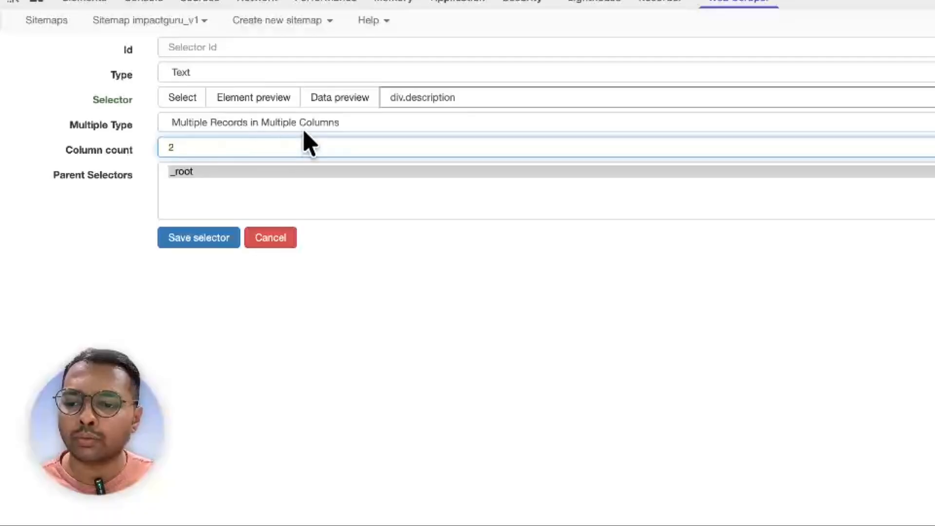
- Name it 'description', preview its two columns, save it, and preview the whole sitemap's data
left_click(217, 54)
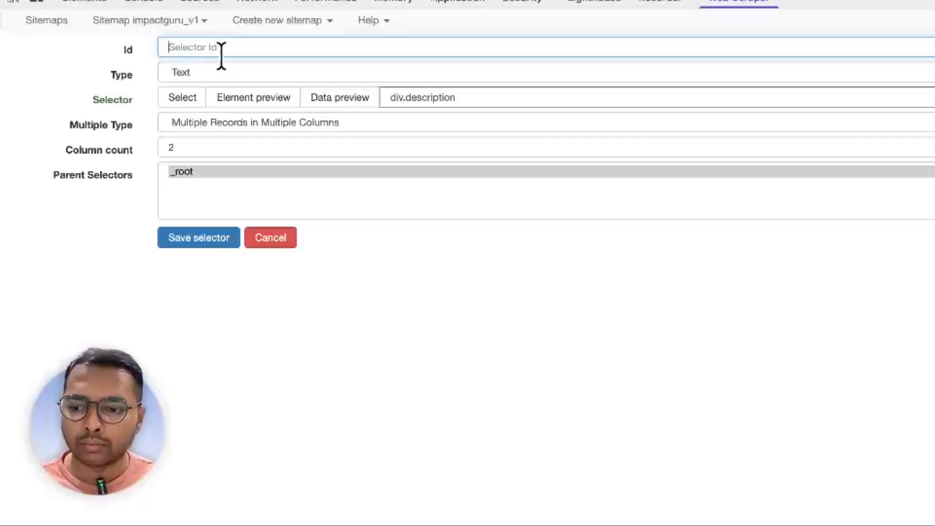
left_click(445, 102)
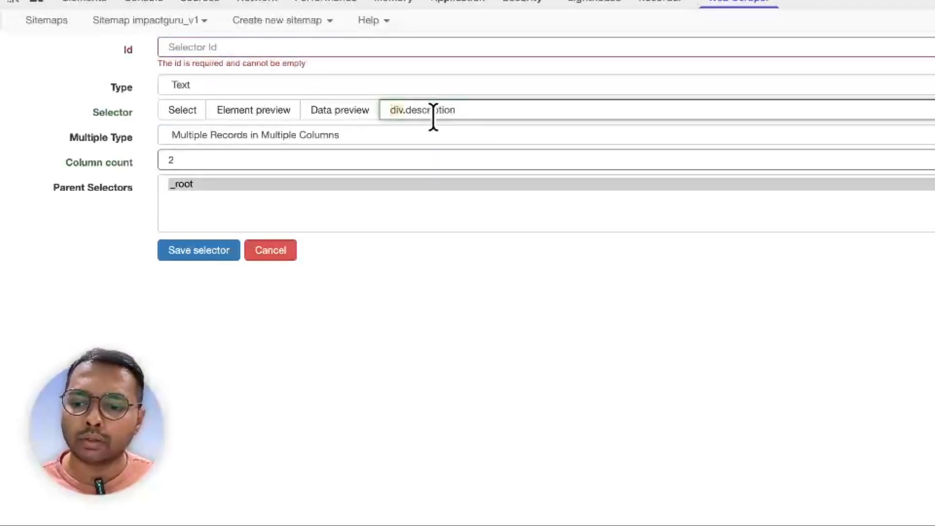
double_click(434, 115)
key("ctrl+c")
left_click(325, 45)
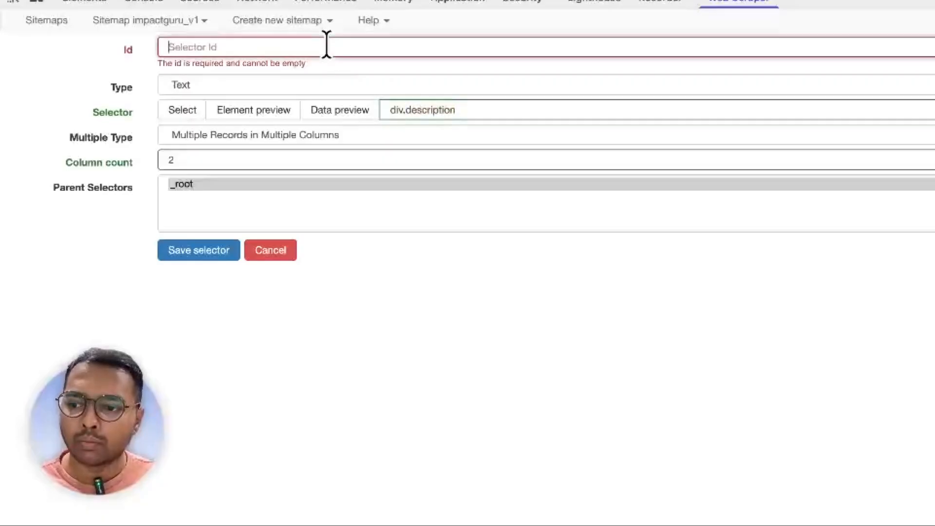
key("ctrl+v")
left_click(326, 101)
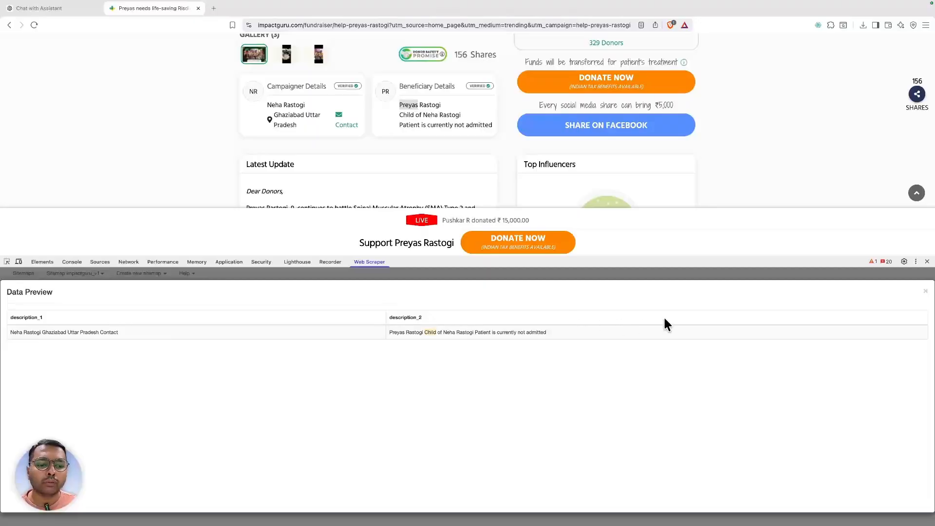
left_click(924, 295)
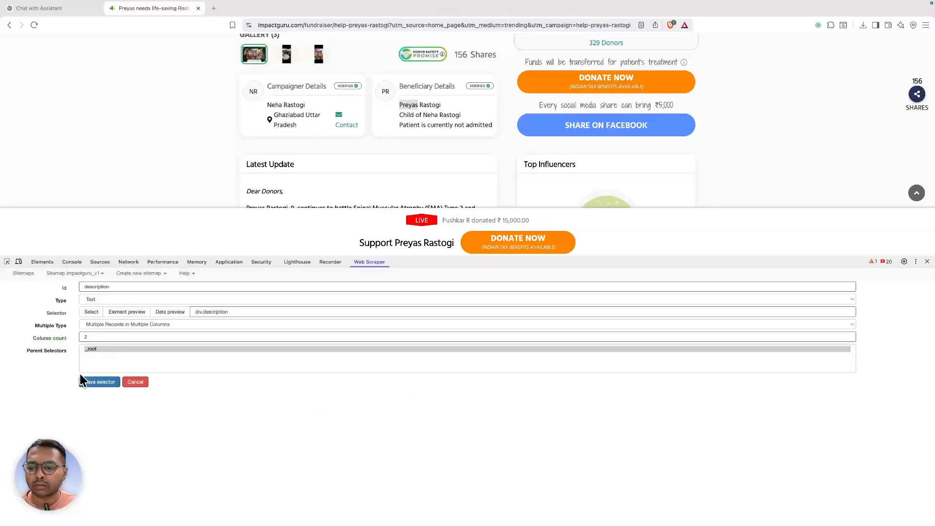
left_click(93, 381)
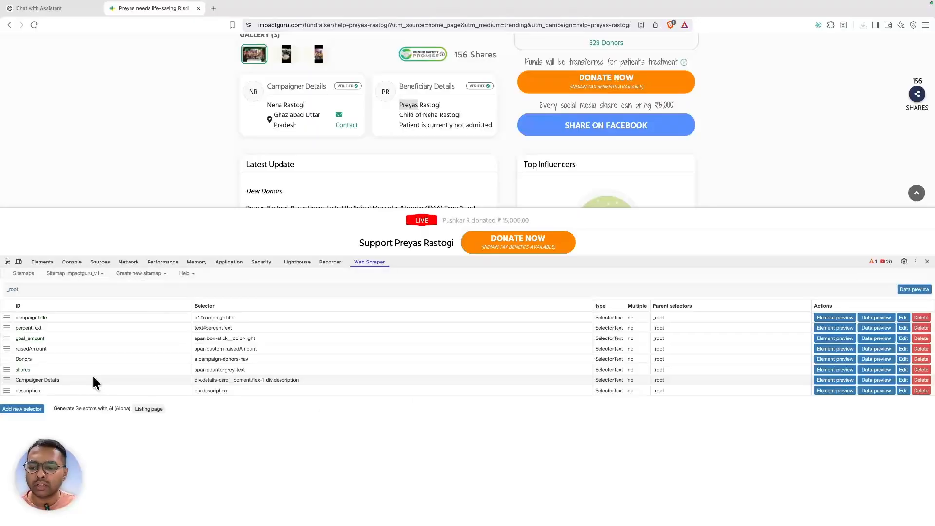
left_click(914, 289)
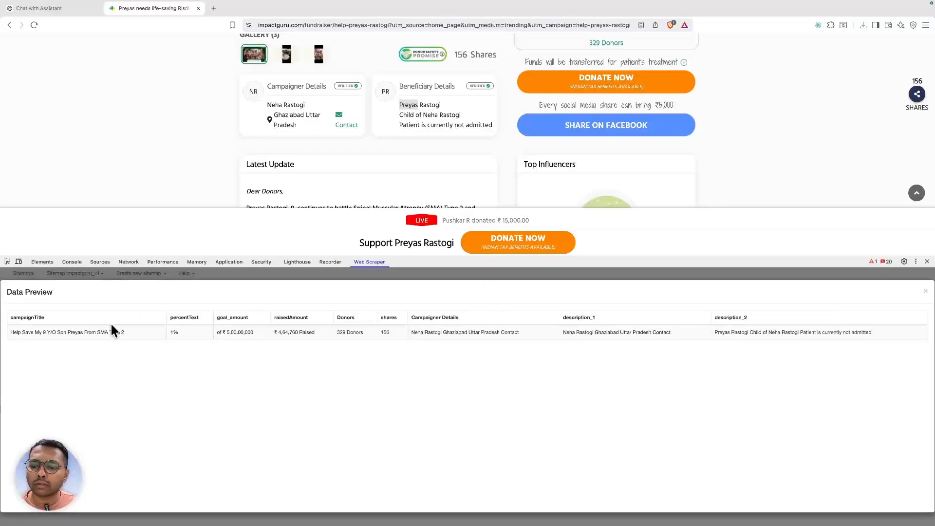
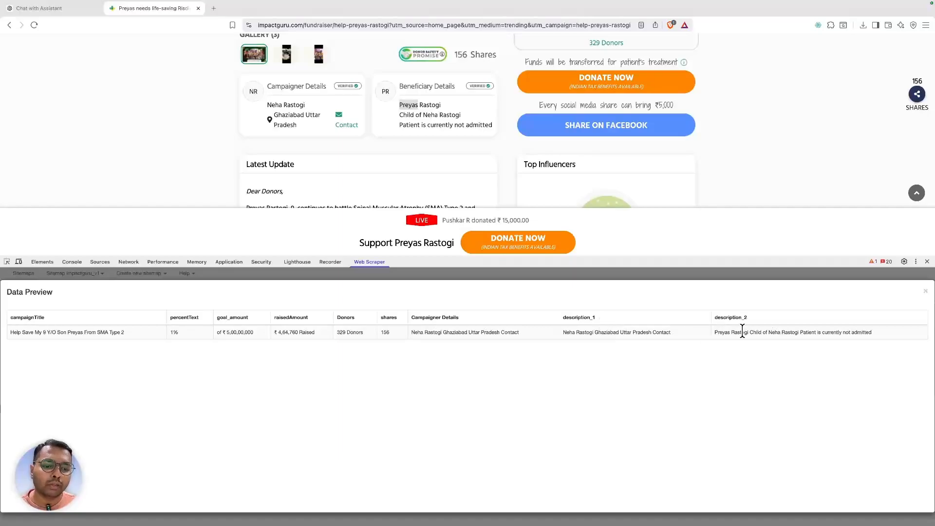
- Close the data preview and lower the DevTools divider to show more of the campaign page
left_click(925, 292)
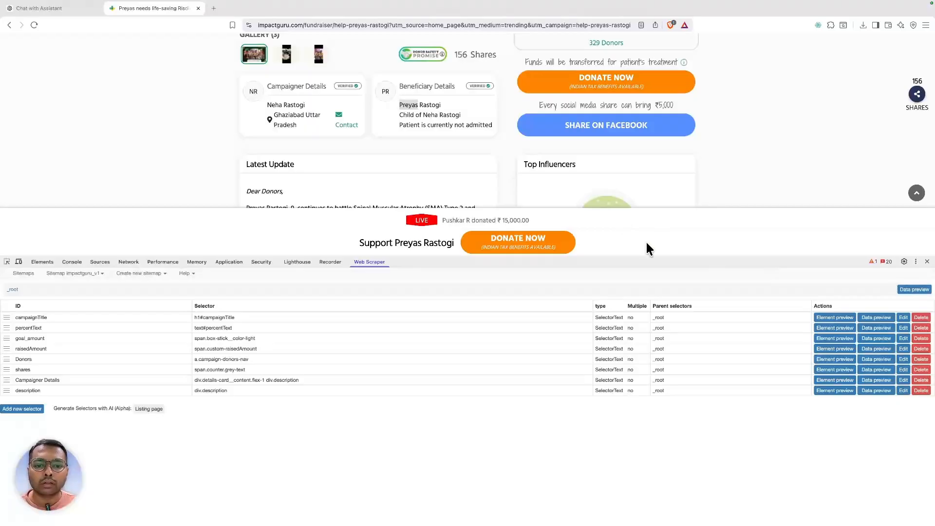
left_click_drag(664, 261, 664, 322)
scroll(395, 150, "down", 2)
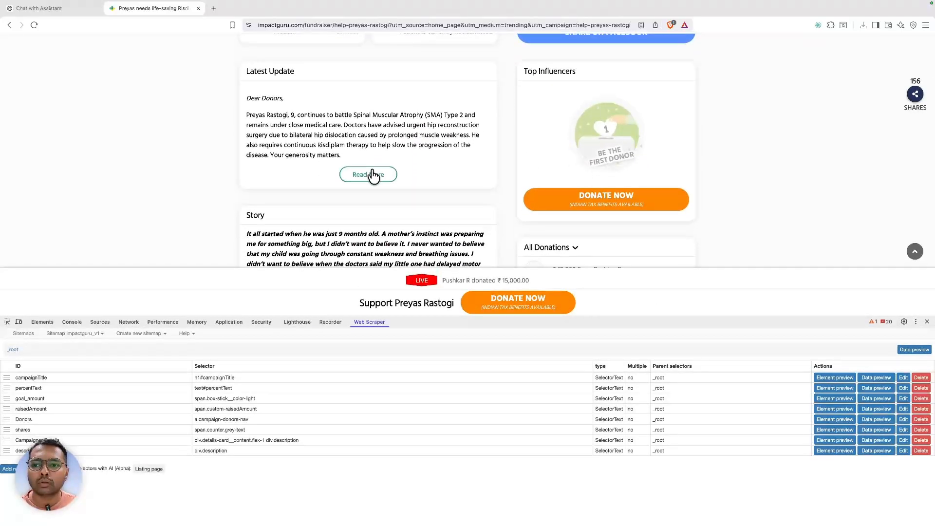
right_click(266, 103)
left_click(248, 124)
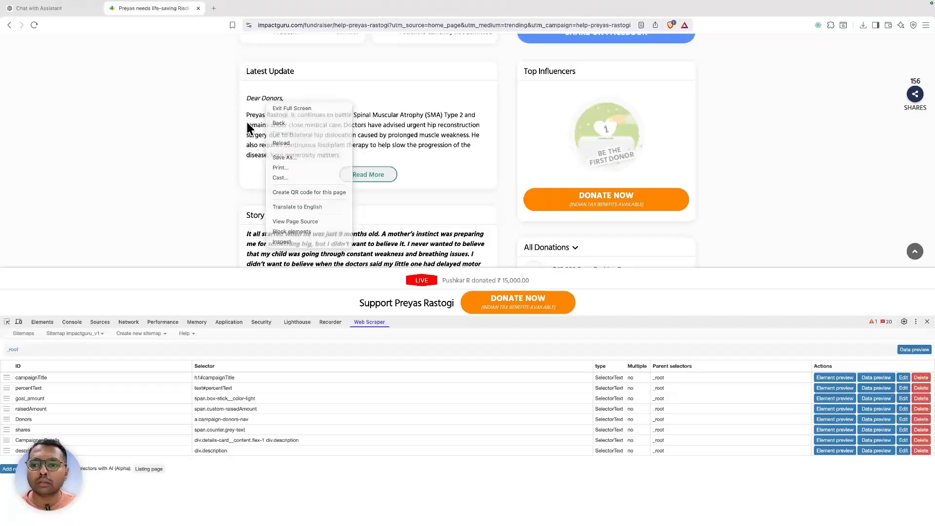
- Scroll through the fundraiser page and back up to the main campaign image
scroll(275, 131, "down", 1)
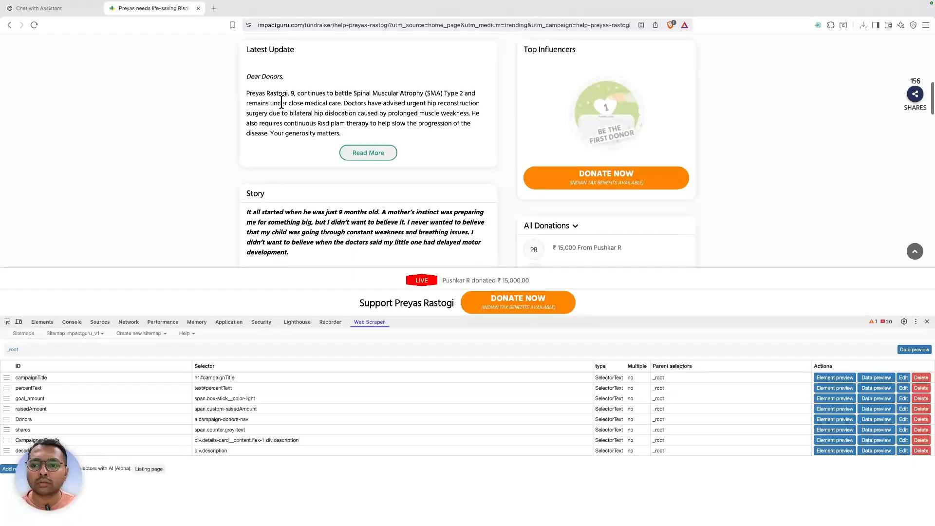
scroll(282, 102, "down", 10)
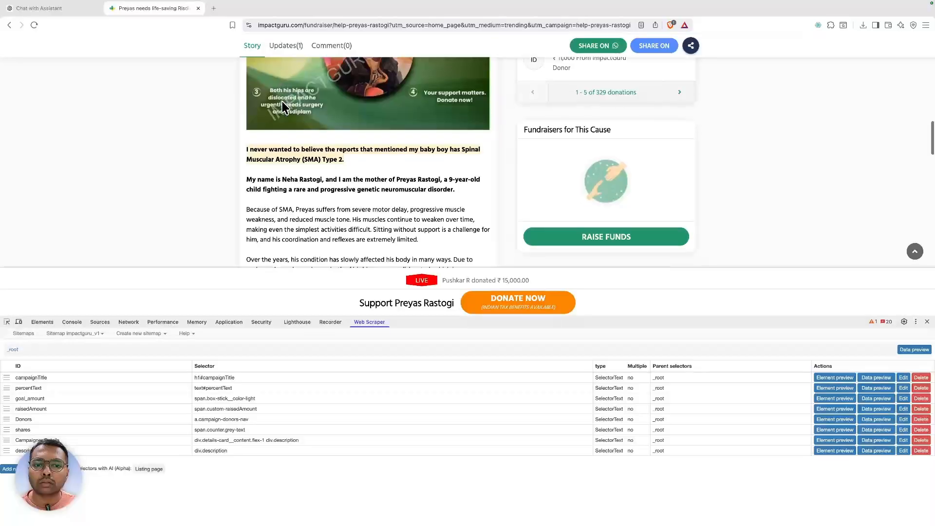
scroll(281, 101, "down", 5)
scroll(282, 103, "up", 10)
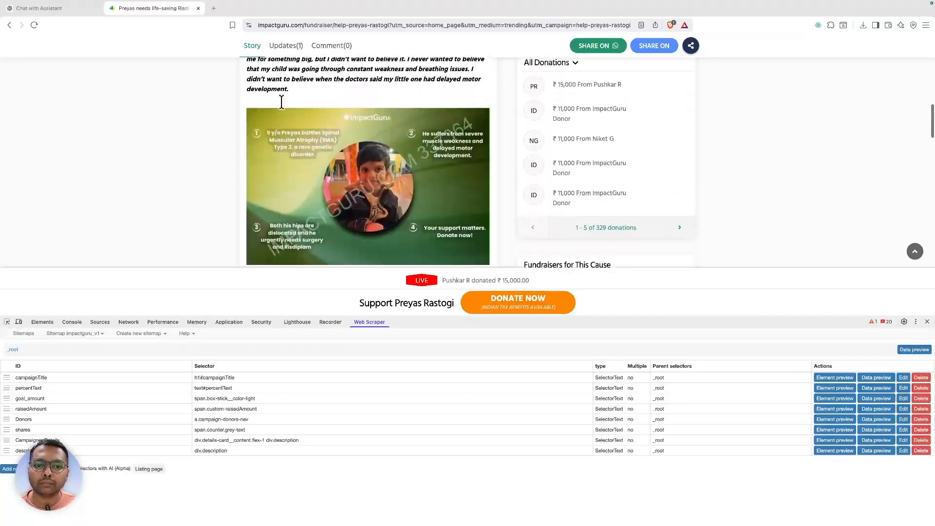
scroll(598, 150, "up", 6)
scroll(598, 156, "down", 12)
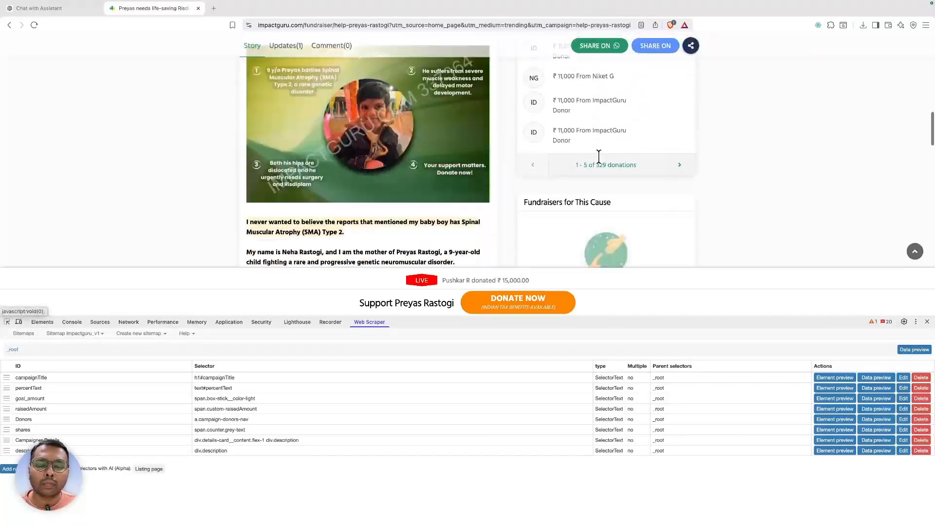
scroll(601, 162, "down", 8)
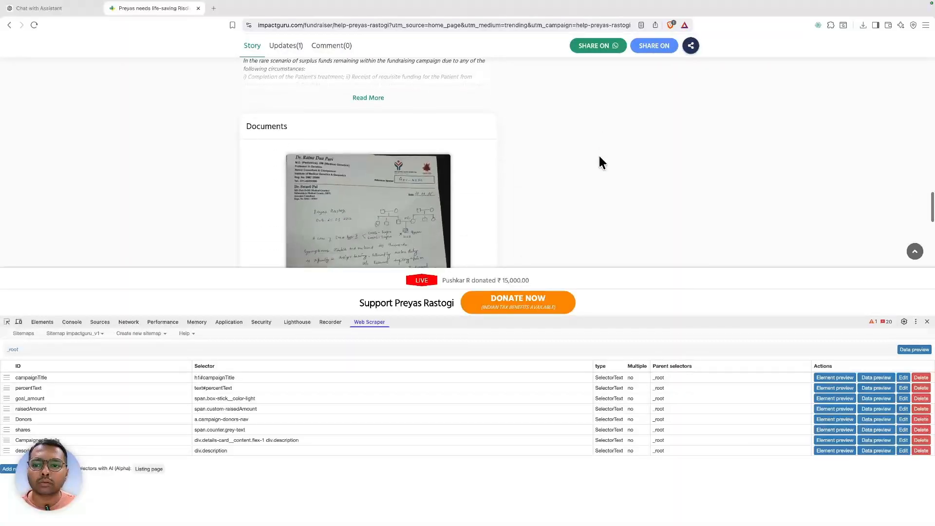
scroll(601, 162, "down", 8)
scroll(602, 162, "up", 6)
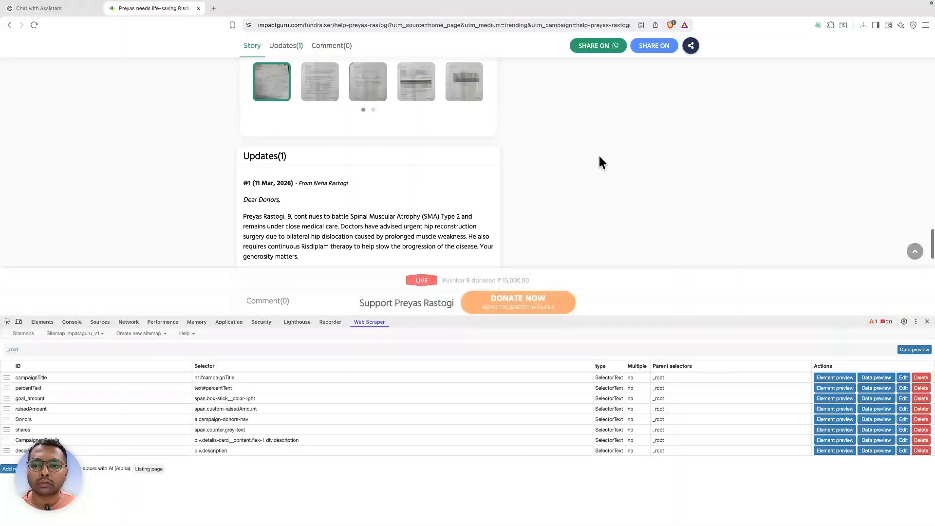
scroll(601, 162, "down", 5)
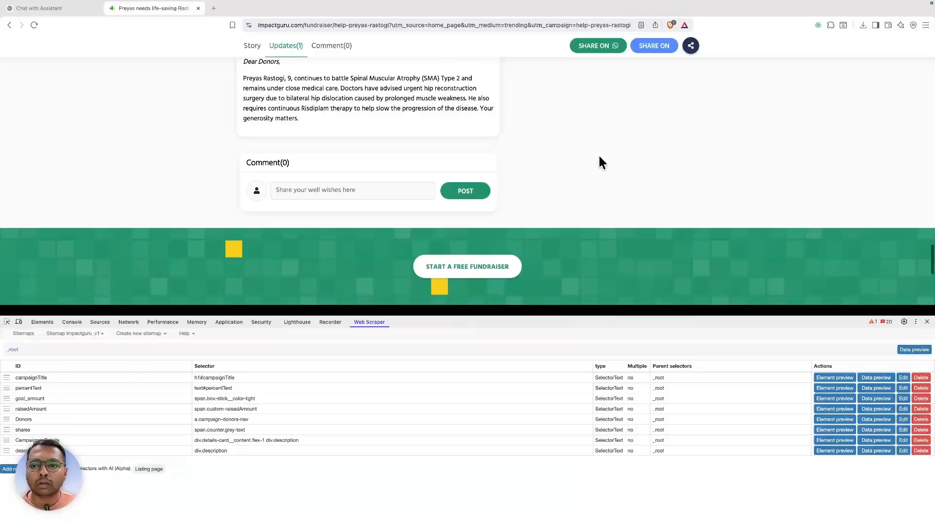
scroll(599, 157, "up", 1)
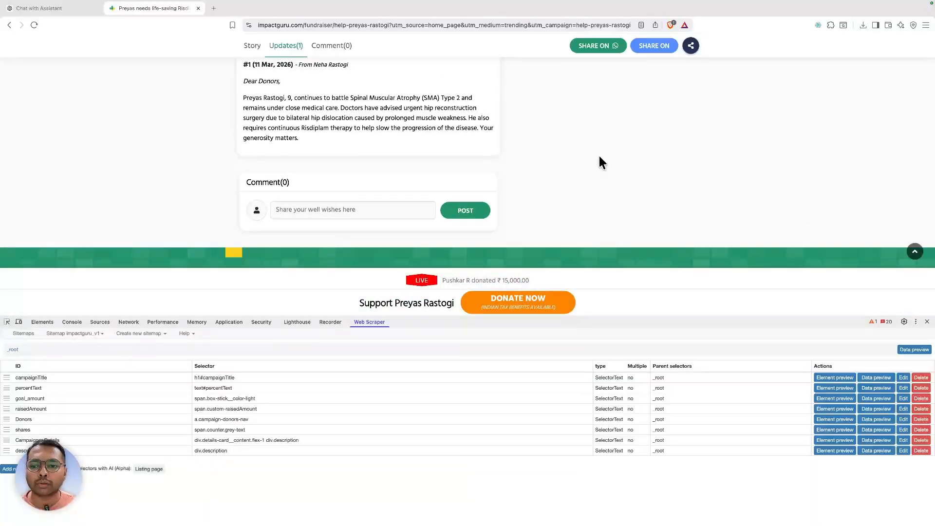
scroll(599, 157, "up", 10)
scroll(598, 156, "up", 10)
scroll(598, 156, "down", 2)
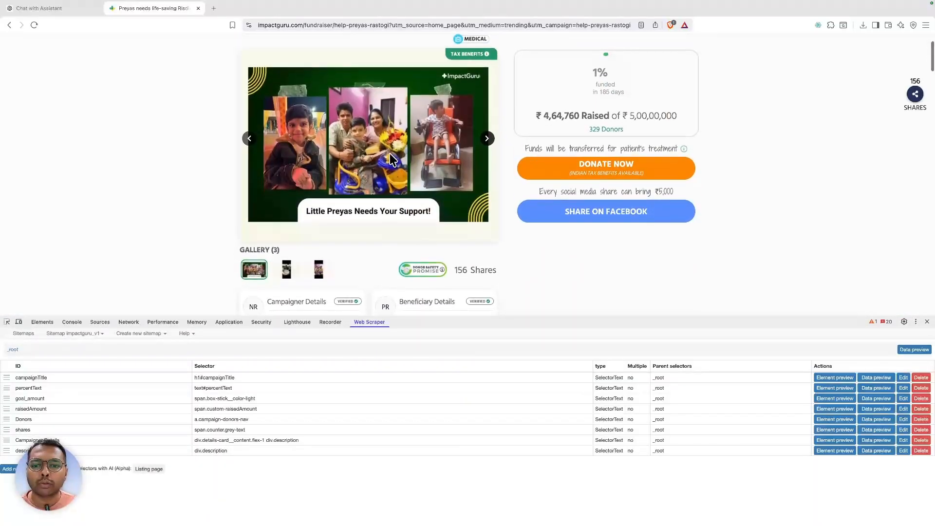
right_click(391, 156)
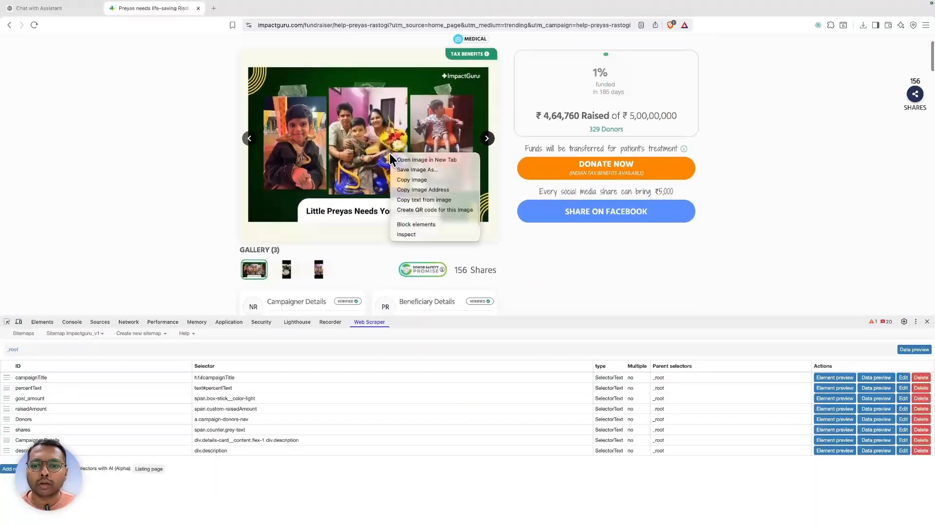
left_click(407, 235)
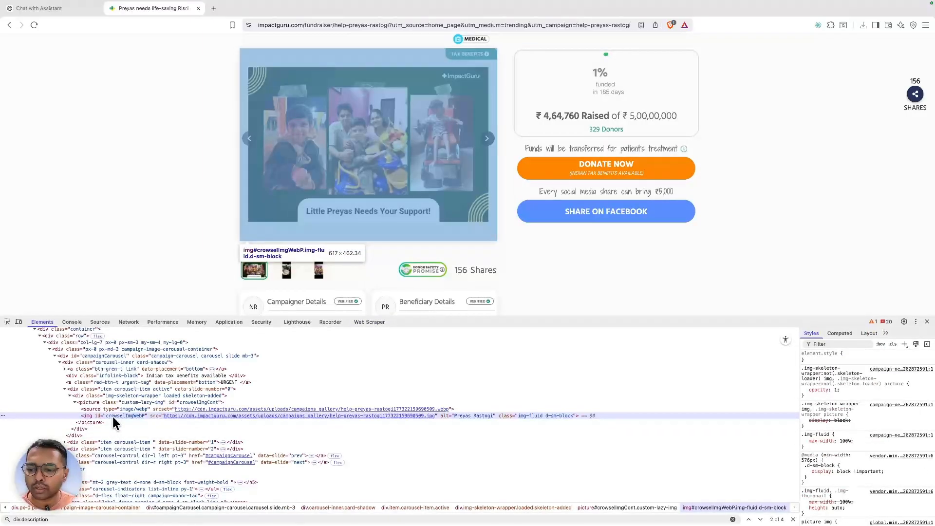
double_click(117, 416)
key("super+c")
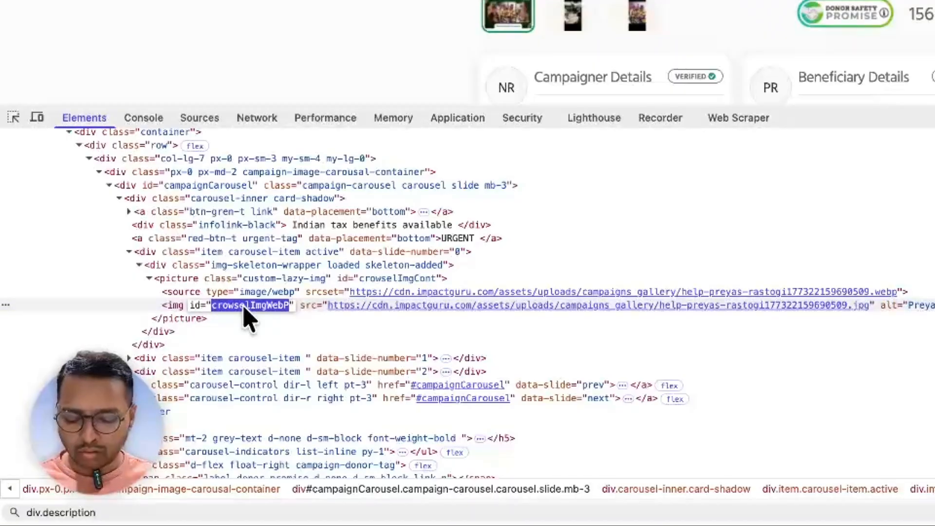
key("super+f")
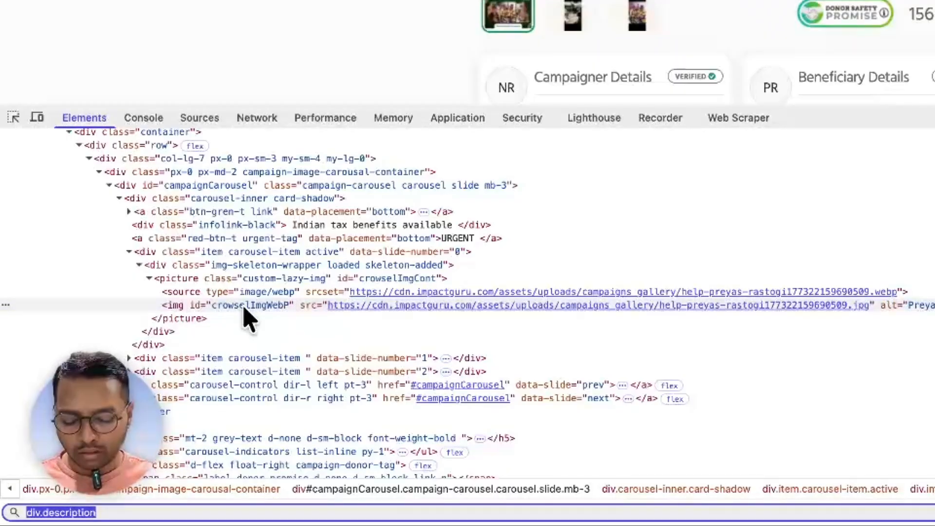
type("img")
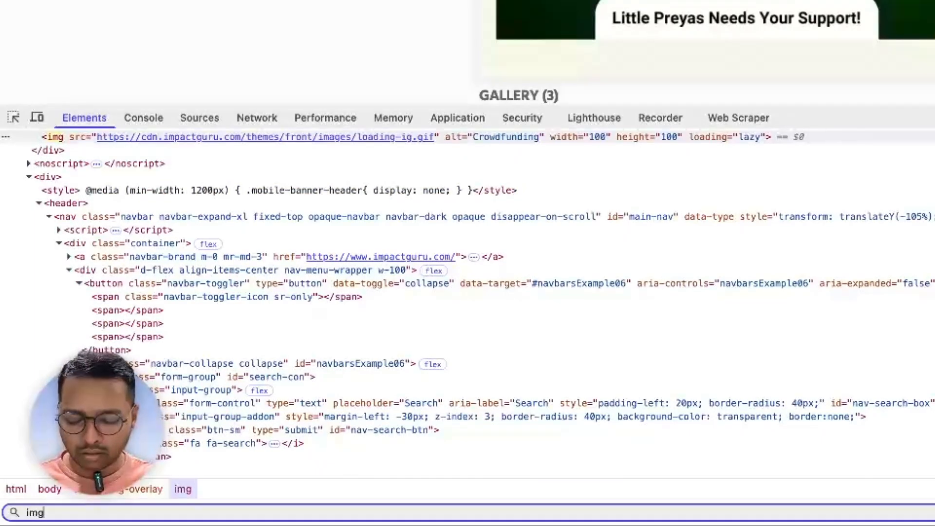
type("#")
key("super+v")
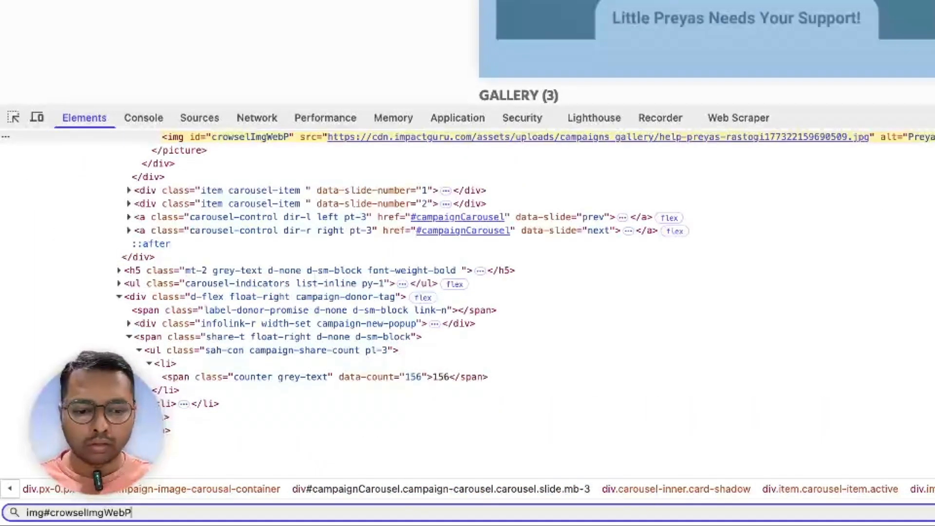
key("Return")
key("Return")
key("Return")
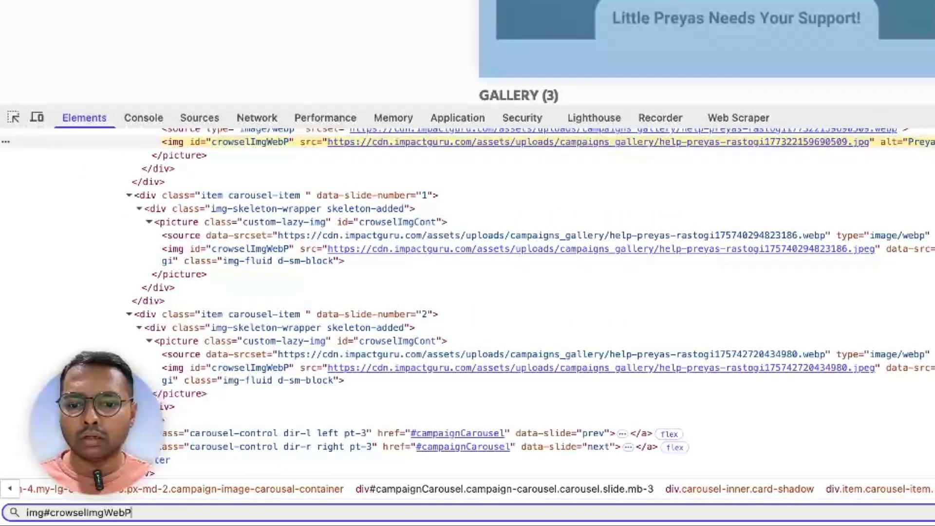
key("super+a")
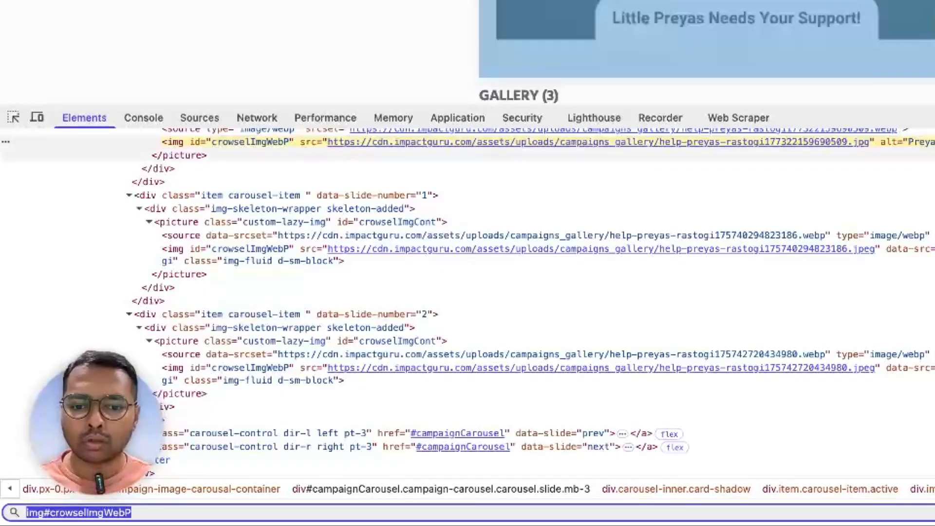
left_click(762, 121)
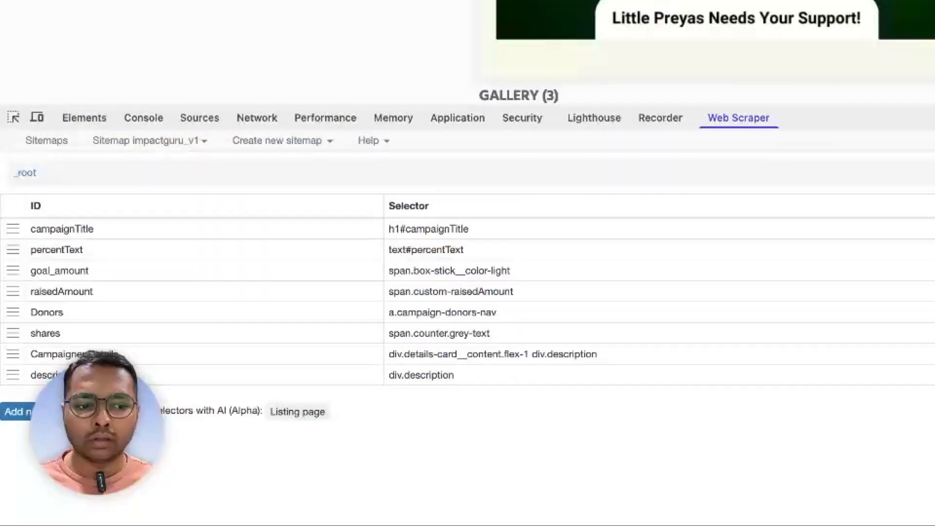
- Add a multiple Link selector named campaign_imges targeting img#crowsellImgWebP
left_click_drag(872, 122, 872, 0)
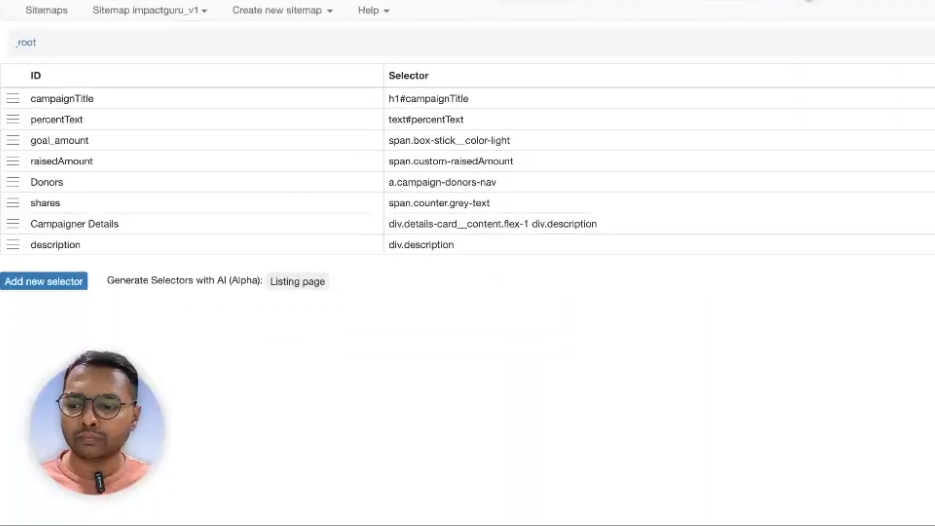
left_click(77, 284)
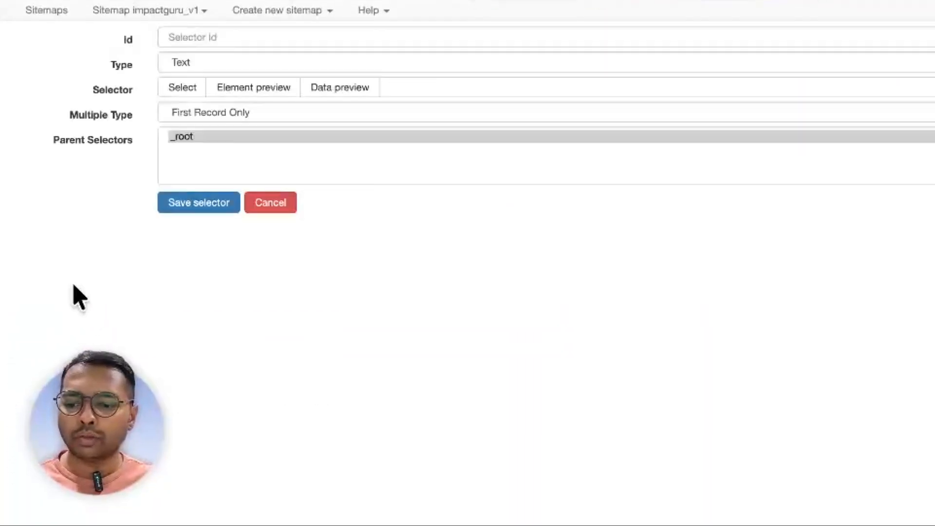
left_click(568, 87)
type("img#crowsellImgWebP")
left_click(244, 62)
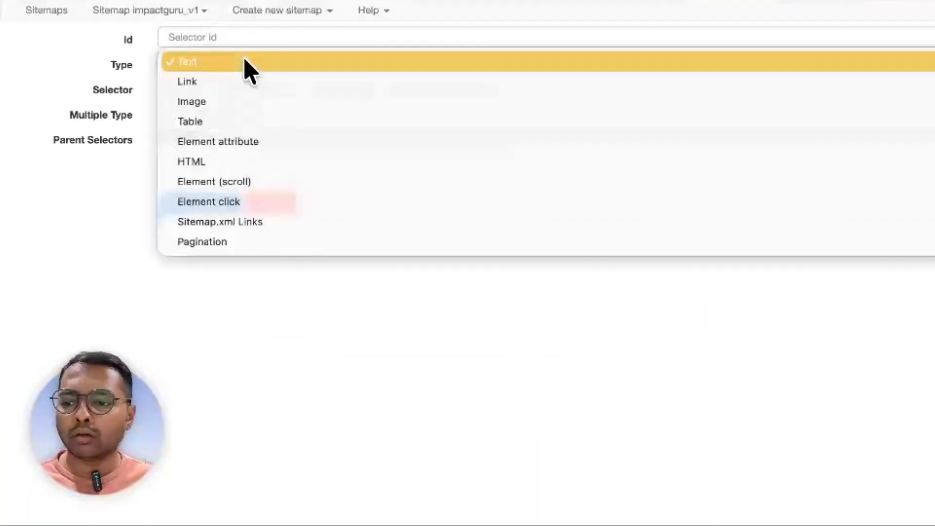
left_click(219, 94)
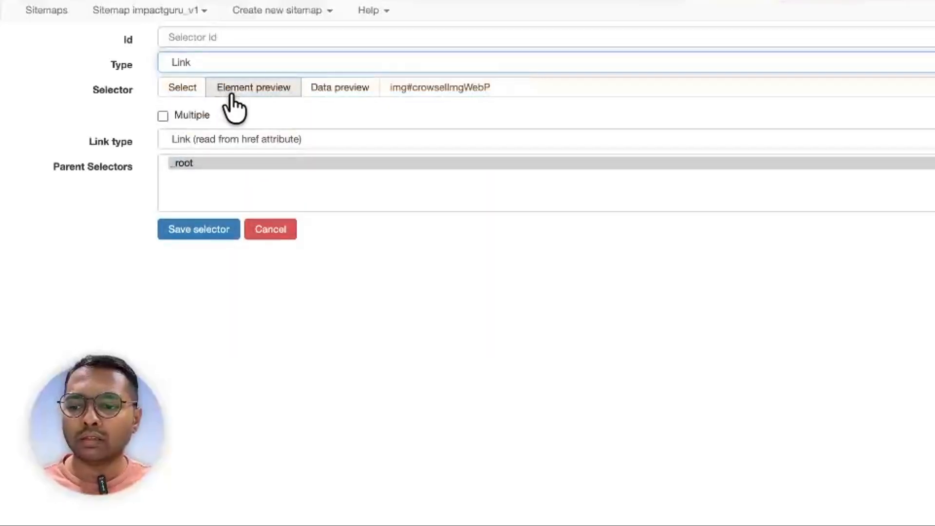
left_click(194, 115)
left_click(273, 40)
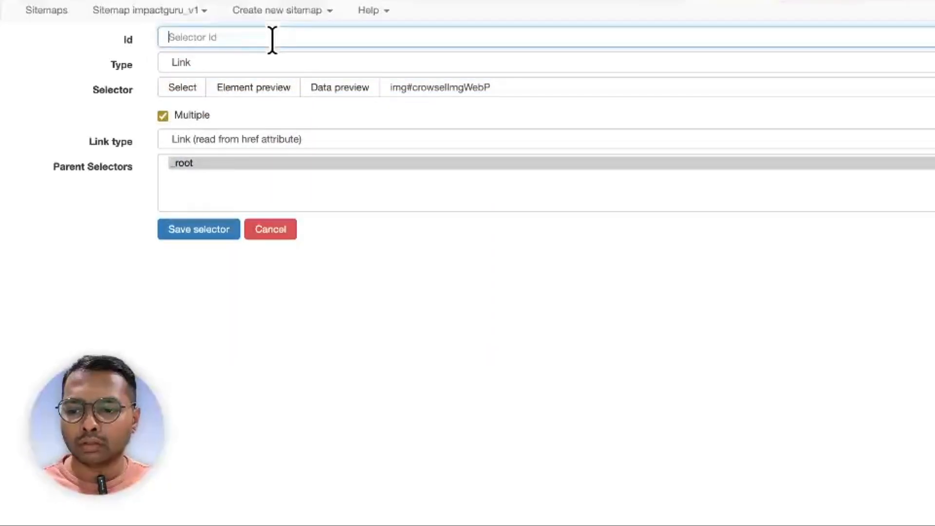
type("camp")
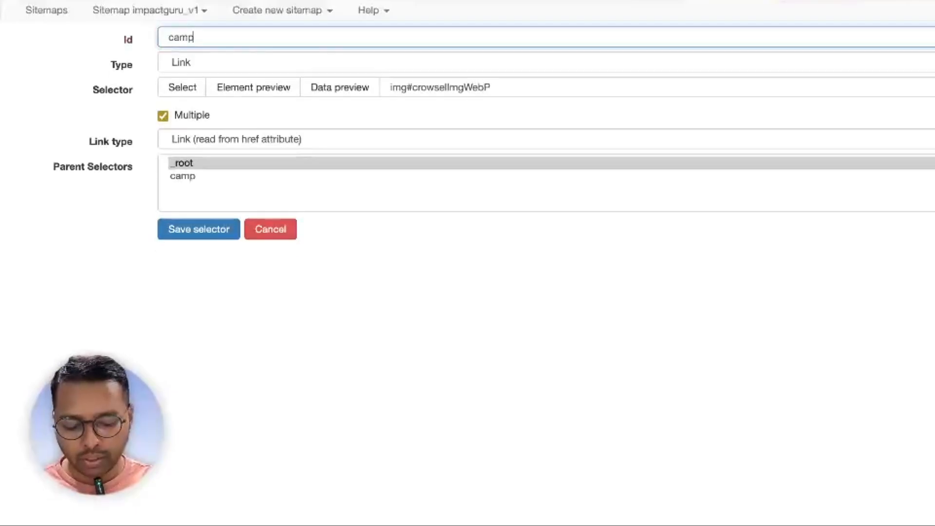
type("aign_imges")
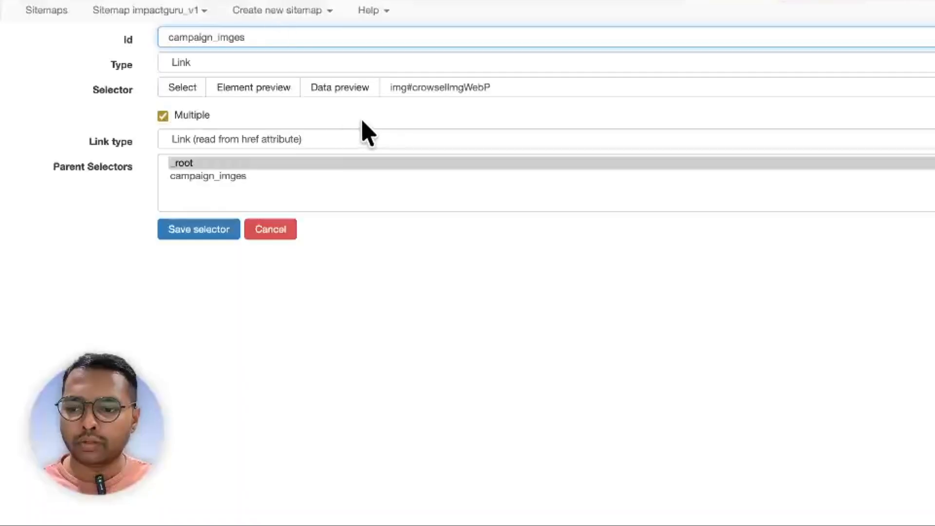
- Preview its data, set _root as parent, and preview again, still getting no data
left_click(351, 90)
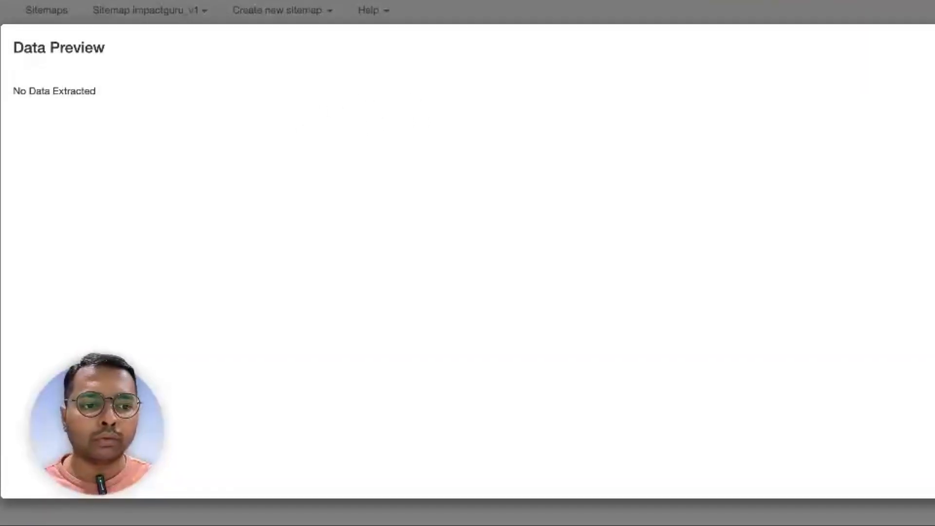
key("Escape")
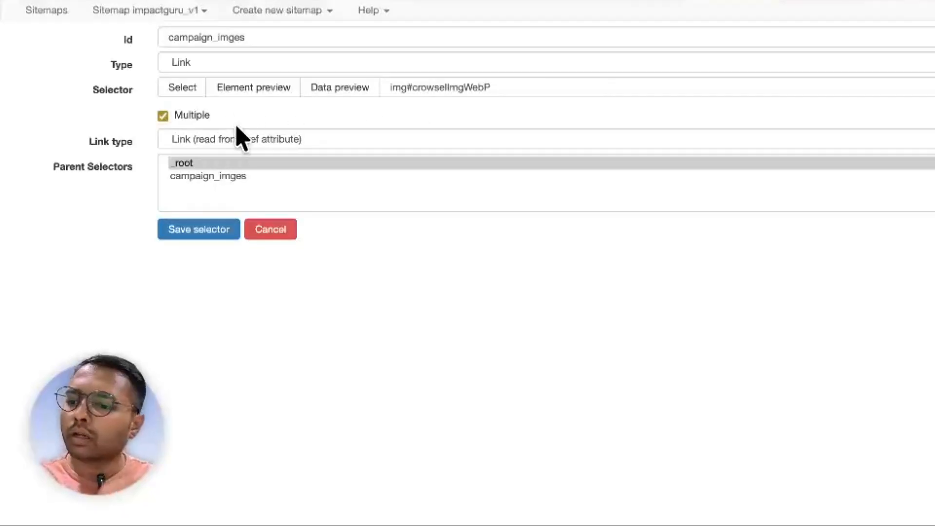
left_click(237, 181)
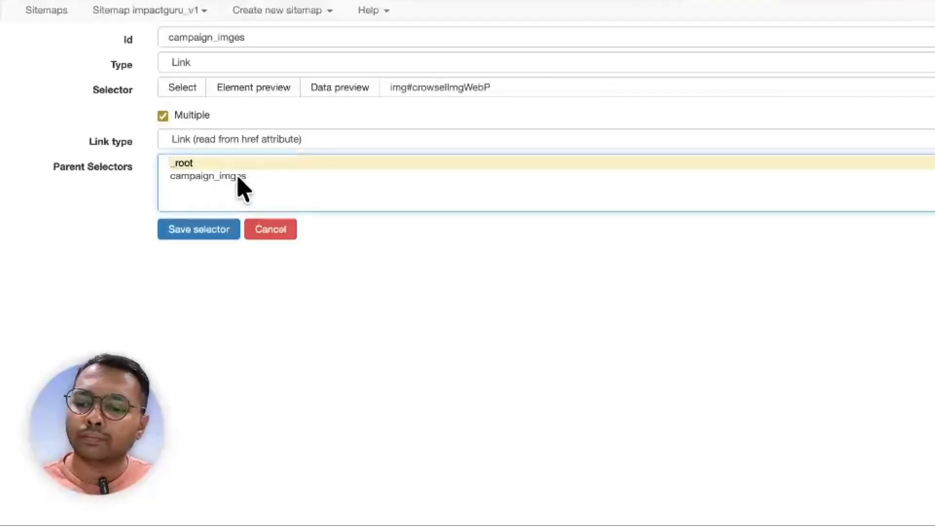
left_click(238, 176)
left_click(345, 95)
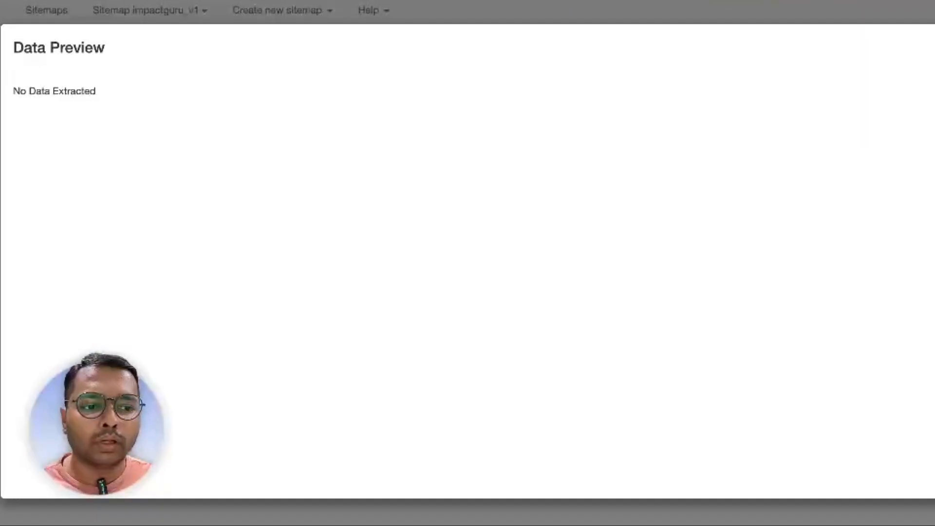
key("Escape")
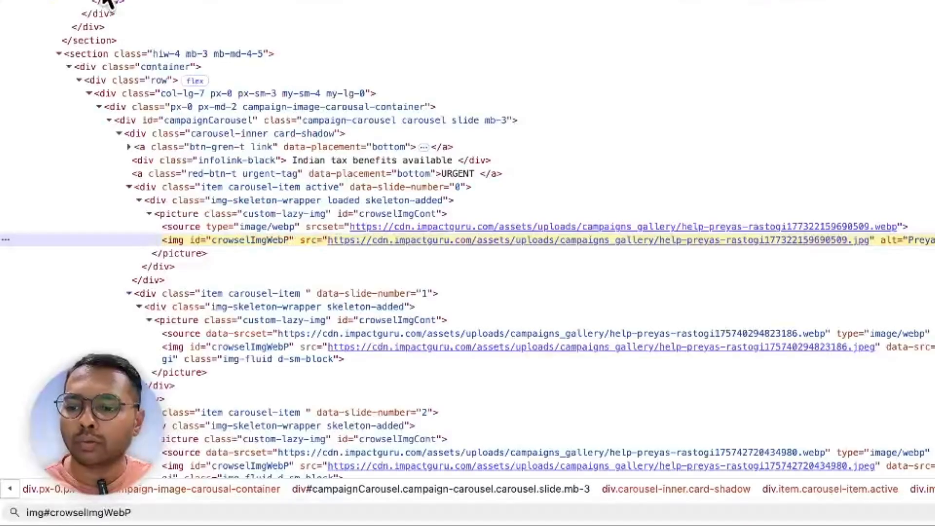
- Switch campaign_imges to an Element attribute selector on src, Multiple Records in Multiple Columns
scroll(378, 162, "down", 4)
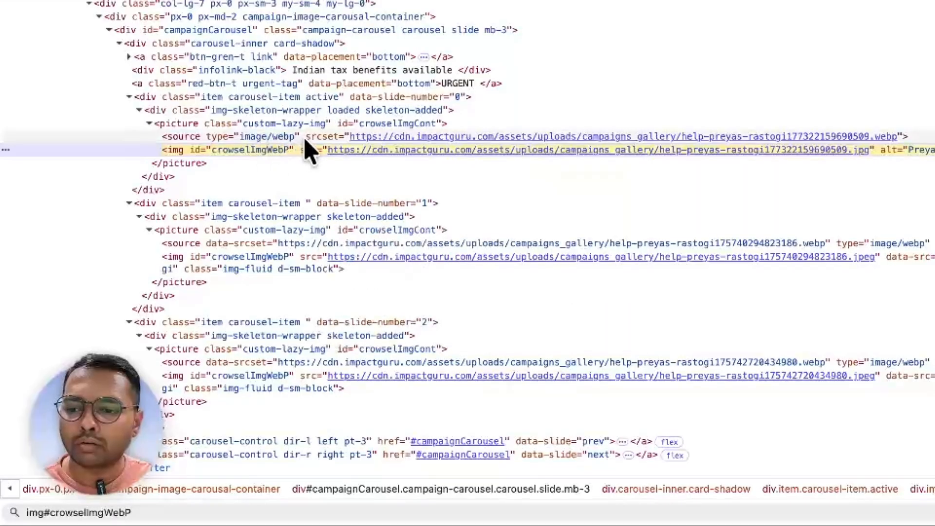
mouse_move(403, 152)
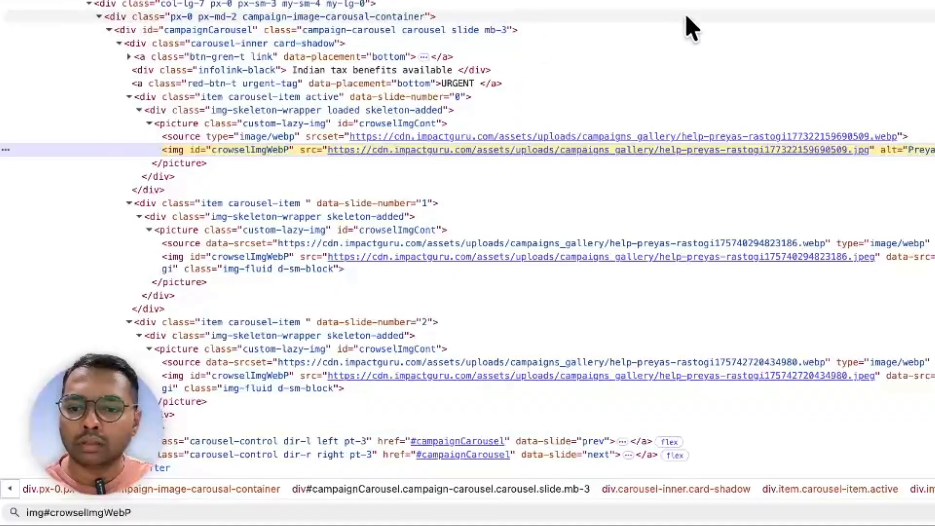
left_click(728, 3)
left_click(251, 66)
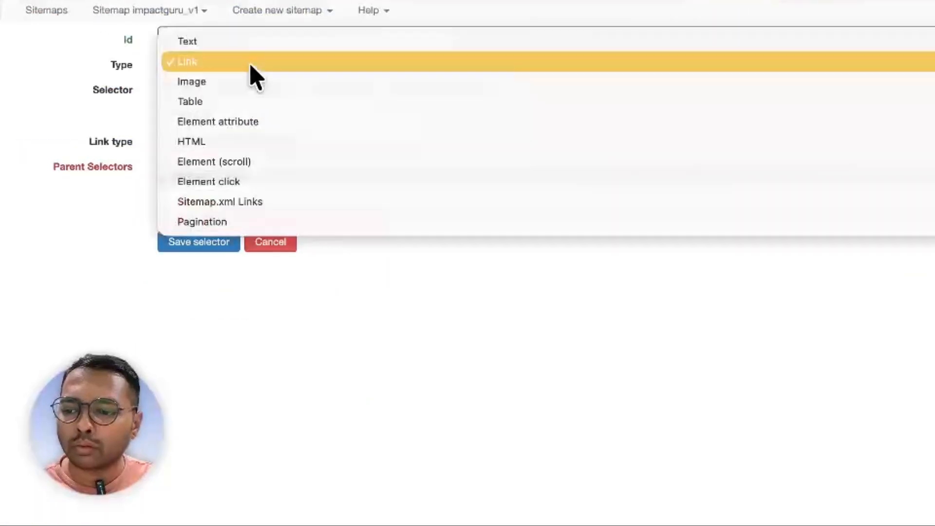
left_click(243, 121)
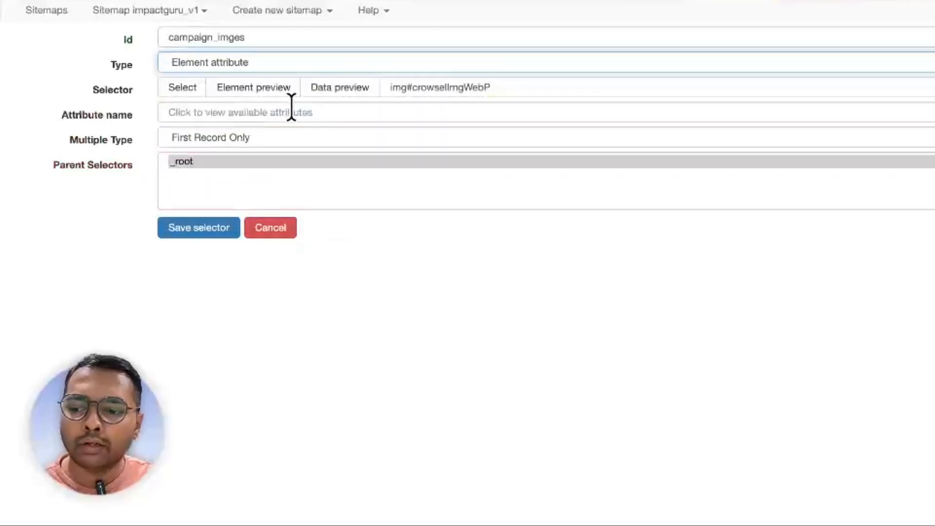
left_click(273, 113)
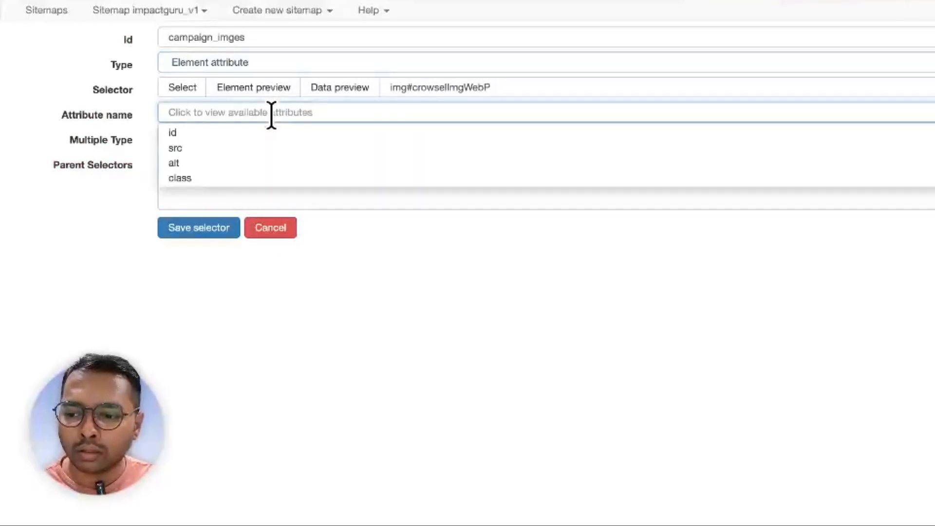
left_click(209, 147)
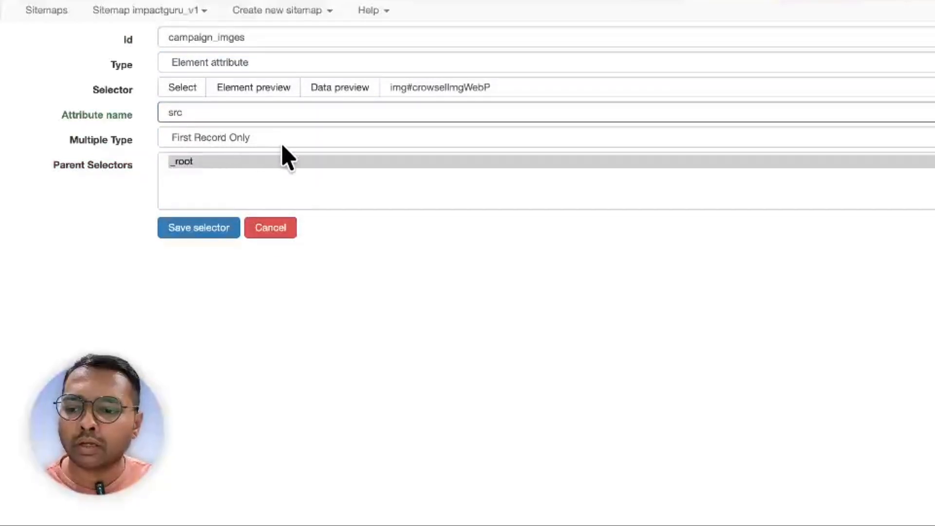
left_click(283, 145)
left_click(254, 156)
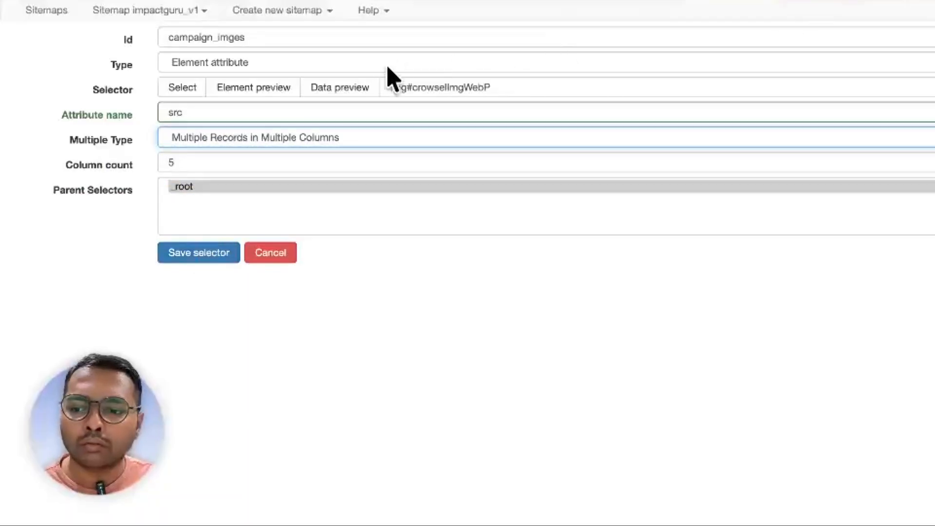
- Change the column count from 5 to 3, preview the image URLs, and save the selector
left_click(347, 91)
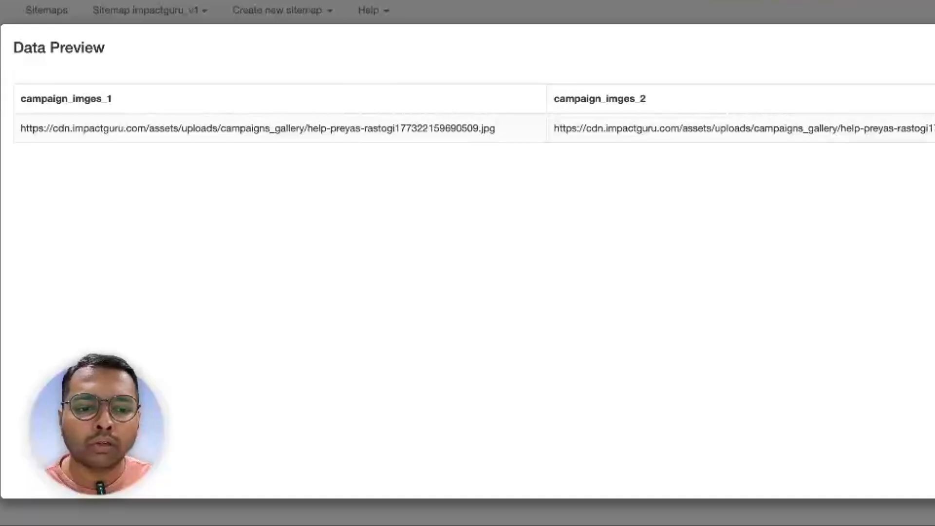
left_click(932, 48)
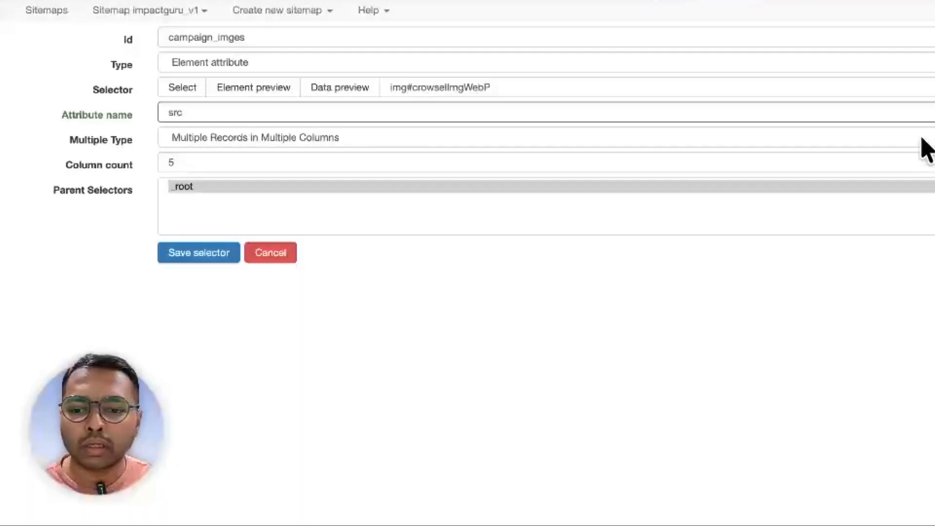
scroll(323, 152, "right", 1)
left_click(268, 162)
scroll(269, 162, "left", 1)
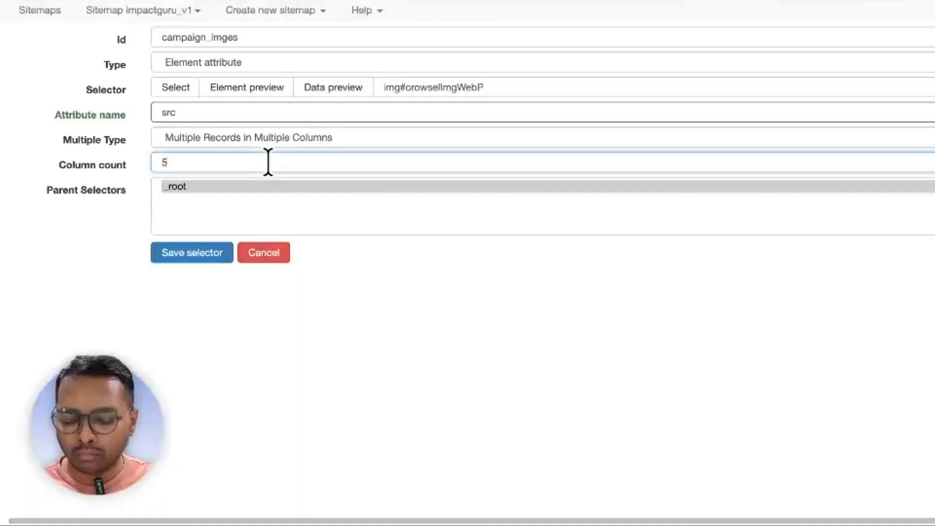
key("BackSpace")
type("3")
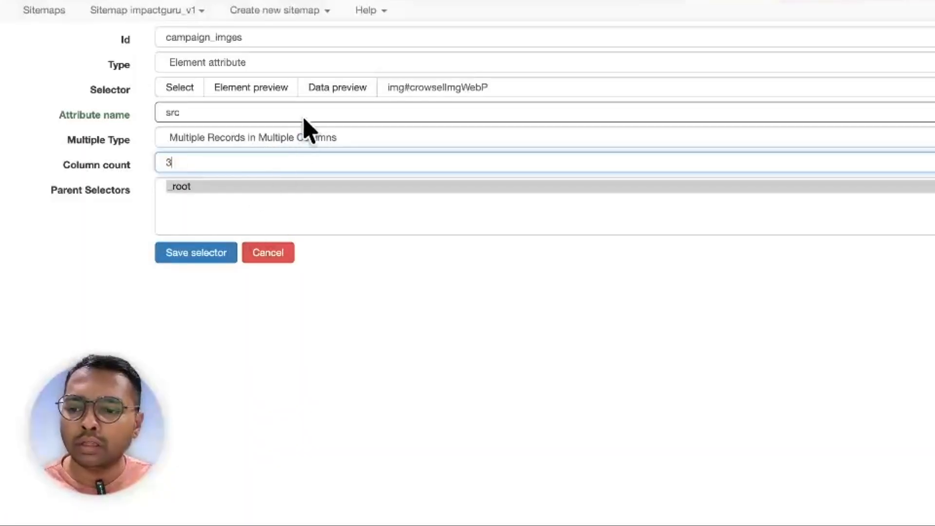
left_click(317, 90)
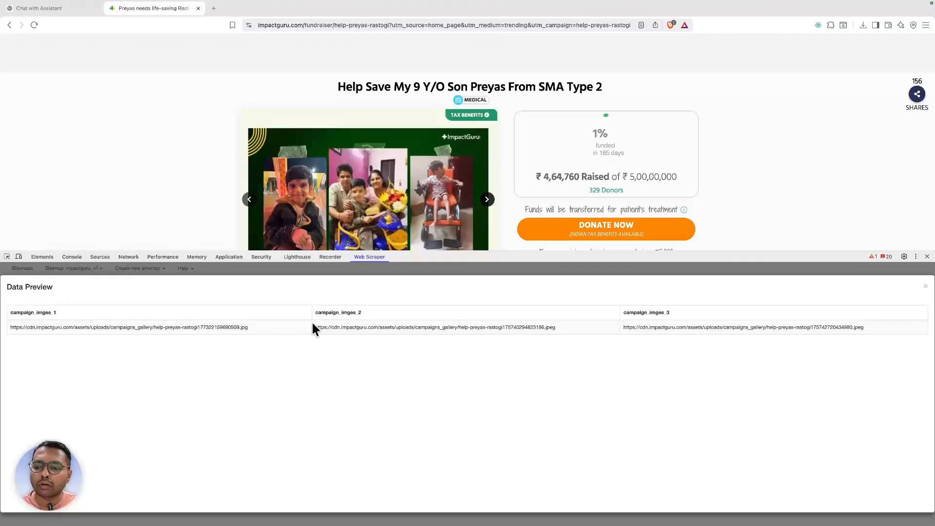
left_click(925, 287)
left_click(102, 392)
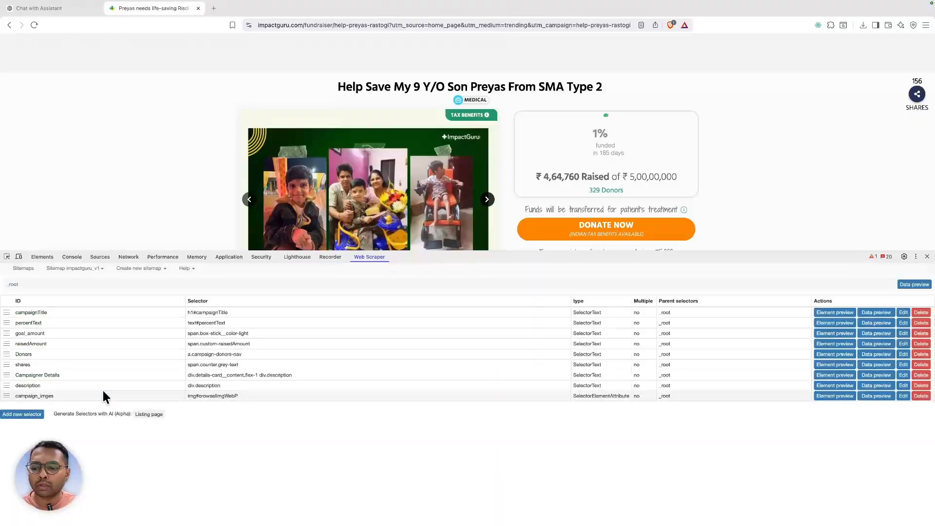
- Scrape the impactguru_v1 sitemap on the fundraiser page
left_click(66, 272)
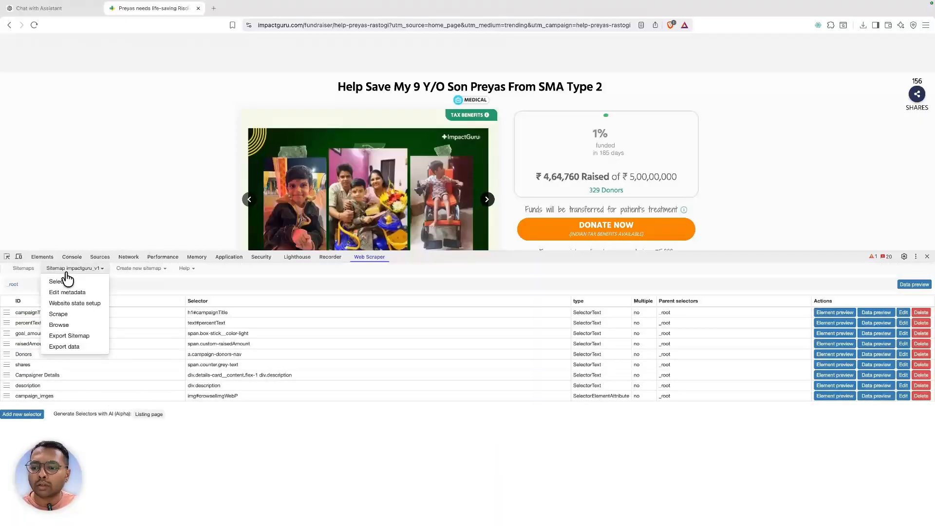
left_click(59, 314)
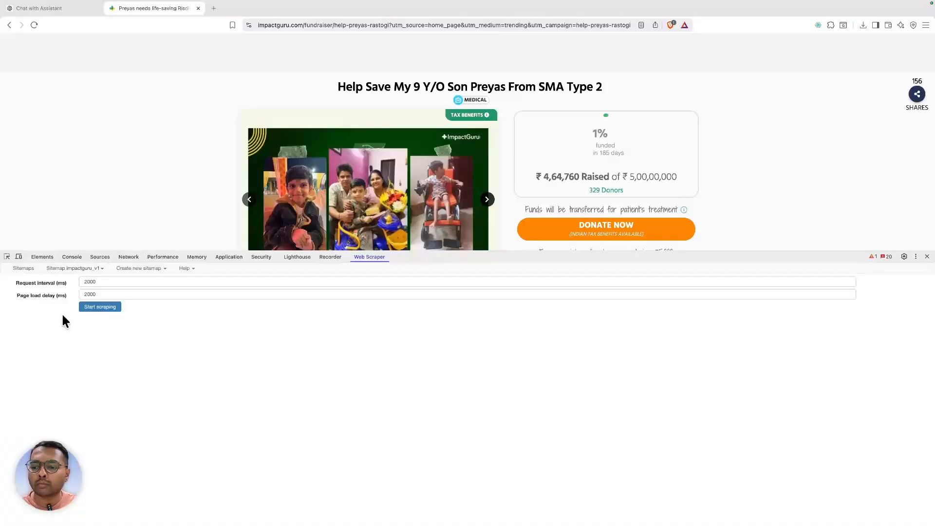
left_click(99, 306)
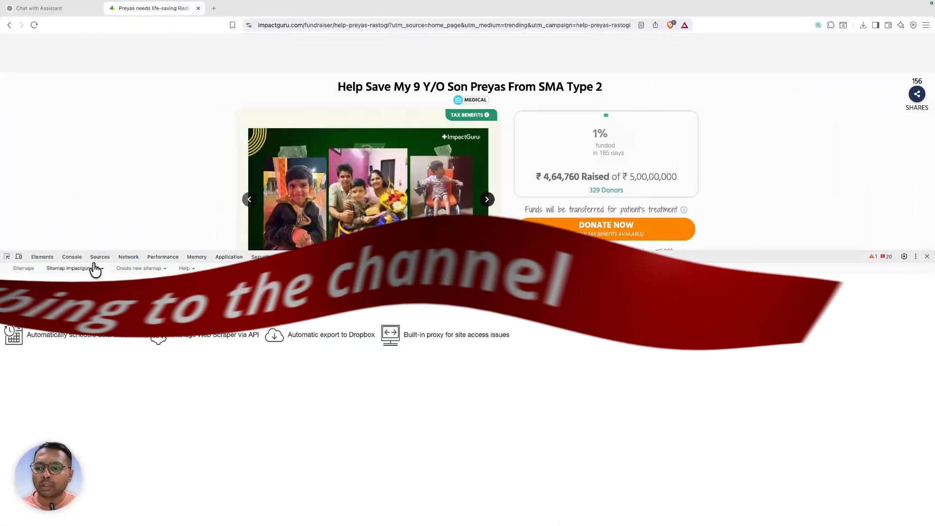
- Export the scraped data as impactguru_v1.csv and show it in the Downloads folder
left_click(93, 268)
left_click(71, 346)
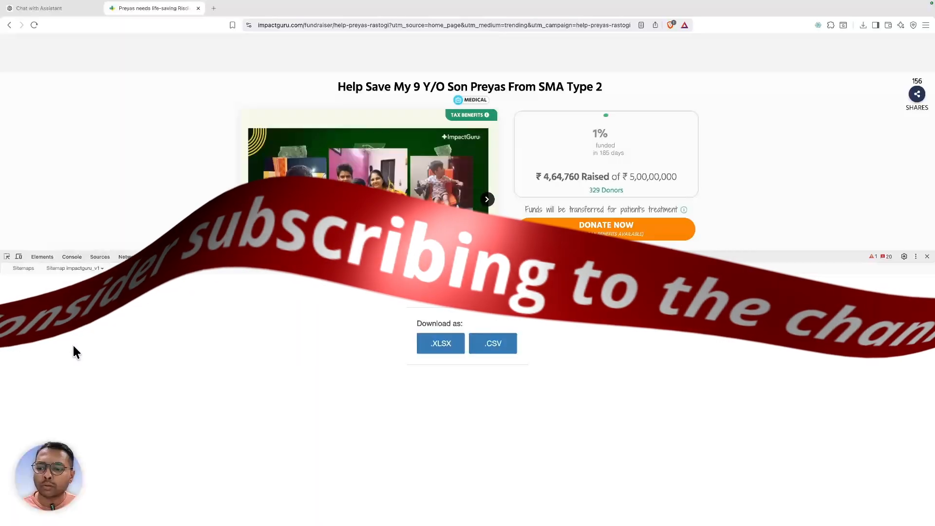
left_click(512, 349)
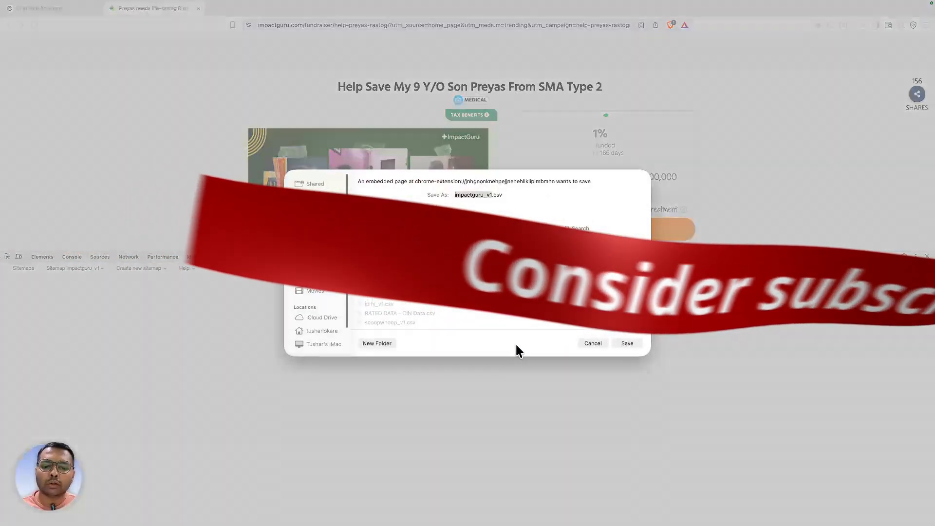
left_click(634, 344)
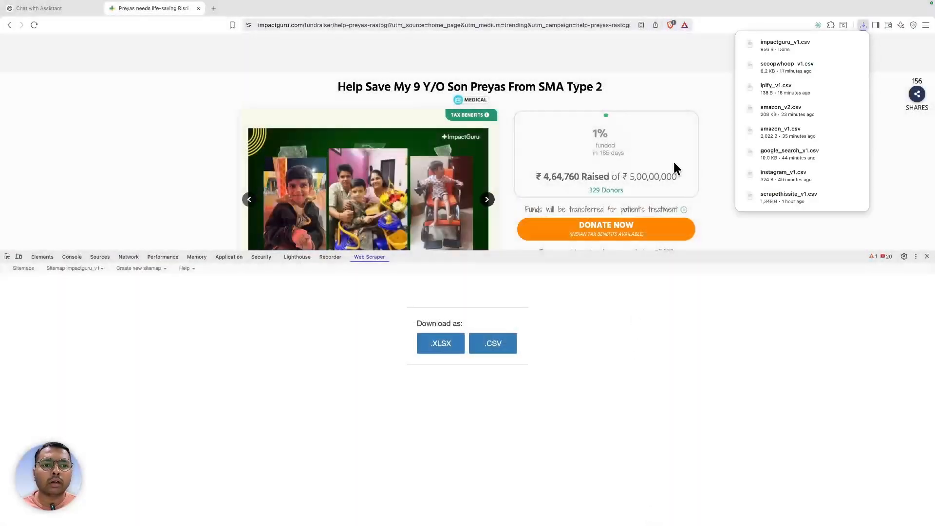
left_click(825, 44)
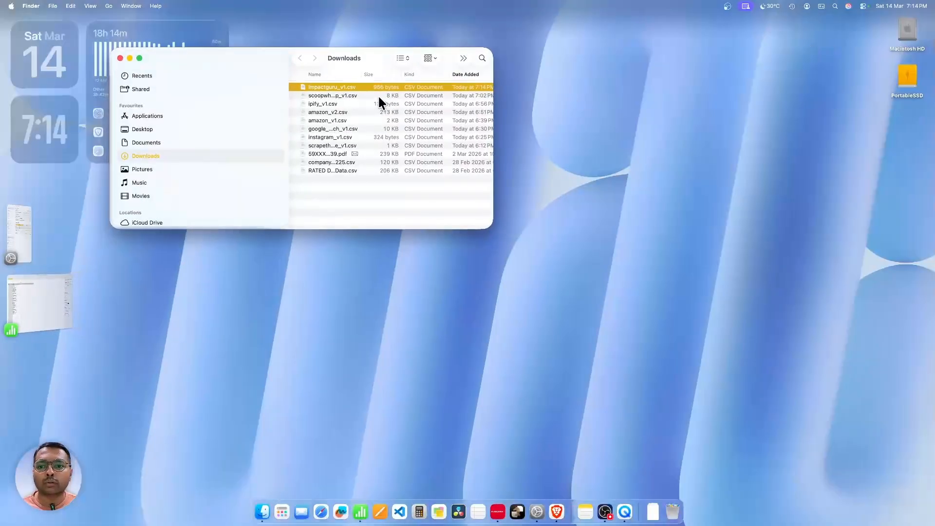
- Open impactguru_v1.csv in Numbers full screen and select the imported table
double_click(328, 86)
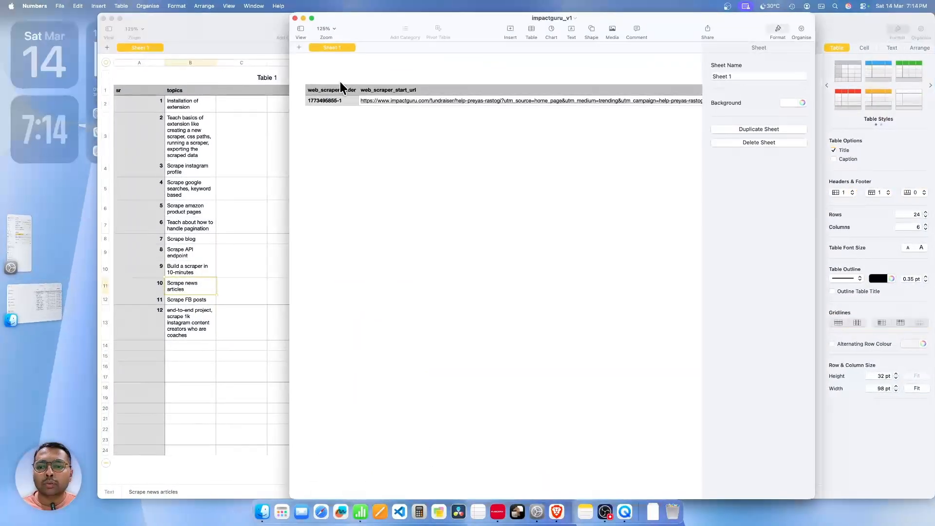
left_click(312, 18)
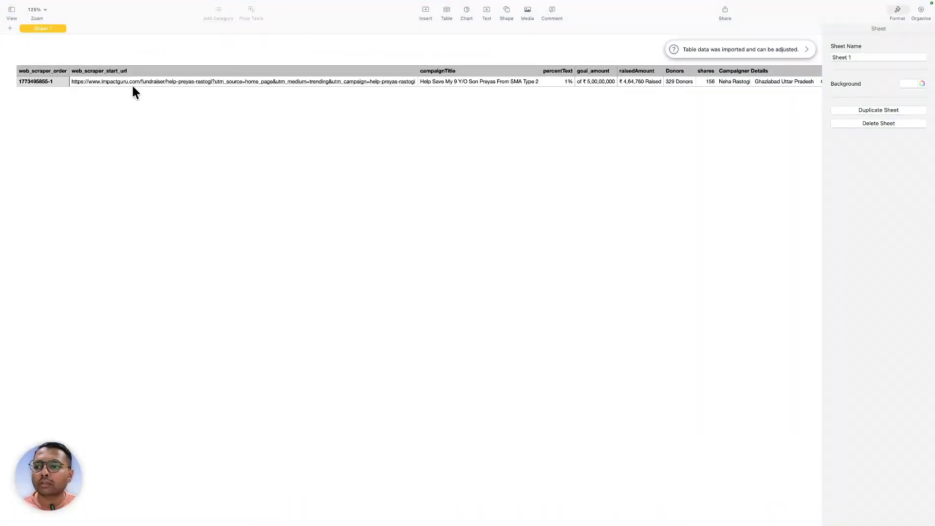
left_click(38, 72)
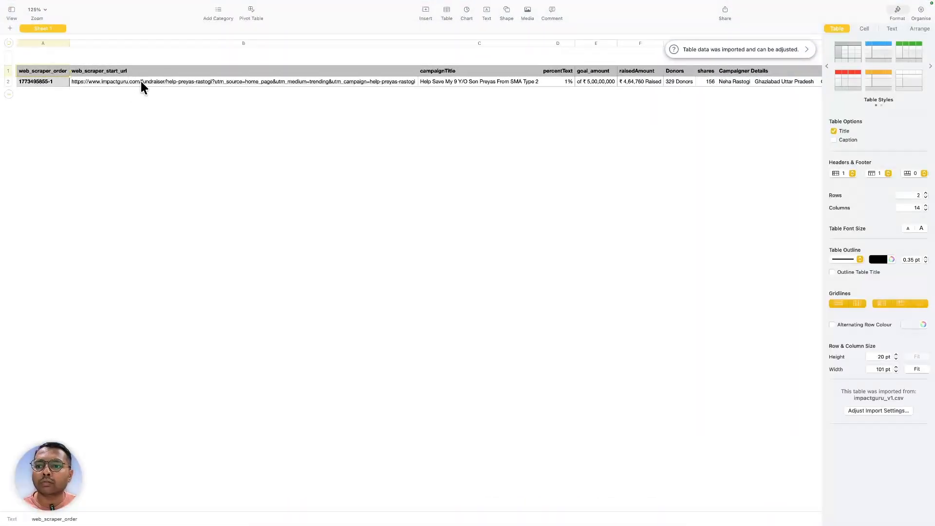
- Check campaignTitle, raisedAmount and description_1 values, then the headers through campaign_imges_3
left_click(429, 82)
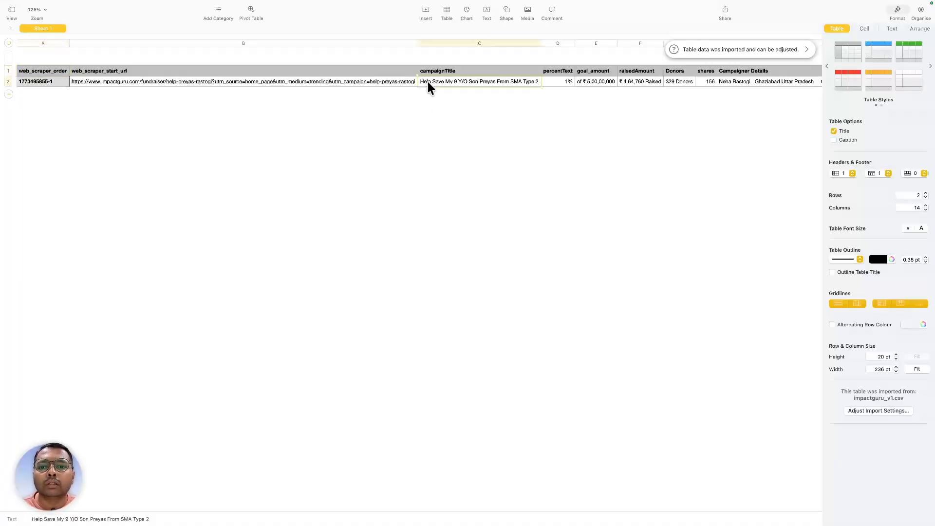
key("Right")
key("Right")
key("Right")
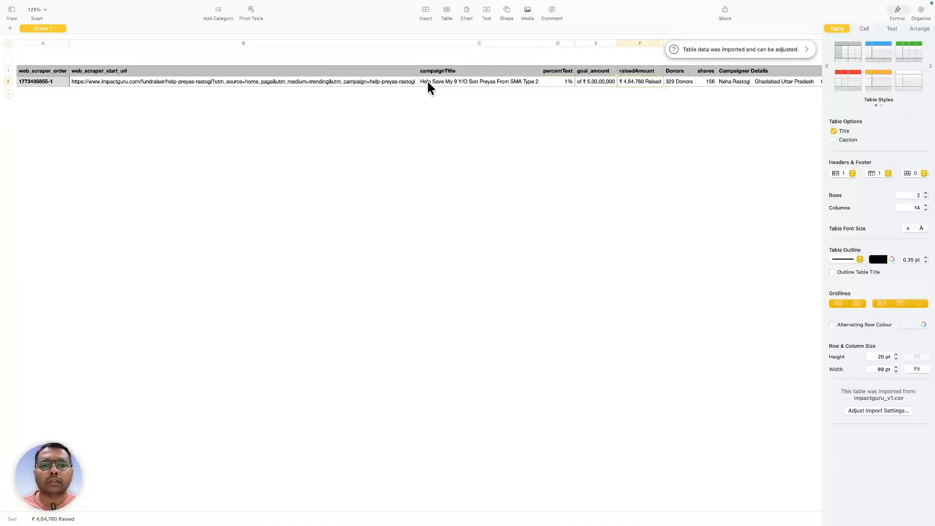
key("Right")
key("Right")
key("Right")
key("Right")
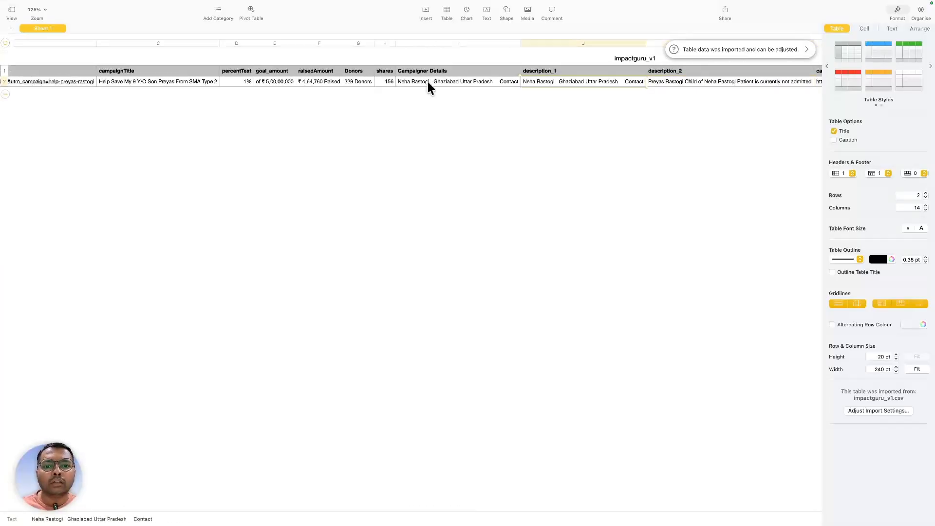
key("Up")
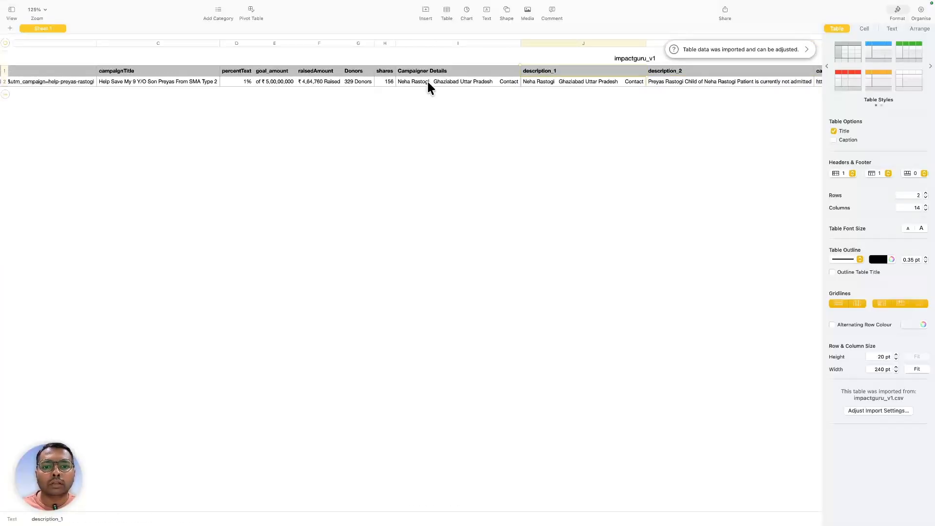
key("Right")
key("Right")
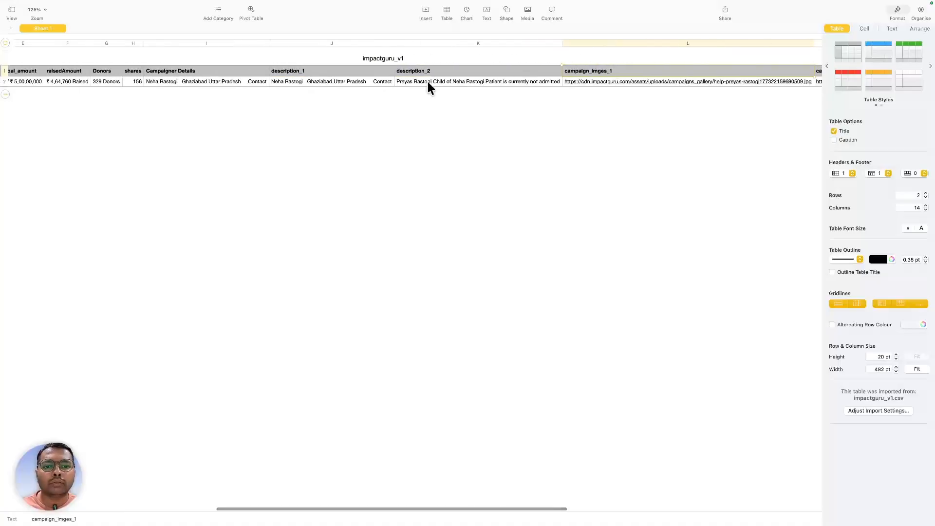
key("Right")
key("Right")
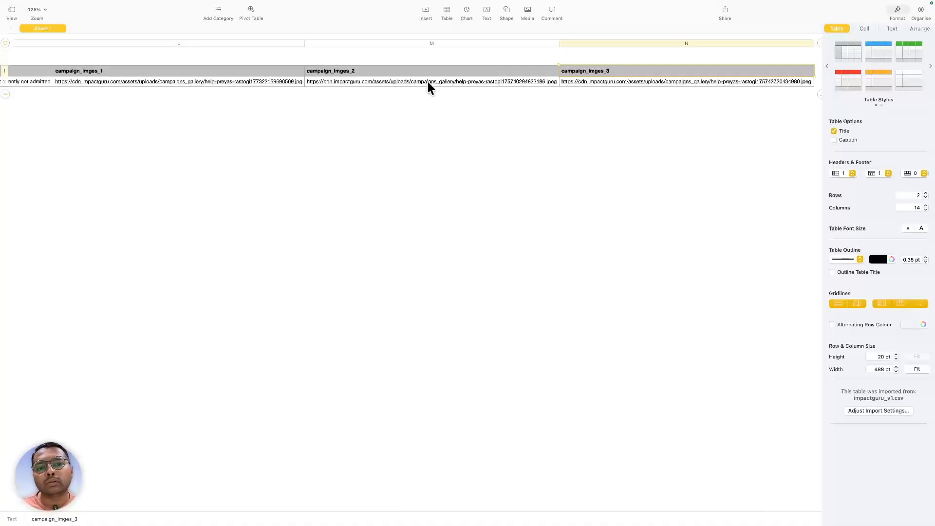
scroll(410, 151, "left", 10)
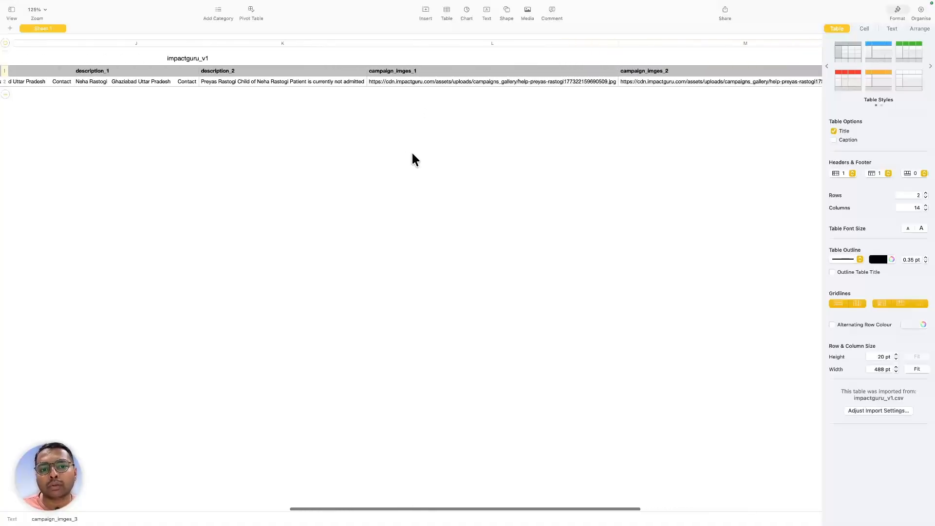
key("ctrl+Right")
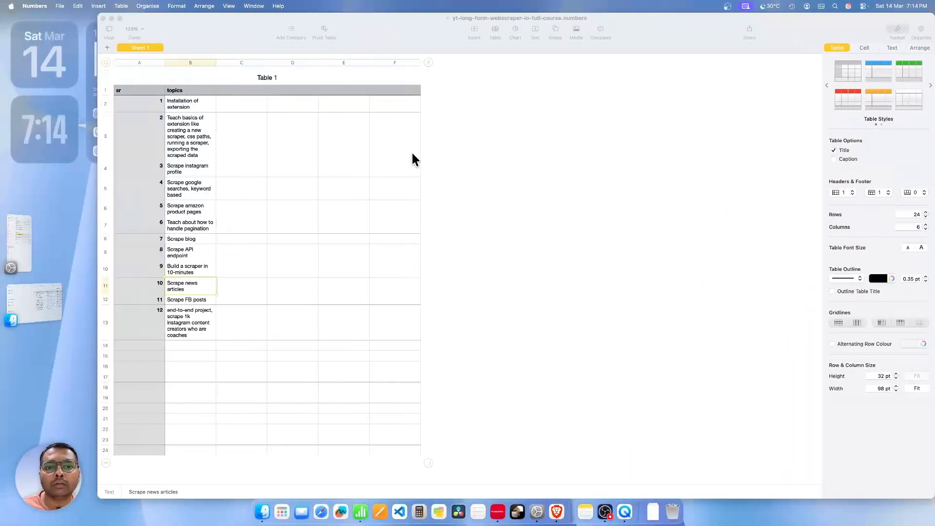
key("ctrl+Left")
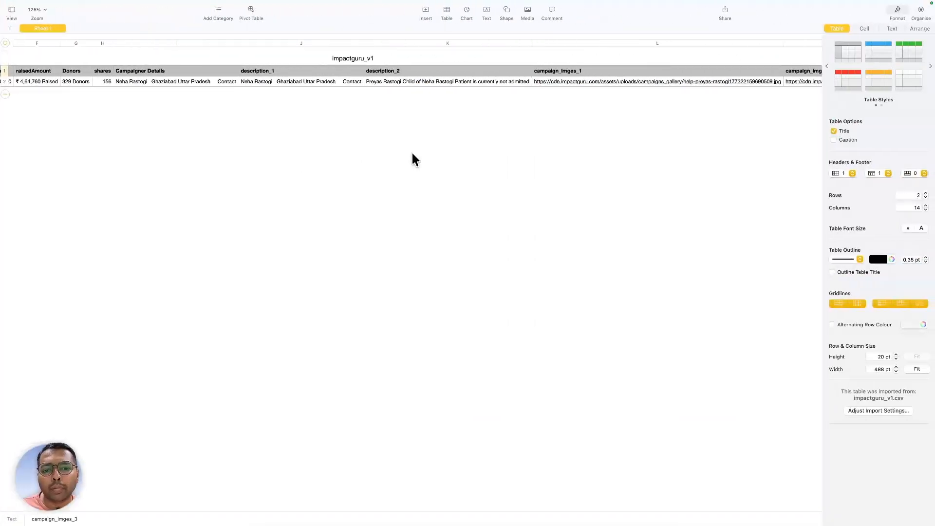